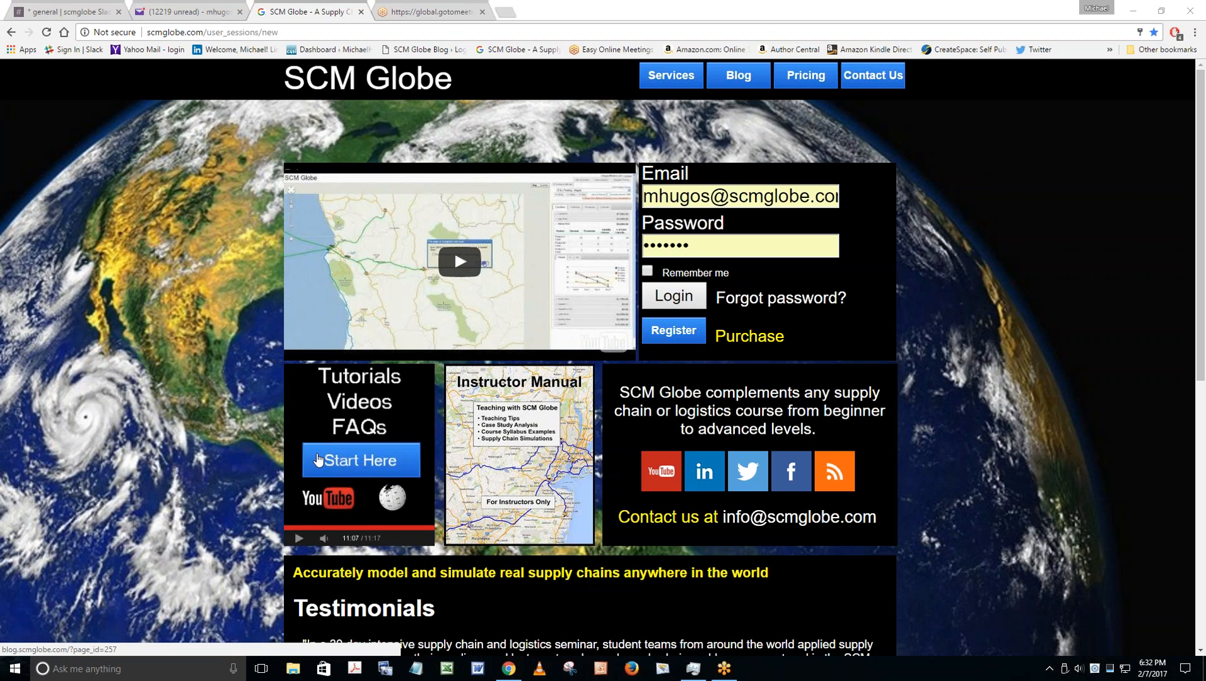
# Open the Getting Started guide and look through its slides down to the Fast Track Quick Start links.
pyautogui.click(352, 460)
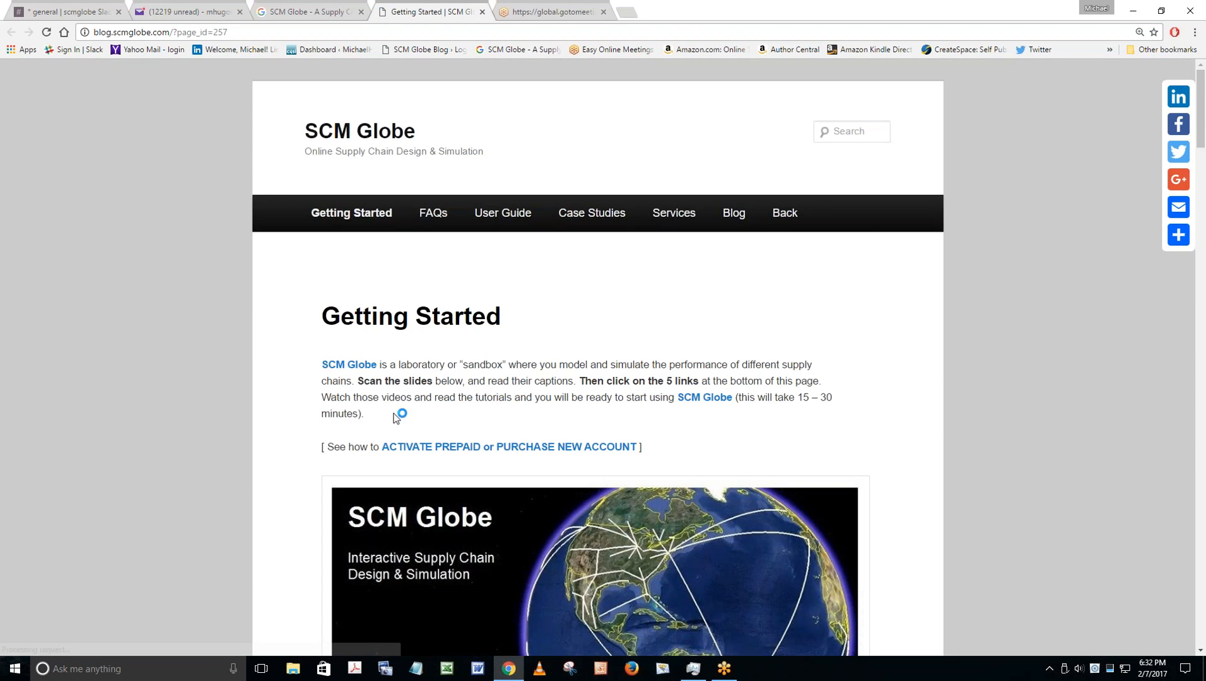
pyautogui.moveTo(469, 265)
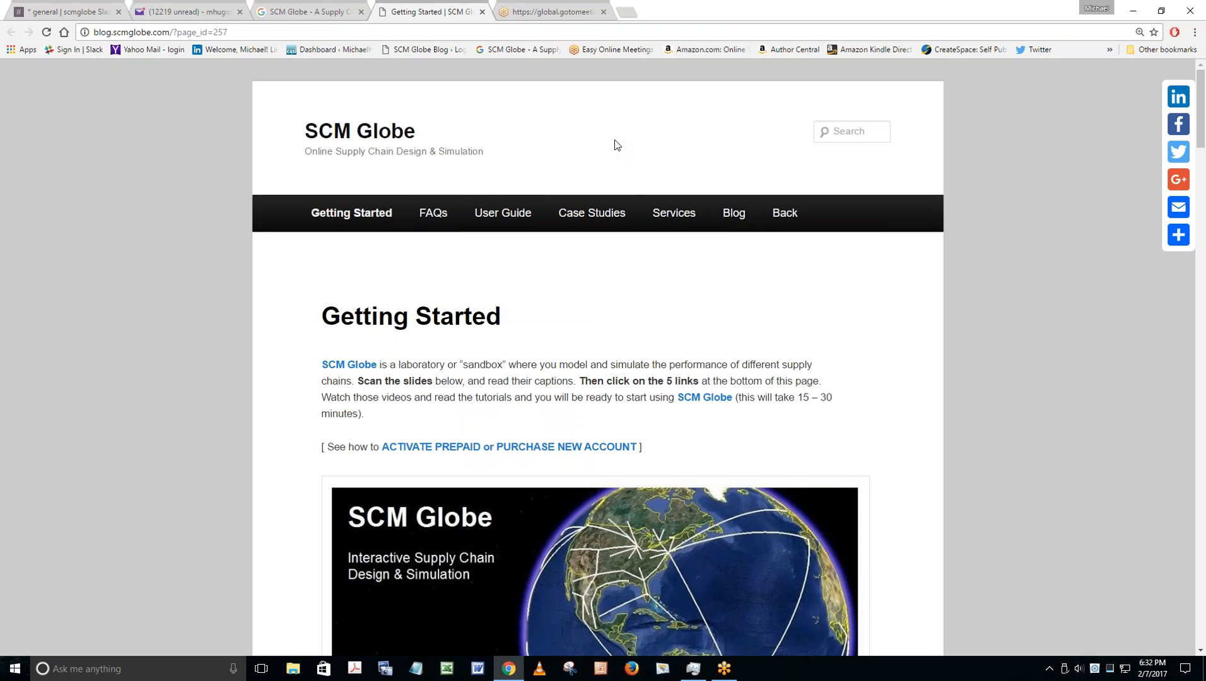
pyautogui.moveTo(616, 288)
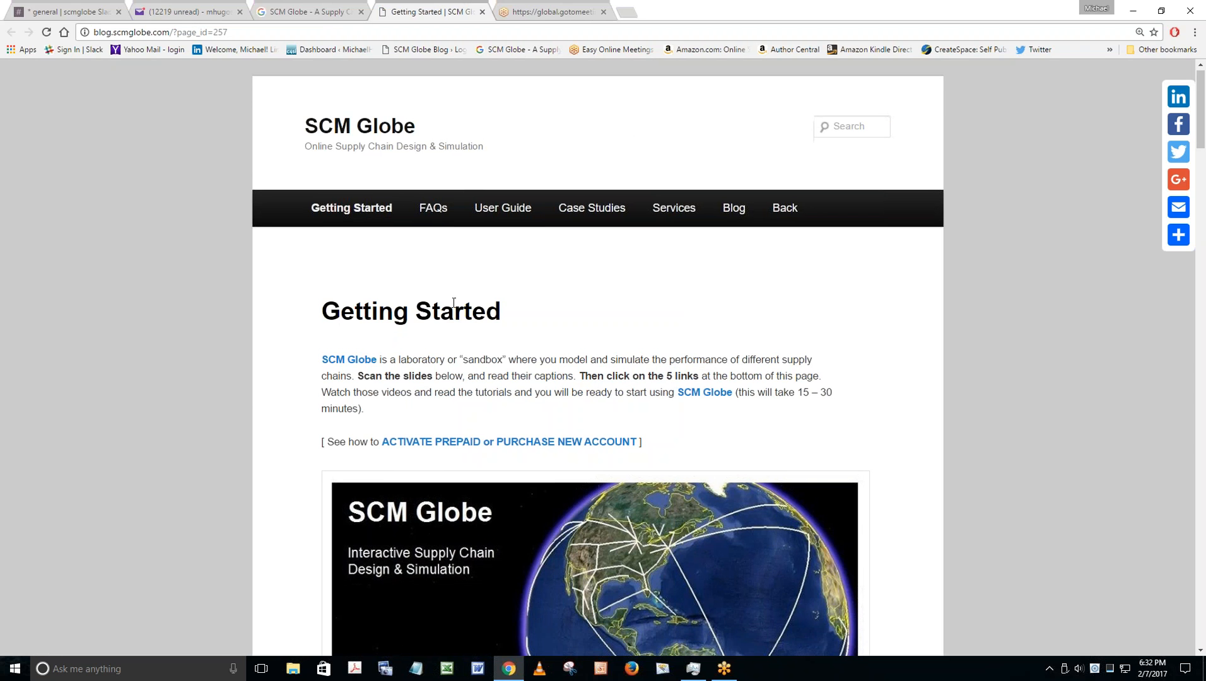
pyautogui.scroll(-4, 454, 305)
pyautogui.scroll(-20, 597, 358)
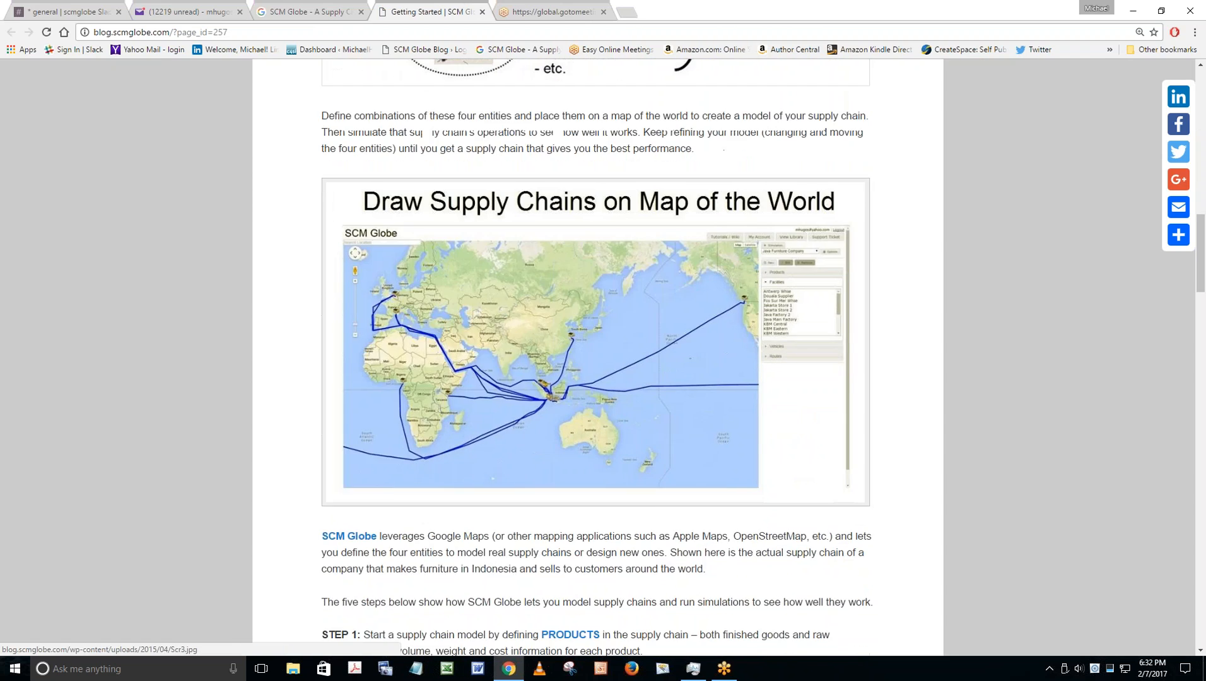
pyautogui.scroll(-20, 597, 358)
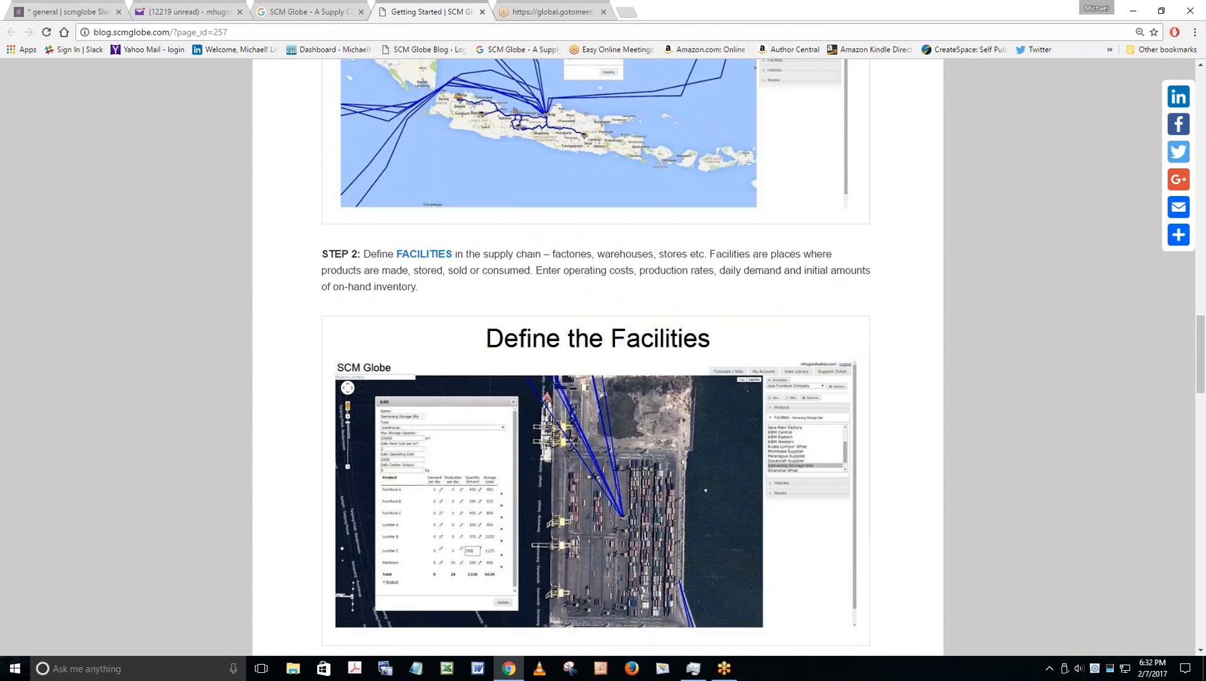
pyautogui.scroll(-6, 597, 358)
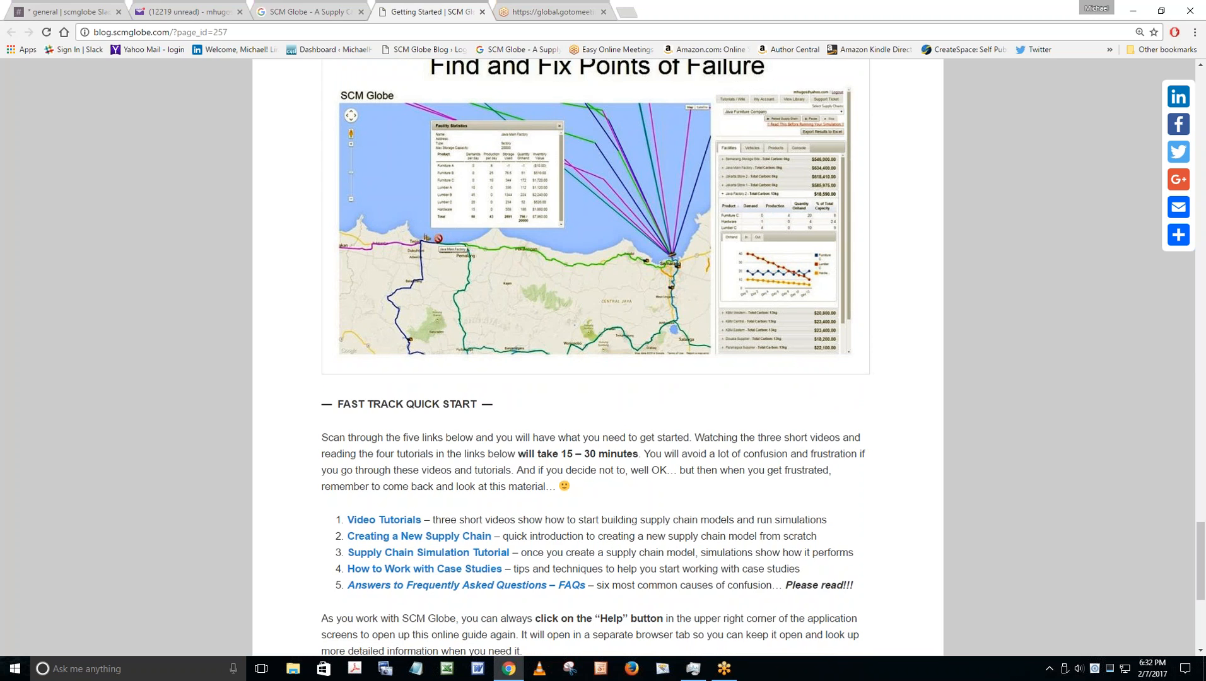
pyautogui.scroll(-3, 374, 403)
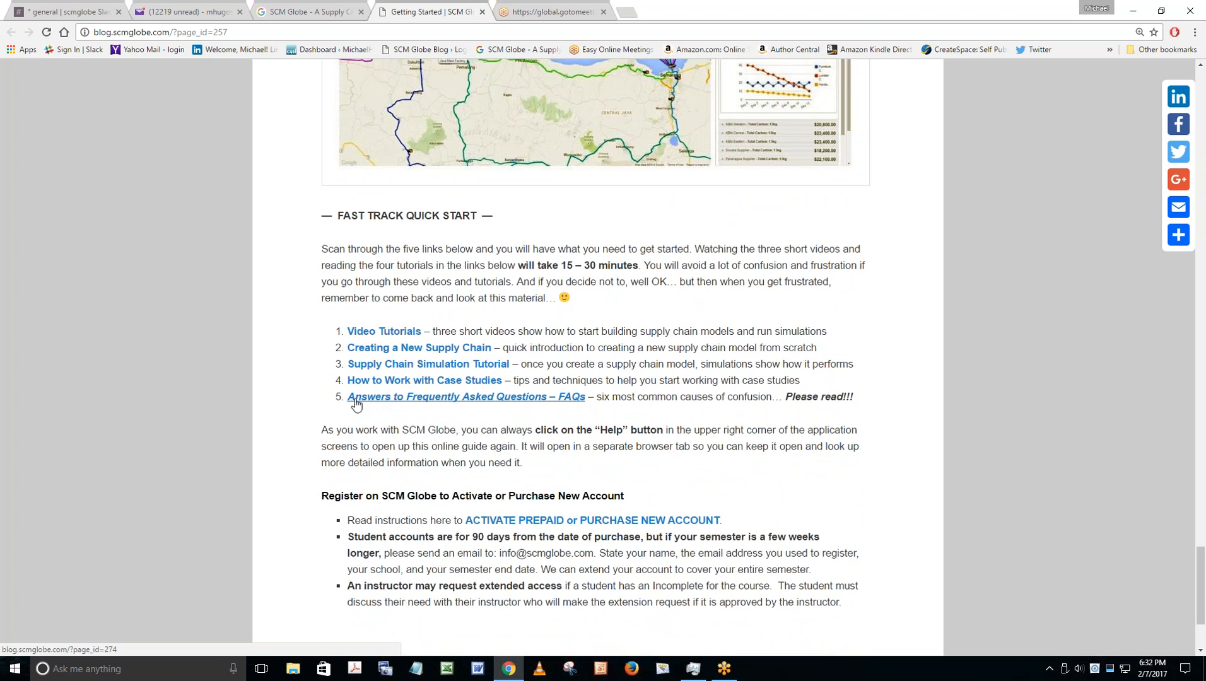
# Open the Answers to Frequently Asked Questions page and read through the six most common causes of confusion.
pyautogui.click(462, 401)
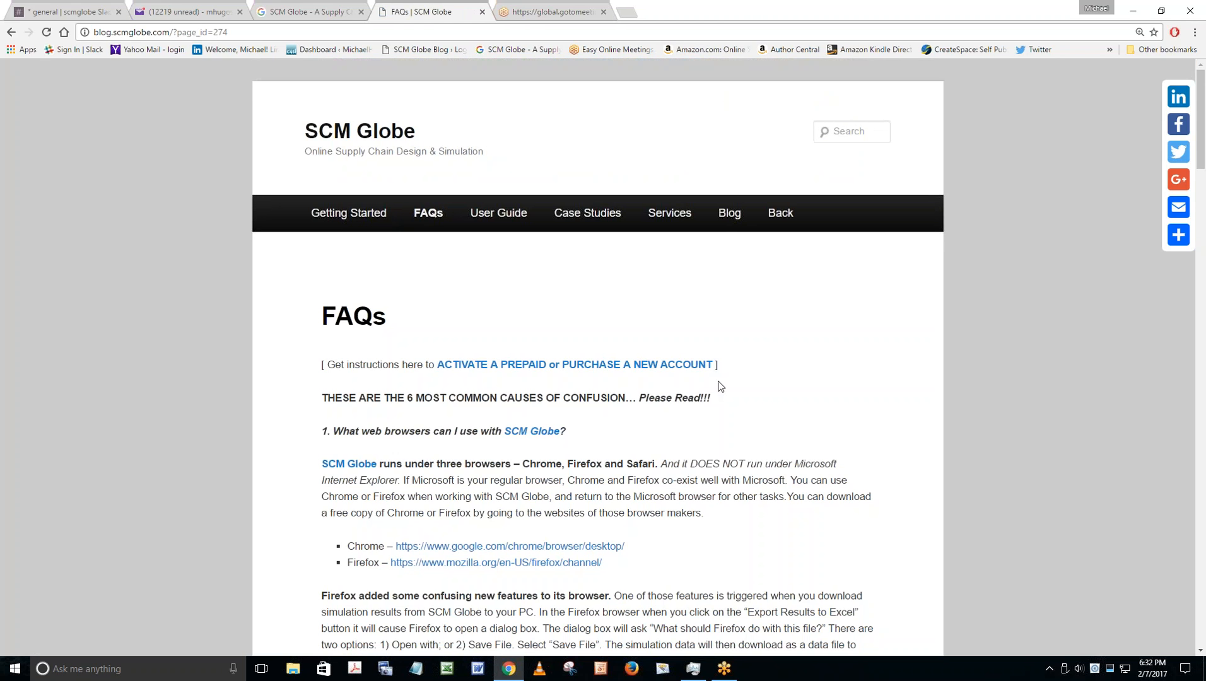
pyautogui.scroll(-3, 789, 350)
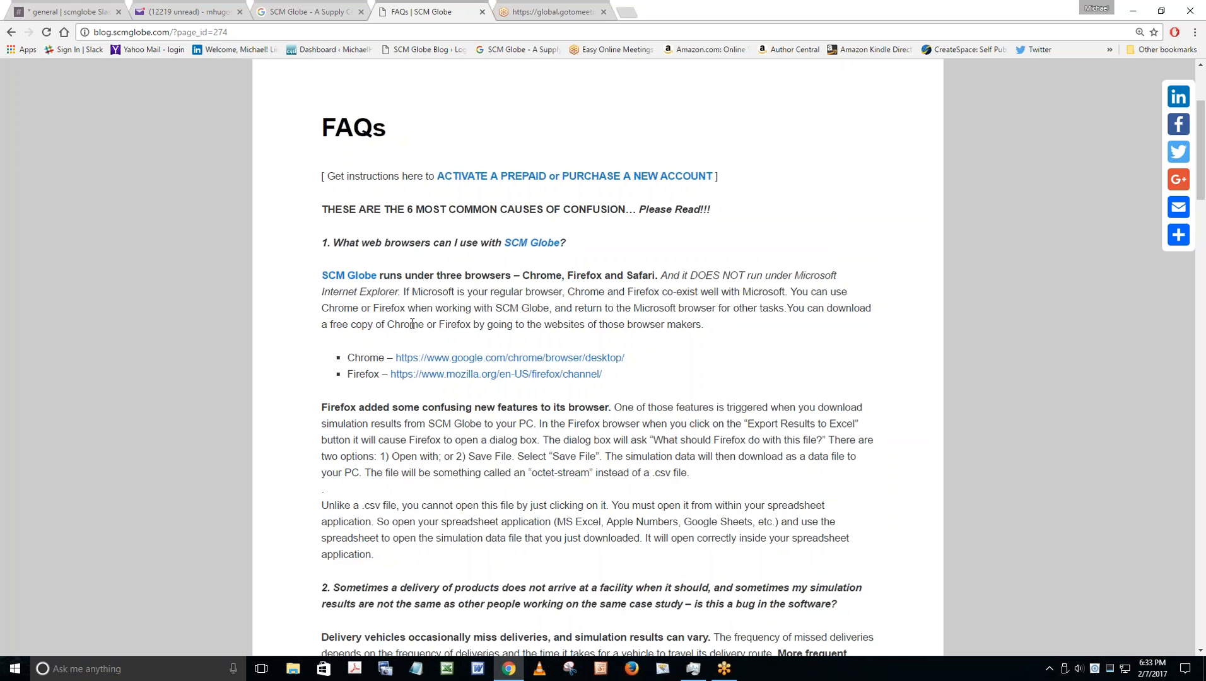
pyautogui.scroll(-12, 412, 324)
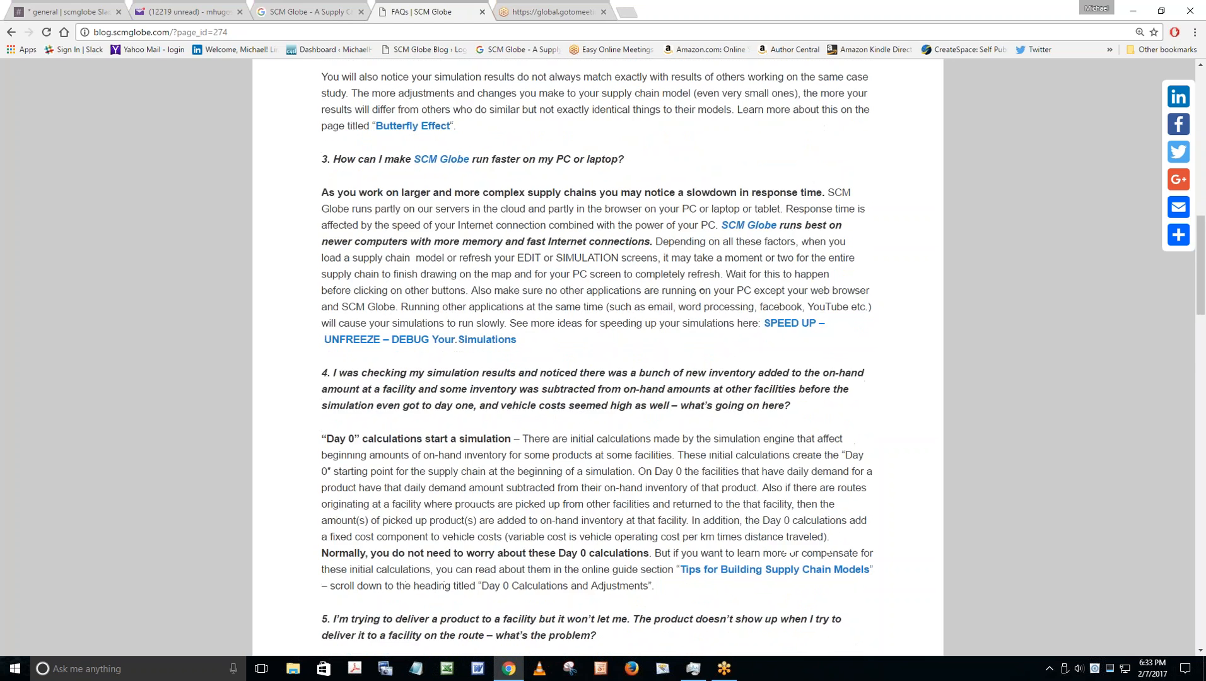
pyautogui.scroll(-10, 598, 353)
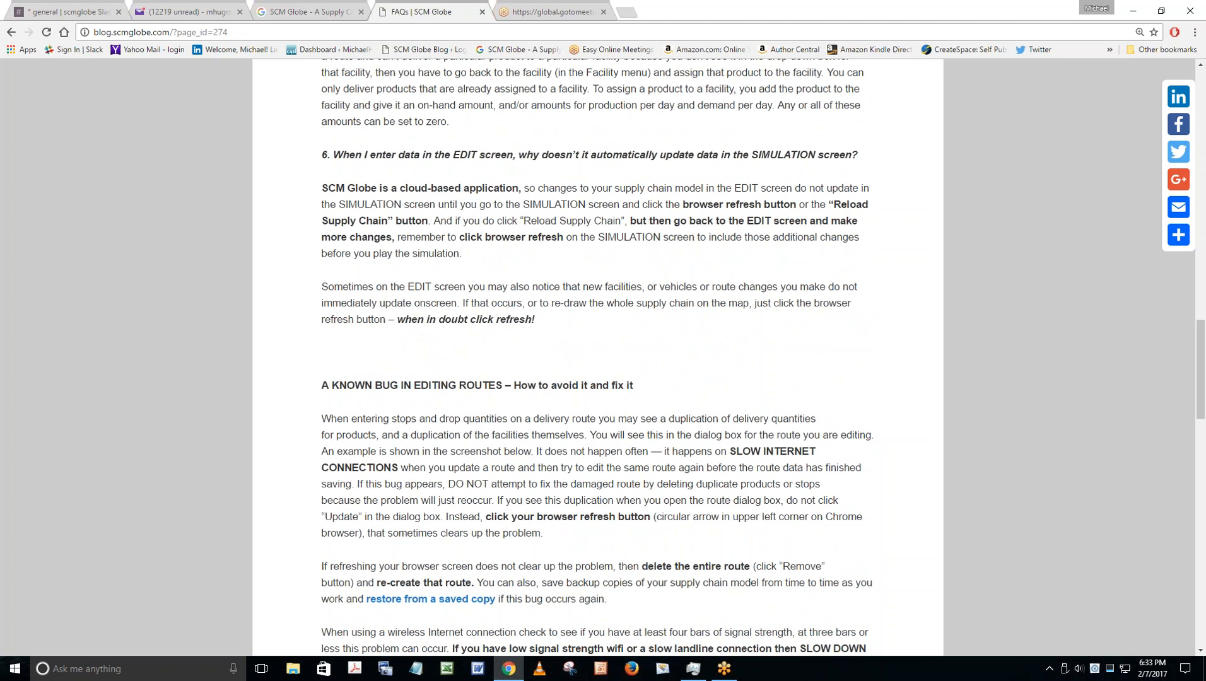
pyautogui.scroll(3, 598, 354)
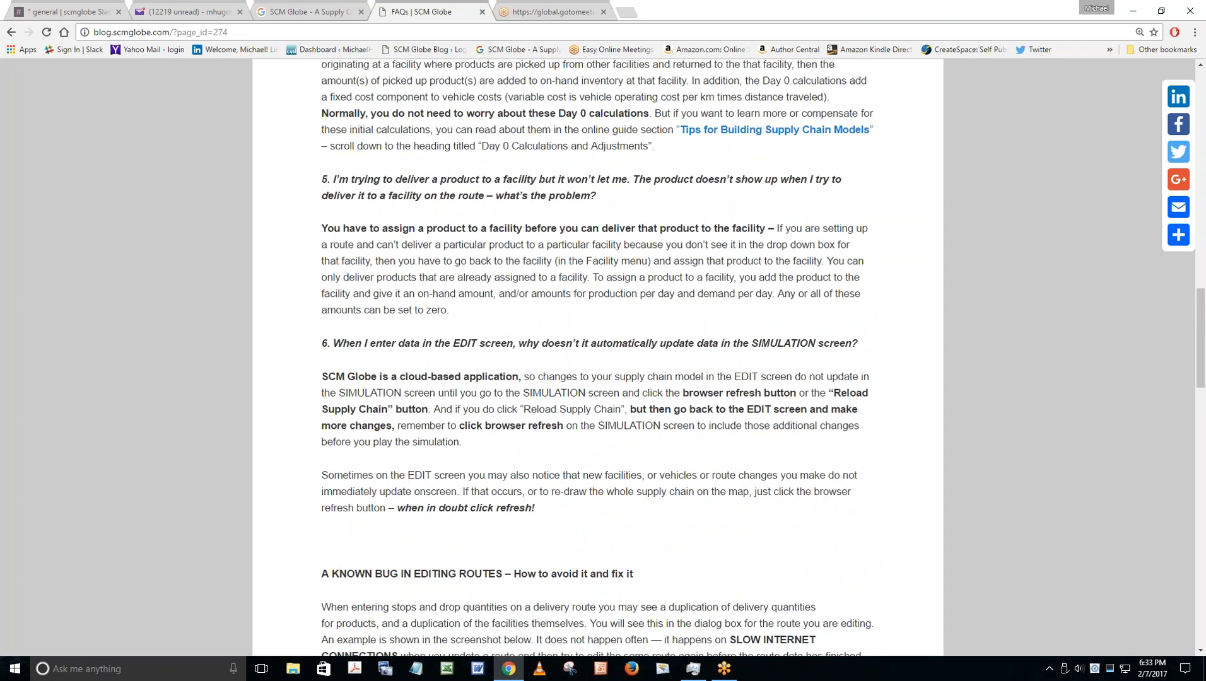
pyautogui.scroll(4, 598, 353)
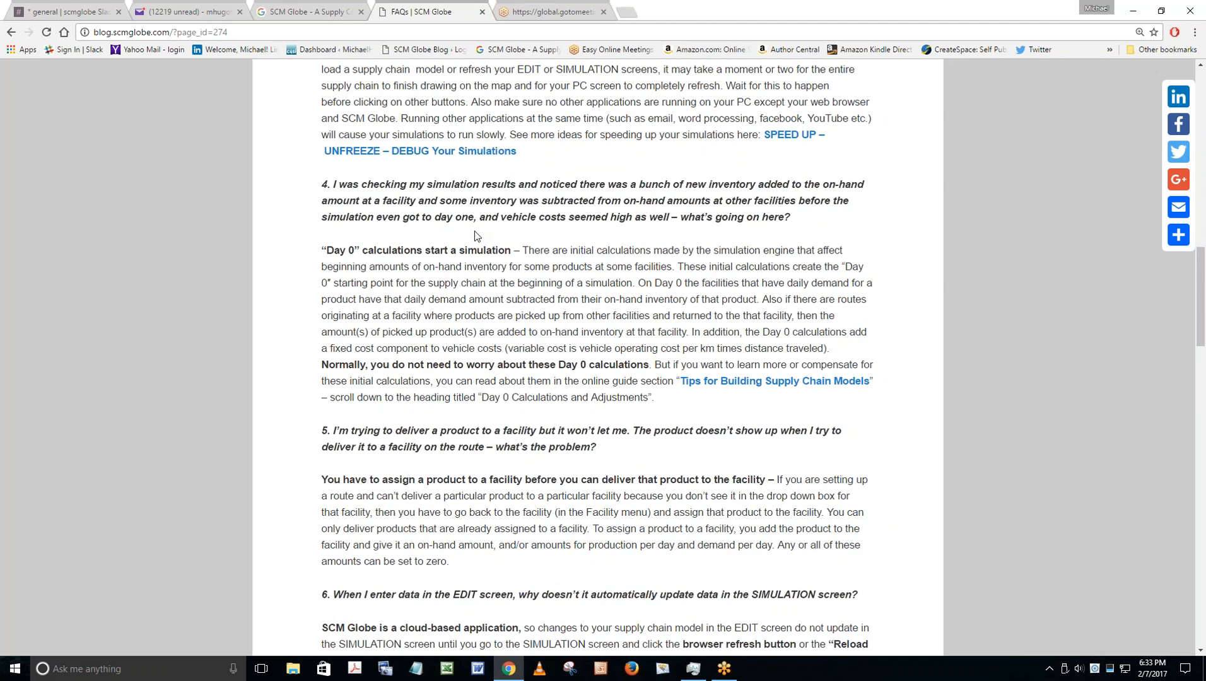
pyautogui.scroll(5, 474, 231)
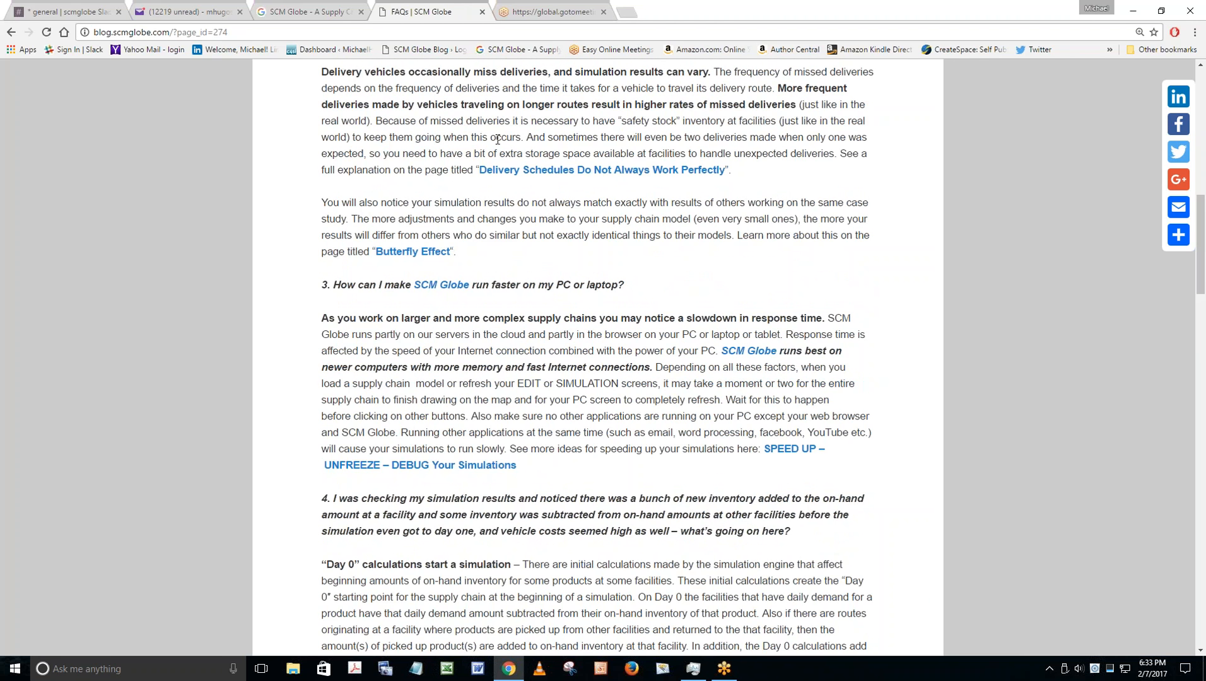
pyautogui.scroll(14, 598, 353)
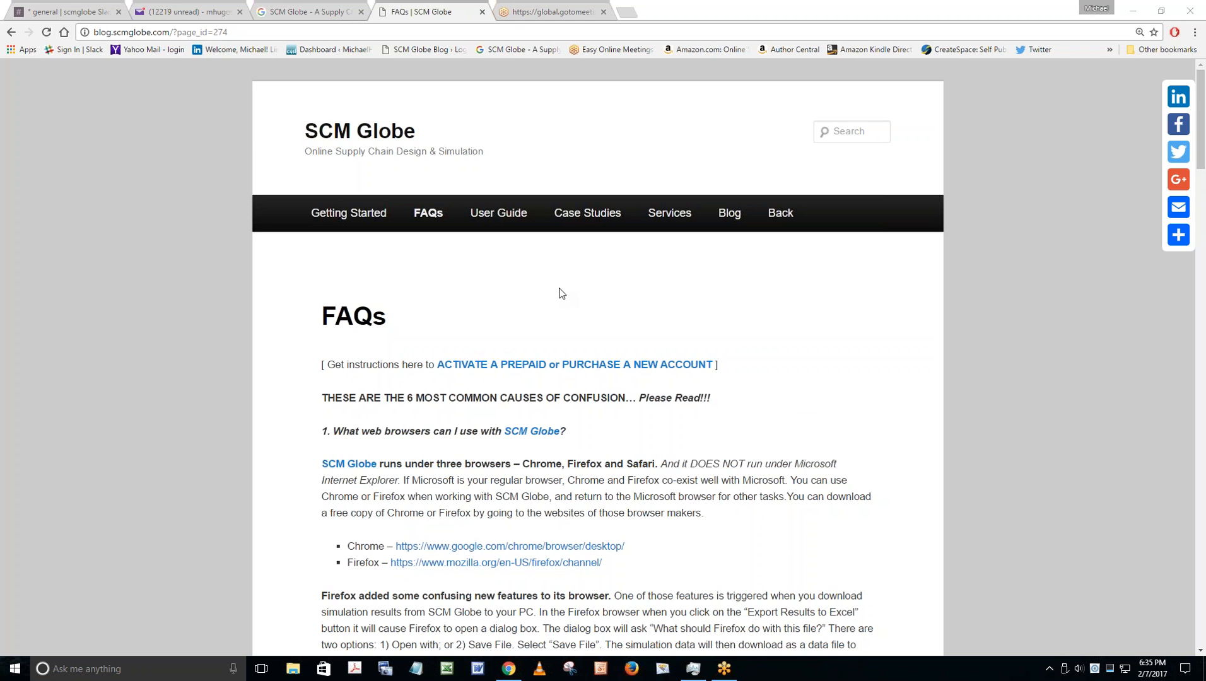
# Open the online User Guide and view the start of its contents list.
pyautogui.click(498, 214)
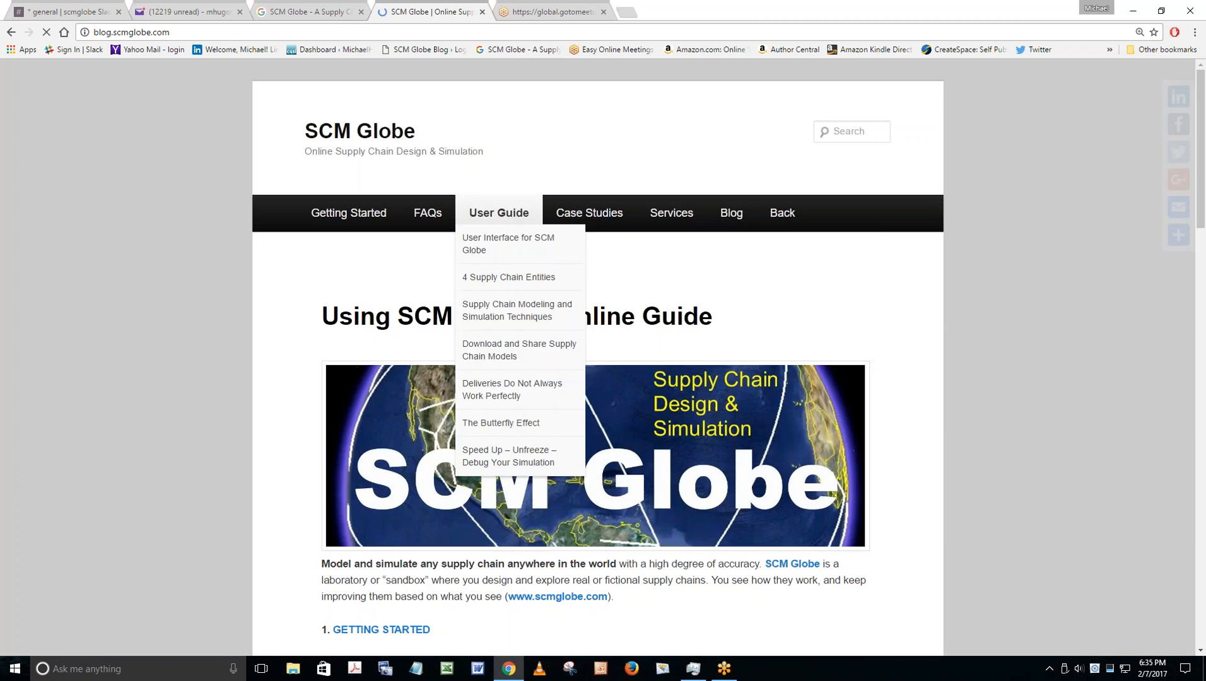
pyautogui.scroll(-2, 912, 336)
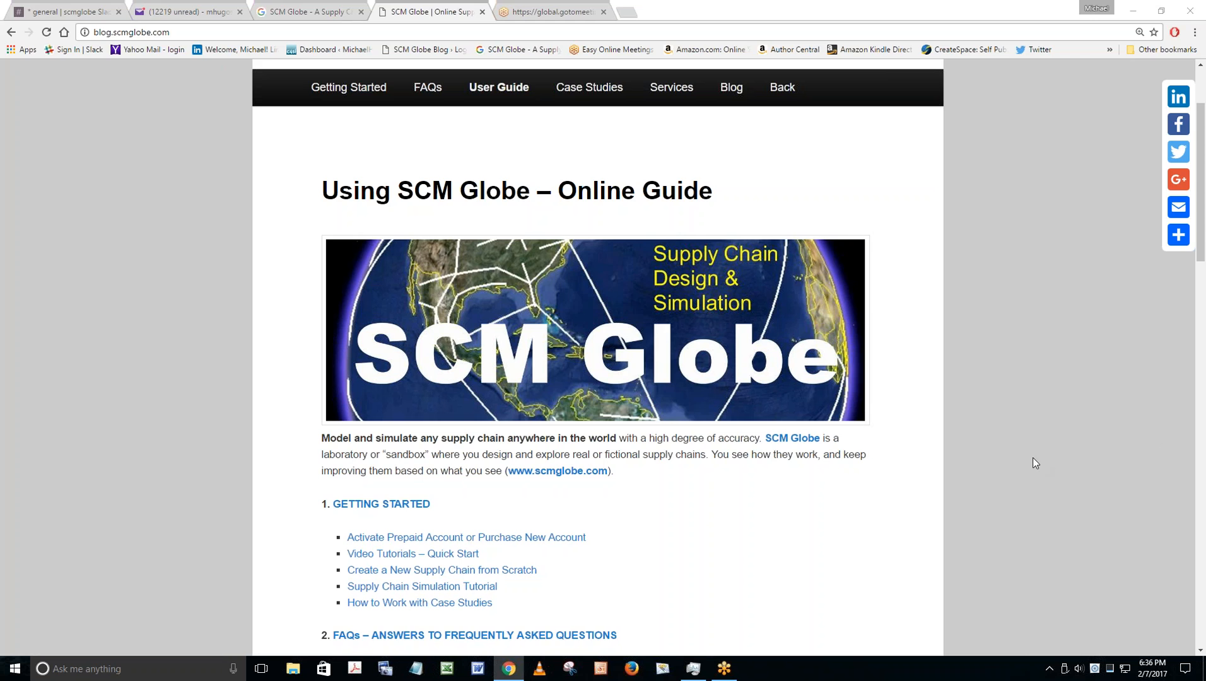
# Return from the guide to the SCM Globe home page and log in with the prefilled account credentials.
pyautogui.click(790, 92)
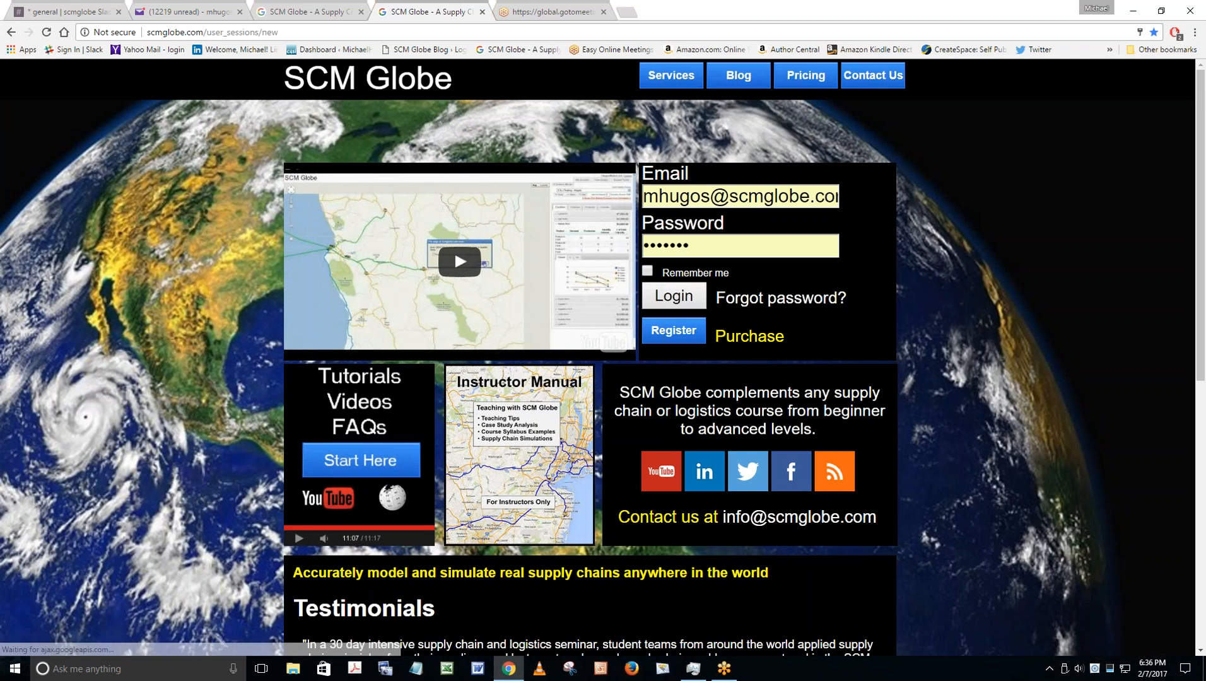
pyautogui.click(683, 298)
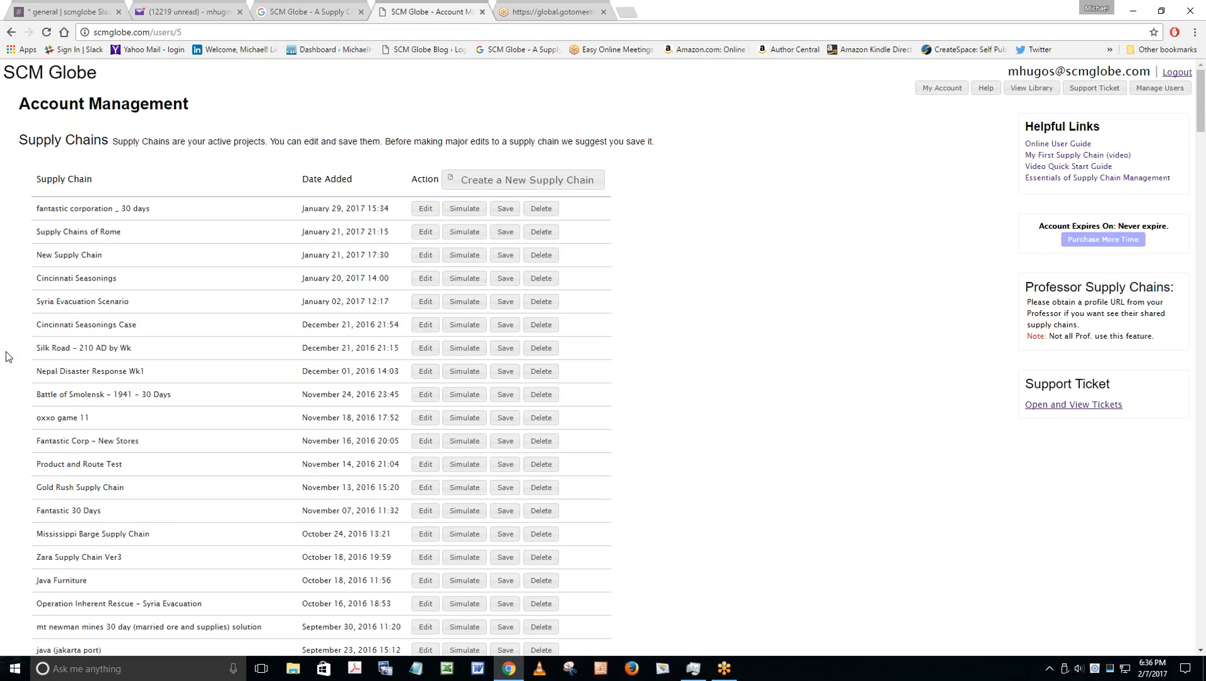
pyautogui.click(1134, 32)
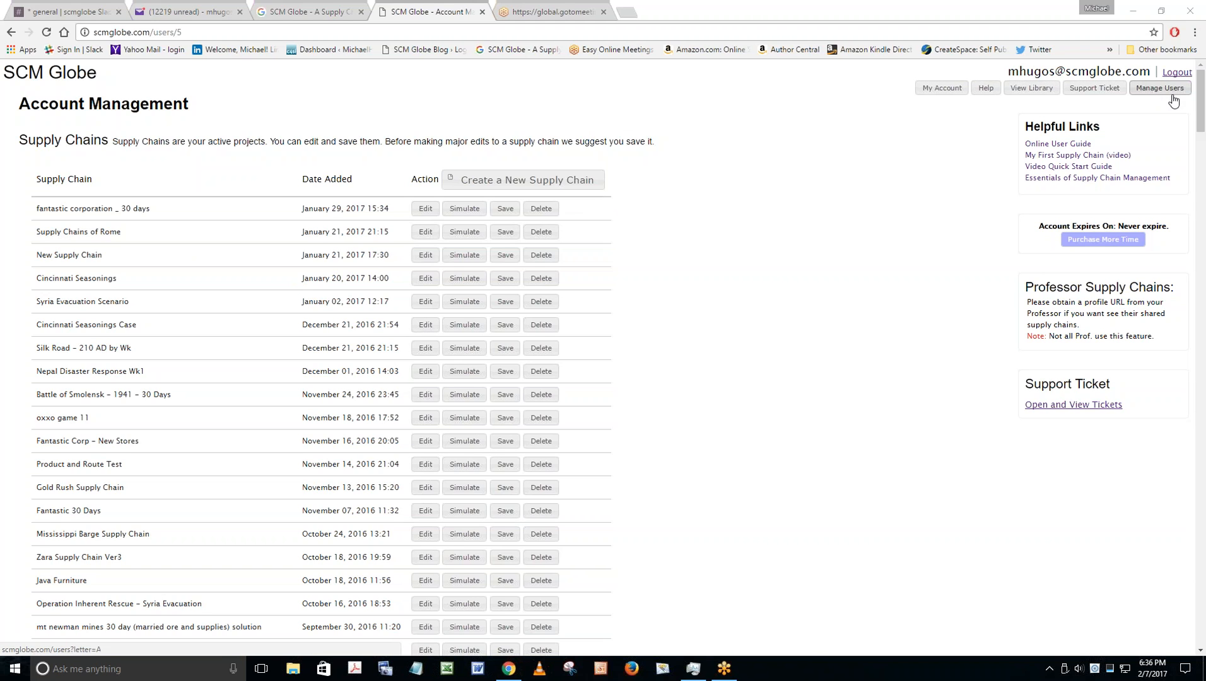
# Import the Cincinnati Seasonings supply chain from the library under the name "Cincy Seasonings".
pyautogui.click(1033, 88)
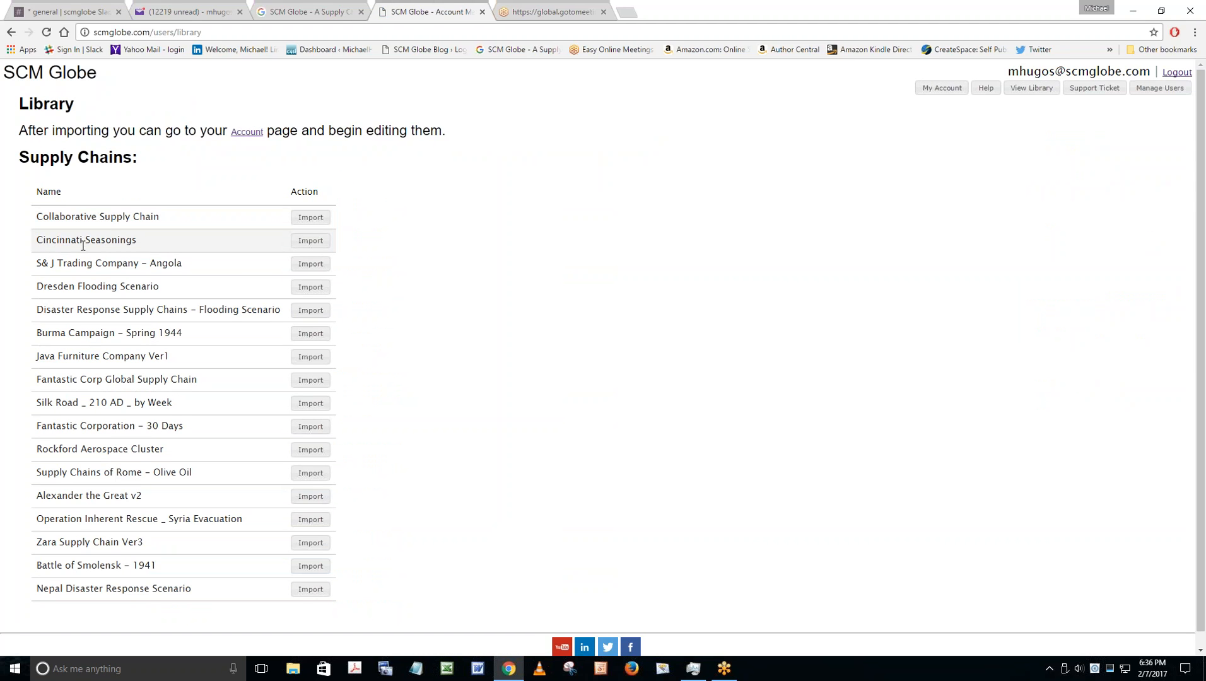
pyautogui.click(310, 241)
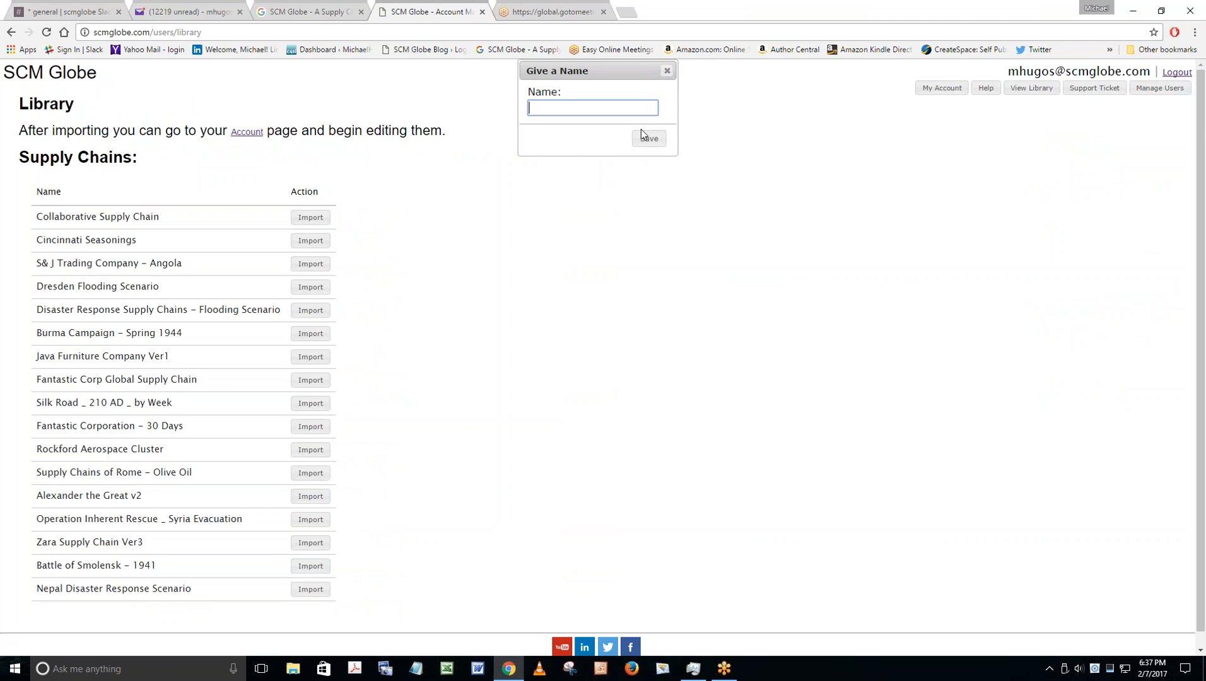
pyautogui.write('Cincy Seasonings')
pyautogui.click(646, 137)
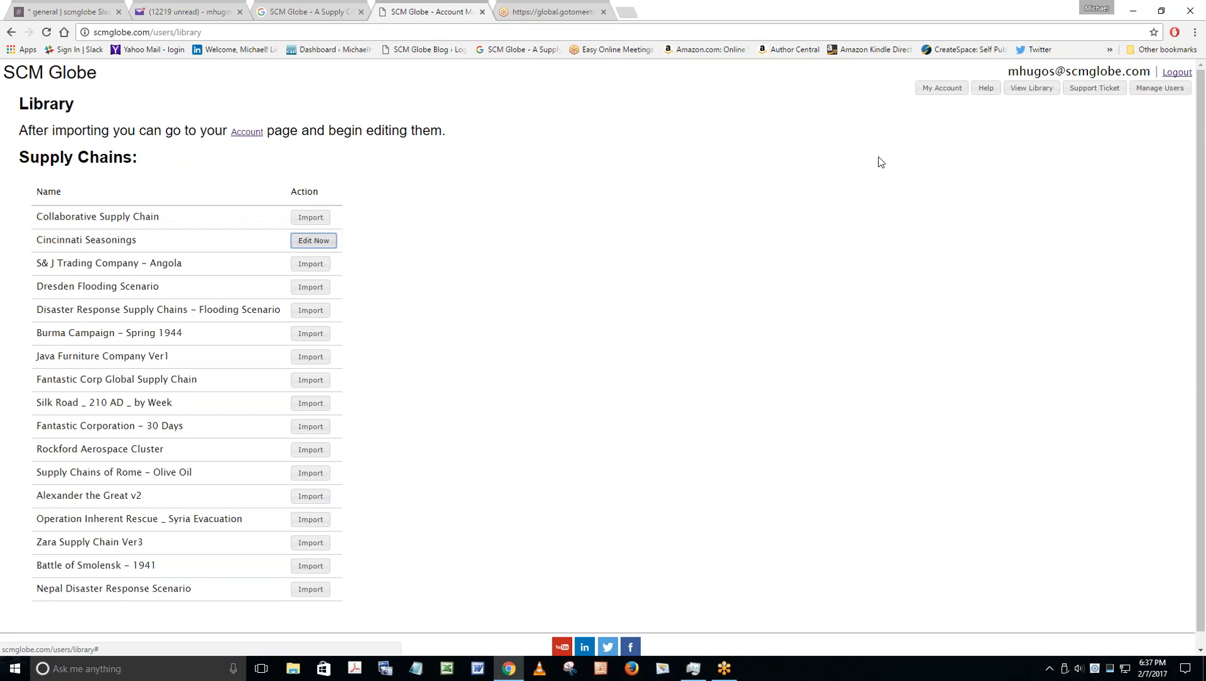
# Look through the account's supply chains and save states, and open the Cincy Seasonings supply chain for editing.
pyautogui.click(949, 93)
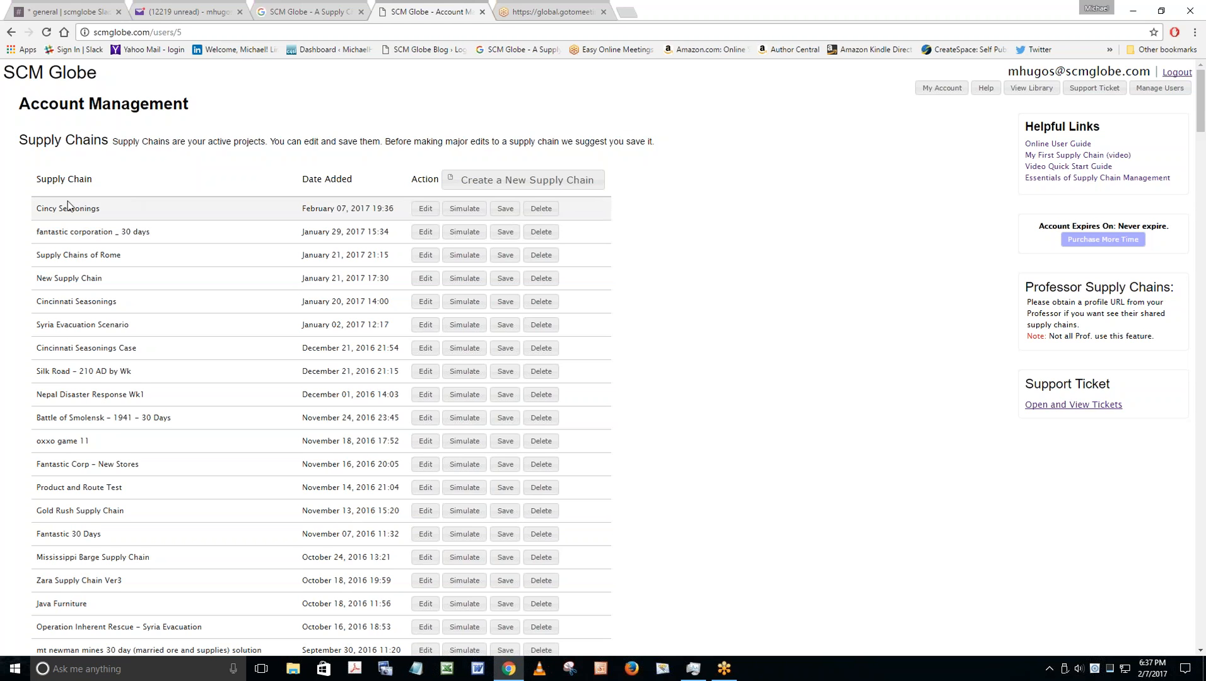
pyautogui.scroll(-1, 196, 213)
pyautogui.scroll(-20, 196, 217)
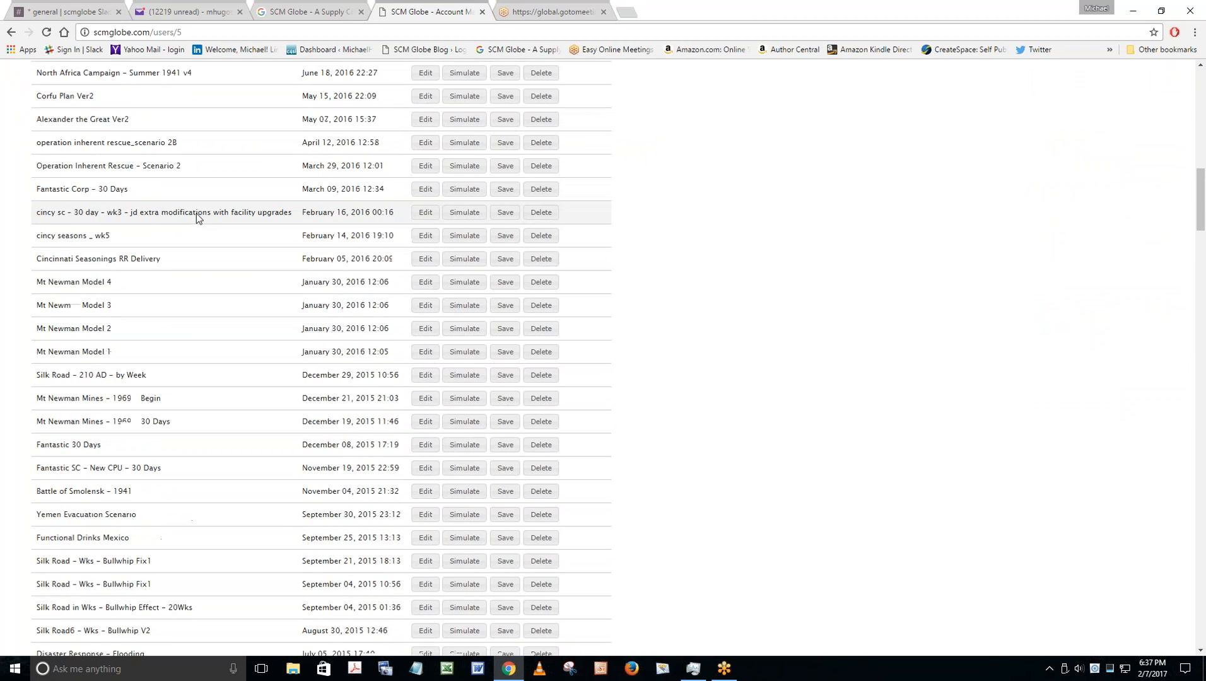
pyautogui.scroll(7, 197, 217)
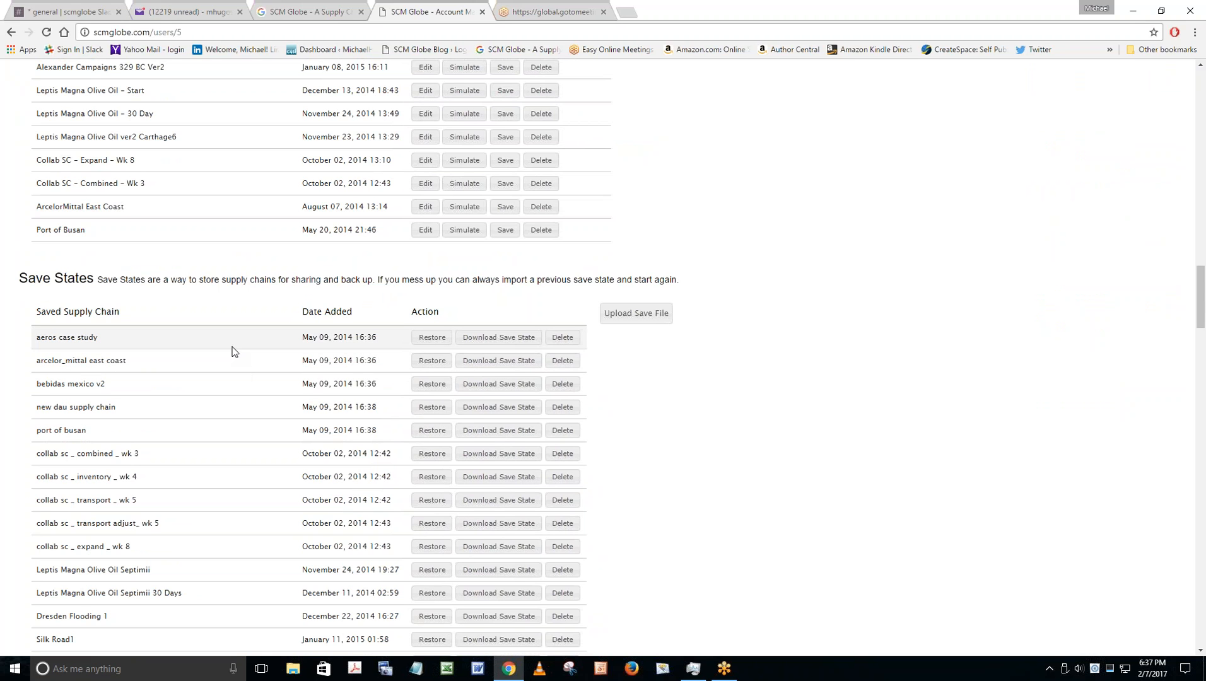
pyautogui.scroll(15, 242, 349)
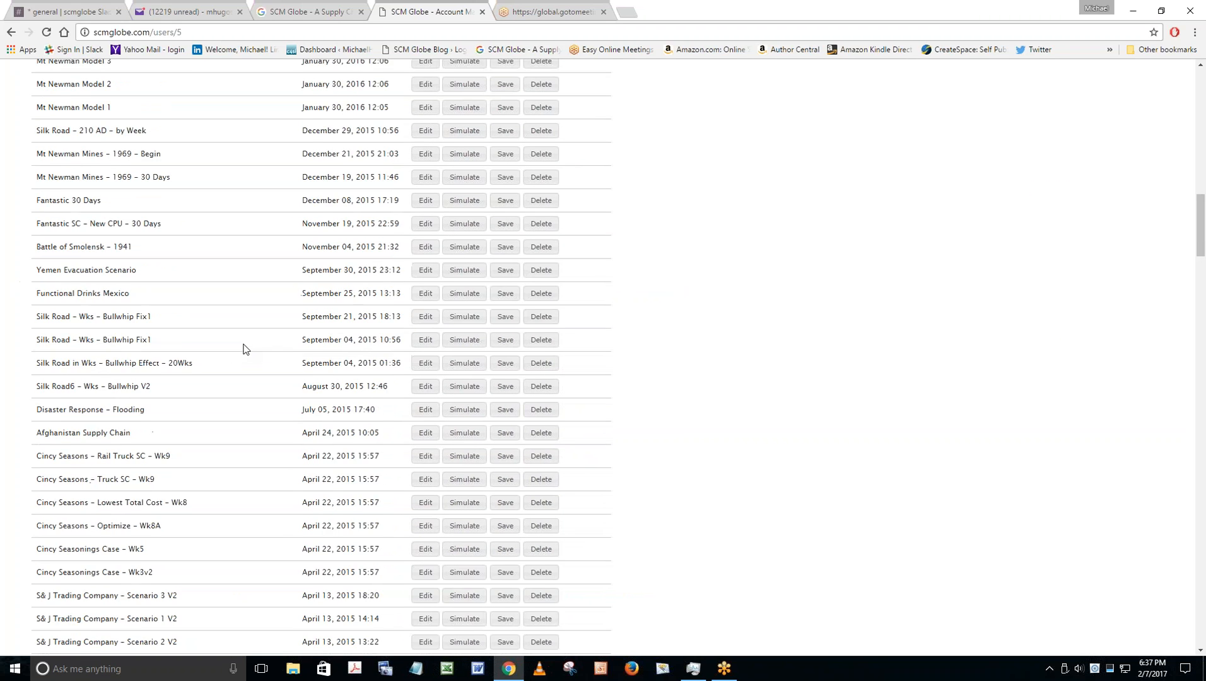
pyautogui.scroll(8, 242, 349)
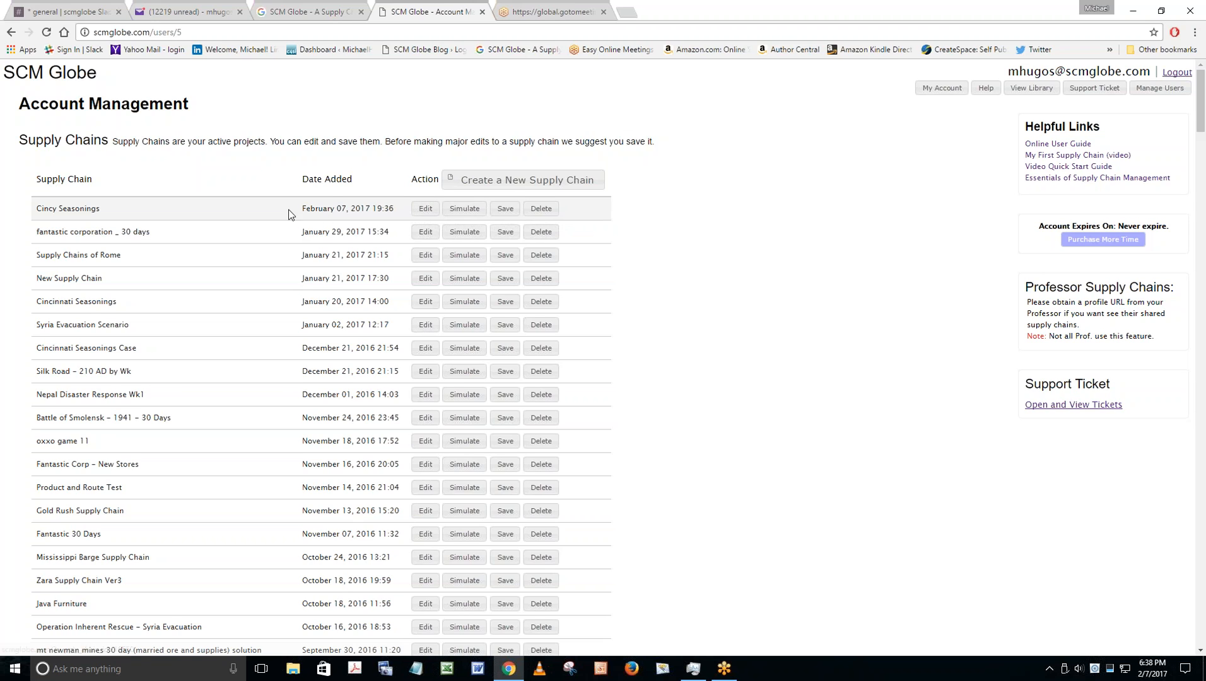
pyautogui.click(426, 208)
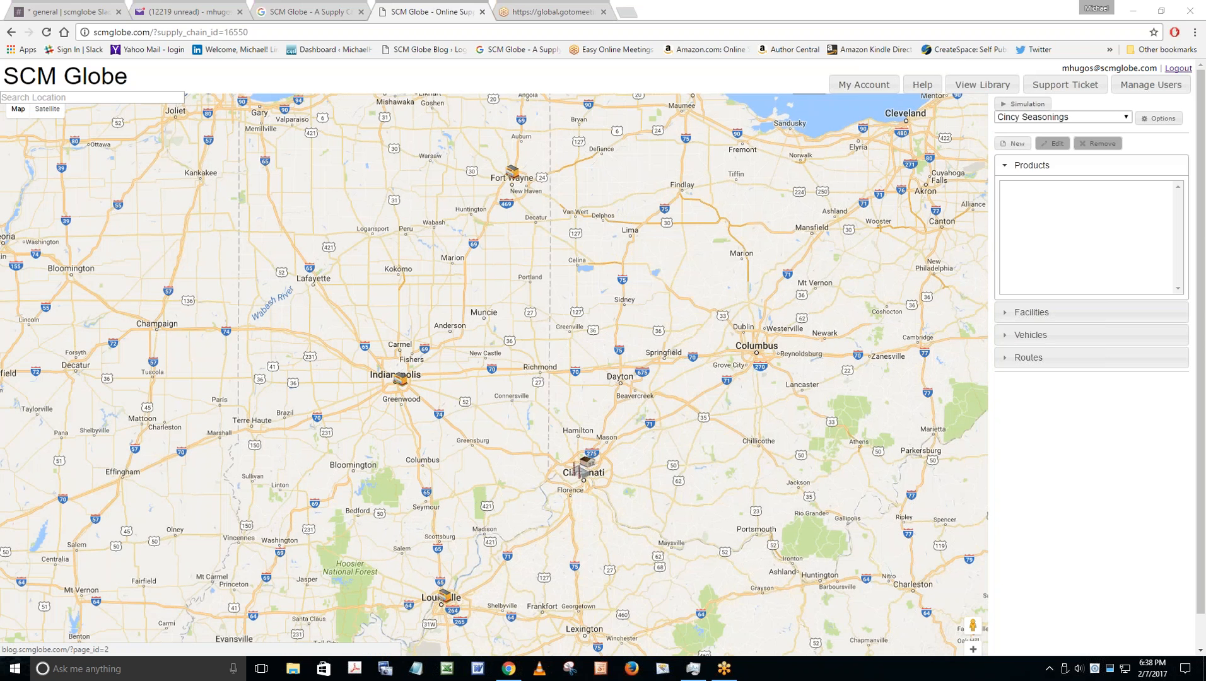
# Open the online help guide and go to its Cincinnati Seasonings case study.
pyautogui.click(922, 89)
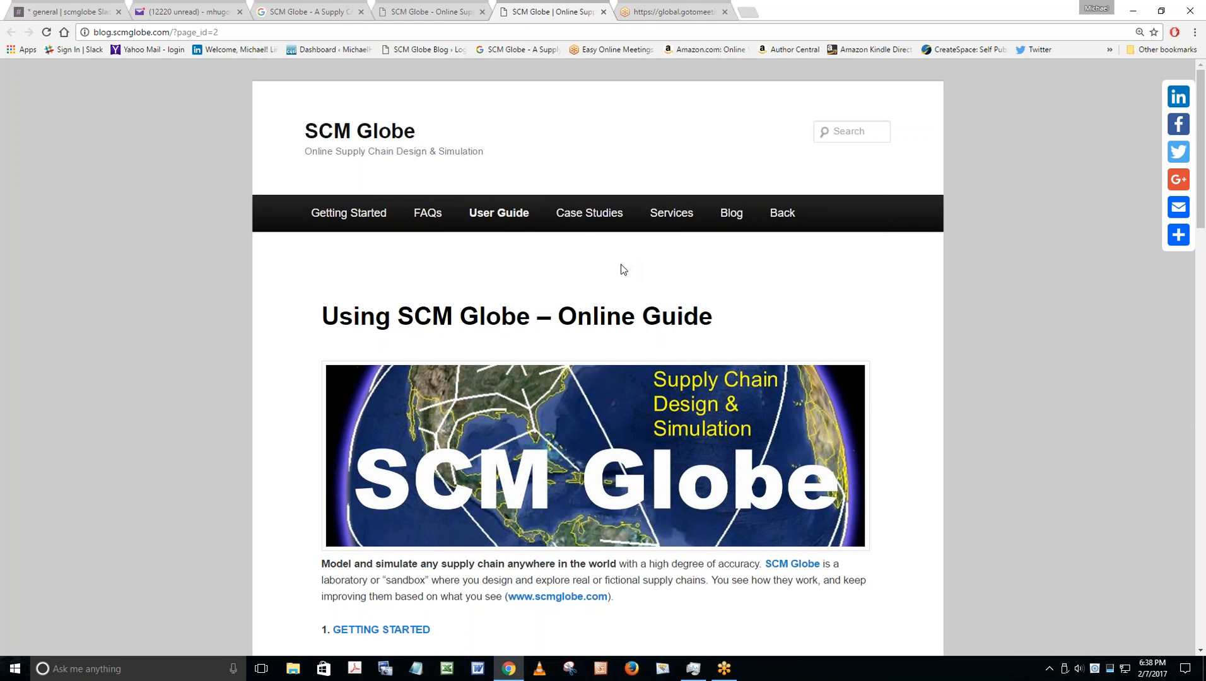
pyautogui.moveTo(324, 241)
pyautogui.moveTo(591, 214)
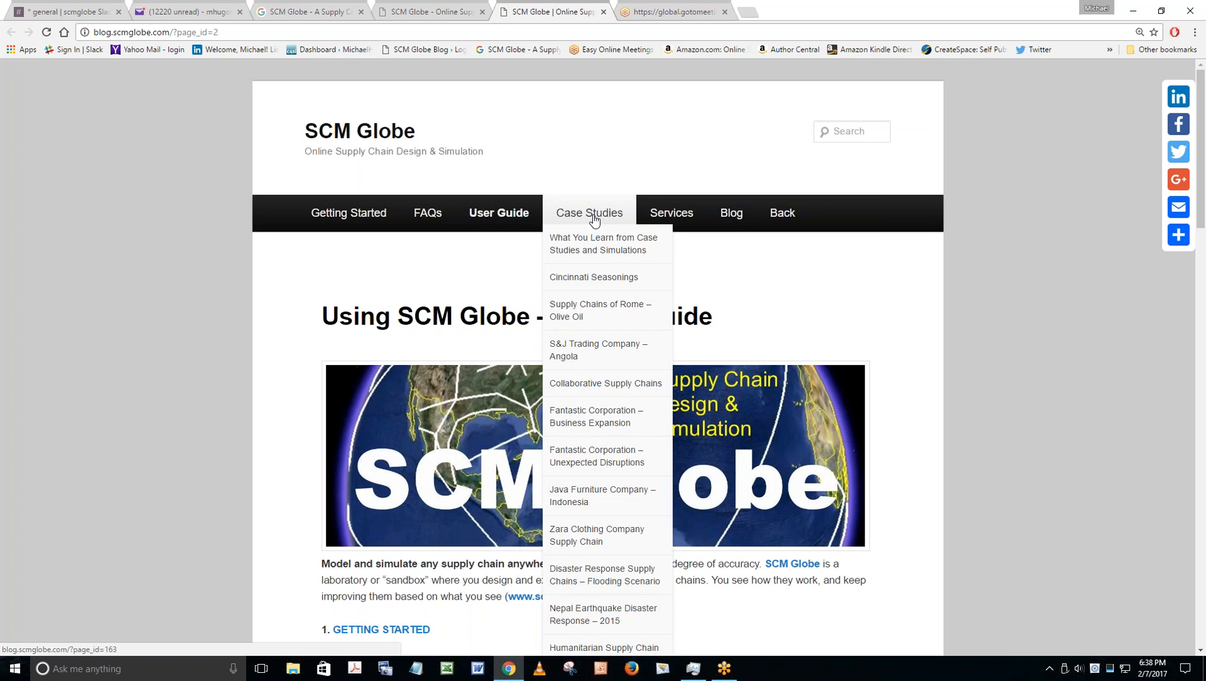
pyautogui.click(598, 277)
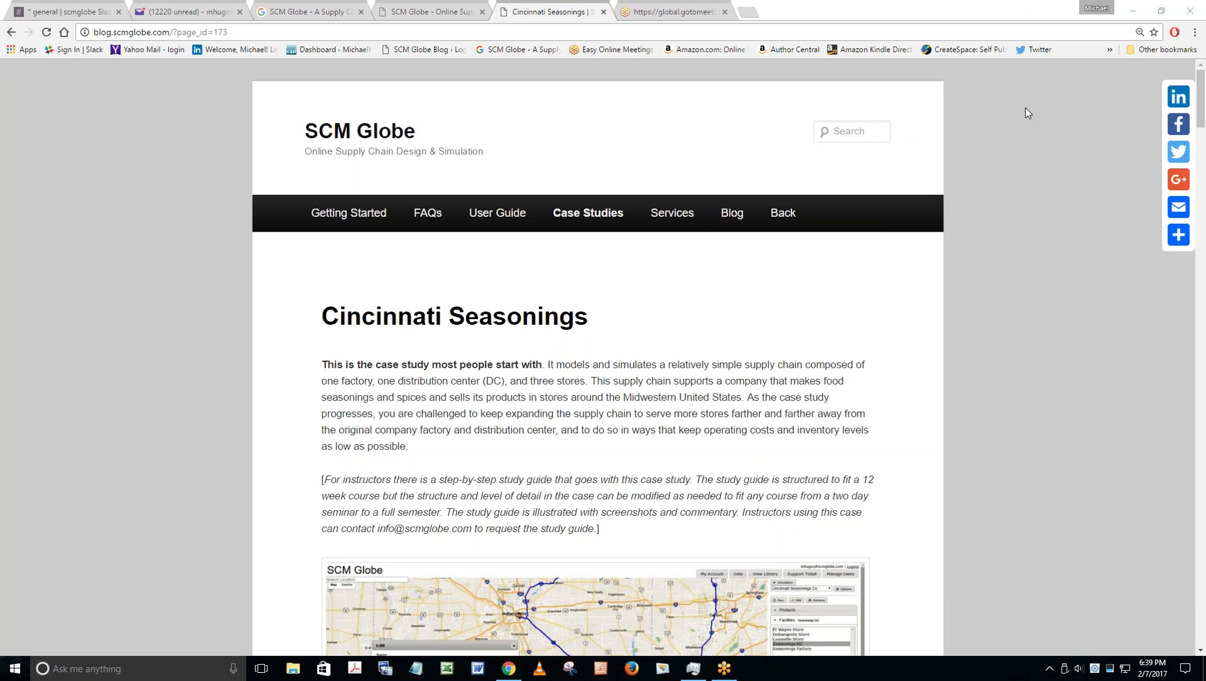
# View the Collaborative Supply Chains case study and return to the Cincinnati Seasonings case study.
pyautogui.moveTo(590, 213)
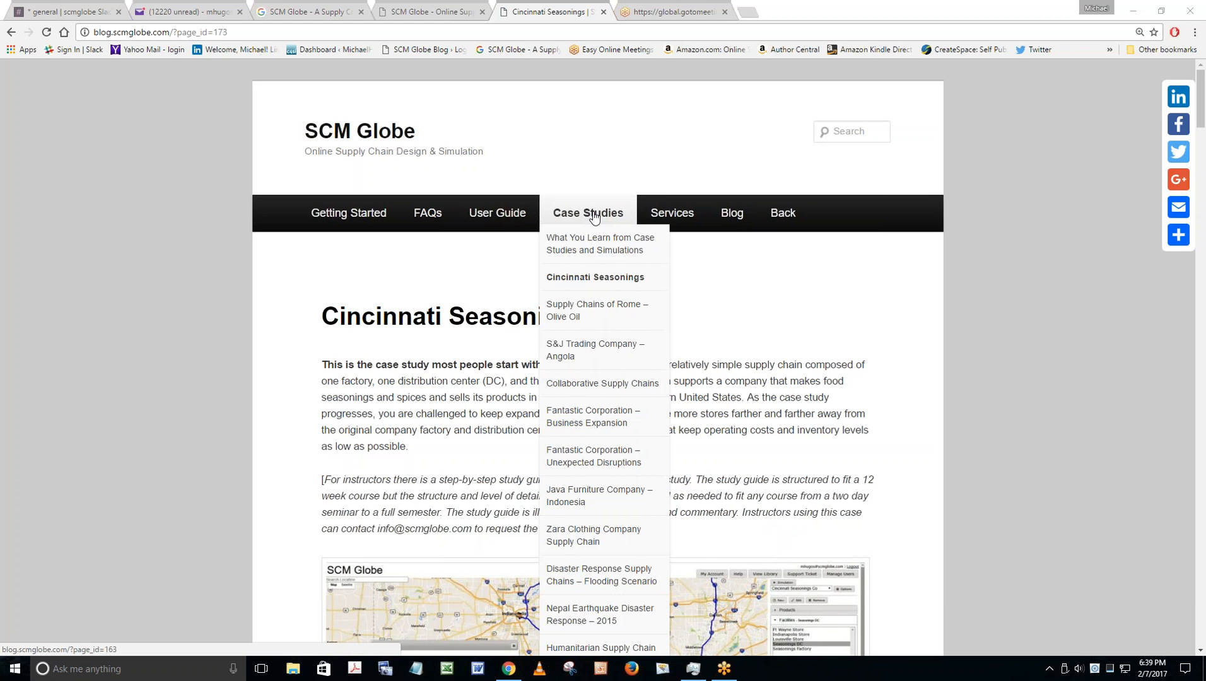
pyautogui.click(583, 389)
pyautogui.scroll(-5, 584, 389)
pyautogui.scroll(5, 598, 353)
pyautogui.moveTo(596, 211)
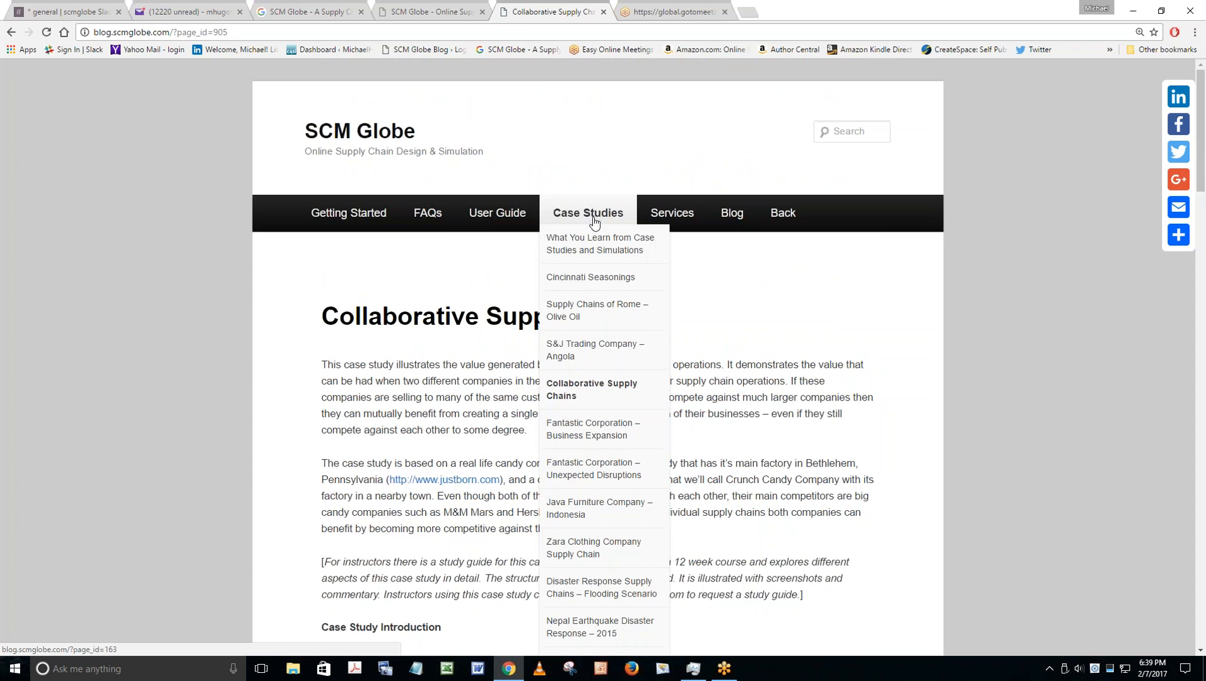
pyautogui.click(579, 281)
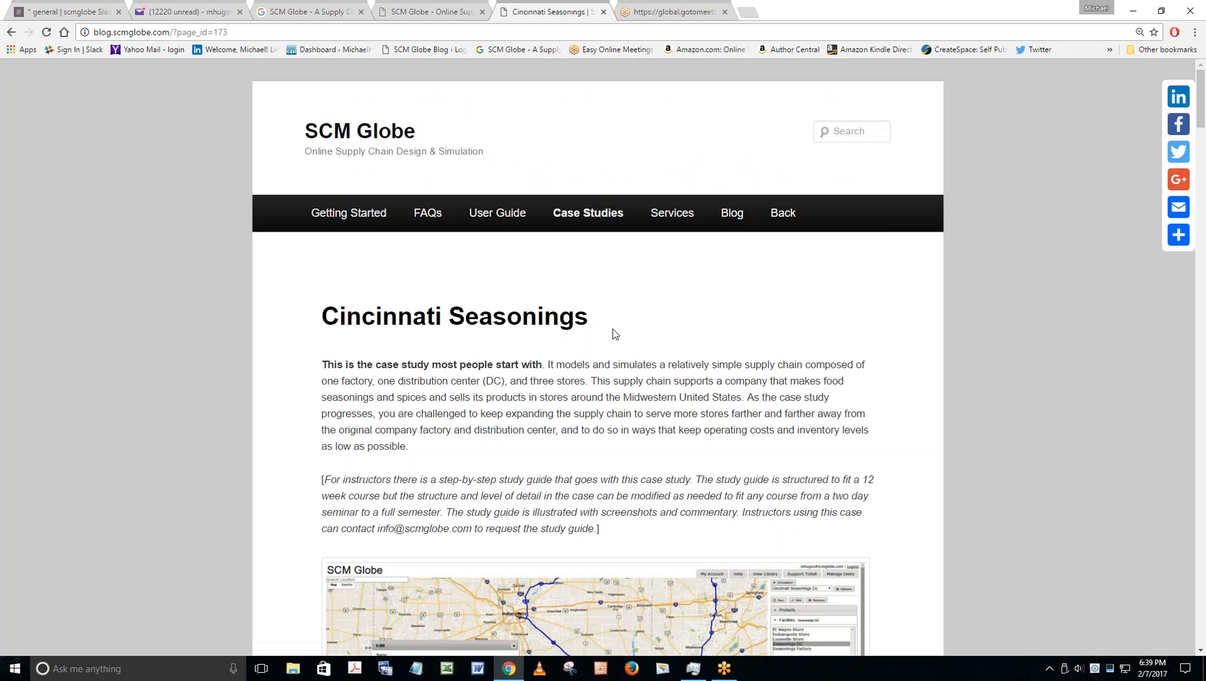
# Read the overview and introduction of the Cincinnati Seasonings case study.
pyautogui.scroll(-4, 699, 323)
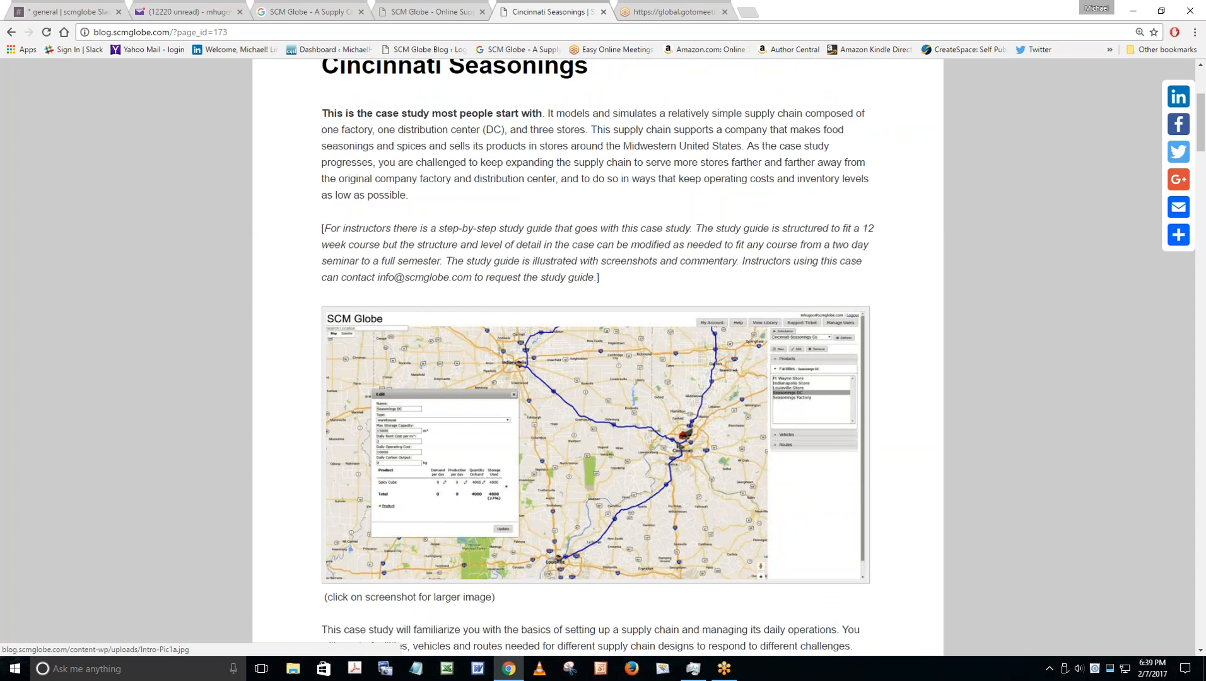
pyautogui.scroll(-7, 699, 324)
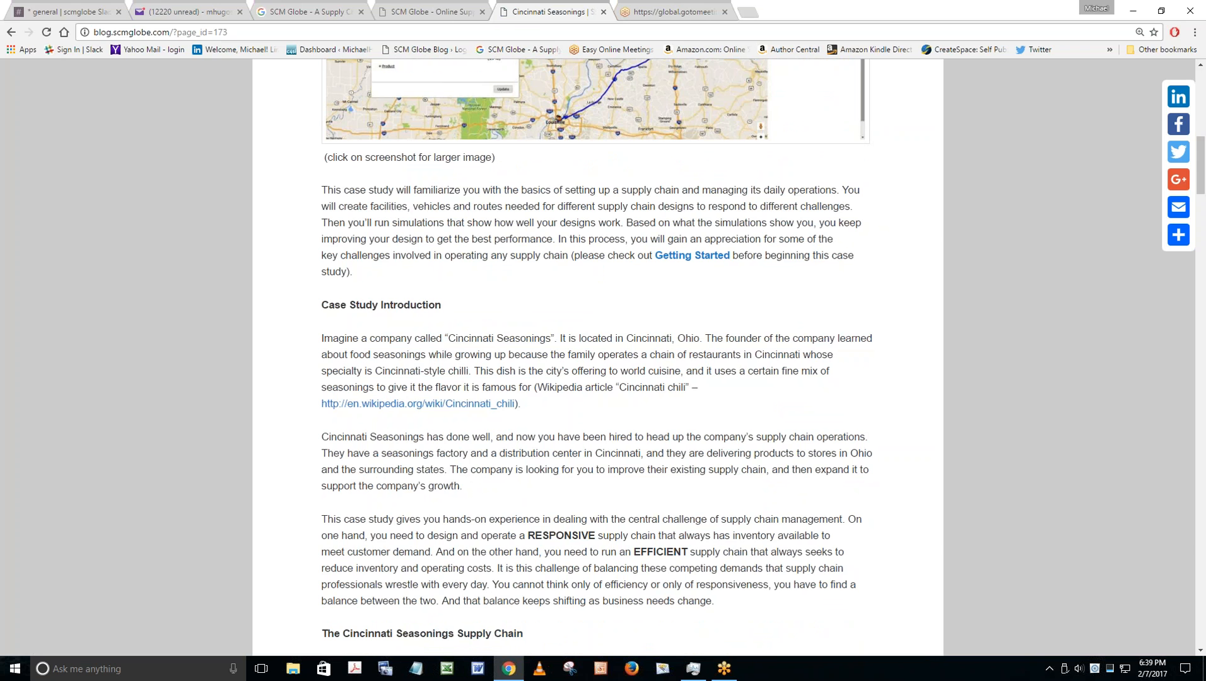
pyautogui.scroll(10, 598, 353)
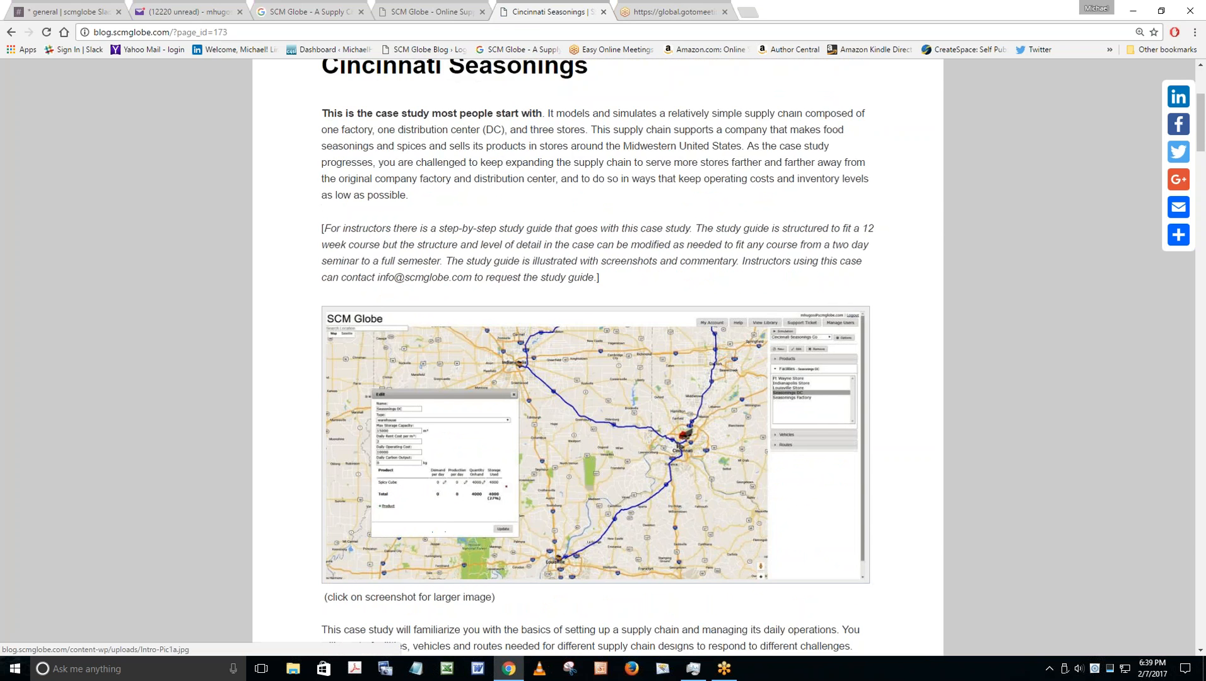
# Return to the Cincy Seasonings supply chain and review the Spicy Cube product's price, weight and size.
pyautogui.click(416, 13)
pyautogui.moveTo(1062, 94); pyautogui.dragTo(885, 149)
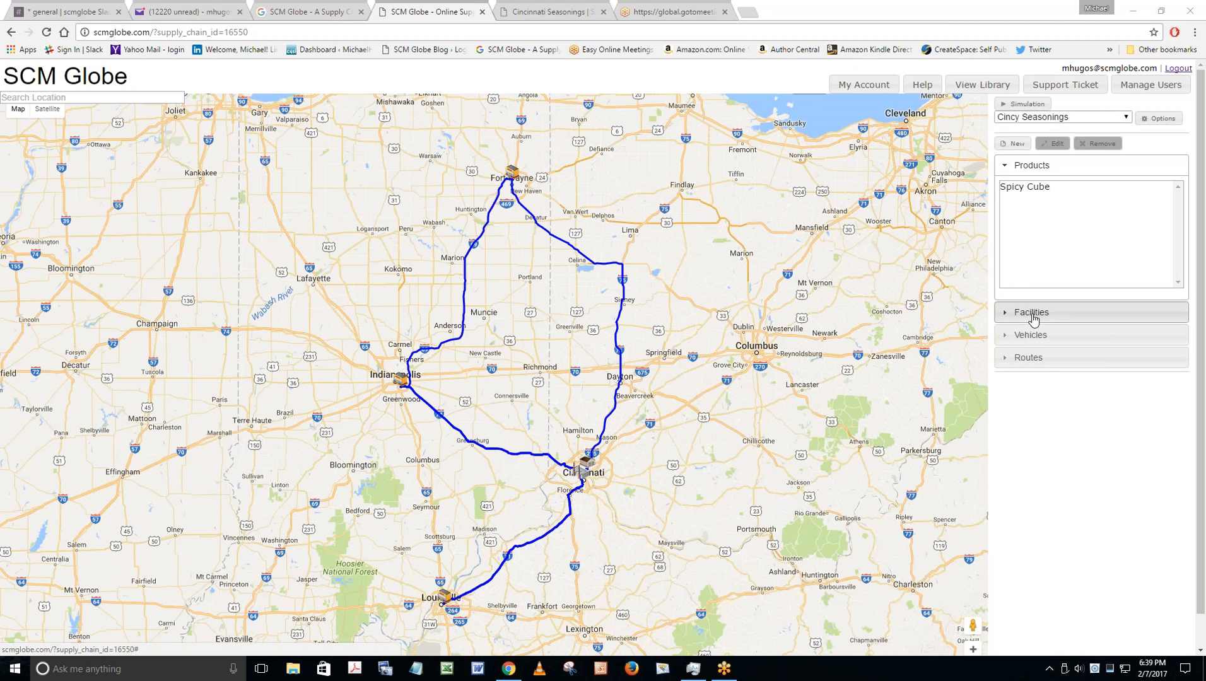
pyautogui.doubleClick(1026, 188)
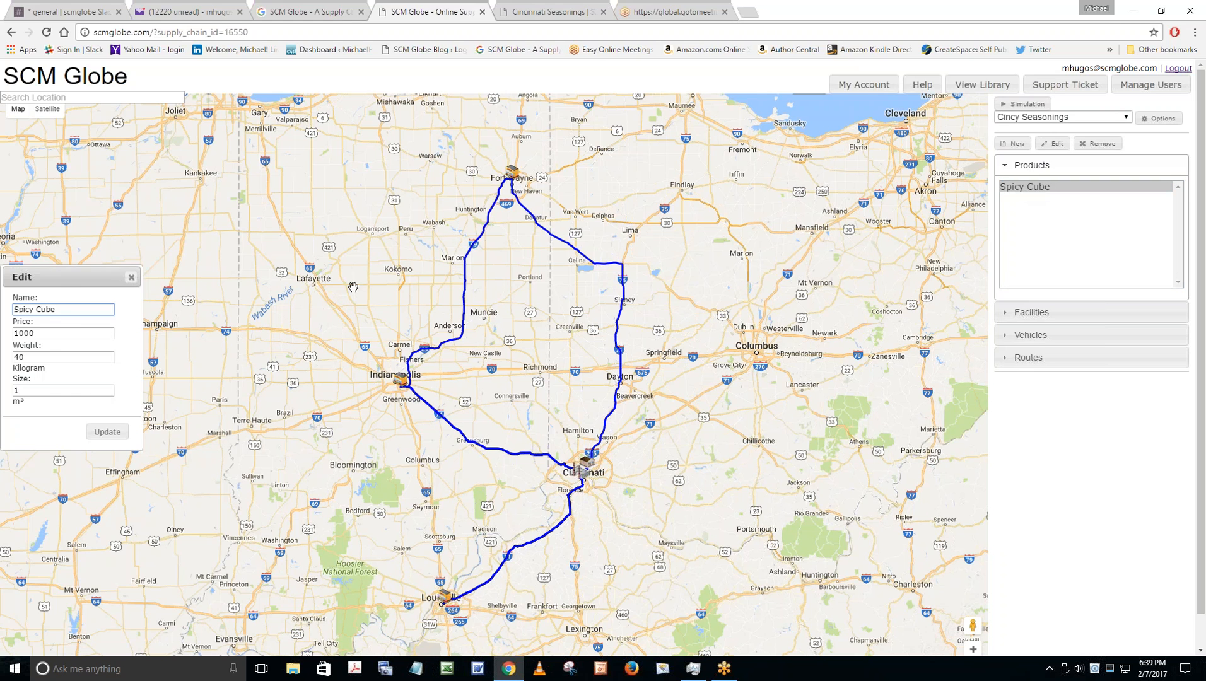
pyautogui.moveTo(57, 276); pyautogui.dragTo(355, 148)
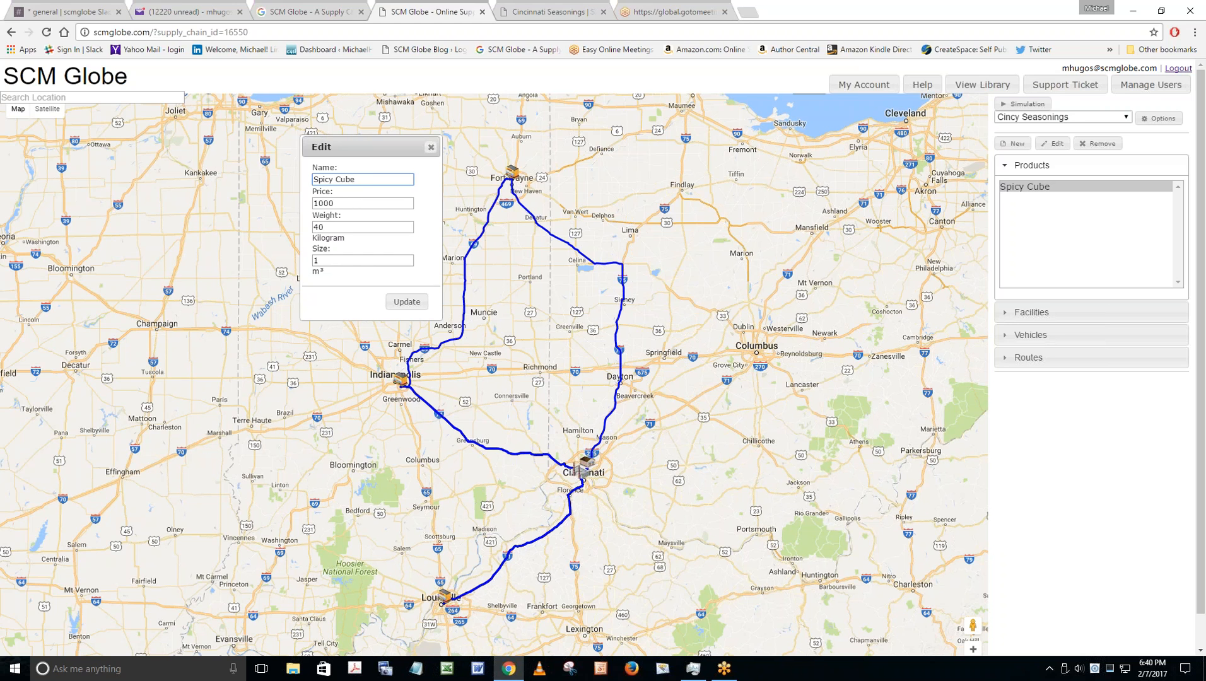
pyautogui.click(356, 204)
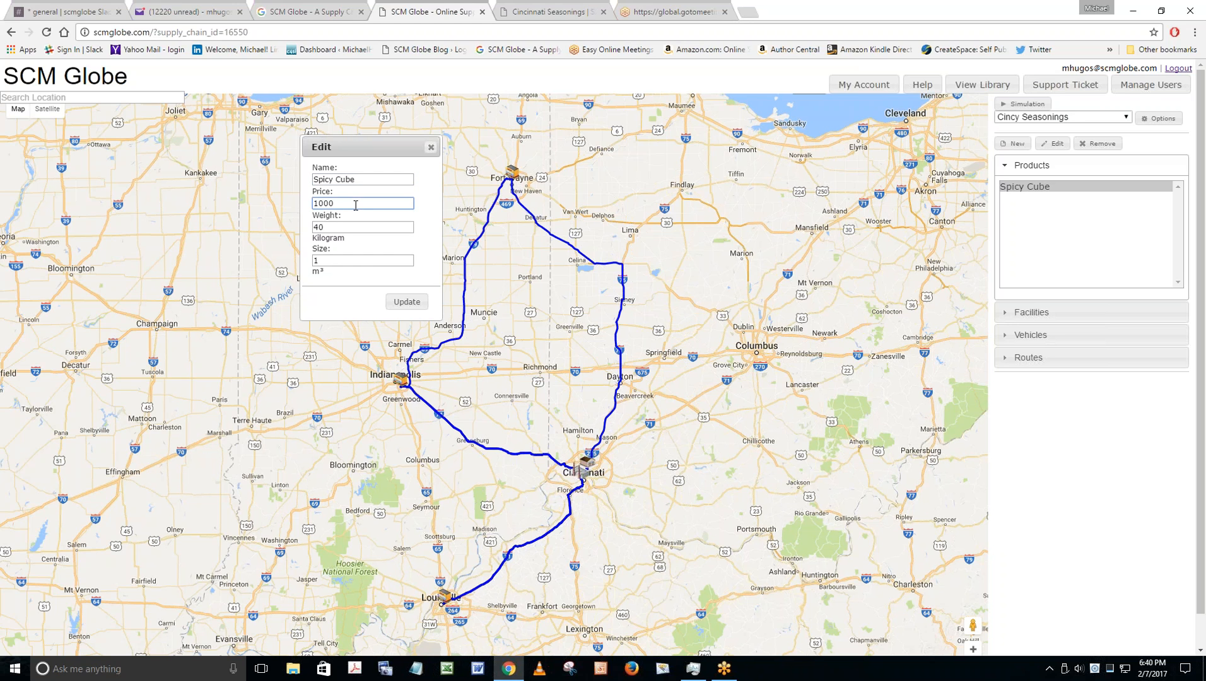
pyautogui.click(355, 226)
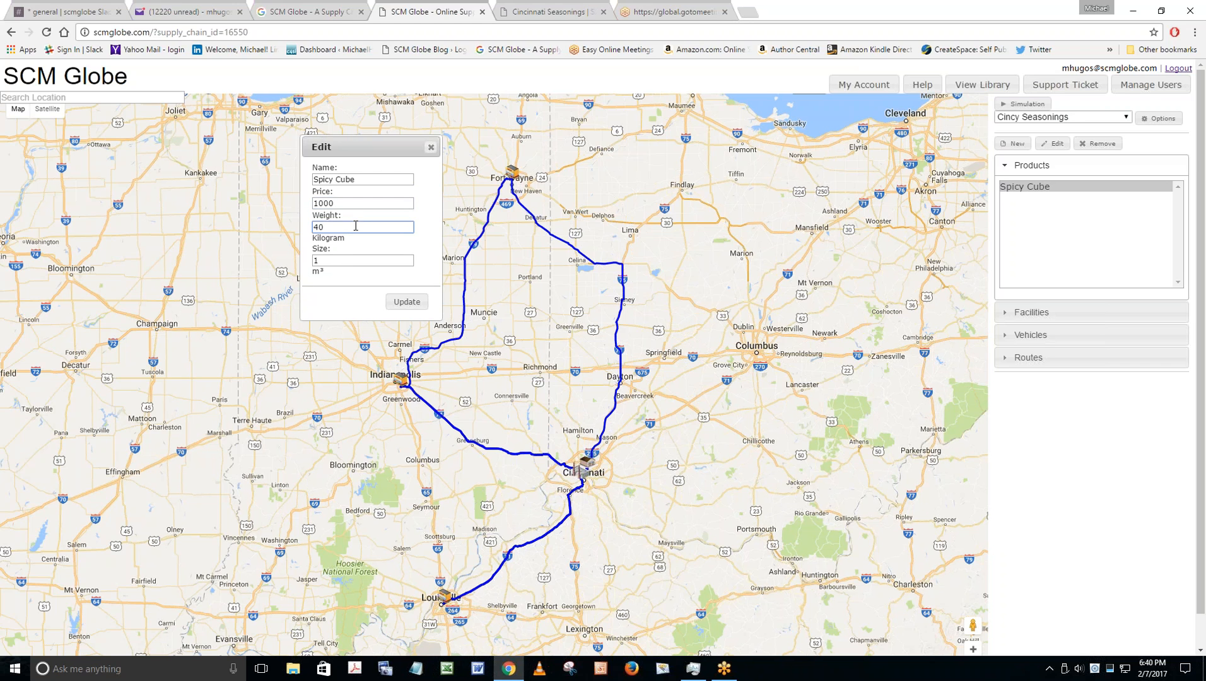
pyautogui.click(347, 263)
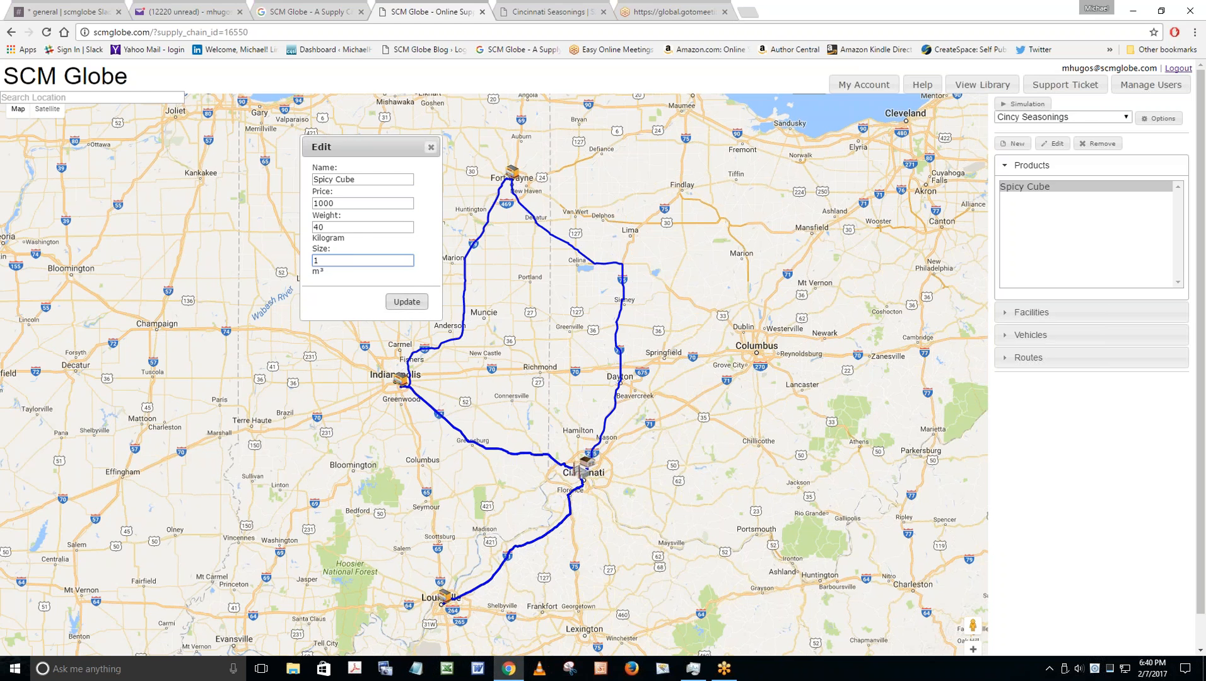
pyautogui.click(431, 147)
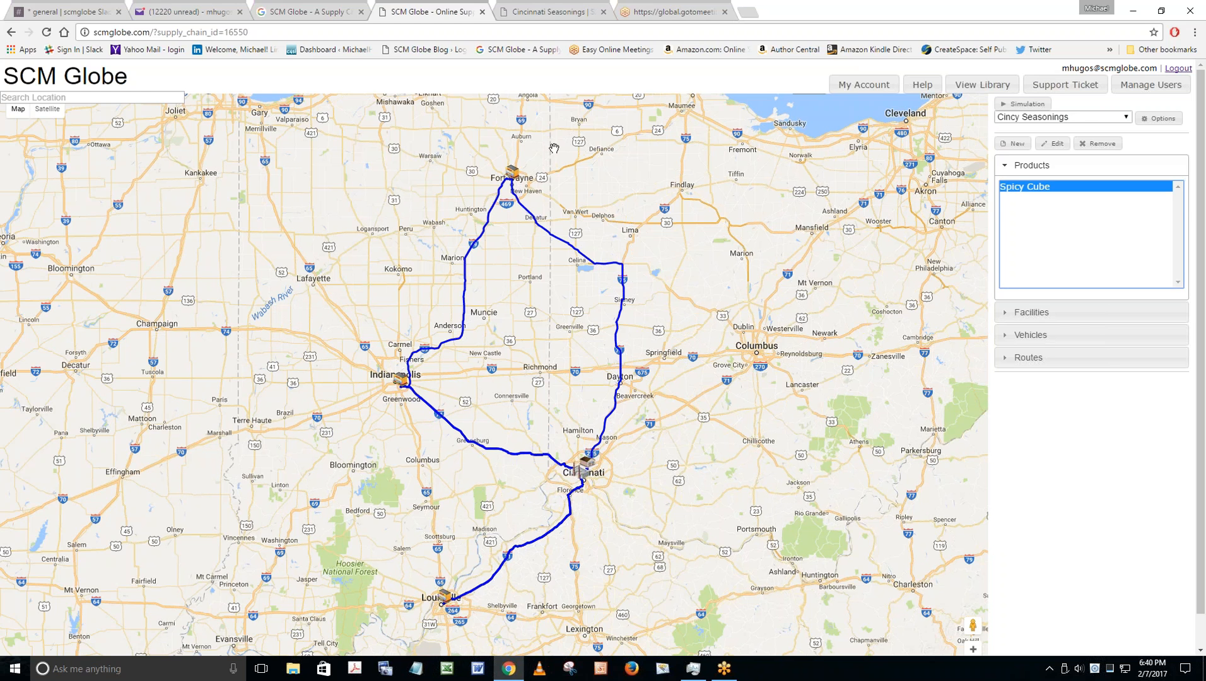
# Review the storage, cost and product settings of the Ft Wayne Store and Seasonings DC facilities.
pyautogui.click(1046, 316)
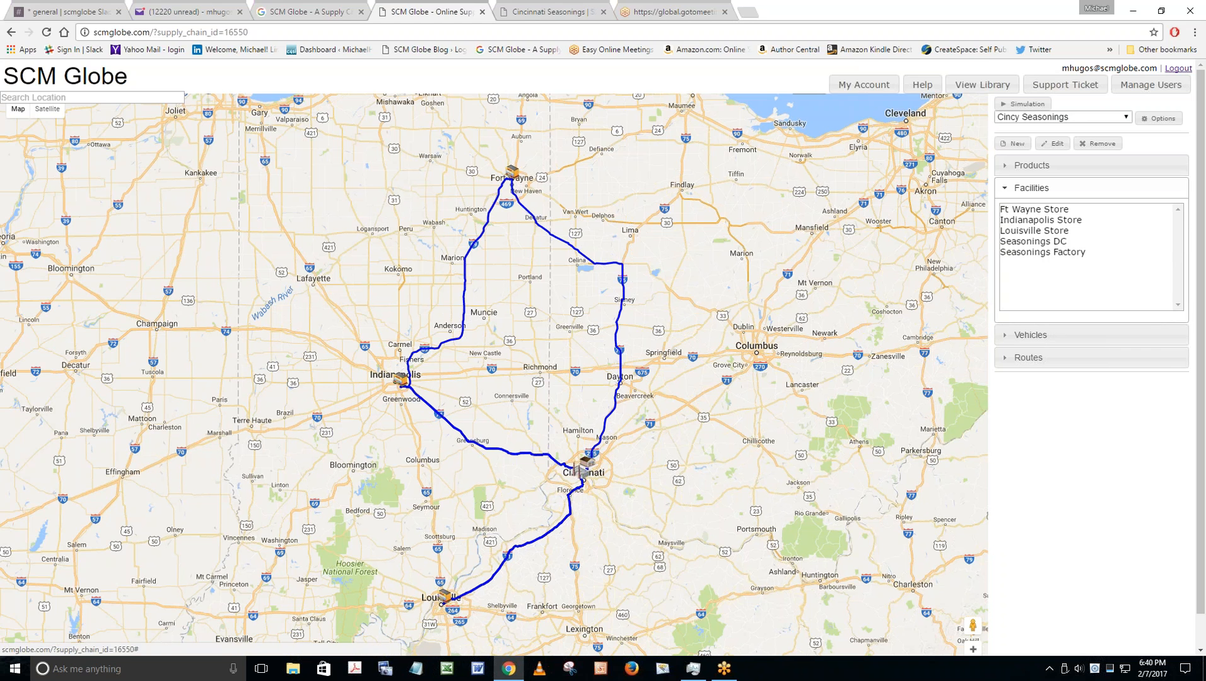
pyautogui.doubleClick(1032, 212)
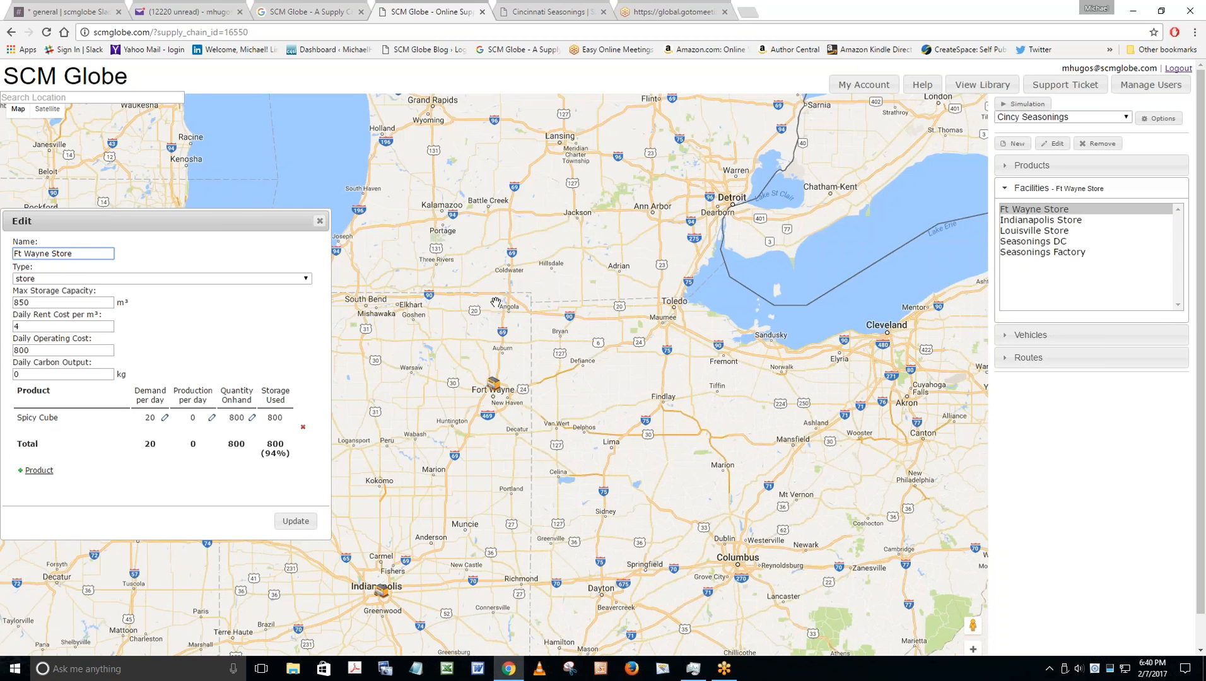
pyautogui.moveTo(211, 218); pyautogui.dragTo(324, 88)
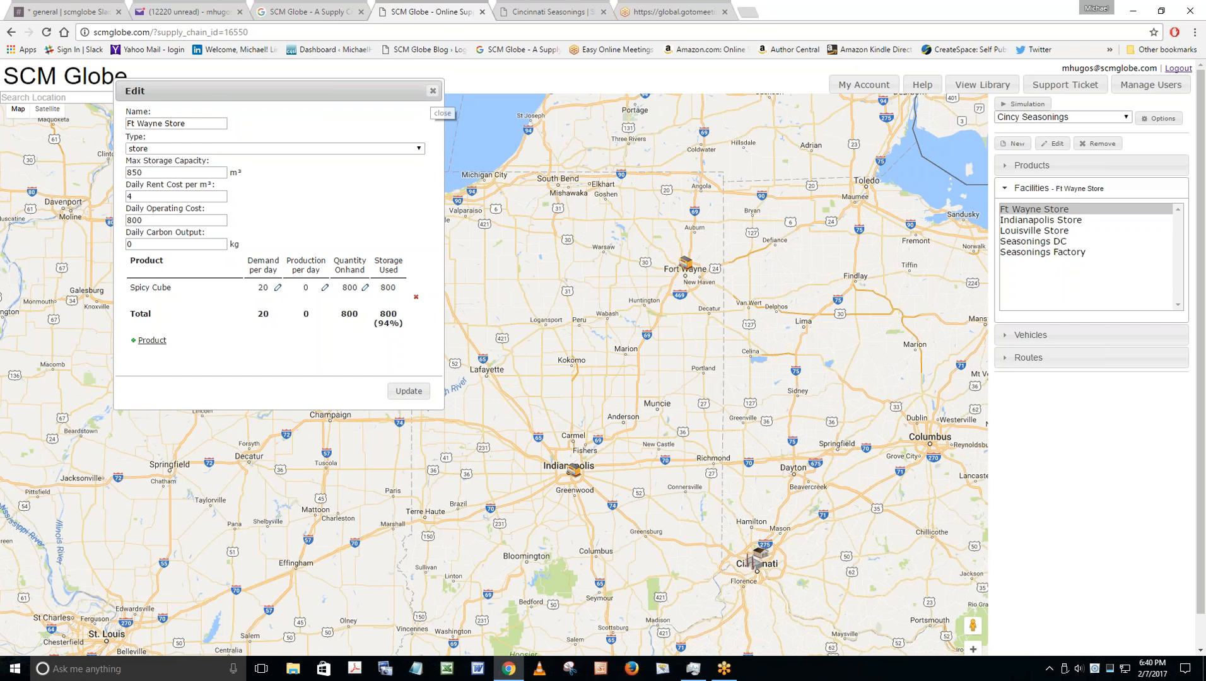
pyautogui.click(1028, 242)
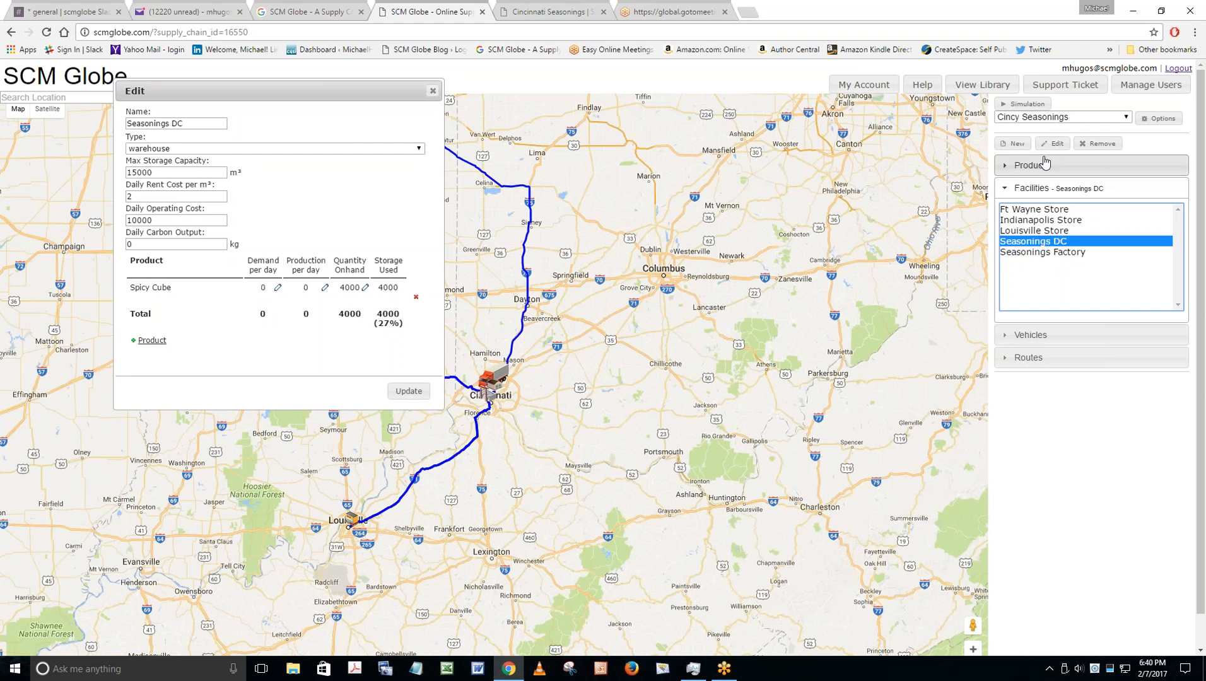
pyautogui.moveTo(639, 340); pyautogui.dragTo(818, 439)
pyautogui.moveTo(811, 384); pyautogui.dragTo(789, 355)
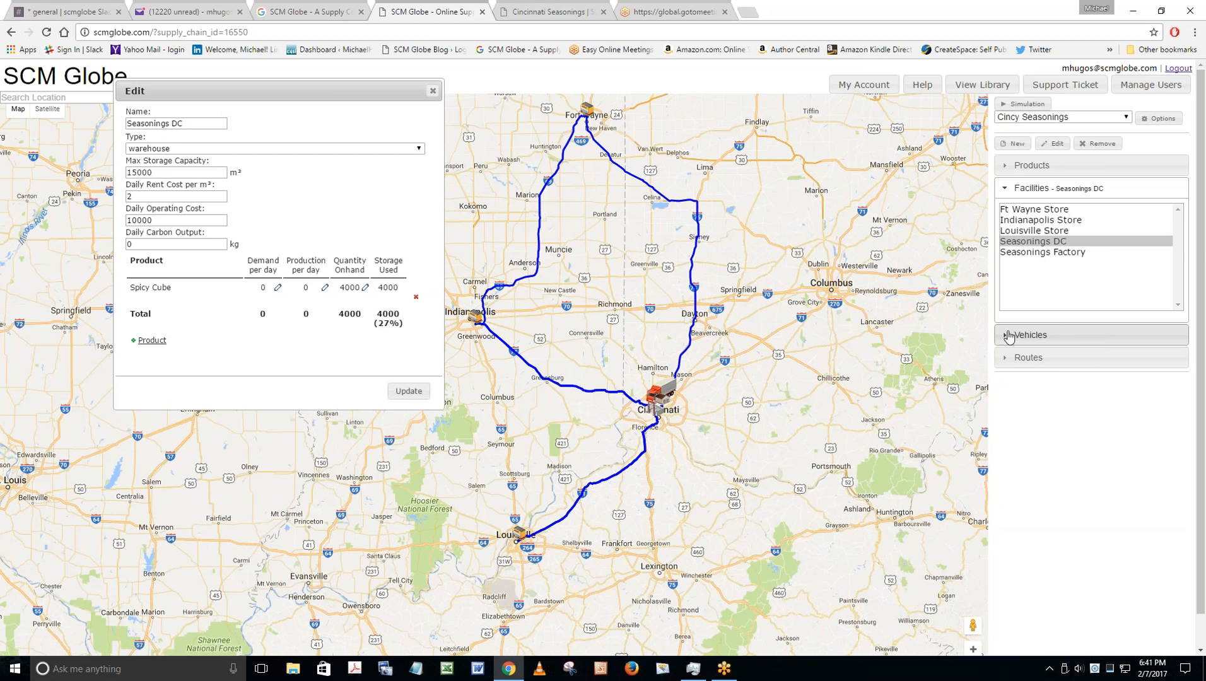
# Review the vehicle settings and map routes of Truck2, Truck3 and Truck4.
pyautogui.click(1047, 340)
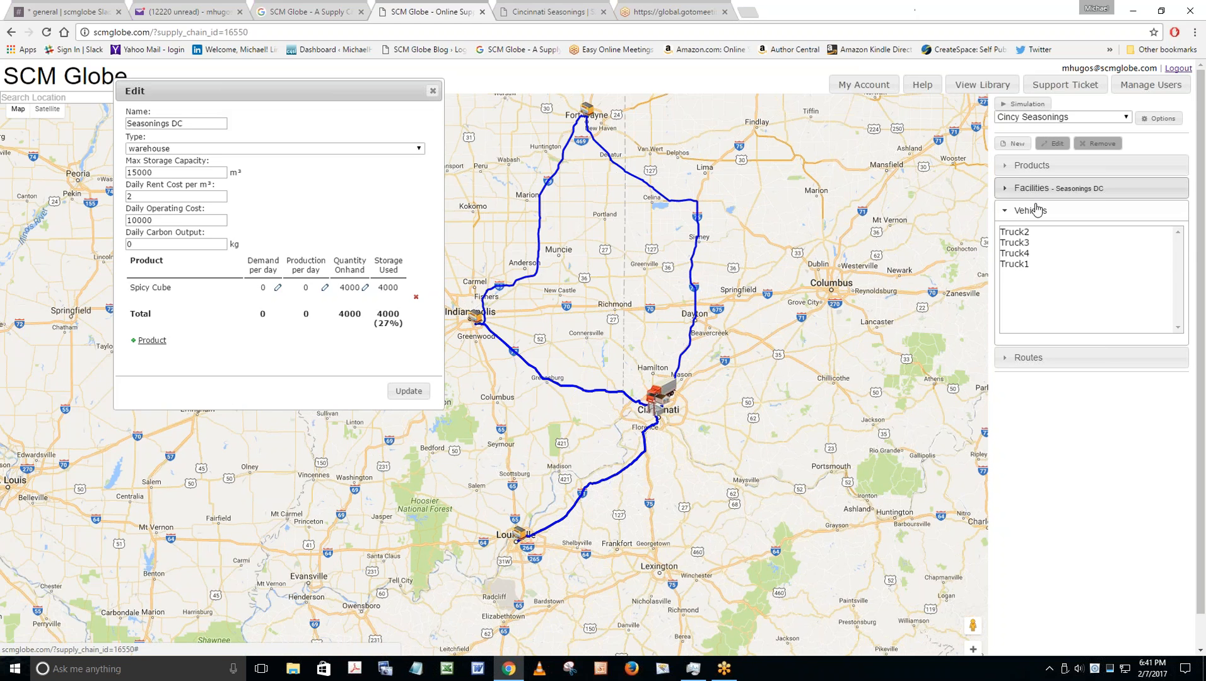
pyautogui.doubleClick(1017, 233)
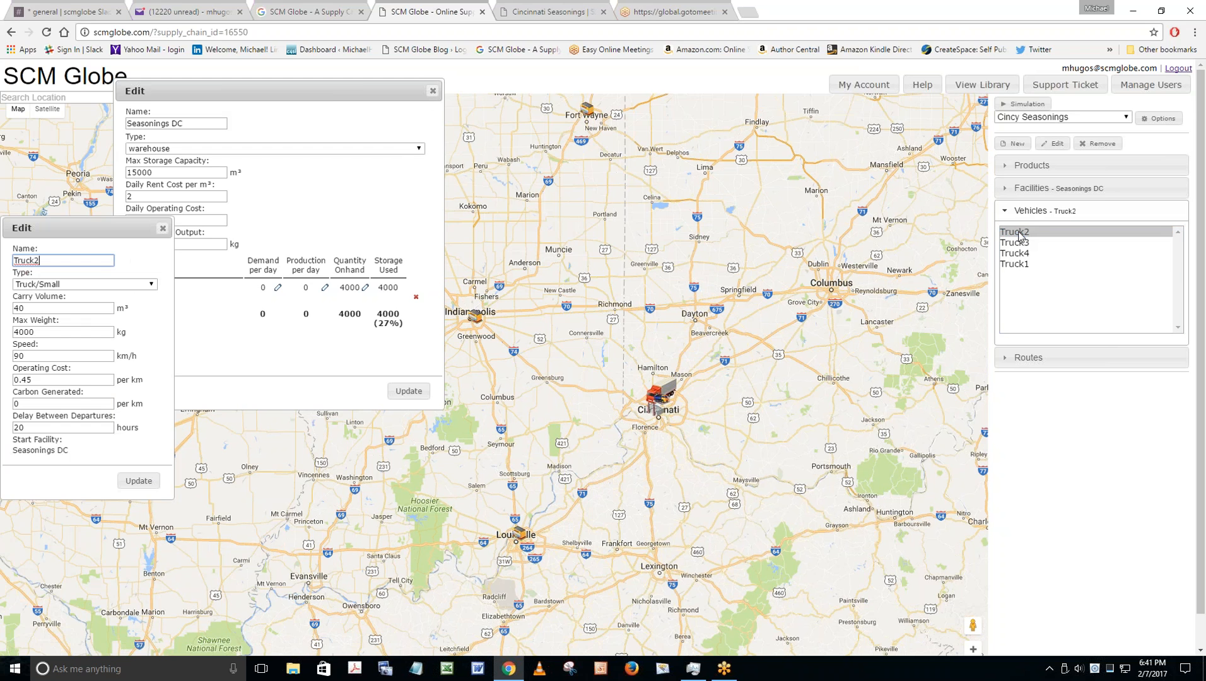
pyautogui.moveTo(98, 229); pyautogui.dragTo(468, 72)
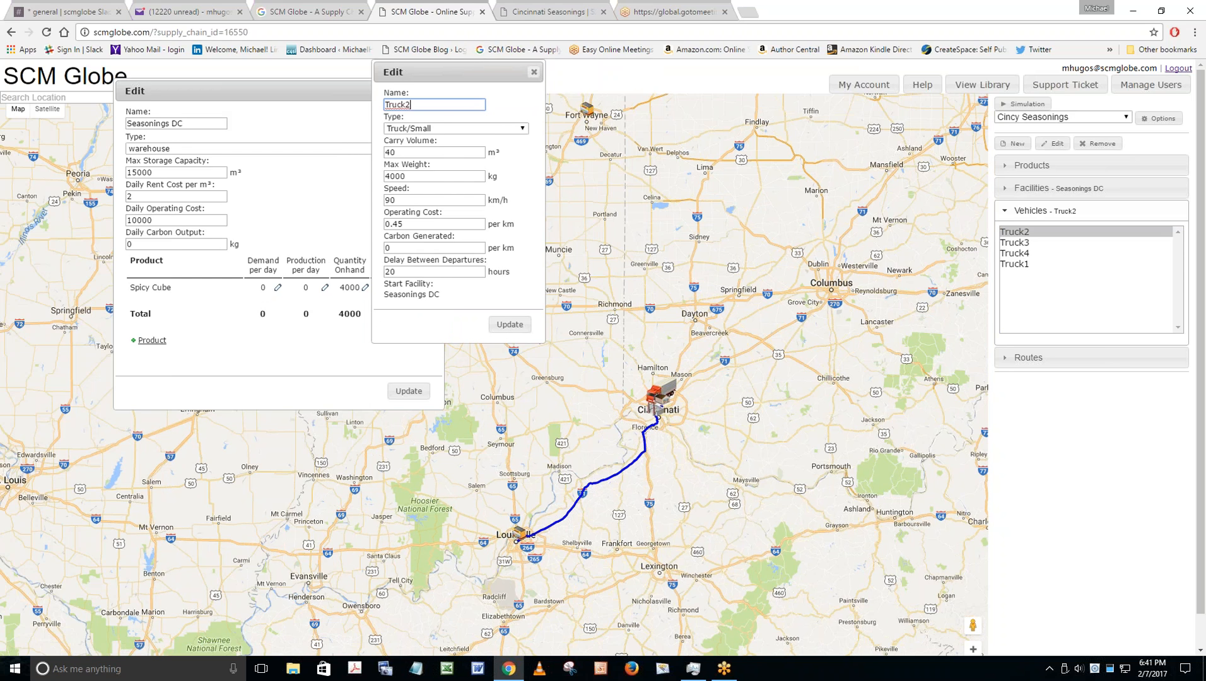
pyautogui.click(1014, 244)
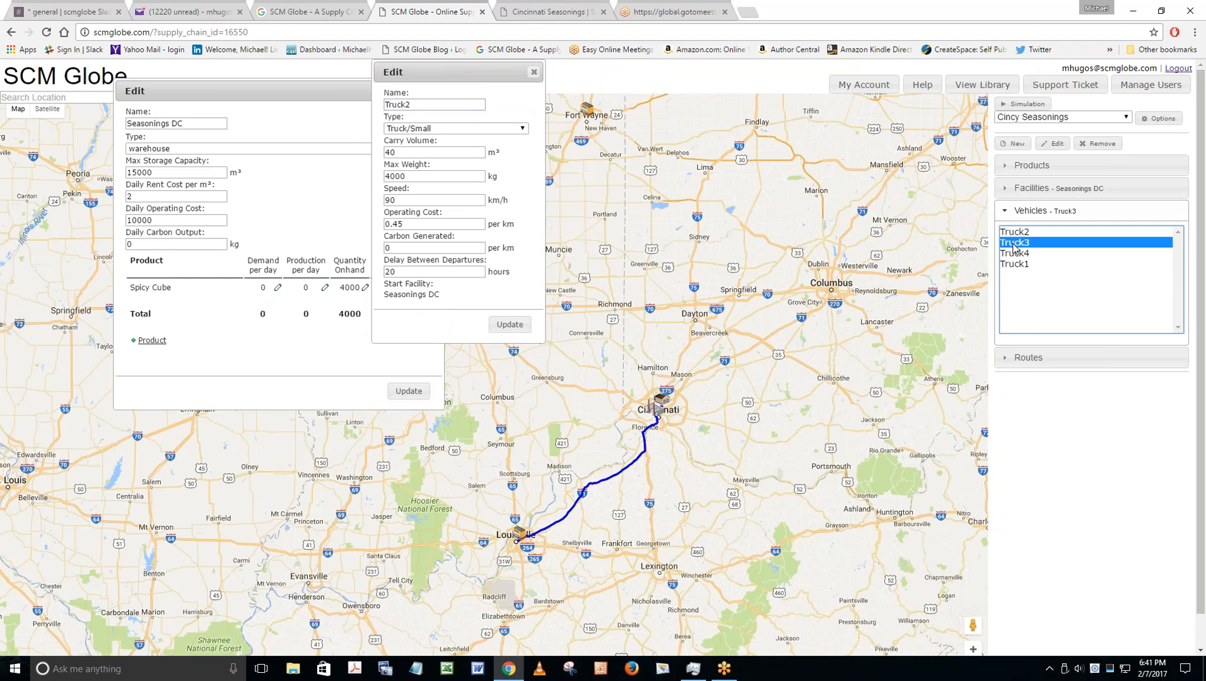
pyautogui.moveTo(651, 305); pyautogui.dragTo(643, 429)
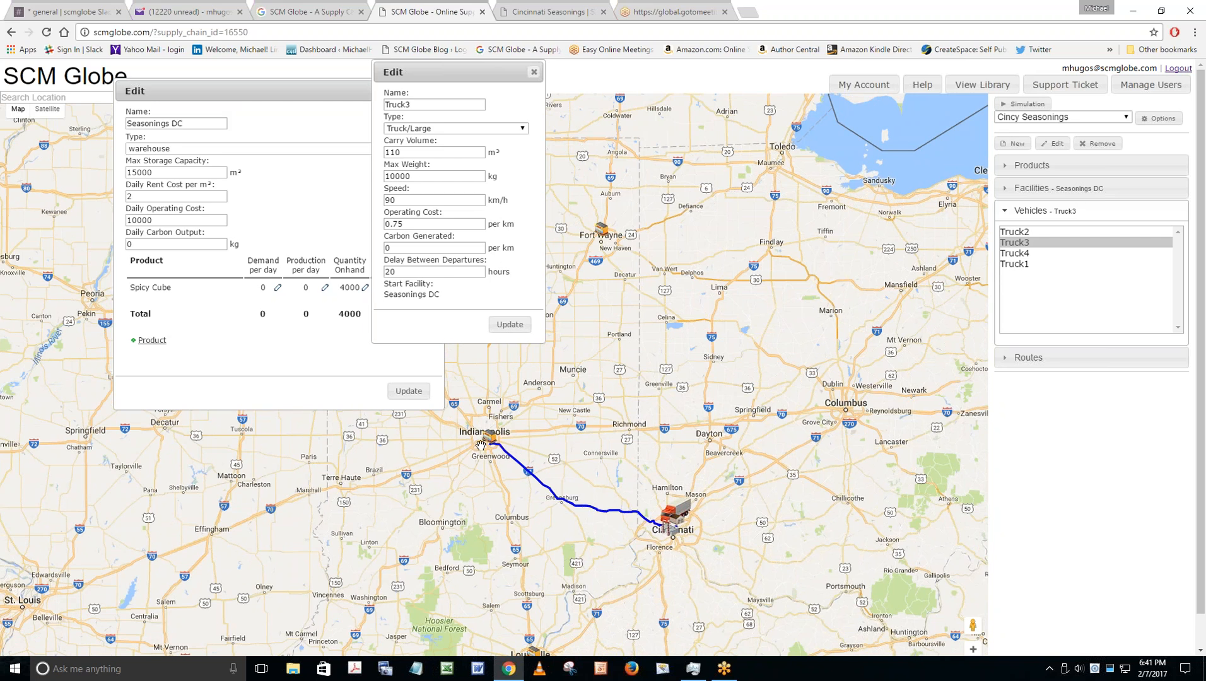
pyautogui.click(1012, 254)
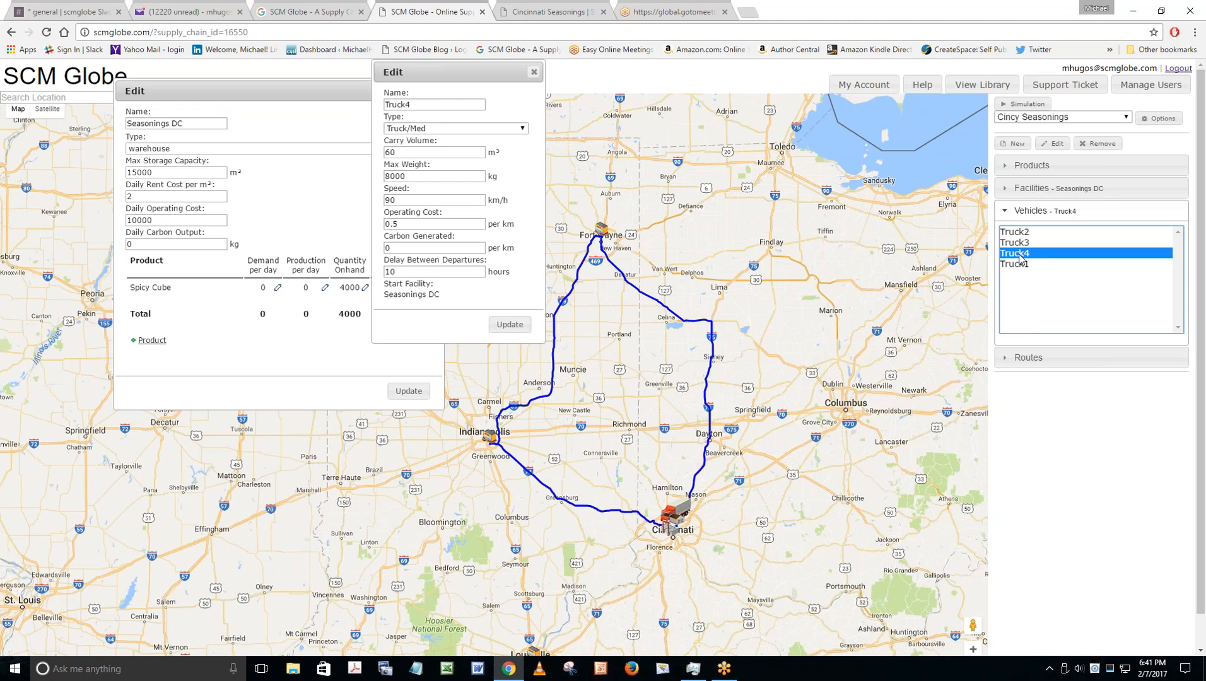
# Open Truck4's route Cincy - Indy - FtWn and examine its stops and drop quantities.
pyautogui.click(1033, 358)
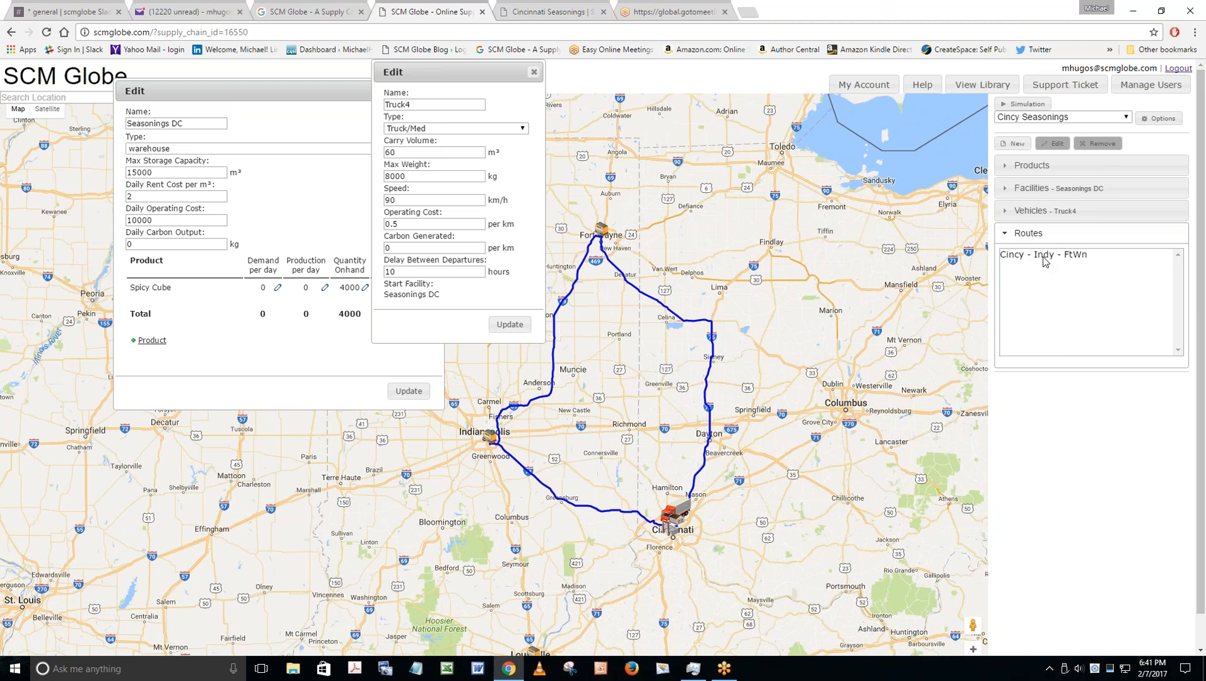
pyautogui.click(1049, 255)
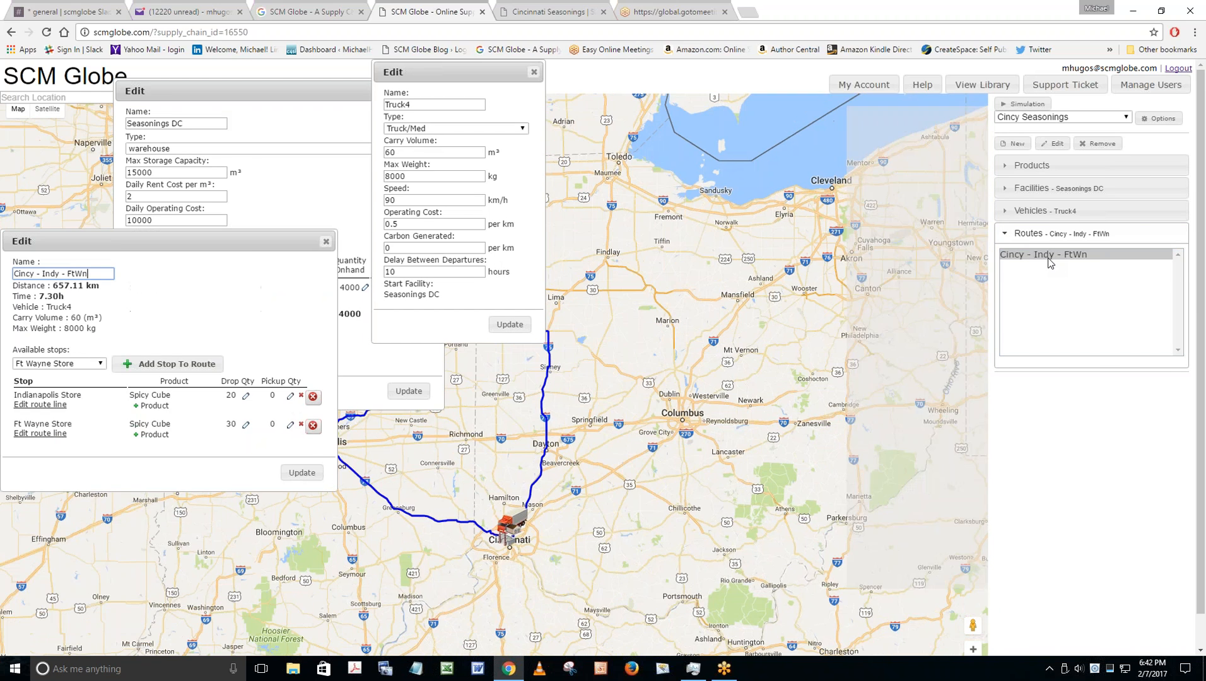
pyautogui.moveTo(502, 418); pyautogui.dragTo(666, 462)
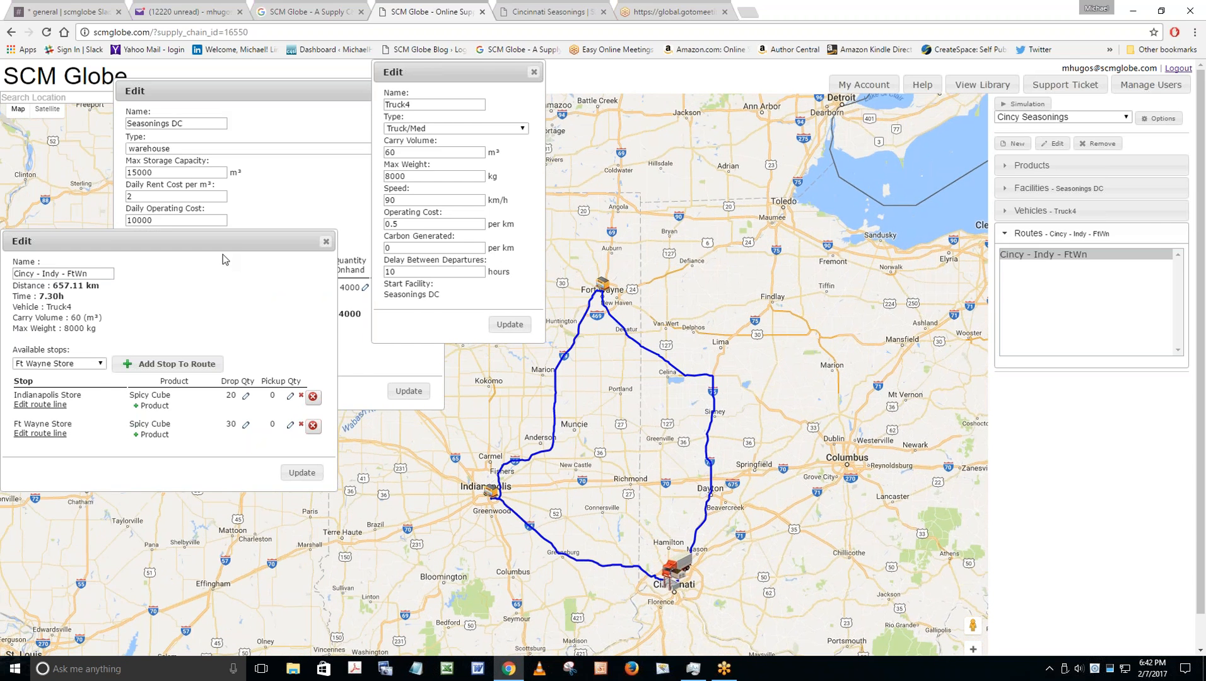
pyautogui.moveTo(223, 247); pyautogui.dragTo(328, 173)
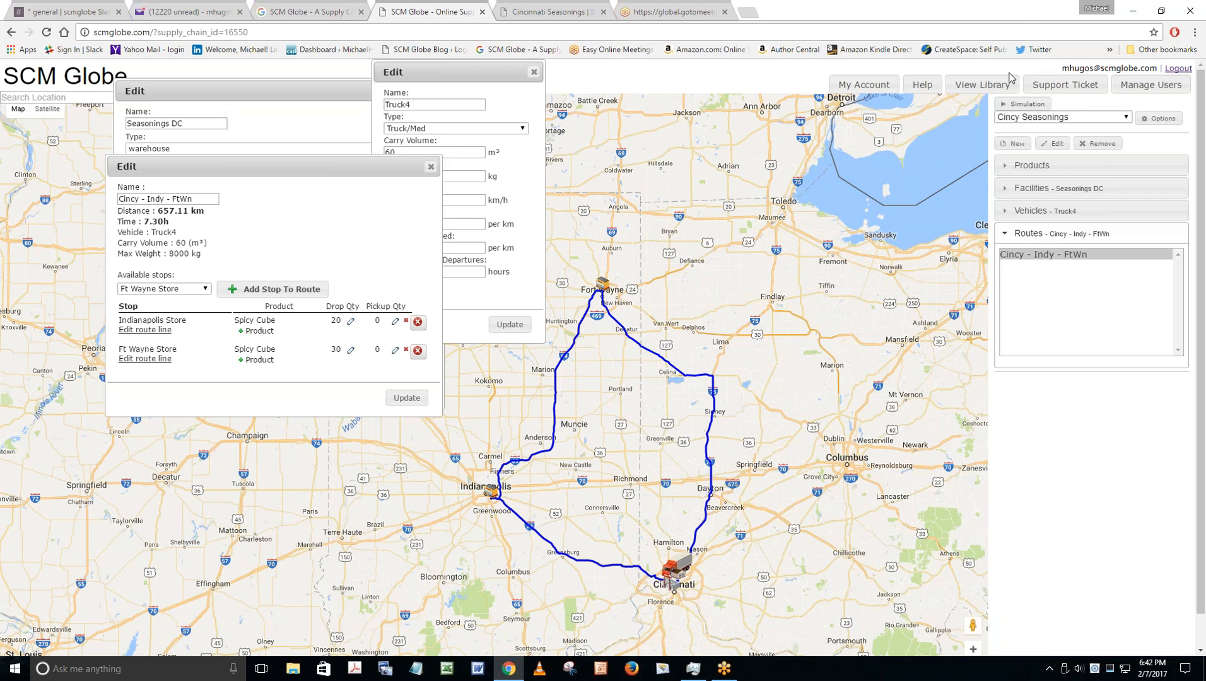
# Open the simulation for the Cincy Seasonings supply chain, run it until it halts, and dismiss the alert.
pyautogui.click(1027, 105)
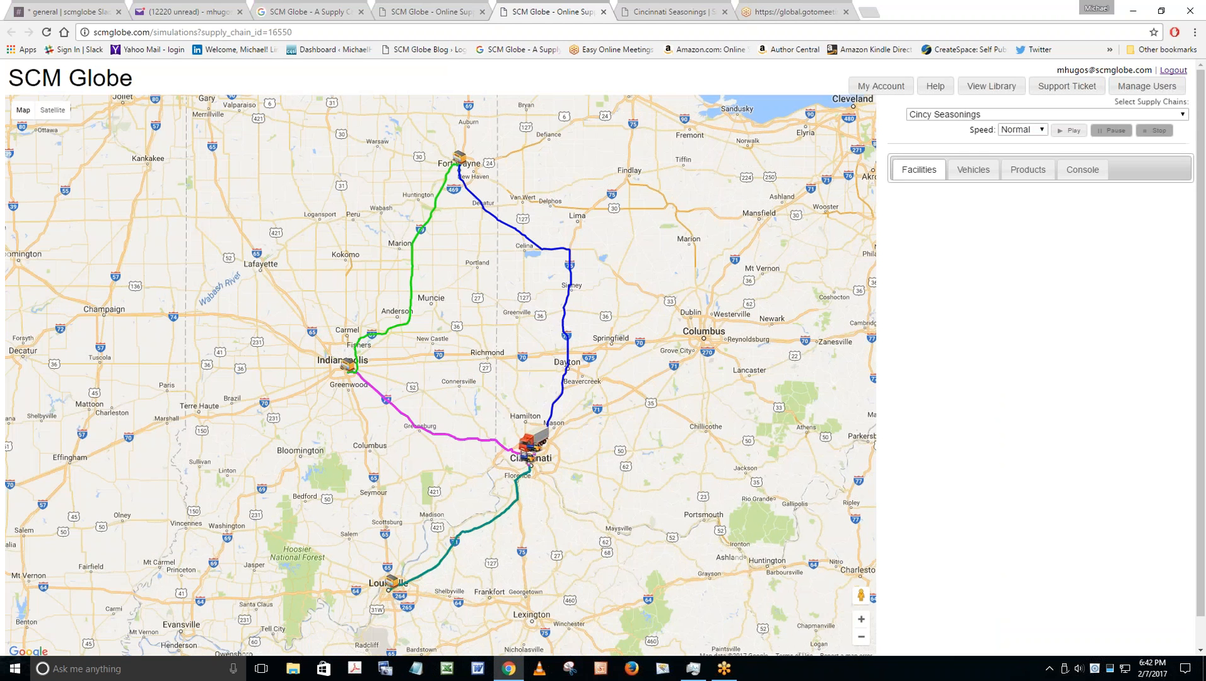
pyautogui.moveTo(618, 312); pyautogui.dragTo(663, 334)
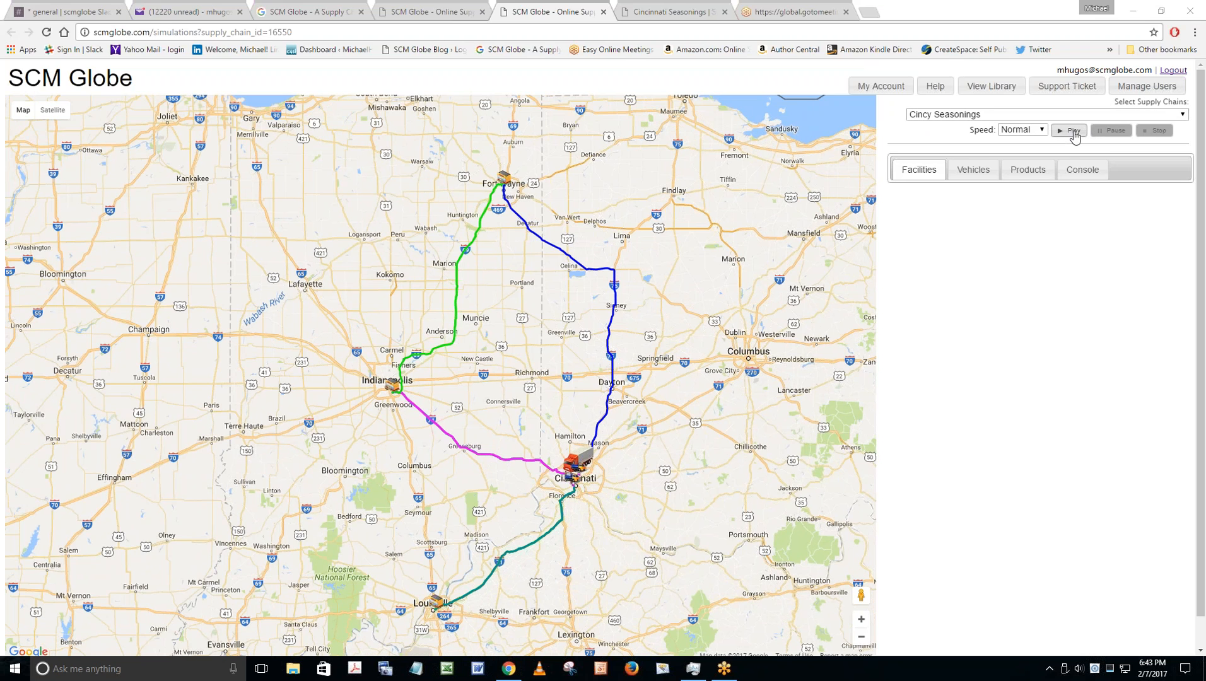
pyautogui.click(1075, 133)
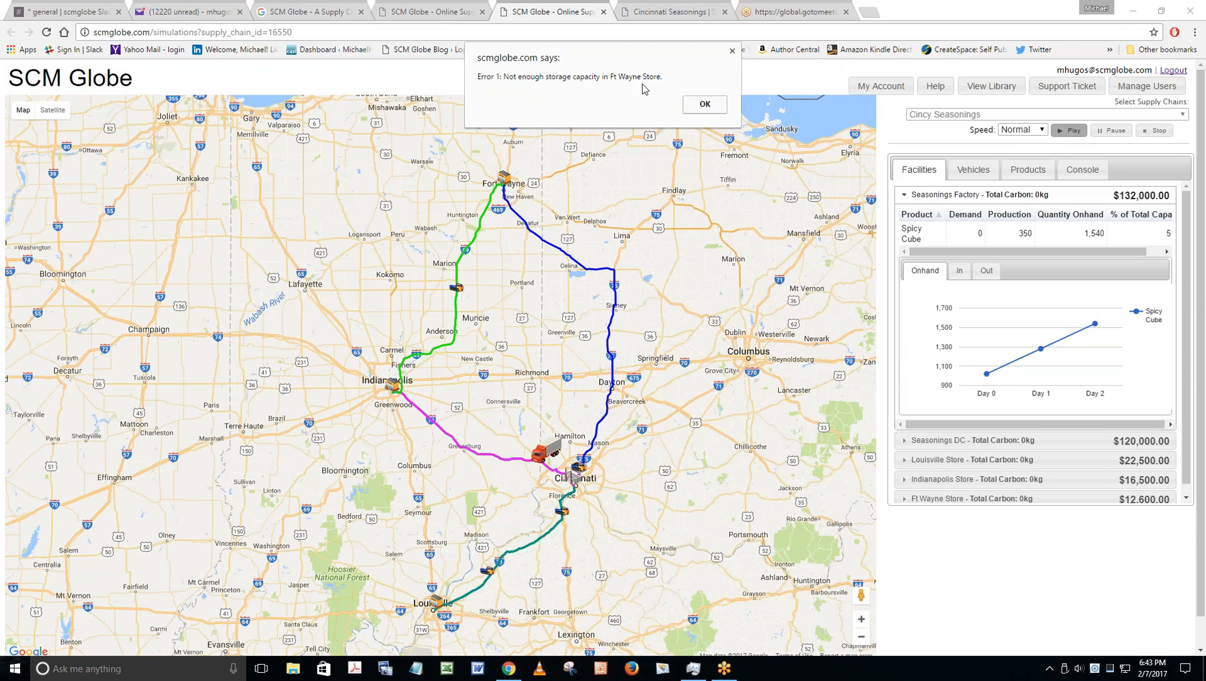
pyautogui.click(704, 105)
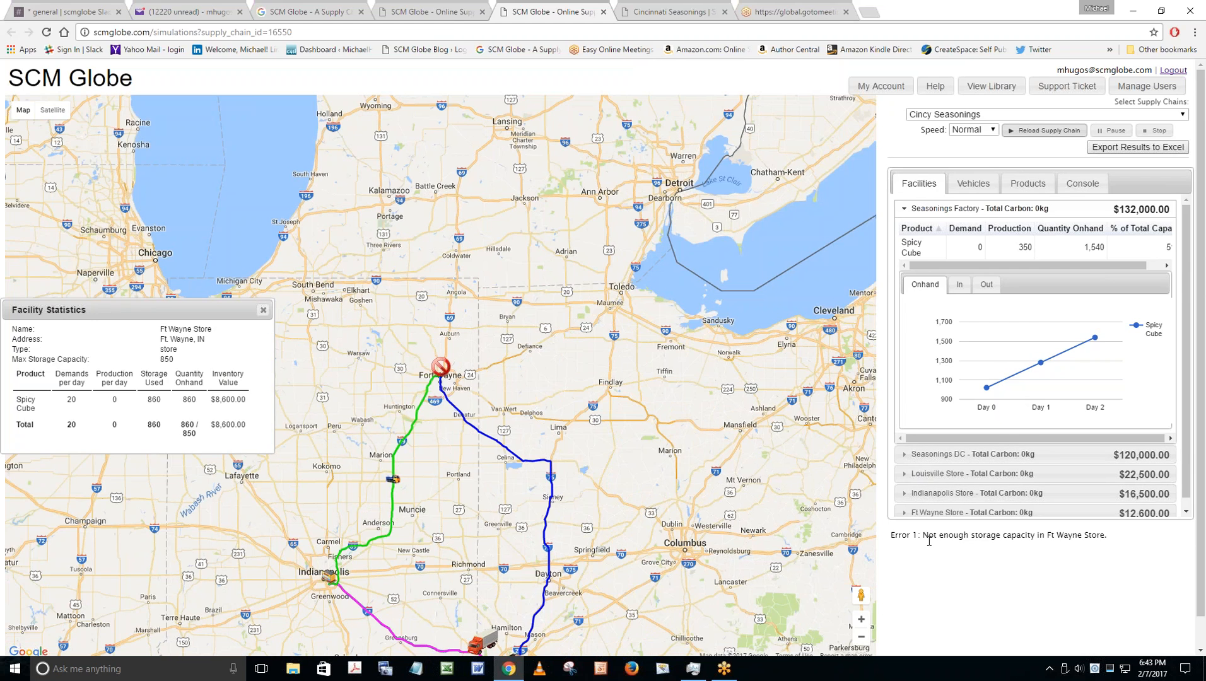
# Examine the simulation error, the Ft Wayne Store's facility statistics and the state of the routes on the map.
pyautogui.moveTo(923, 536); pyautogui.dragTo(1115, 532)
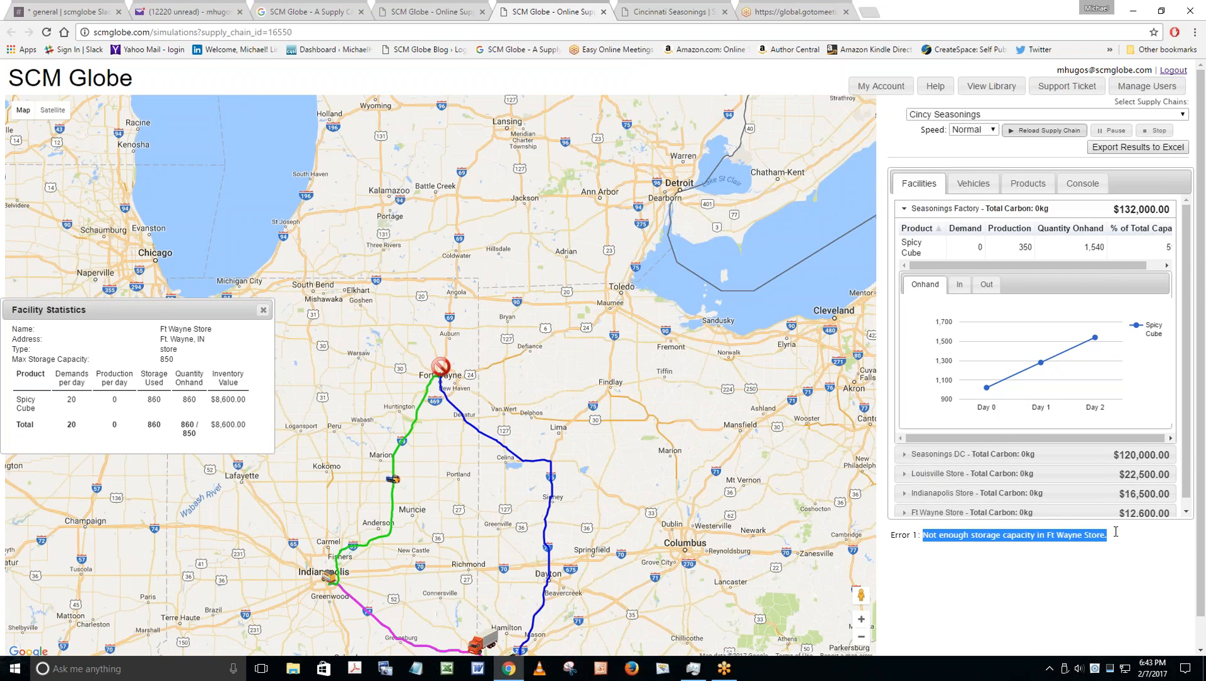
pyautogui.click(597, 396)
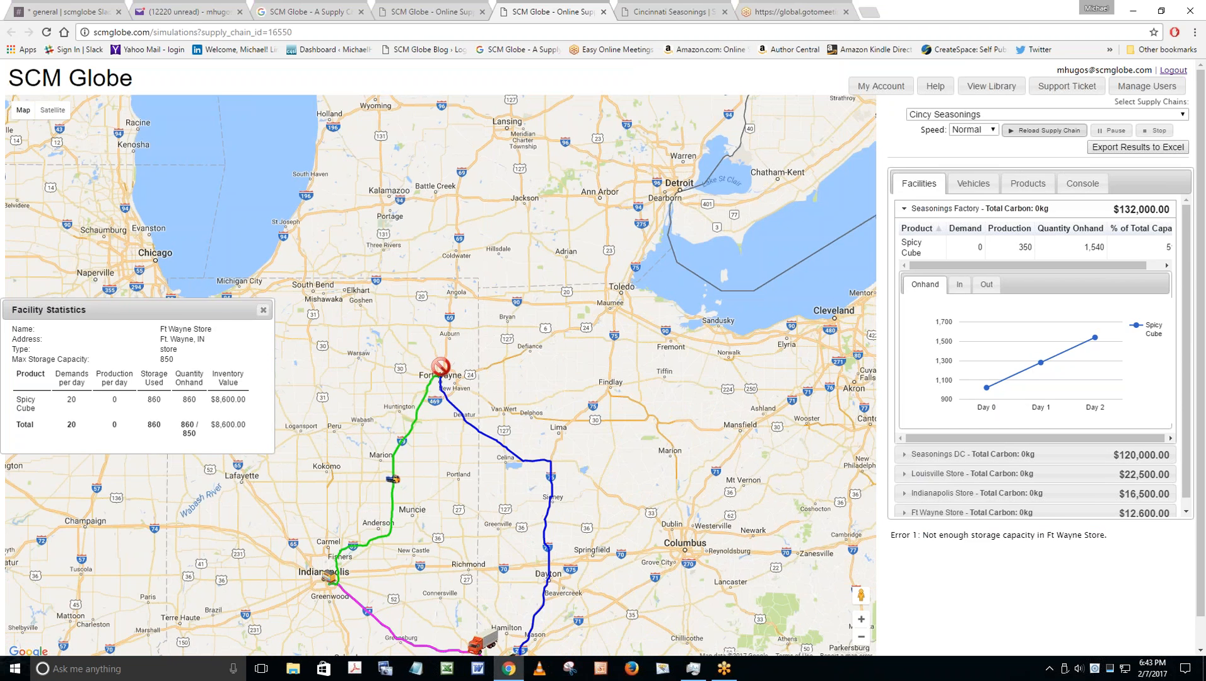
pyautogui.moveTo(213, 317); pyautogui.dragTo(528, 211)
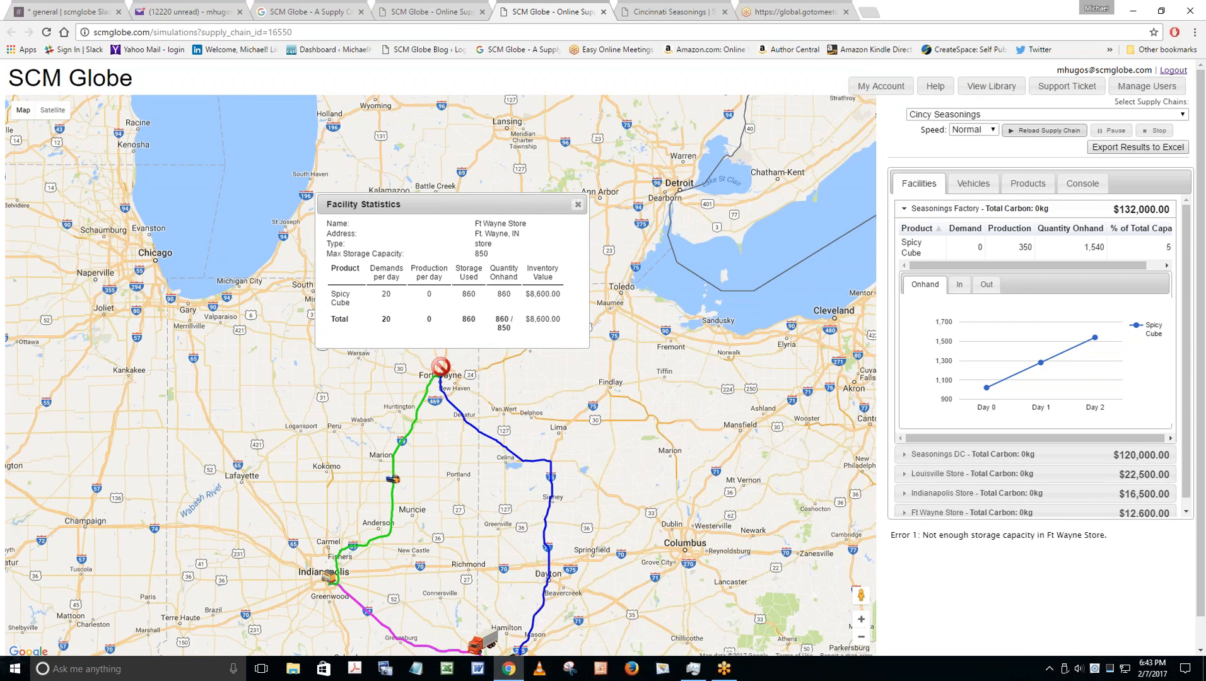
pyautogui.click(577, 205)
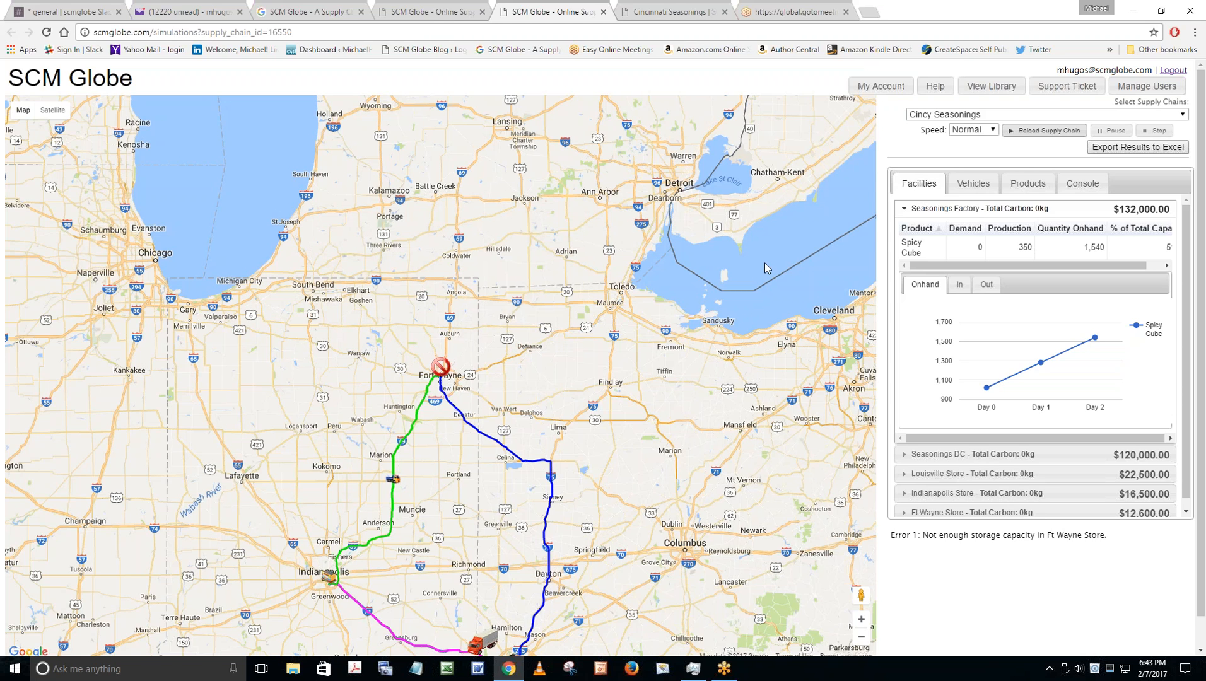
pyautogui.moveTo(503, 294); pyautogui.dragTo(519, 134)
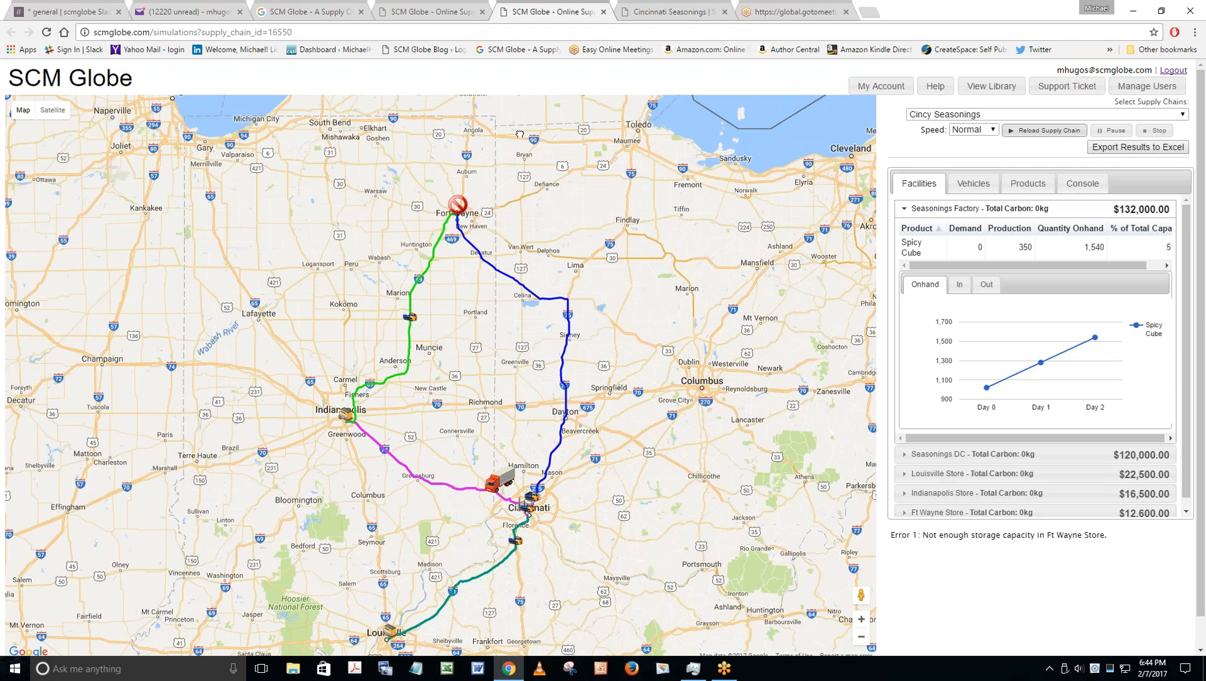
pyautogui.moveTo(523, 133); pyautogui.dragTo(552, 113)
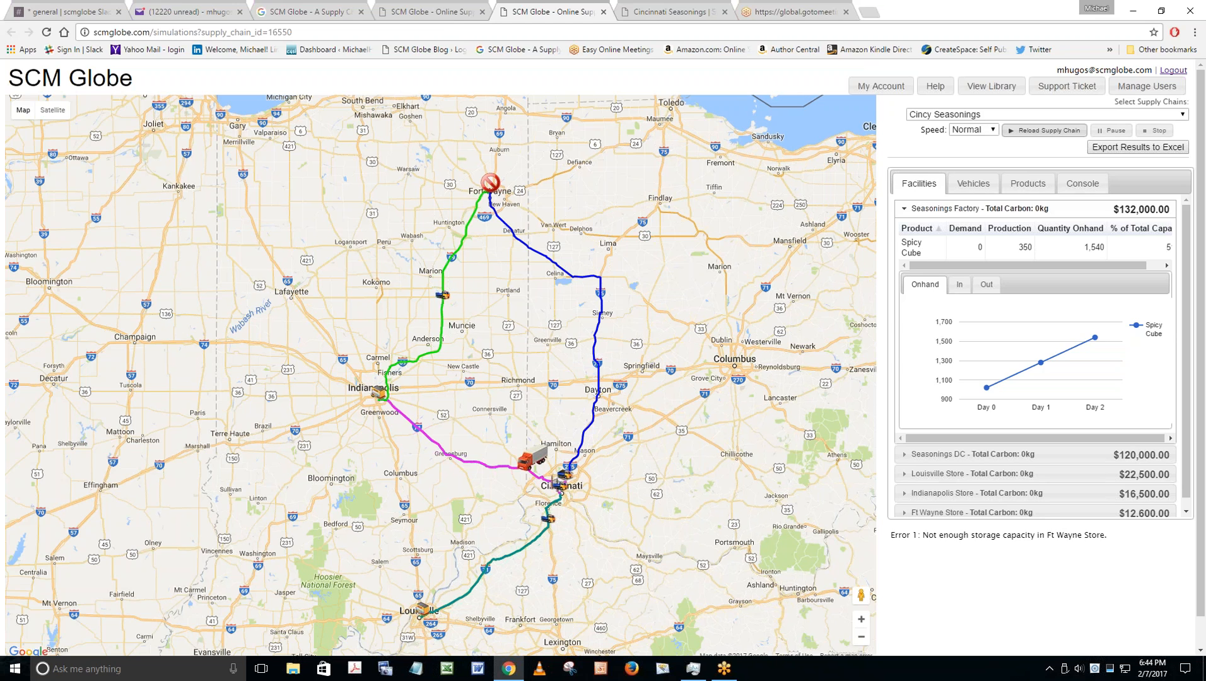
# Return to the supply chain's design page and close the edit windows of the route, Truck4 and Seasonings DC.
pyautogui.click(428, 14)
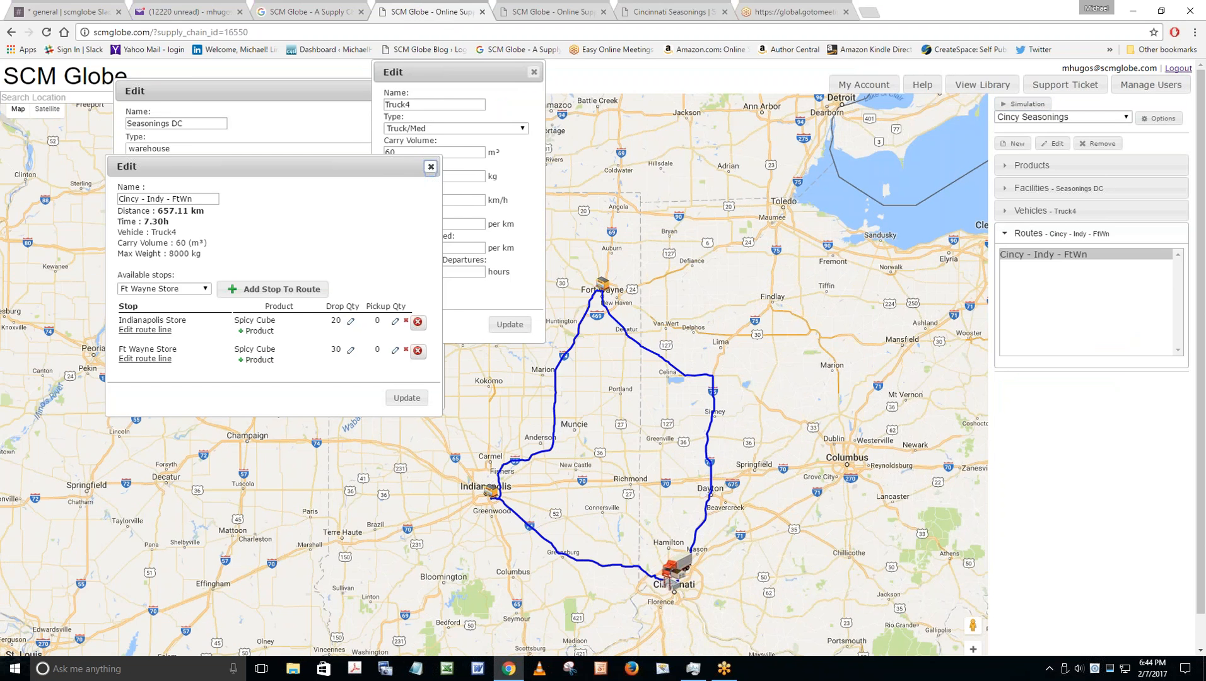
pyautogui.click(431, 166)
pyautogui.click(533, 72)
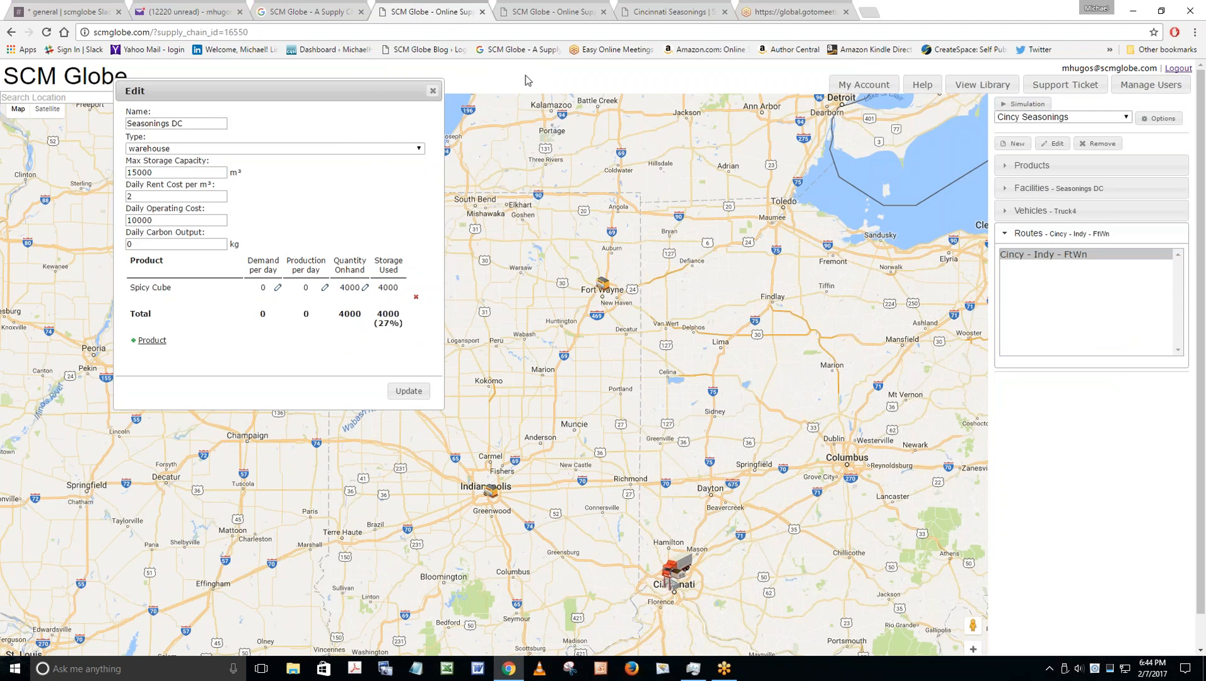
pyautogui.click(432, 91)
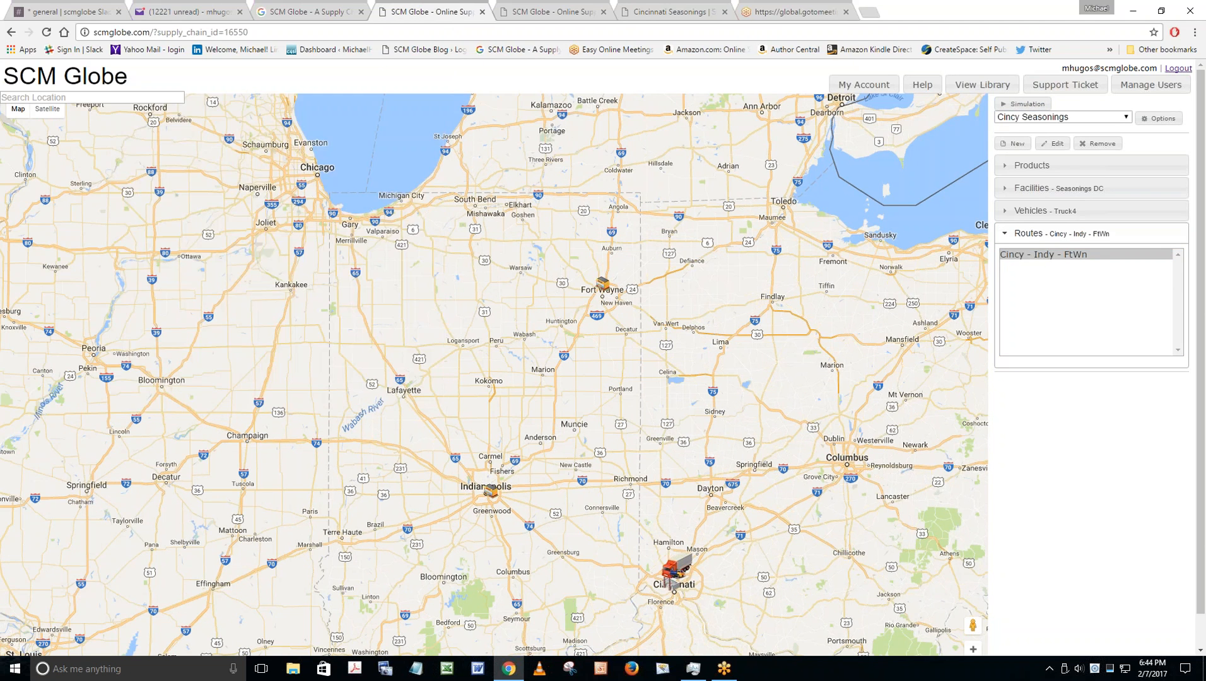
# Recheck the halted simulation, and reload the Cincy Seasonings design page to restore the full map of facilities and routes.
pyautogui.click(534, 13)
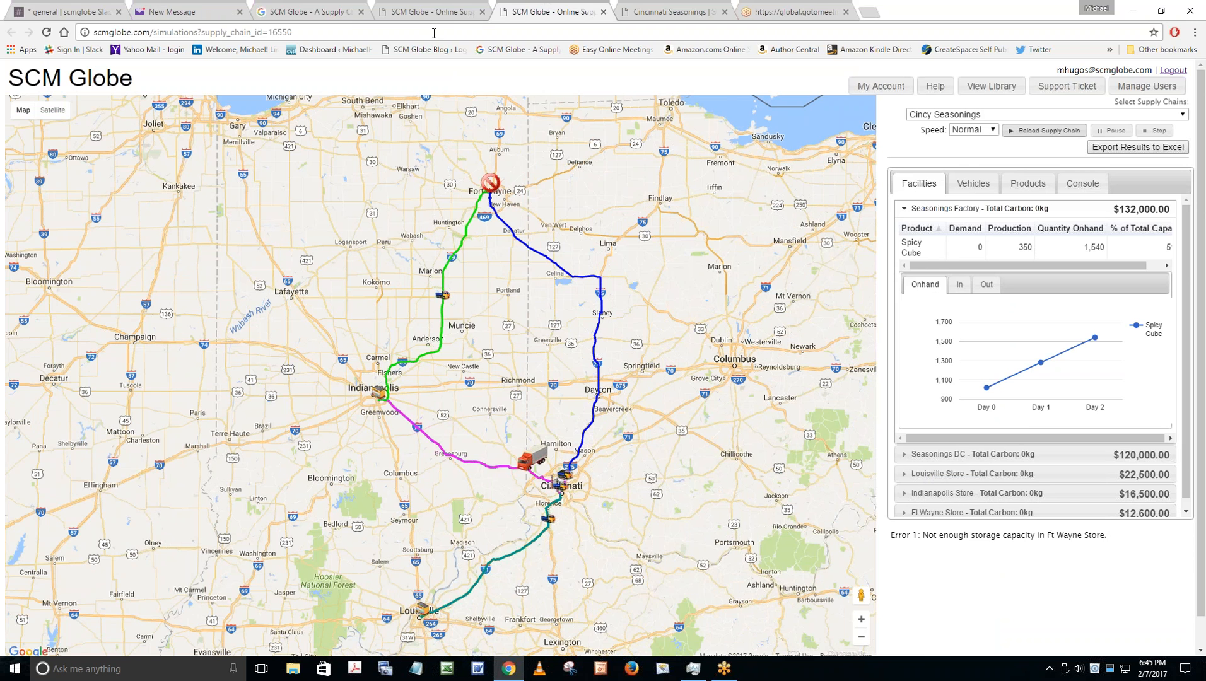
pyautogui.click(441, 13)
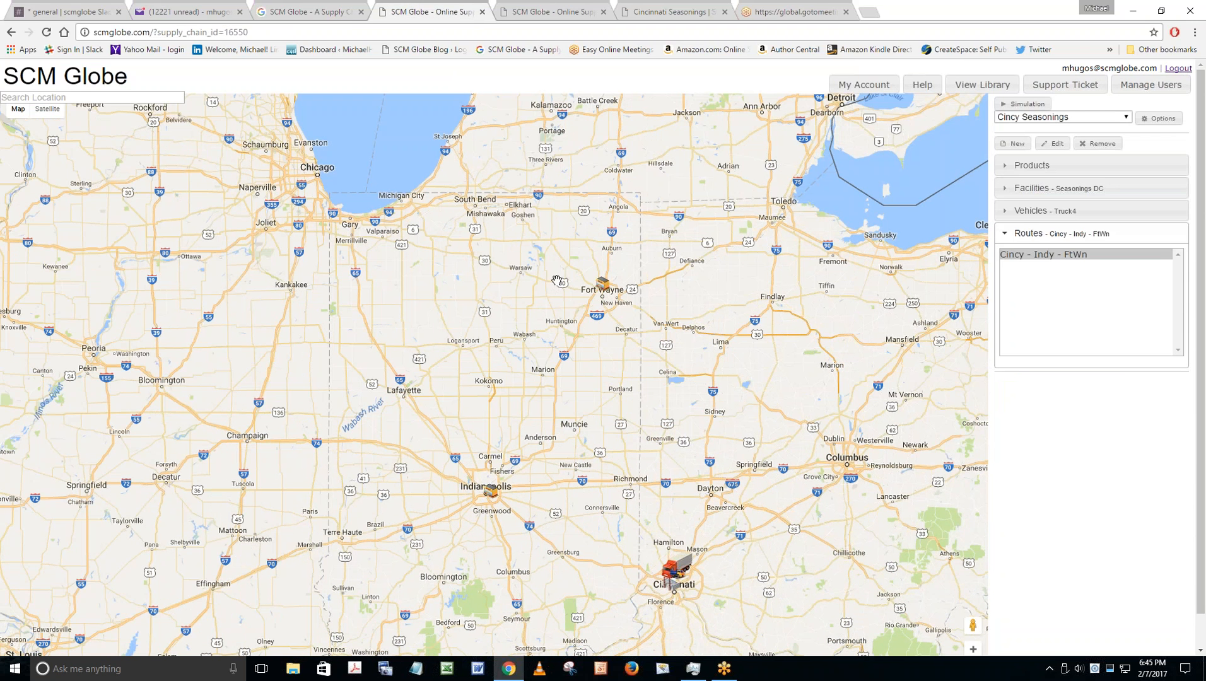
pyautogui.moveTo(372, 261); pyautogui.dragTo(156, 185)
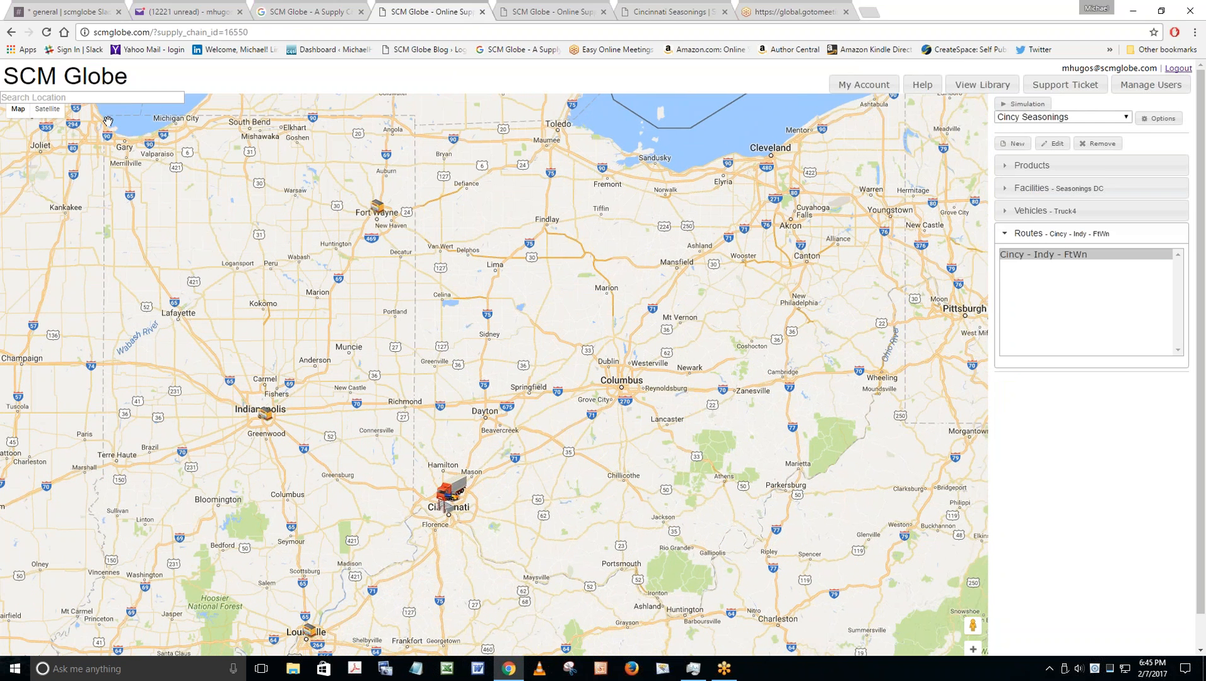
pyautogui.click(46, 33)
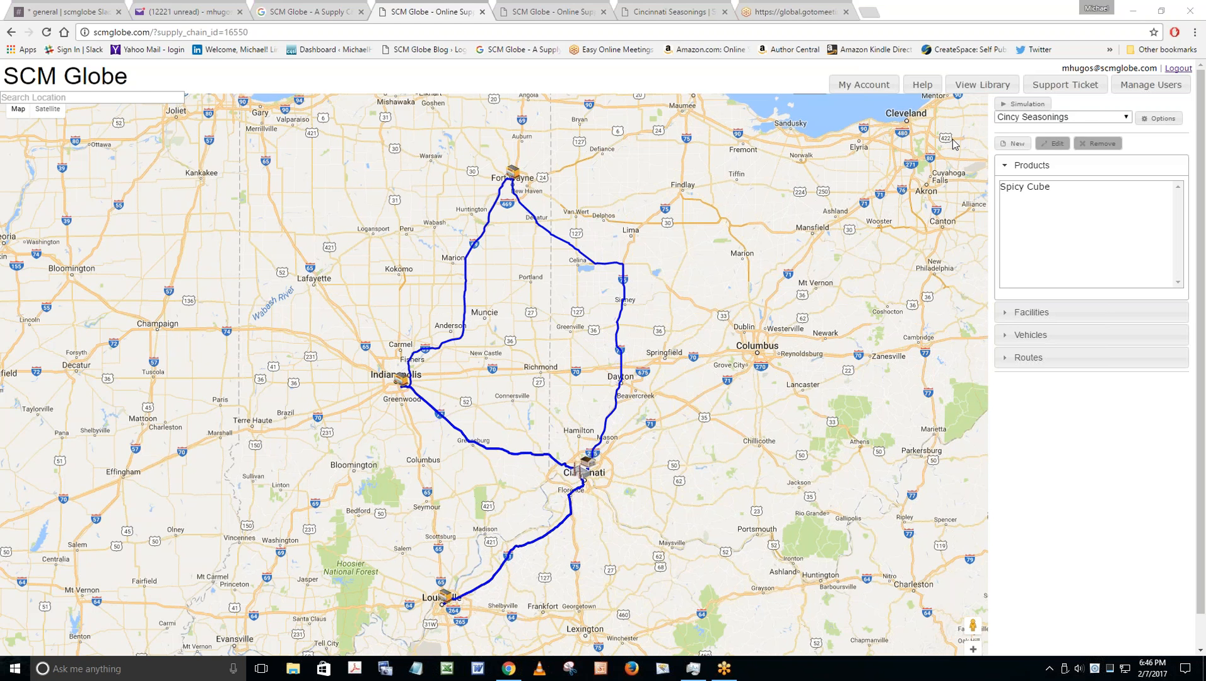
# Set the Ft Wayne Store's maximum storage capacity to 1600 m³ and save the facility.
pyautogui.click(1028, 314)
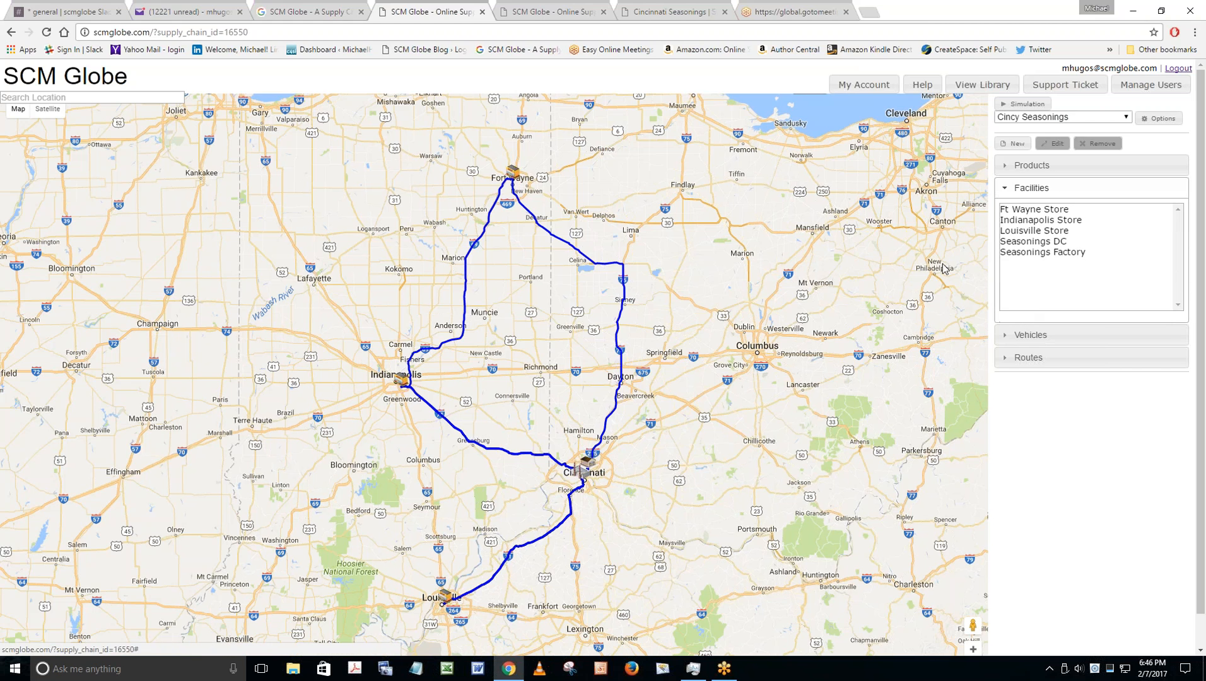
pyautogui.doubleClick(1039, 210)
pyautogui.moveTo(385, 309); pyautogui.dragTo(542, 169)
pyautogui.moveTo(219, 220); pyautogui.dragTo(365, 126)
pyautogui.doubleClick(191, 213)
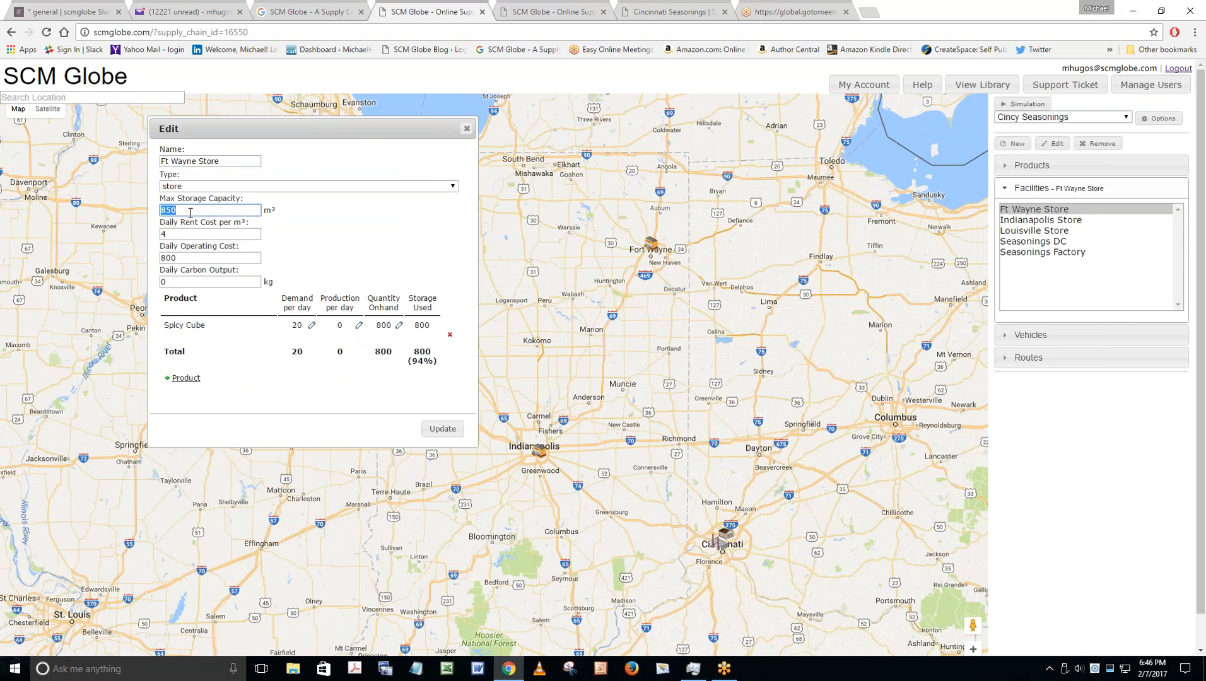
pyautogui.write('1600')
pyautogui.click(309, 225)
pyautogui.click(179, 239)
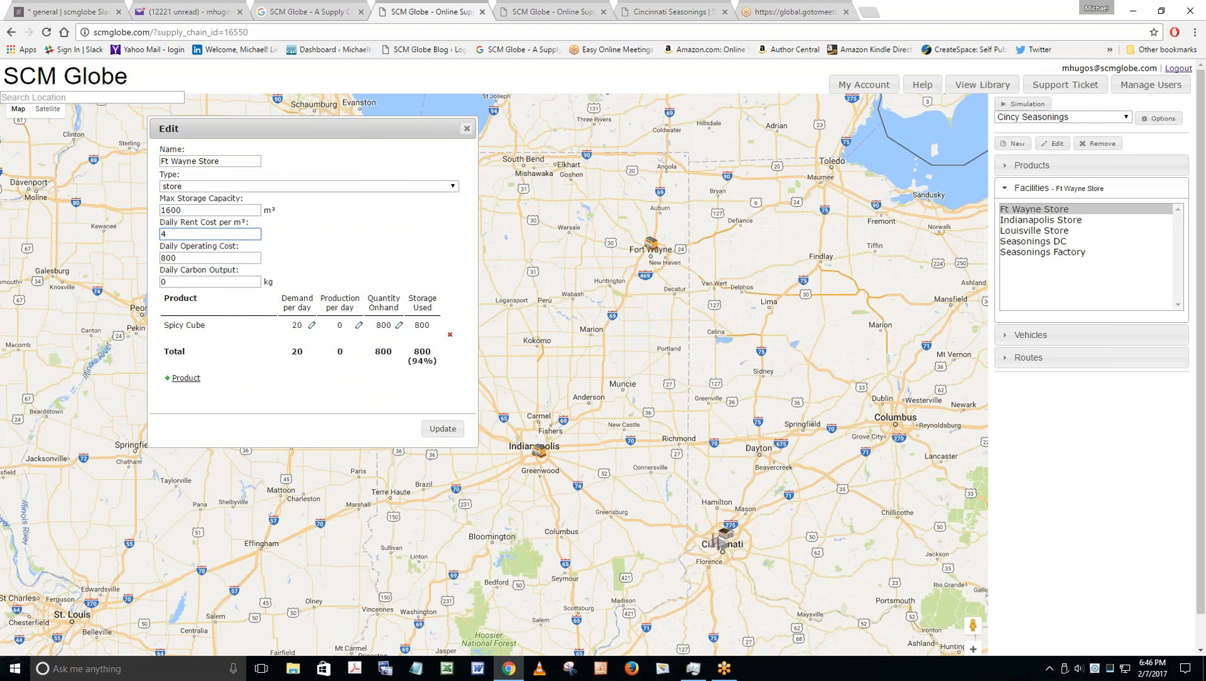
pyautogui.click(440, 434)
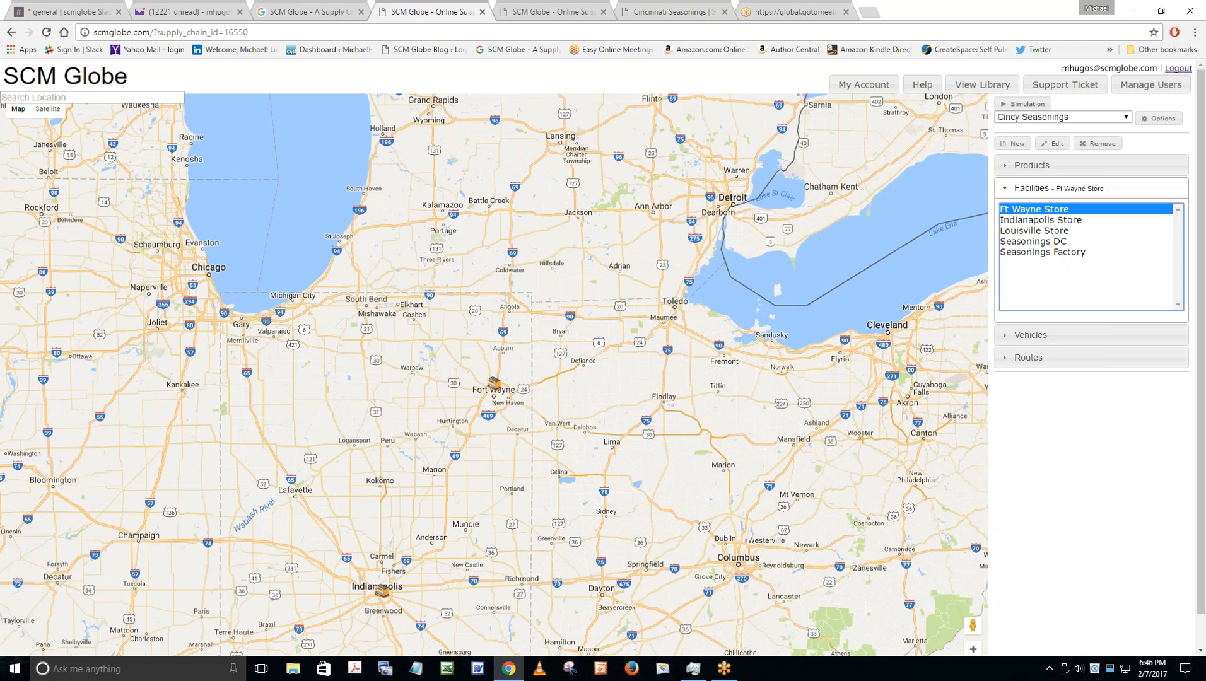
# Reload the edited Cincy Seasonings supply chain in the simulation and run it at Normal speed.
pyautogui.click(551, 13)
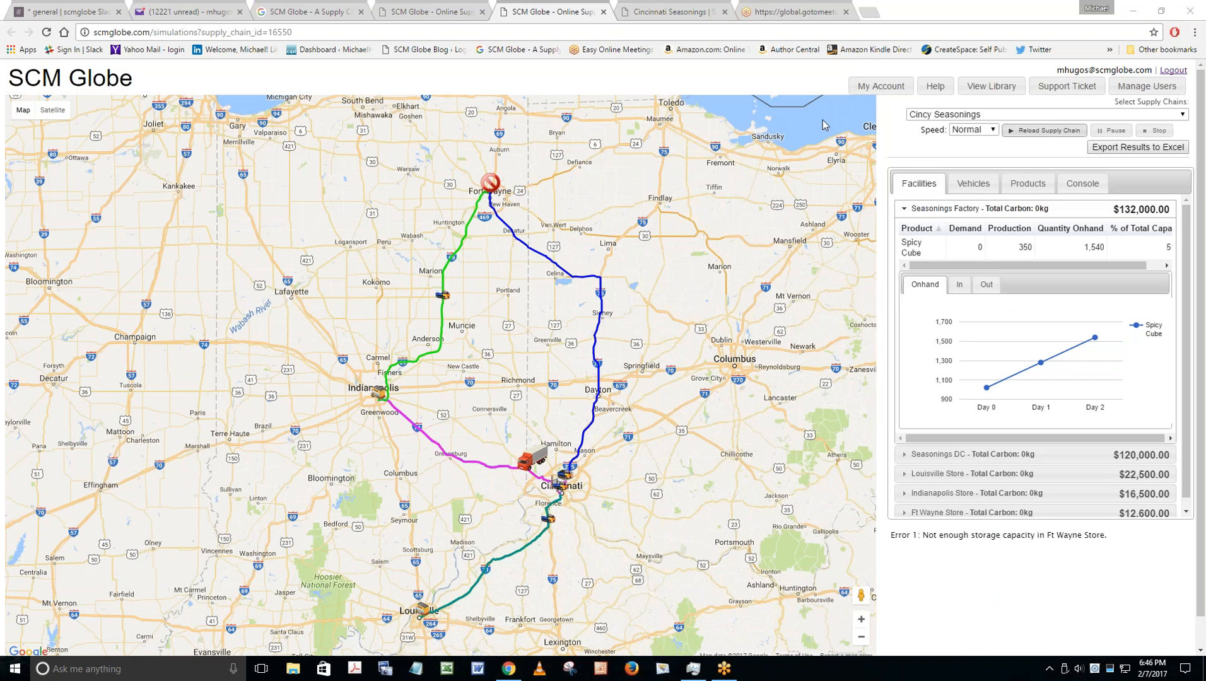
pyautogui.click(1043, 132)
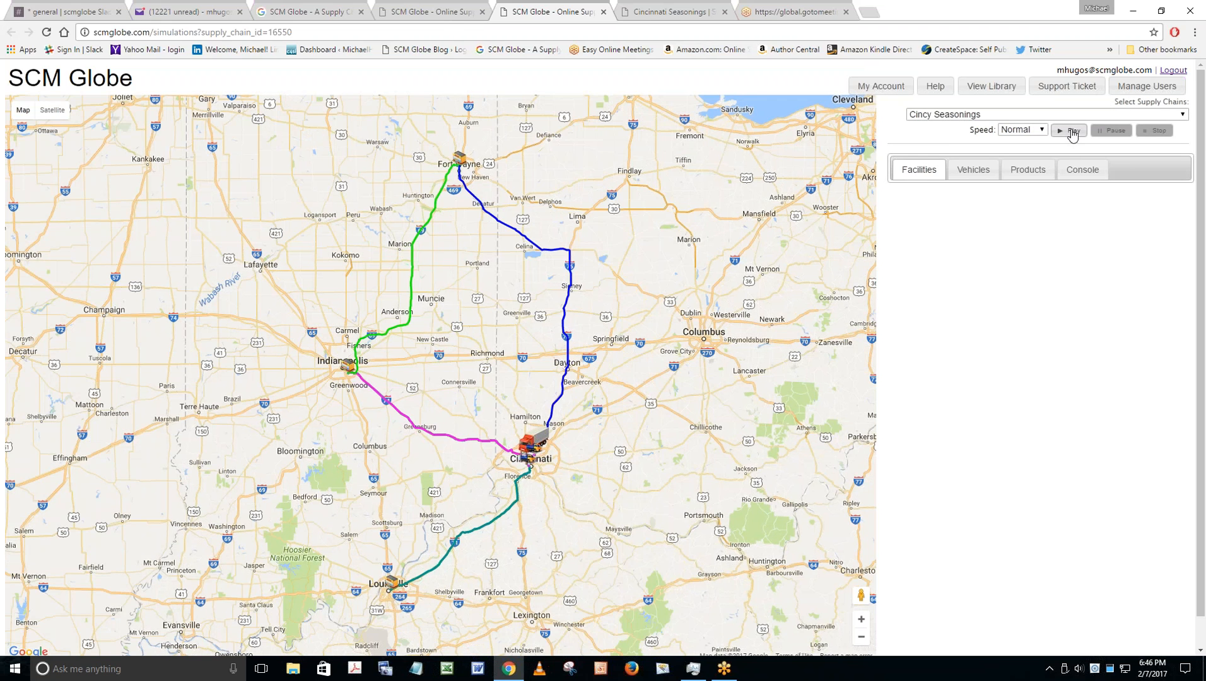
pyautogui.click(1072, 132)
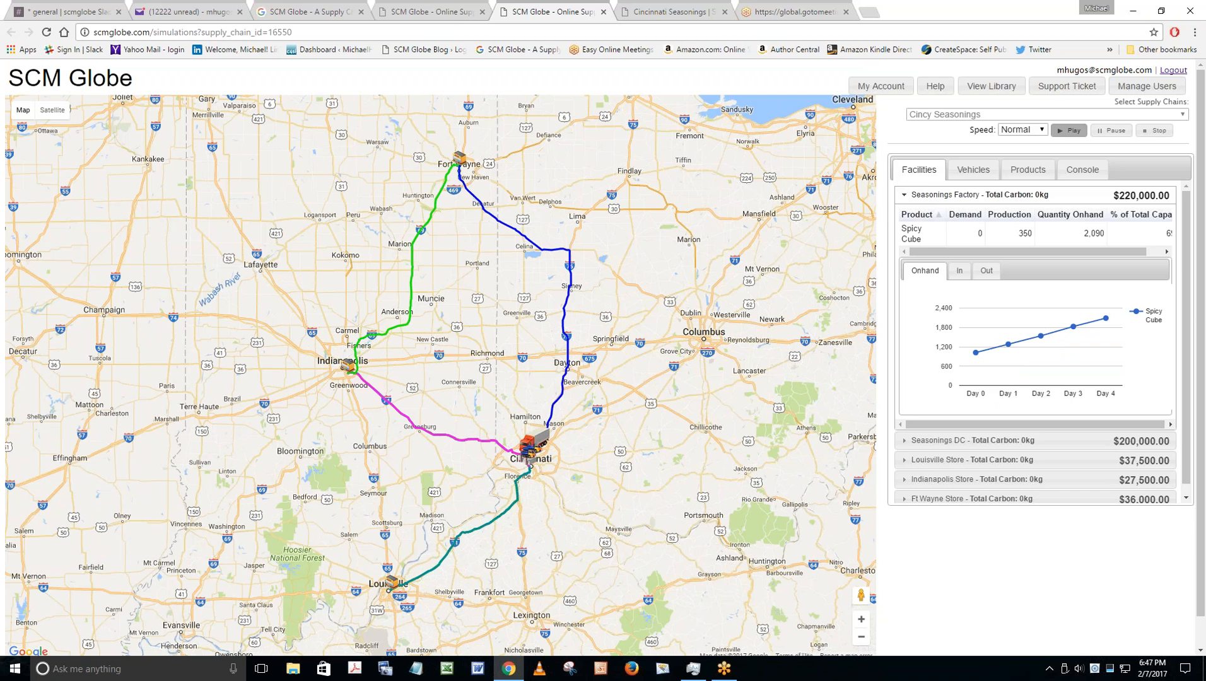
# Examine the on-hand charts of Seasonings DC and the Louisville Store, dismiss the error alert, and review the failing store's facility statistics.
pyautogui.click(935, 444)
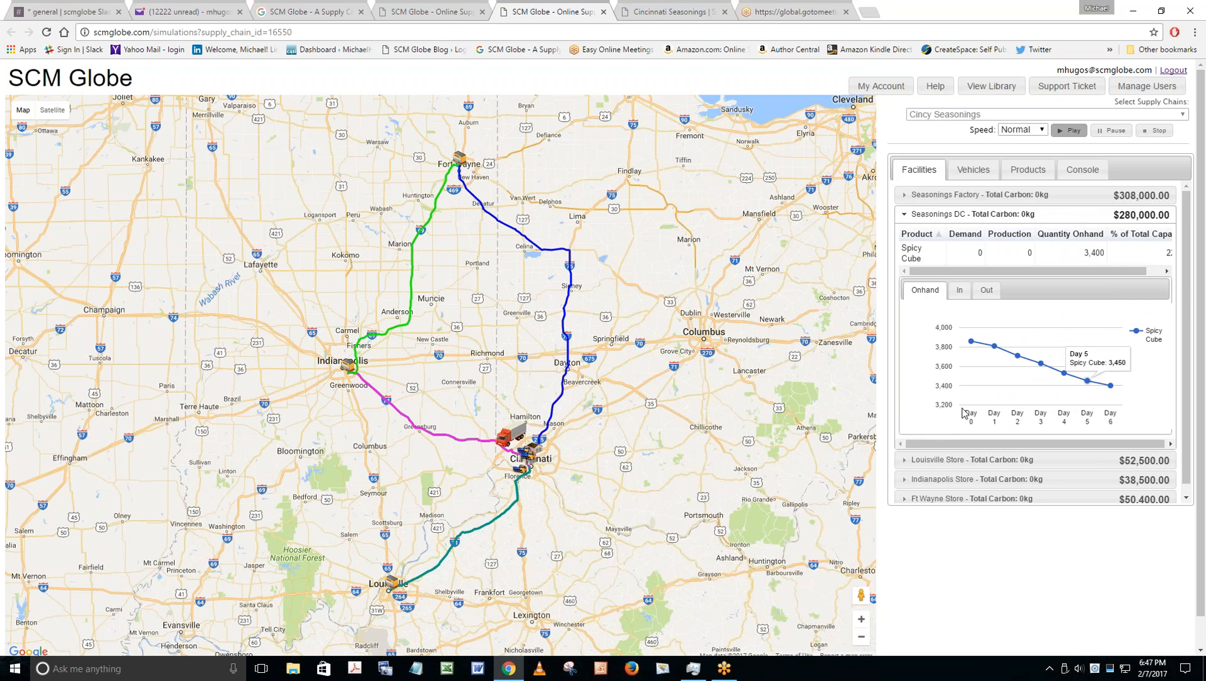
pyautogui.click(923, 461)
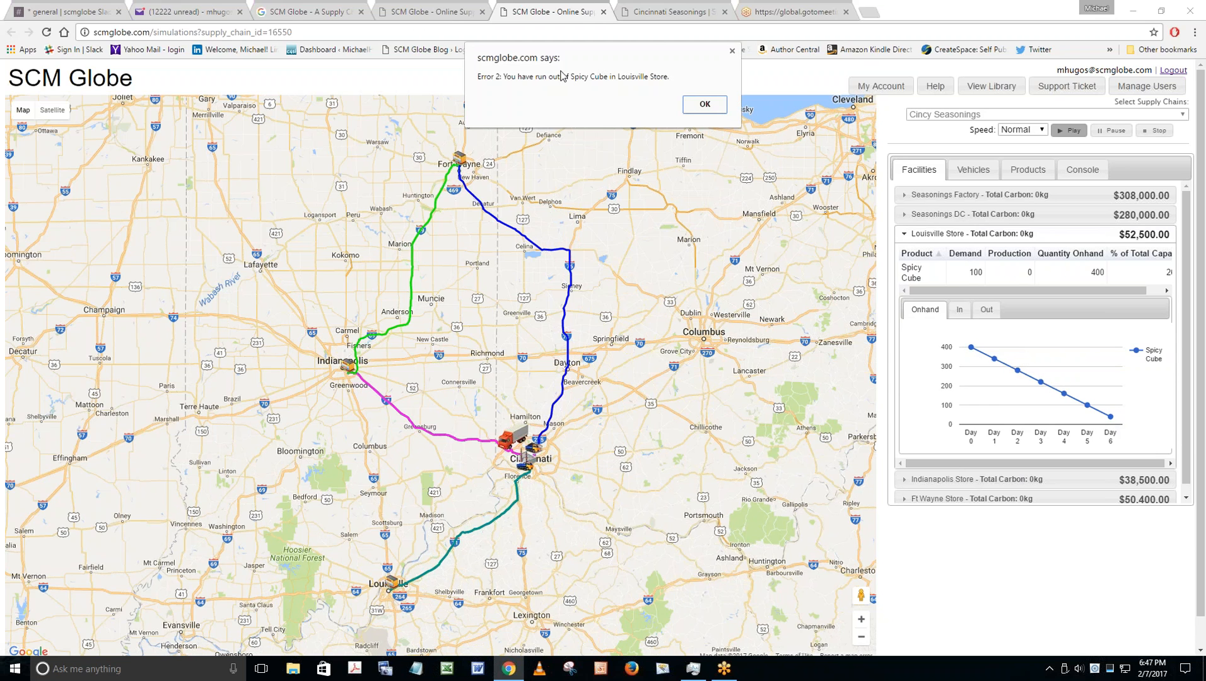
pyautogui.click(704, 105)
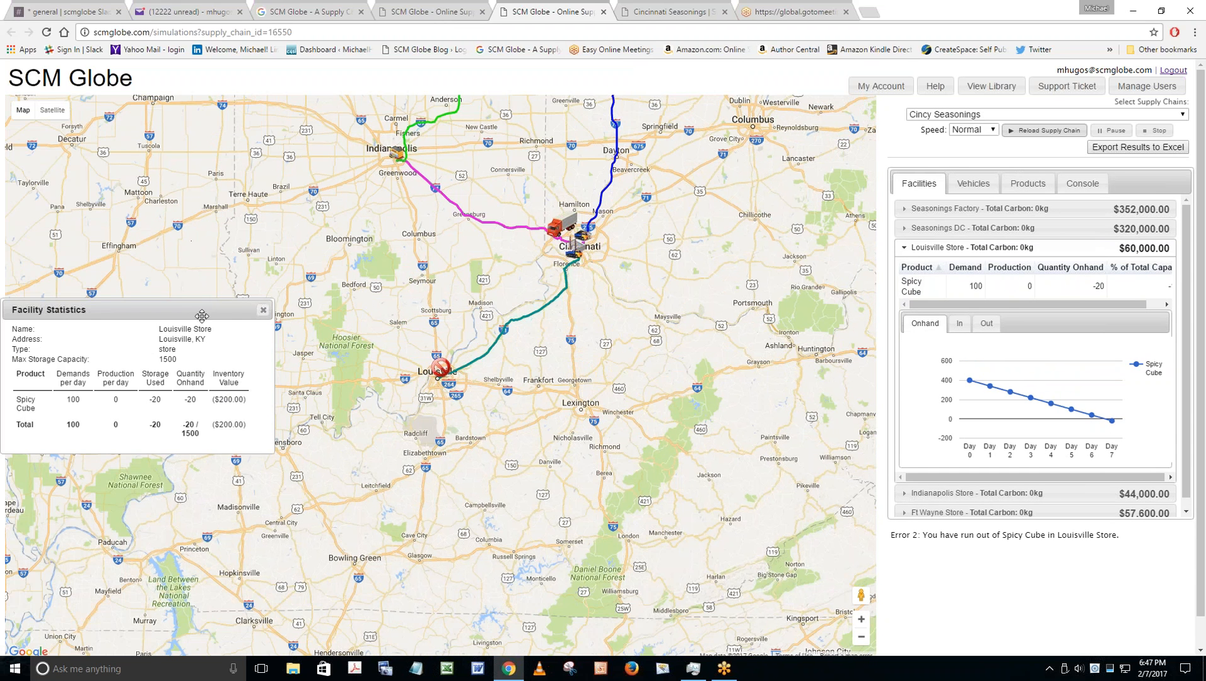
pyautogui.moveTo(205, 309); pyautogui.dragTo(386, 174)
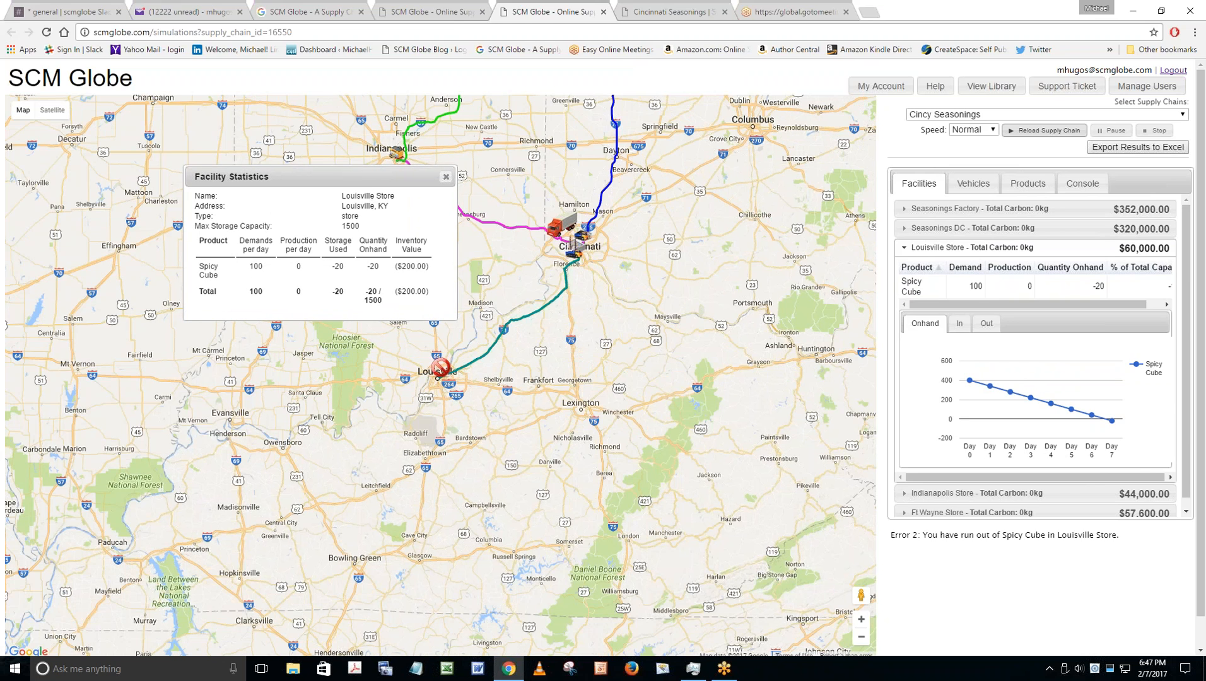
pyautogui.click(446, 176)
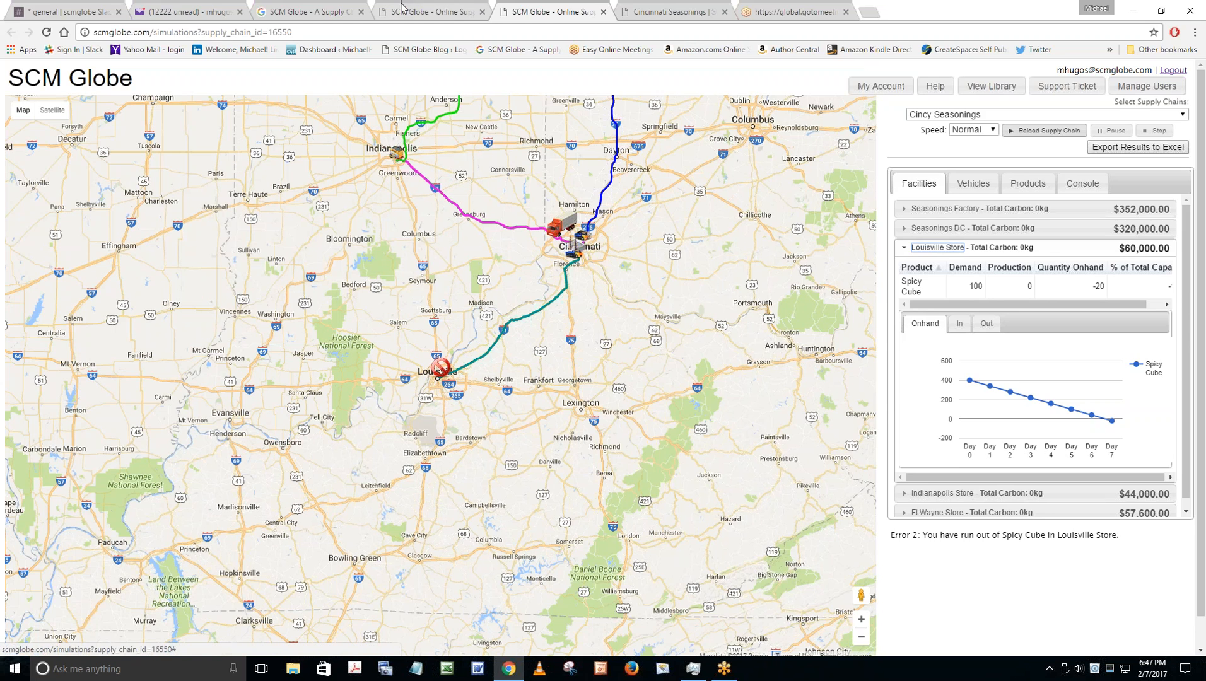
# Return to the design page and open Seasonings DC to view its settings alongside its delivery routes on the map.
pyautogui.click(431, 12)
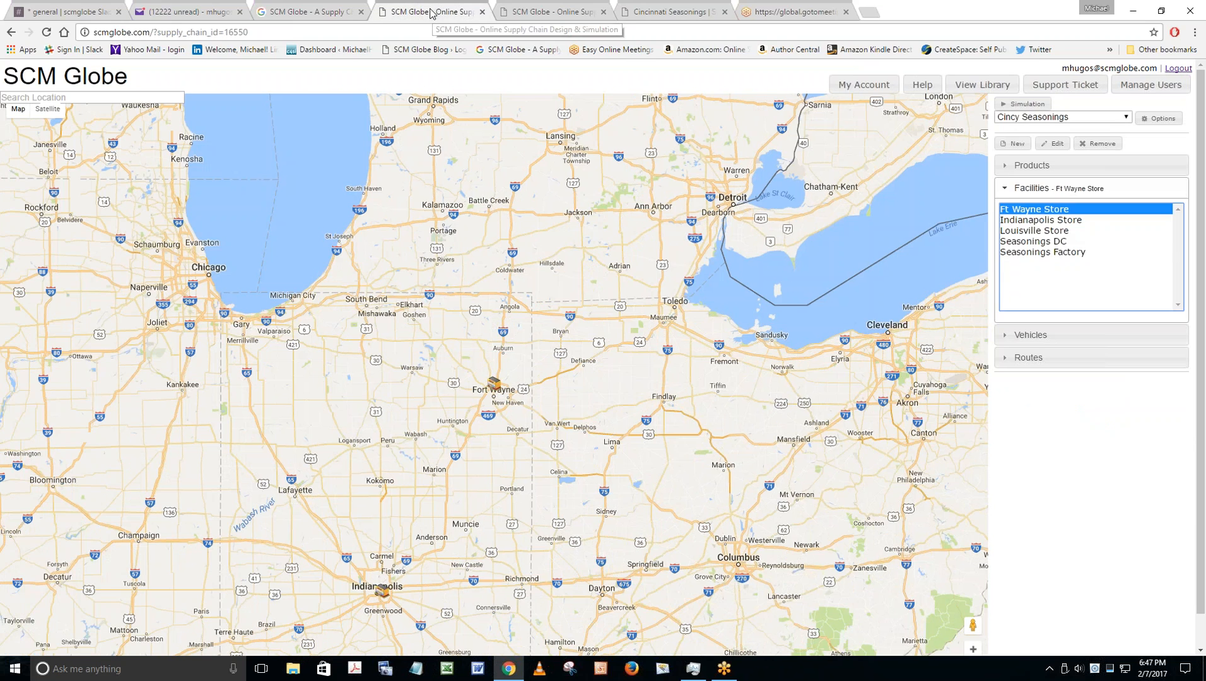
pyautogui.click(514, 292)
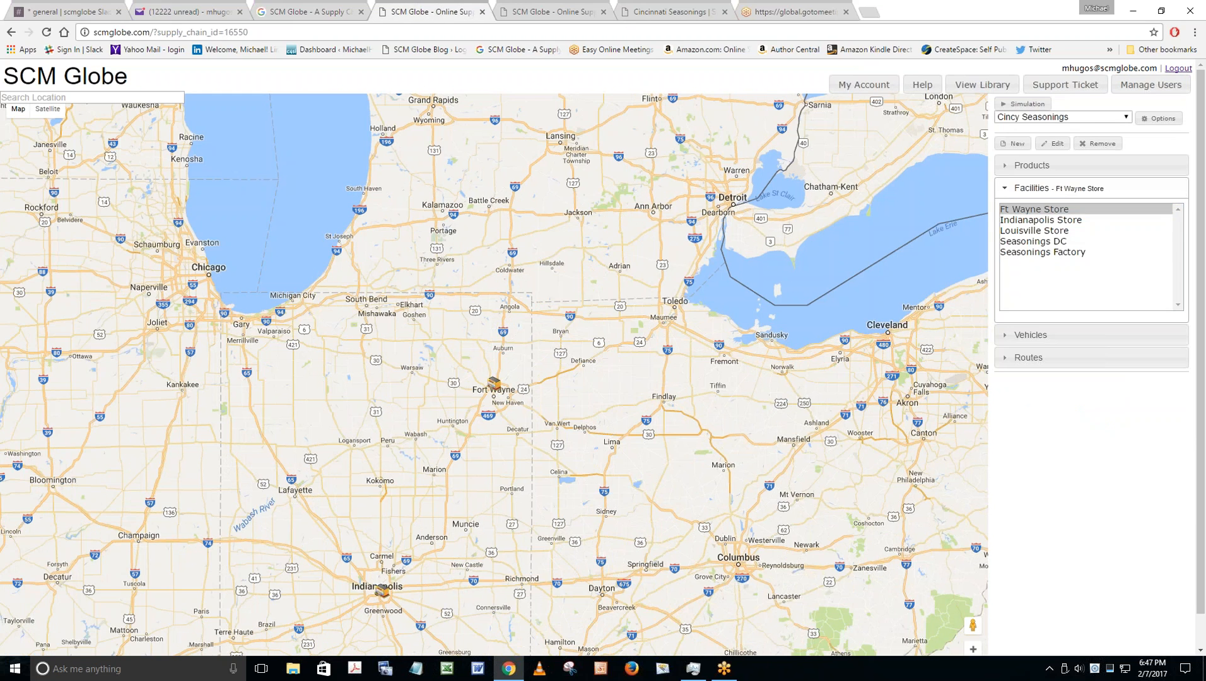
pyautogui.moveTo(400, 140); pyautogui.dragTo(383, 44)
pyautogui.moveTo(492, 404); pyautogui.dragTo(497, 286)
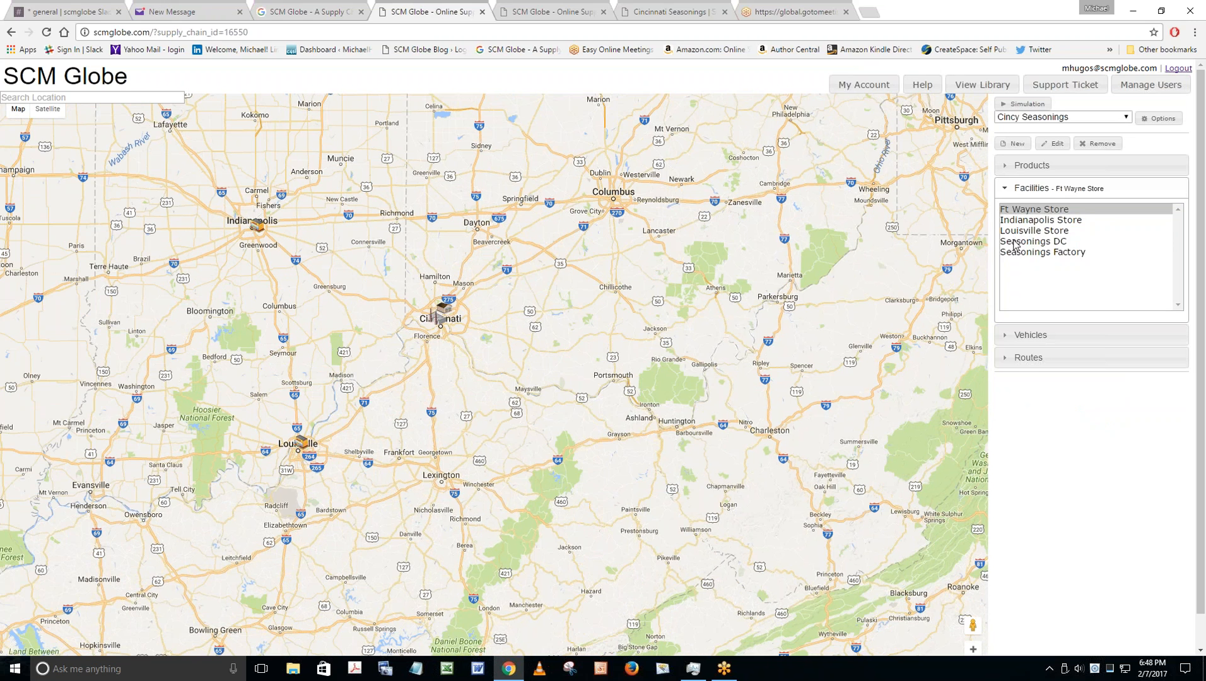
pyautogui.doubleClick(1013, 247)
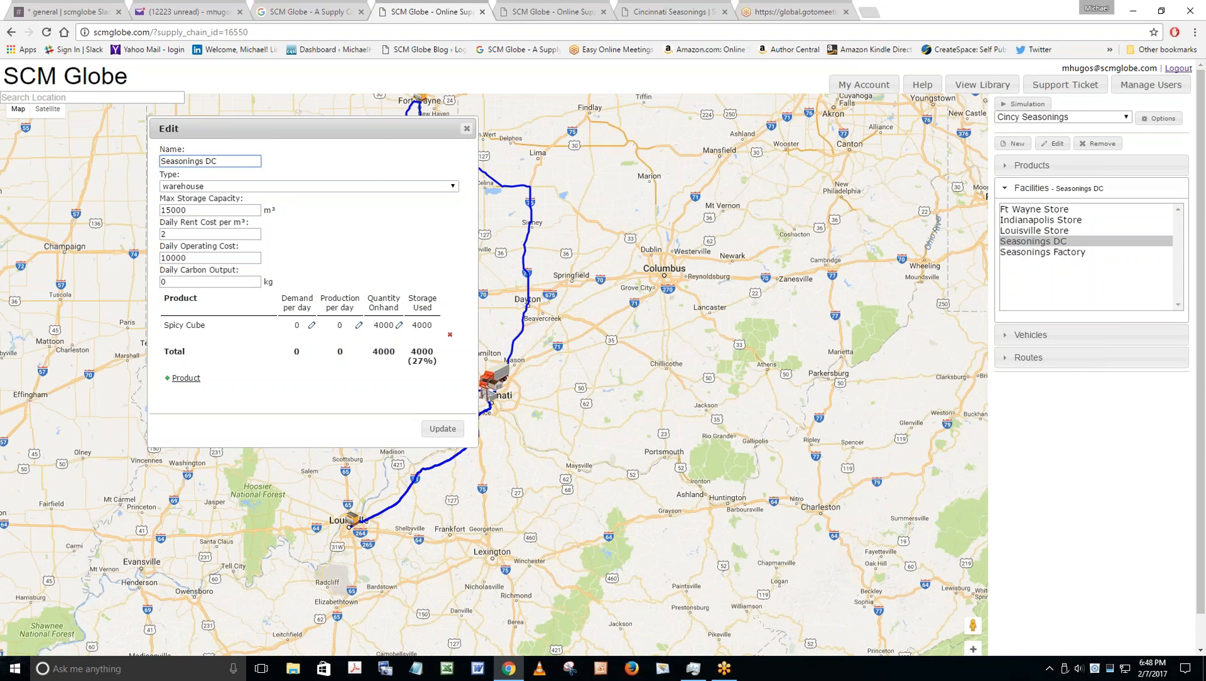
pyautogui.moveTo(383, 128); pyautogui.dragTo(245, 81)
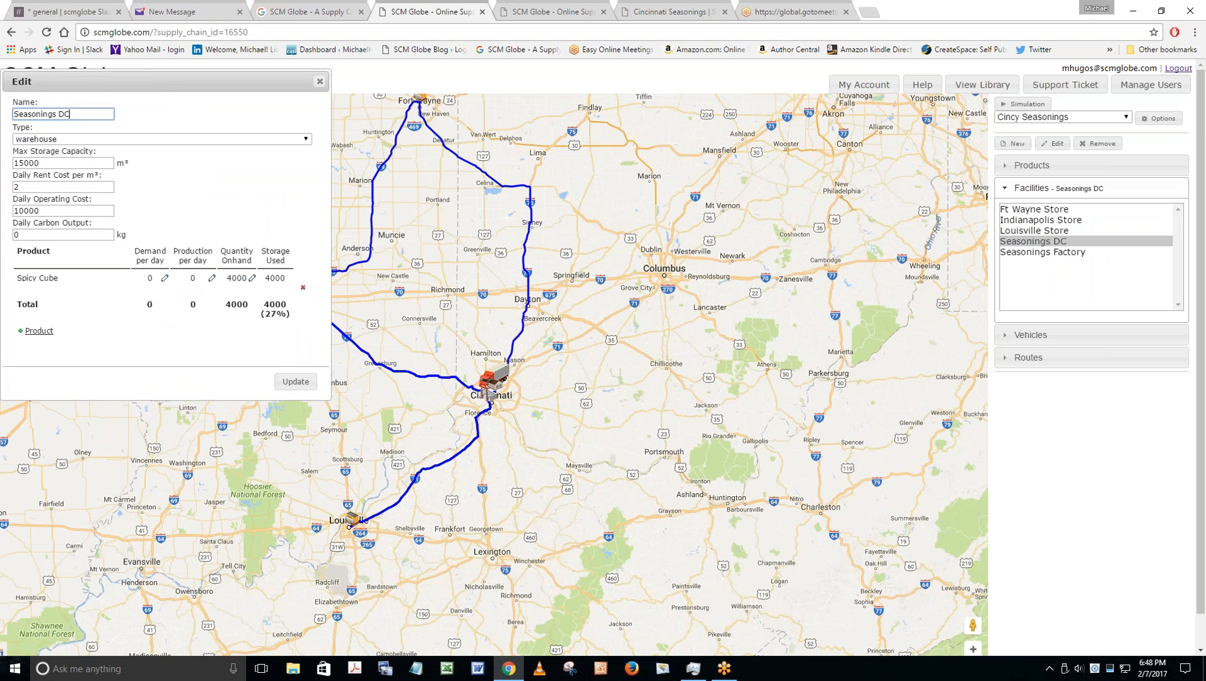
# Review the settings and routes of Truck2, Truck3, Truck4 and Truck1 to identify the Louisville delivery truck and check its carry volume.
pyautogui.click(1032, 335)
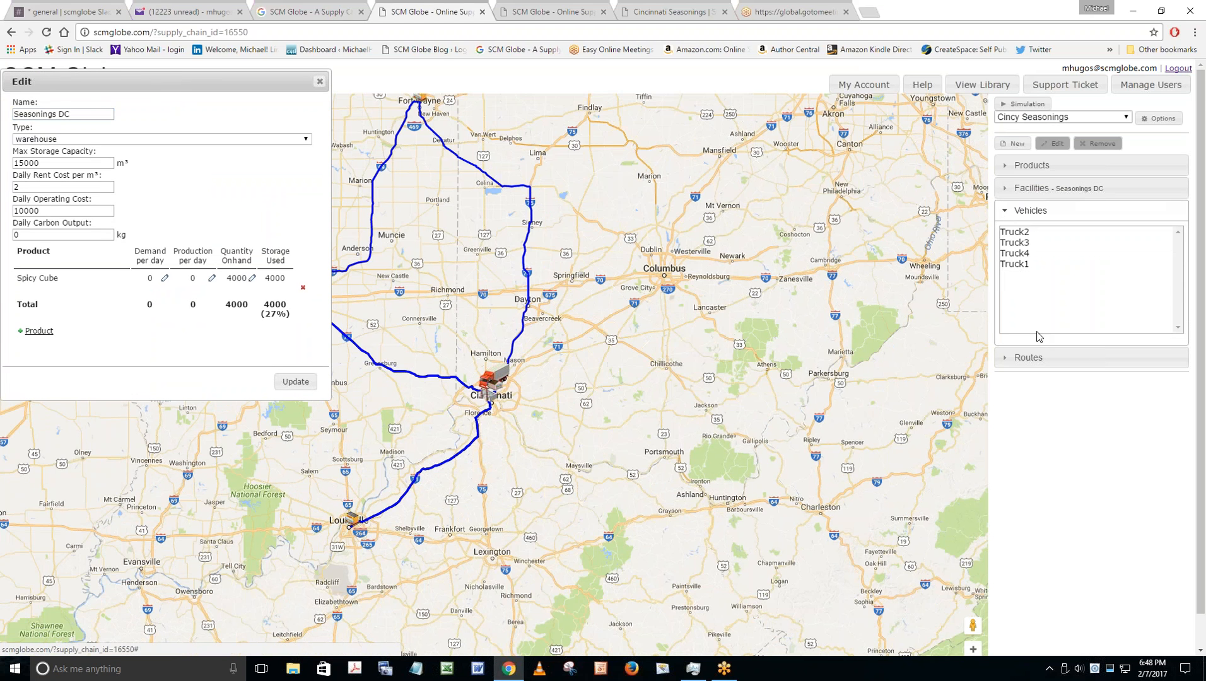
pyautogui.doubleClick(1016, 232)
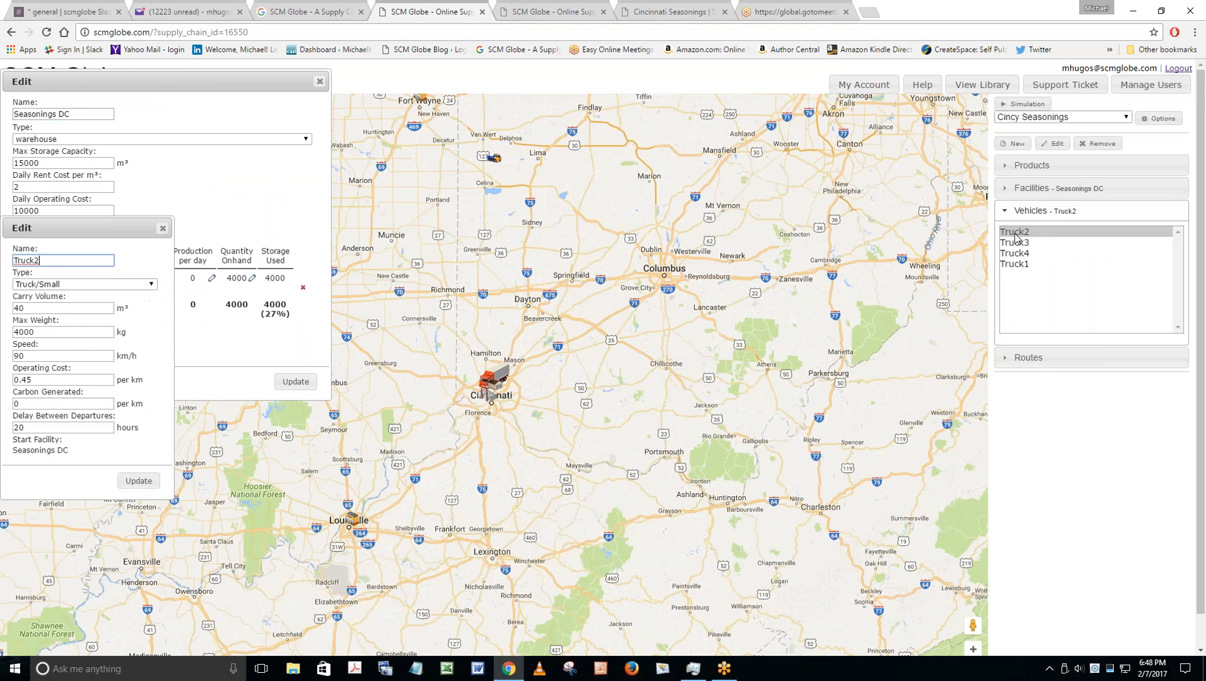
pyautogui.click(1021, 245)
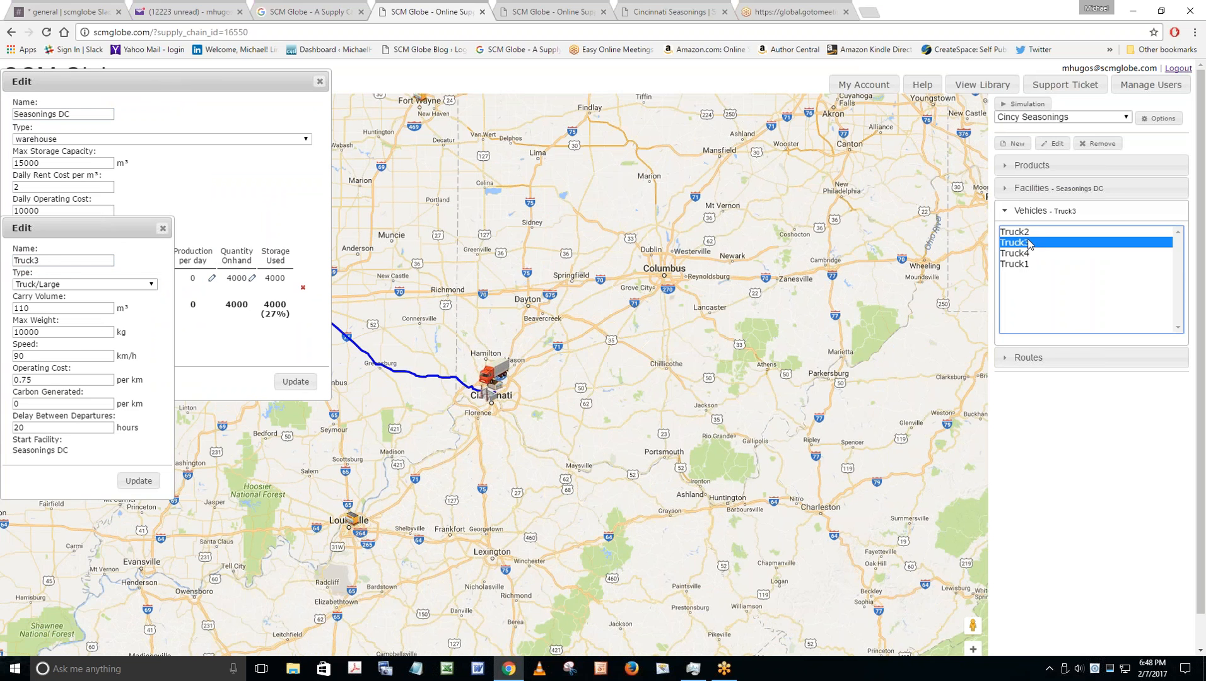
pyautogui.click(1020, 253)
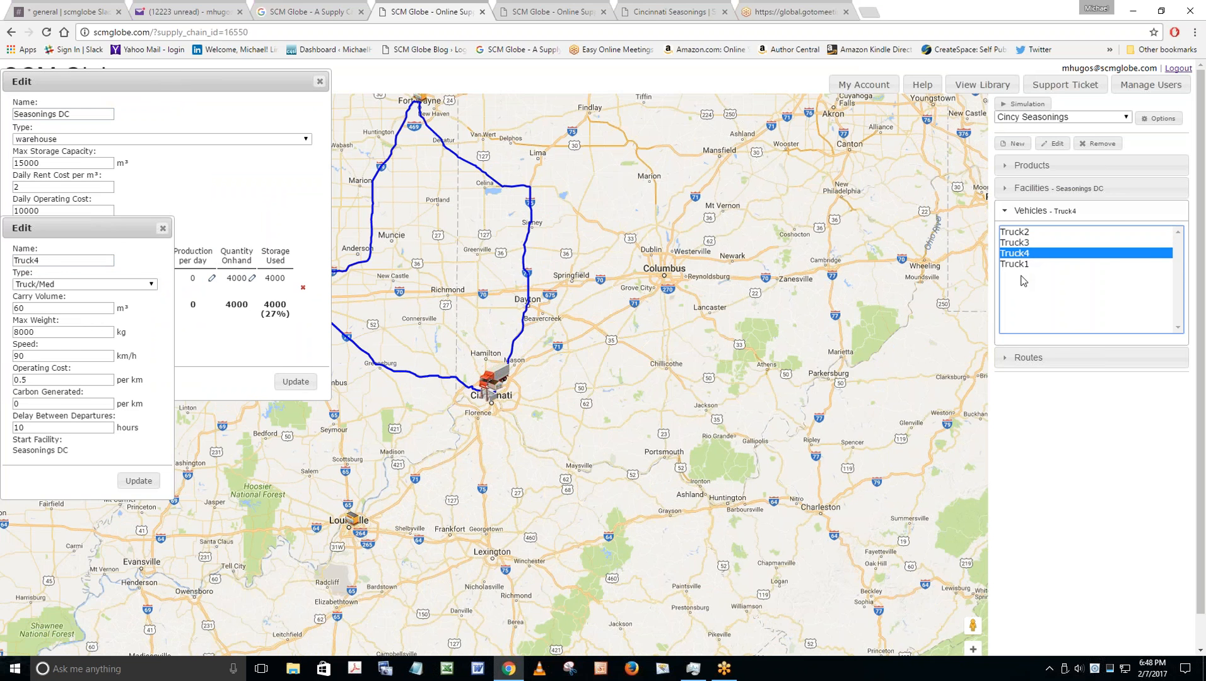
pyautogui.click(1021, 265)
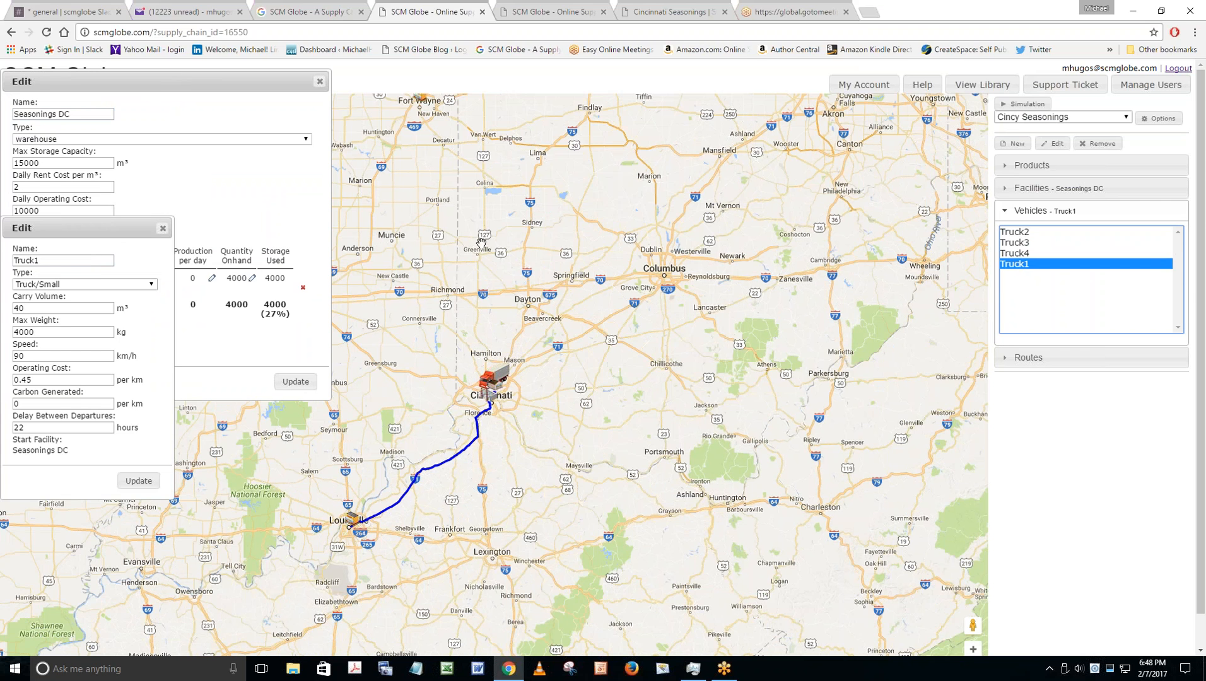
pyautogui.moveTo(109, 231); pyautogui.dragTo(458, 55)
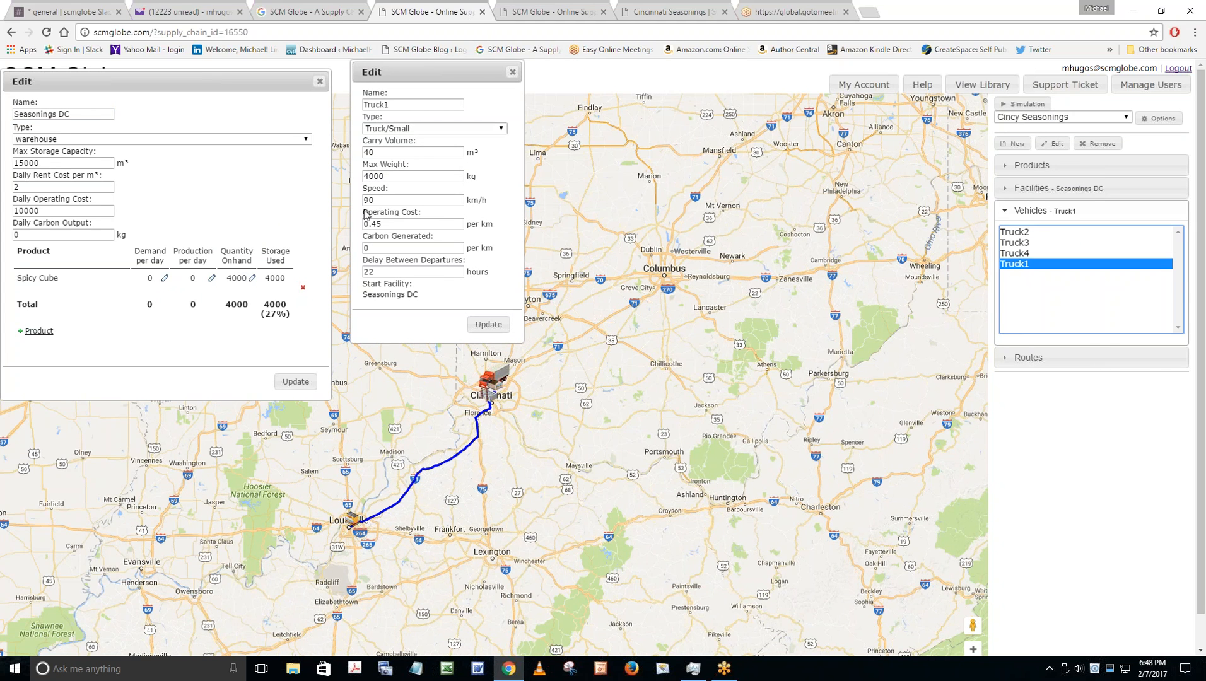
pyautogui.click(401, 153)
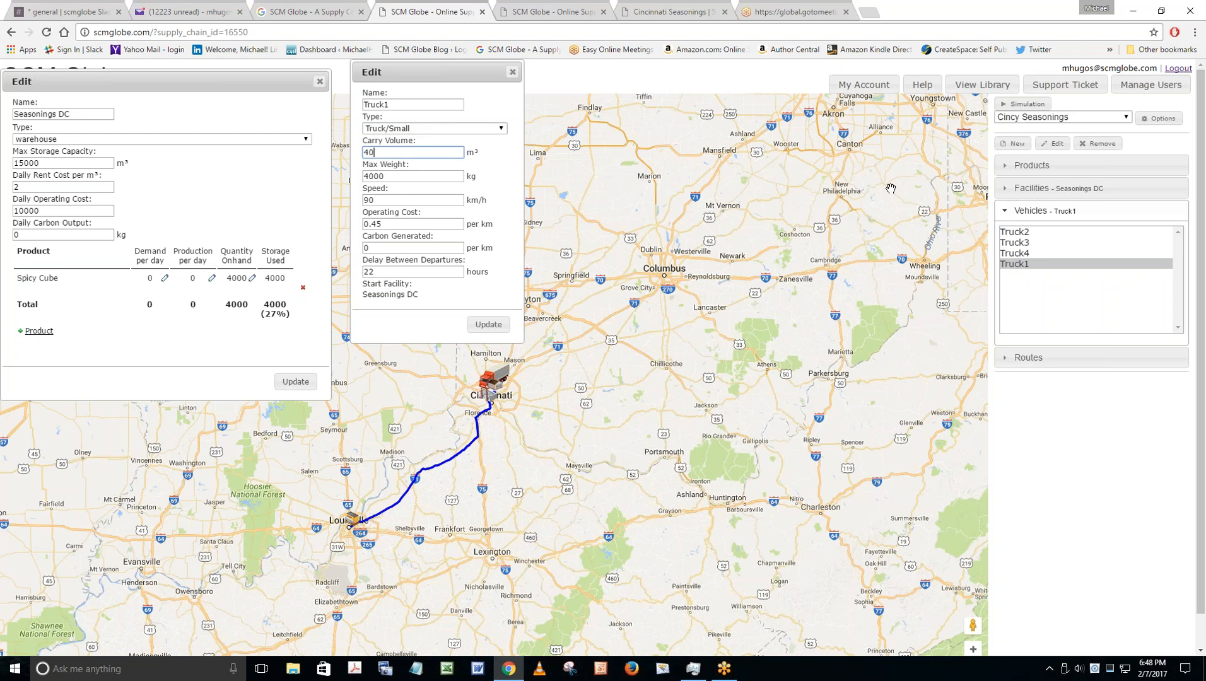
# Check Truck2's settings and carry volume, and go back to the Louisville Store's on-hand chart in the simulation.
pyautogui.click(1018, 233)
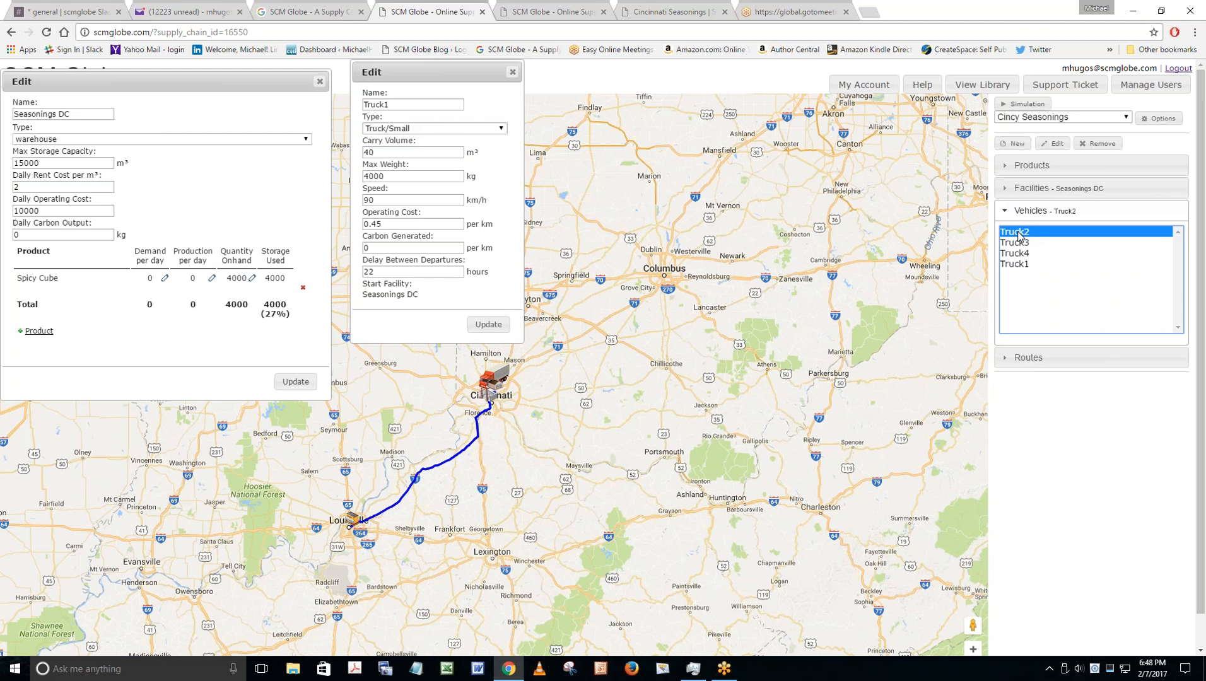
pyautogui.moveTo(434, 74); pyautogui.dragTo(479, 68)
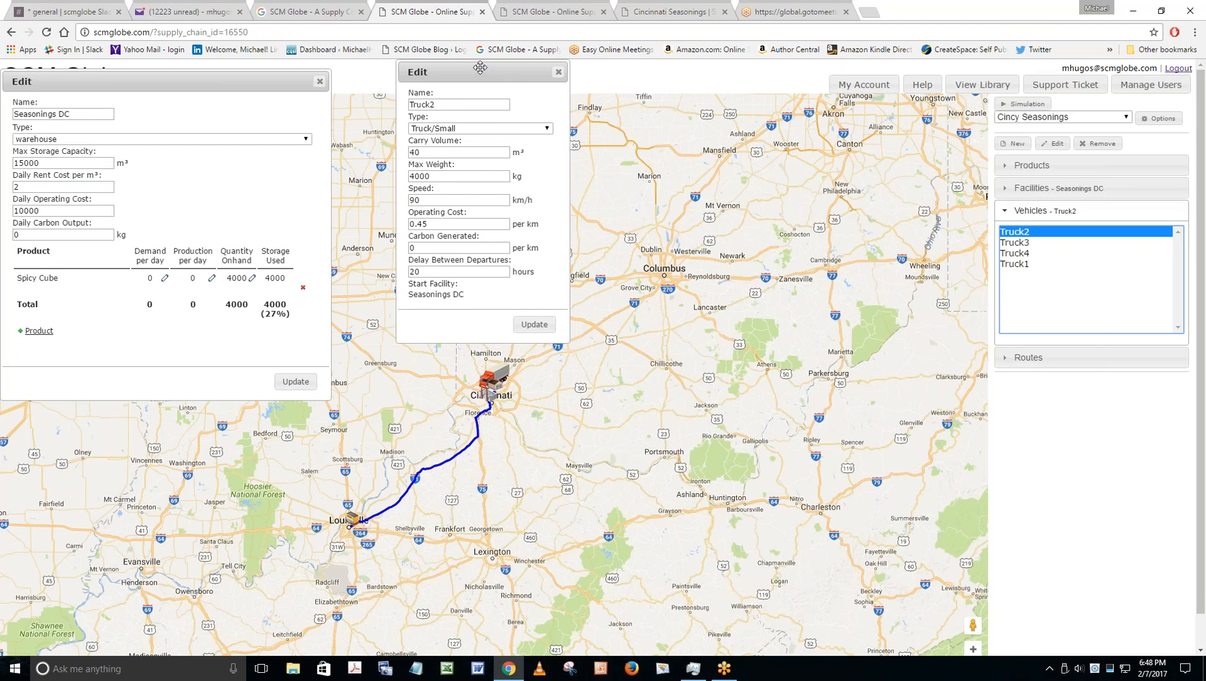
pyautogui.click(425, 152)
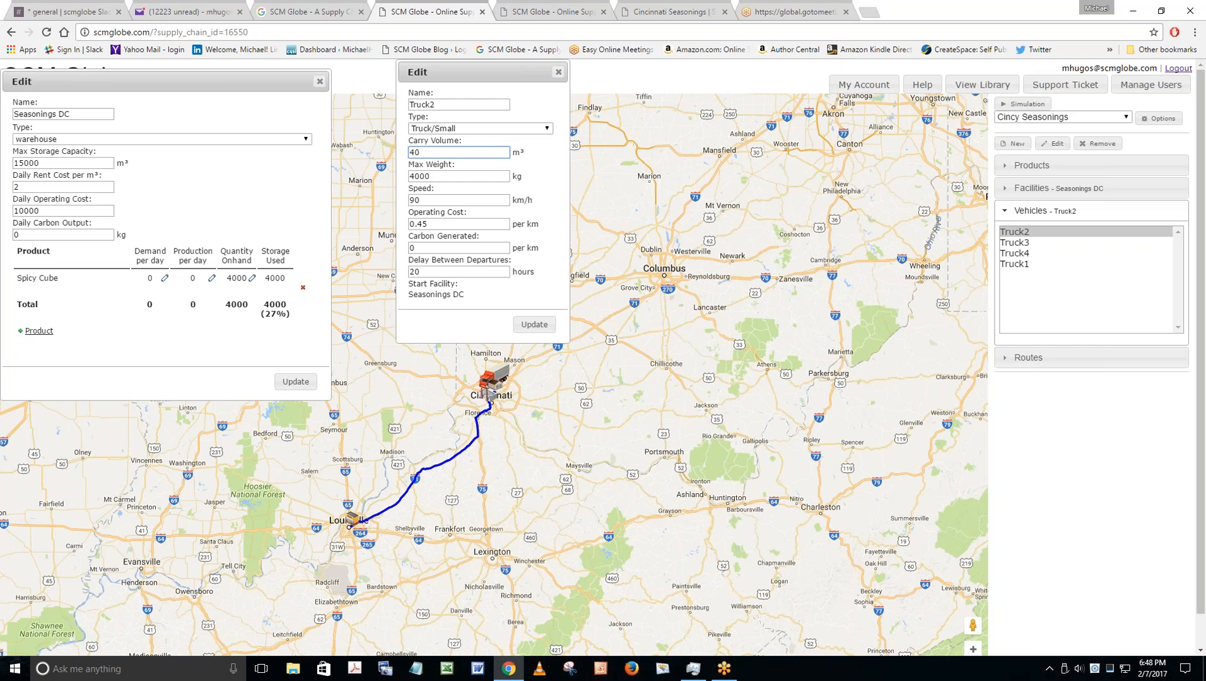
pyautogui.click(564, 16)
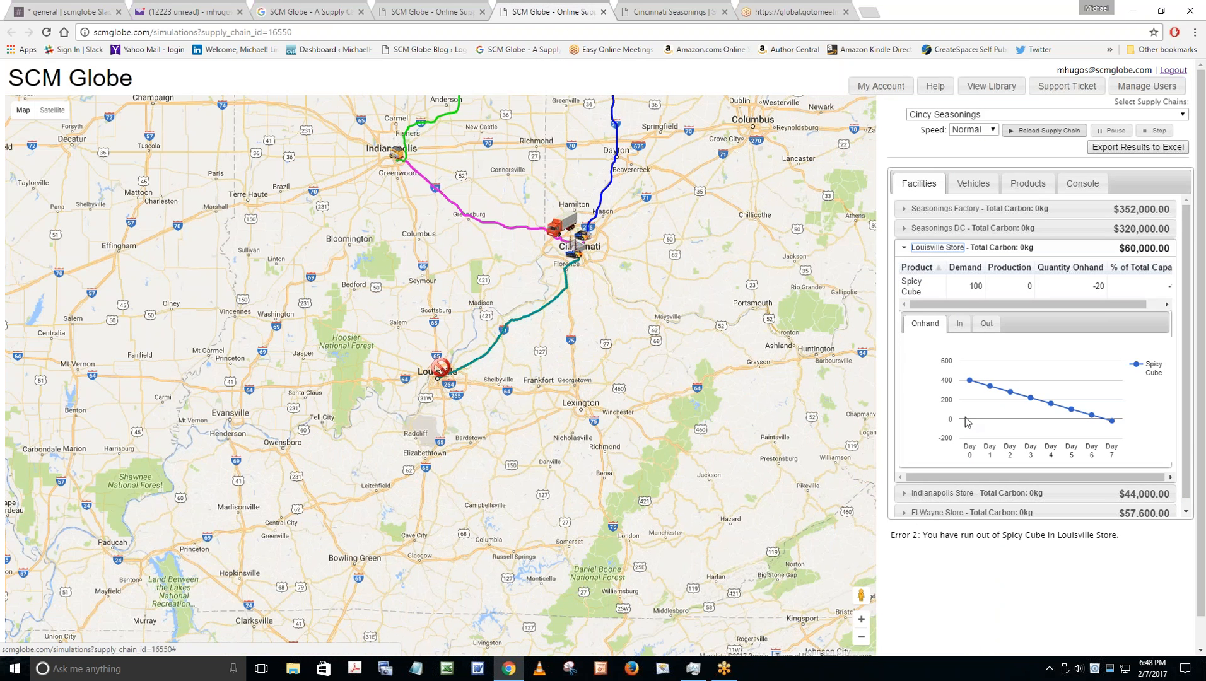
# Check the Louisville Store's daily demand, go back to the design page, and change Truck2's type to Truck/Large.
pyautogui.doubleClick(974, 287)
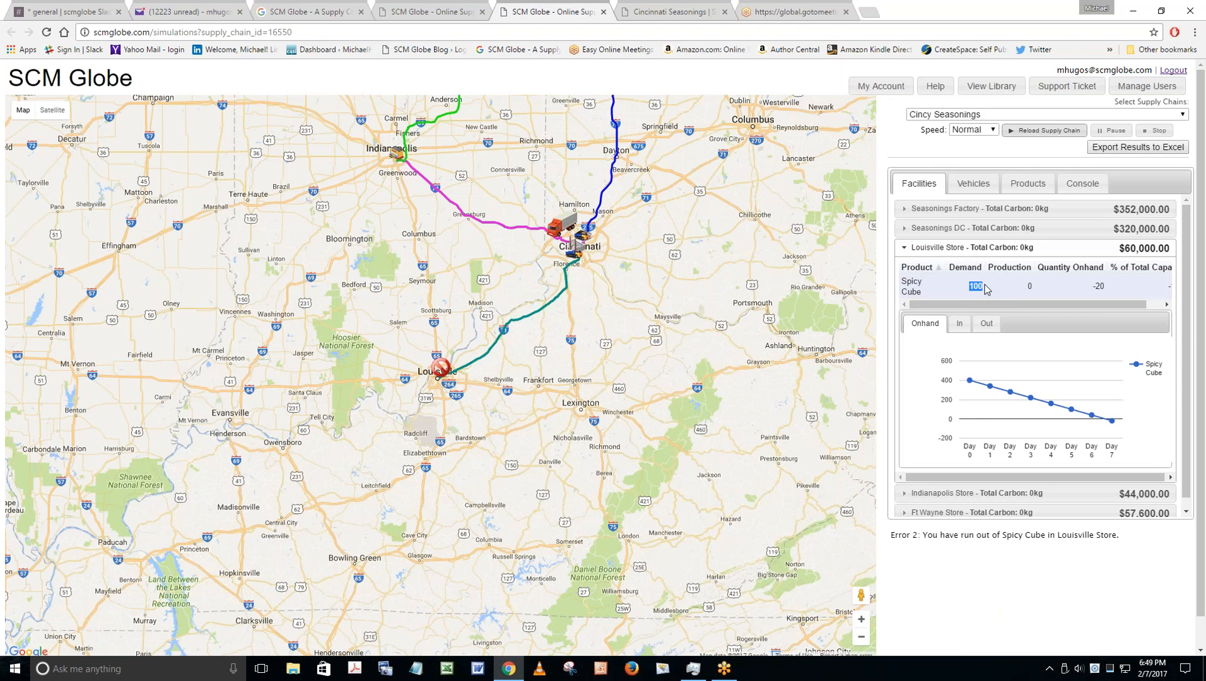
pyautogui.click(452, 18)
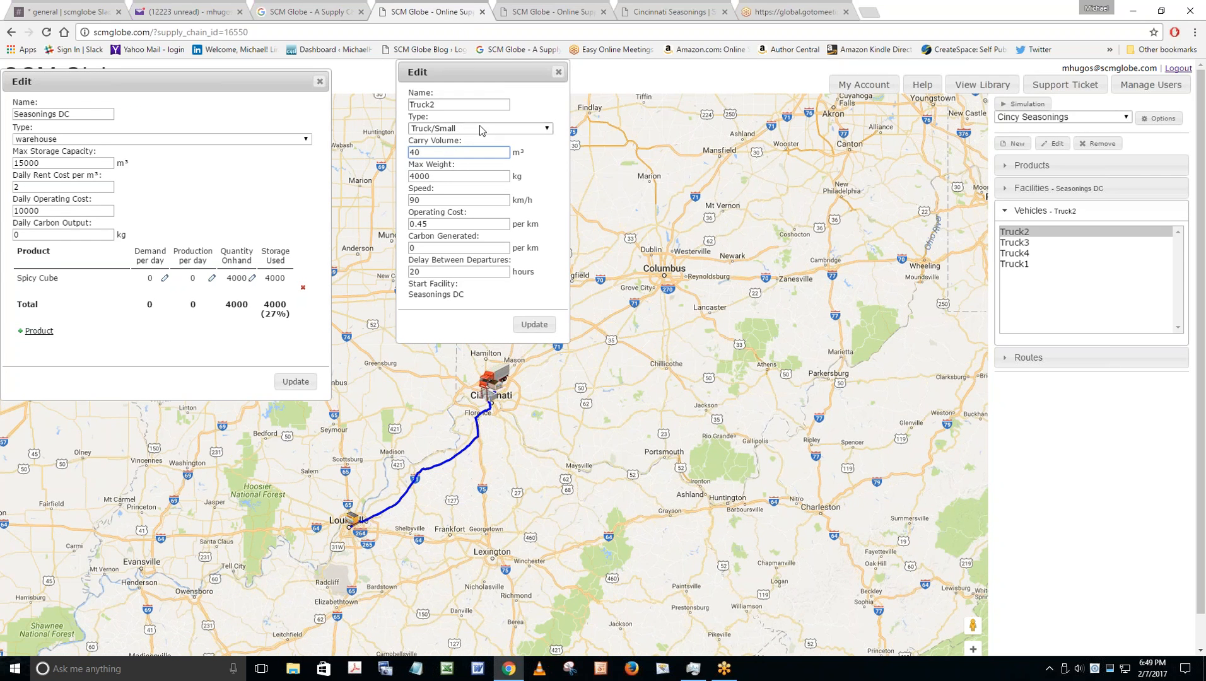
pyautogui.moveTo(472, 67); pyautogui.dragTo(401, 67)
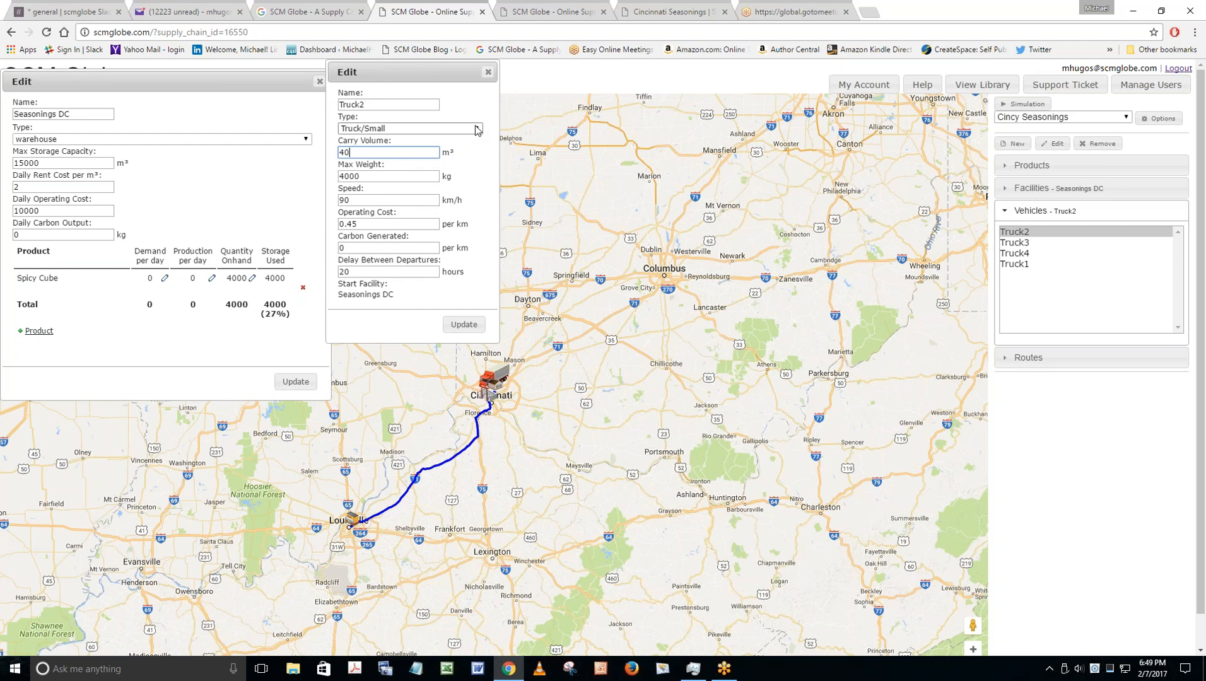
pyautogui.click(478, 129)
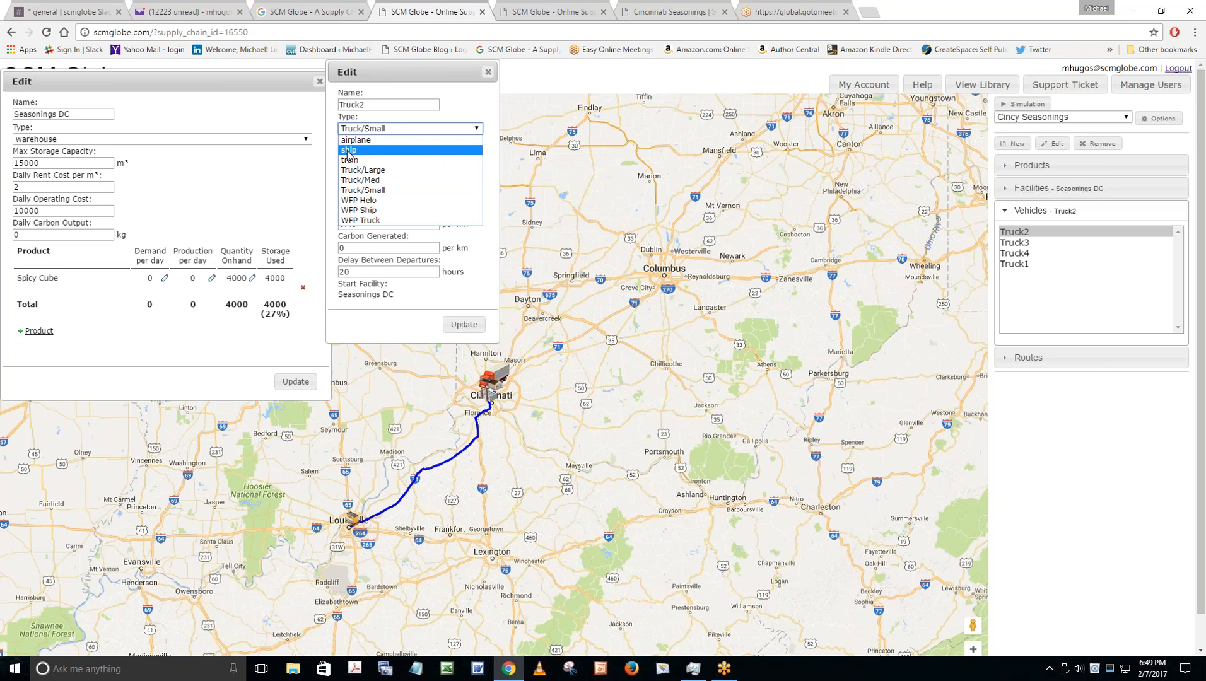
pyautogui.click(379, 171)
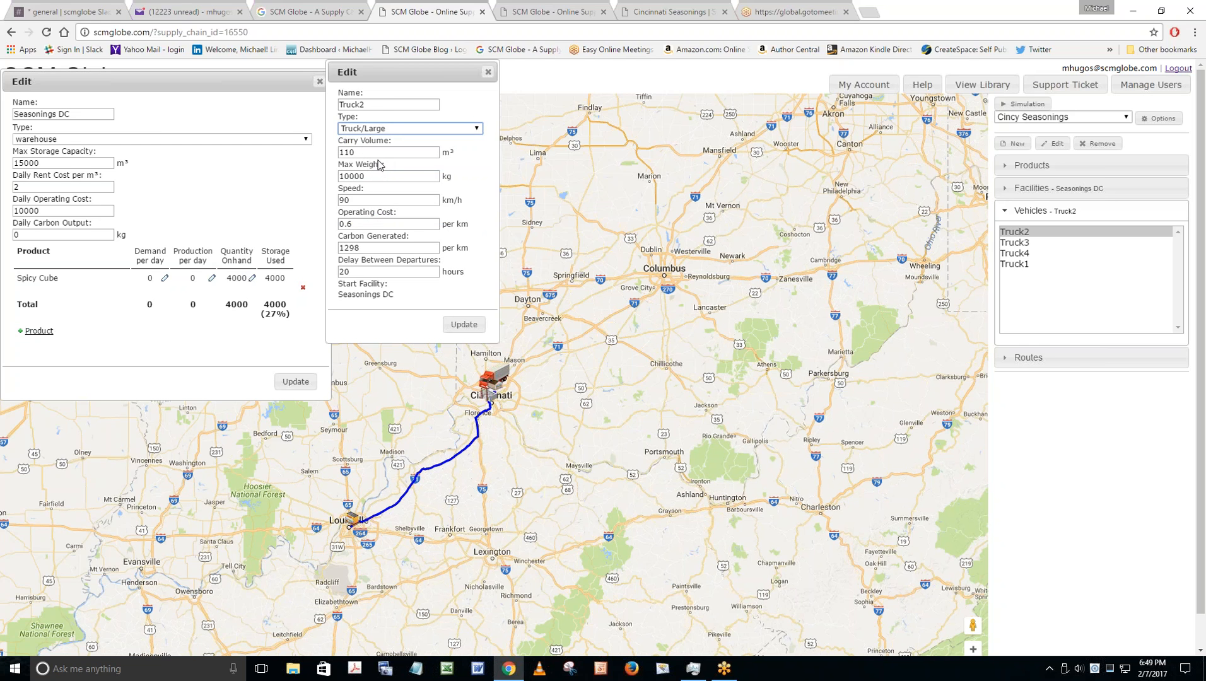
# Review Truck2's carry volume, max weight, speed, operating cost and departure delay, and save the vehicle update.
pyautogui.click(378, 155)
pyautogui.click(380, 175)
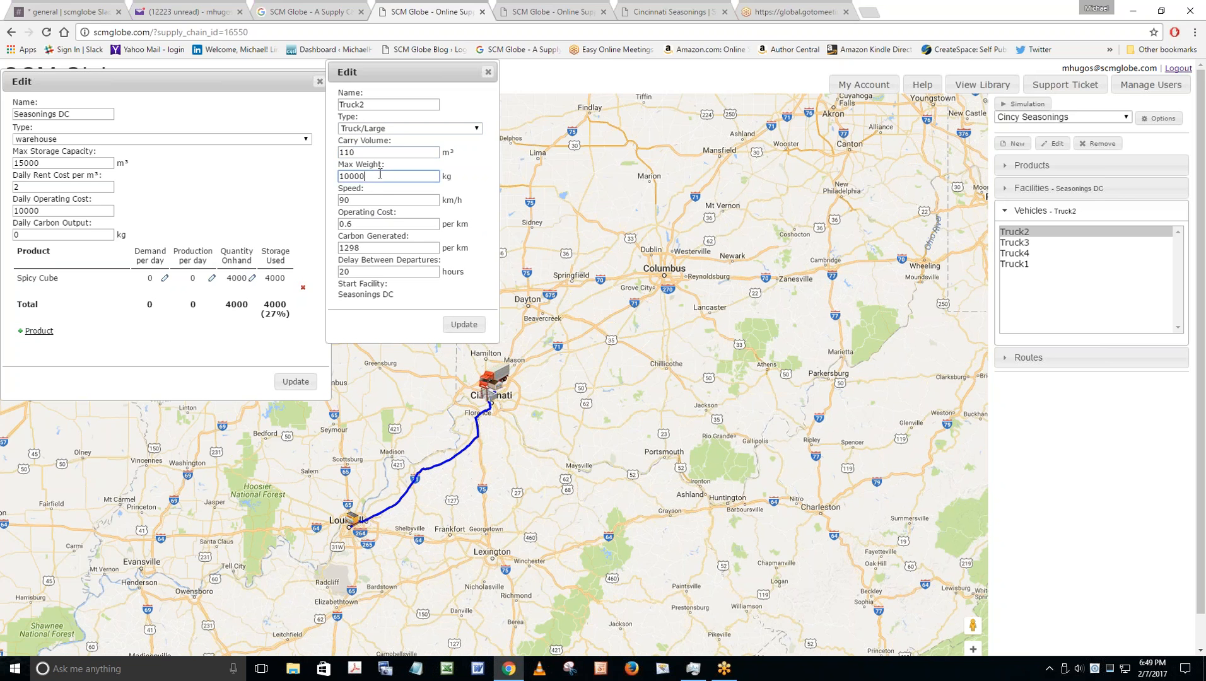
pyautogui.click(371, 202)
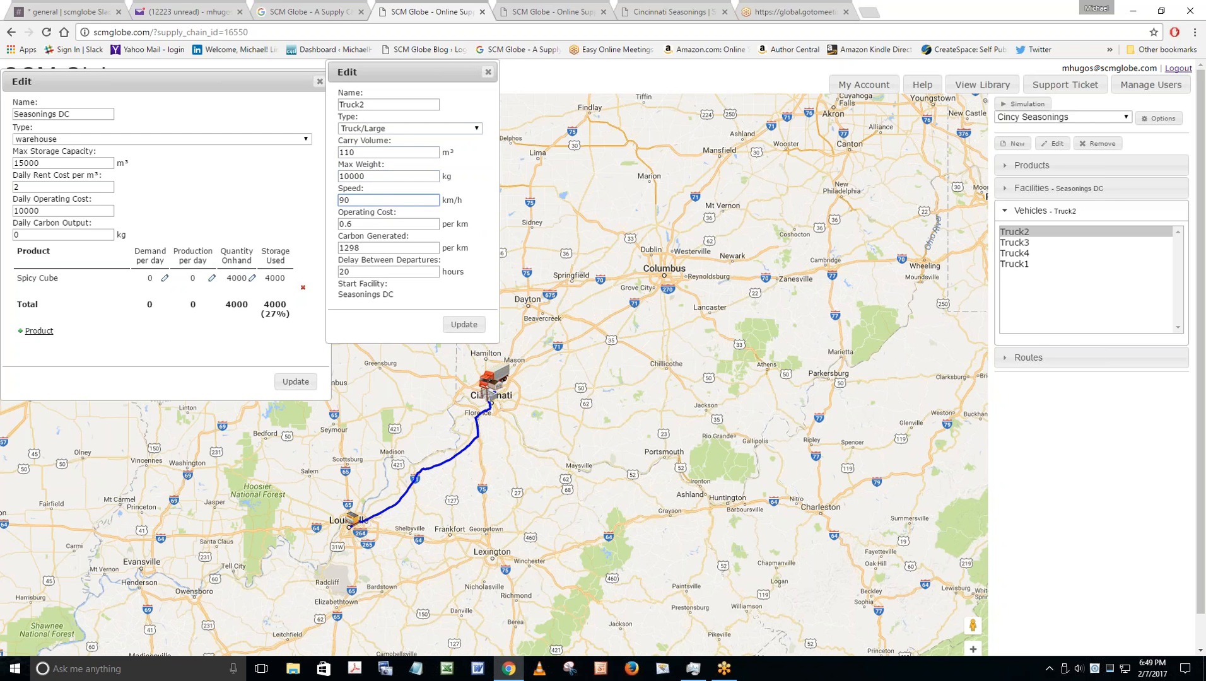
pyautogui.click(376, 224)
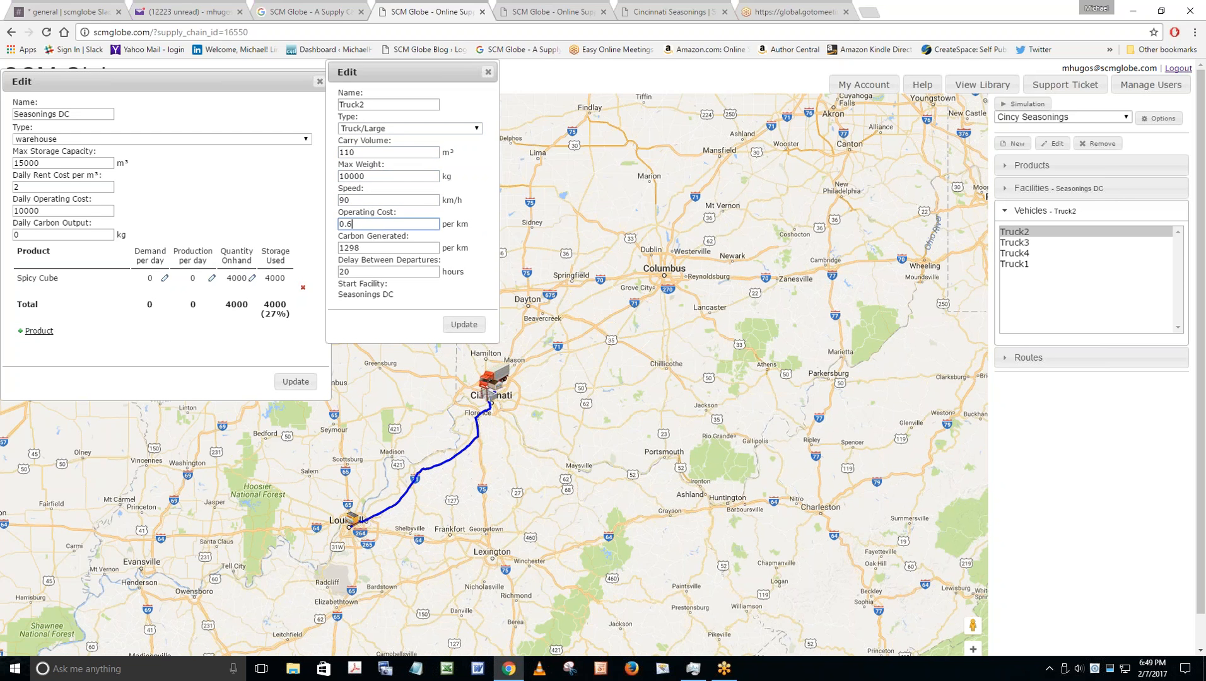
pyautogui.click(372, 271)
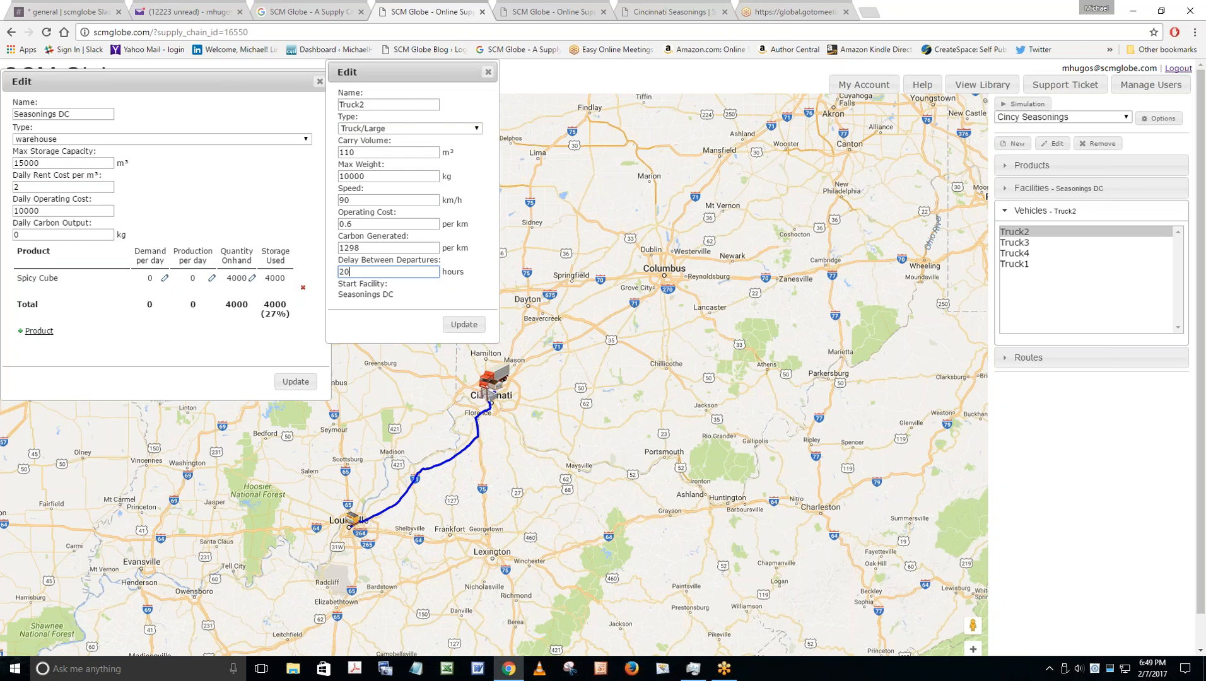
pyautogui.doubleClick(378, 152)
pyautogui.click(366, 152)
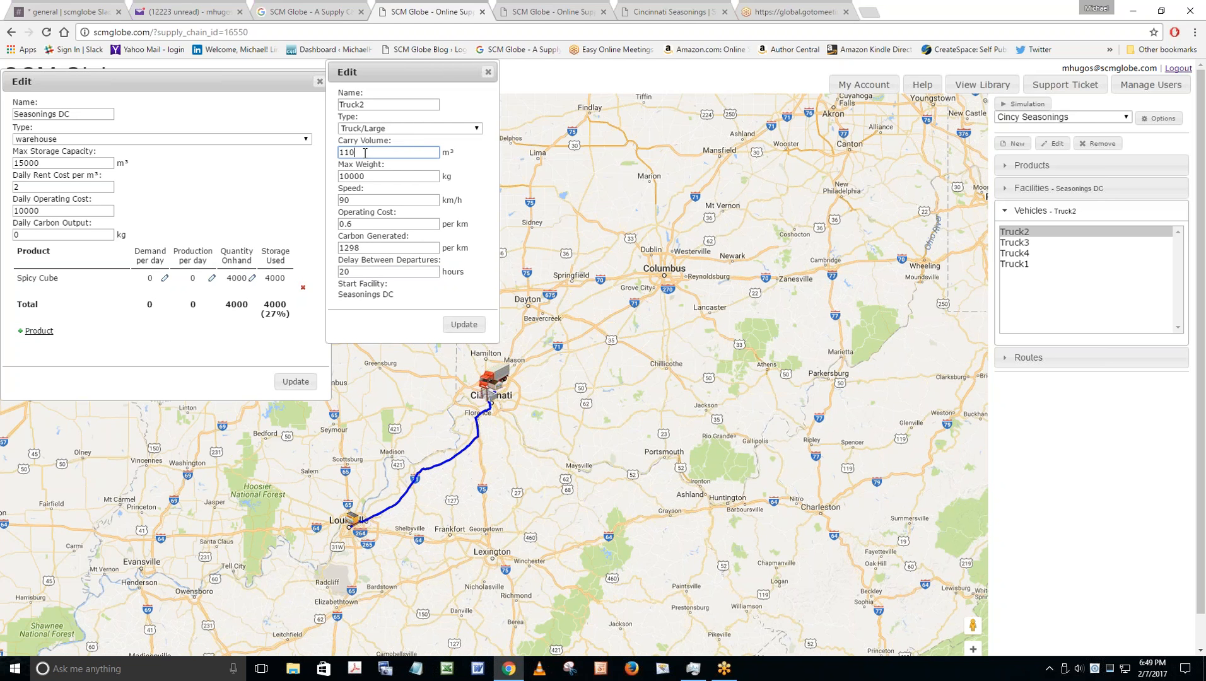
pyautogui.doubleClick(366, 149)
pyautogui.click(372, 175)
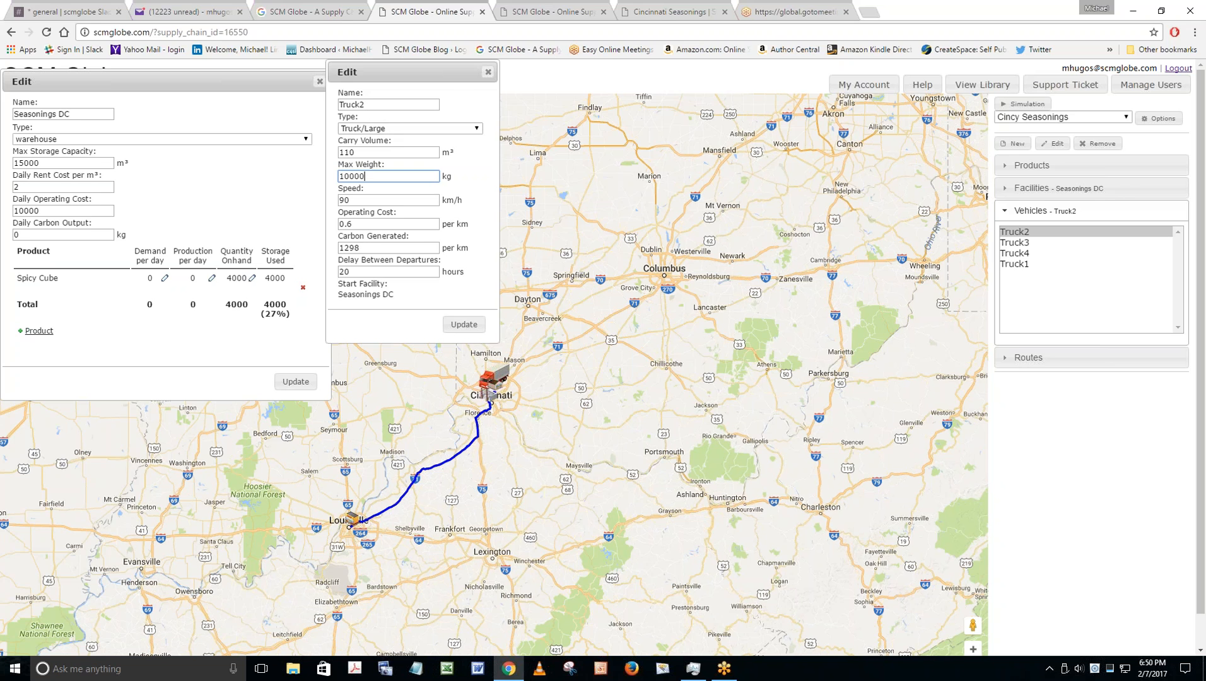
pyautogui.click(464, 324)
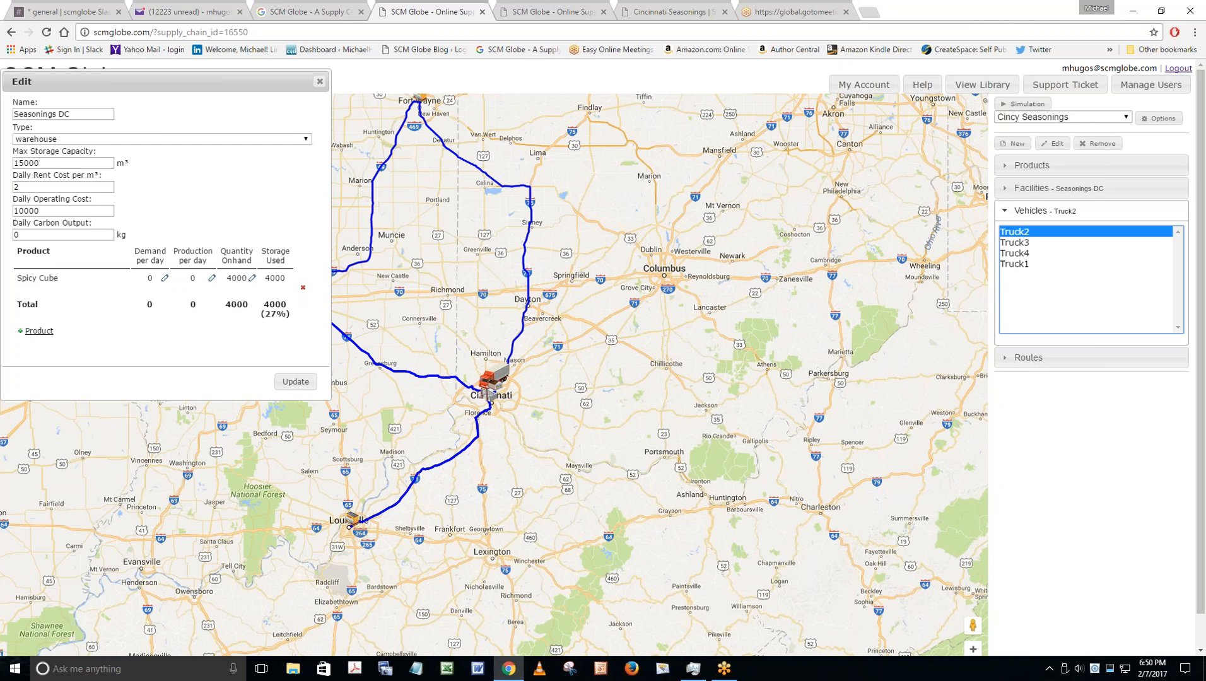
# Set the Spicy Cube drop quantity at the Louisville Store stop to 100 on the Cincy to Louisville route and save it.
pyautogui.click(1028, 357)
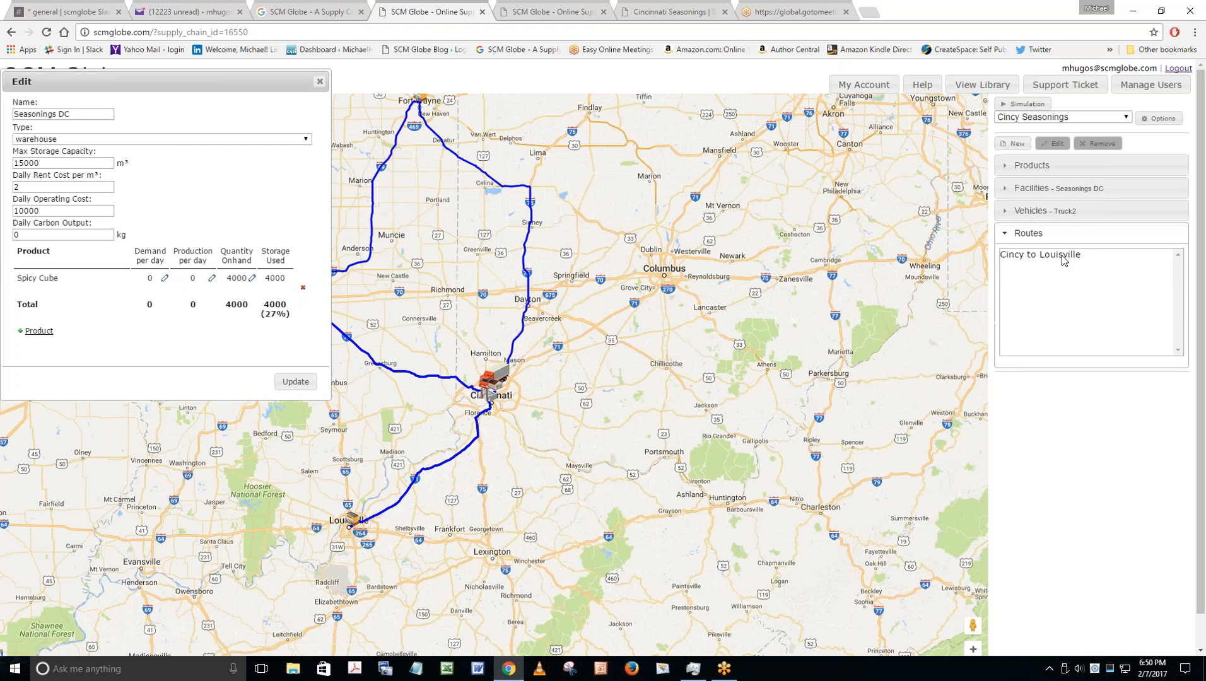
pyautogui.click(1062, 256)
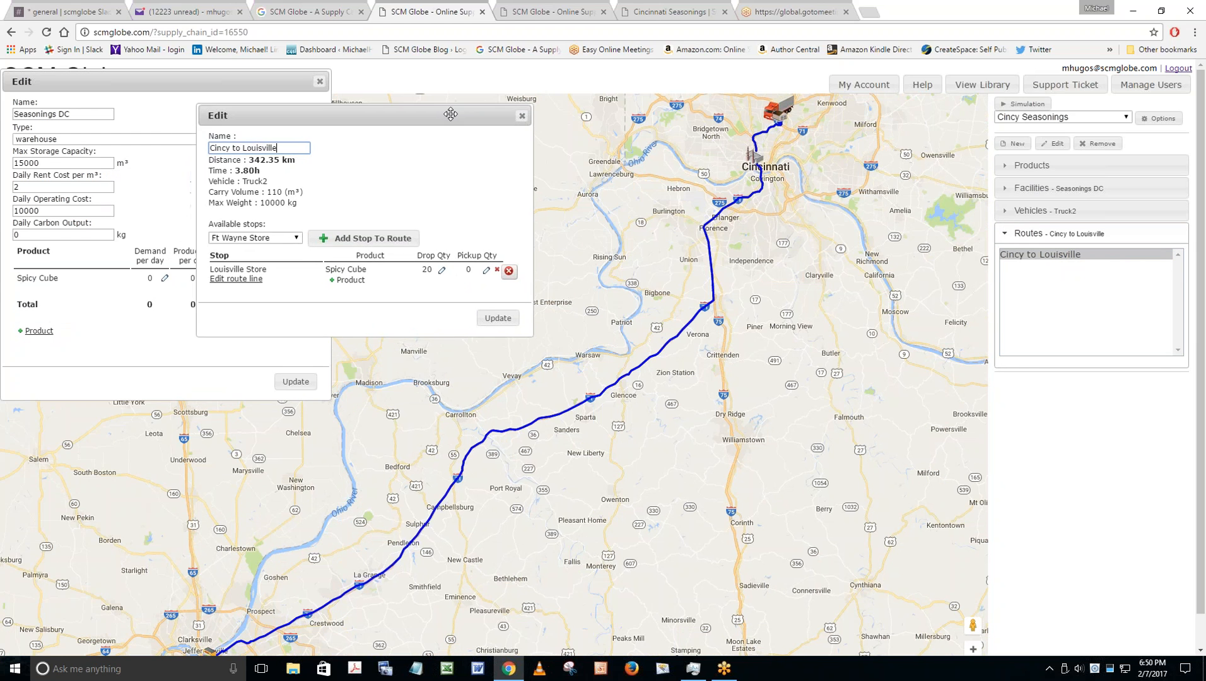
pyautogui.click(441, 269)
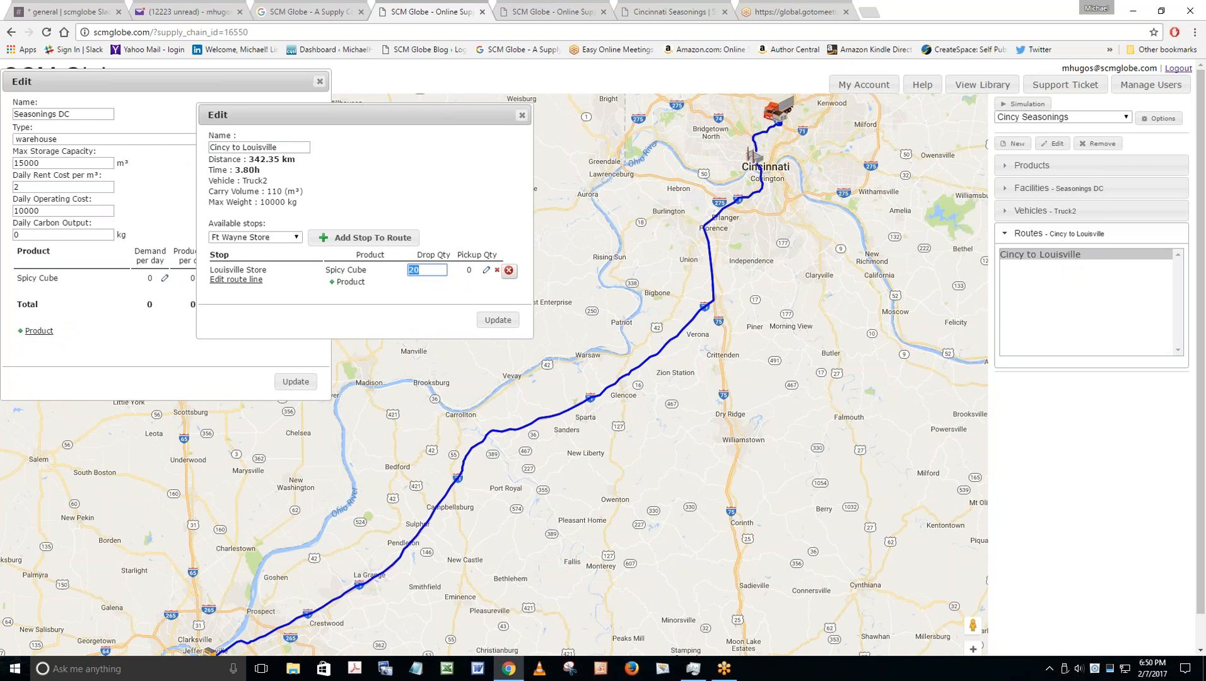
pyautogui.write('100')
pyautogui.click(499, 322)
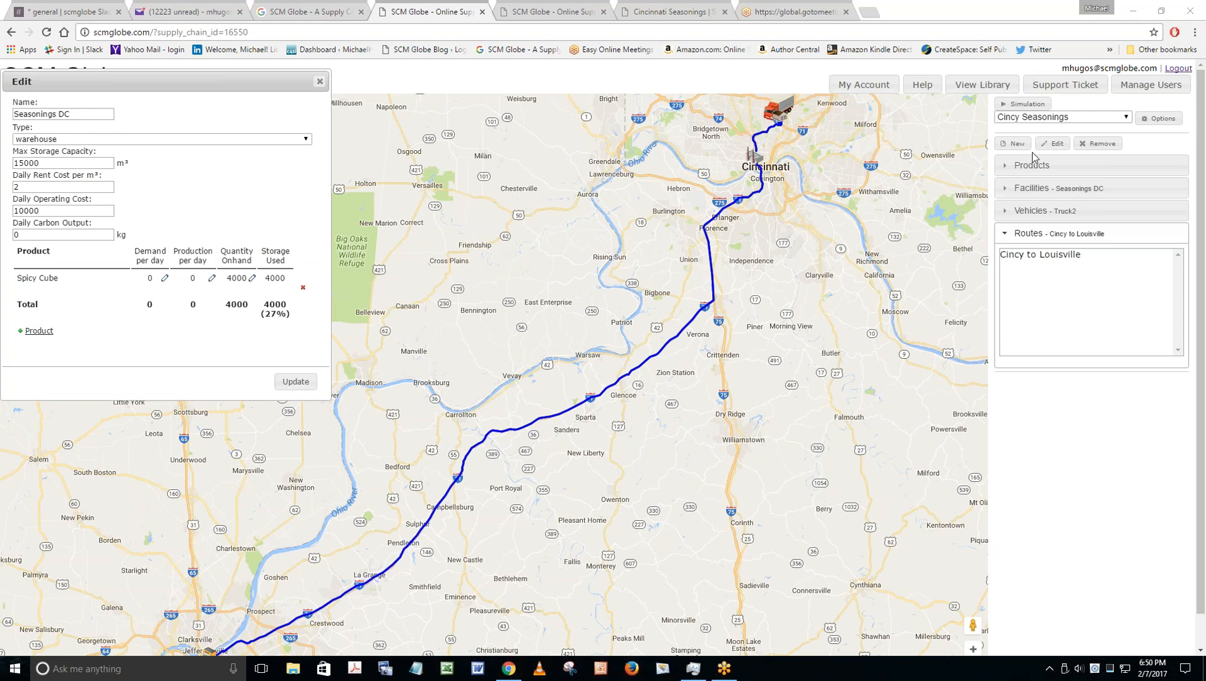
# Compare Truck2's settings with Truck1's, and remove Truck1 from Seasonings DC.
pyautogui.click(1034, 217)
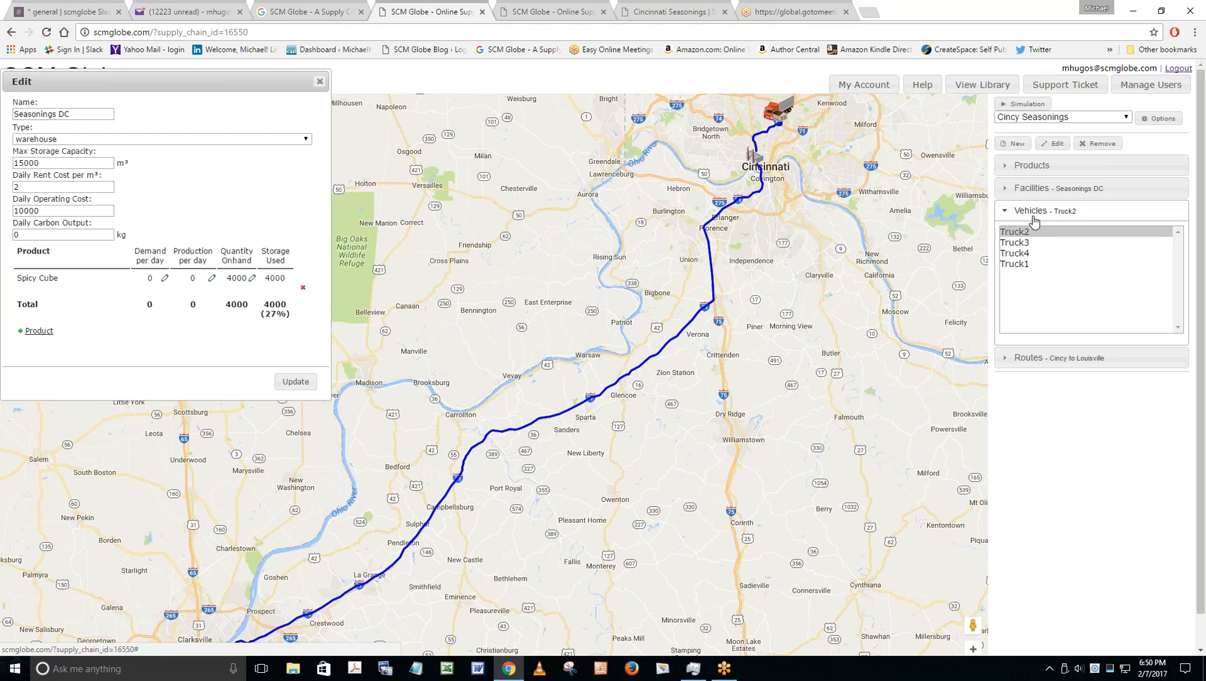
pyautogui.click(1033, 233)
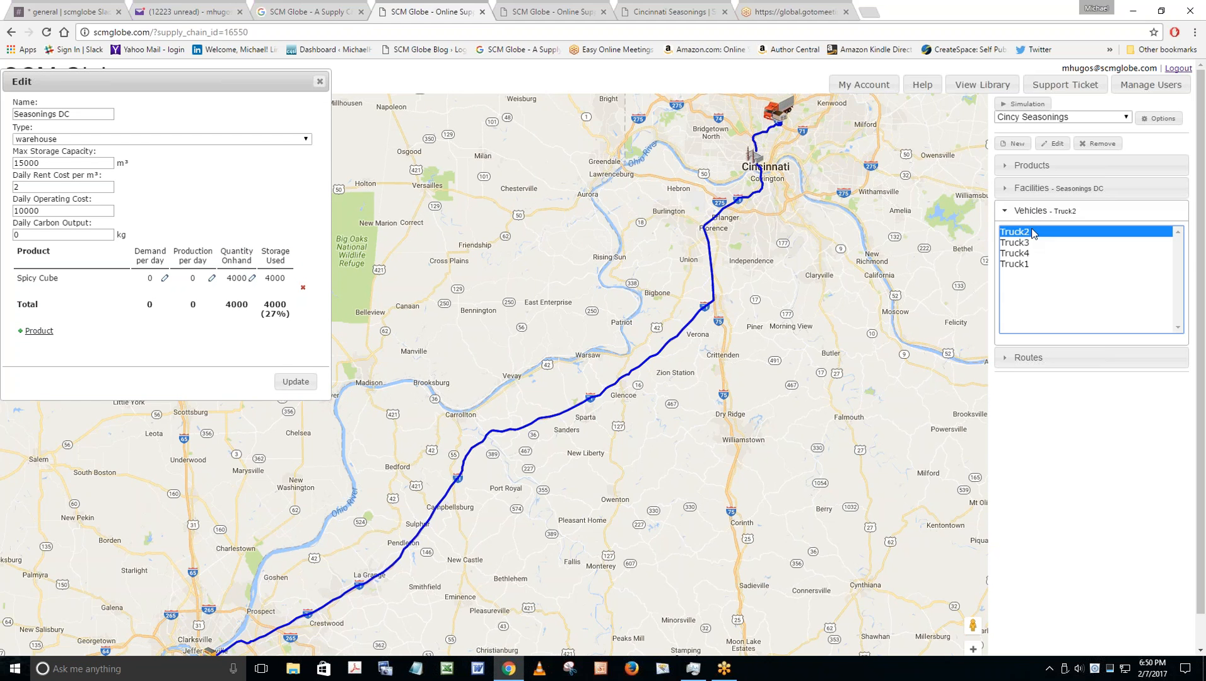
pyautogui.doubleClick(1032, 232)
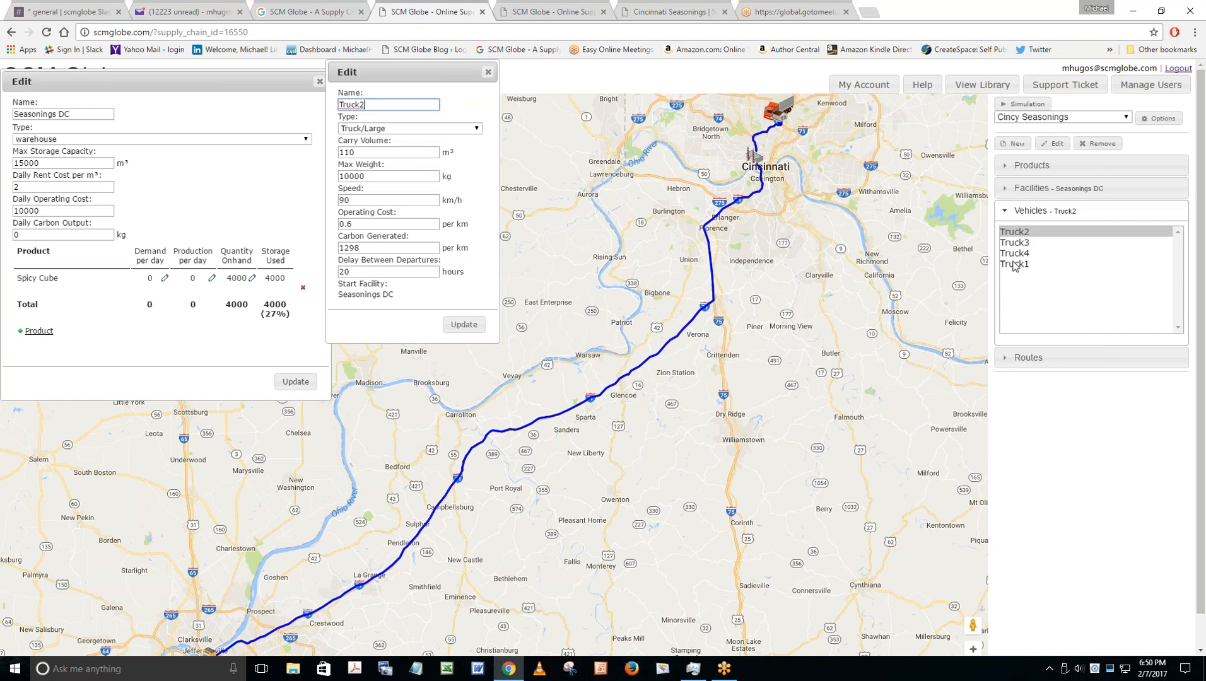
pyautogui.click(1014, 265)
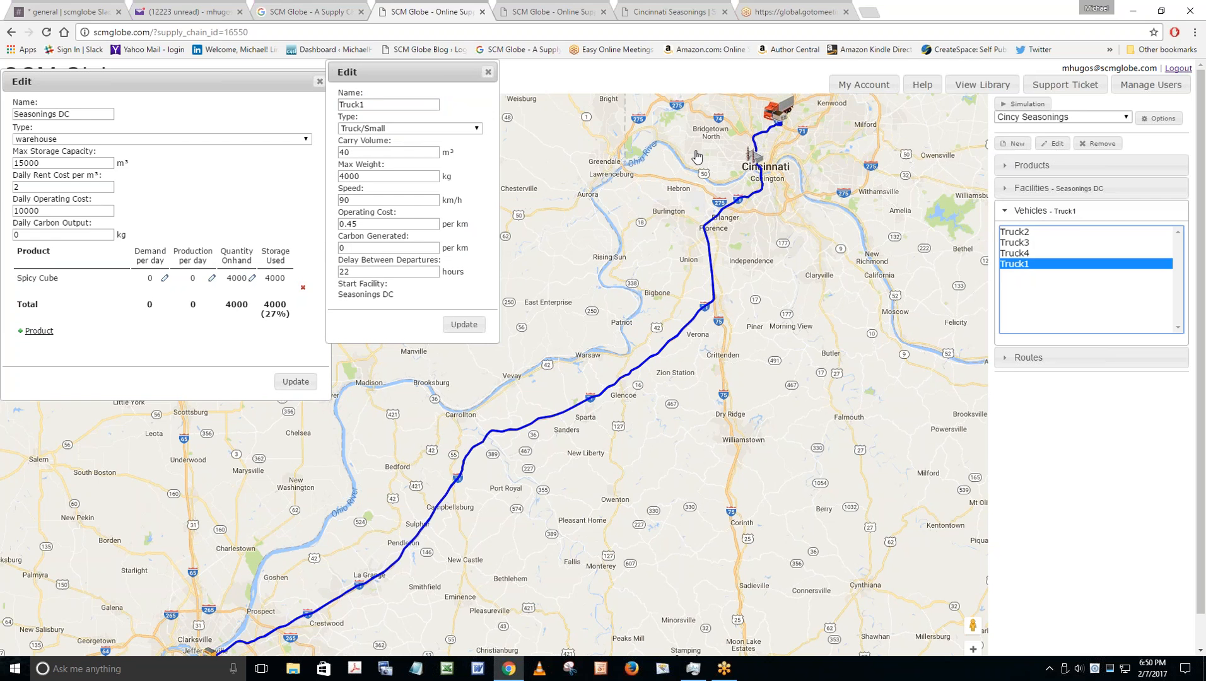
pyautogui.click(1104, 147)
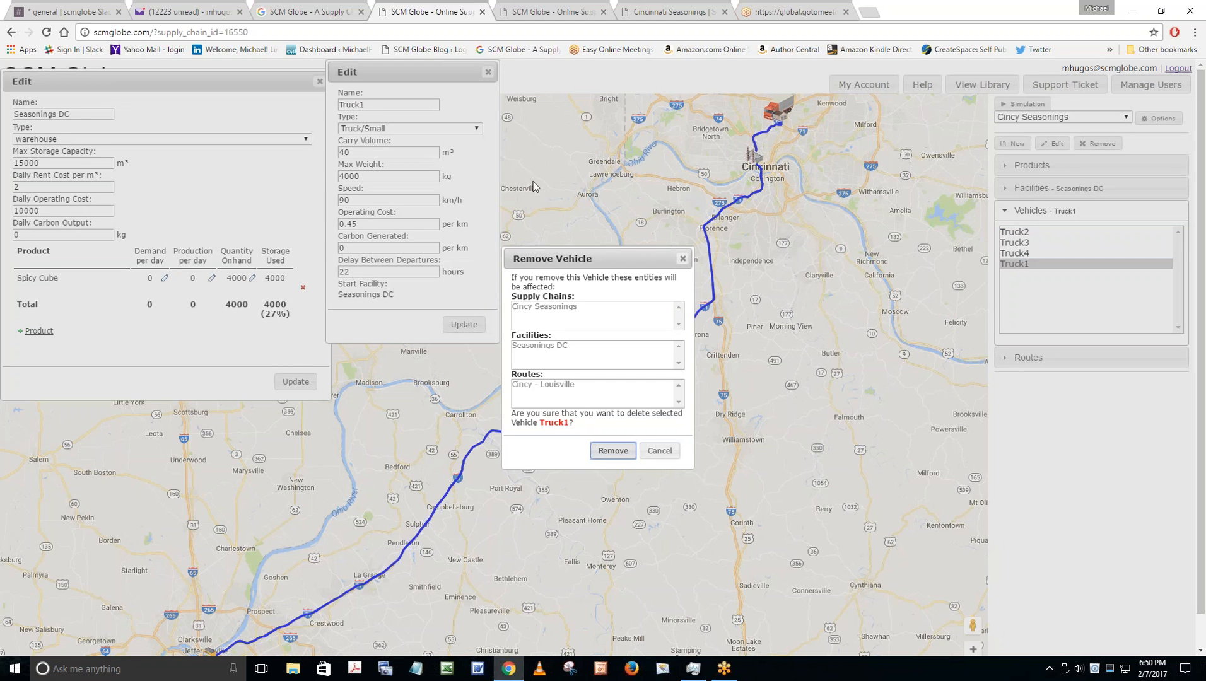
pyautogui.click(613, 450)
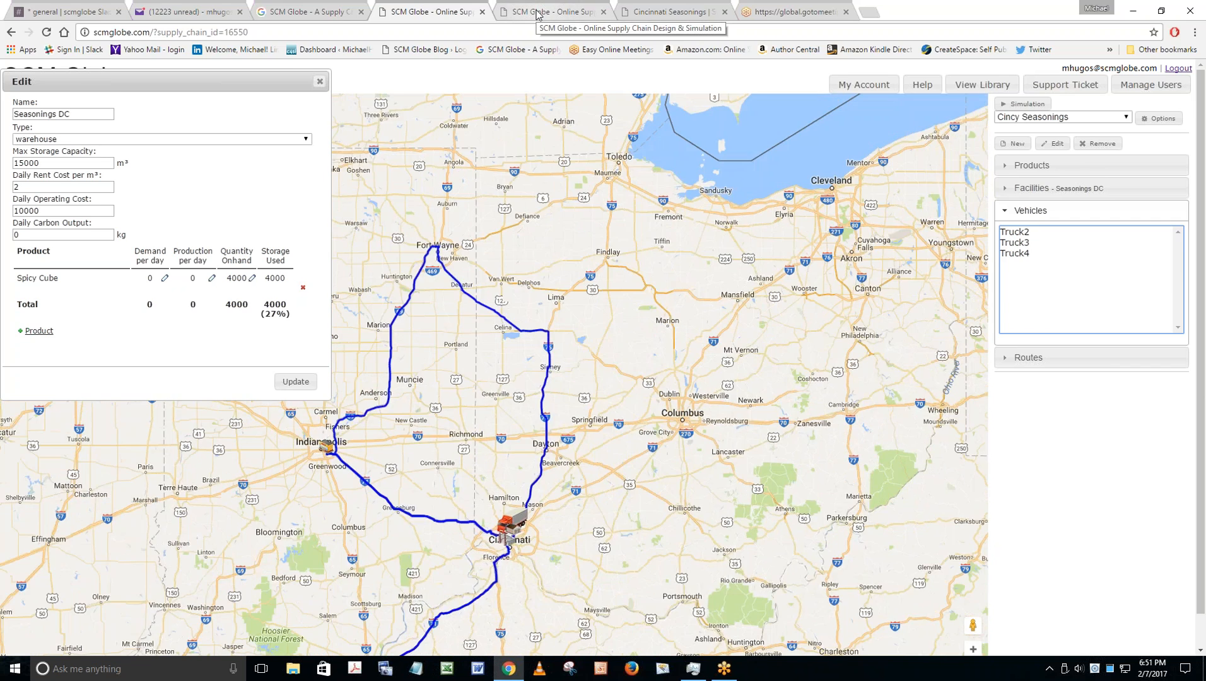
# Return to the simulation page, reload the updated Cincy Seasonings supply chain, and run the simulation.
pyautogui.click(539, 12)
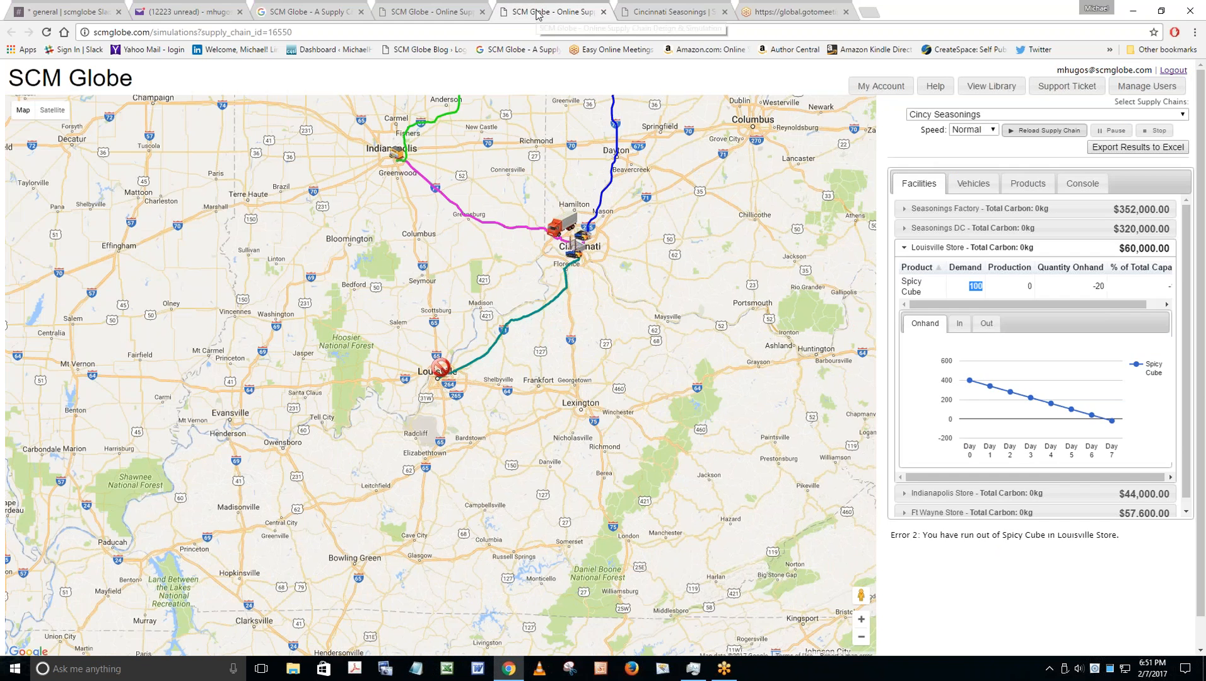
pyautogui.click(916, 164)
pyautogui.click(1034, 131)
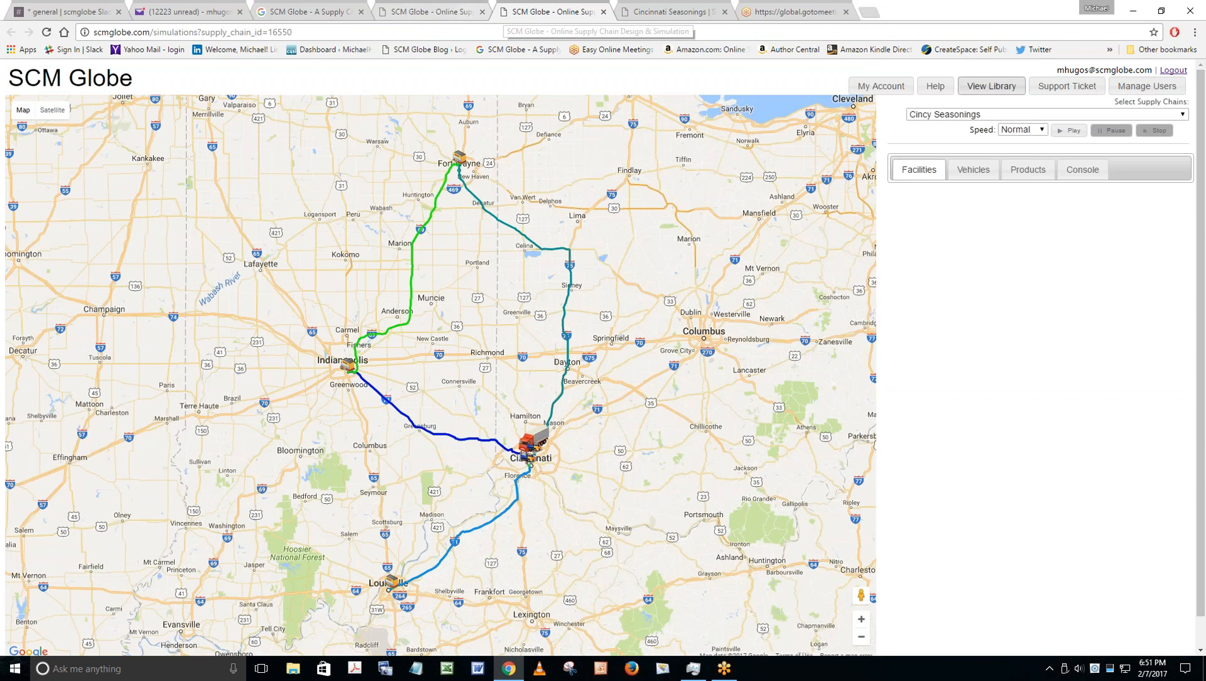
pyautogui.click(1070, 131)
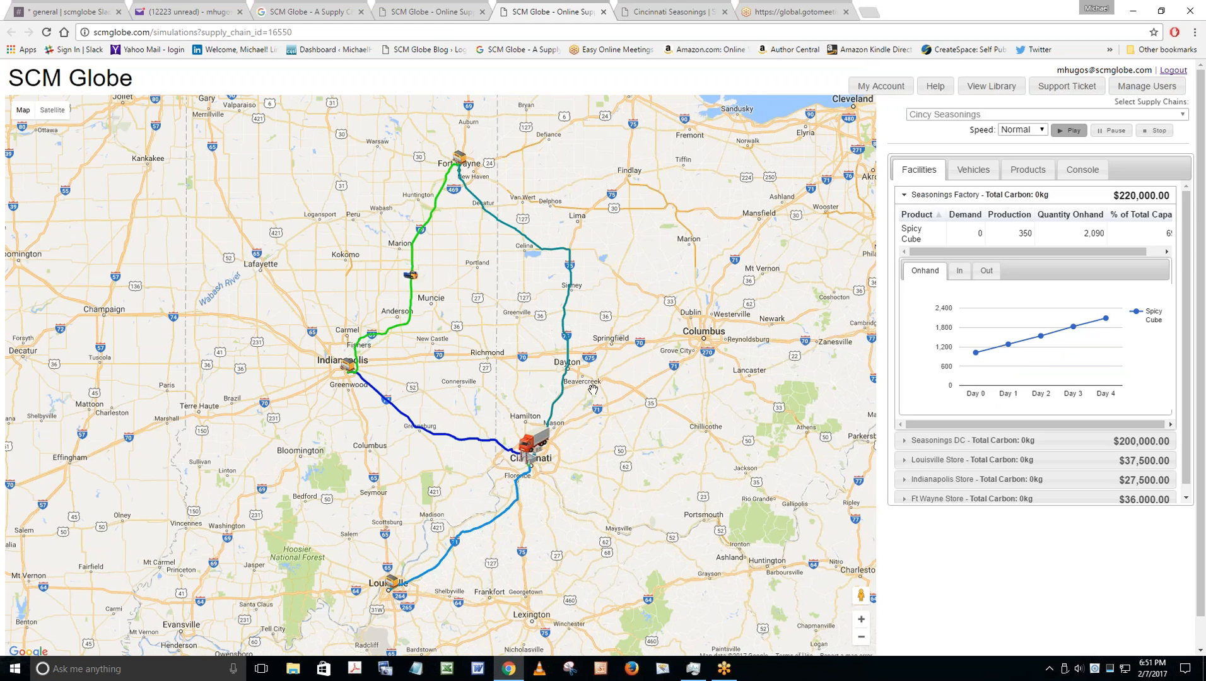
# Examine the on-hand charts of Seasonings DC, Louisville Store and Indianapolis Store, and dismiss the error alert and the Seasonings Factory statistics.
pyautogui.click(962, 441)
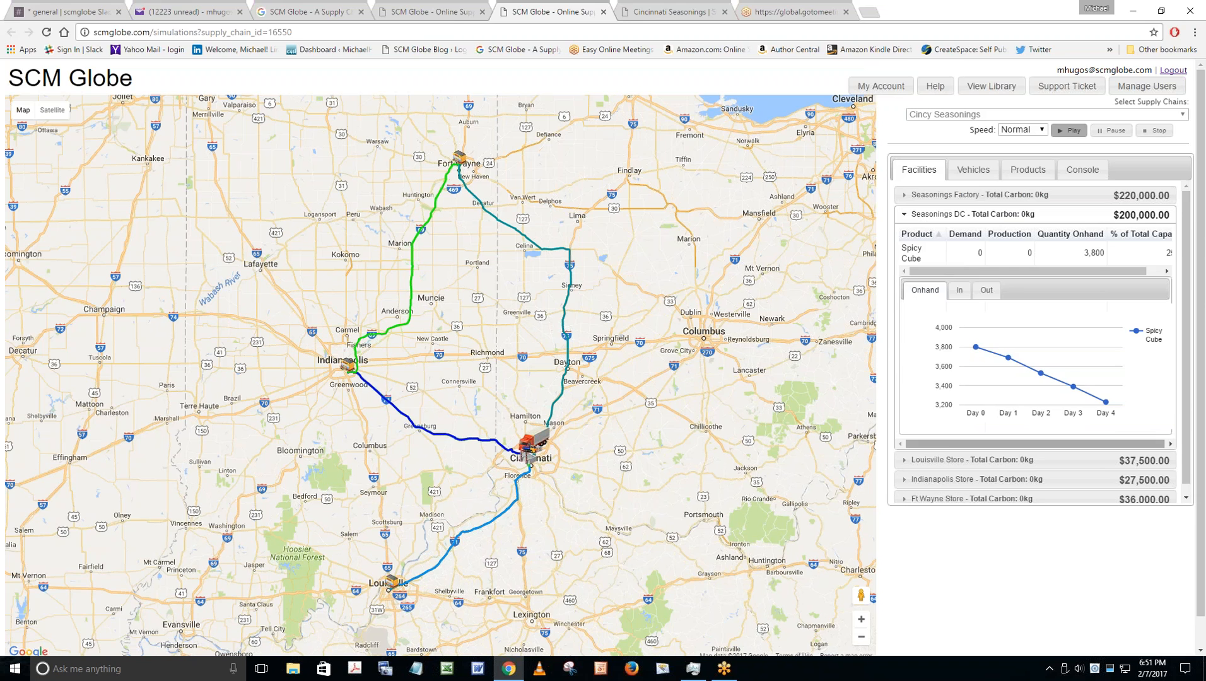
pyautogui.click(943, 459)
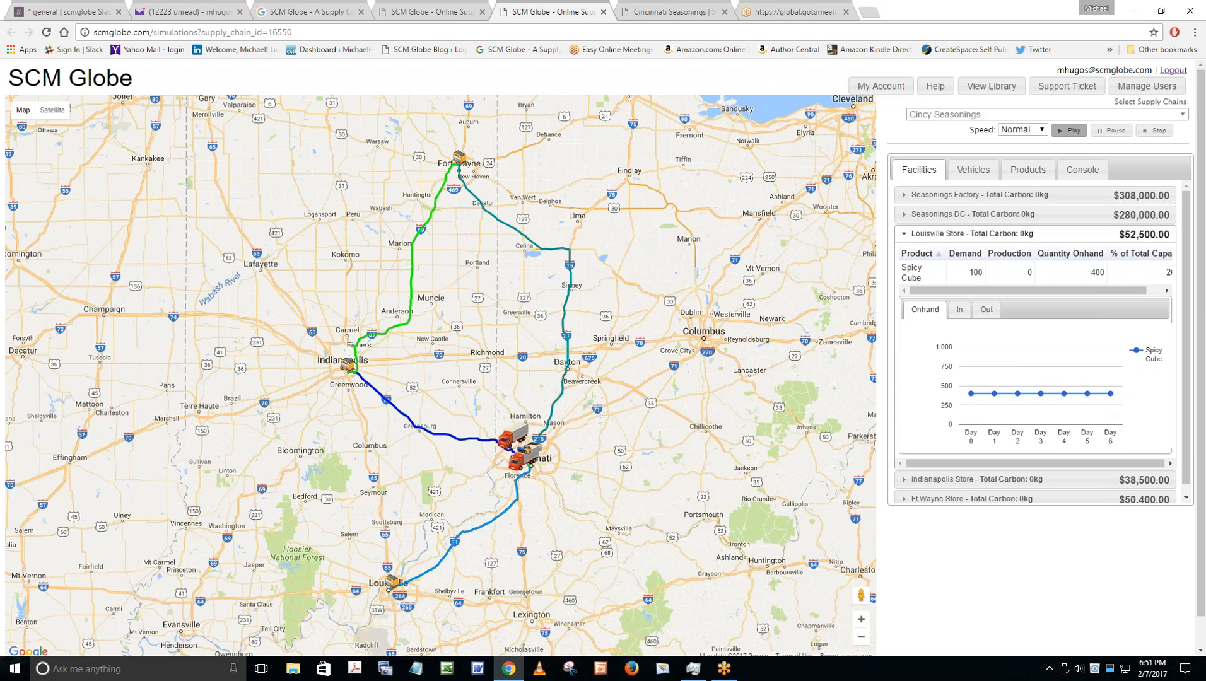
pyautogui.click(946, 479)
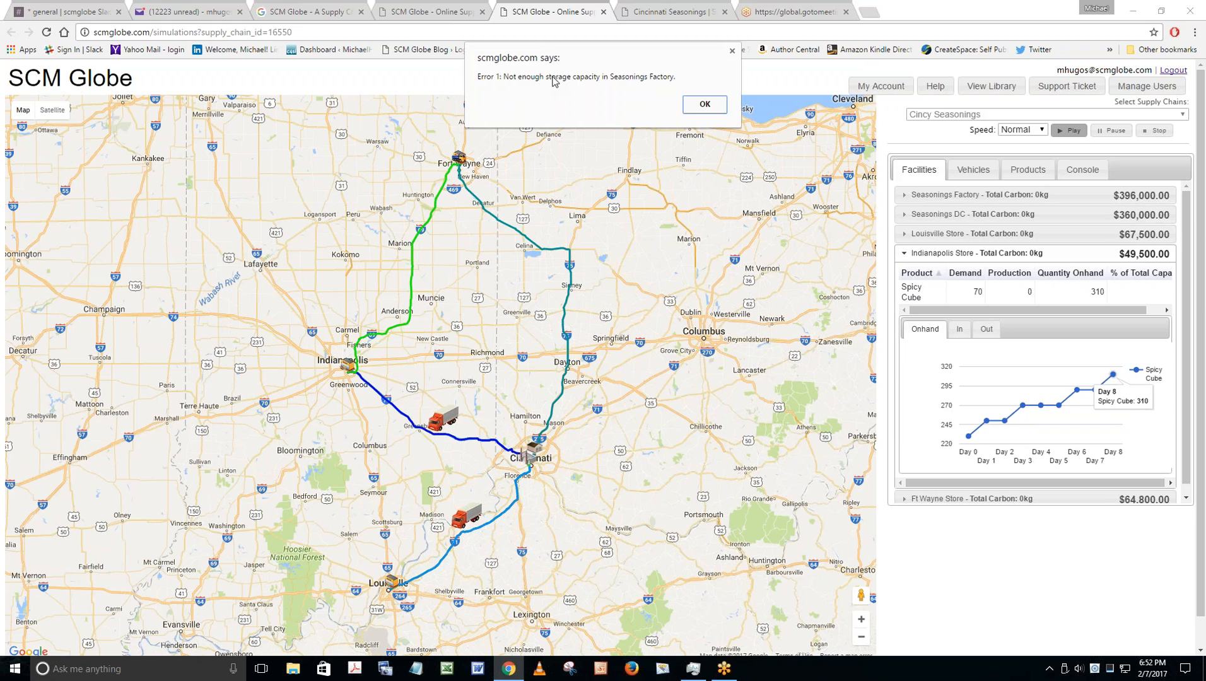
pyautogui.click(705, 106)
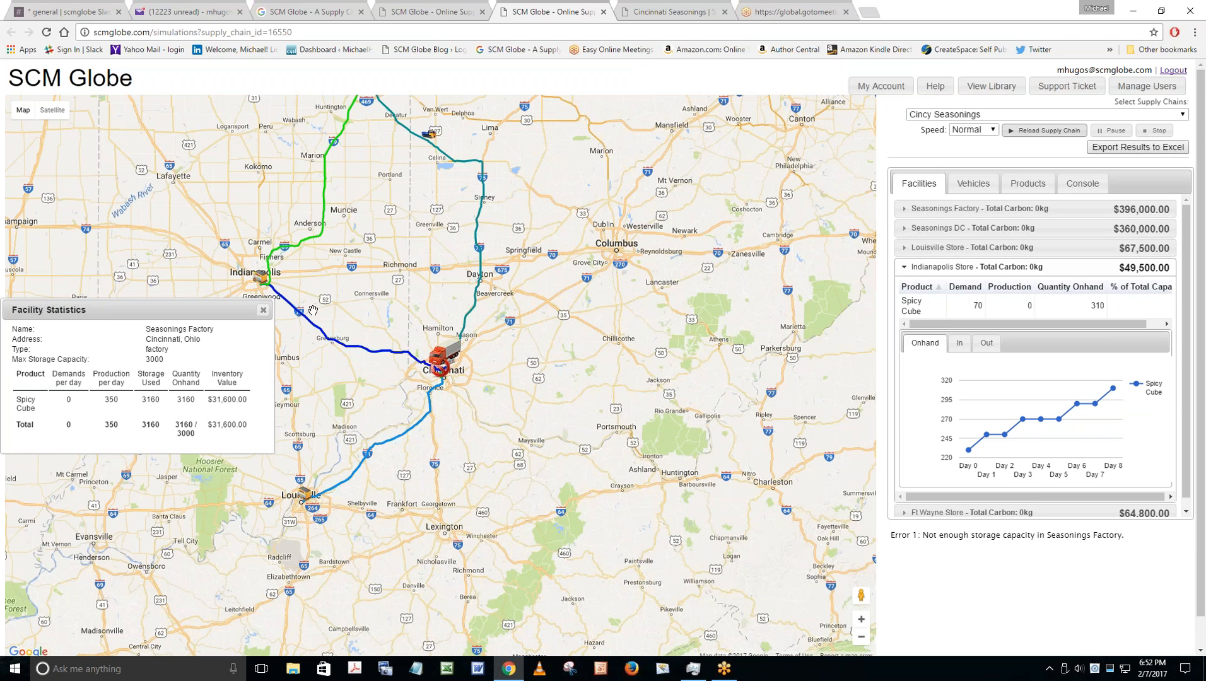
pyautogui.click(262, 313)
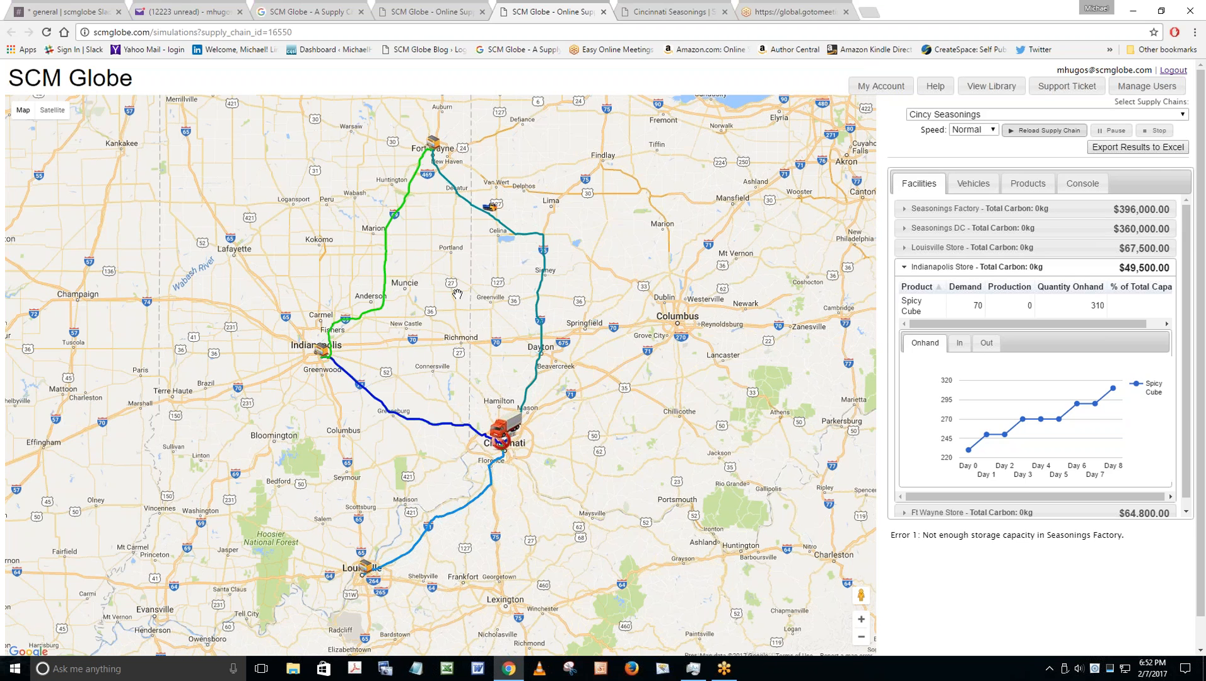
# Review the delivery network on the map, the error message on Seasonings Factory's storage capacity, and the facilities around Cincinnati.
pyautogui.moveTo(463, 295); pyautogui.dragTo(495, 296)
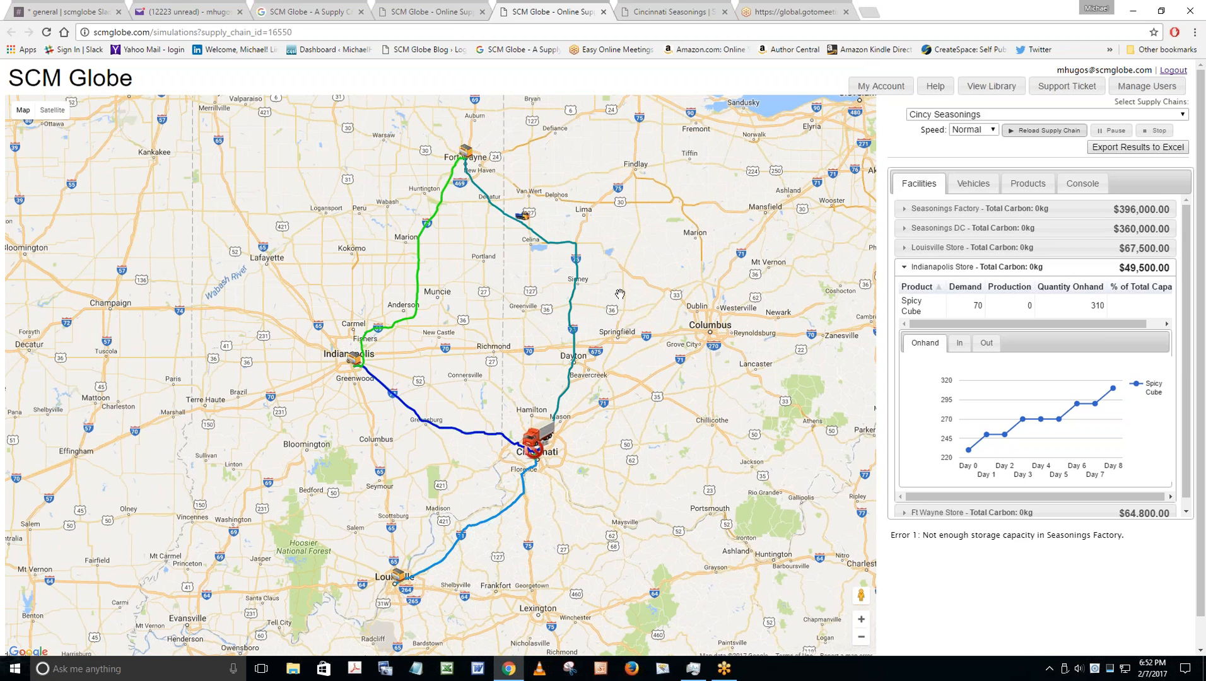
pyautogui.moveTo(604, 363)
pyautogui.mouseDown()
pyautogui.moveTo(598, 376)
pyautogui.moveTo(606, 343)
pyautogui.mouseUp()
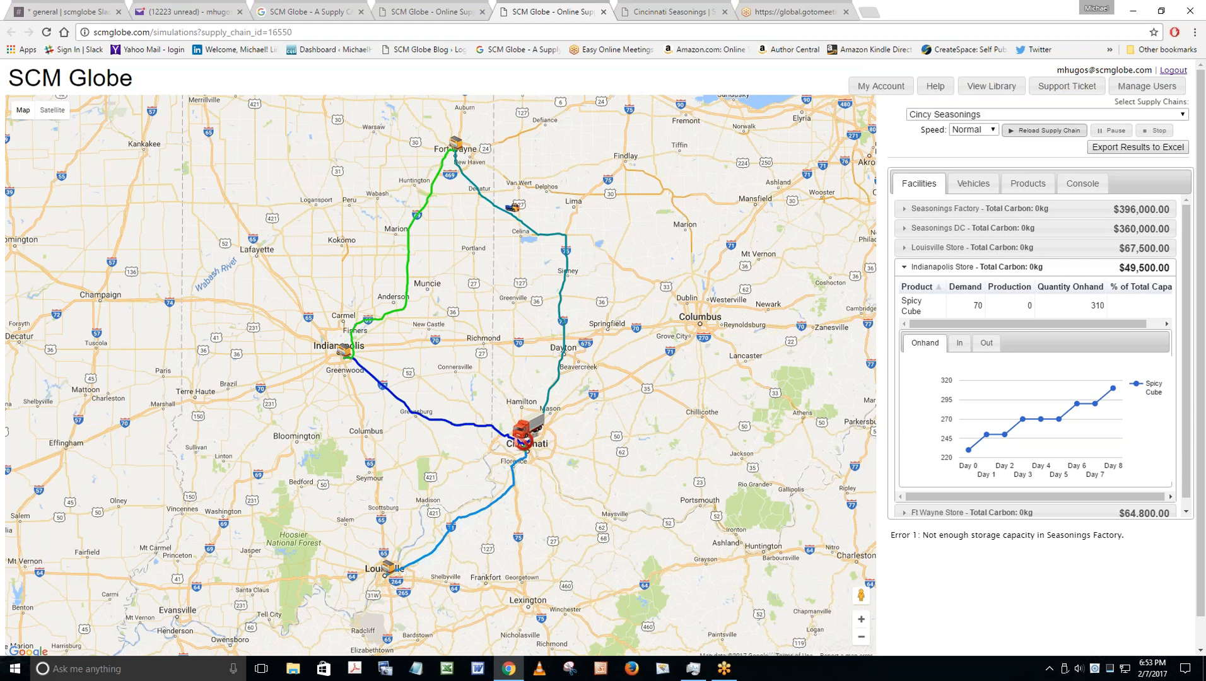
pyautogui.moveTo(507, 226); pyautogui.dragTo(522, 239)
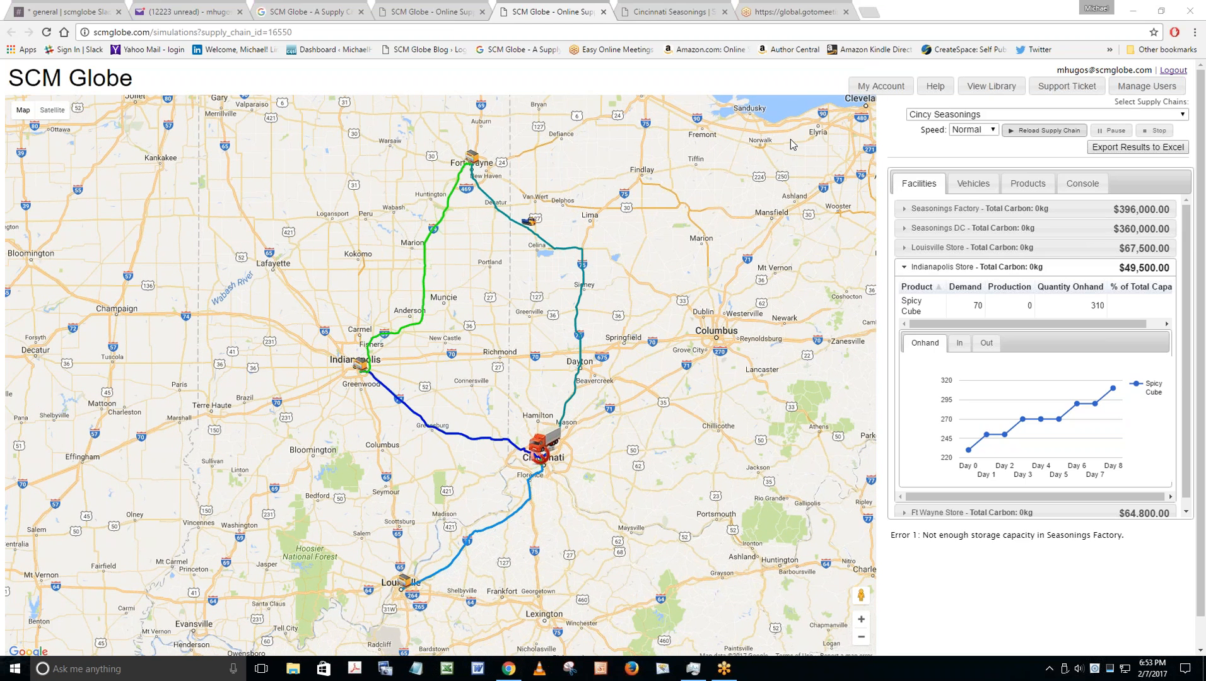
pyautogui.moveTo(1107, 399)
pyautogui.moveTo(1060, 420)
pyautogui.moveTo(939, 535); pyautogui.dragTo(1120, 539)
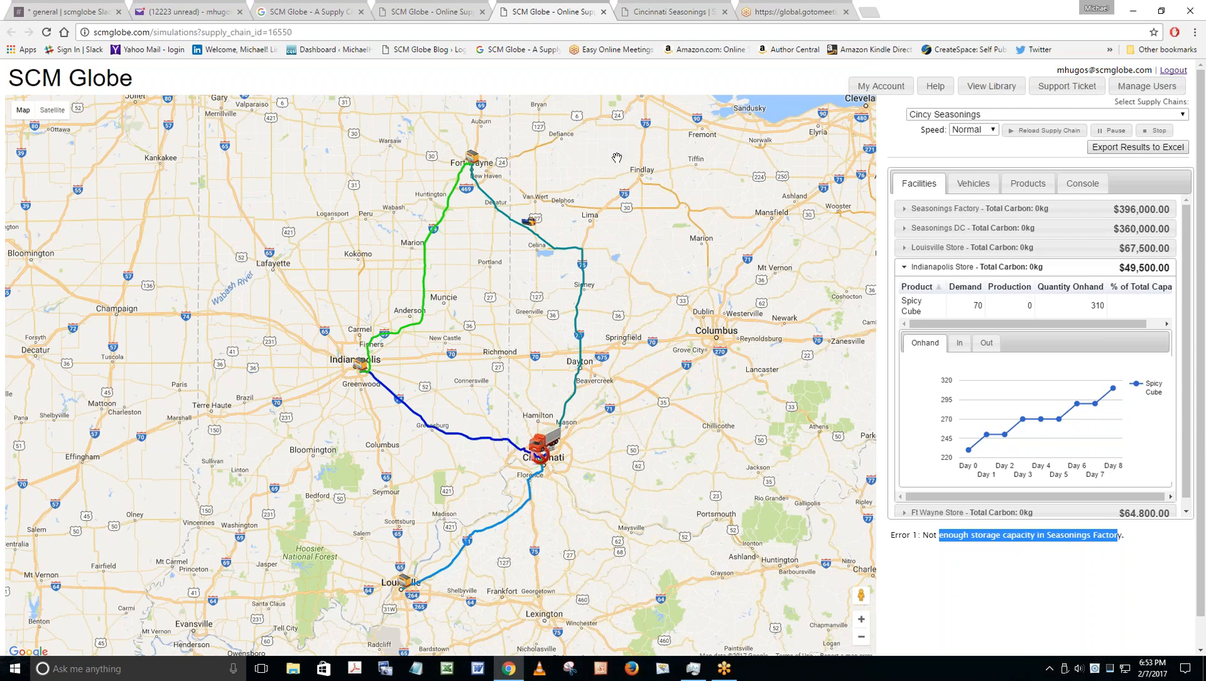
pyautogui.scroll(2, 546, 461)
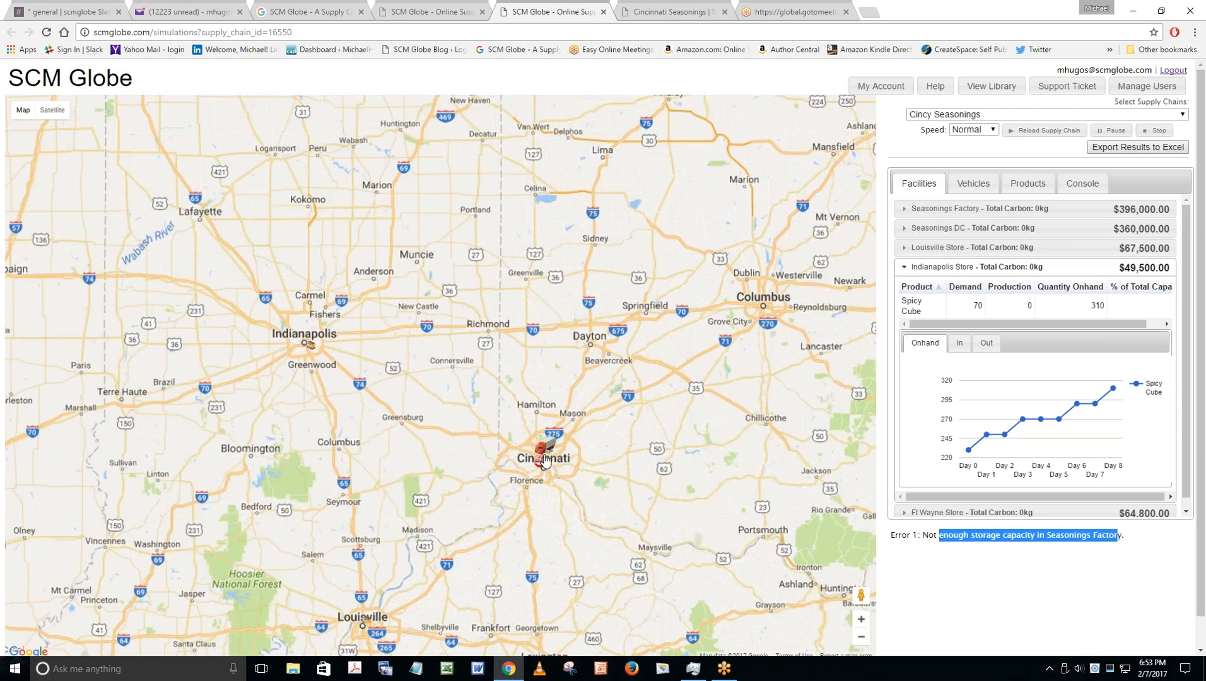
# Export the Cincy Seasonings simulation results to Excel and open the downloaded spreadsheet.
pyautogui.scroll(1, 556, 480)
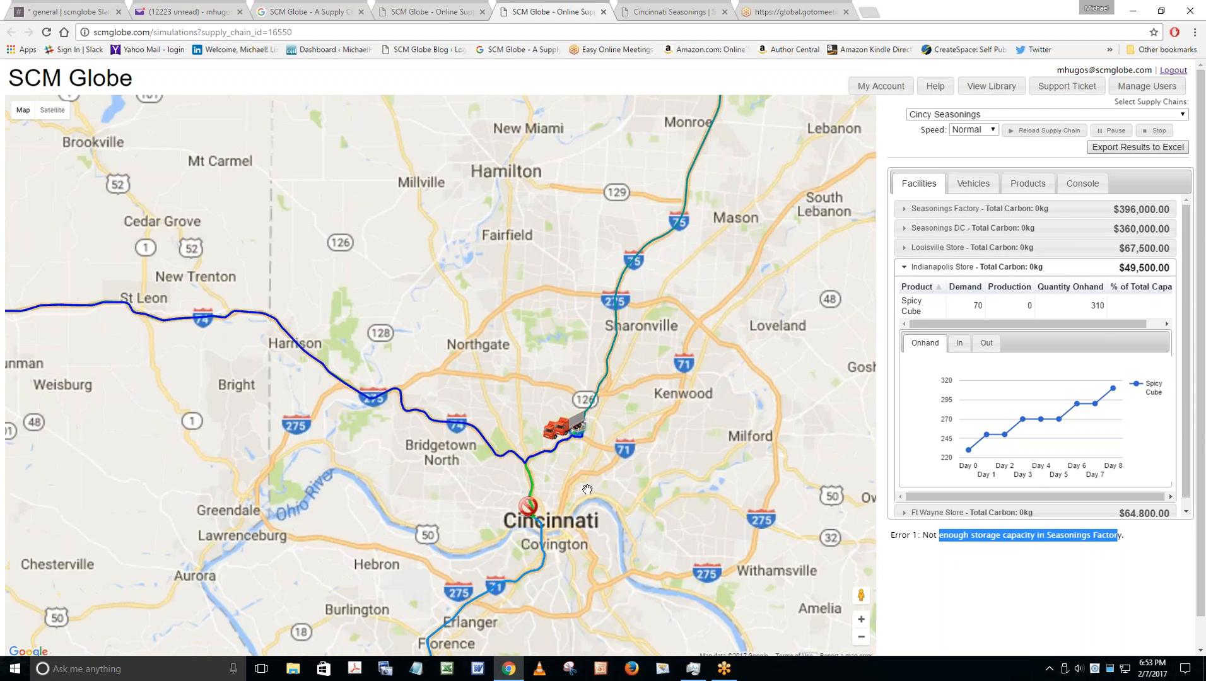
pyautogui.moveTo(557, 481); pyautogui.dragTo(459, 319)
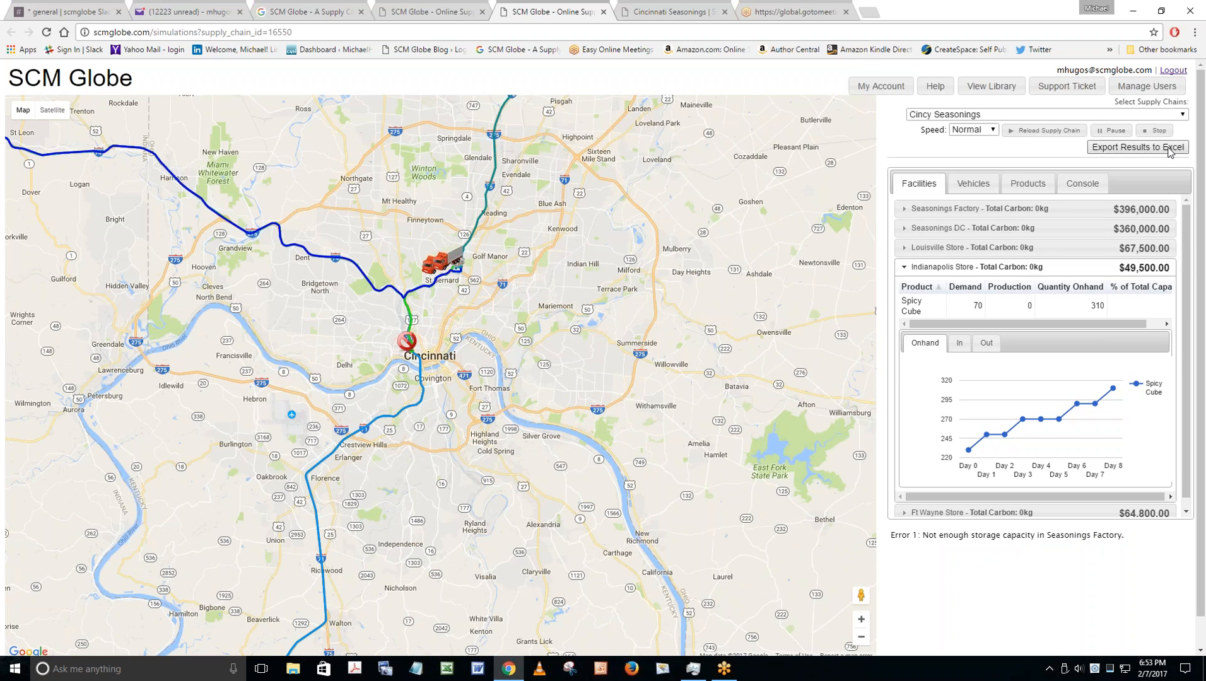
pyautogui.click(1167, 149)
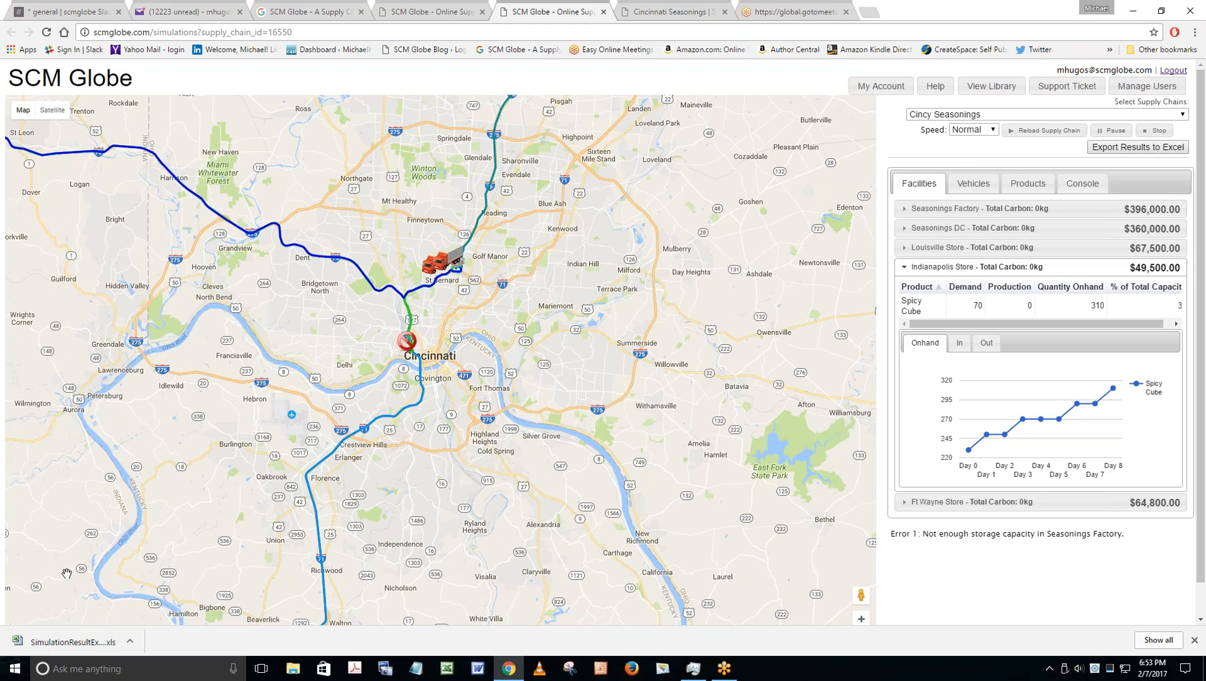
pyautogui.click(44, 643)
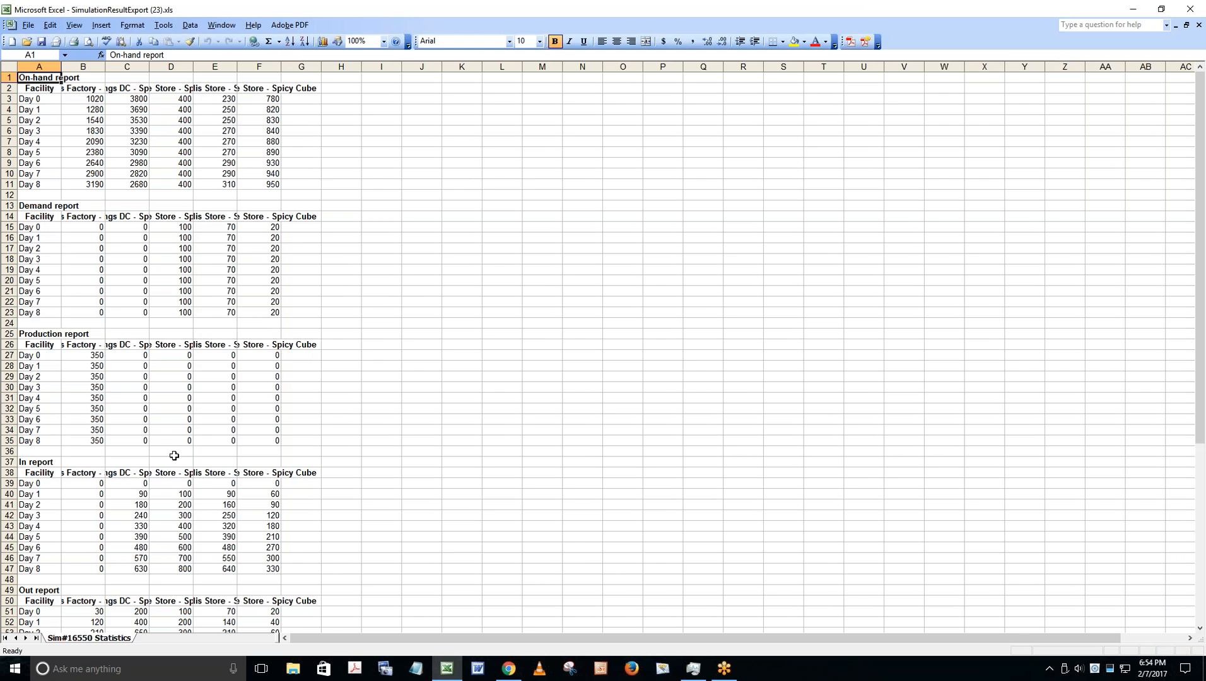
# Fit the width of all columns in the exported spreadsheet to their contents.
pyautogui.click(9, 67)
pyautogui.doubleClick(61, 67)
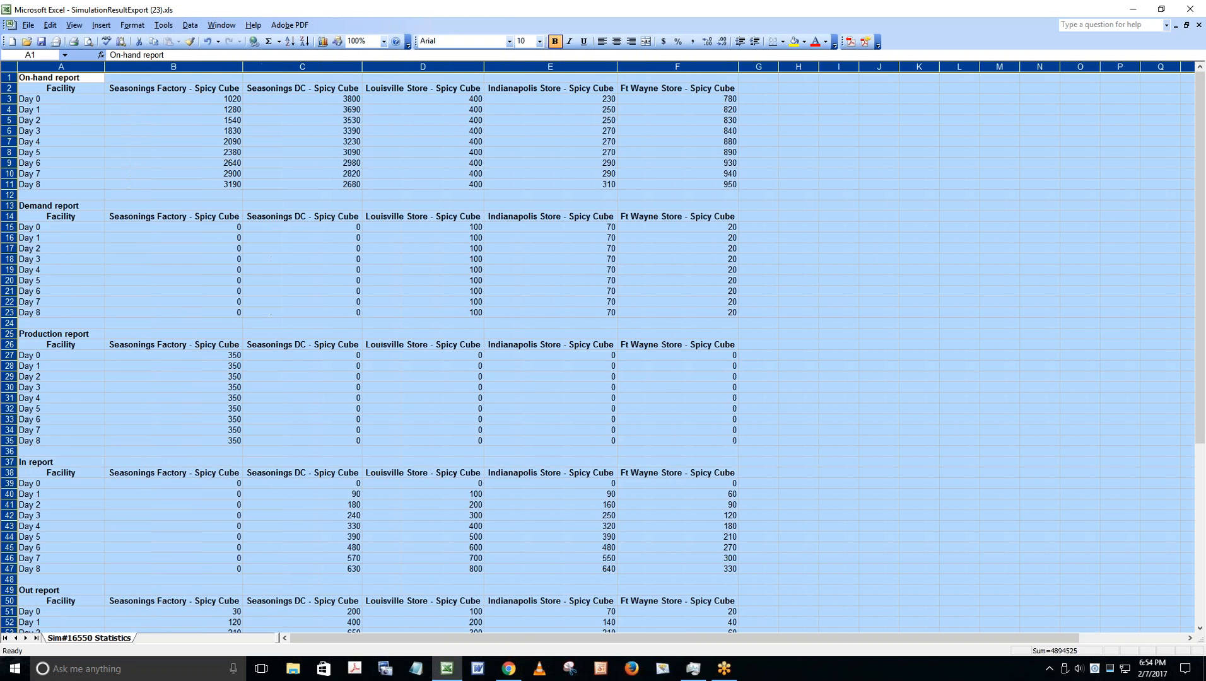
pyautogui.click(77, 105)
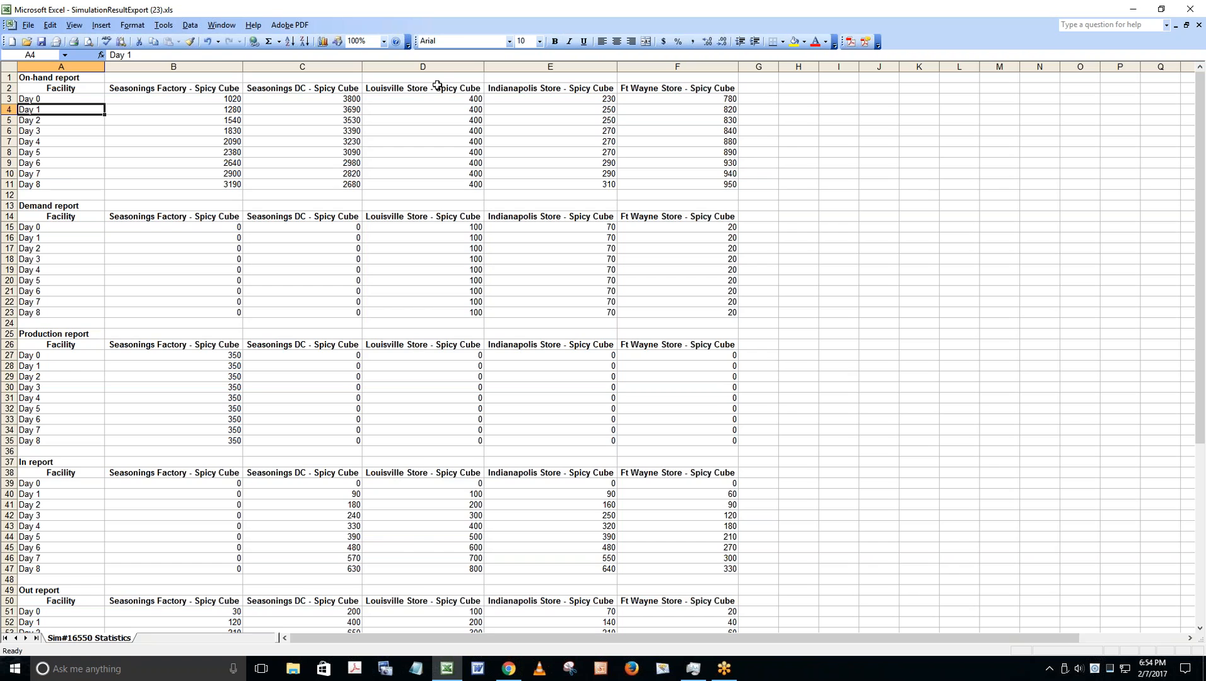
# Examine the on-hand figures per facility and the demand, production, in, out and cost reports, and minimize the spreadsheet.
pyautogui.click(233, 109)
pyautogui.click(338, 125)
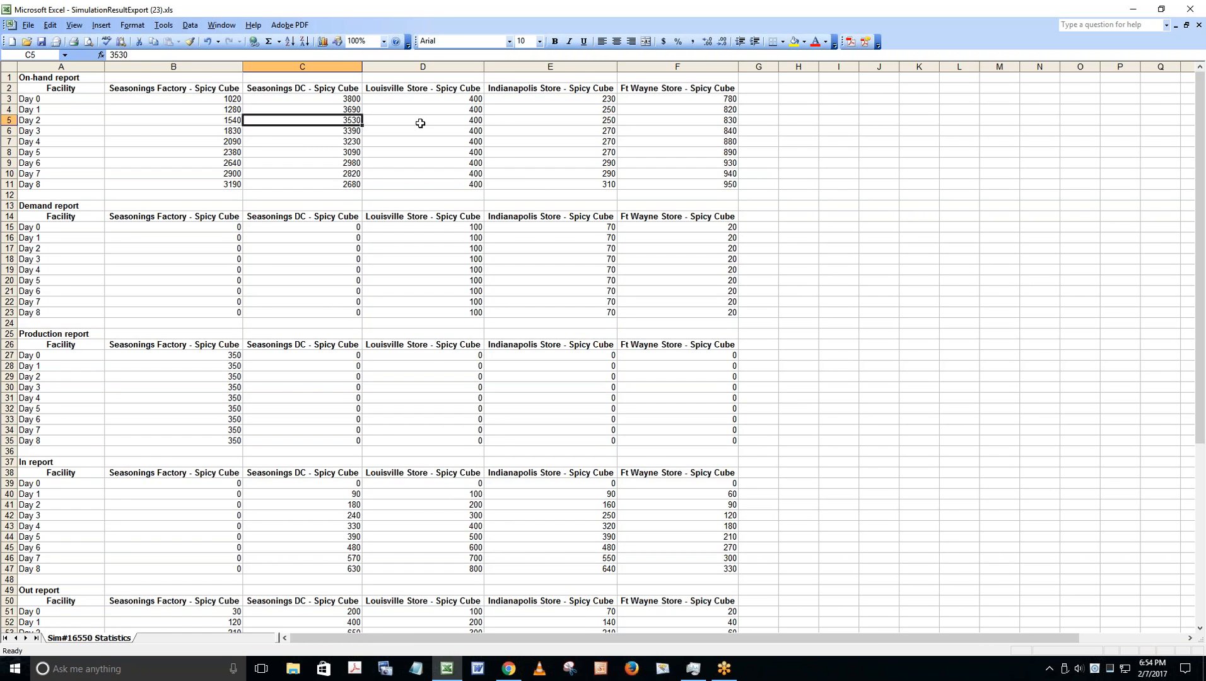
pyautogui.click(479, 130)
pyautogui.click(609, 130)
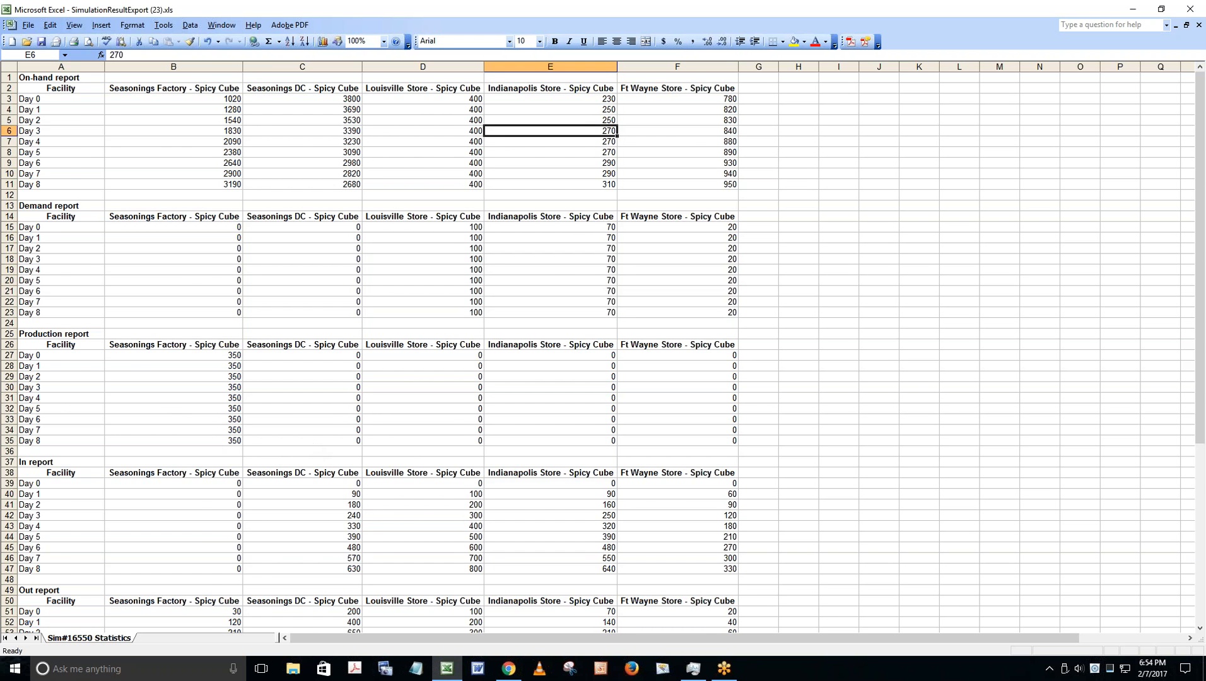
pyautogui.scroll(-2, 309, 444)
pyautogui.scroll(-1, 294, 448)
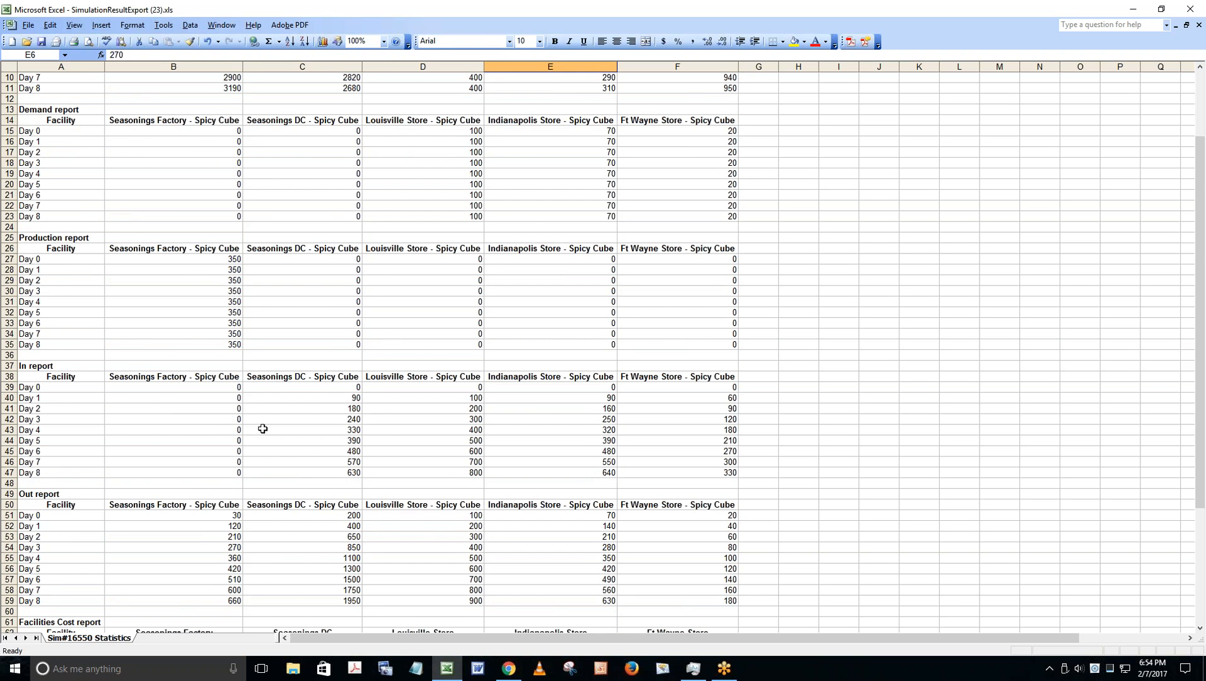
pyautogui.scroll(-3, 160, 396)
pyautogui.scroll(-2, 160, 396)
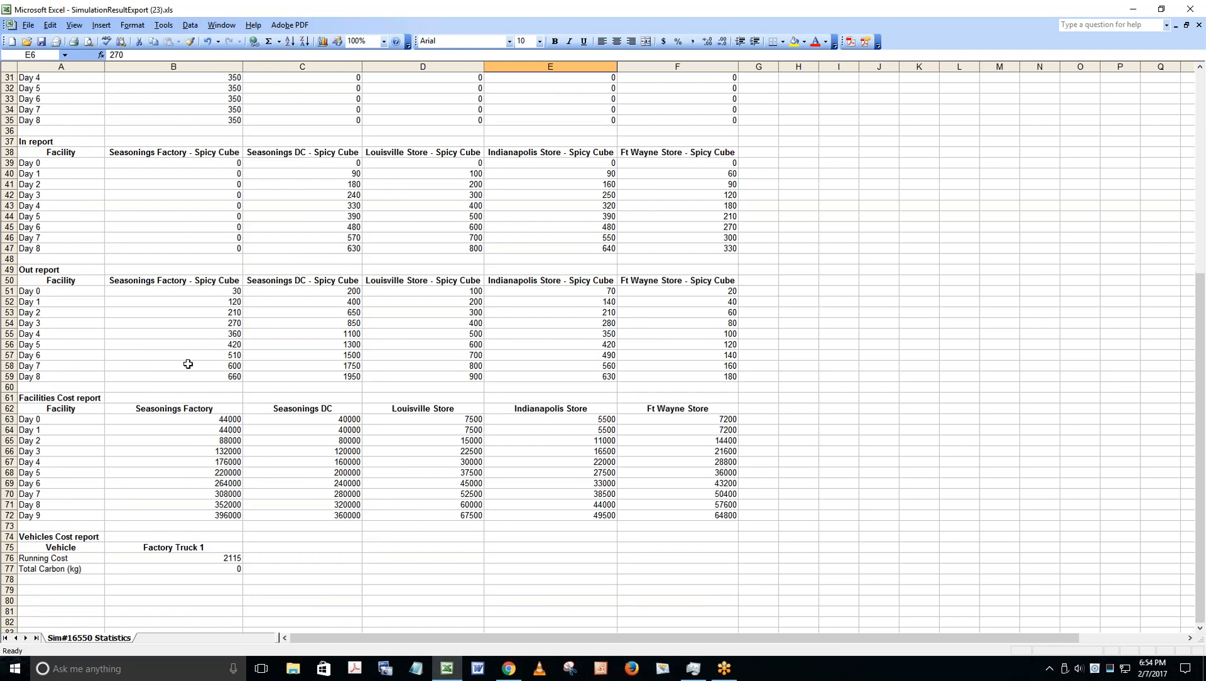
pyautogui.scroll(-1, 188, 364)
pyautogui.scroll(9, 188, 363)
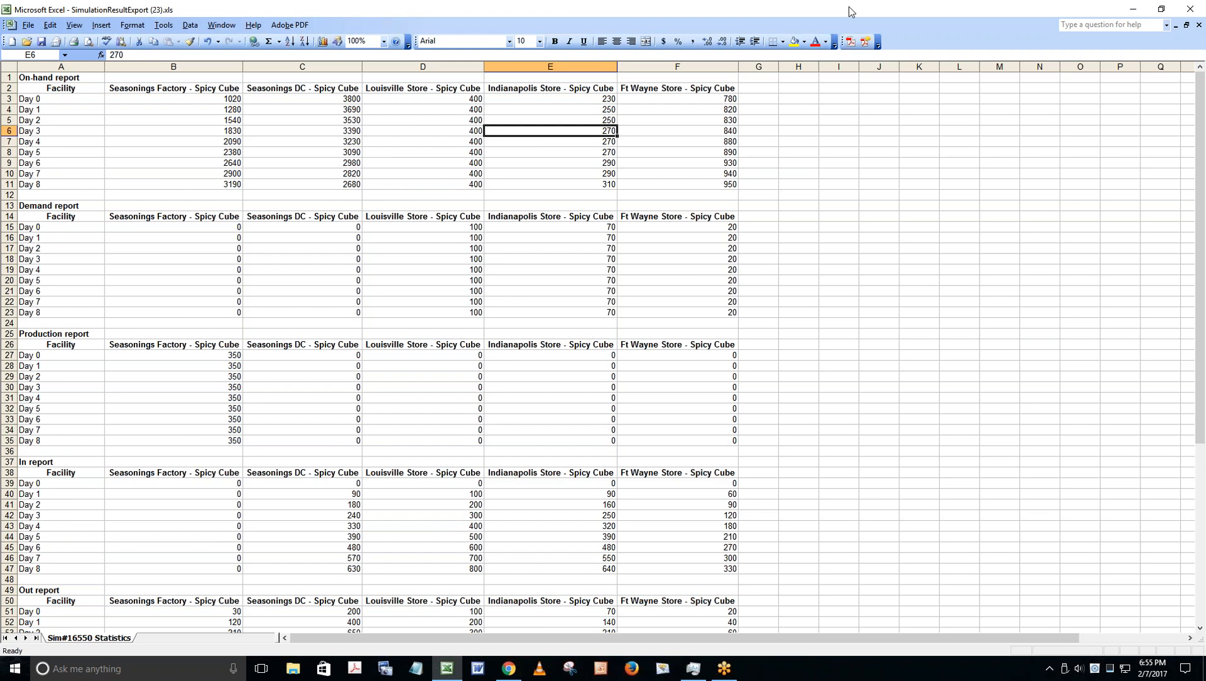
pyautogui.scroll(-1, 851, 11)
pyautogui.scroll(1, 690, 137)
pyautogui.click(1131, 10)
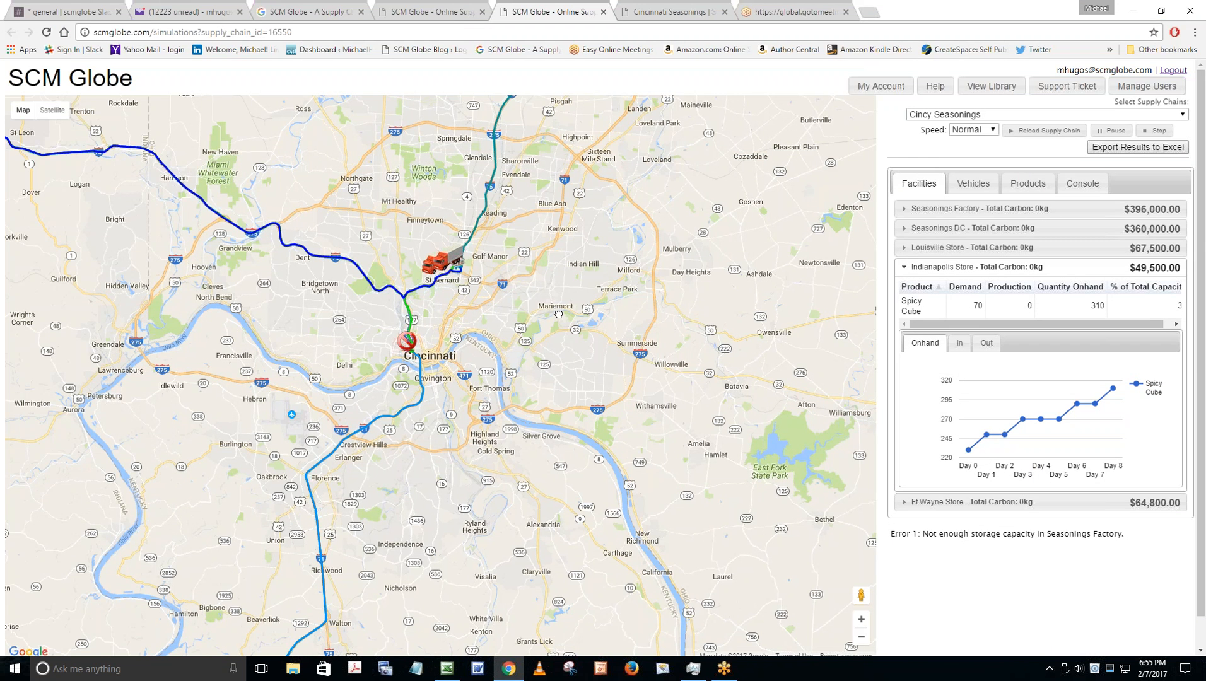
# Switch to the Cincinnati Seasonings case study page and open the user guide's Analyzing Simulation Data page.
pyautogui.moveTo(559, 314)
pyautogui.mouseDown()
pyautogui.moveTo(540, 362)
pyautogui.moveTo(567, 297)
pyautogui.mouseUp()
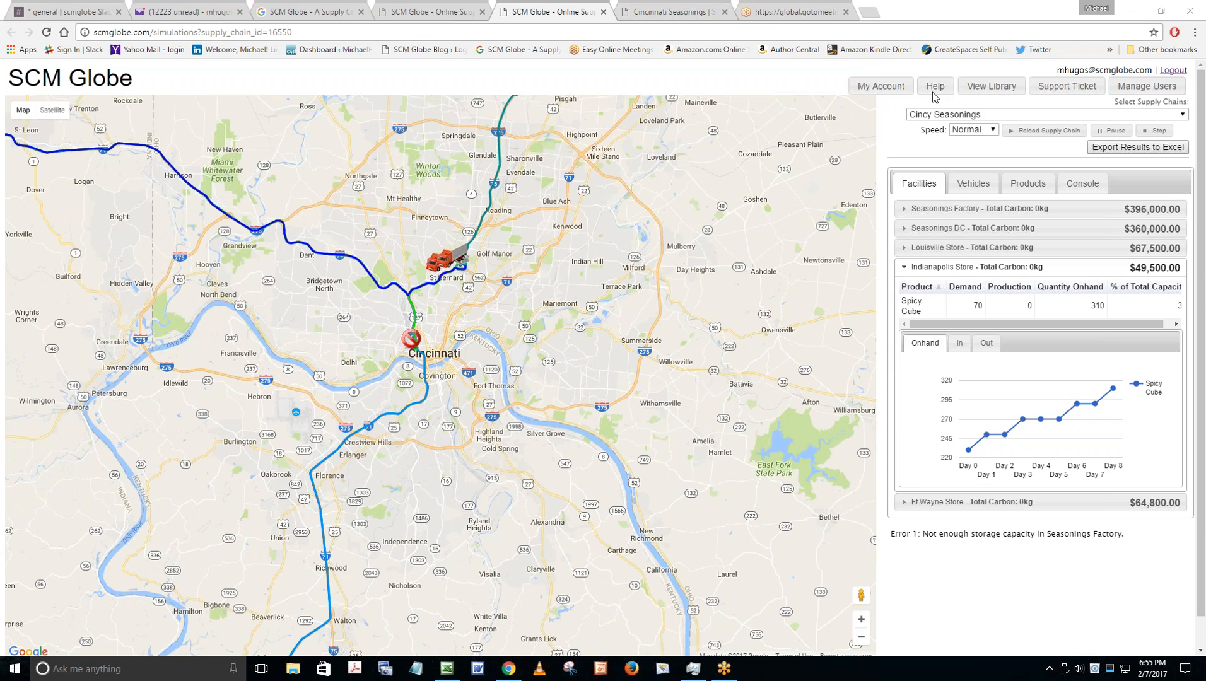
pyautogui.click(679, 14)
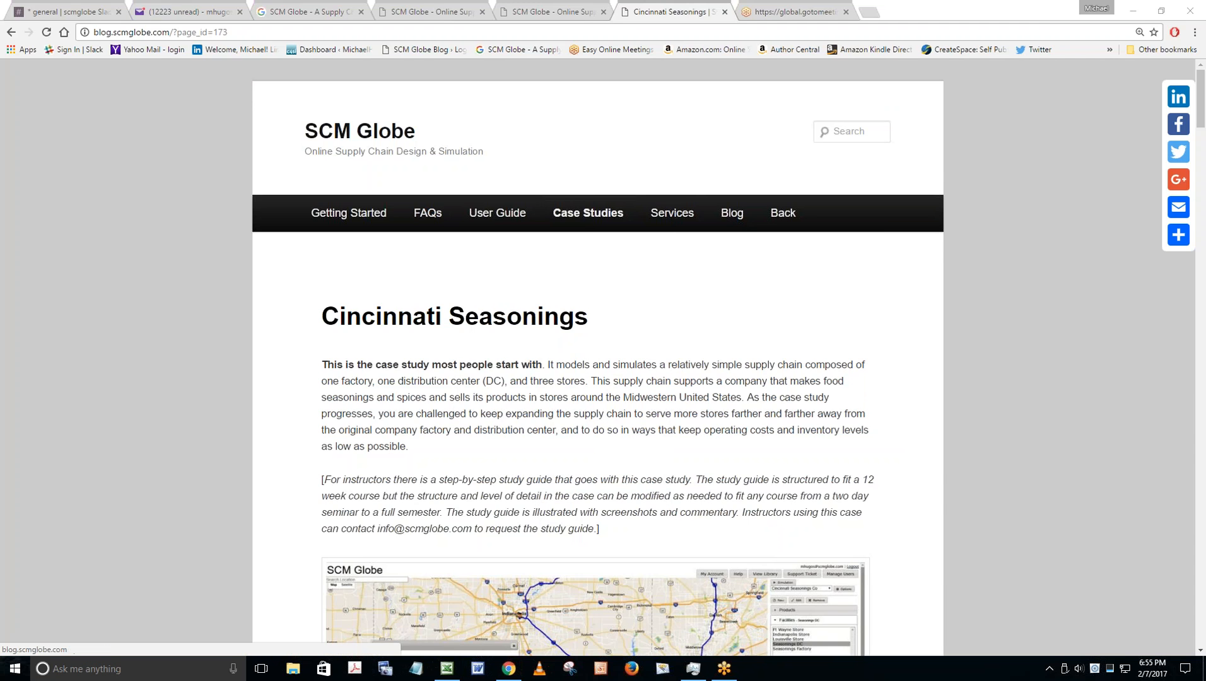
pyautogui.moveTo(497, 213)
pyautogui.moveTo(537, 252)
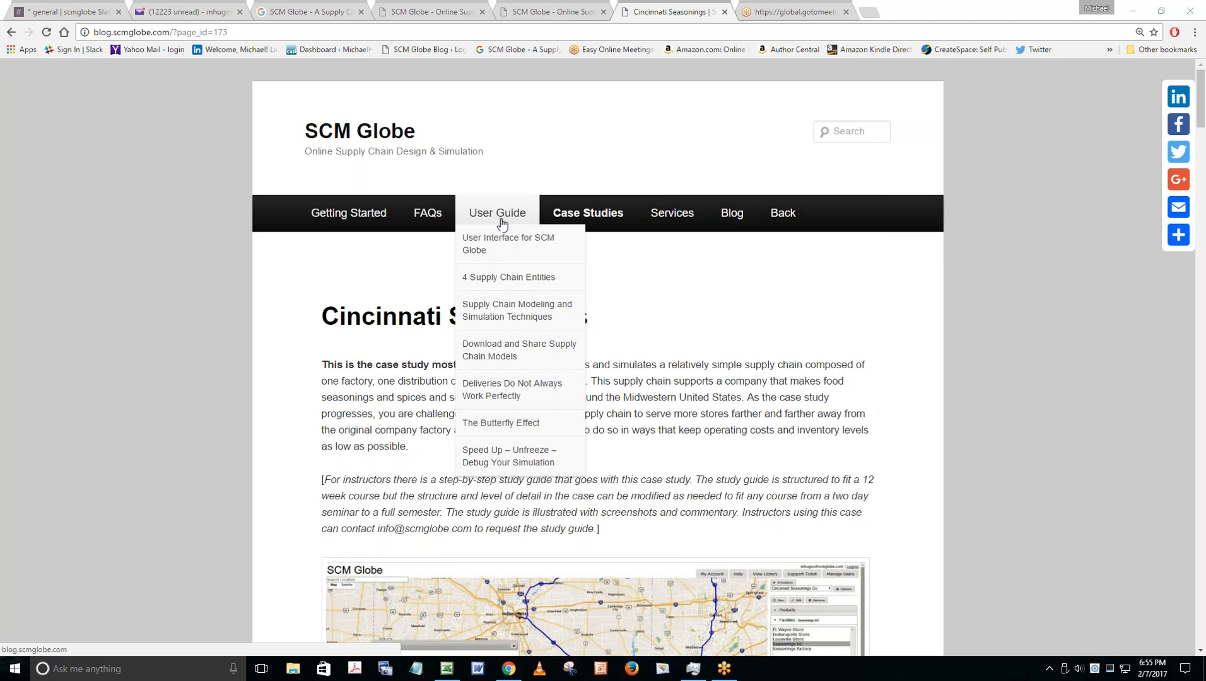
pyautogui.moveTo(500, 310)
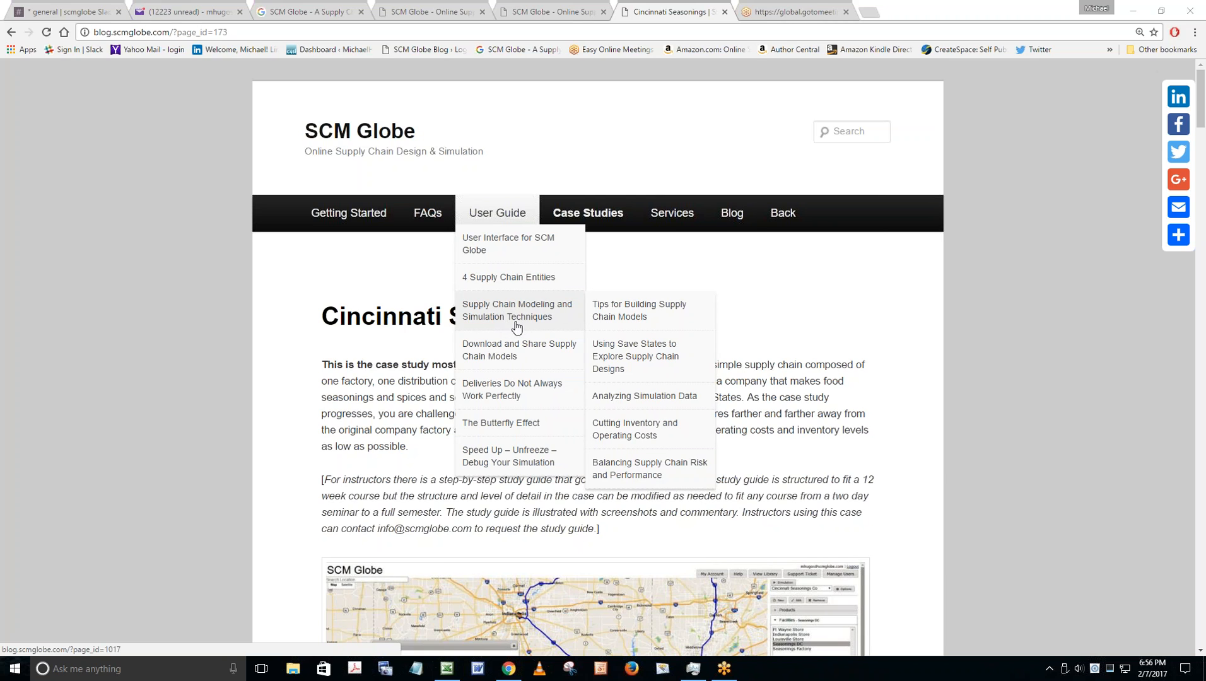
pyautogui.click(640, 399)
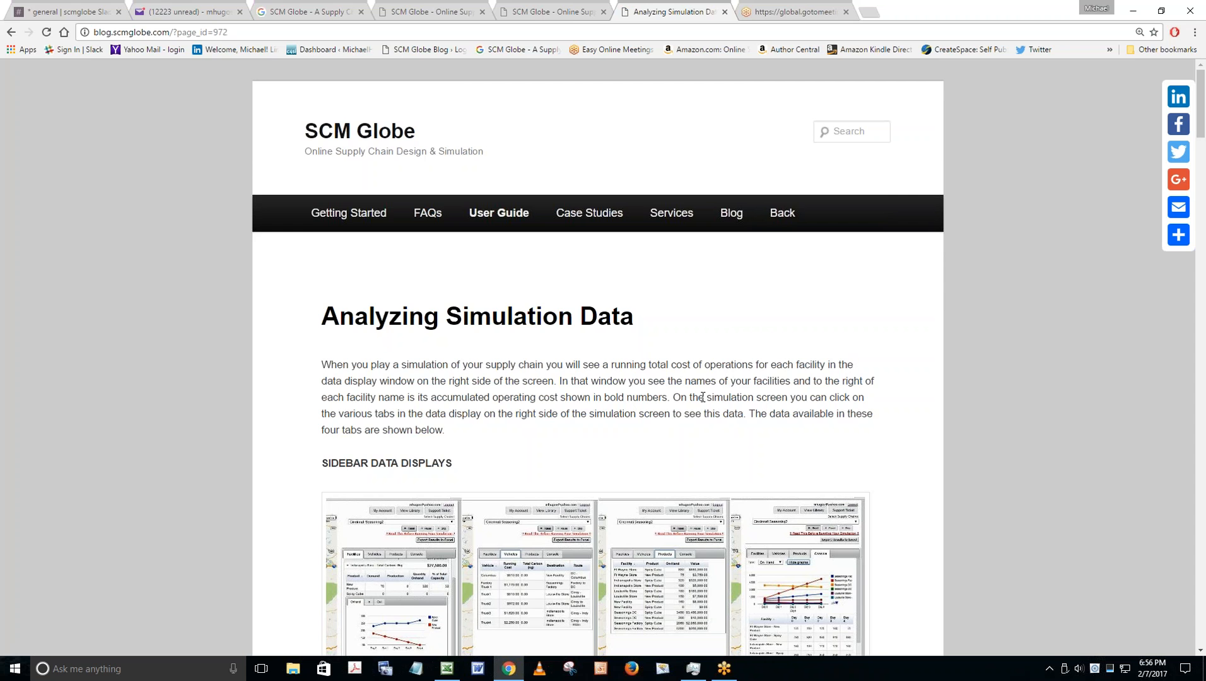
# Examine the enlarged picture of the Facilities, Vehicles, Products and Console data displays, and return to the guide page.
pyautogui.scroll(-1, 702, 397)
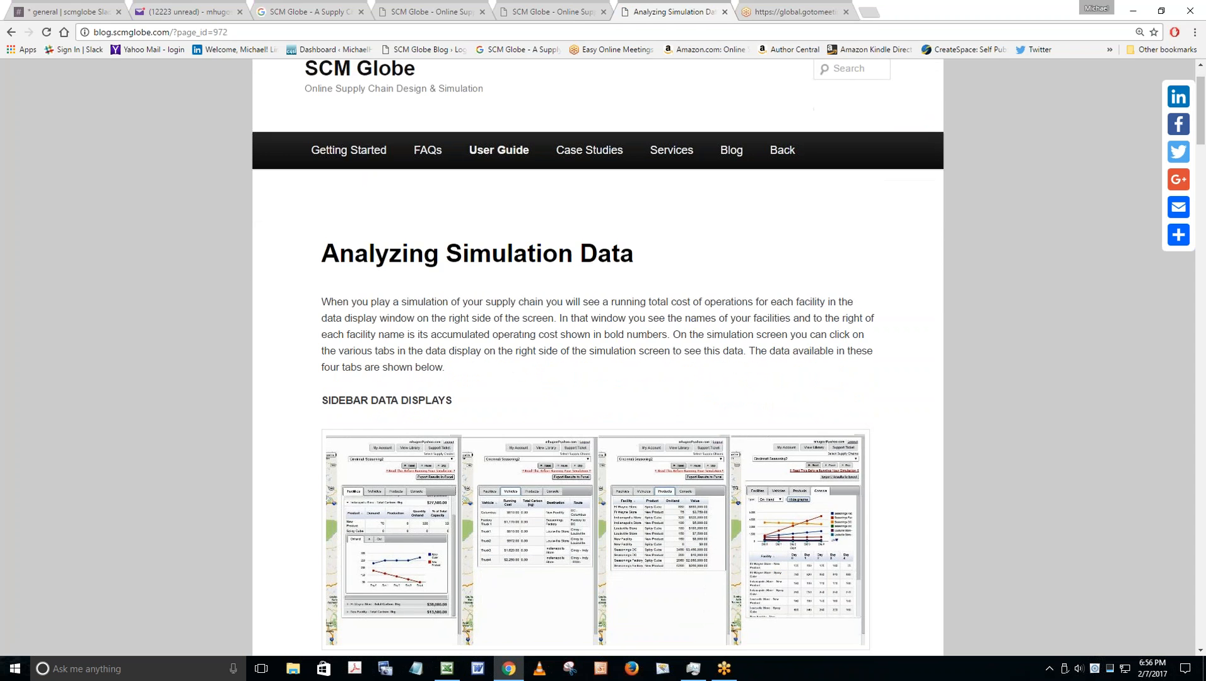
pyautogui.scroll(-4, 702, 397)
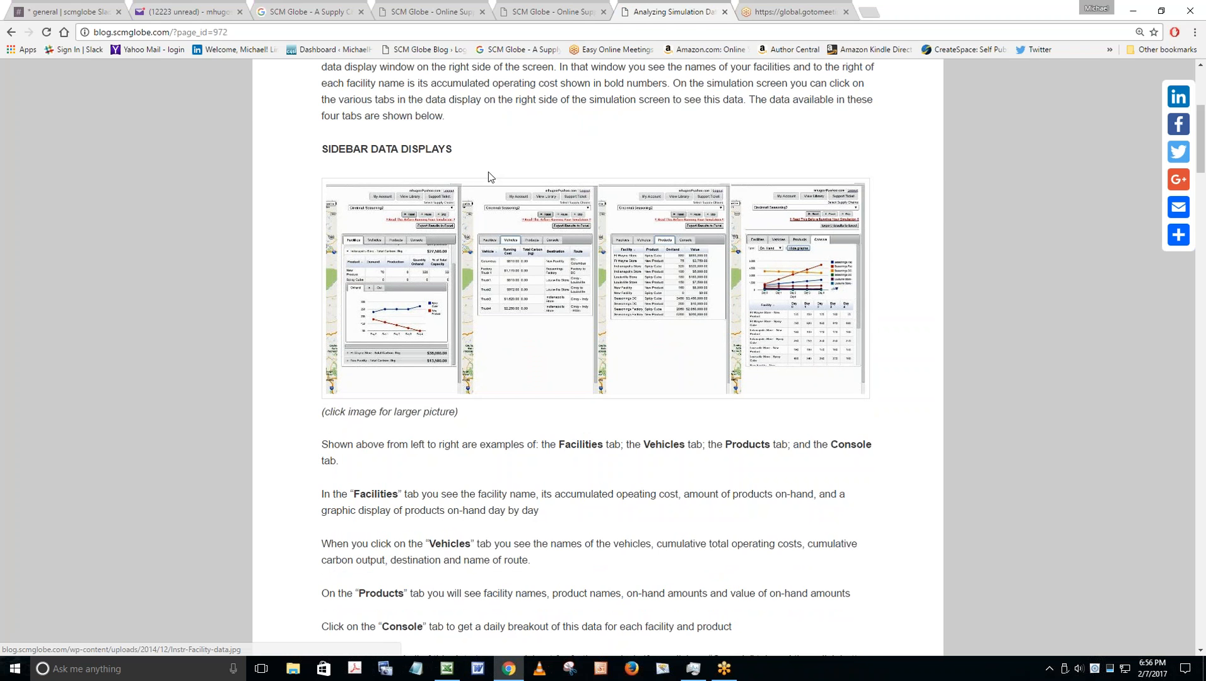
pyautogui.click(515, 277)
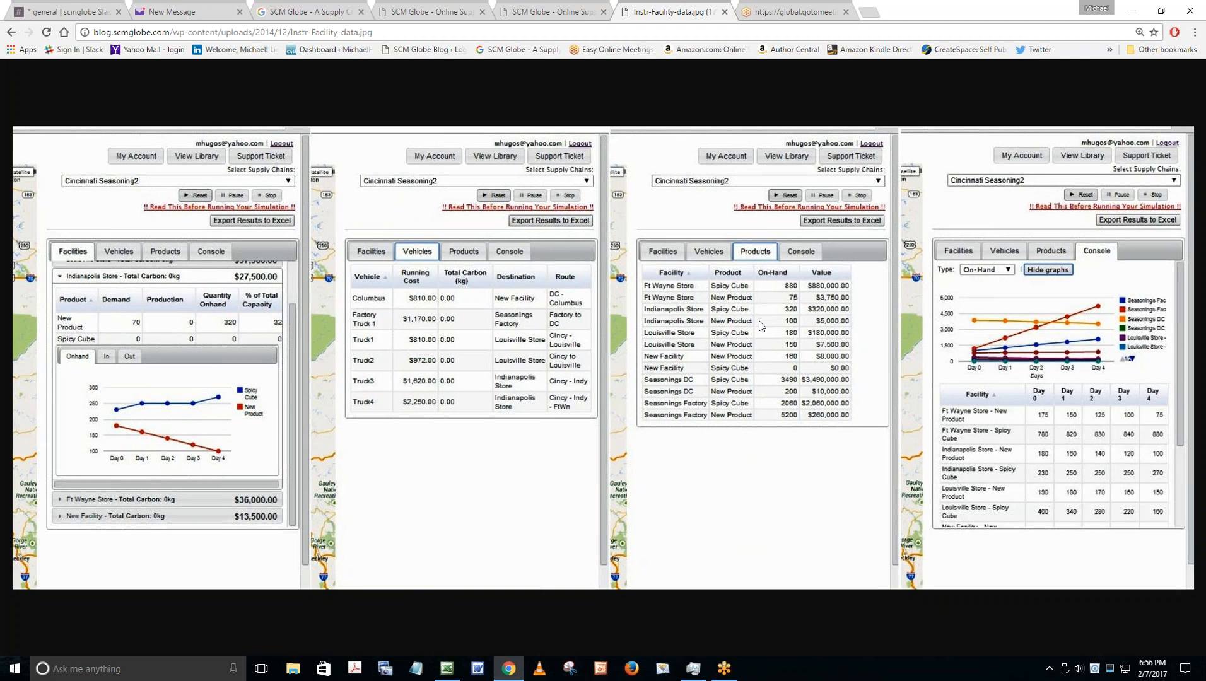
pyautogui.click(11, 32)
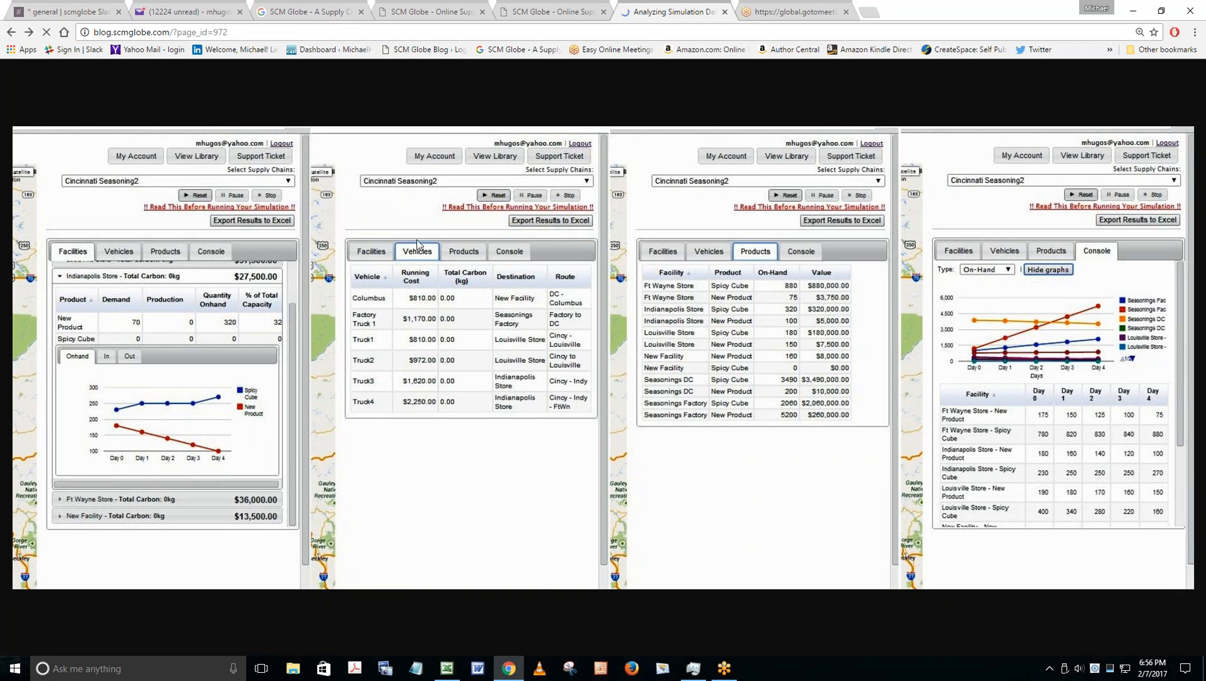
# Examine the enlarged on-hand inventory graph examples and read the guide's tips on interpreting trends and analyzing downloaded data.
pyautogui.scroll(-8, 528, 296)
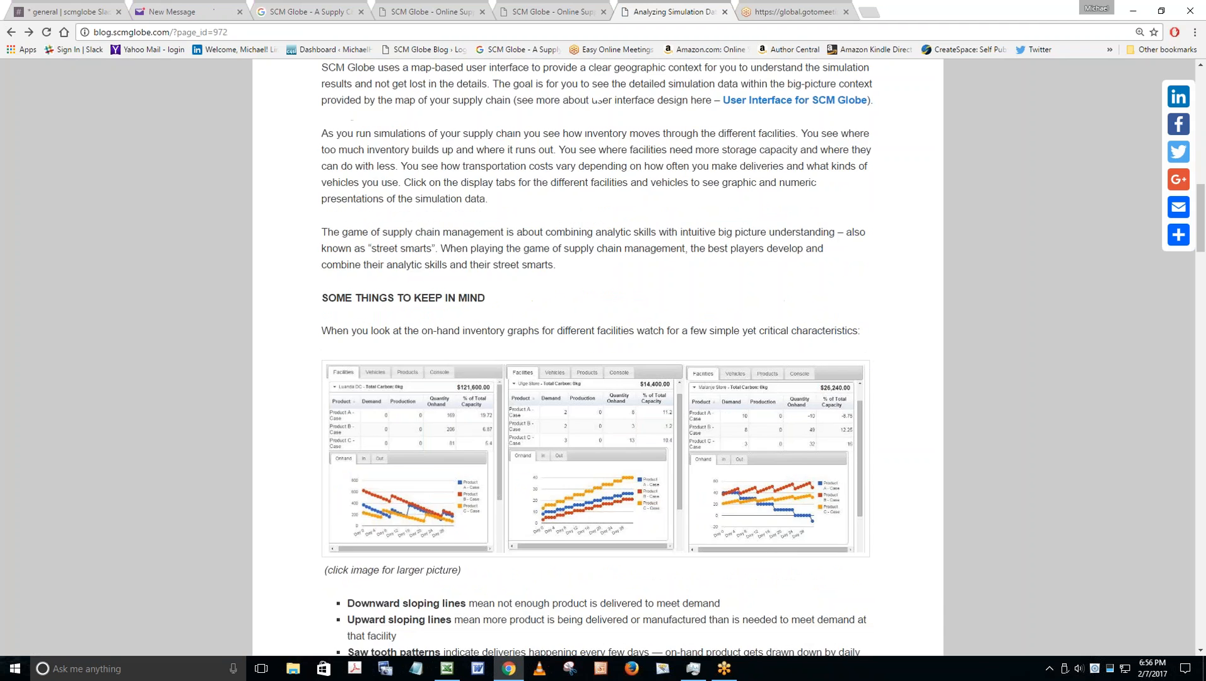
pyautogui.scroll(-3, 573, 290)
pyautogui.click(573, 290)
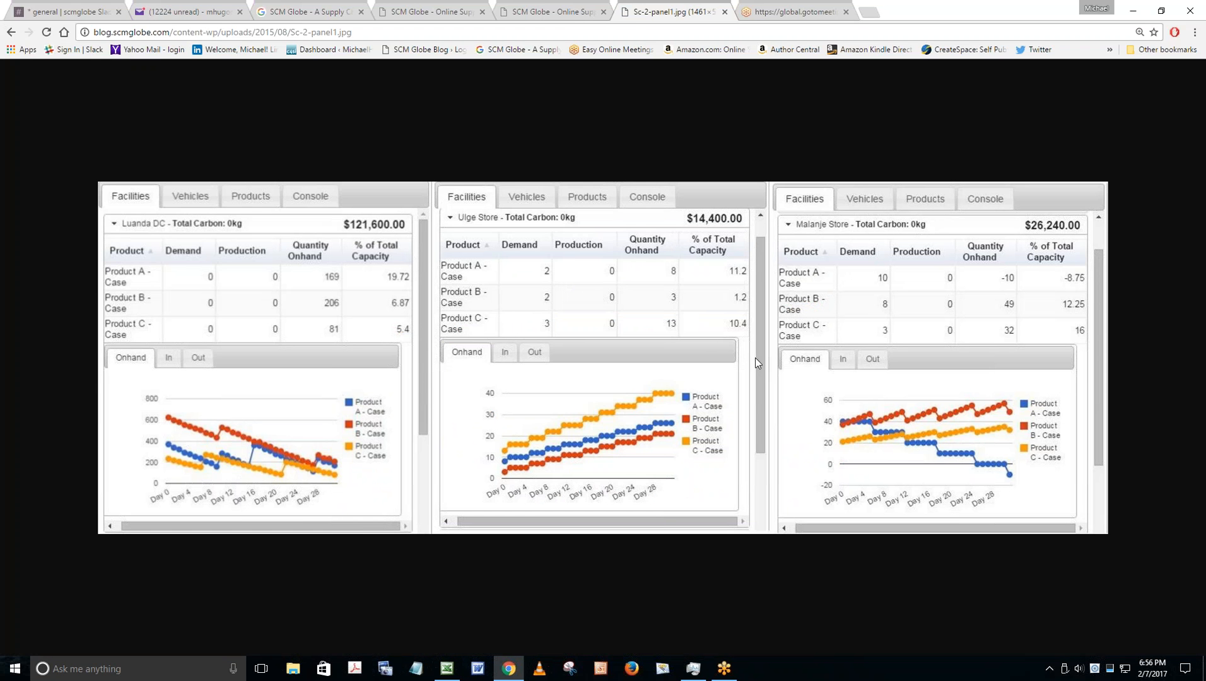
pyautogui.click(8, 34)
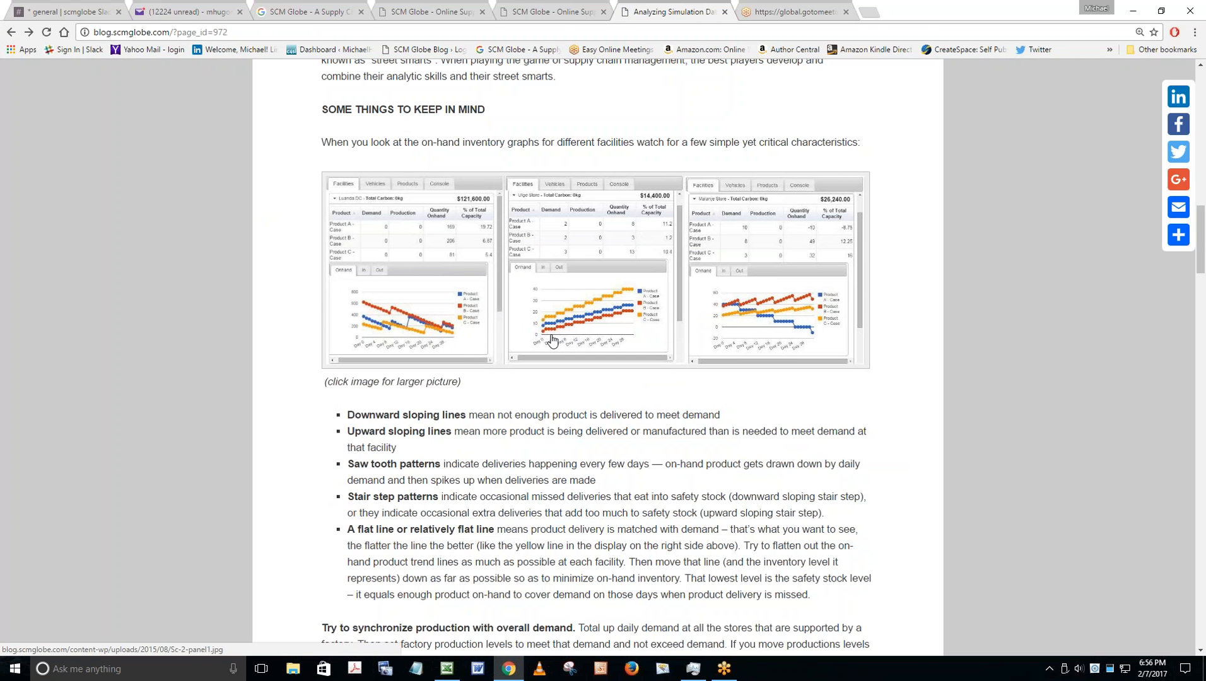
pyautogui.scroll(-1, 619, 305)
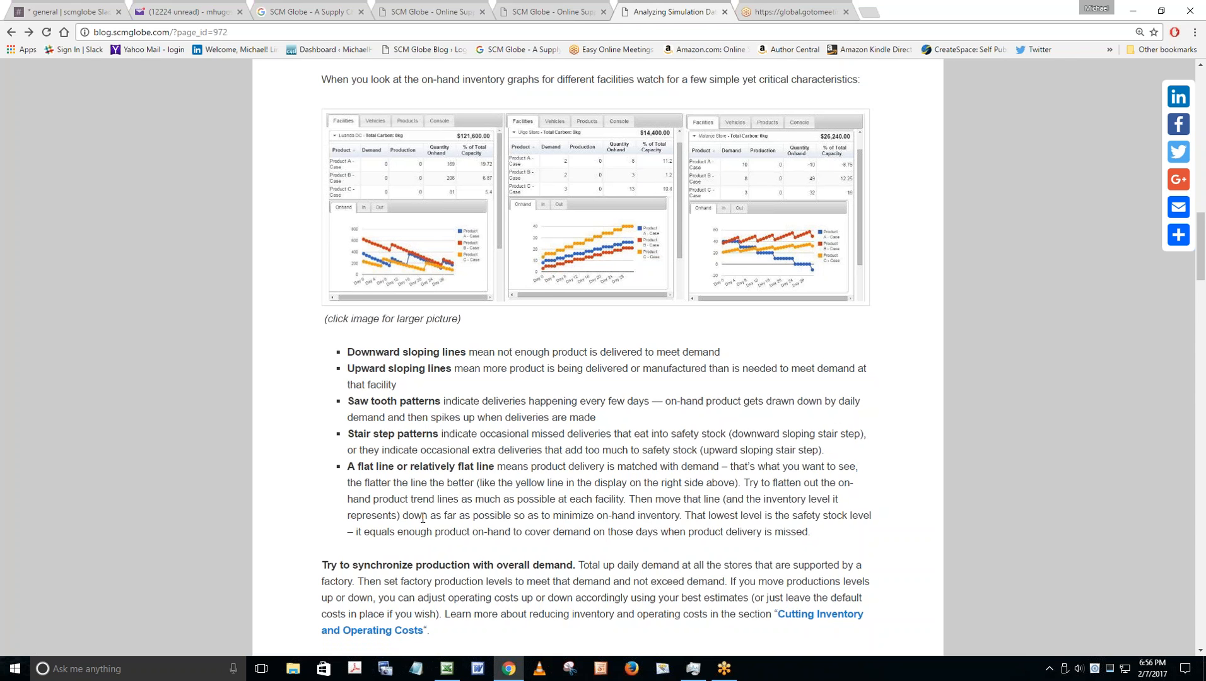
pyautogui.scroll(-5, 422, 517)
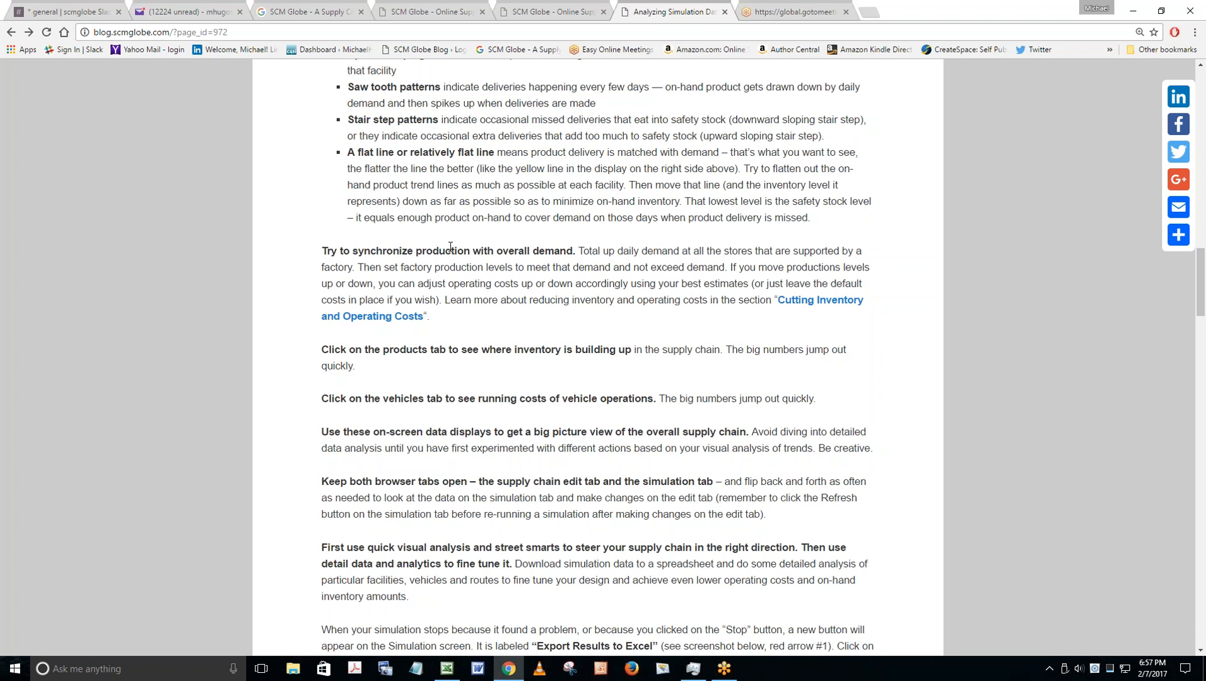
pyautogui.scroll(-2, 455, 249)
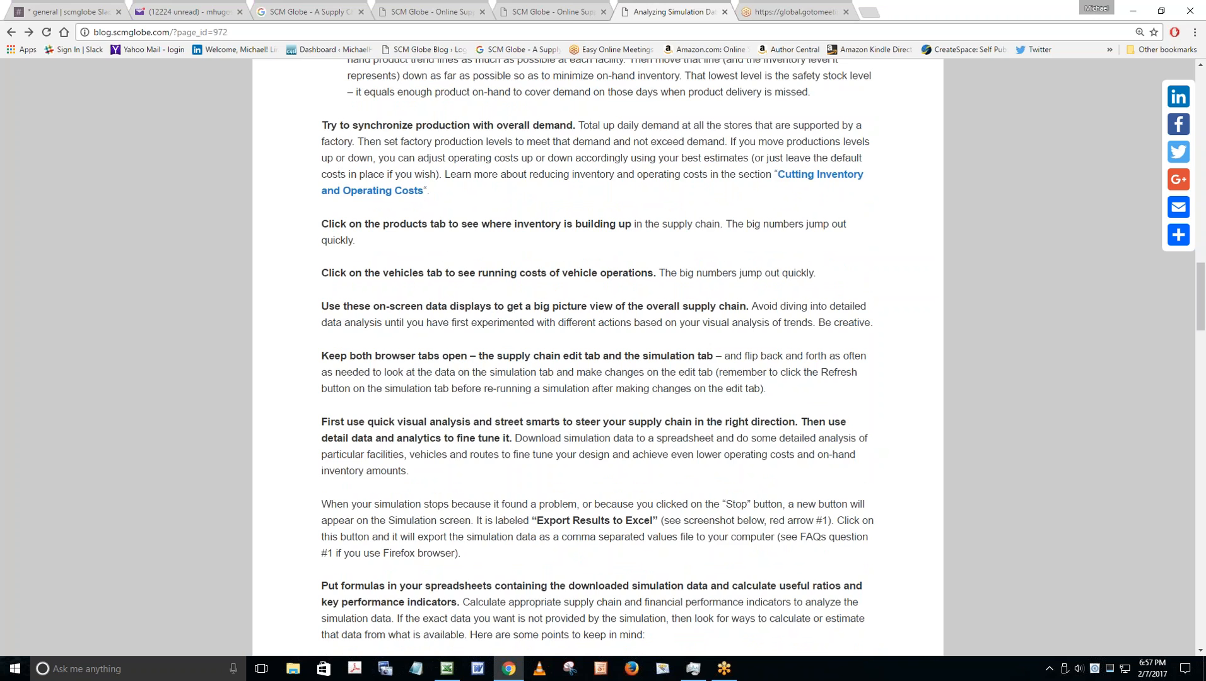
pyautogui.scroll(-1, 454, 441)
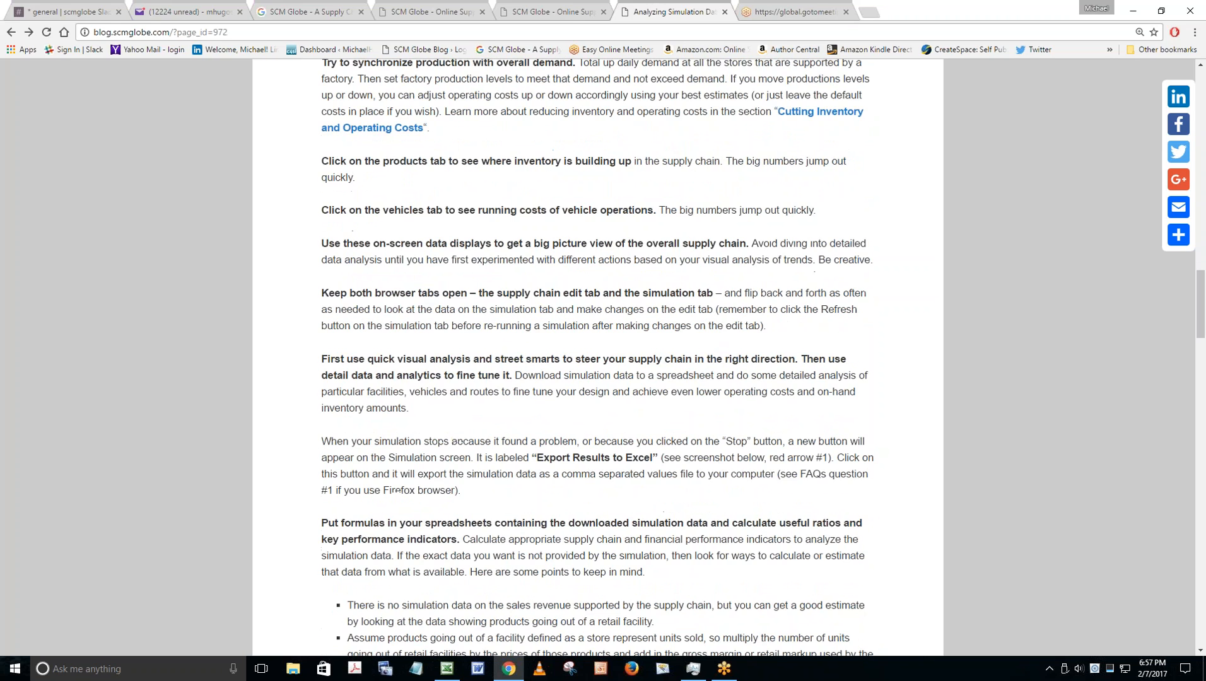
pyautogui.scroll(-14, 596, 356)
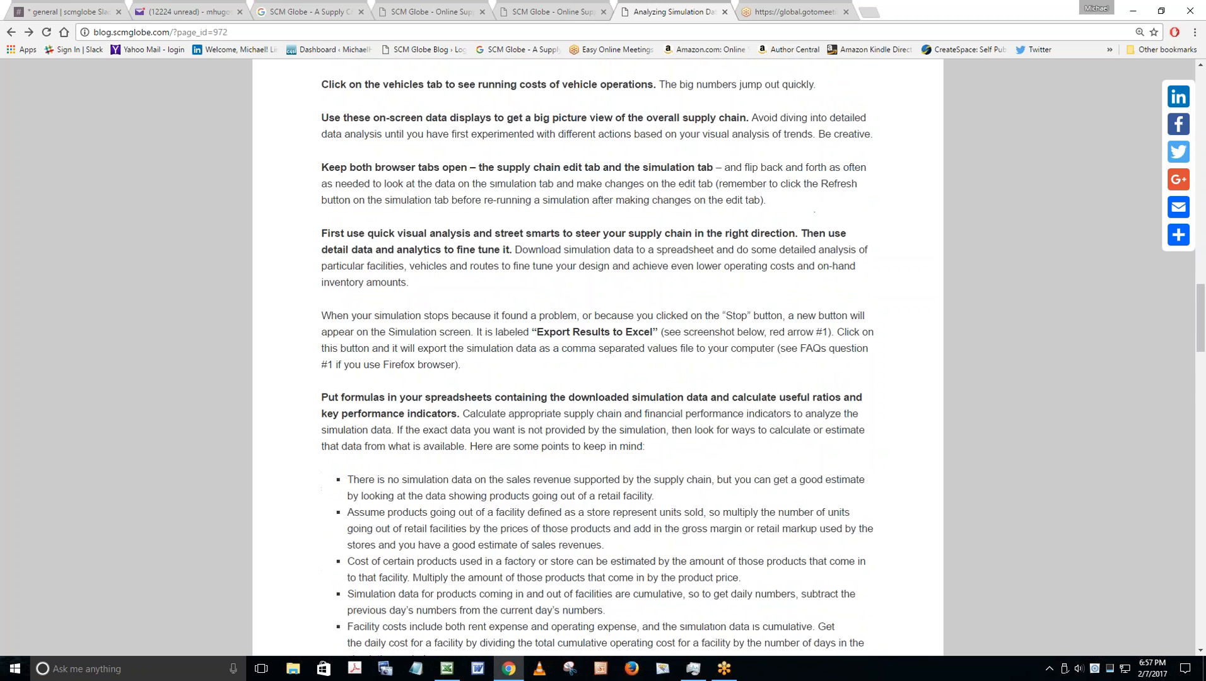
# Review the guide's instructions on exporting results and the spreadsheet's data sections, and examine the enlarged data download picture.
pyautogui.scroll(-8, 596, 356)
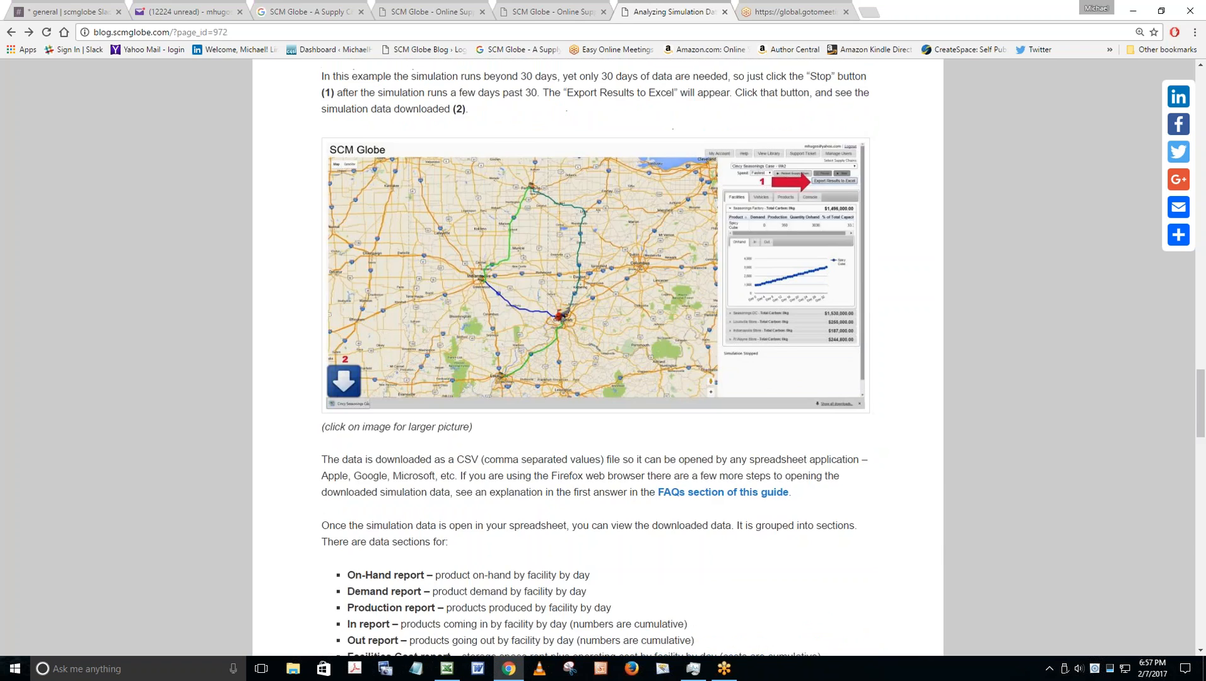
pyautogui.scroll(-3, 596, 356)
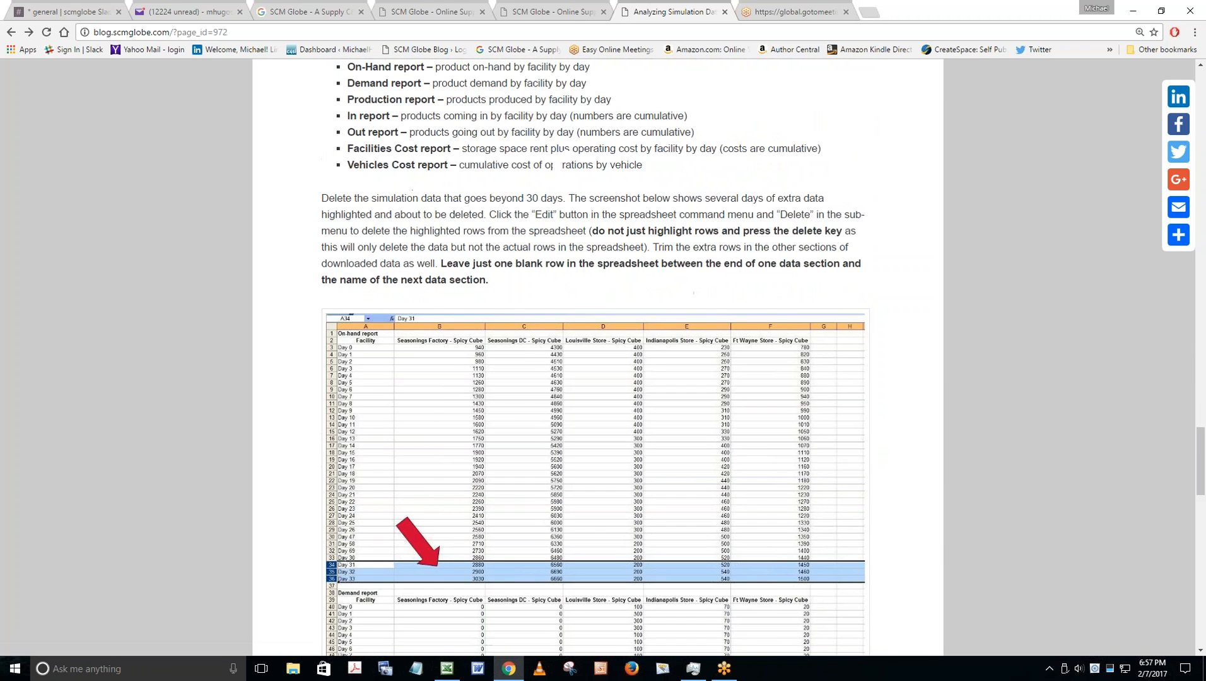
pyautogui.scroll(3, 498, 171)
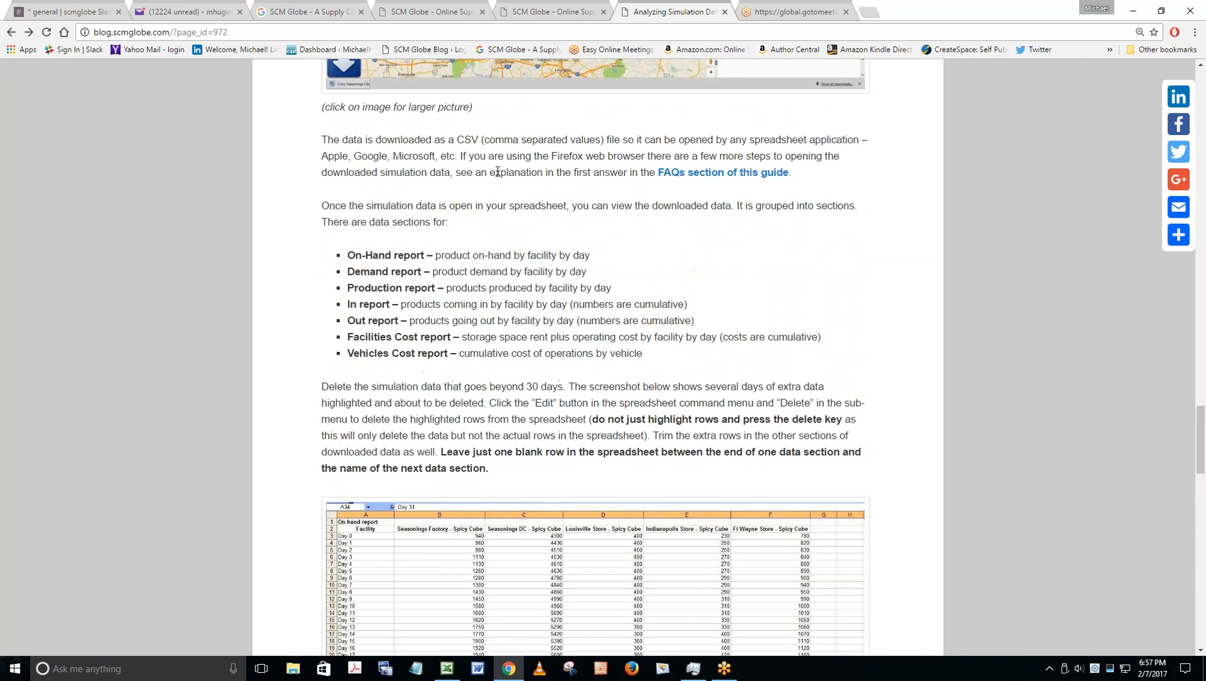
pyautogui.scroll(3, 431, 253)
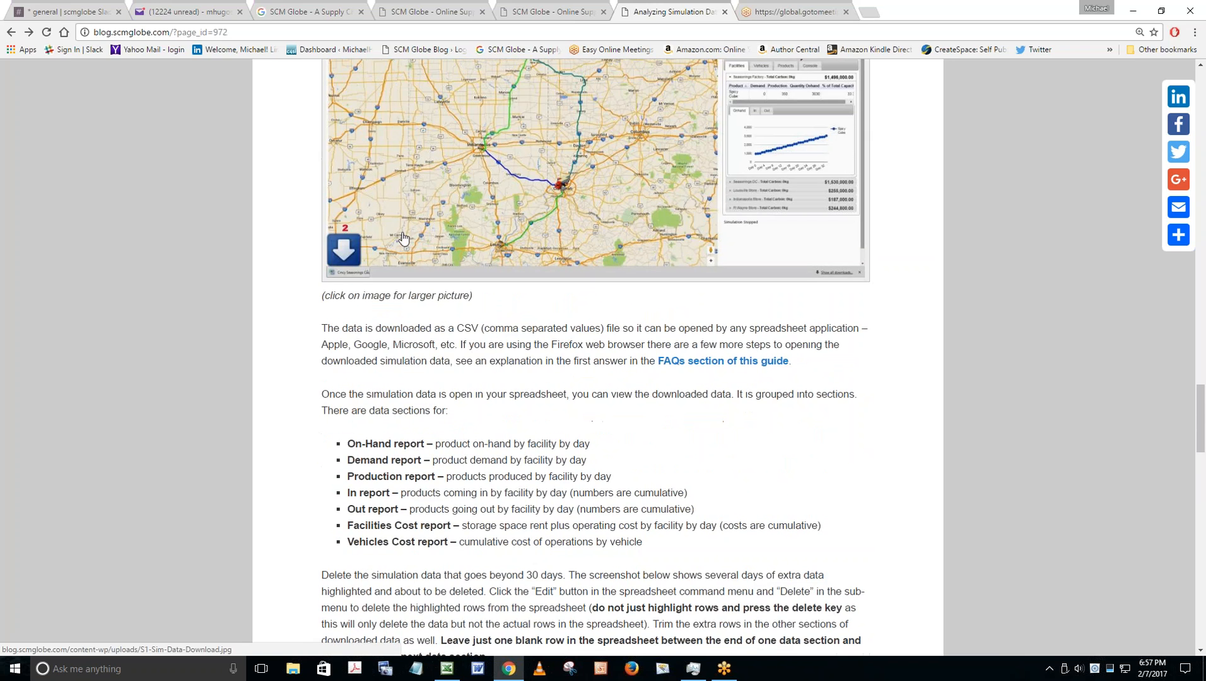
pyautogui.click(475, 213)
pyautogui.scroll(-1, 445, 320)
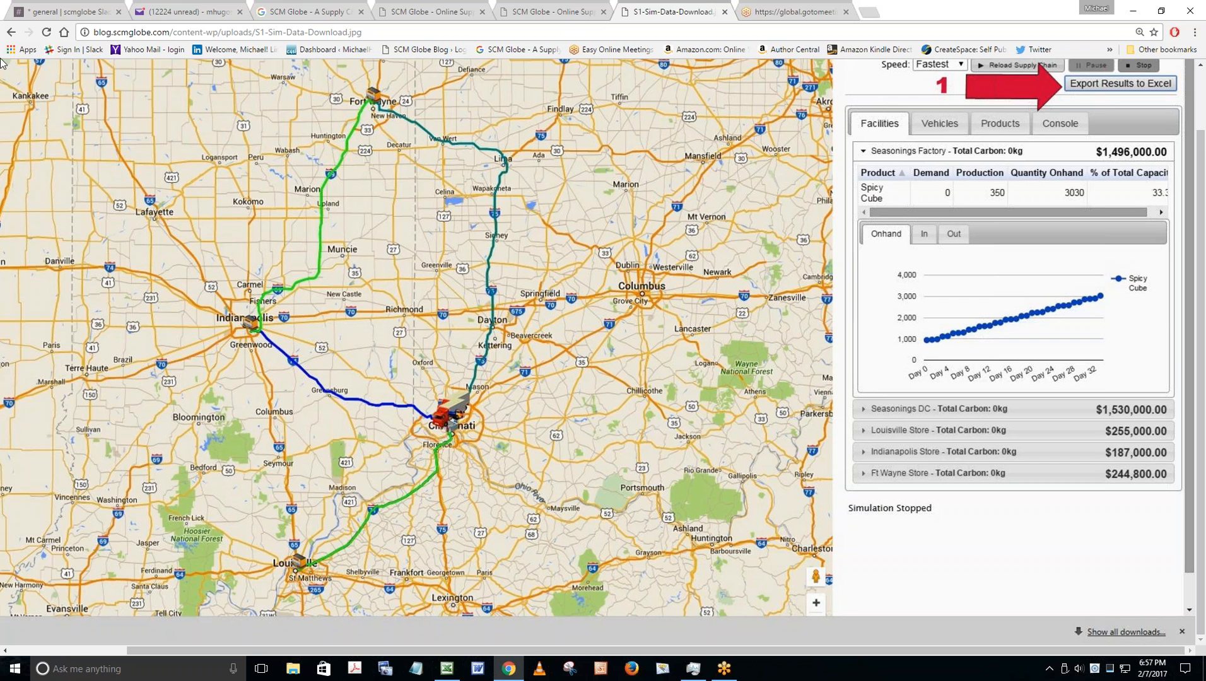
pyautogui.click(12, 33)
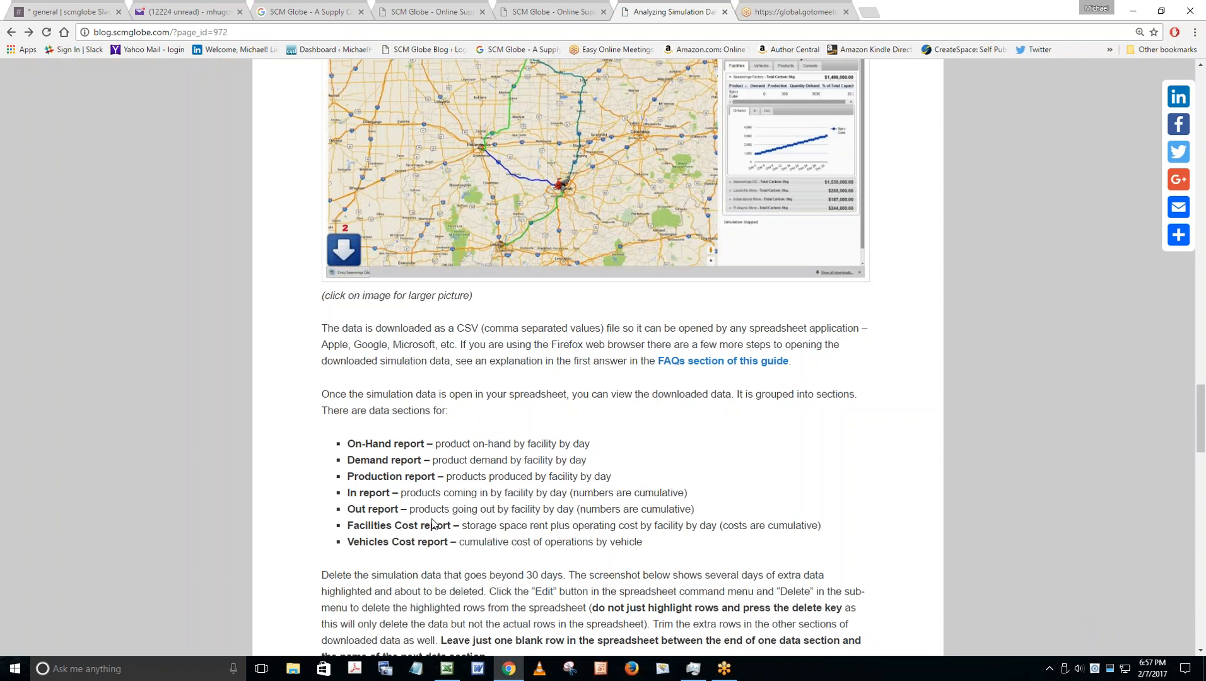
# Review the guide's data sections and trimming instructions, examine the enlarged Month 1 business and supply chain performance report, and return to the guide.
pyautogui.scroll(-6, 465, 479)
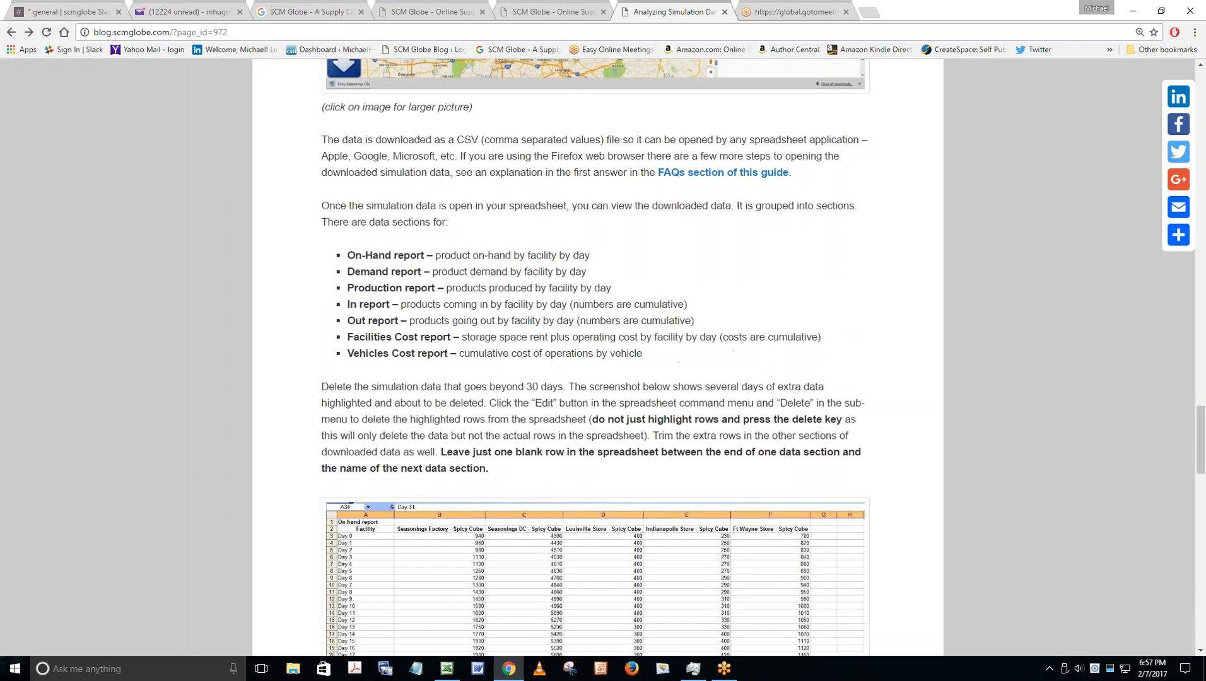
pyautogui.scroll(-13, 508, 467)
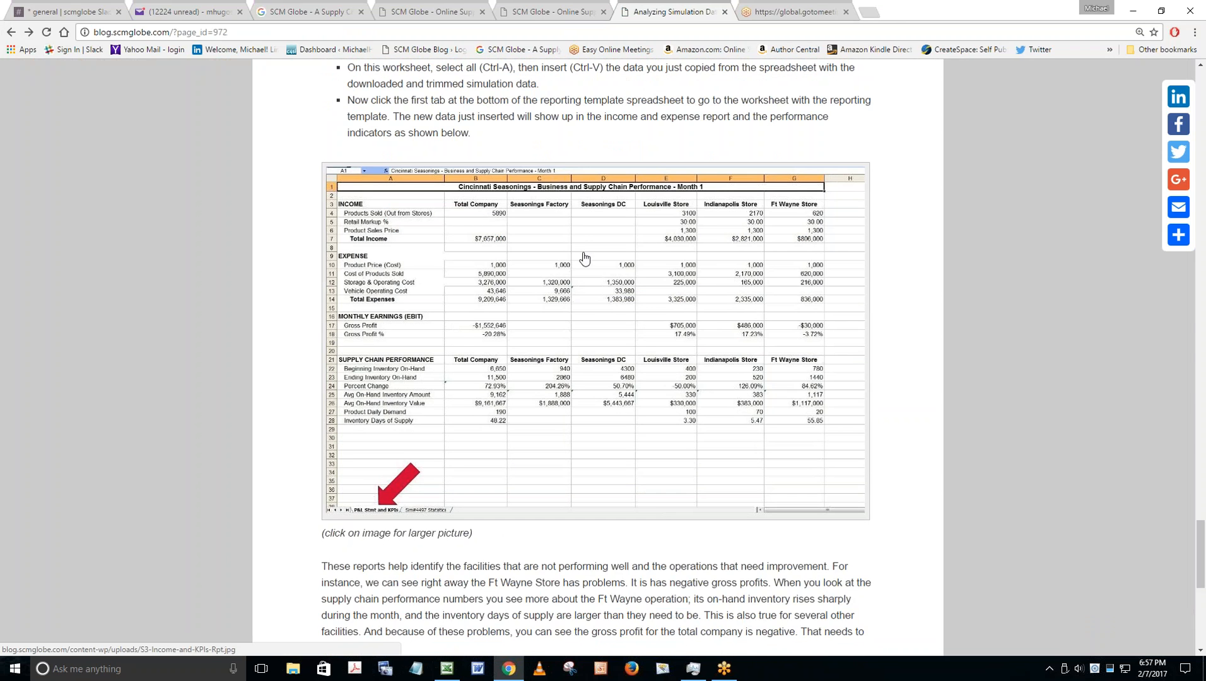
pyautogui.click(587, 257)
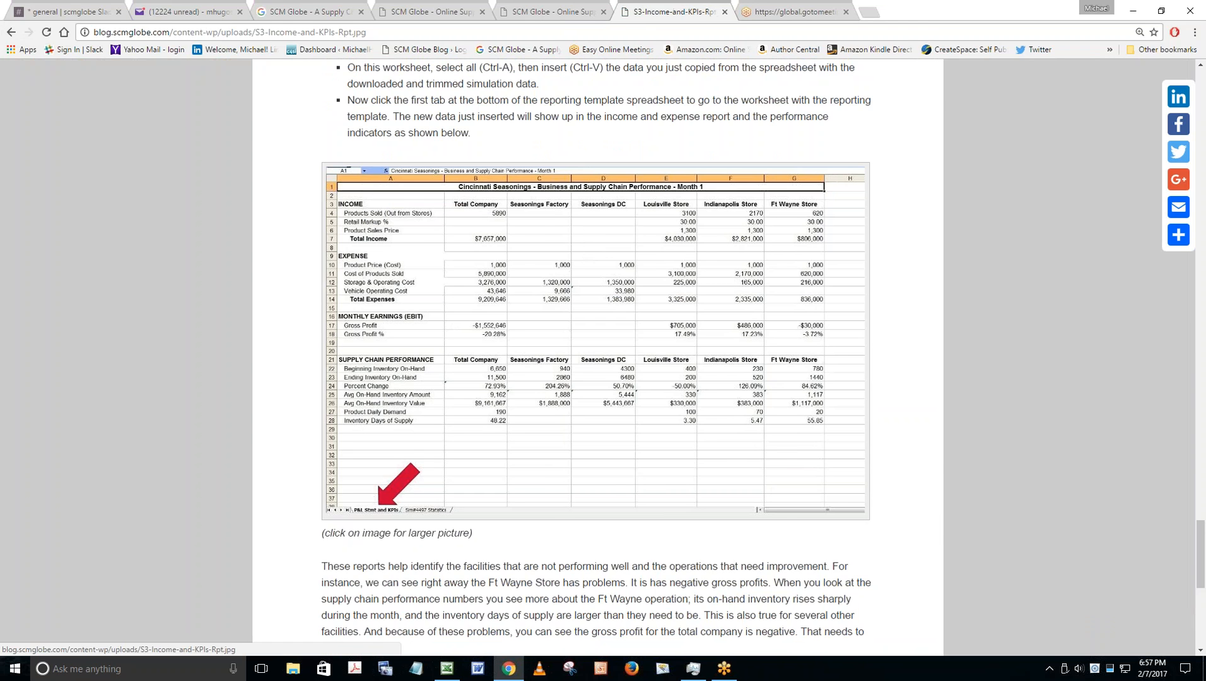
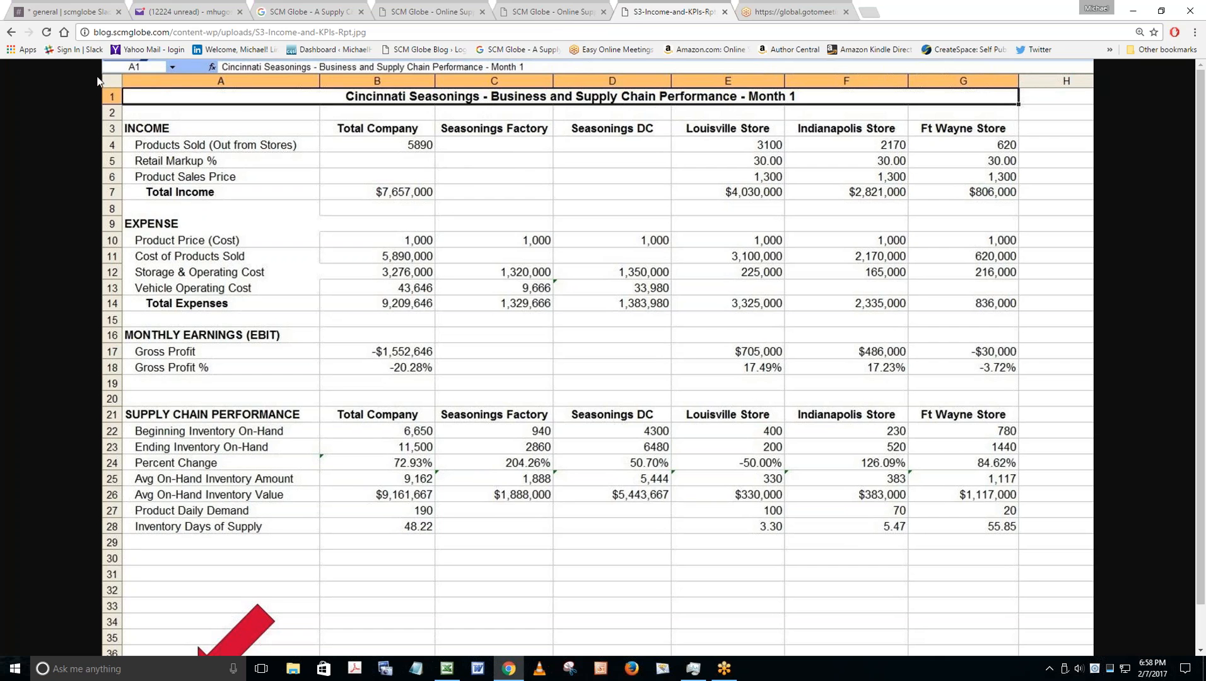
pyautogui.click(13, 31)
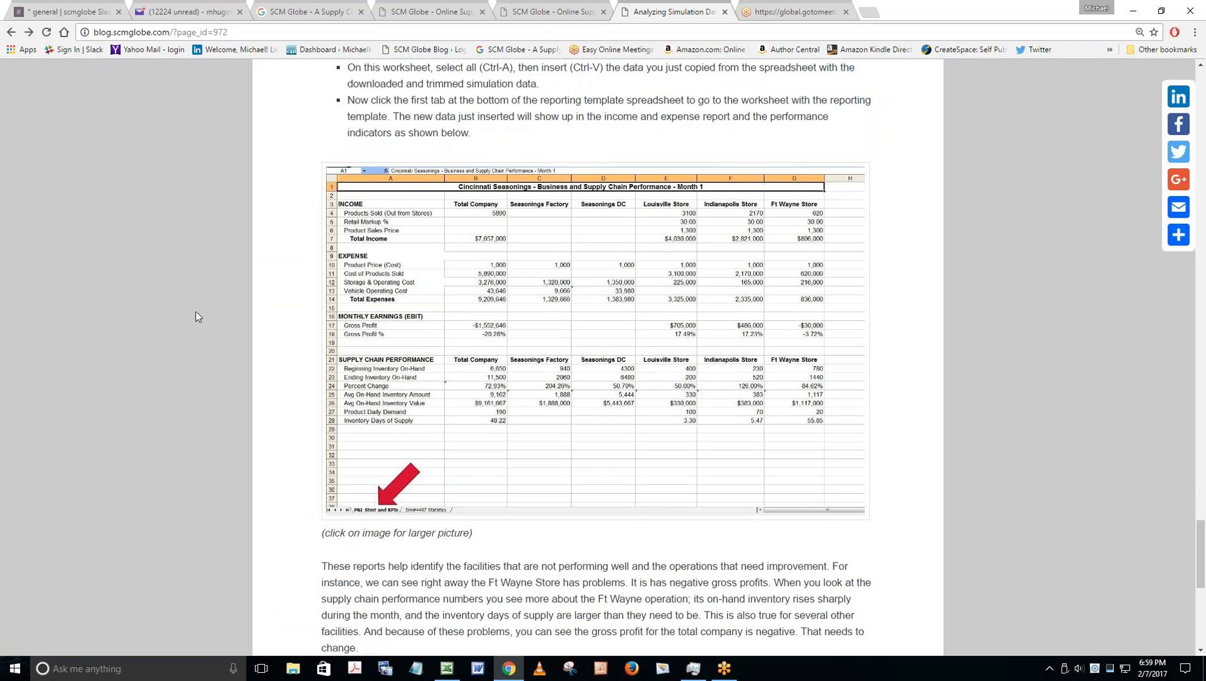
# Read the guide's instructions on loading simulation data into the reporting template and on using its reports to identify needed improvements.
pyautogui.scroll(-2, 186, 350)
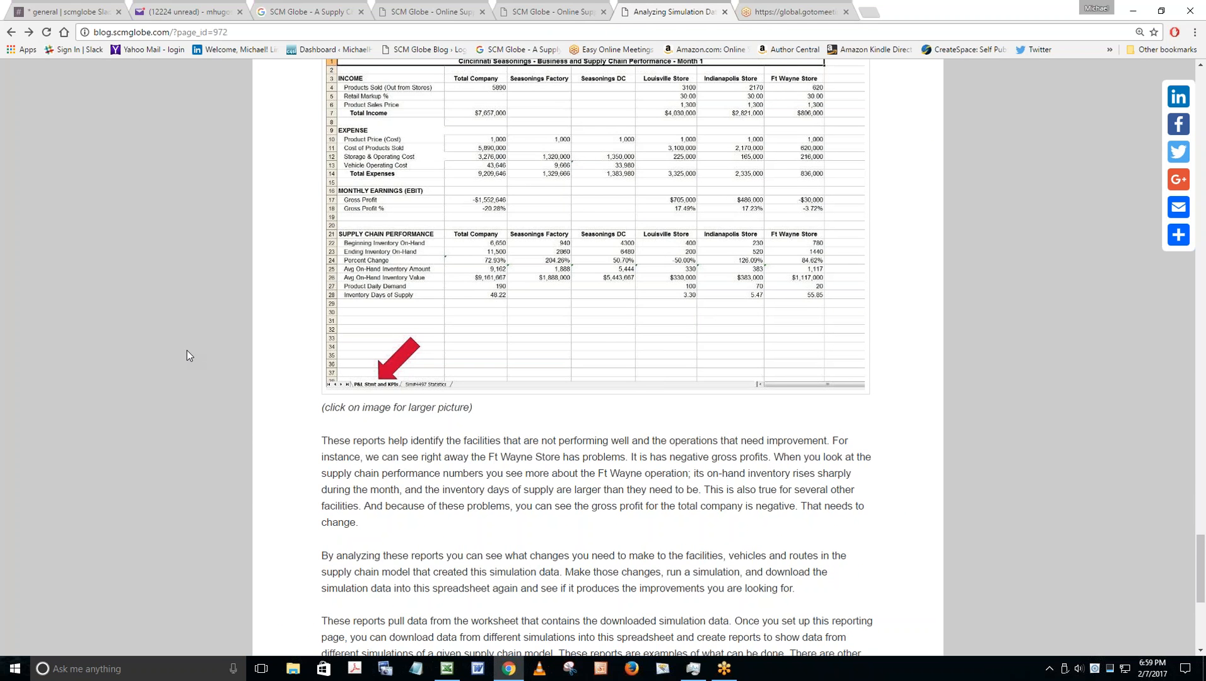
pyautogui.scroll(-6, 187, 351)
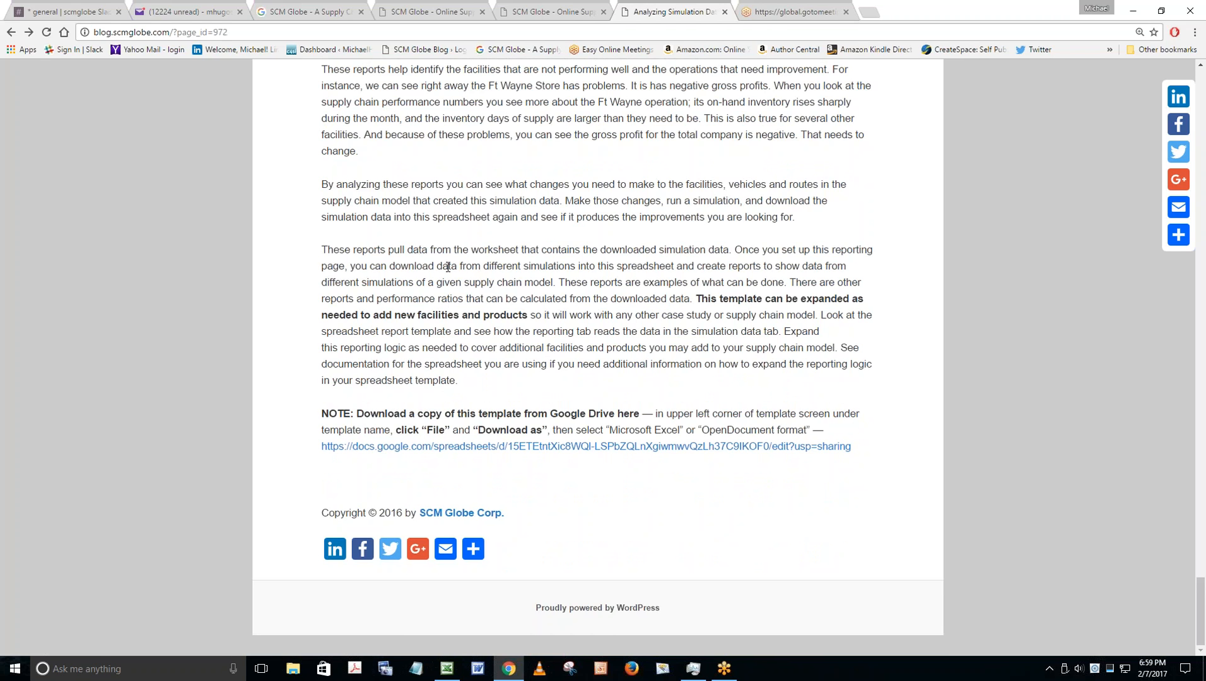
pyautogui.scroll(9, 594, 479)
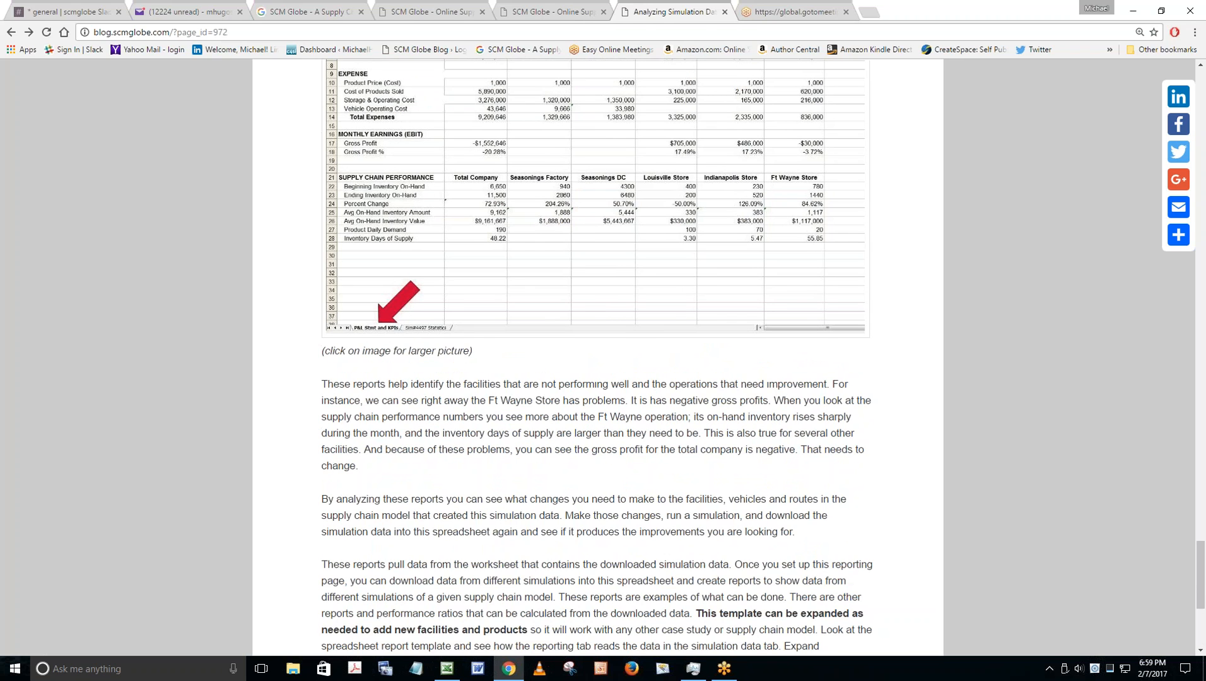
pyautogui.scroll(3, 594, 479)
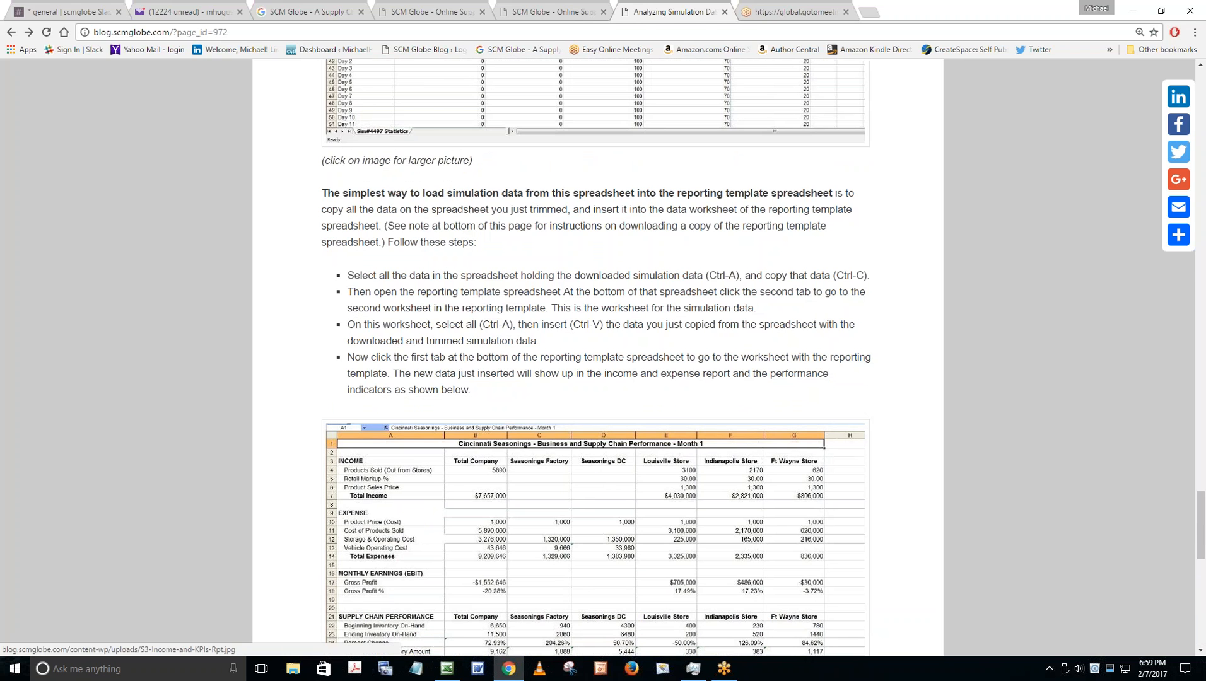
pyautogui.scroll(-9, 519, 417)
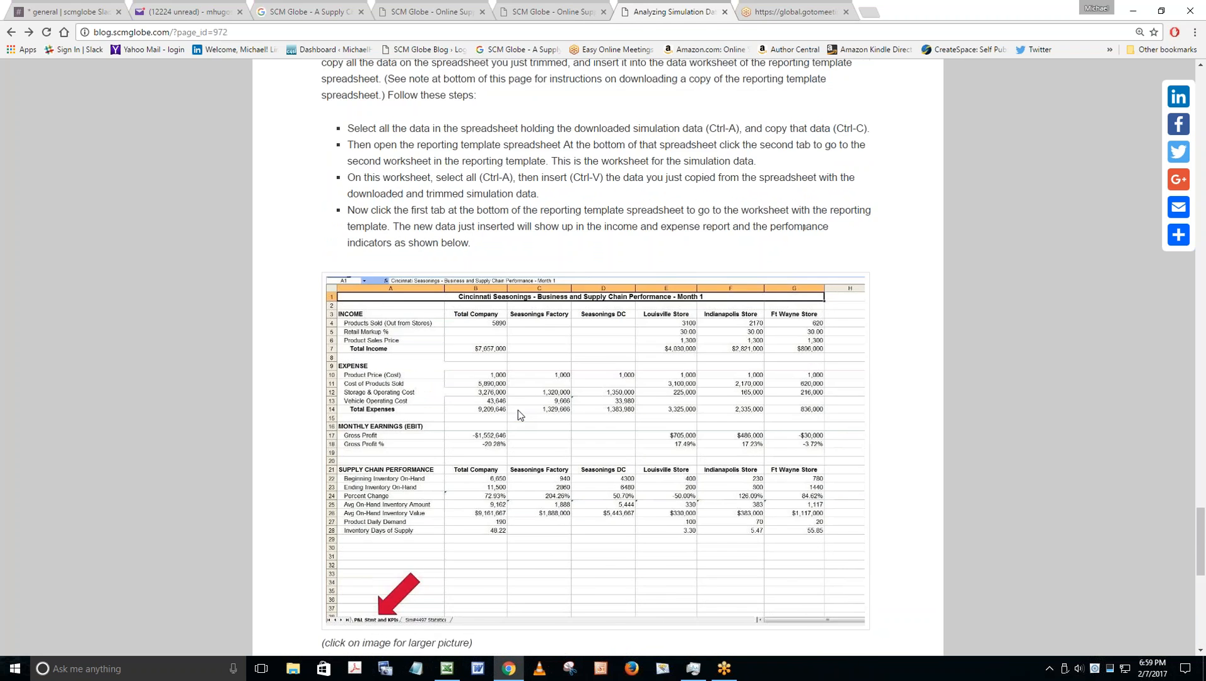
pyautogui.scroll(-4, 512, 199)
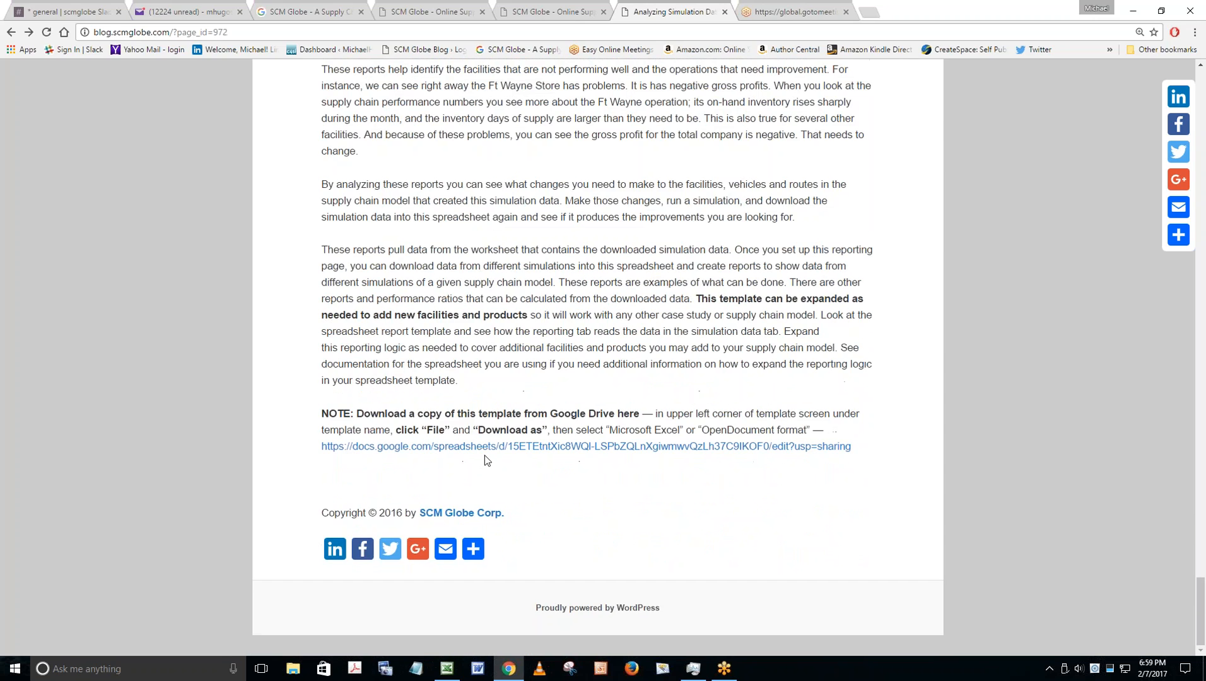
pyautogui.scroll(5, 512, 198)
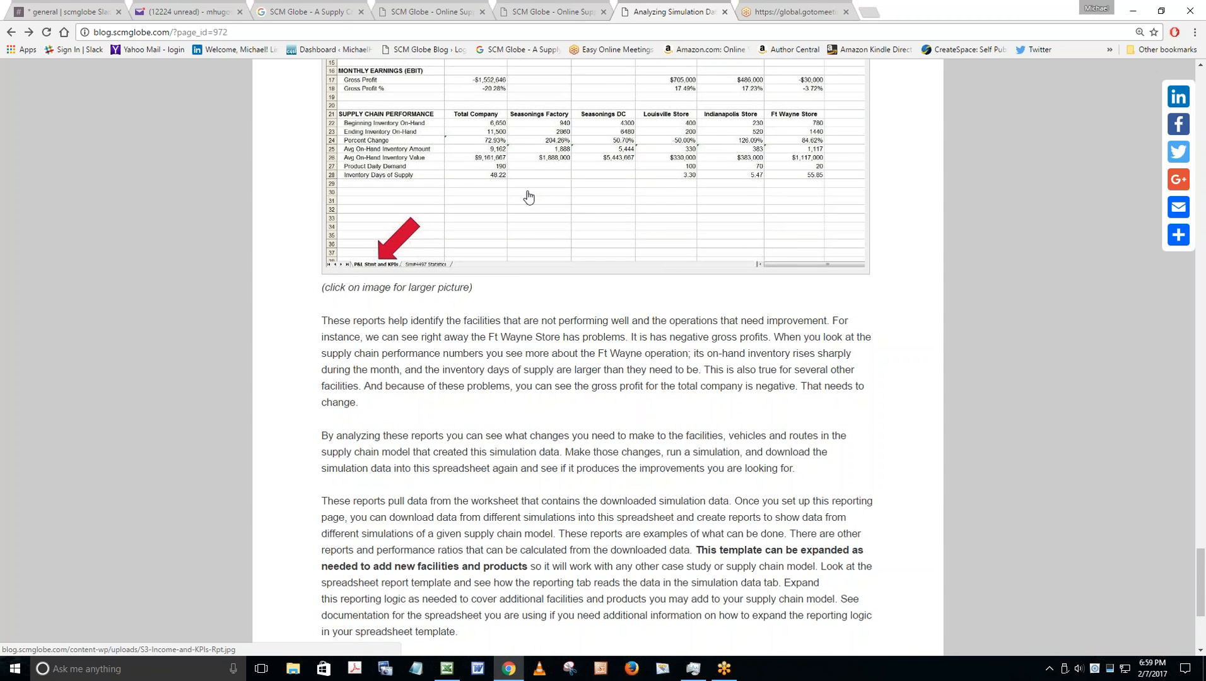
# Enlarge the performance report picture again to examine its supply chain figures and worksheet tabs, and return to the guide.
pyautogui.click(512, 198)
pyautogui.scroll(-1, 383, 363)
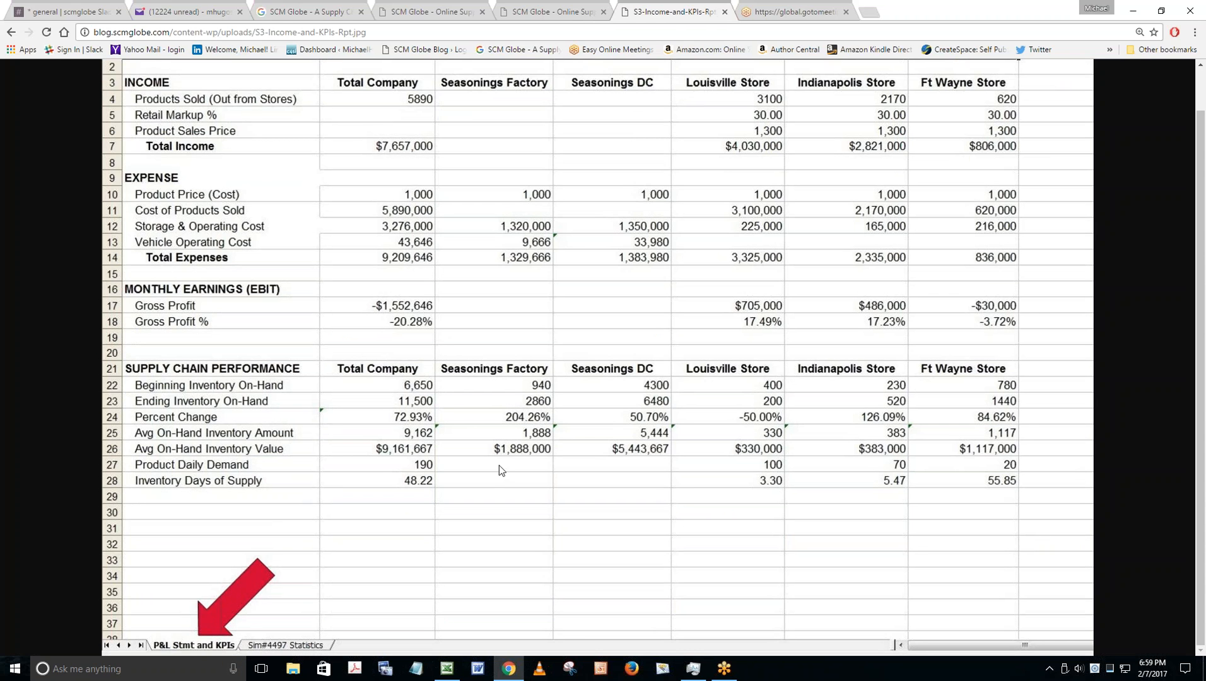
pyautogui.click(11, 32)
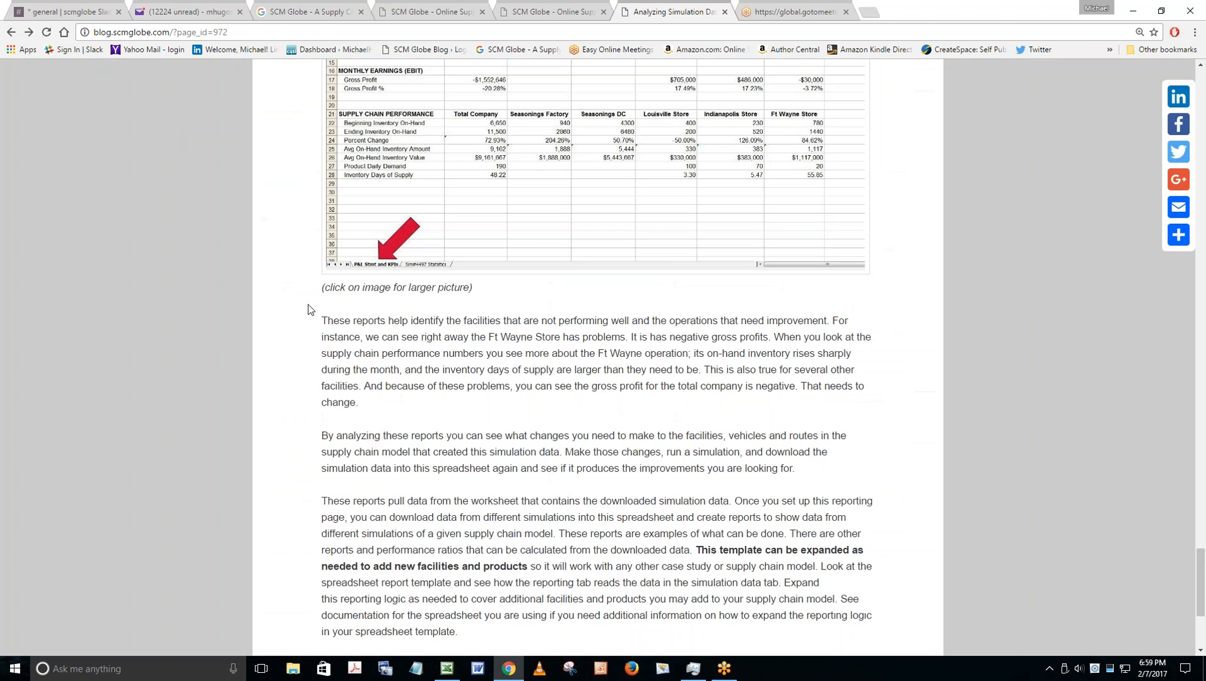
# Open the Google Sheets reporting template linked in the guide's note, look up its Download as option, and close the template.
pyautogui.scroll(-4, 309, 309)
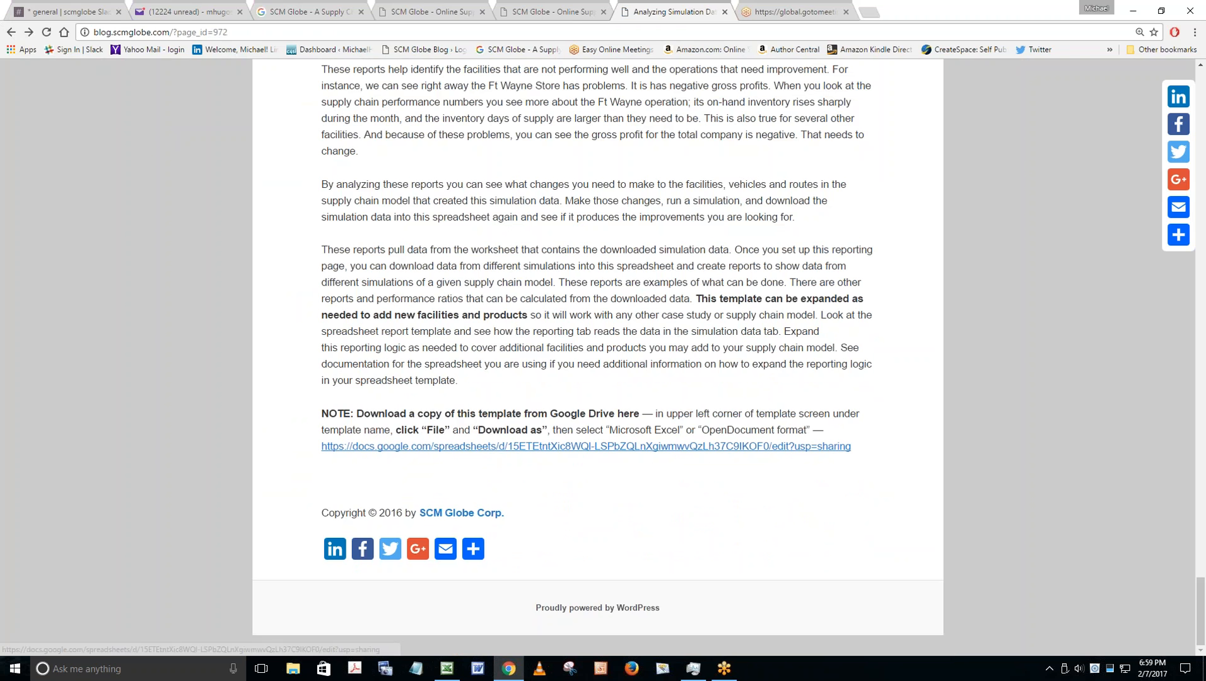
pyautogui.click(495, 449)
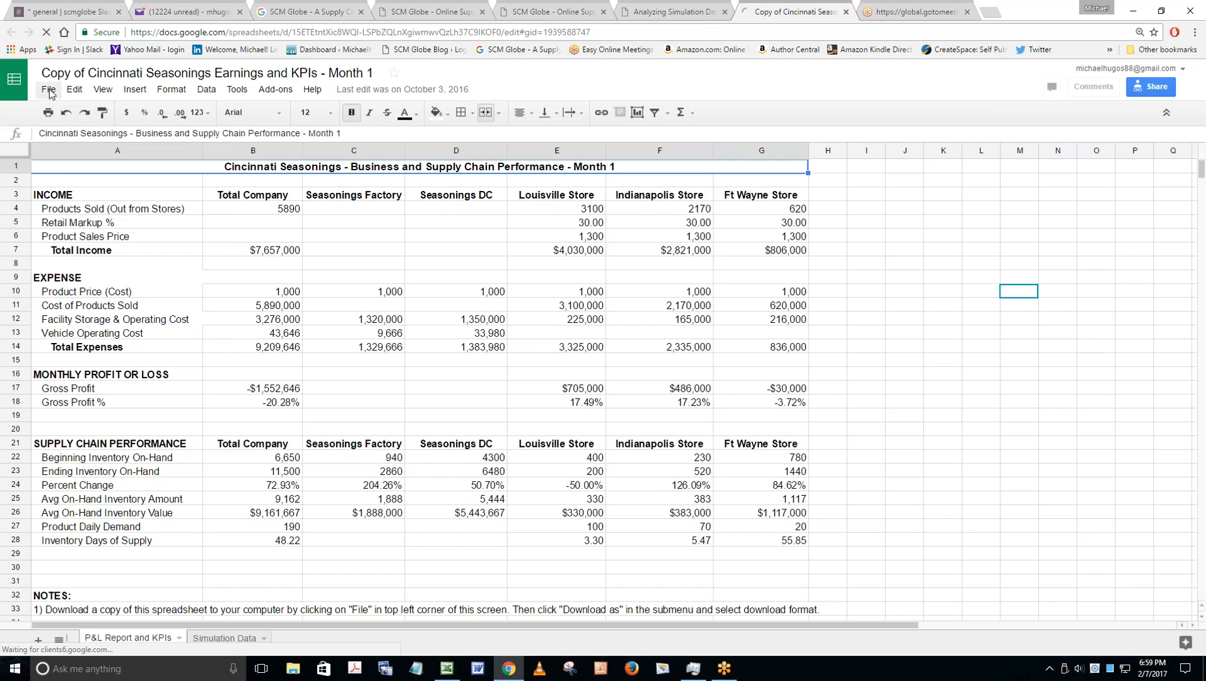
pyautogui.click(49, 91)
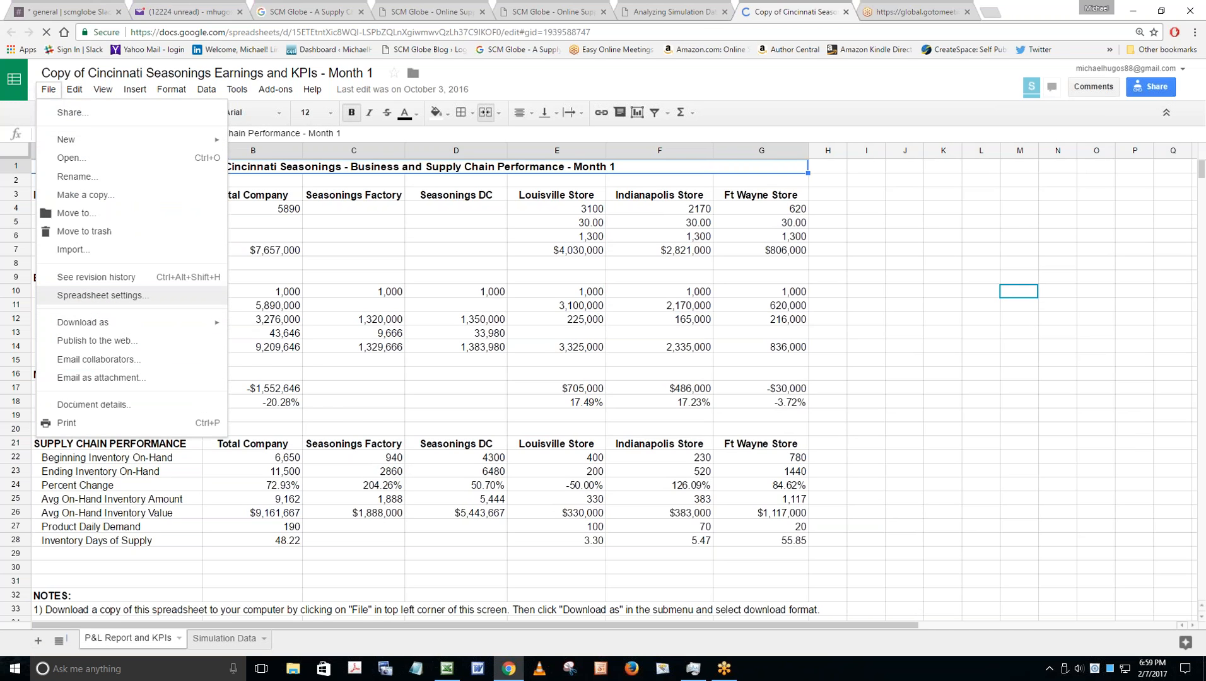
pyautogui.moveTo(82, 324)
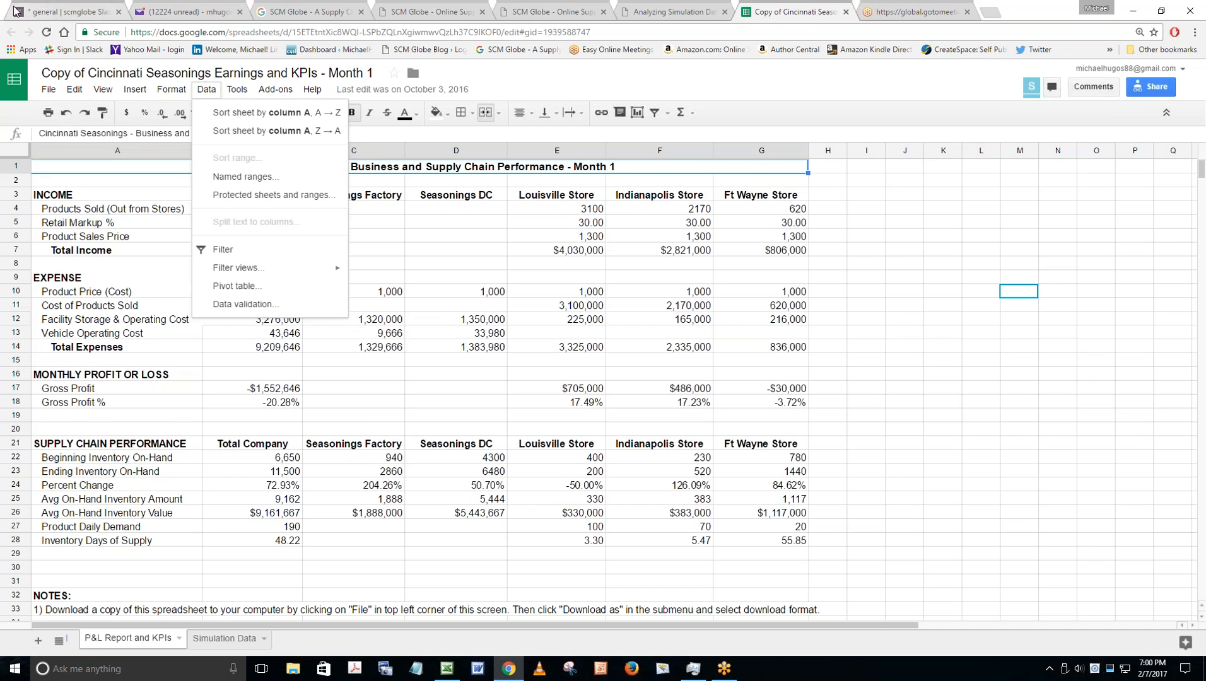
pyautogui.click(847, 12)
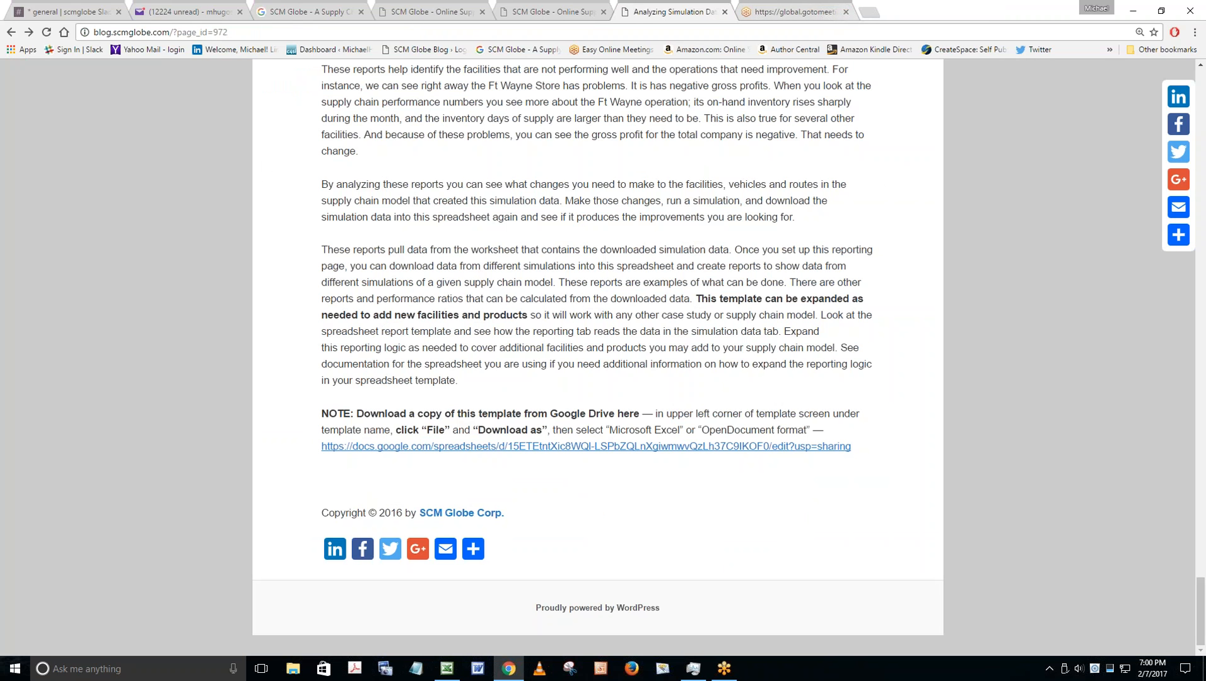
# Examine the store columns, including Ft Wayne, in the enlarged Month 1 performance report, and return to the guide.
pyautogui.scroll(8, 599, 378)
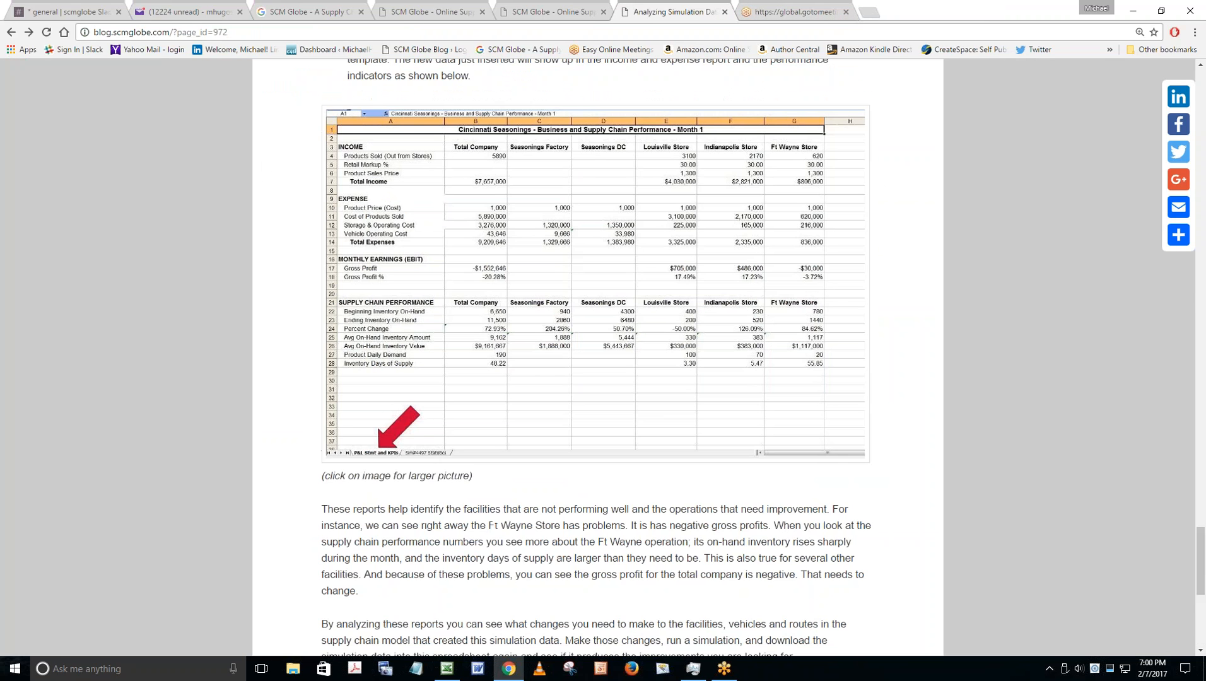
pyautogui.click(625, 251)
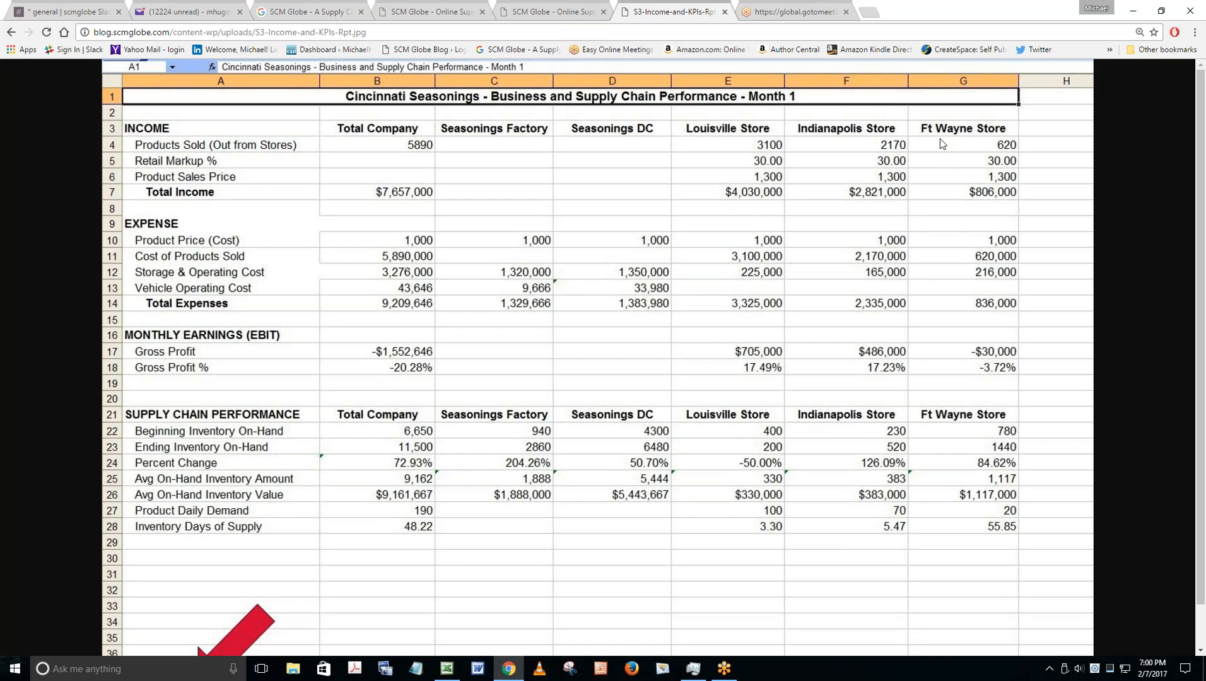
pyautogui.click(11, 33)
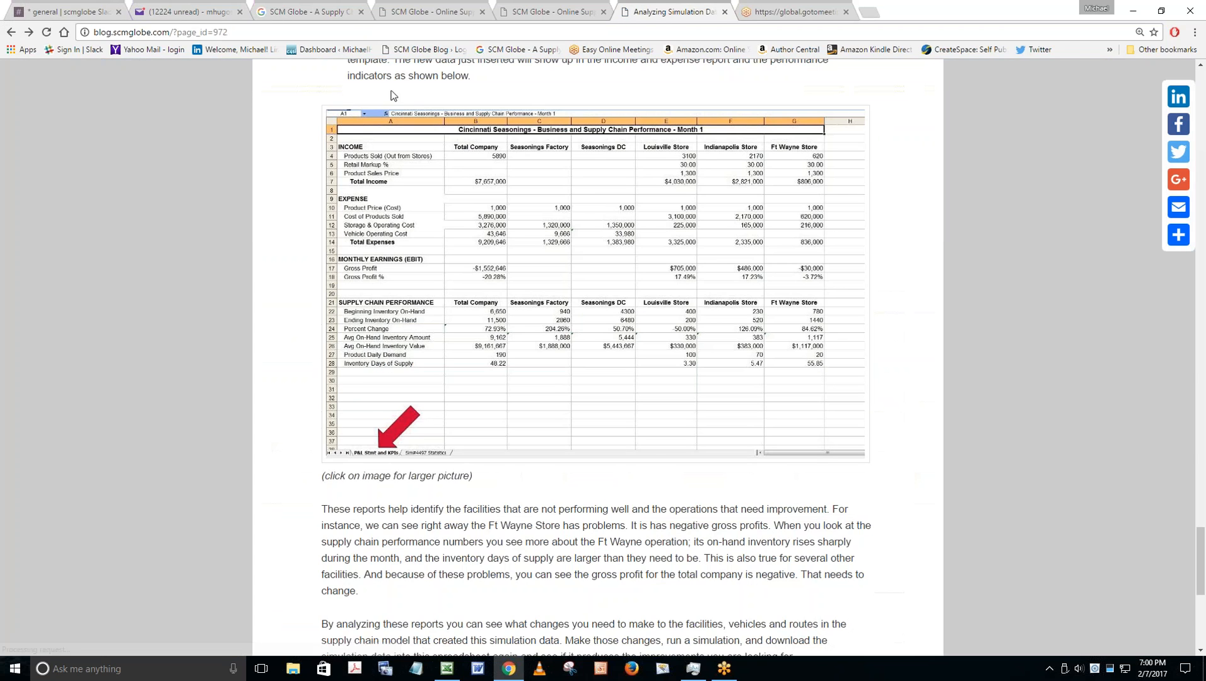
# Skim back through the Analyzing Simulation Data page from its template download note to the page heading.
pyautogui.scroll(-7, 545, 298)
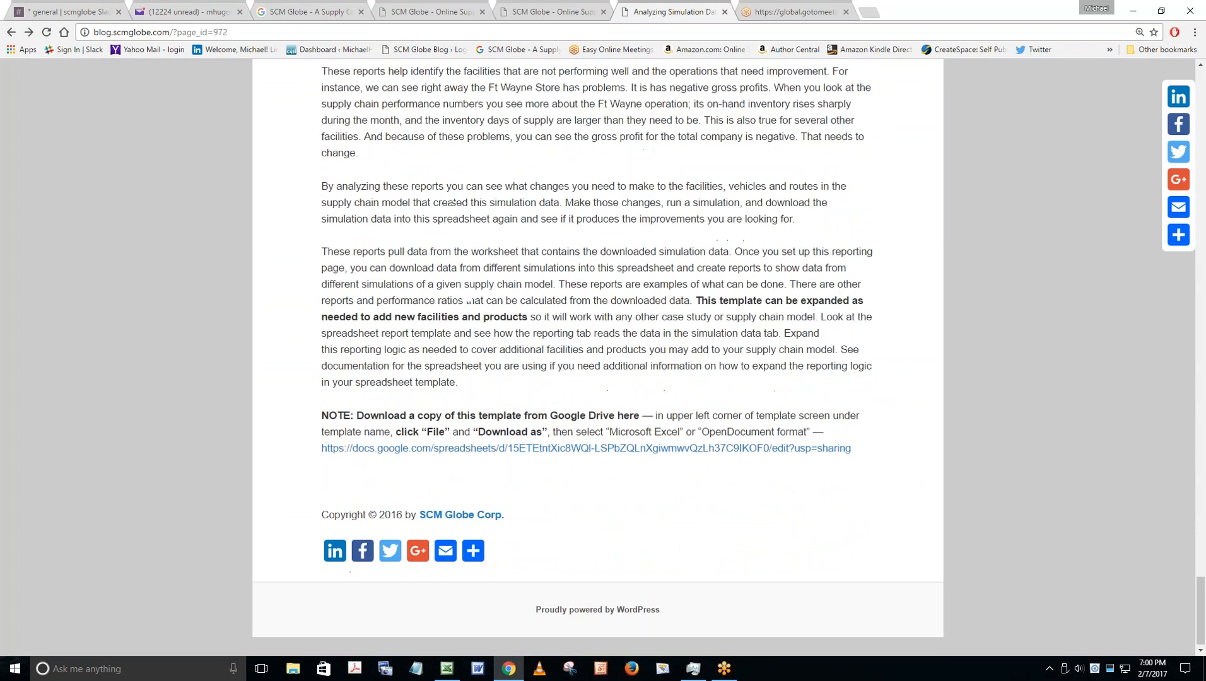
pyautogui.scroll(7, 544, 298)
pyautogui.scroll(15, 544, 299)
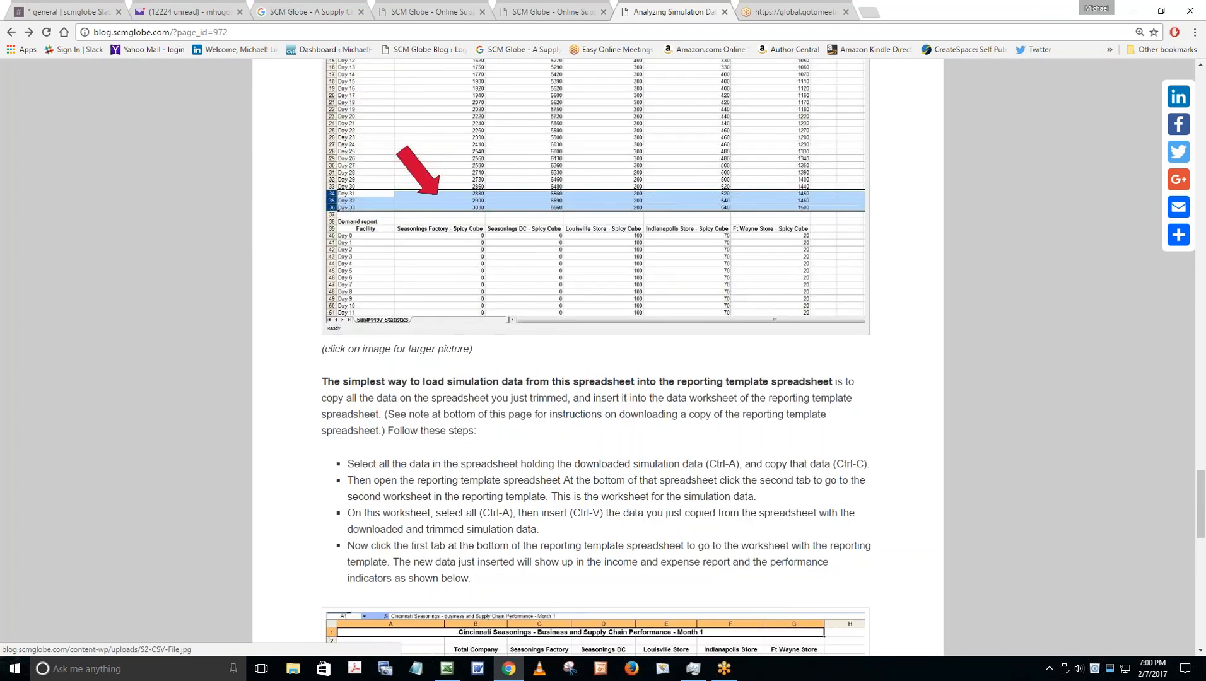
pyautogui.scroll(20, 544, 298)
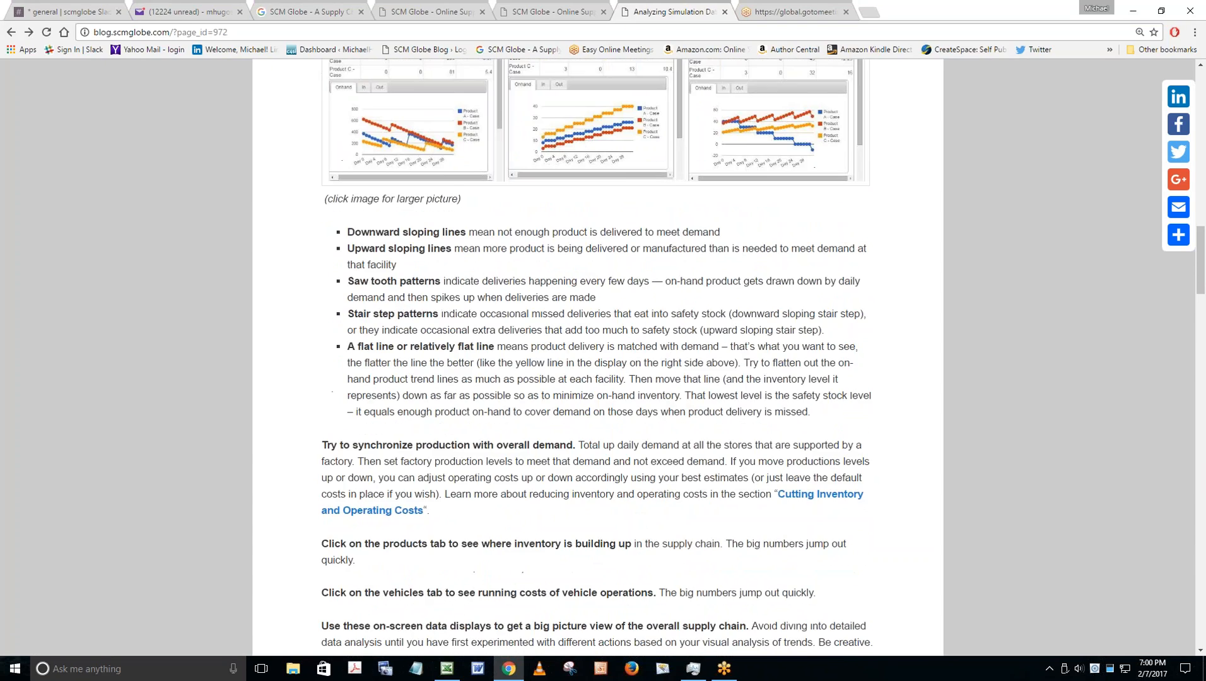
pyautogui.scroll(7, 544, 290)
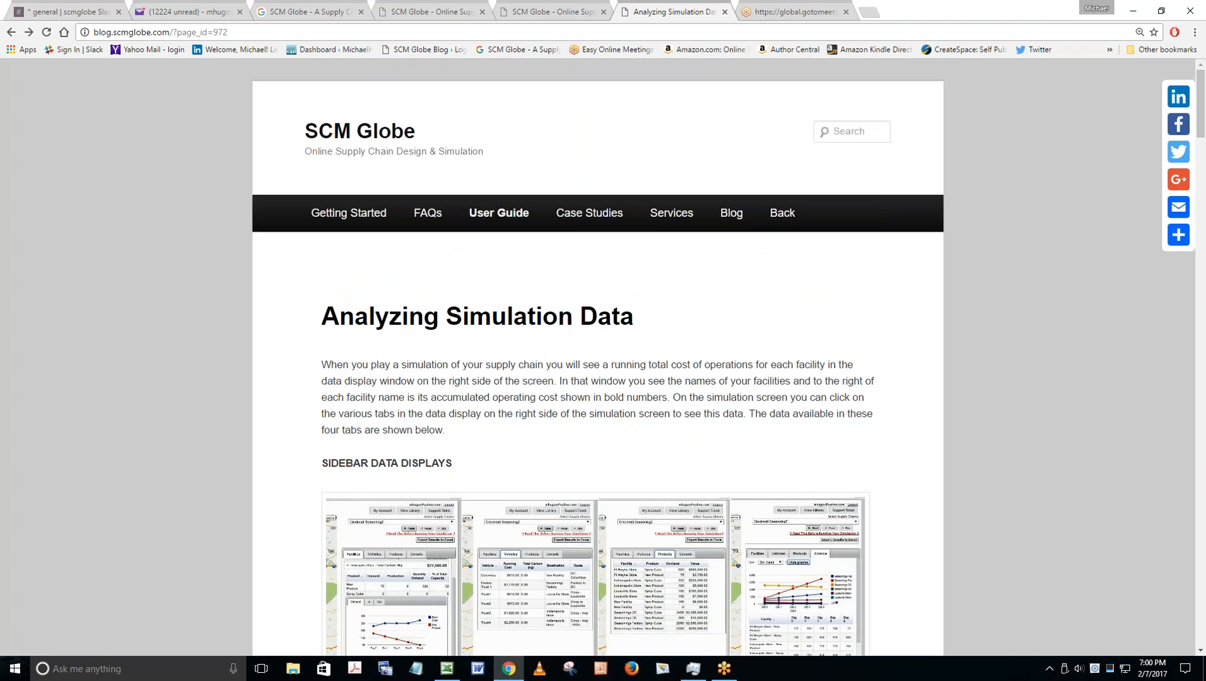
pyautogui.click(1131, 432)
# Switch to the Cincy Seasonings simulation page and show the whole supply chain from Fort Wayne to Louisville on the map.
pyautogui.click(527, 14)
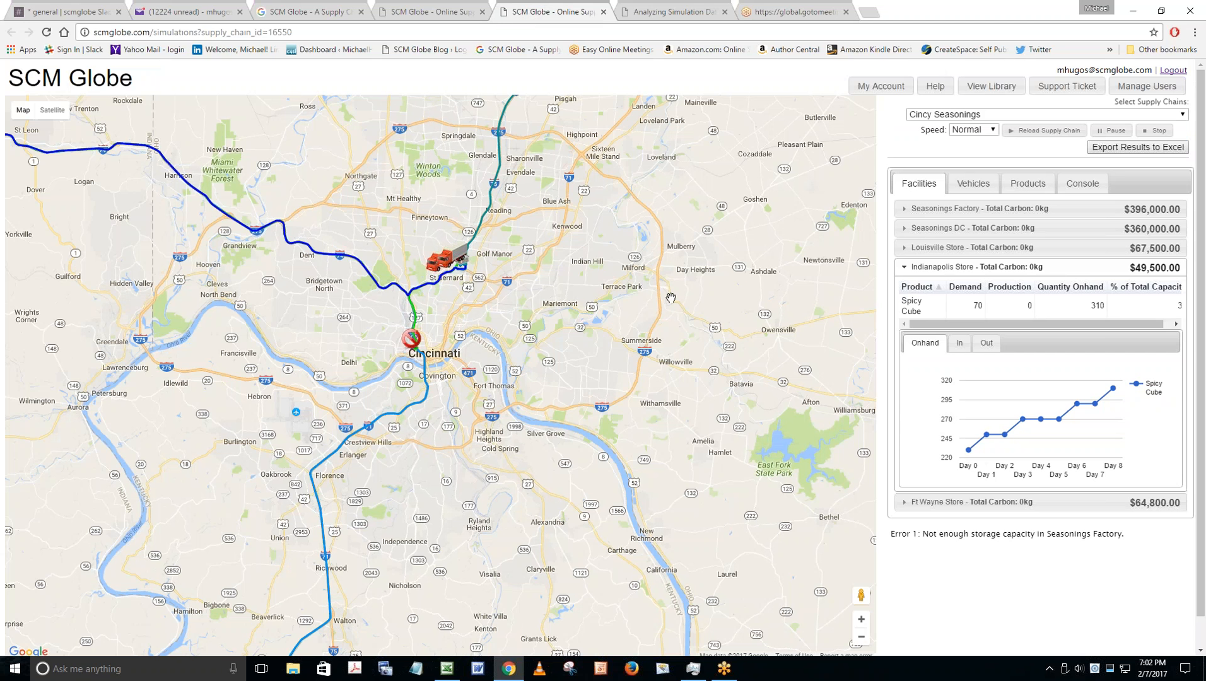
pyautogui.scroll(-1, 671, 298)
pyautogui.scroll(-1, 669, 317)
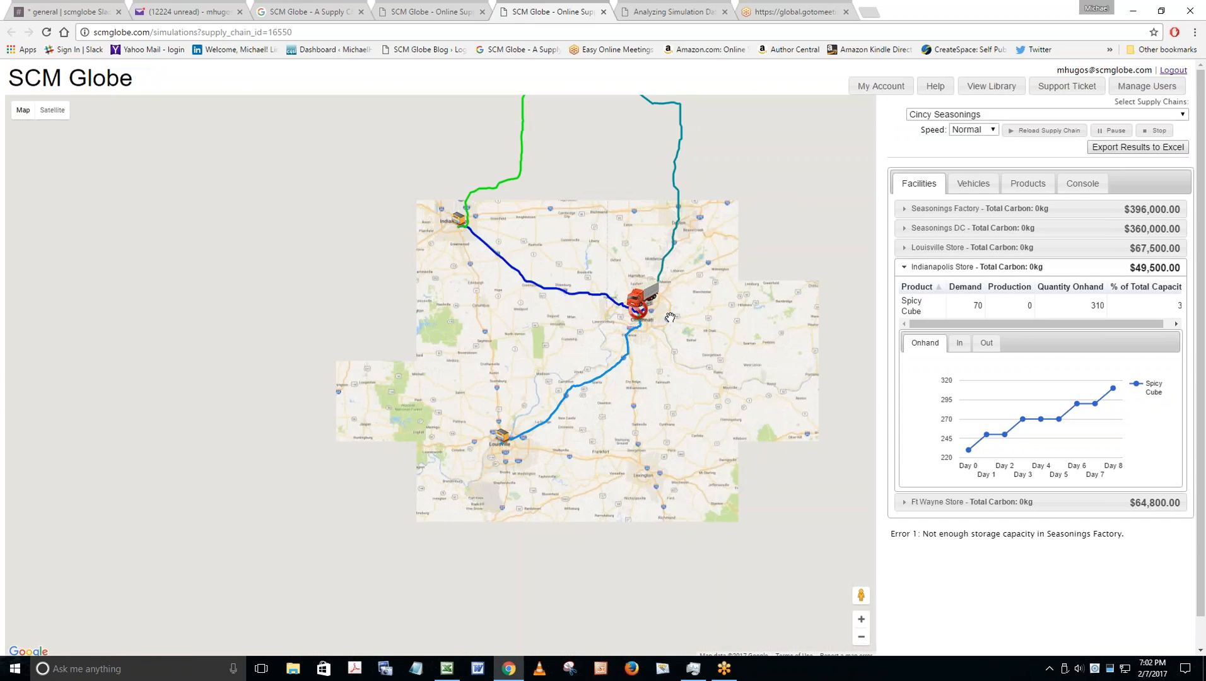
pyautogui.moveTo(670, 319); pyautogui.dragTo(525, 458)
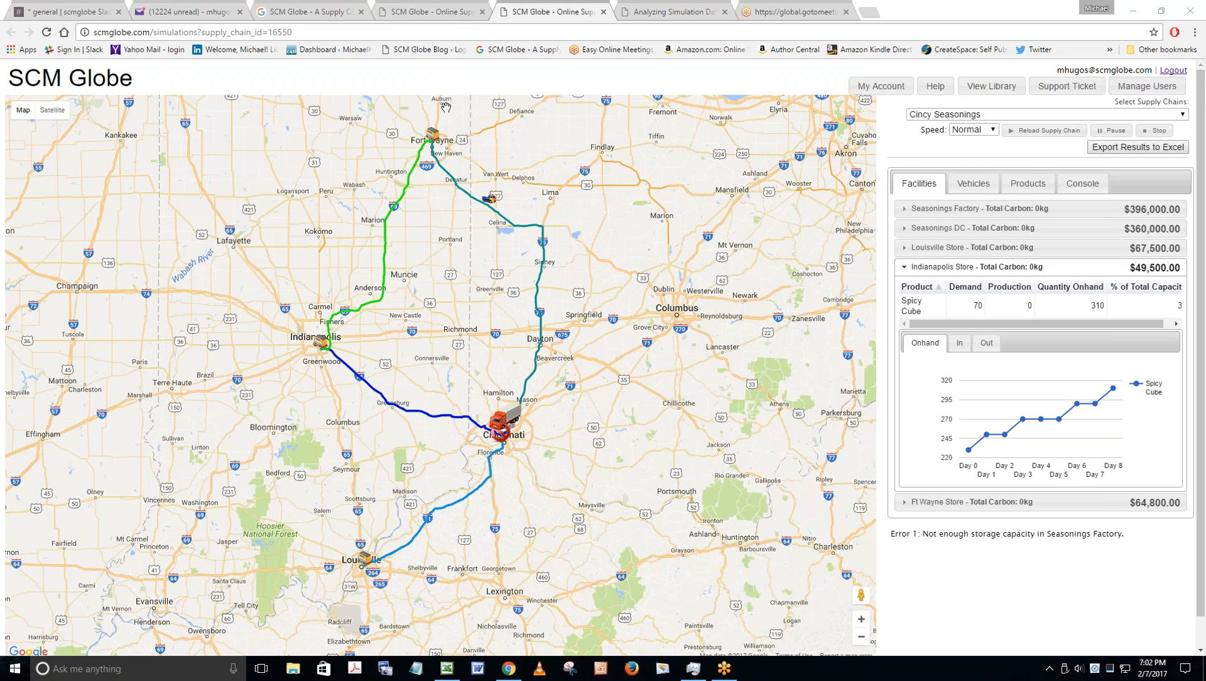
# View the full Cincy Seasonings network on the supply chain editing page's map, and return to the simulation page.
pyautogui.click(421, 13)
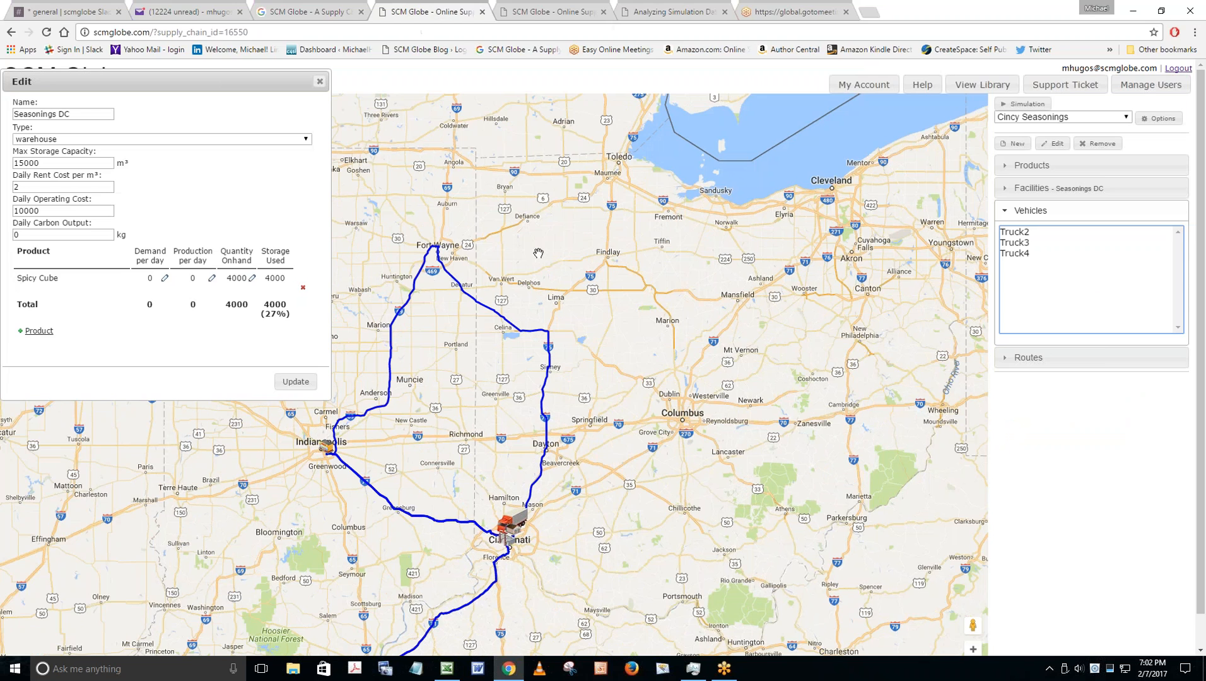
pyautogui.moveTo(550, 267); pyautogui.dragTo(571, 325)
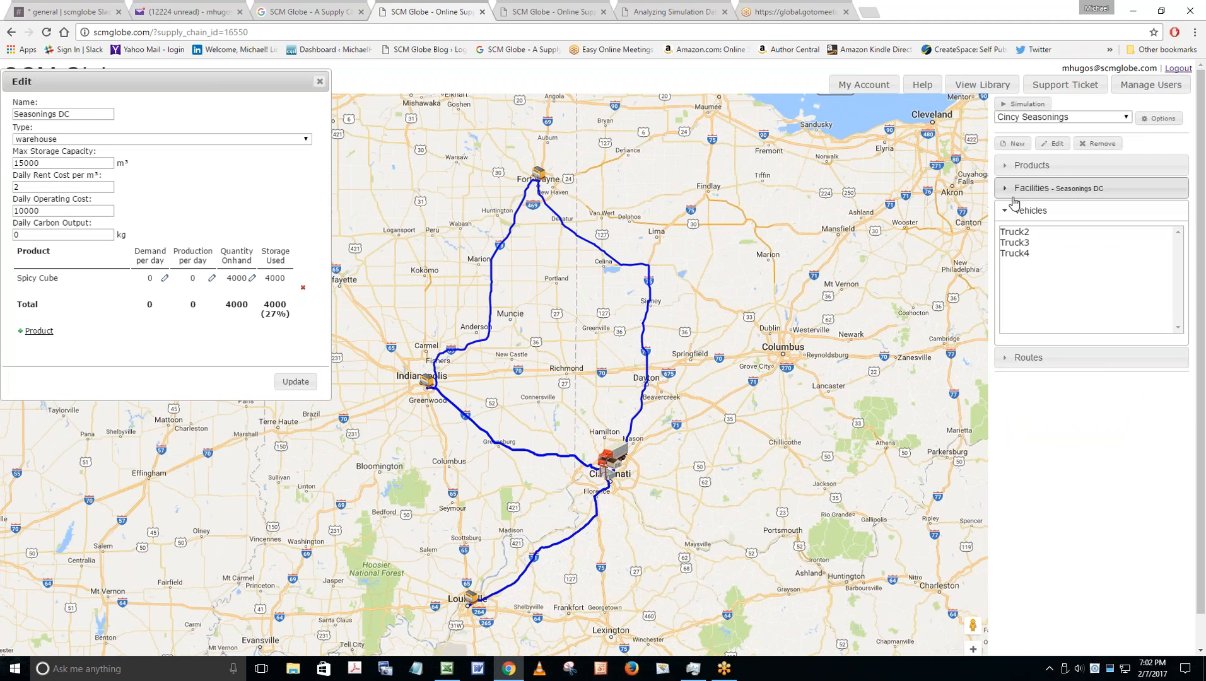
pyautogui.click(548, 14)
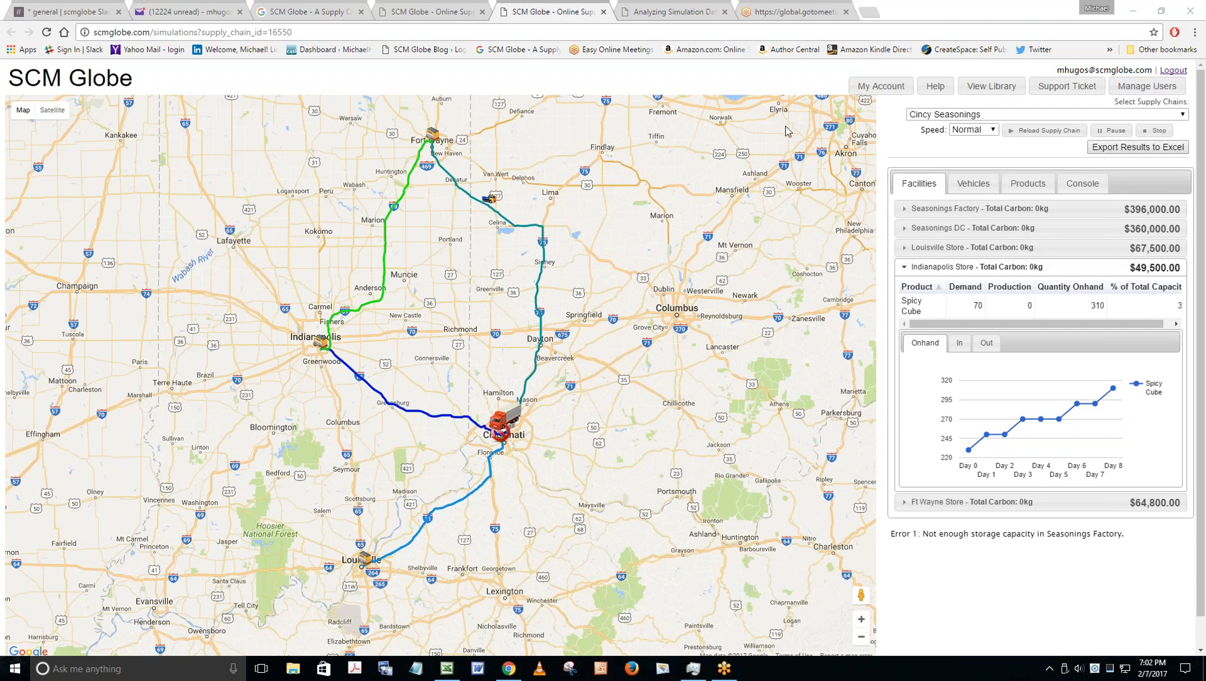
# Review the simulation's vehicle running costs, product on-hand values by facility, and the Console's daily on-hand data.
pyautogui.click(968, 191)
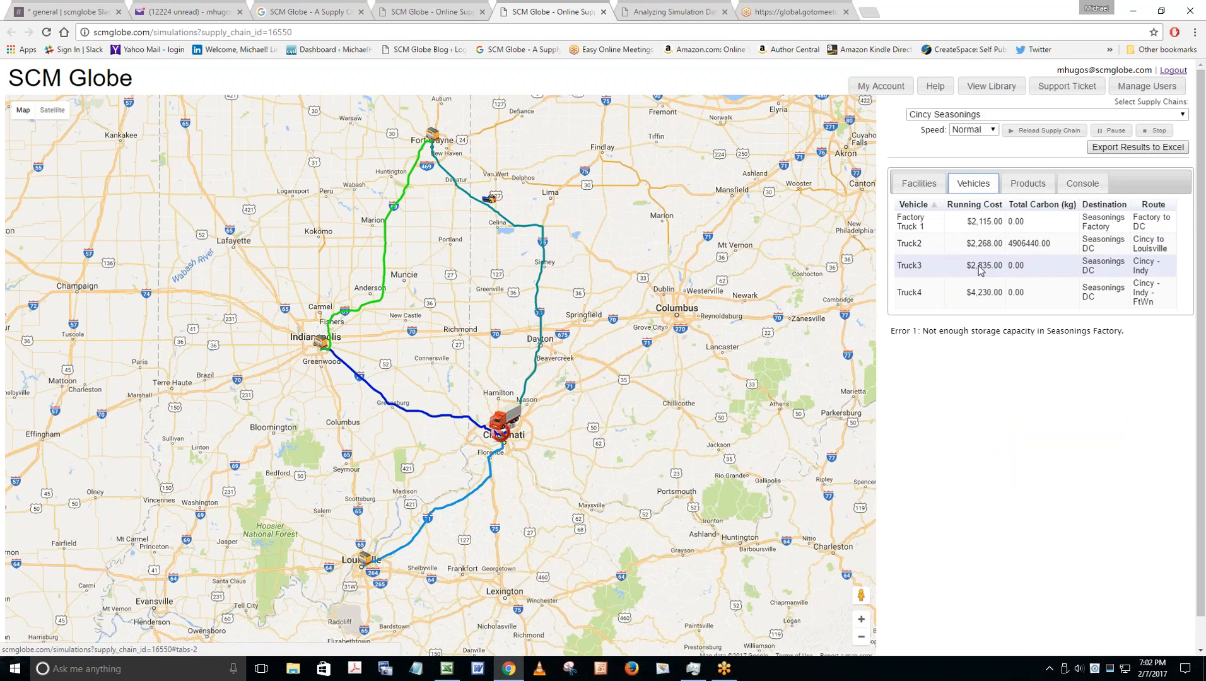
pyautogui.click(1027, 190)
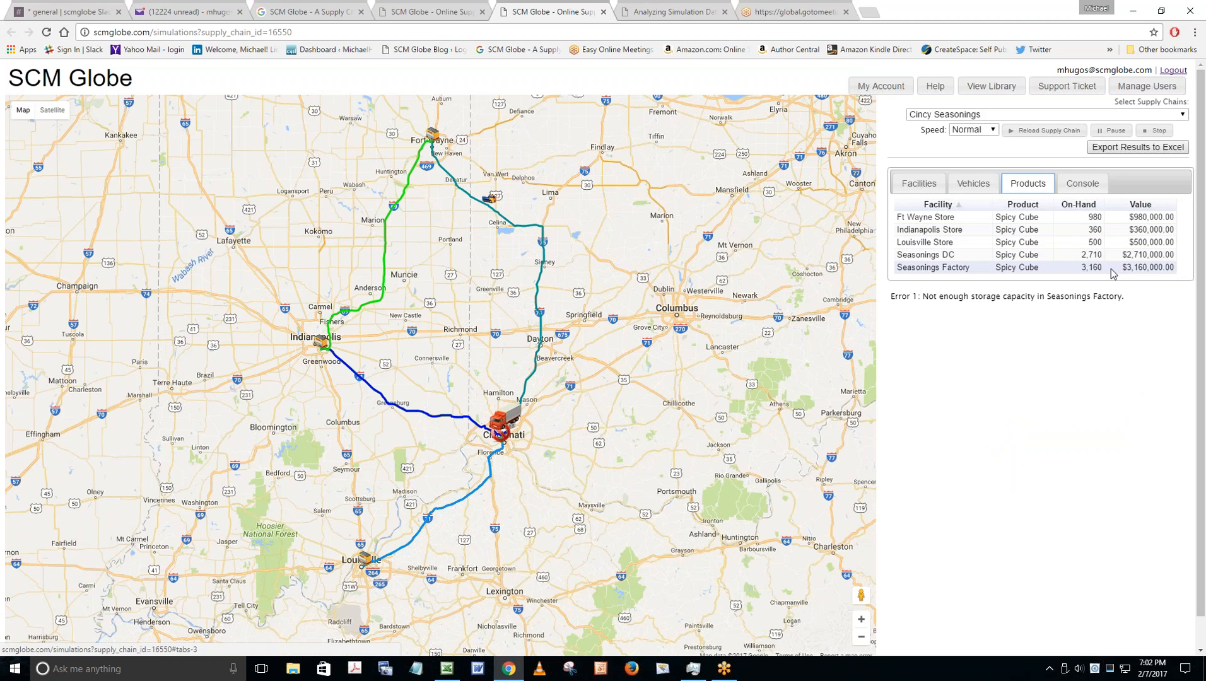
pyautogui.click(1082, 188)
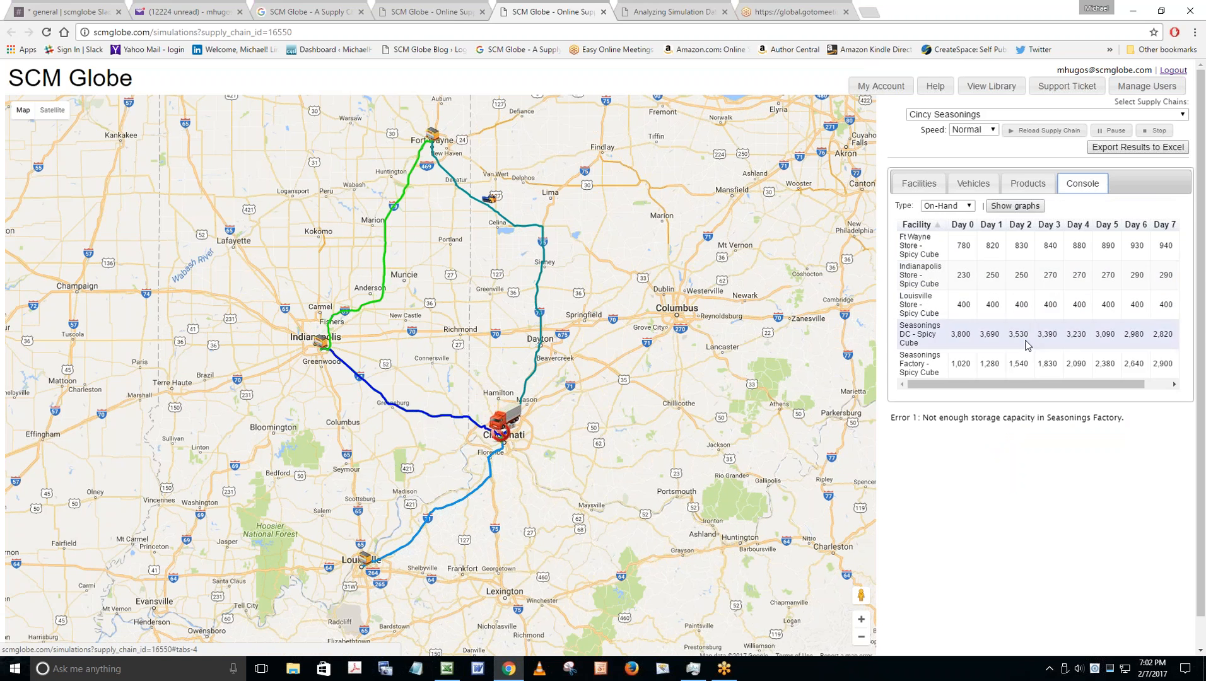
# Compare the facilities' daily Spicy Cube on-hand charts for the Indianapolis Store, Seasonings Factory and Seasonings DC.
pyautogui.click(919, 183)
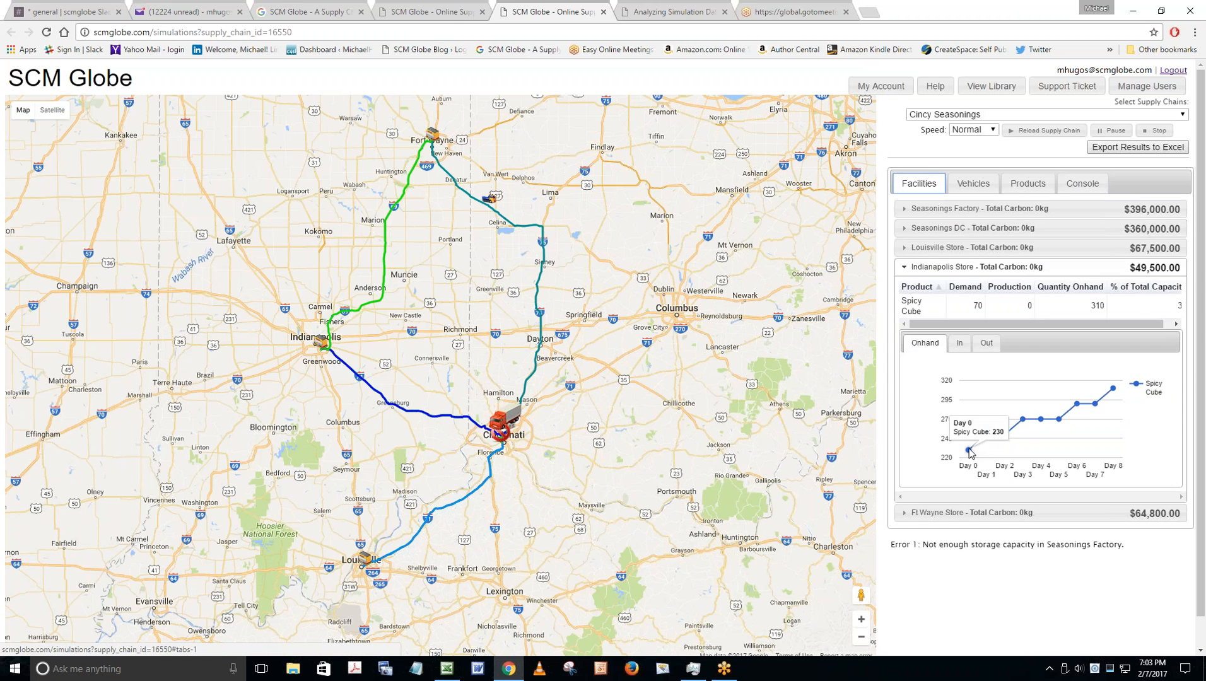
pyautogui.moveTo(1115, 386)
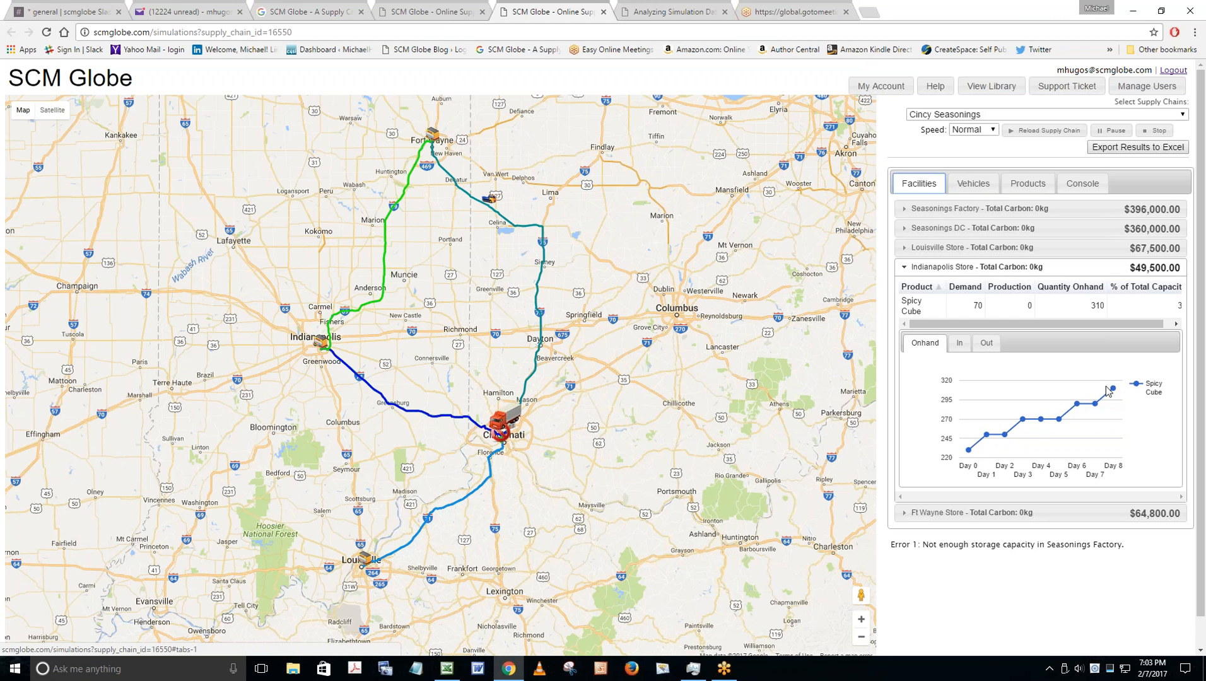
pyautogui.click(955, 211)
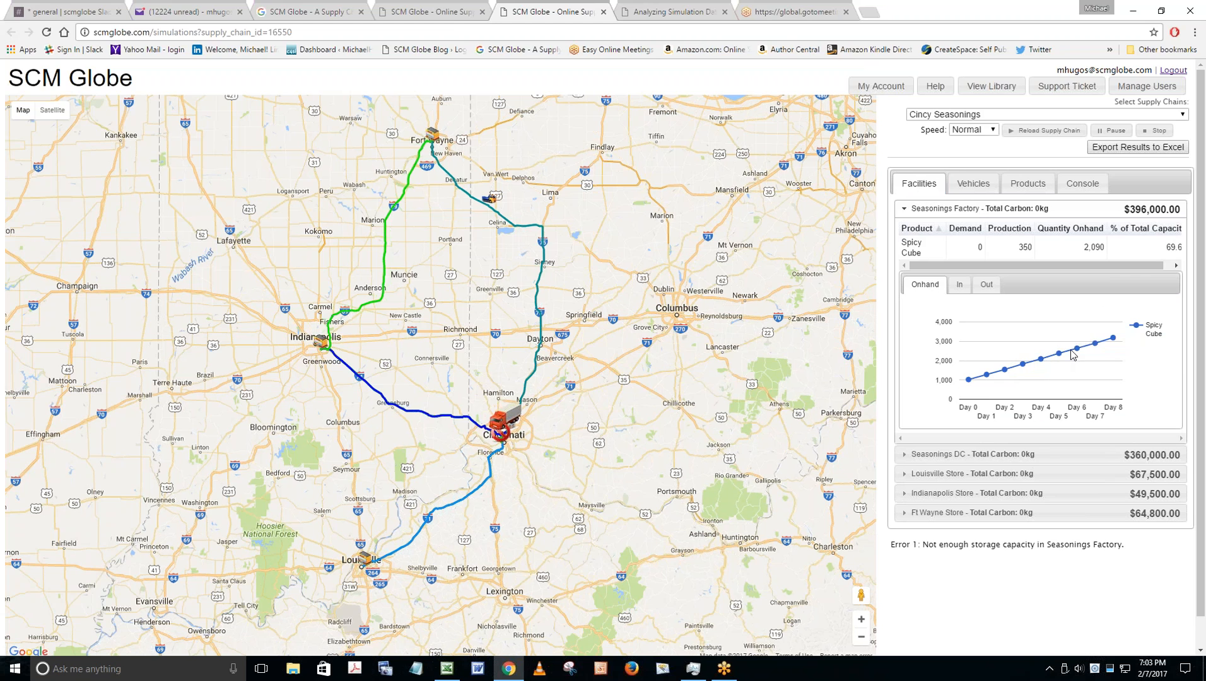
pyautogui.moveTo(1114, 339)
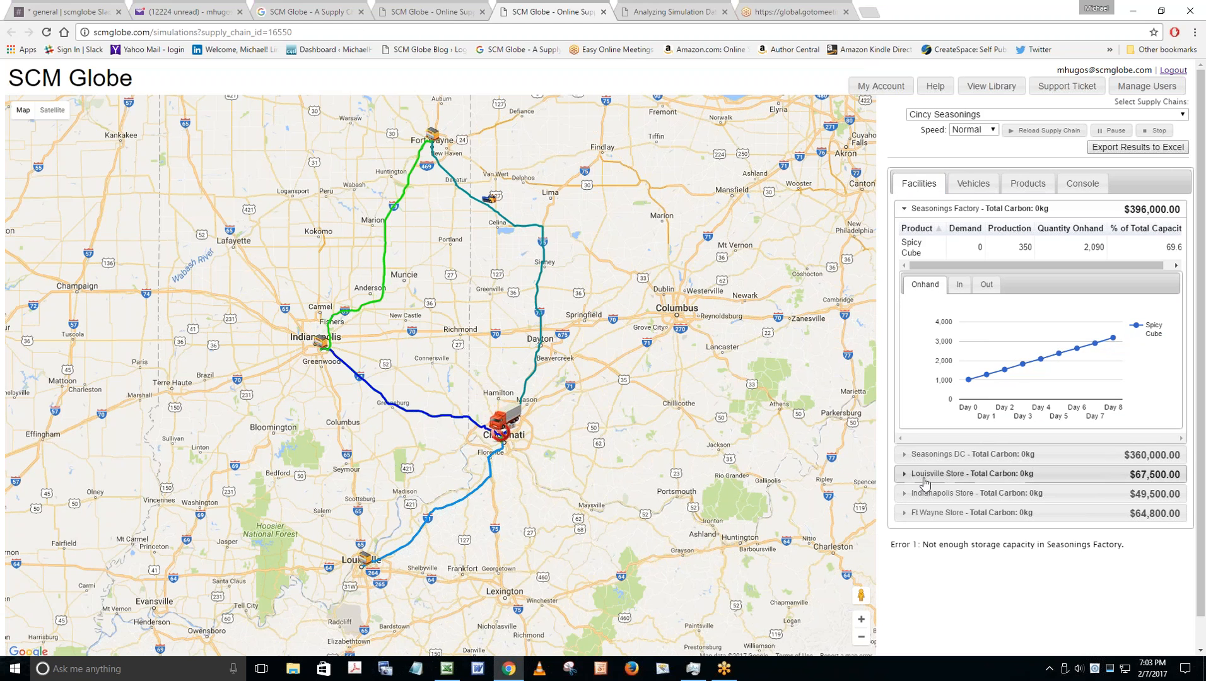
pyautogui.click(944, 457)
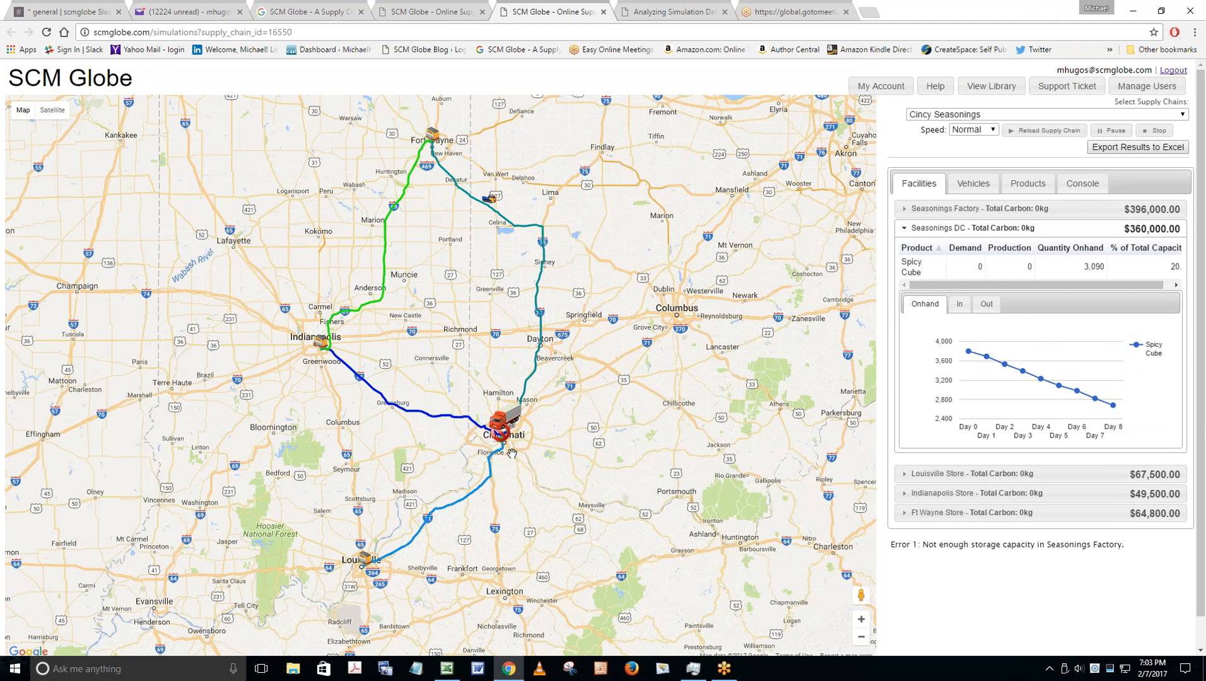
# Locate the flagged Seasonings Factory on the map, just west of downtown Cincinnati.
pyautogui.scroll(1, 512, 453)
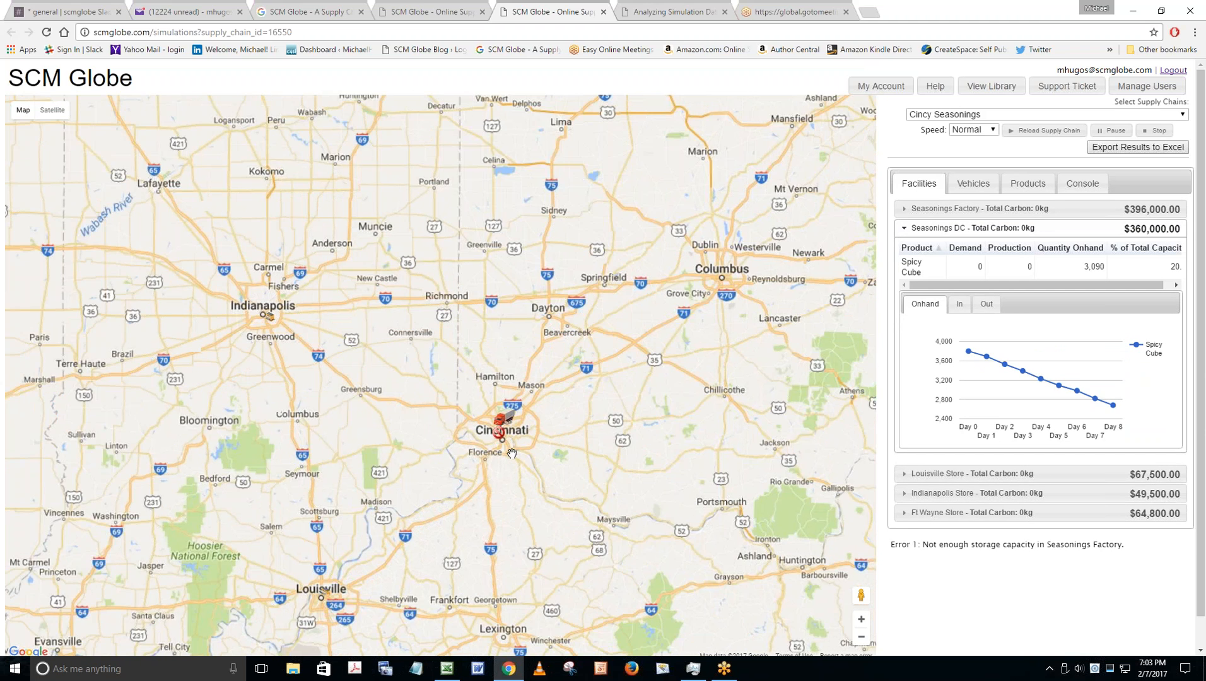
pyautogui.scroll(1, 520, 420)
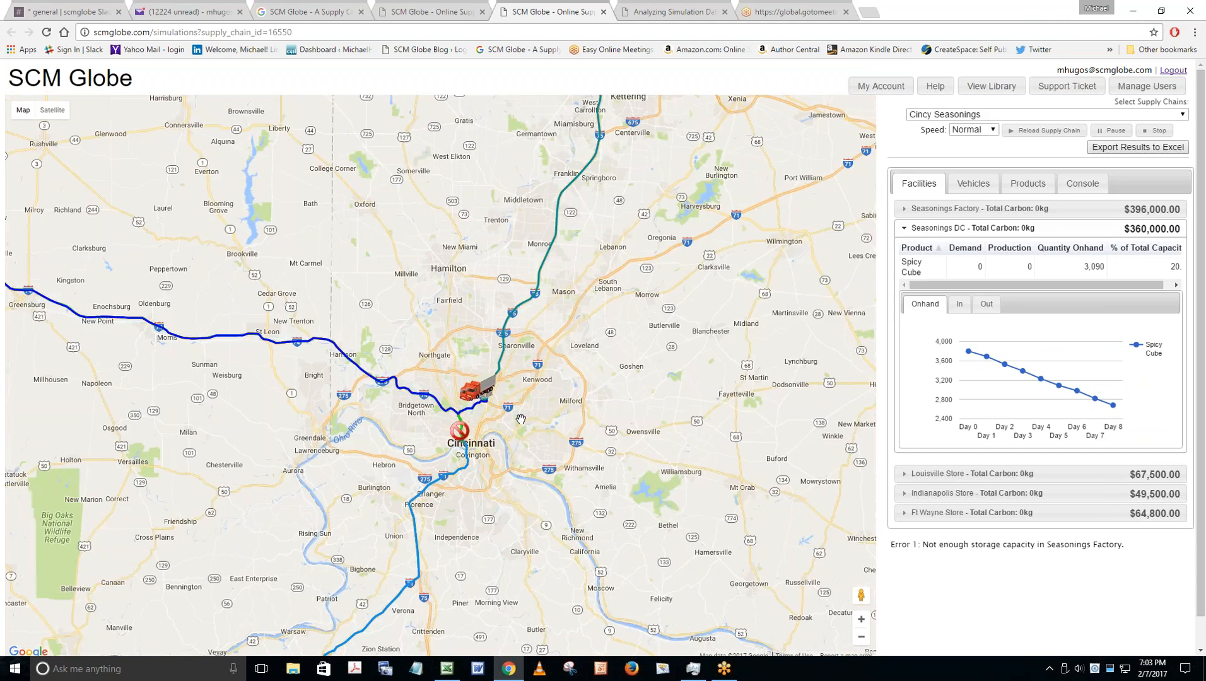
pyautogui.scroll(2, 521, 420)
pyautogui.moveTo(358, 420); pyautogui.dragTo(377, 378)
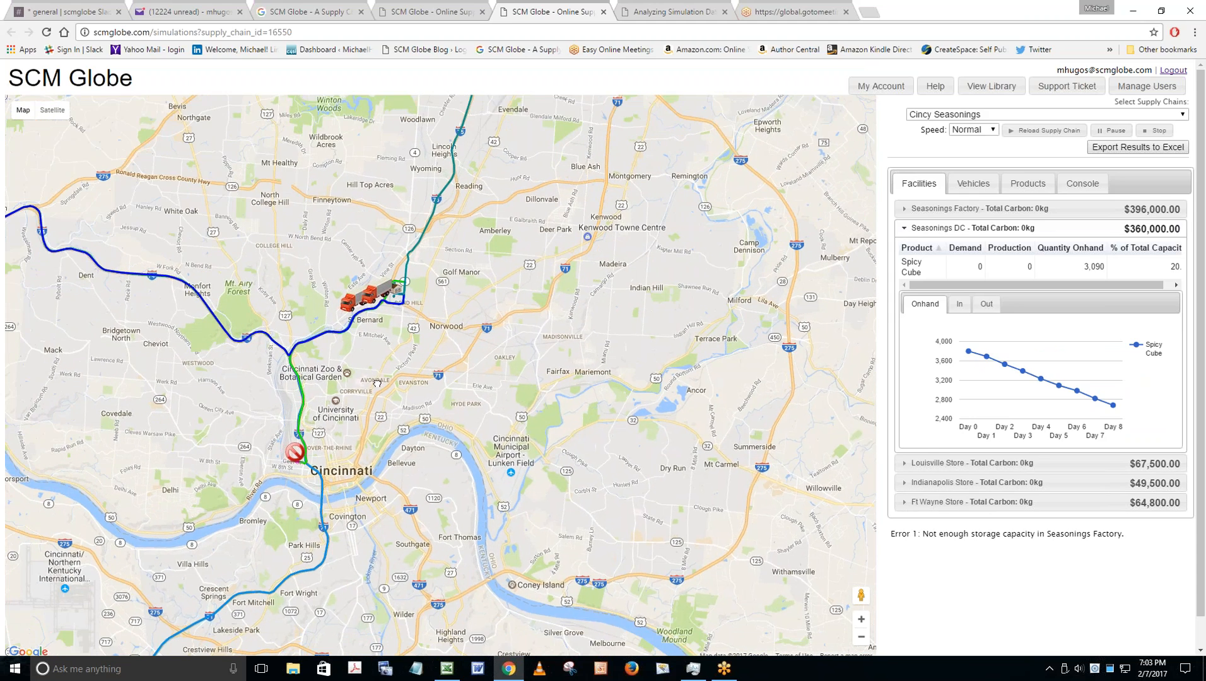
pyautogui.scroll(1, 330, 451)
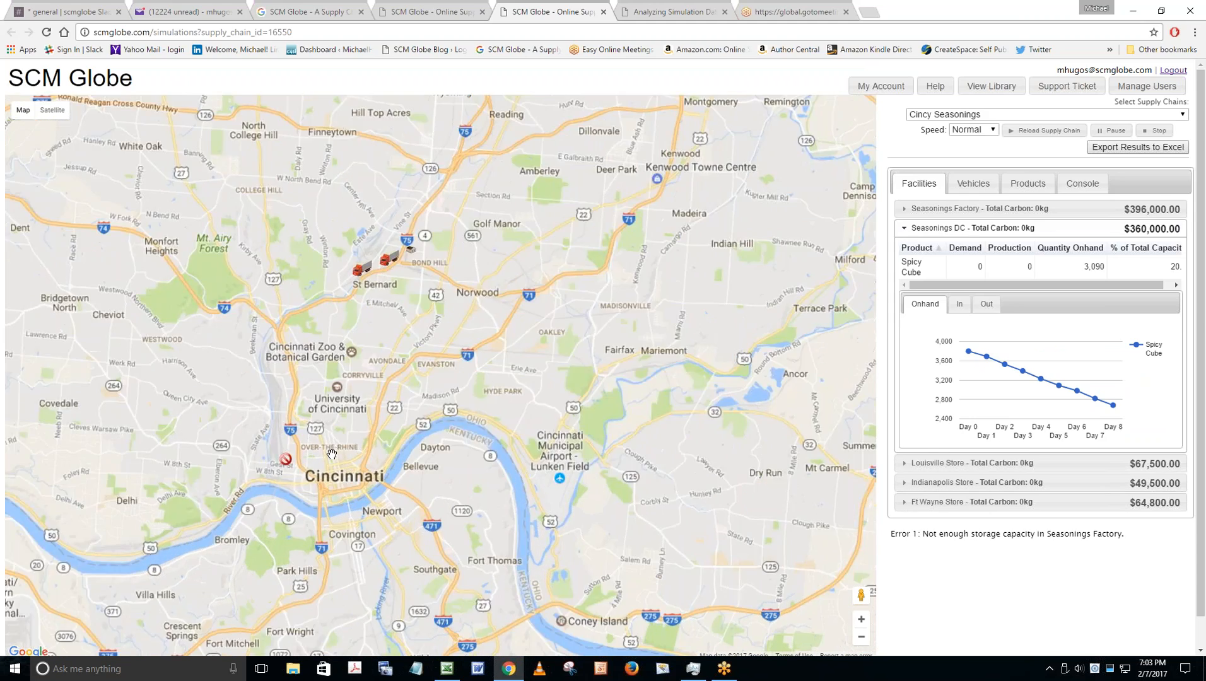
pyautogui.scroll(1, 260, 481)
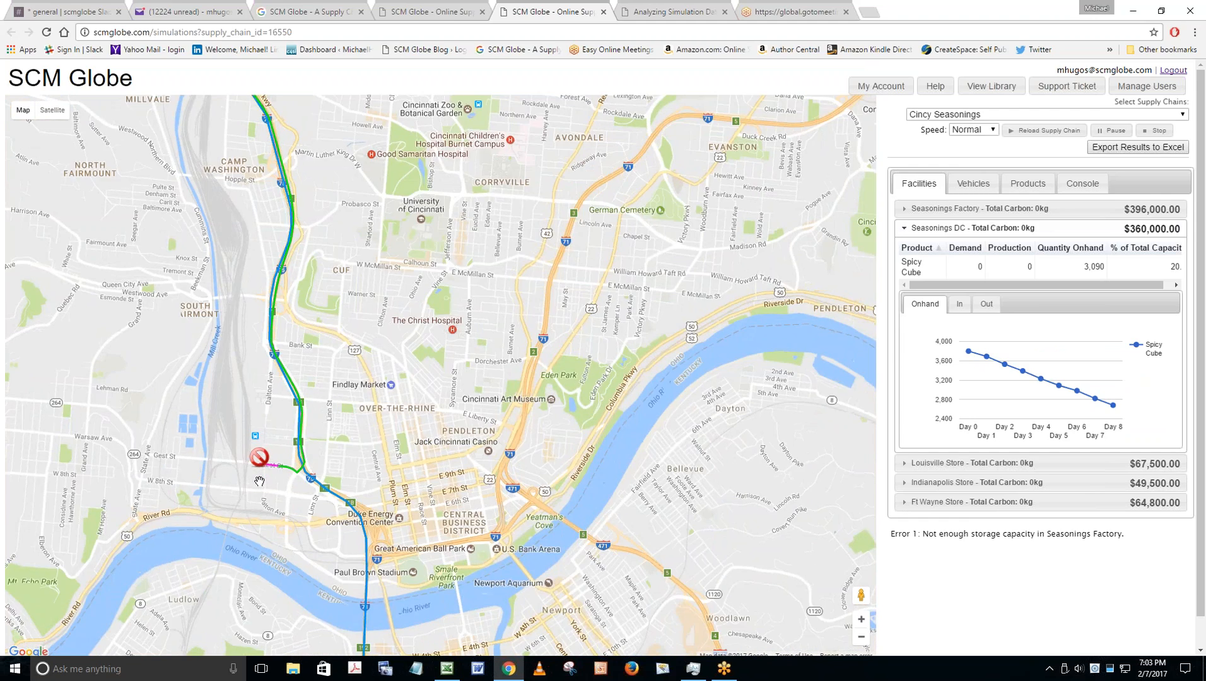
pyautogui.scroll(1, 251, 467)
pyautogui.moveTo(250, 468); pyautogui.dragTo(371, 491)
# Show the map as satellite imagery and examine the factory's building on Gest St up close.
pyautogui.click(53, 111)
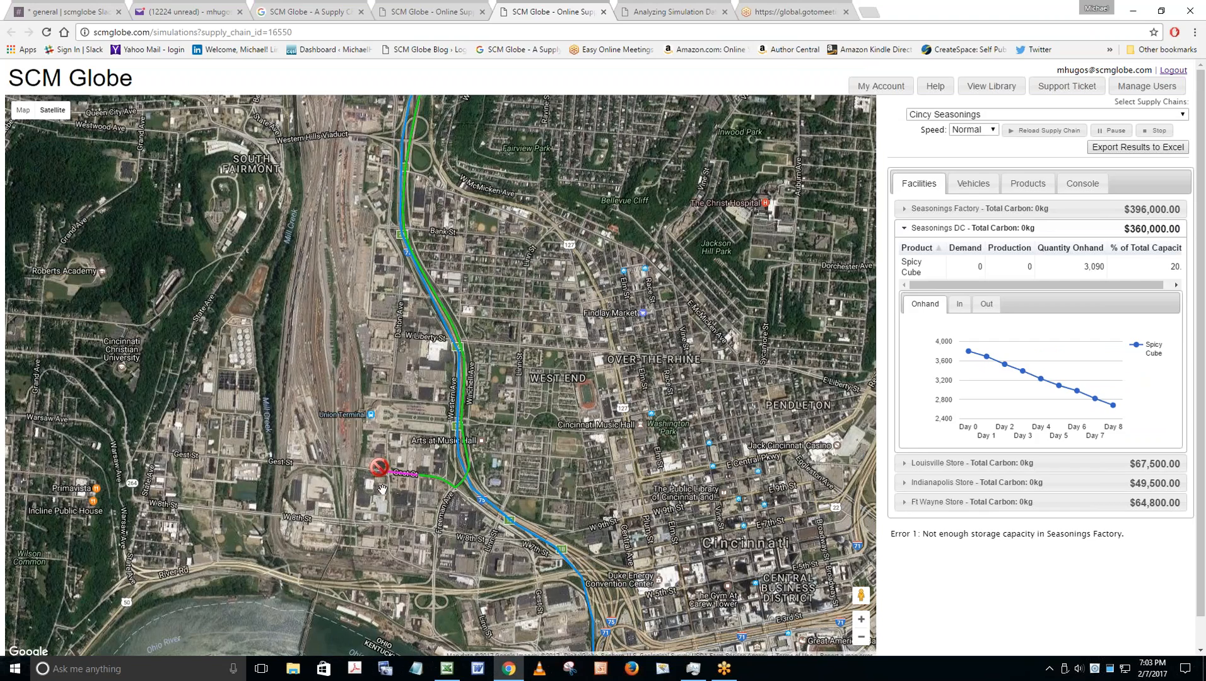
pyautogui.scroll(2, 382, 490)
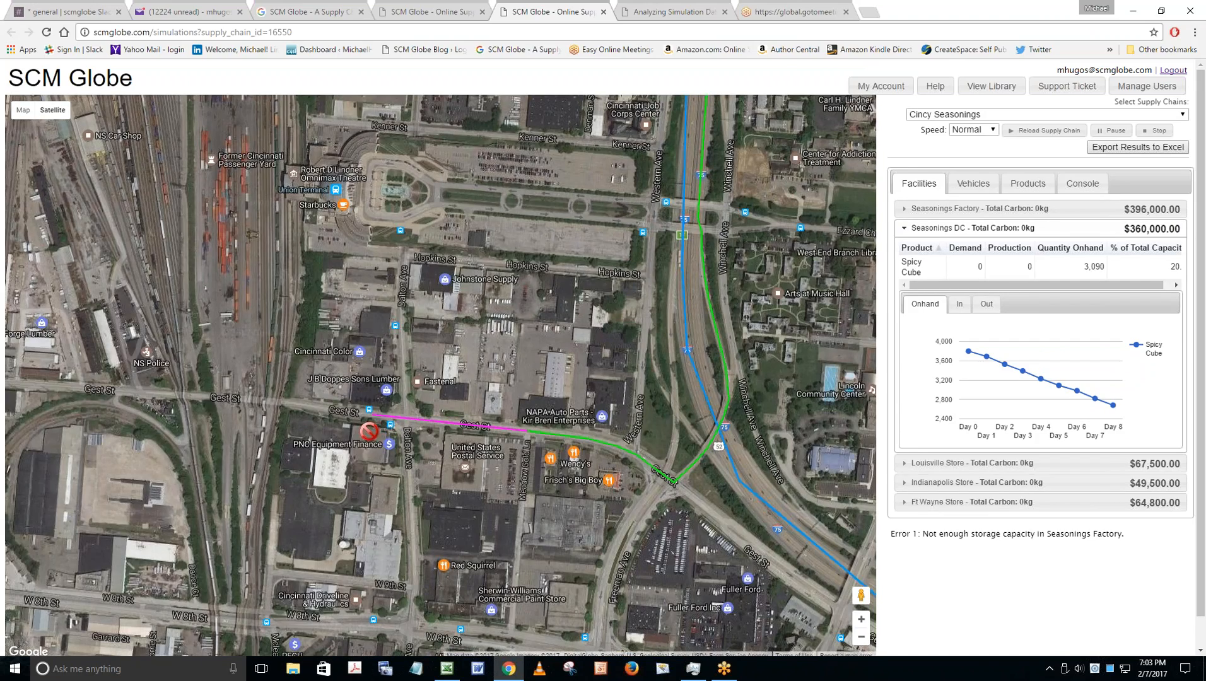
pyautogui.scroll(1, 343, 435)
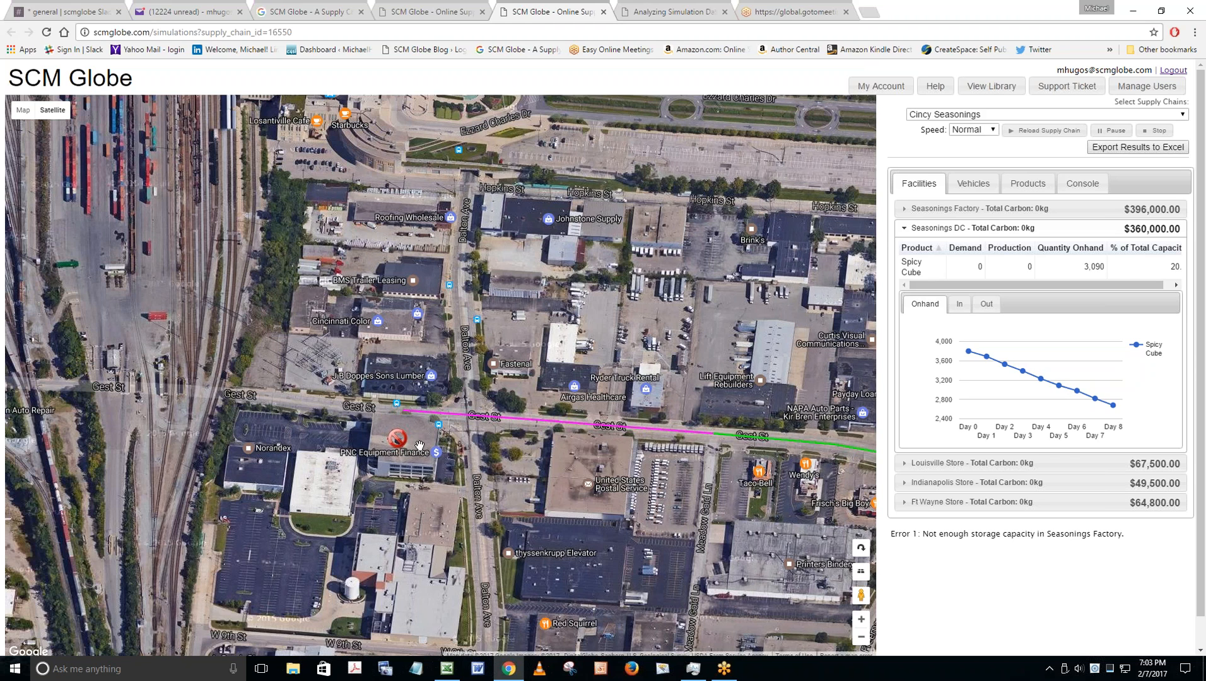
pyautogui.scroll(2, 419, 446)
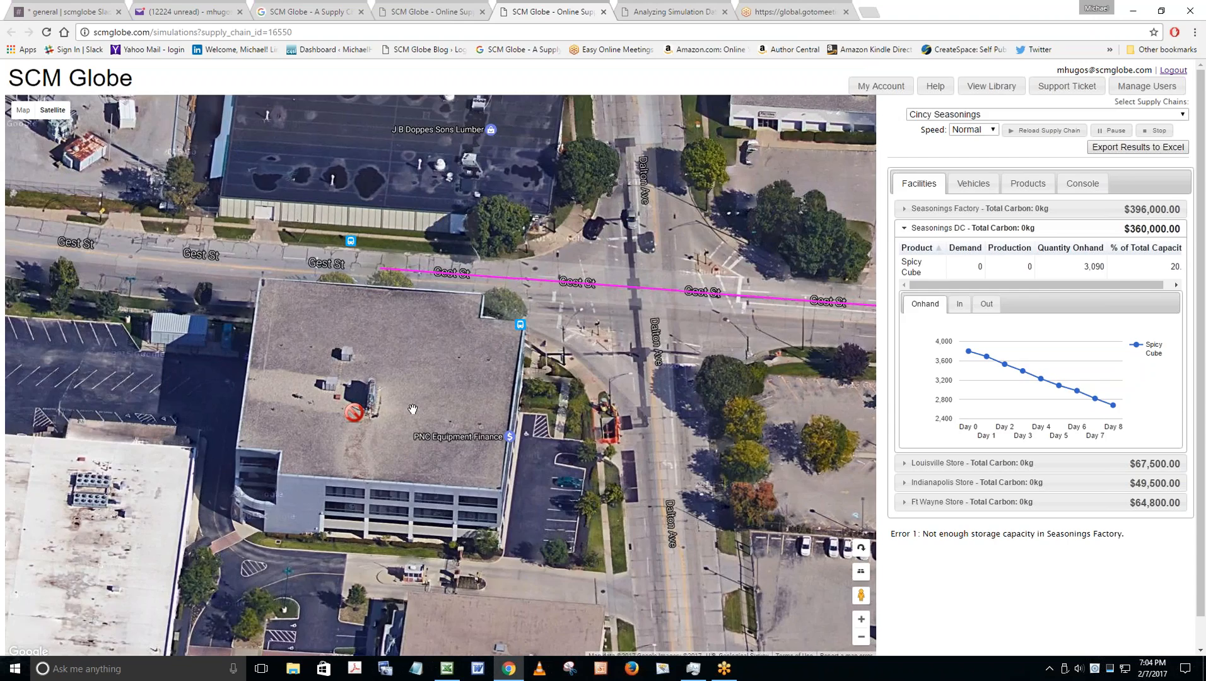
# Examine the factory's wider surroundings in the satellite imagery, including the nearby rail yards, Union Terminal and highway routes.
pyautogui.scroll(-2, 412, 410)
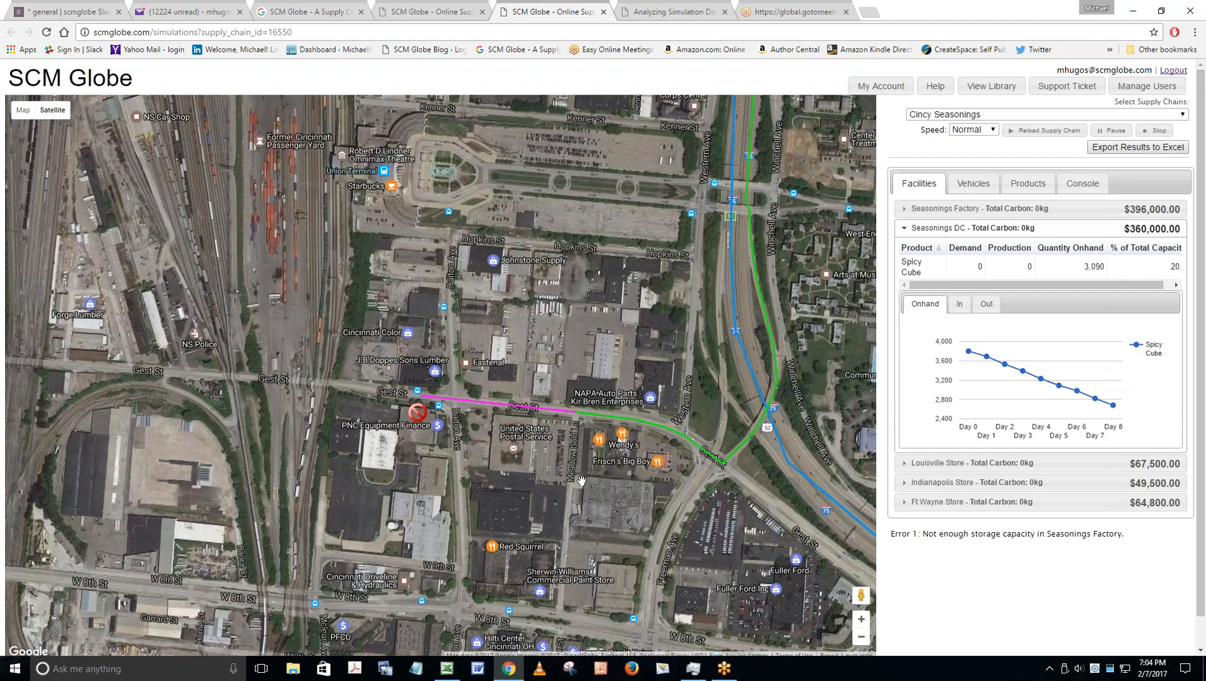
pyautogui.moveTo(524, 459); pyautogui.dragTo(524, 543)
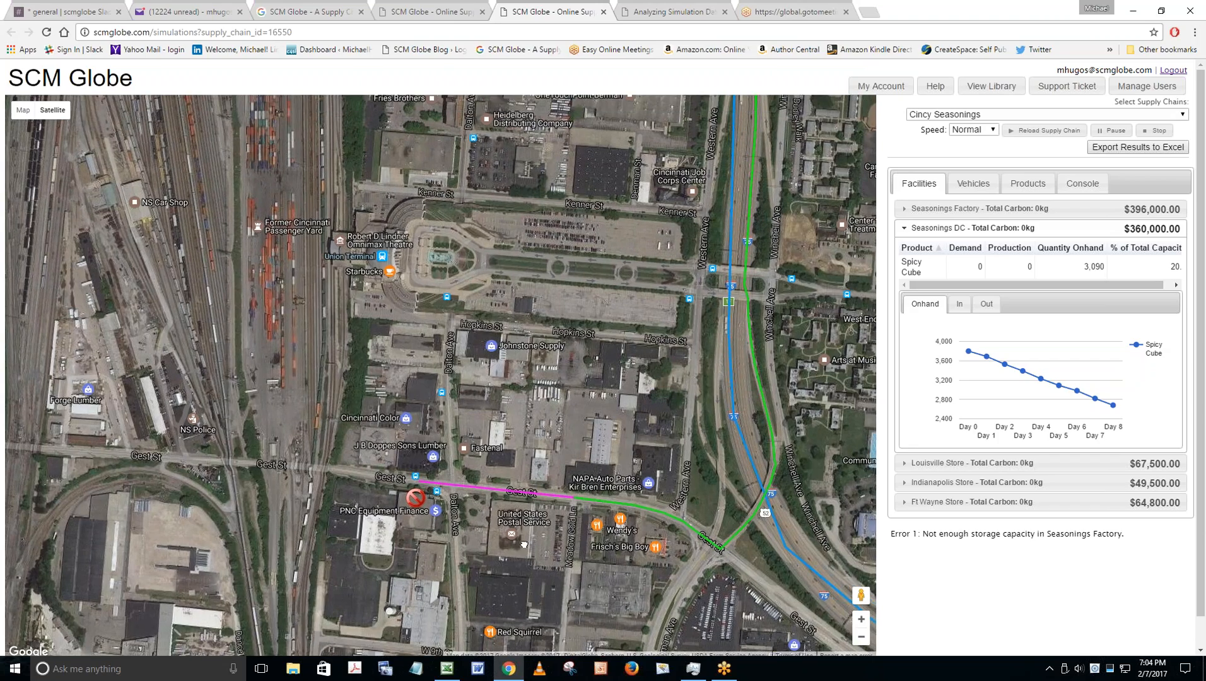
pyautogui.scroll(-1, 528, 422)
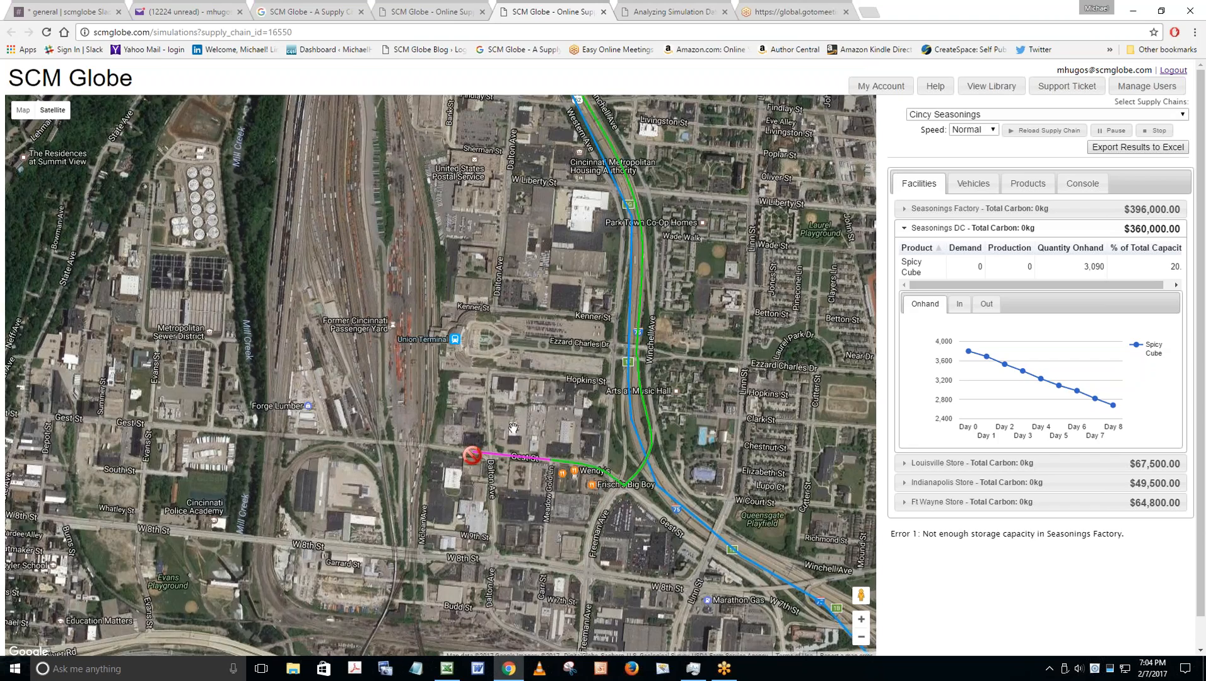
pyautogui.moveTo(488, 334); pyautogui.dragTo(351, 305)
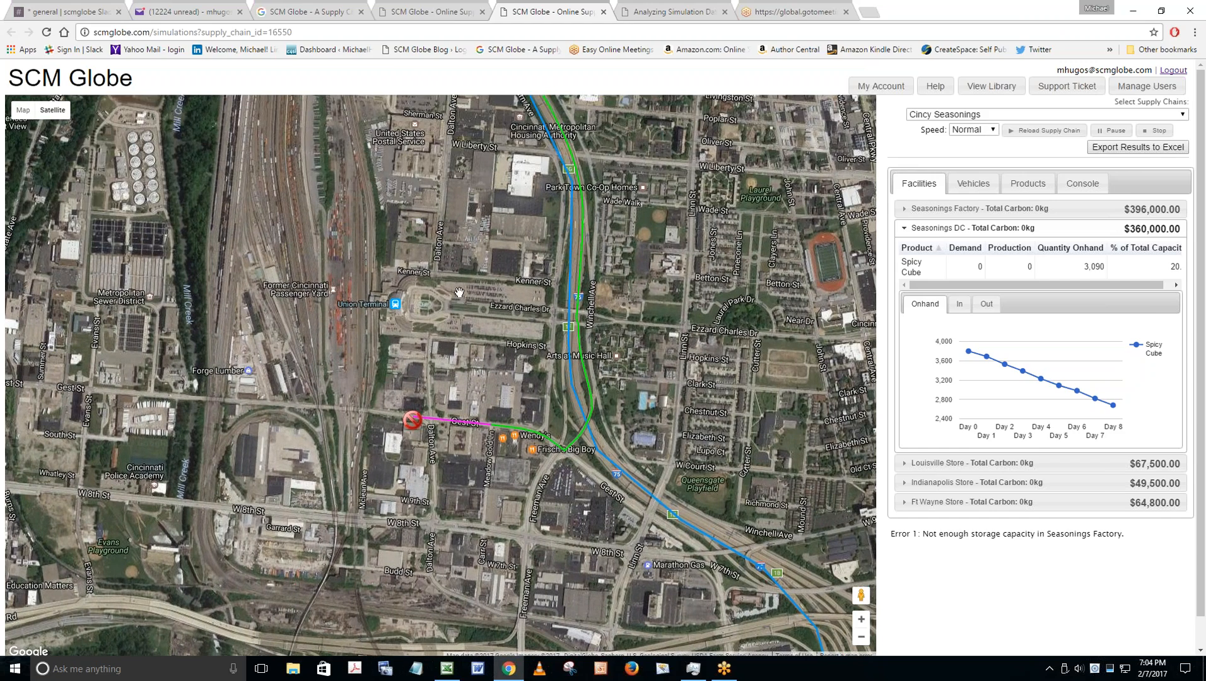
# Show the road map and trace the delivery routes from the blocked facility near Union Terminal to the warehouse near Bond Hill.
pyautogui.scroll(-1, 457, 296)
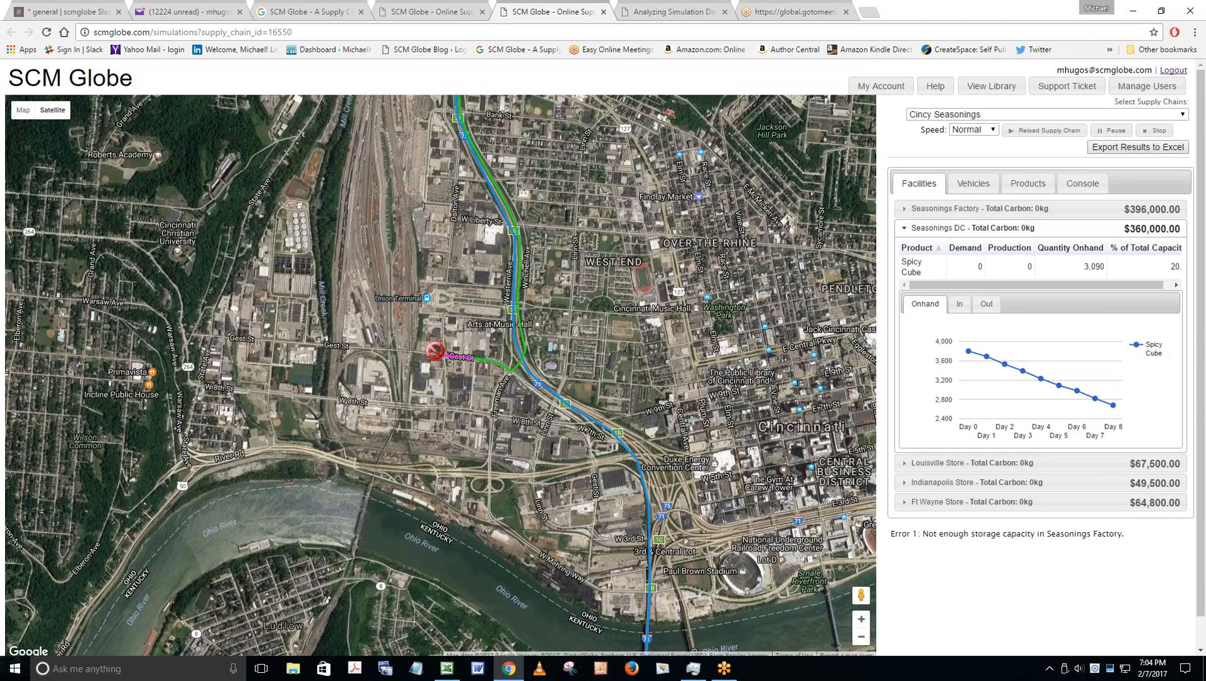
pyautogui.moveTo(440, 346); pyautogui.dragTo(436, 466)
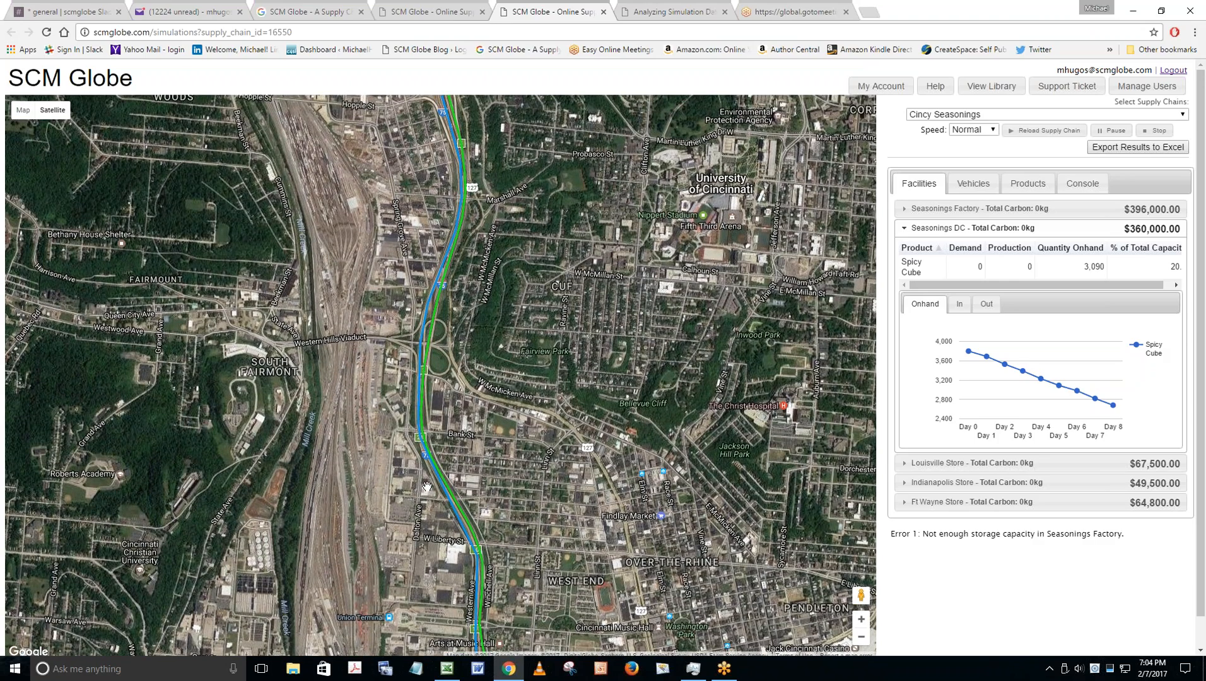
pyautogui.moveTo(427, 487)
pyautogui.mouseDown()
pyautogui.moveTo(406, 190)
pyautogui.moveTo(404, 301)
pyautogui.moveTo(377, 273)
pyautogui.mouseUp()
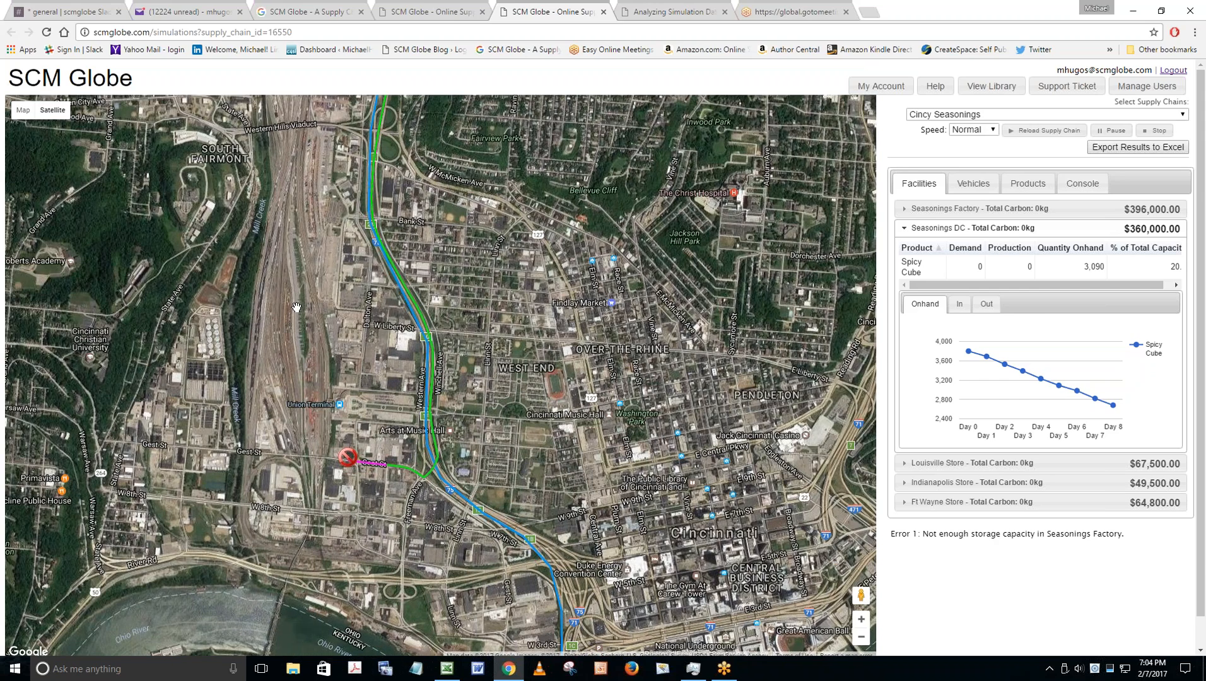
pyautogui.click(24, 113)
pyautogui.scroll(-1, 391, 226)
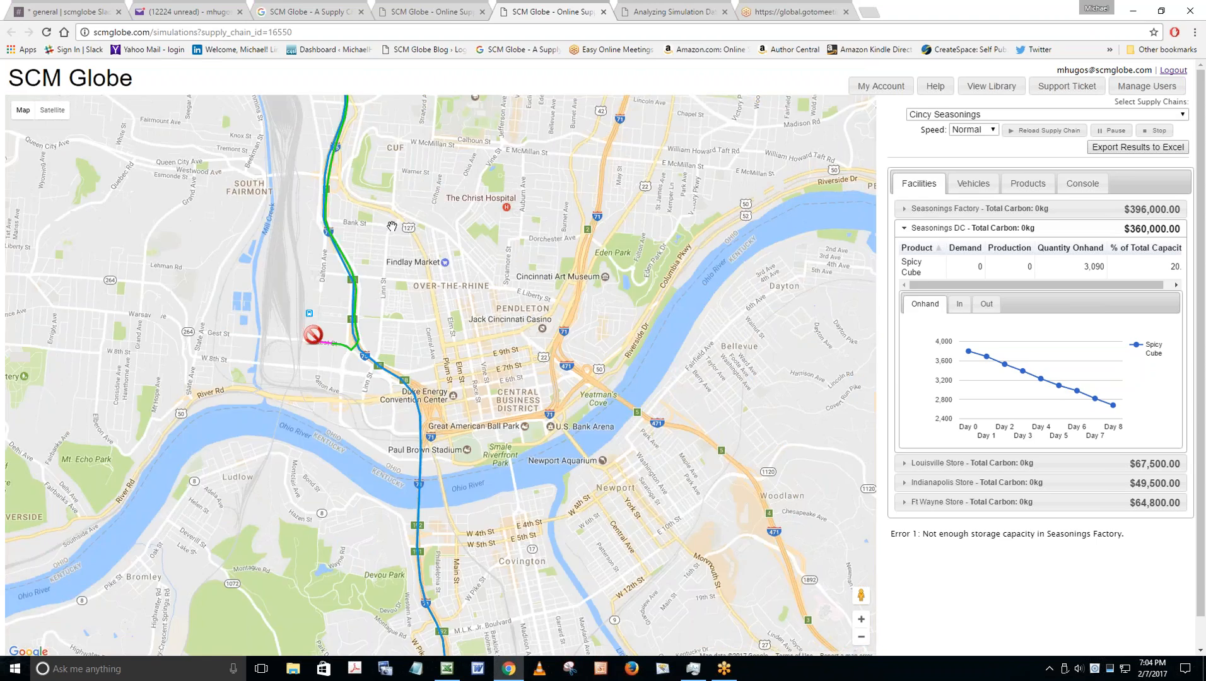
pyautogui.moveTo(424, 145); pyautogui.dragTo(331, 417)
pyautogui.moveTo(500, 285); pyautogui.dragTo(318, 324)
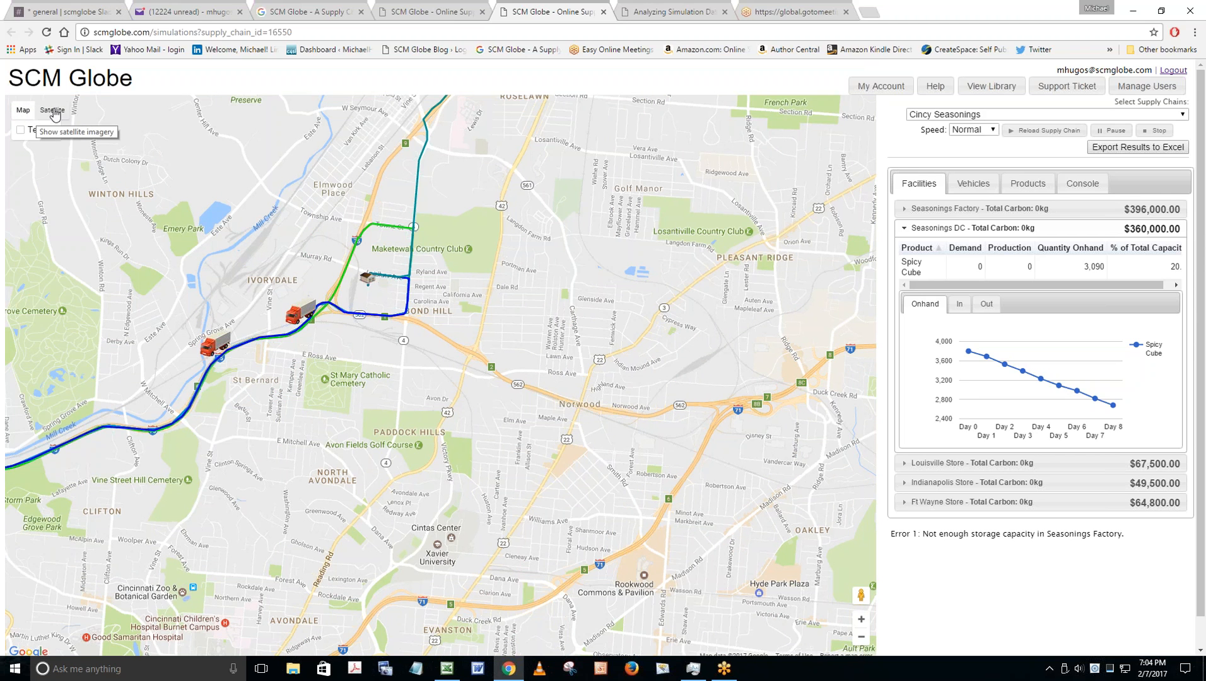
pyautogui.moveTo(197, 253); pyautogui.dragTo(290, 190)
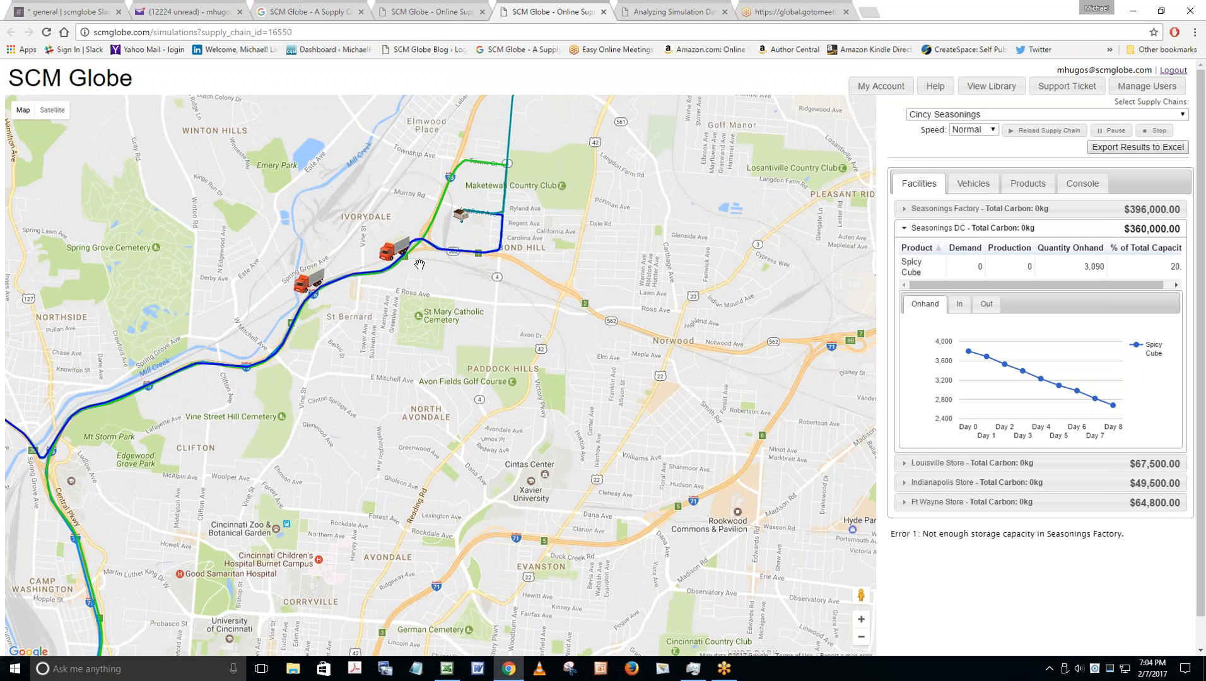
# Examine the warehouse location on Para Dr and the truck routes around the I-75 and Norwood Lateral Pkwy interchange.
pyautogui.scroll(2, 419, 246)
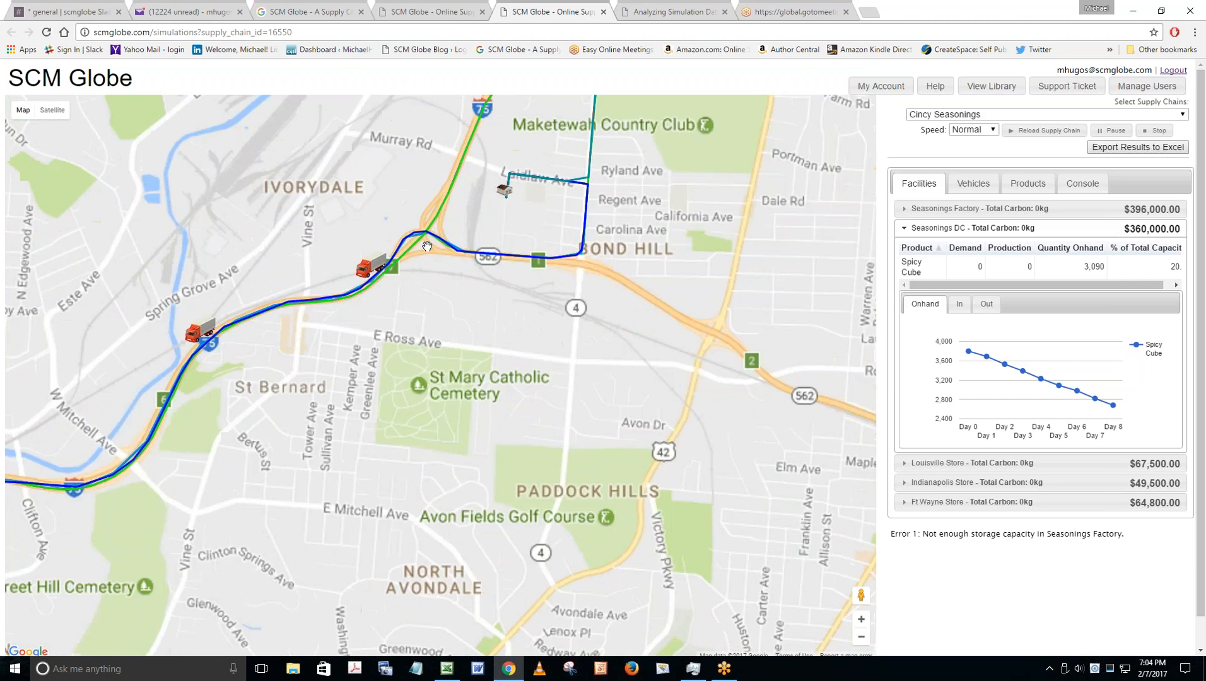
pyautogui.moveTo(431, 239); pyautogui.dragTo(344, 370)
pyautogui.moveTo(343, 192); pyautogui.dragTo(259, 269)
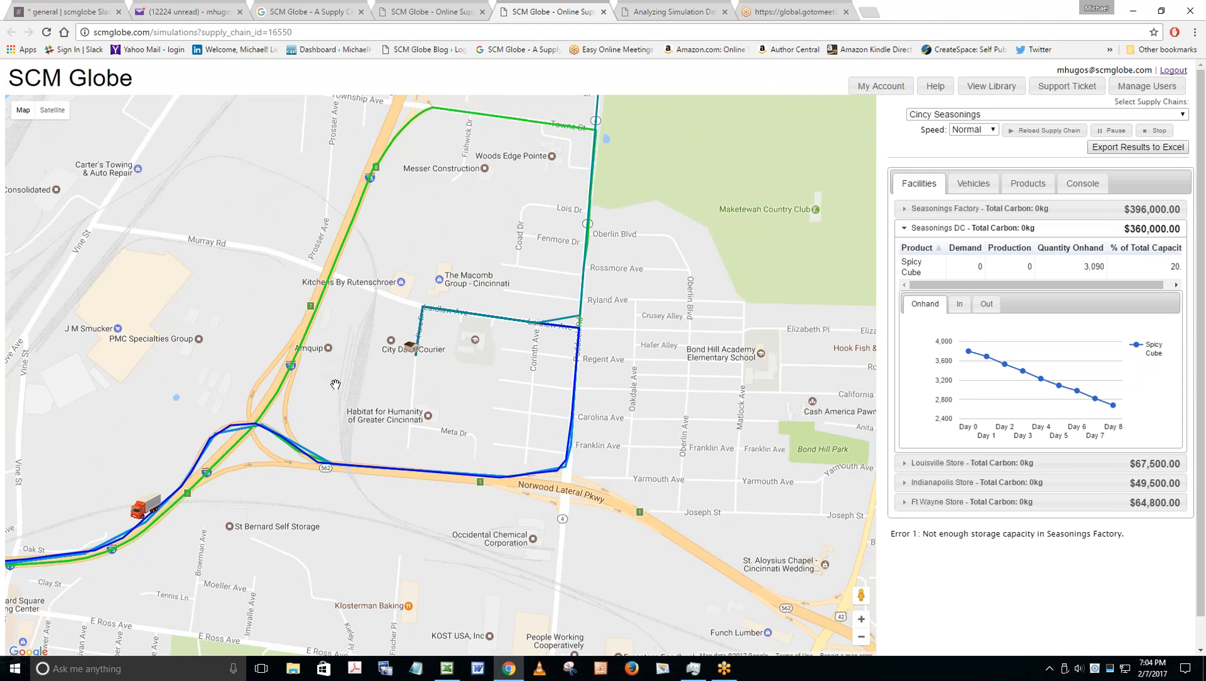
pyautogui.moveTo(335, 385); pyautogui.dragTo(328, 294)
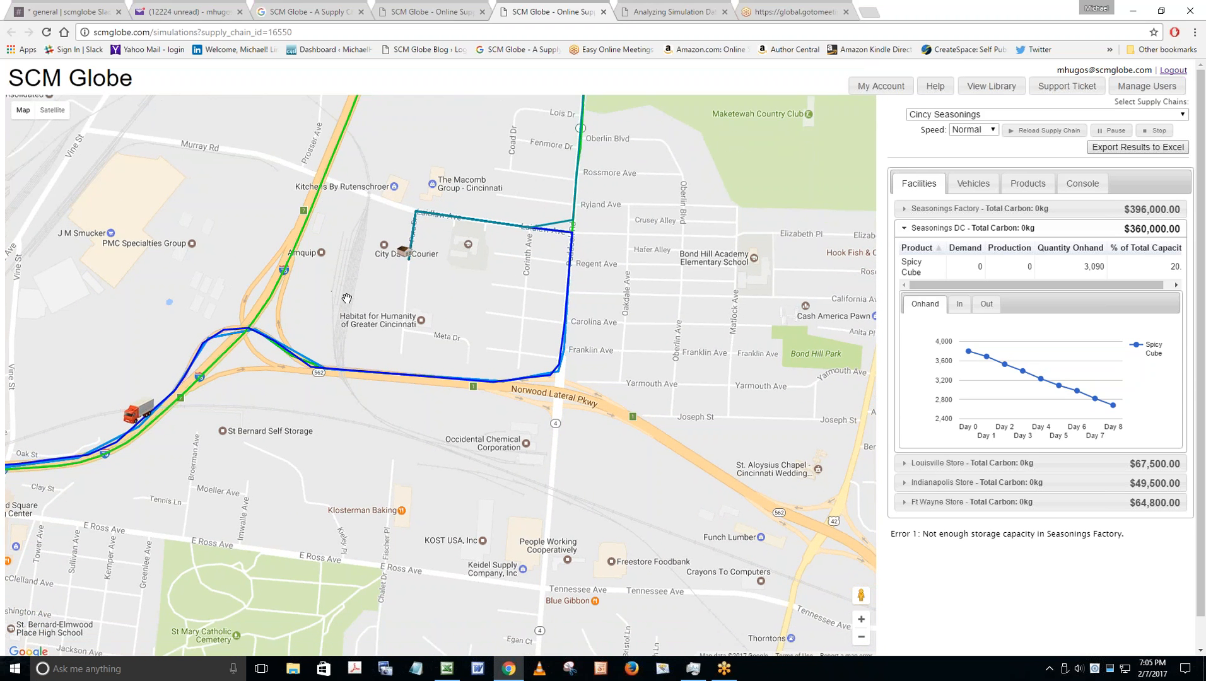
pyautogui.scroll(1, 351, 292)
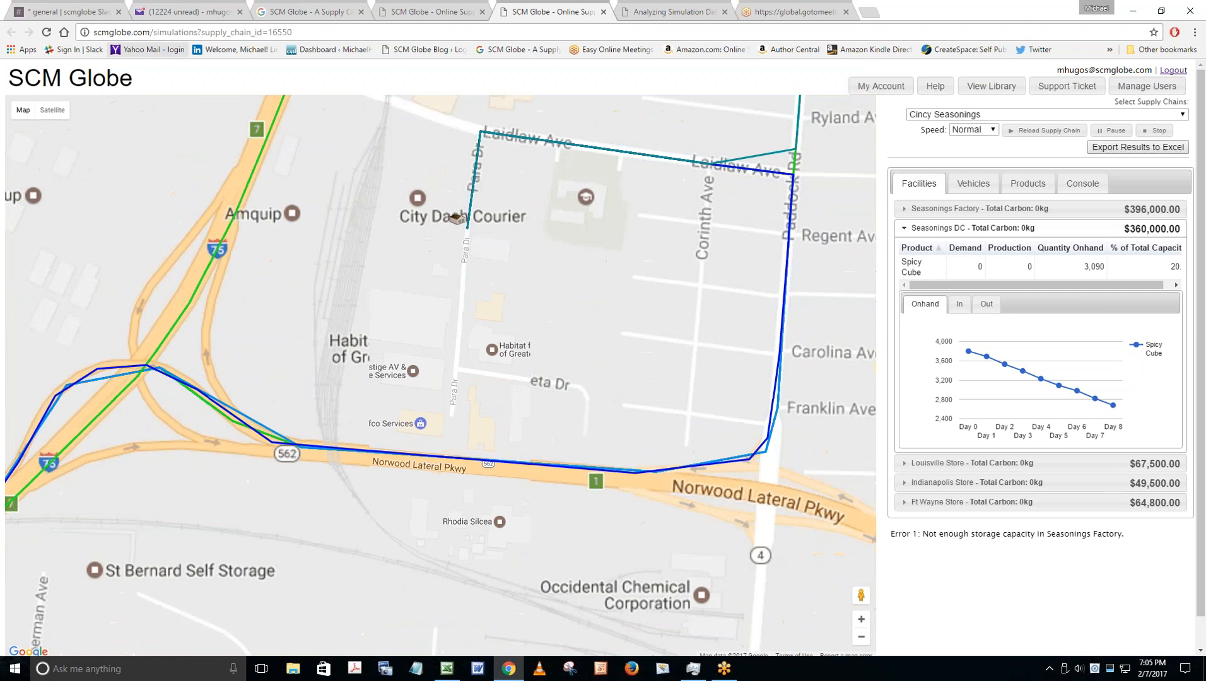
# Show satellite imagery and inspect the City Dash Courier building and its yard beside Para Dr up close.
pyautogui.click(53, 110)
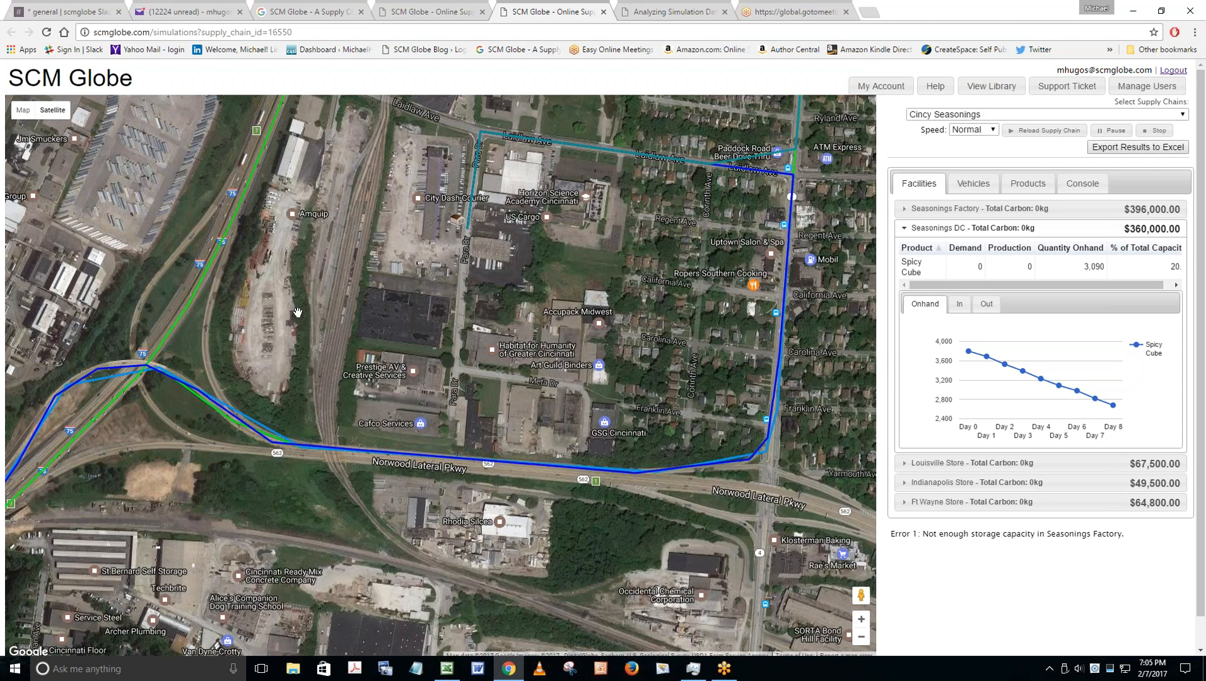
pyautogui.scroll(1, 306, 336)
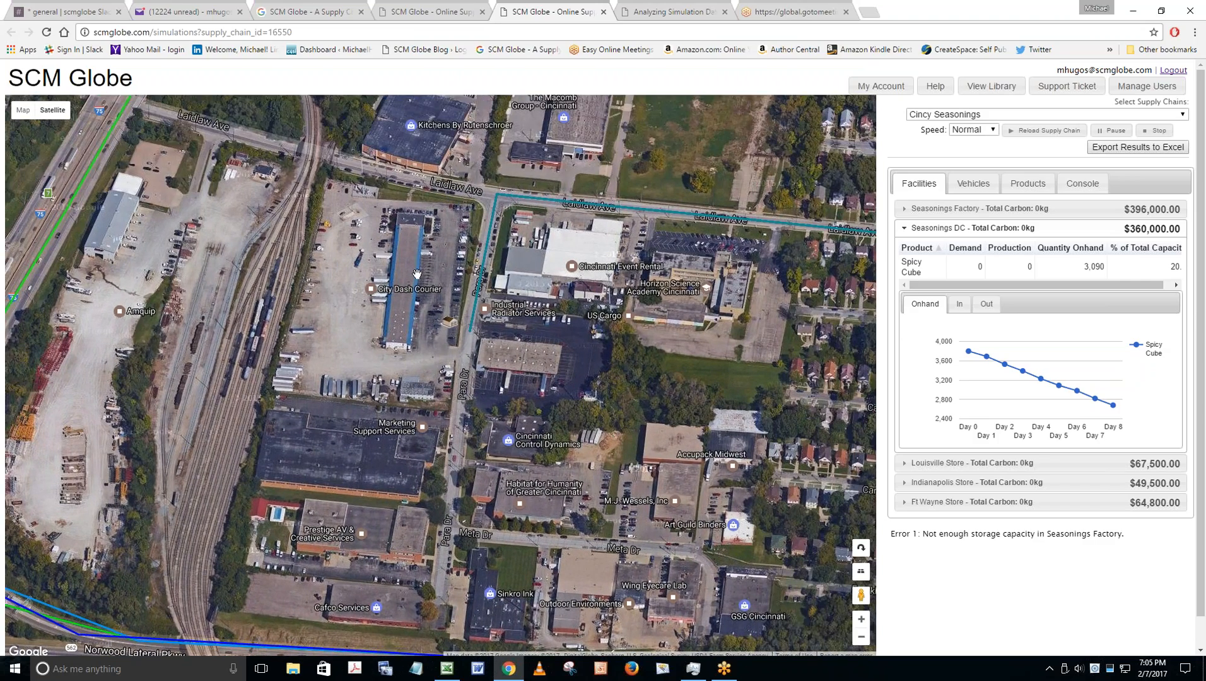
pyautogui.scroll(2, 411, 282)
pyautogui.moveTo(425, 225); pyautogui.dragTo(360, 322)
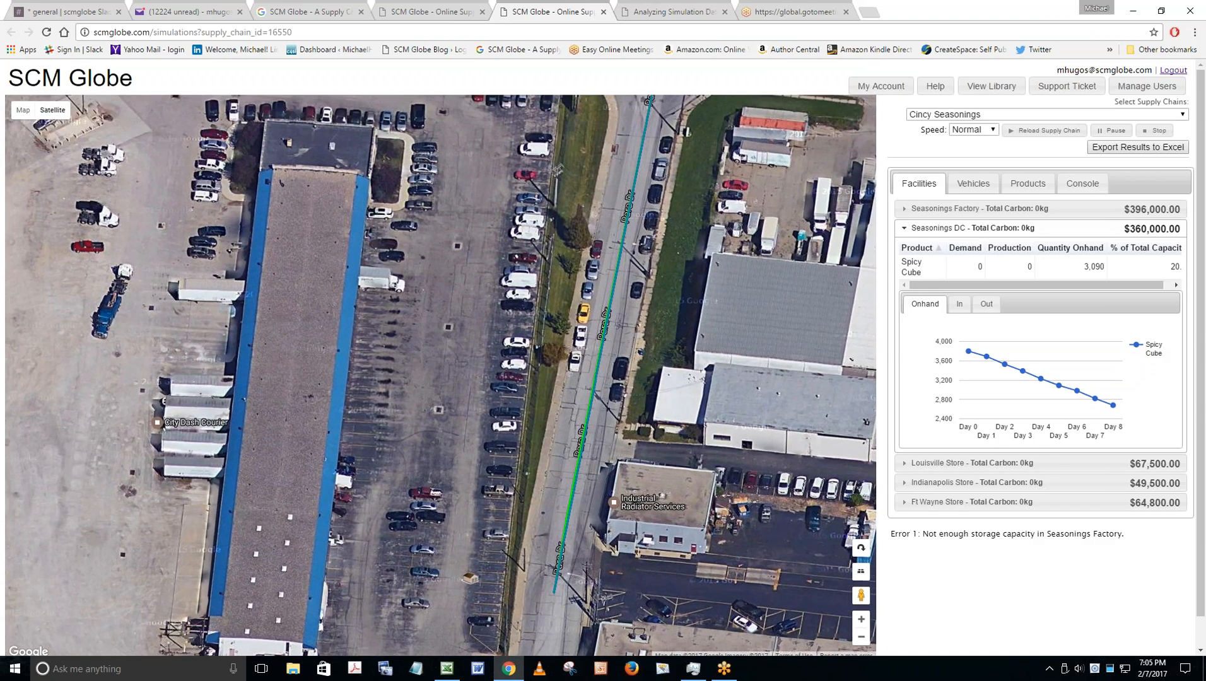
pyautogui.scroll(-1, 361, 321)
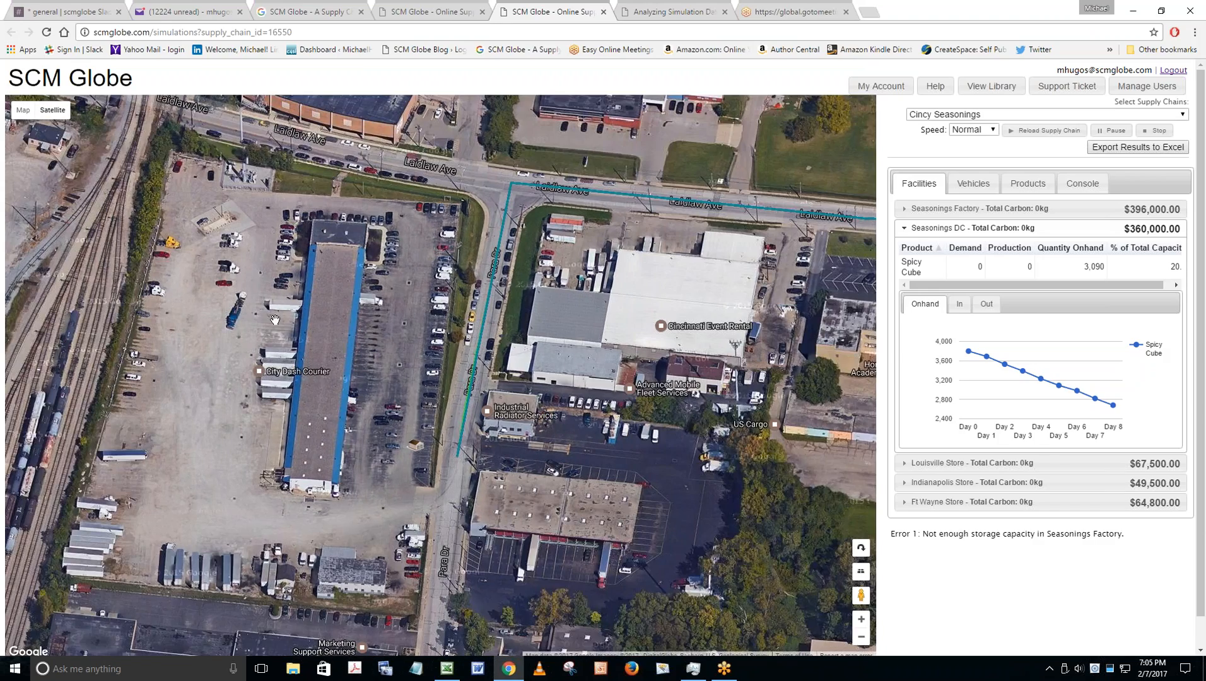
pyautogui.scroll(-1, 279, 326)
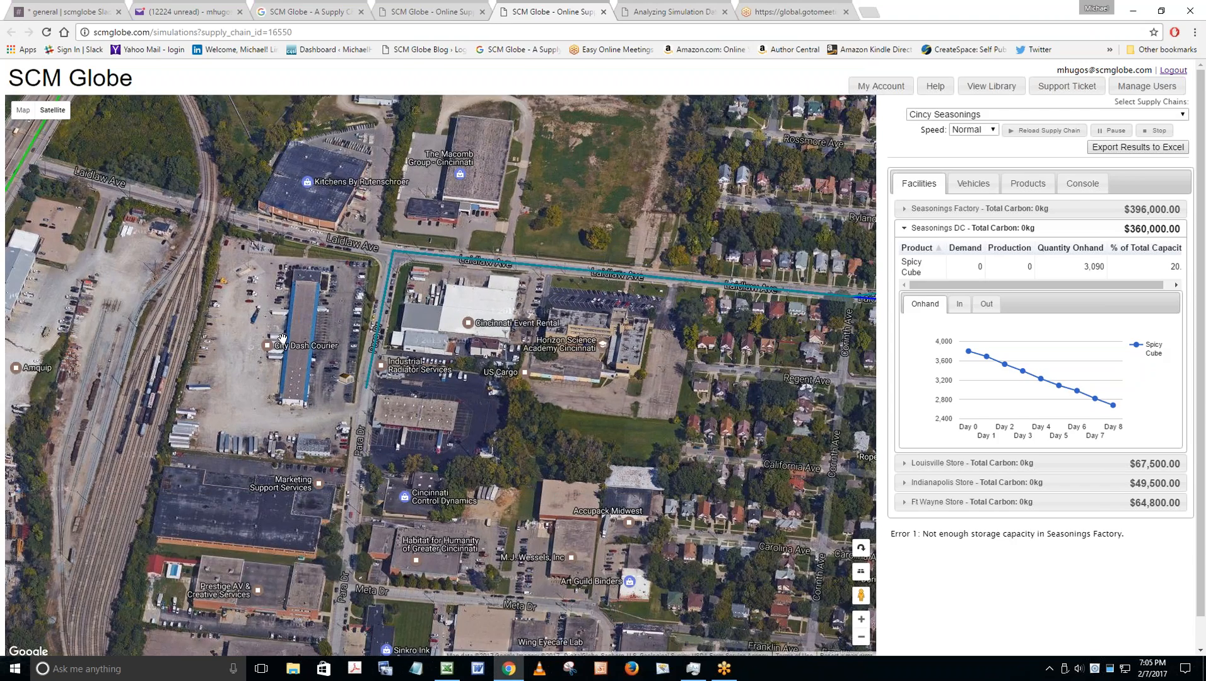
# Inspect the trailer parking lot near J M Smucker, across I-75 from the courier site, in the satellite imagery.
pyautogui.moveTo(269, 343); pyautogui.dragTo(394, 267)
pyautogui.scroll(-1, 397, 272)
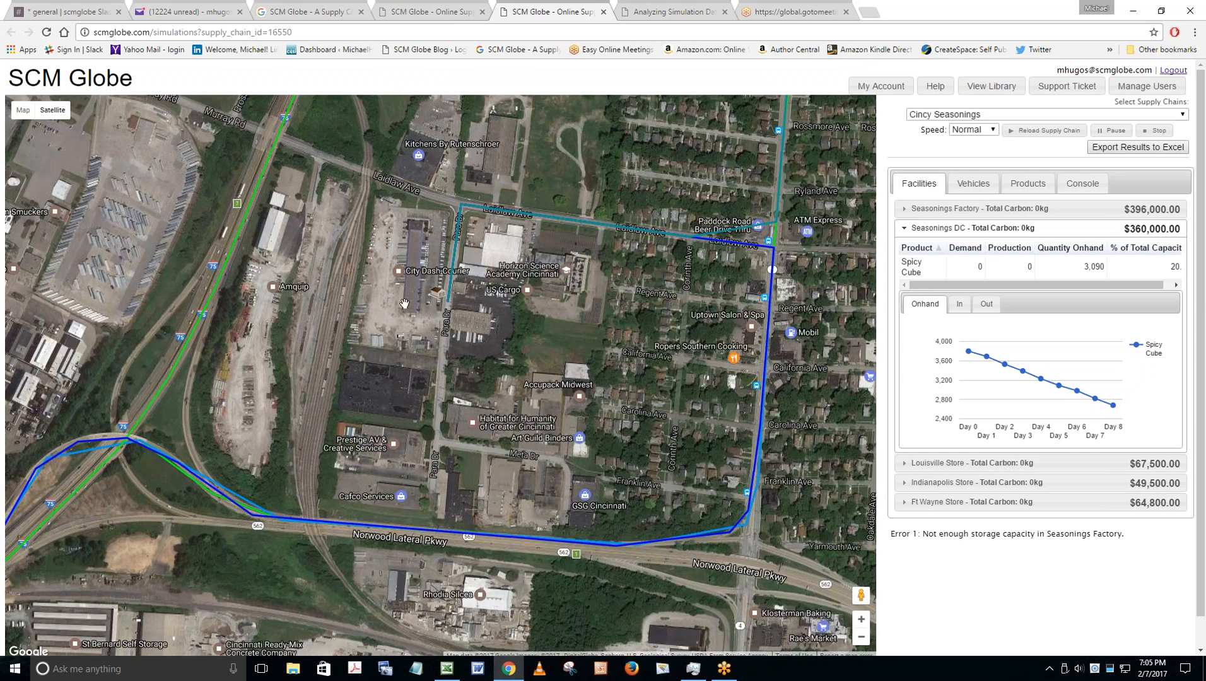
pyautogui.moveTo(130, 248); pyautogui.dragTo(211, 281)
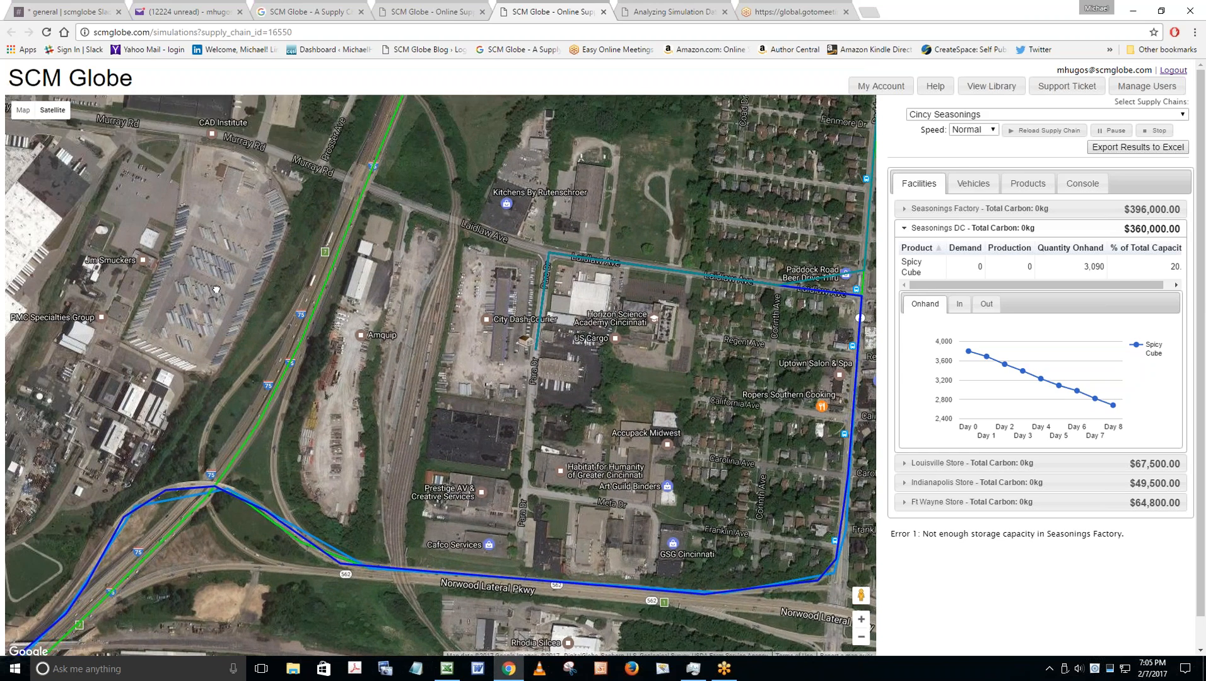
pyautogui.scroll(1, 213, 281)
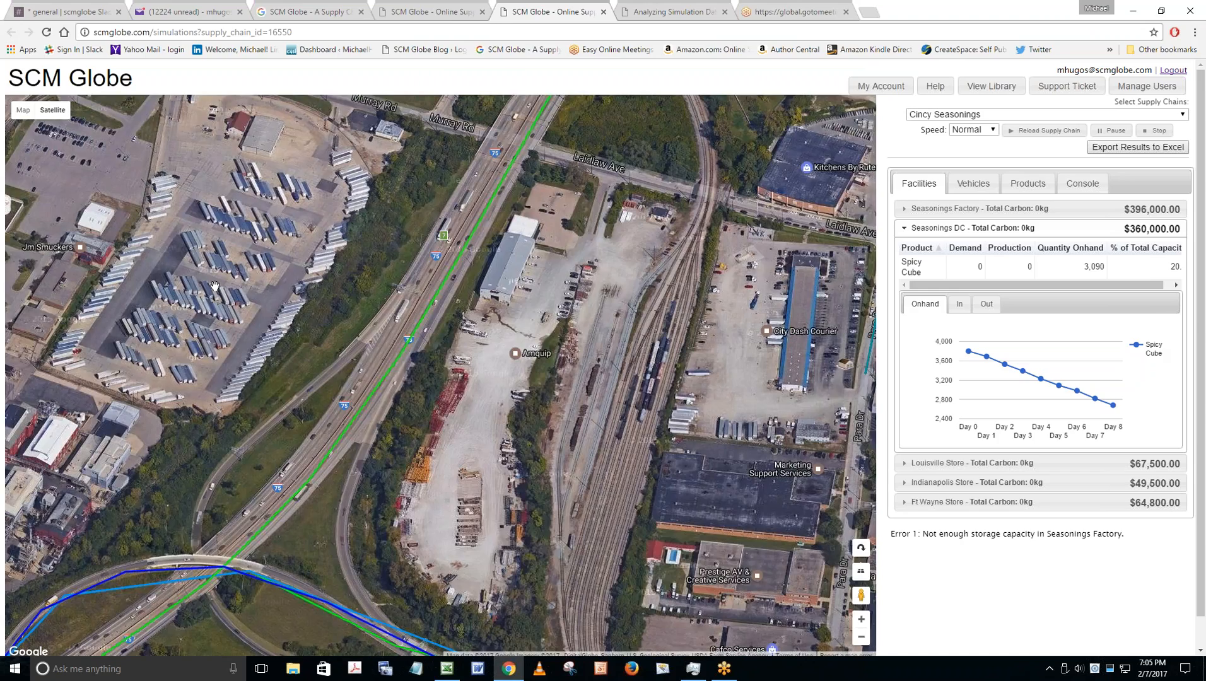
pyautogui.scroll(1, 215, 286)
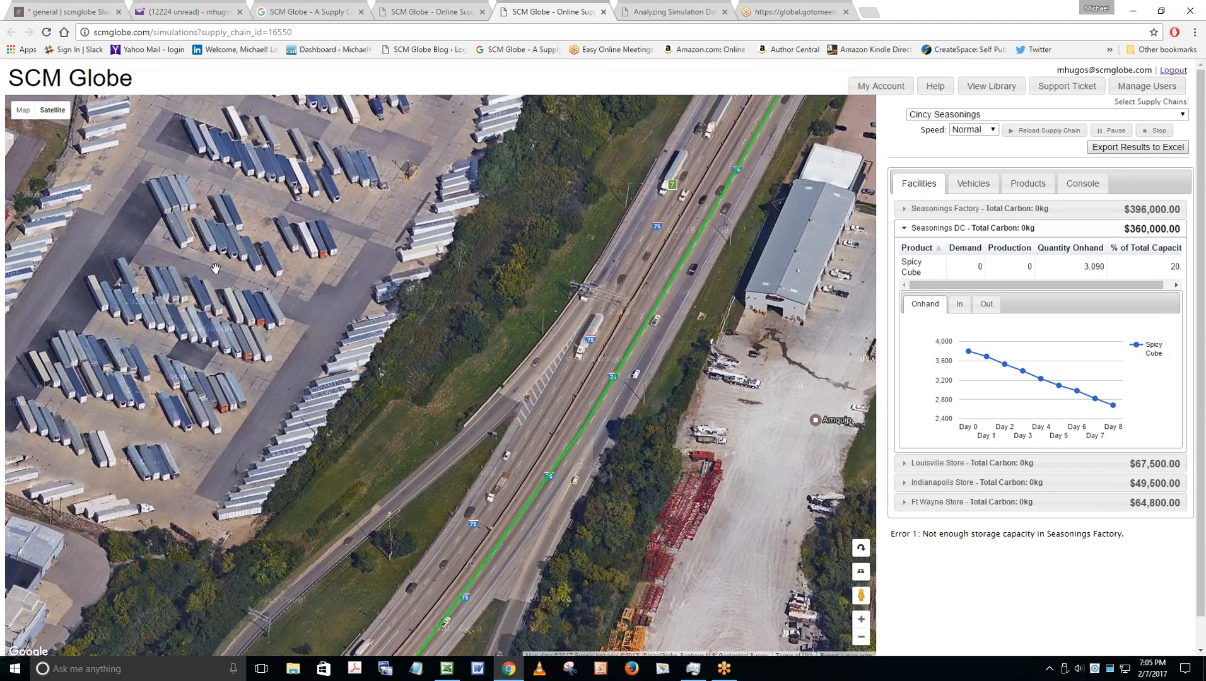
pyautogui.scroll(-2, 217, 286)
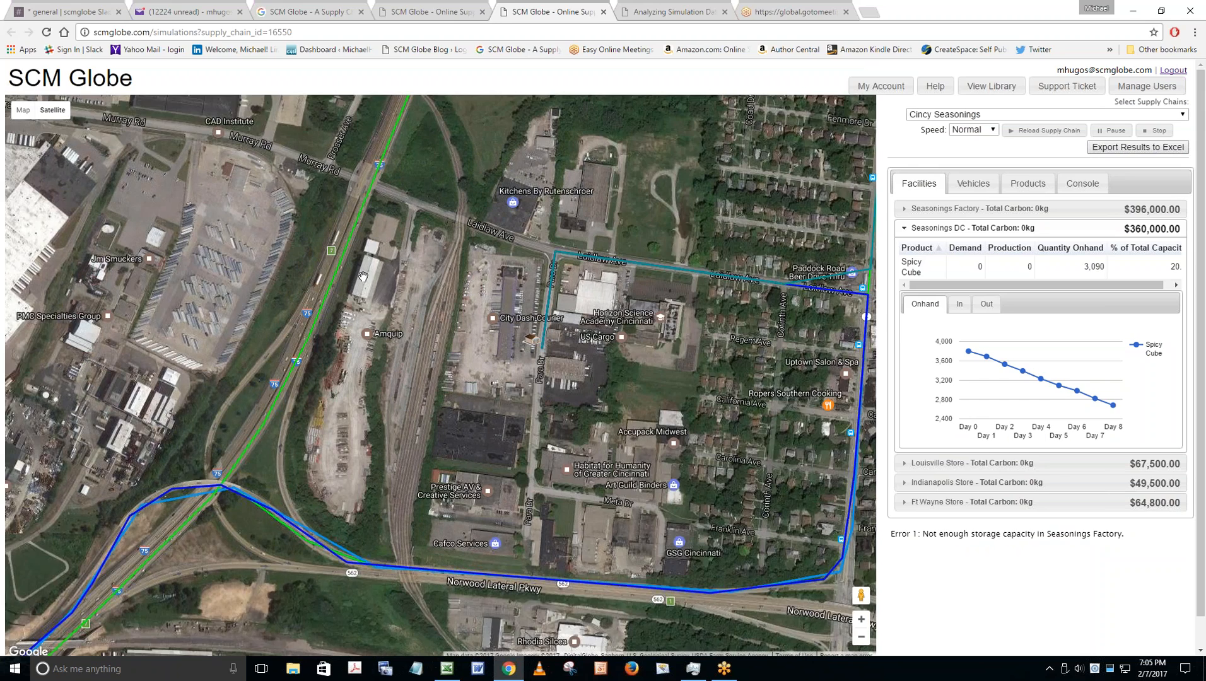
pyautogui.scroll(-1, 369, 278)
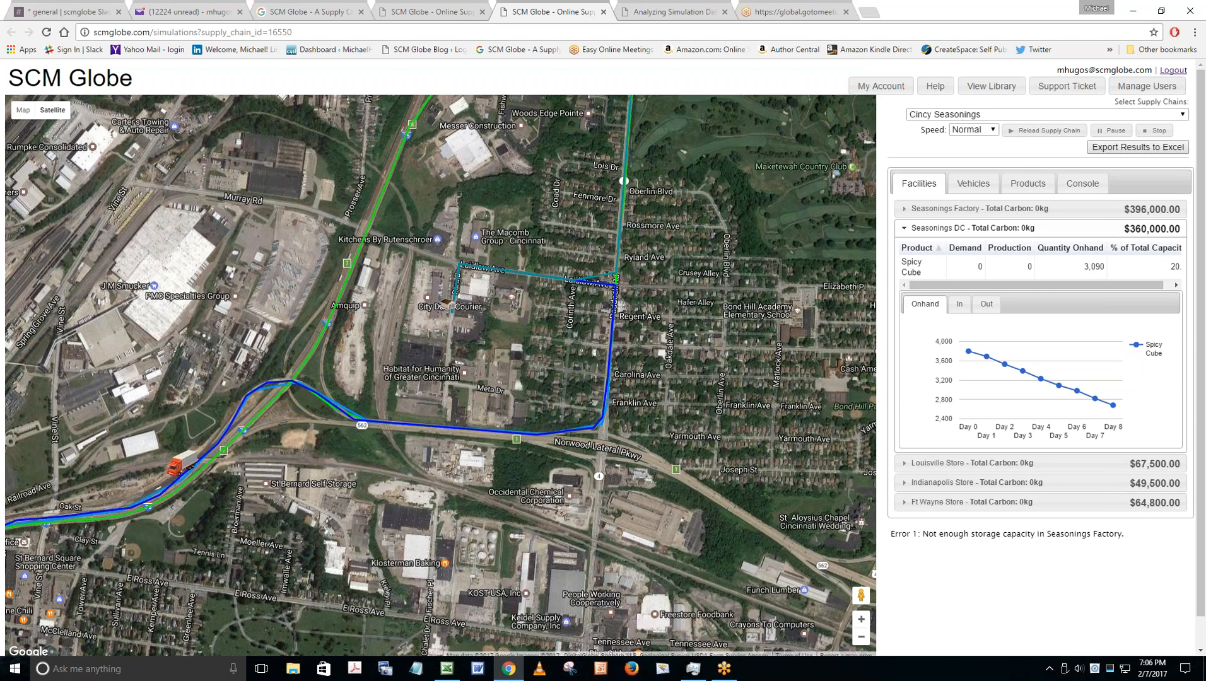
# Return to the road map and compare the daily on-hand Spicy Cube charts of Seasonings DC and Seasonings Factory.
pyautogui.click(24, 111)
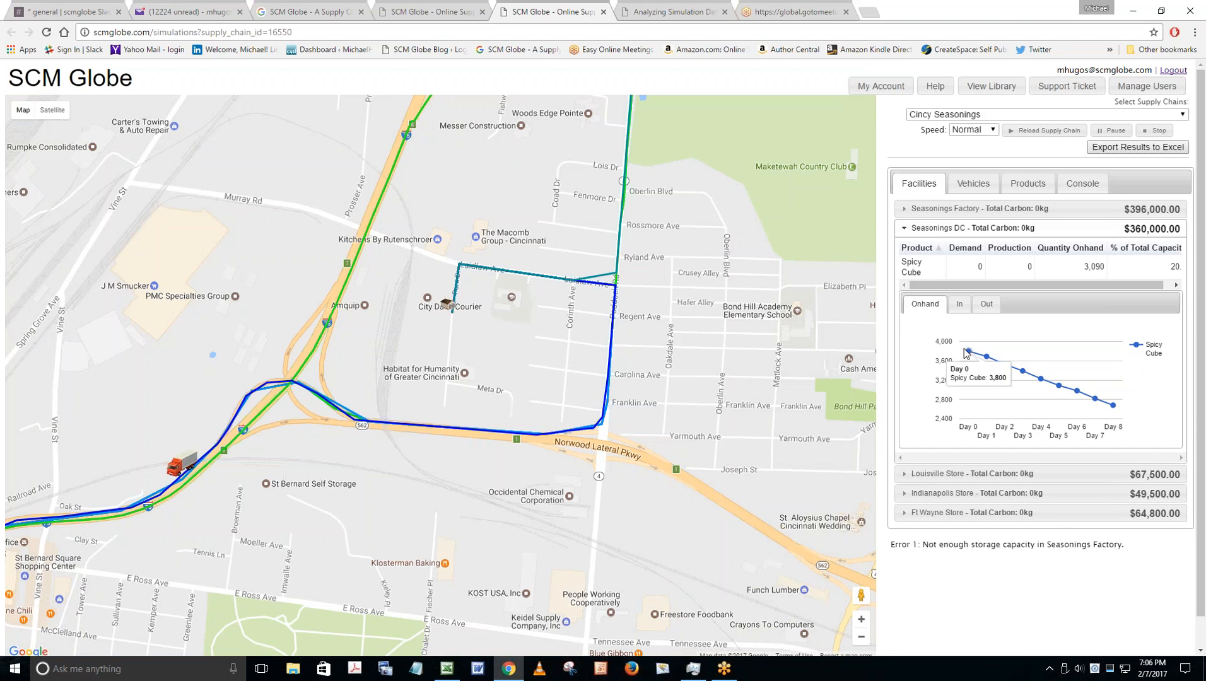
pyautogui.moveTo(1114, 408)
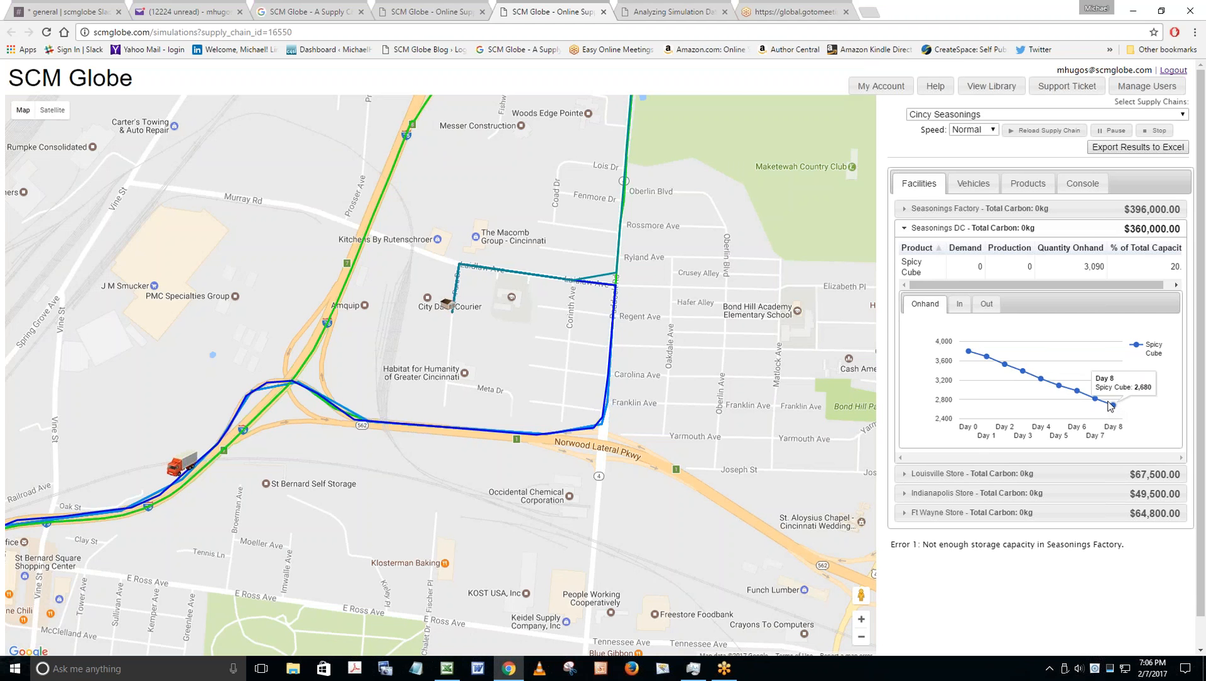
pyautogui.click(941, 213)
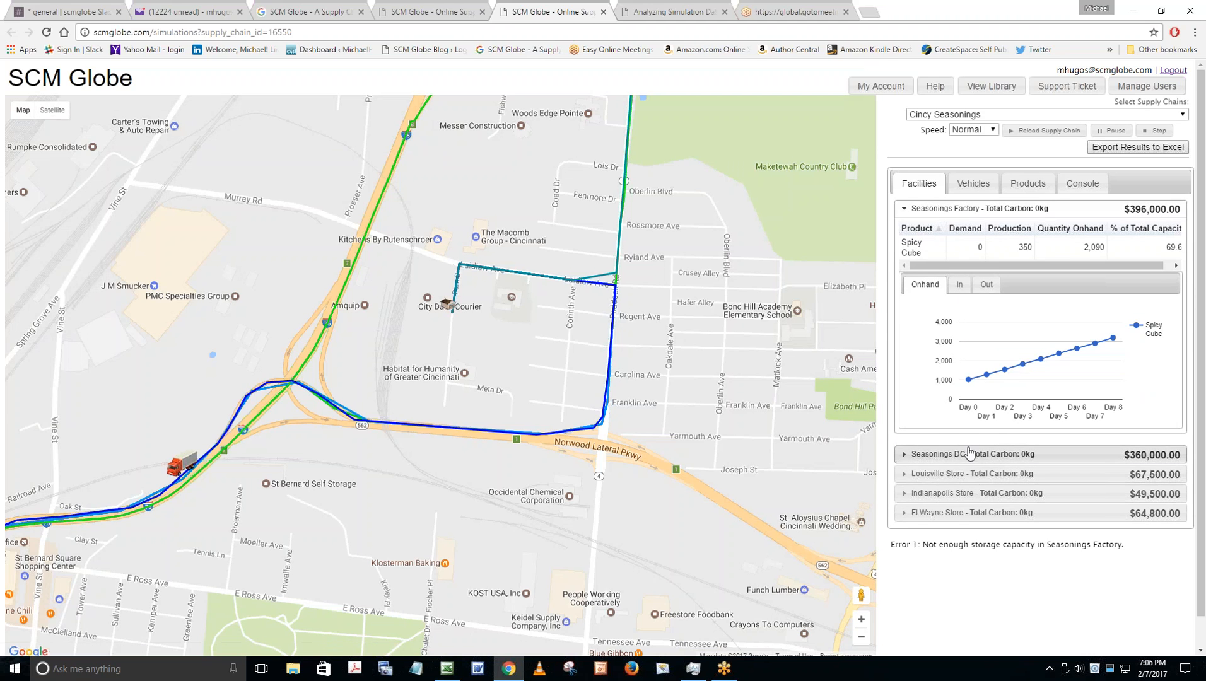
pyautogui.click(969, 452)
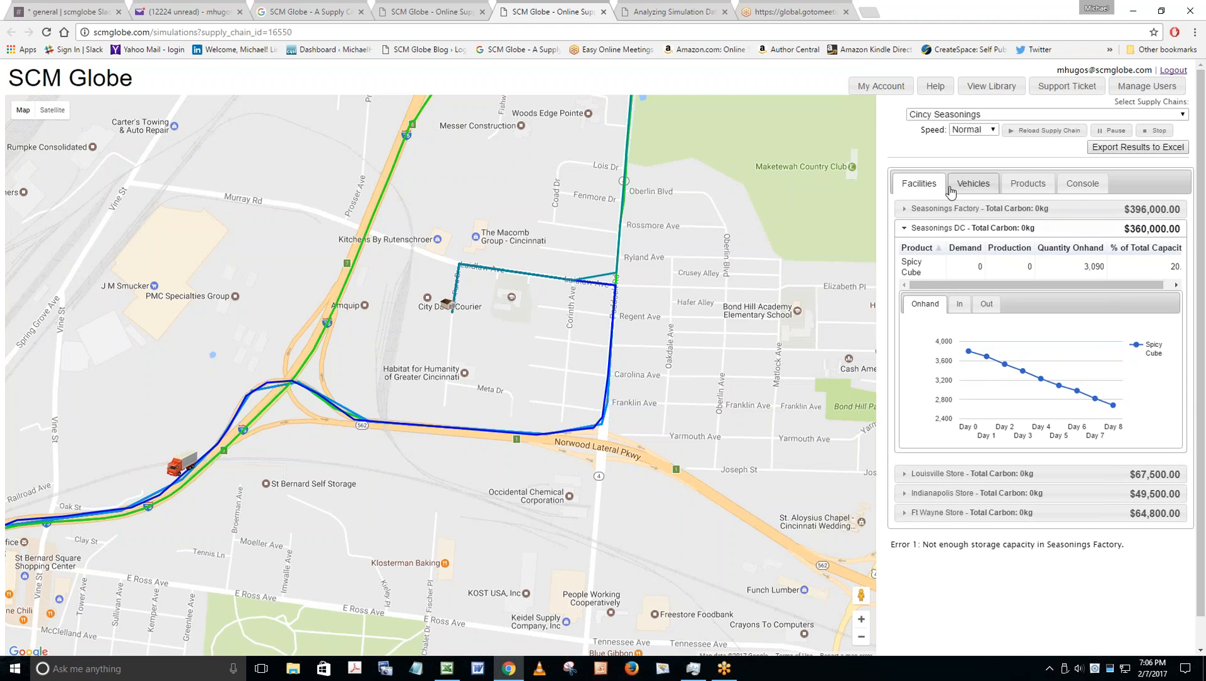
pyautogui.click(955, 208)
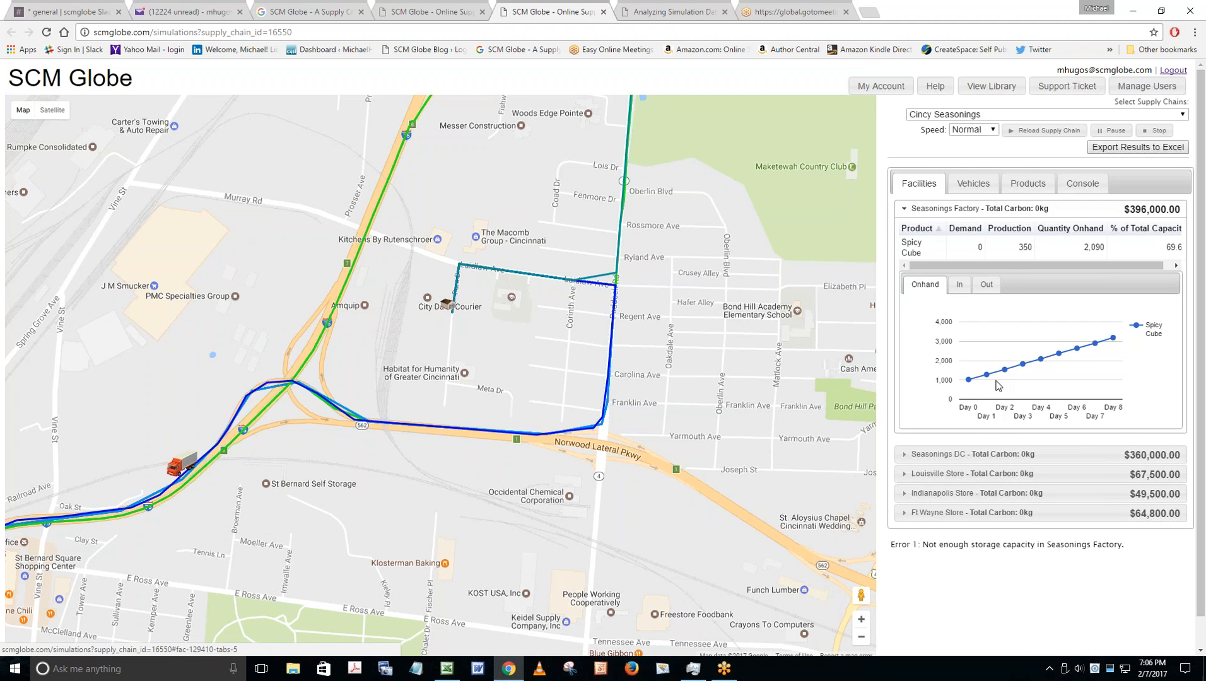
pyautogui.moveTo(1111, 341)
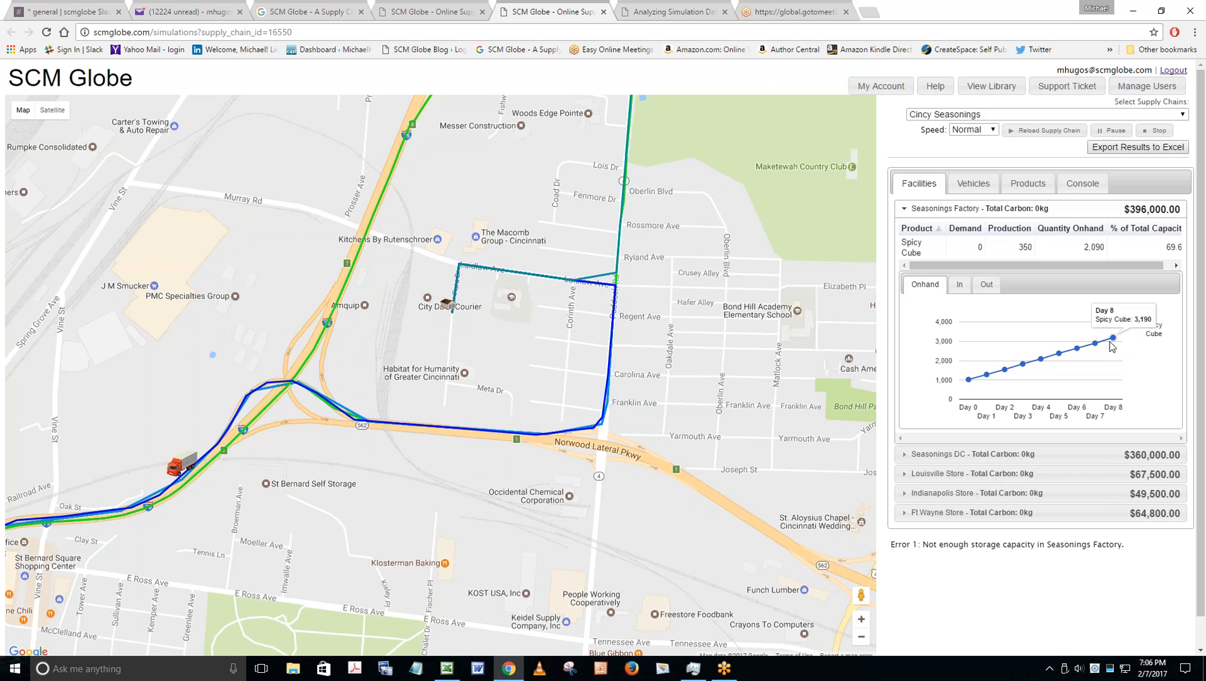
pyautogui.click(973, 455)
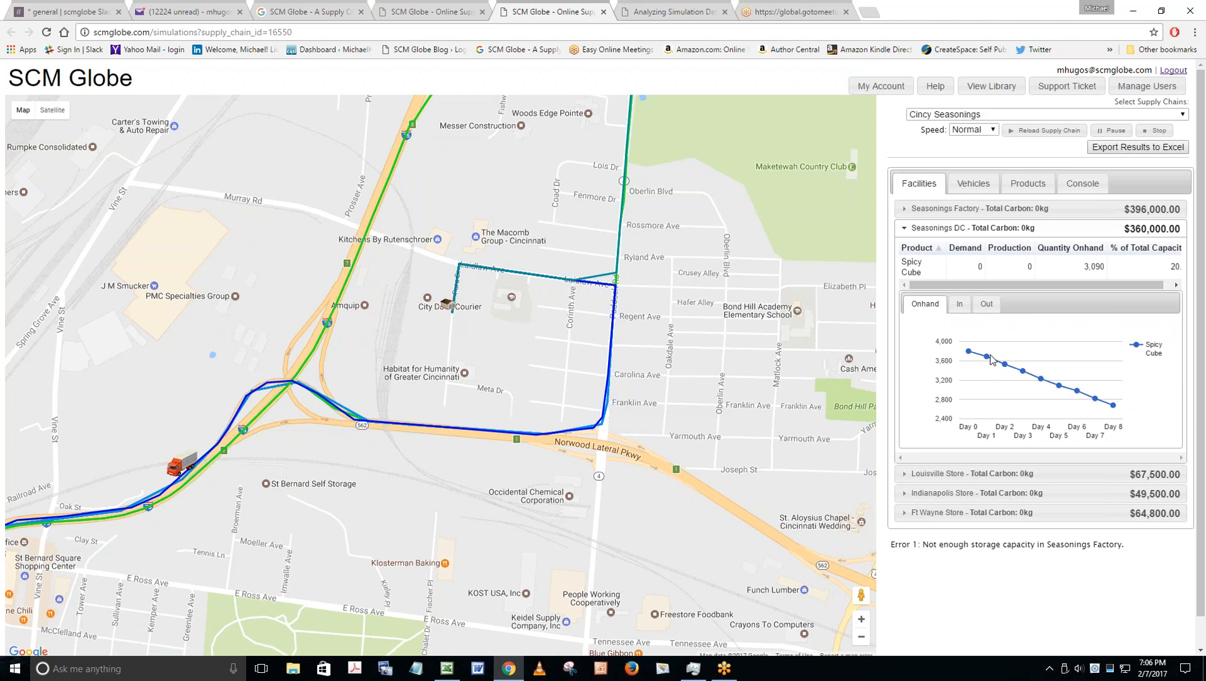
pyautogui.moveTo(1115, 409)
# Review the whole supply chain network on the map, from the Cincinnati facilities to the Louisville, Indianapolis and Fort Wayne stores.
pyautogui.scroll(-2, 493, 354)
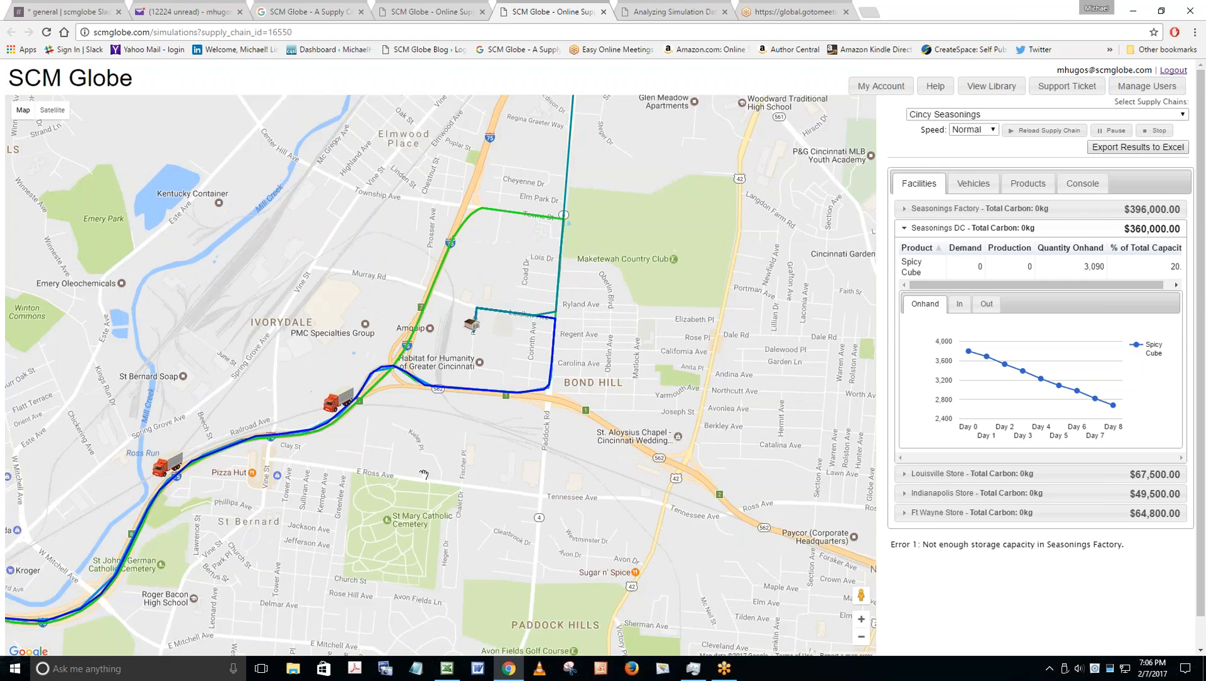
pyautogui.moveTo(417, 477); pyautogui.dragTo(480, 287)
pyautogui.scroll(-1, 477, 347)
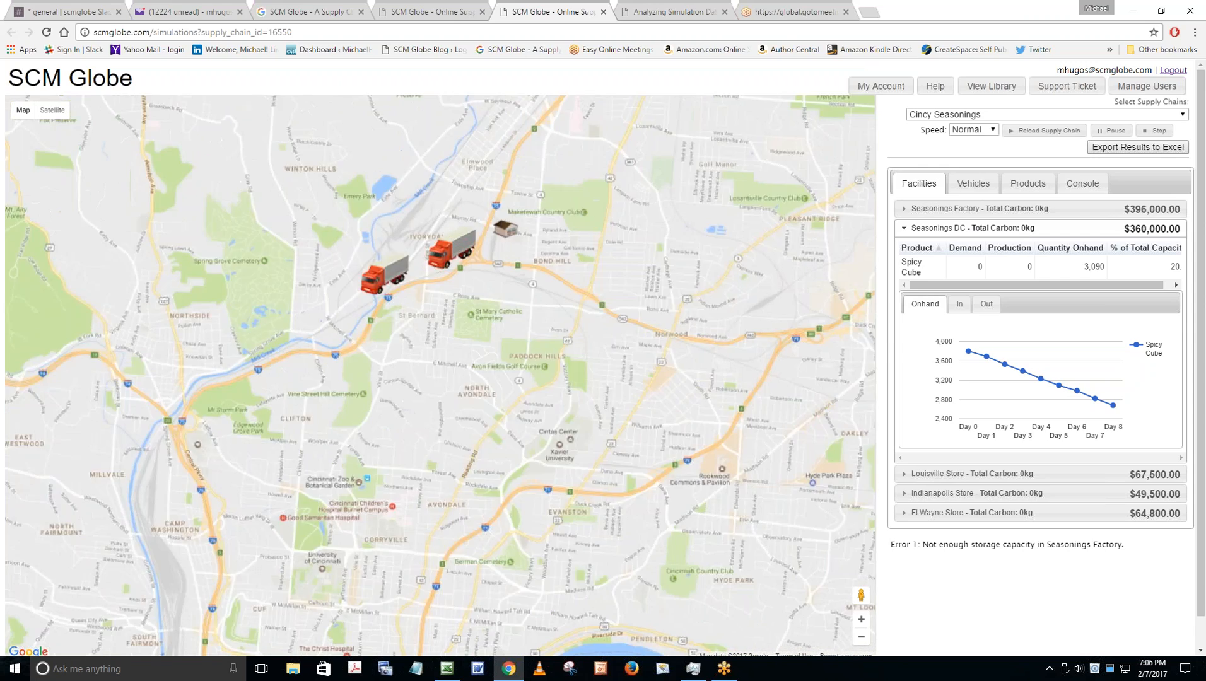
pyautogui.scroll(-1, 441, 425)
pyautogui.moveTo(441, 426); pyautogui.dragTo(447, 311)
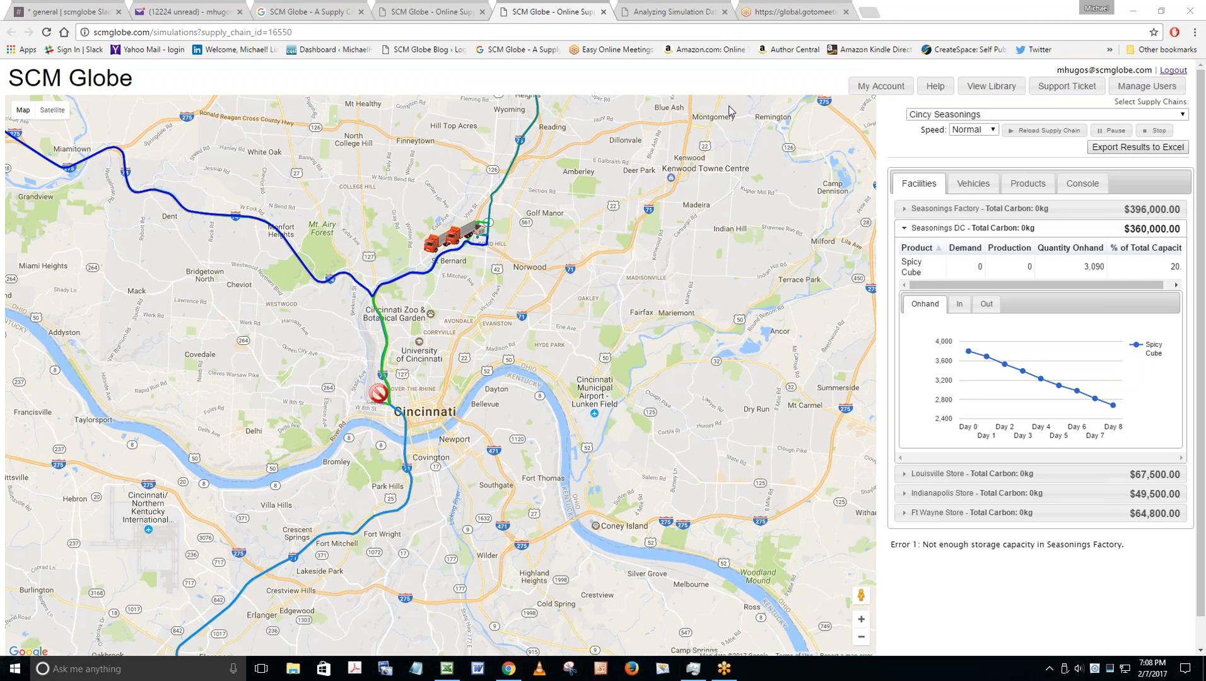
pyautogui.moveTo(593, 188); pyautogui.dragTo(517, 300)
pyautogui.scroll(-1, 446, 416)
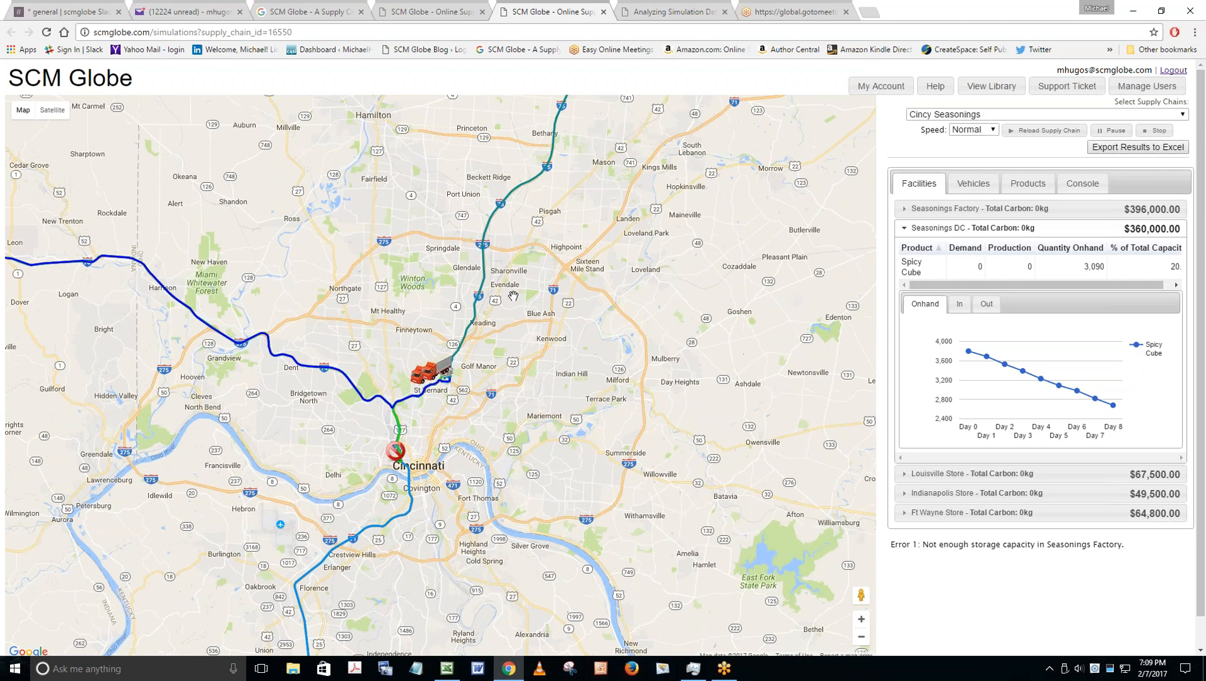
pyautogui.scroll(-1, 513, 296)
pyautogui.moveTo(517, 294); pyautogui.dragTo(518, 328)
pyautogui.scroll(-1, 518, 329)
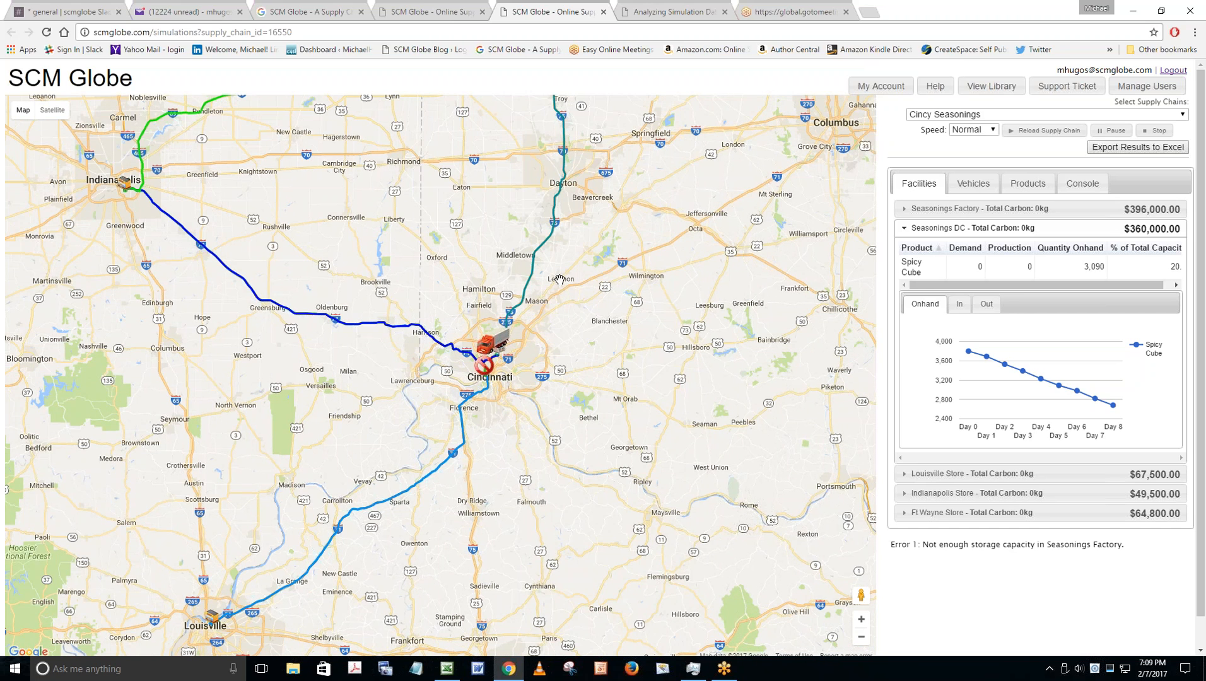
pyautogui.moveTo(559, 277); pyautogui.dragTo(542, 299)
pyautogui.scroll(-1, 561, 353)
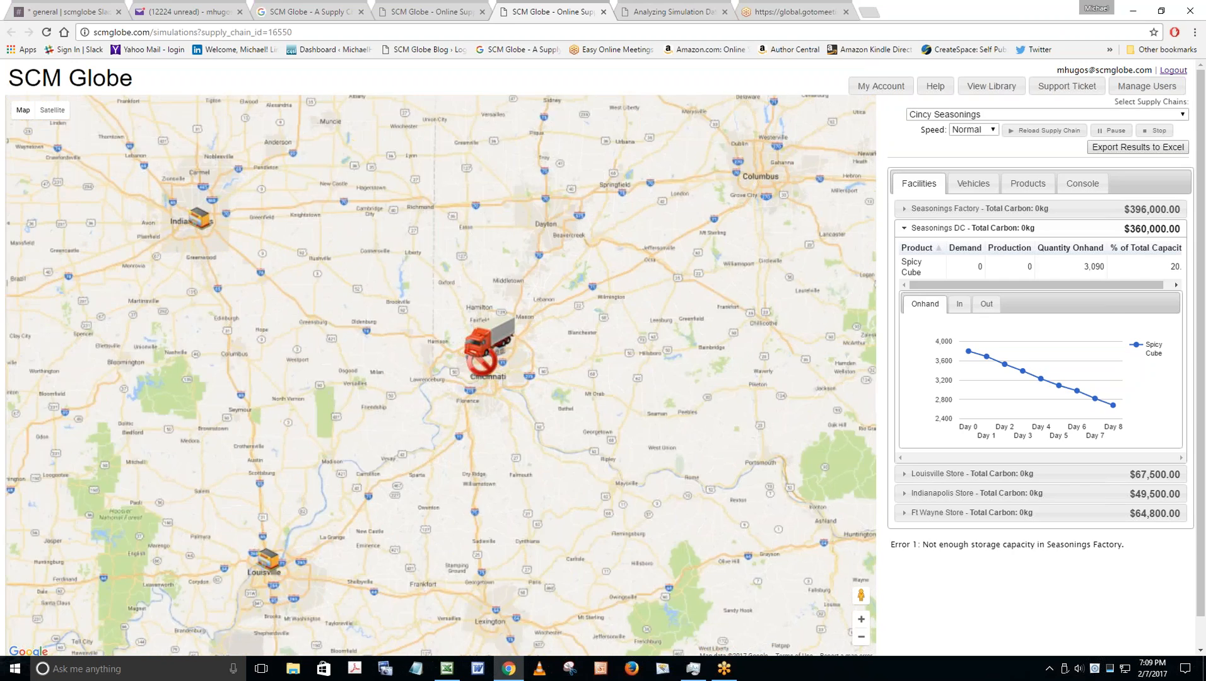
pyautogui.moveTo(561, 353); pyautogui.dragTo(533, 386)
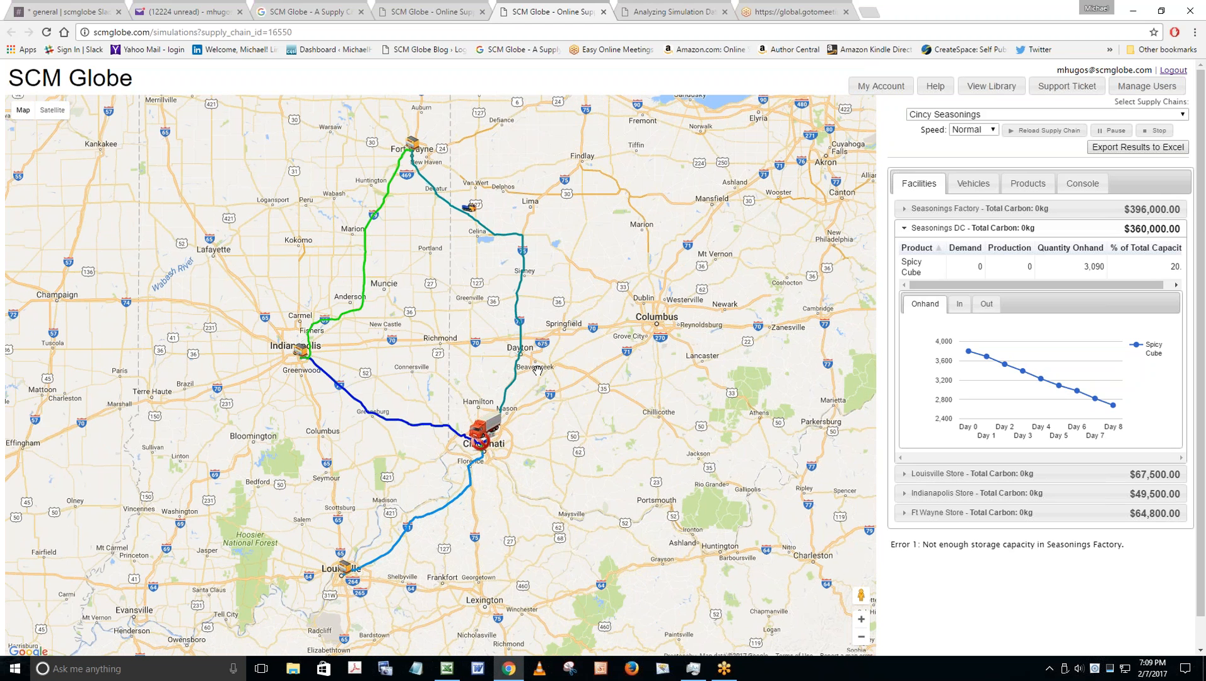
# Review the simulated delivery routes linking Cincinnati with Louisville, Indianapolis and Fort Wayne.
pyautogui.scroll(1, 537, 370)
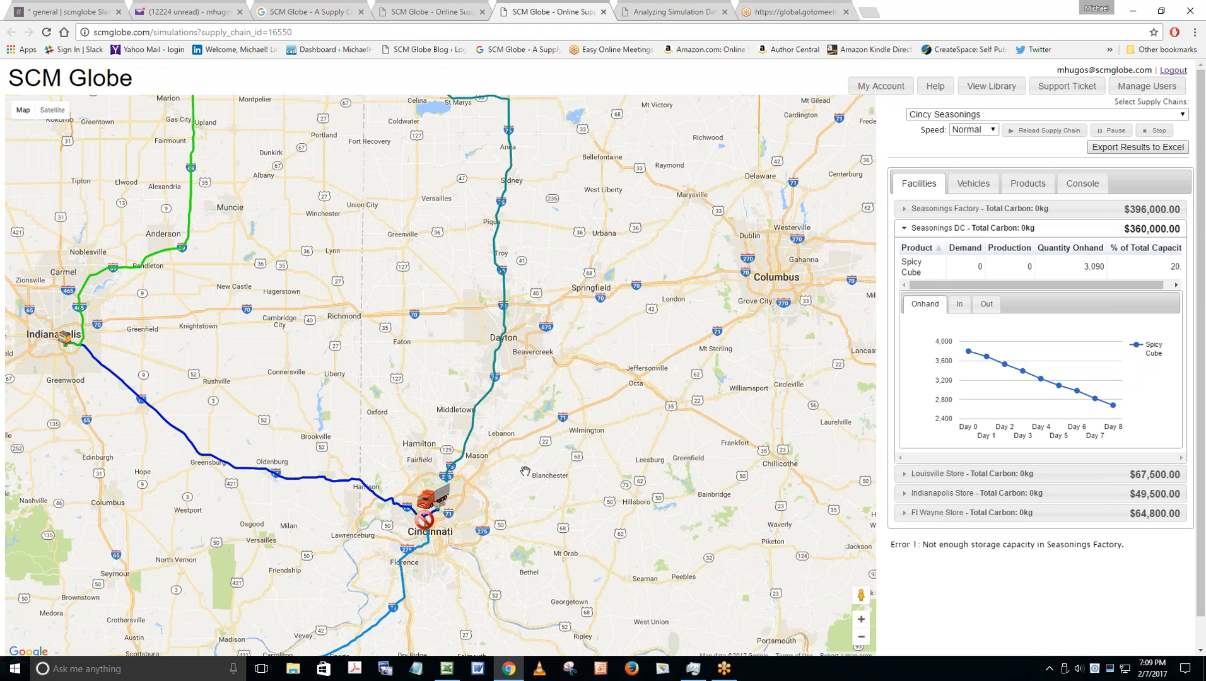
pyautogui.scroll(-1, 525, 471)
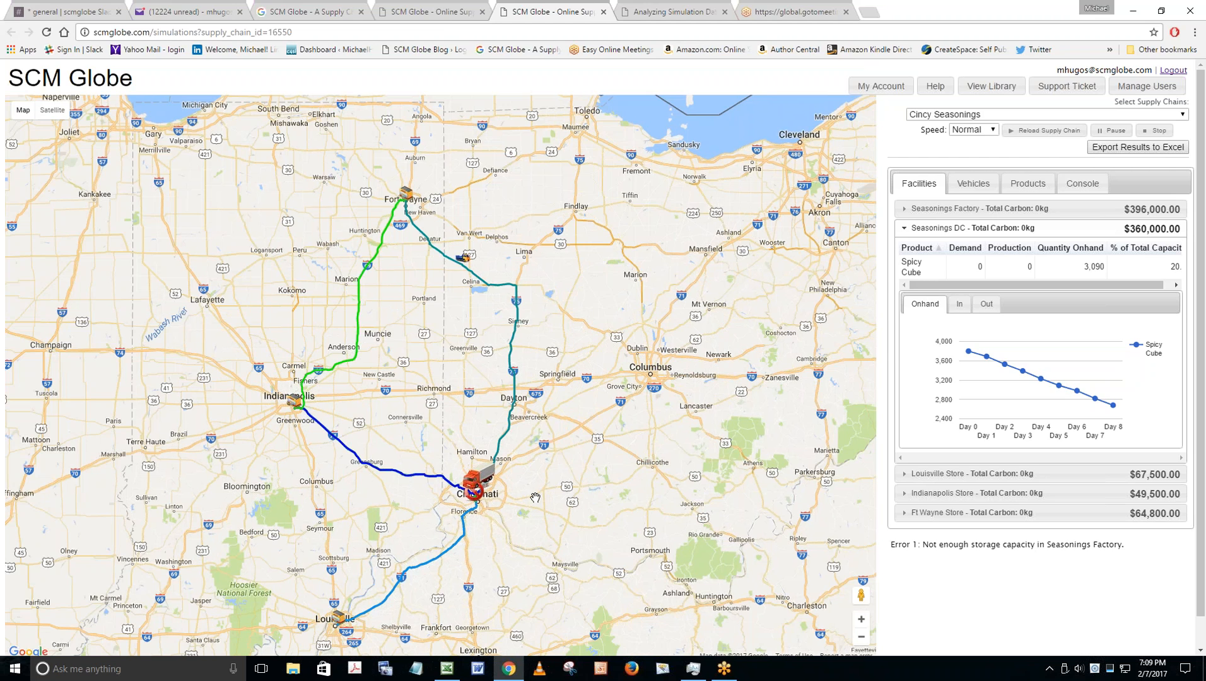
pyautogui.moveTo(541, 500); pyautogui.dragTo(564, 460)
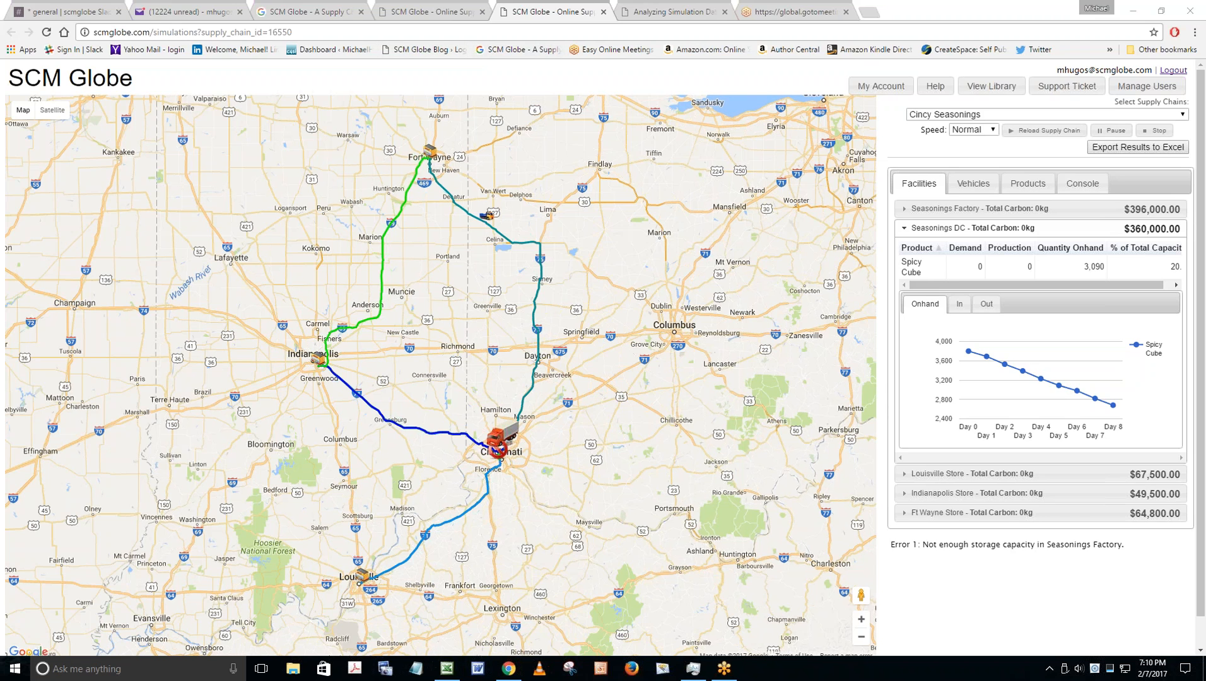
# Return to the Cincy Seasonings edit screen, close the Seasonings DC editor and centre the map on the network.
pyautogui.click(434, 13)
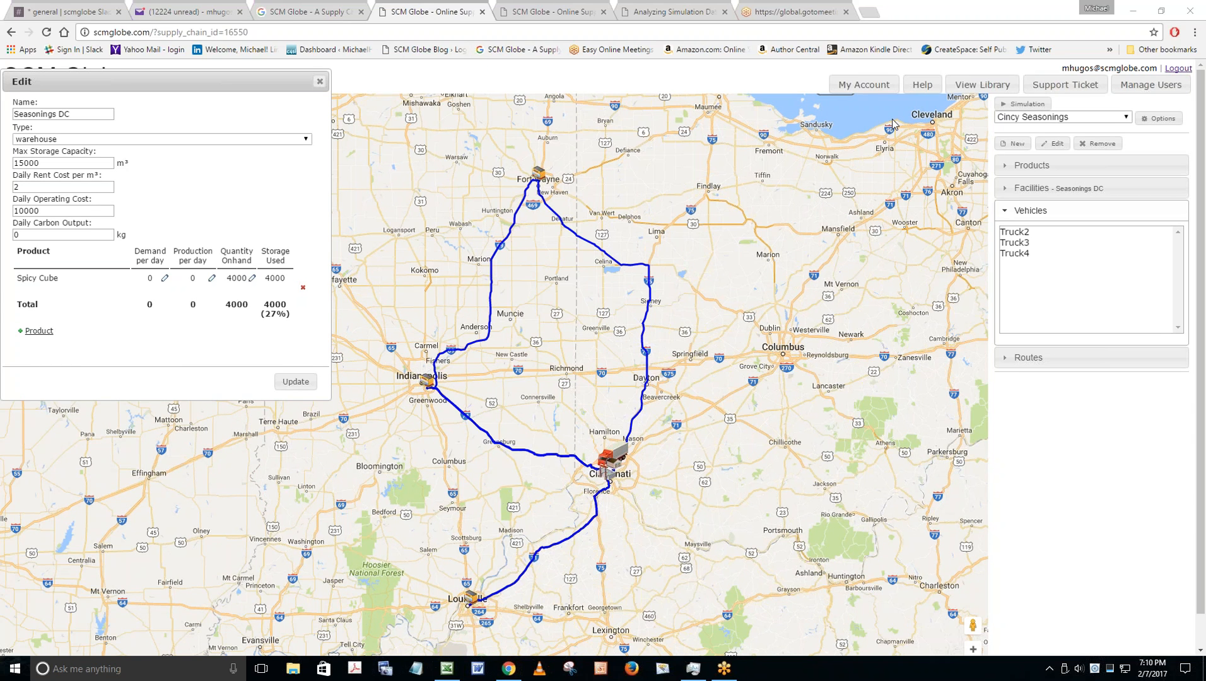
pyautogui.click(319, 82)
pyautogui.moveTo(360, 205); pyautogui.dragTo(196, 199)
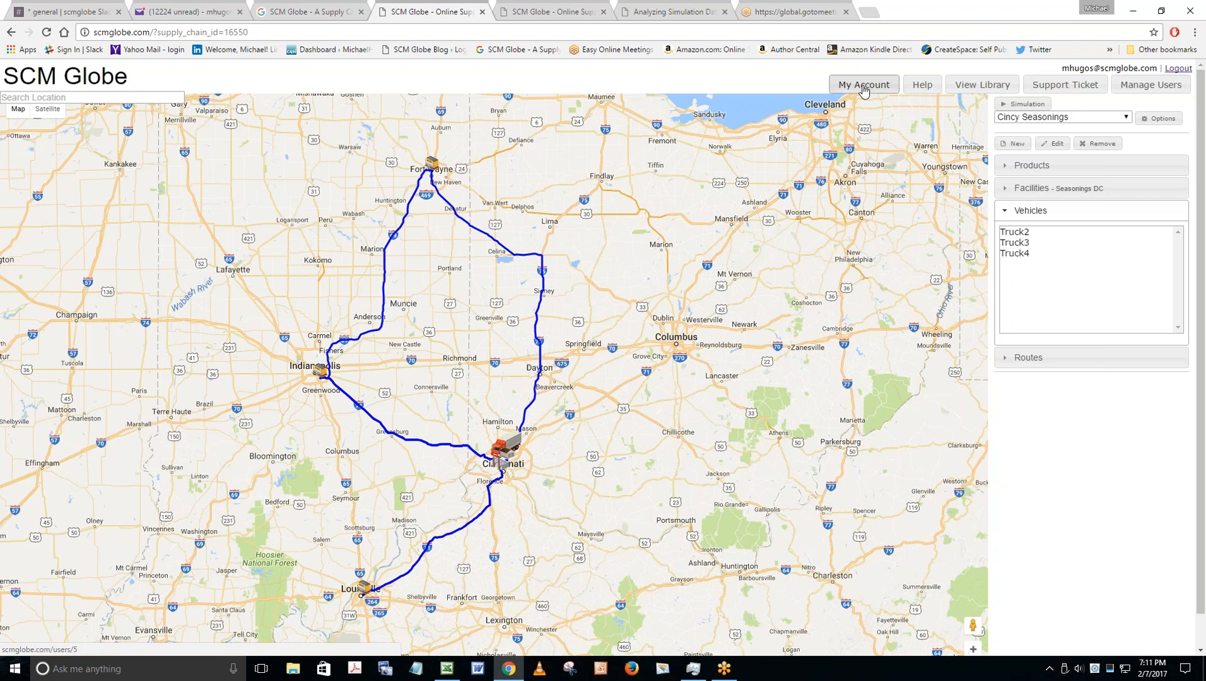
# Open the user guide page on downloading and sharing supply chain models in the SCM Globe blog.
pyautogui.click(668, 14)
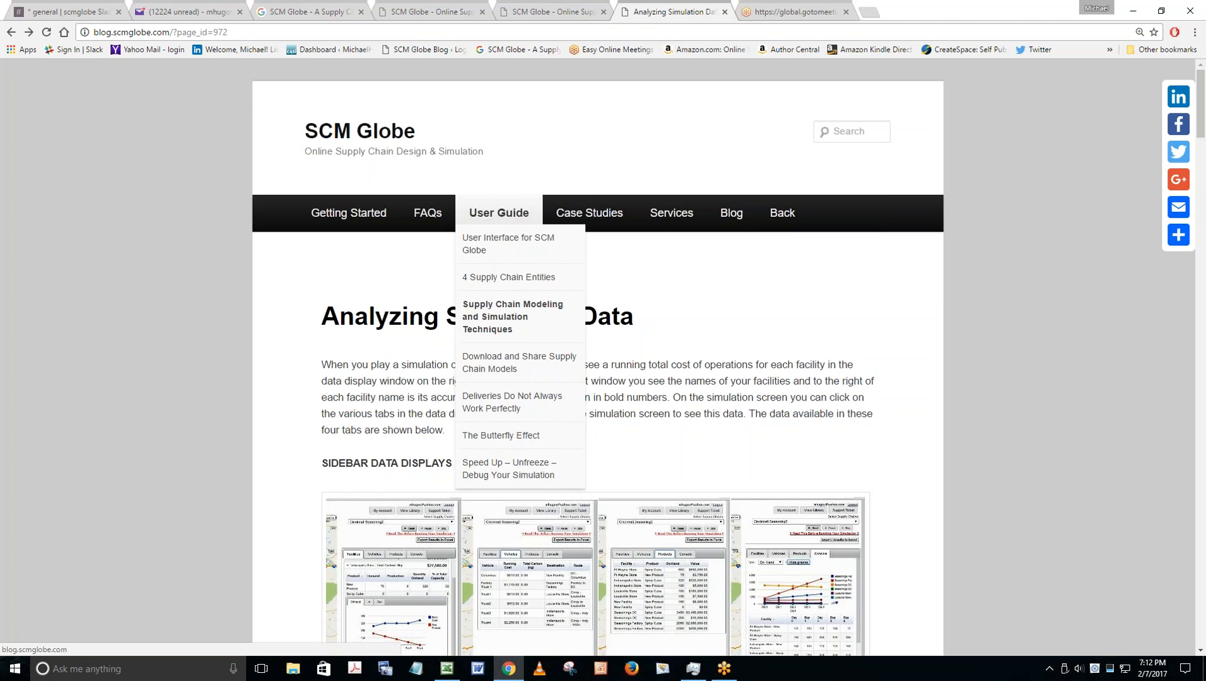
pyautogui.moveTo(493, 219)
pyautogui.moveTo(501, 338)
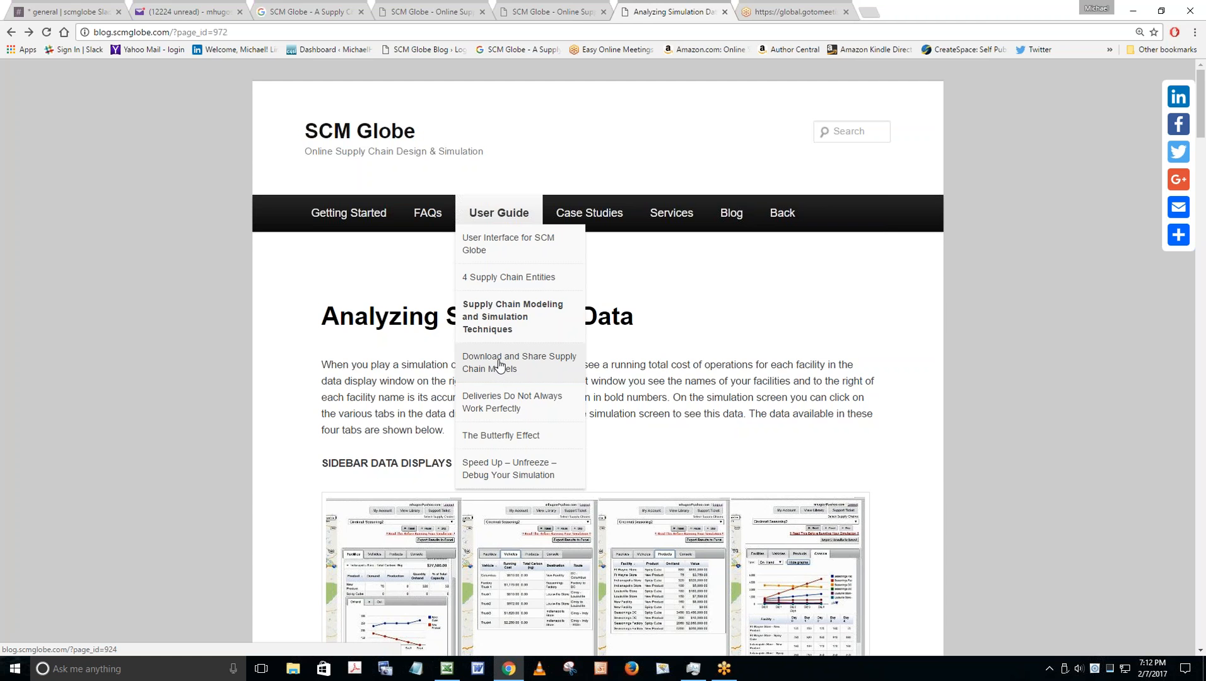
pyautogui.click(500, 364)
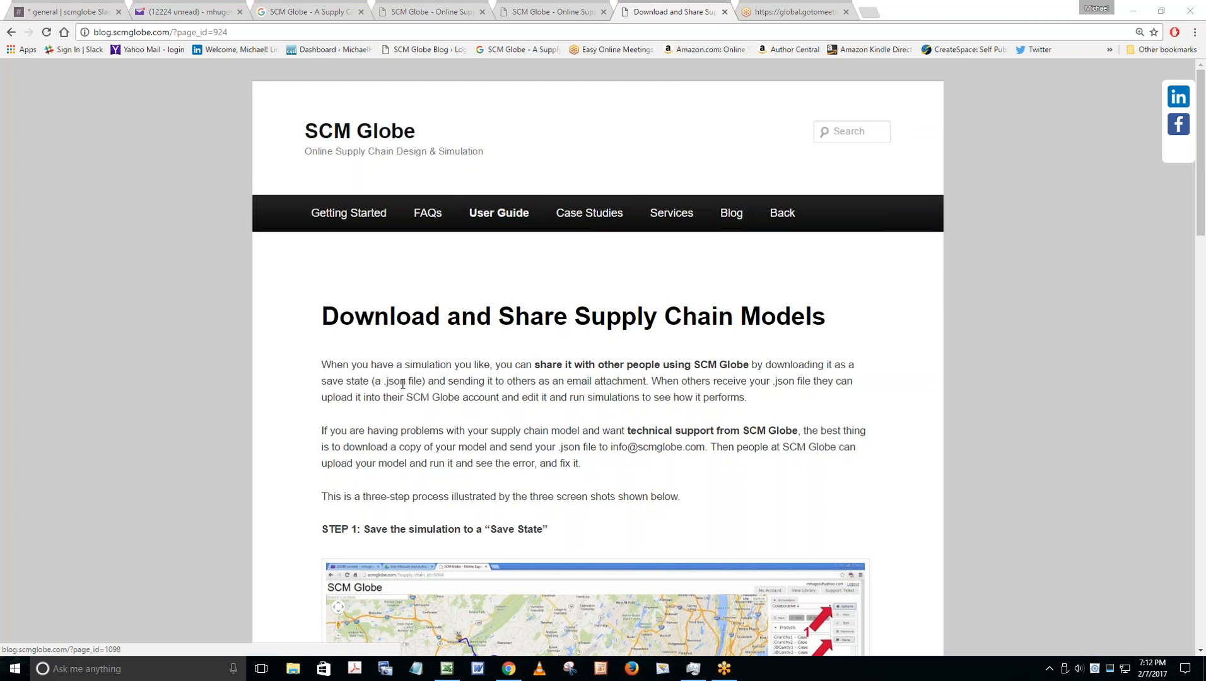
# Open the Cincinnati Seasonings case study and skim it through the second challenge, the things not to do and the registration notes.
pyautogui.moveTo(590, 212)
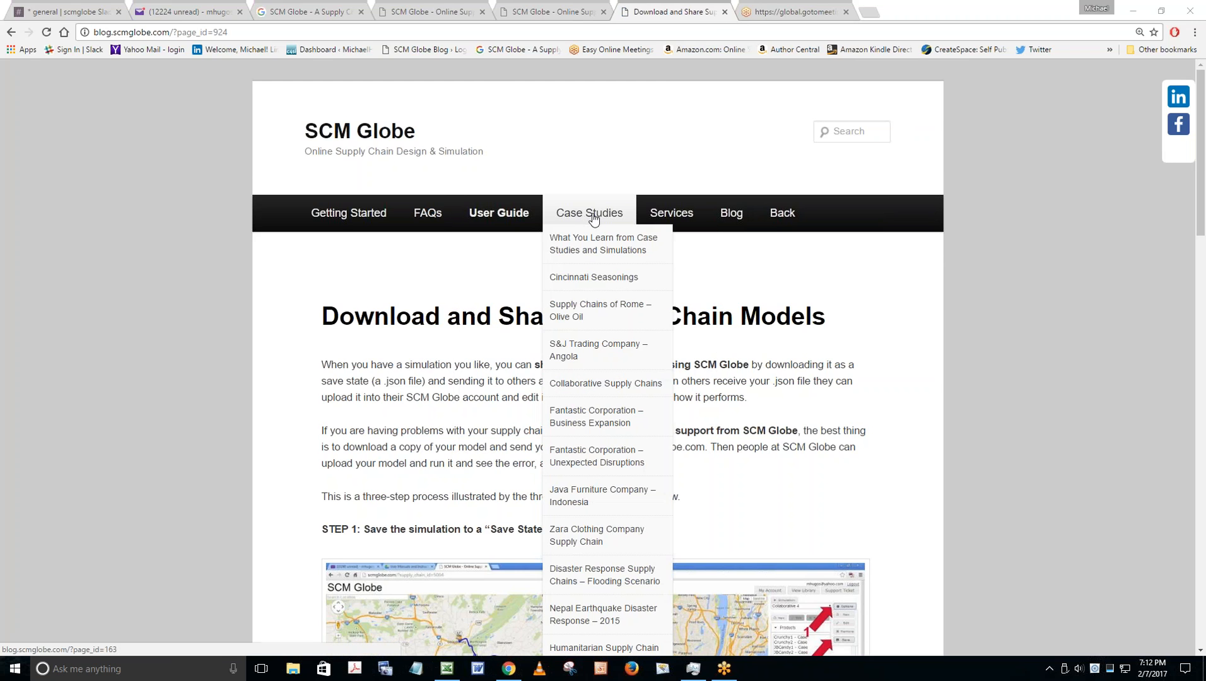
pyautogui.click(592, 277)
pyautogui.scroll(-20, 592, 282)
pyautogui.scroll(-10, 551, 534)
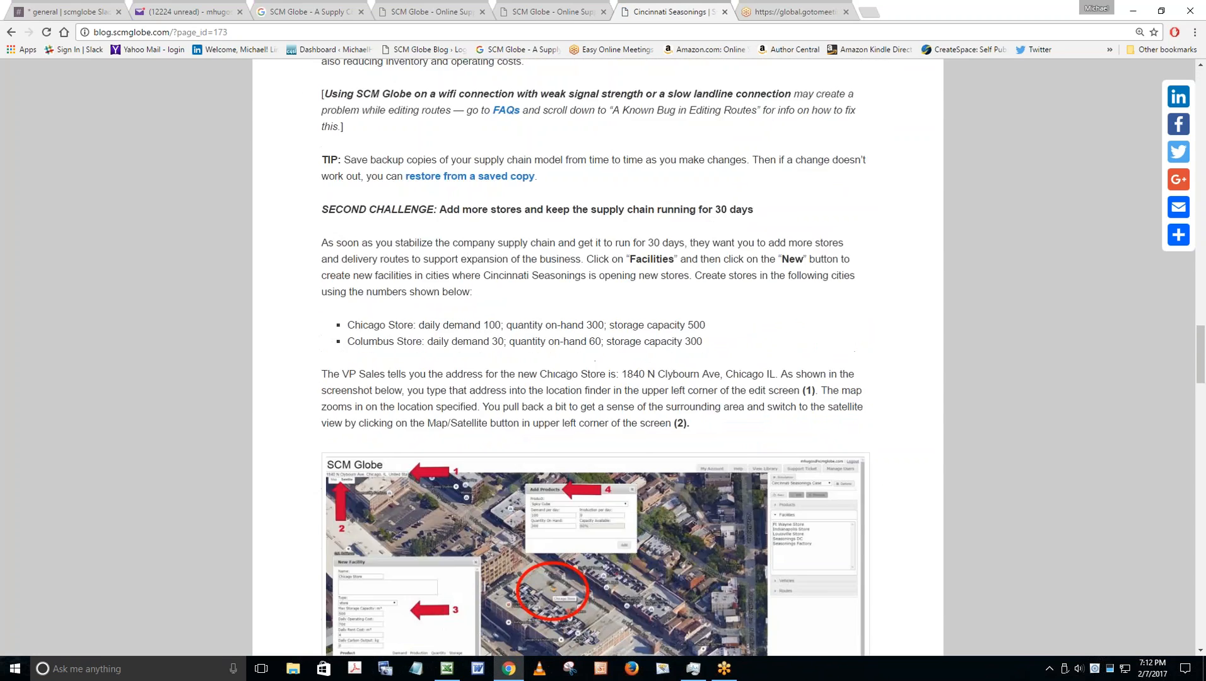
pyautogui.scroll(-8, 417, 555)
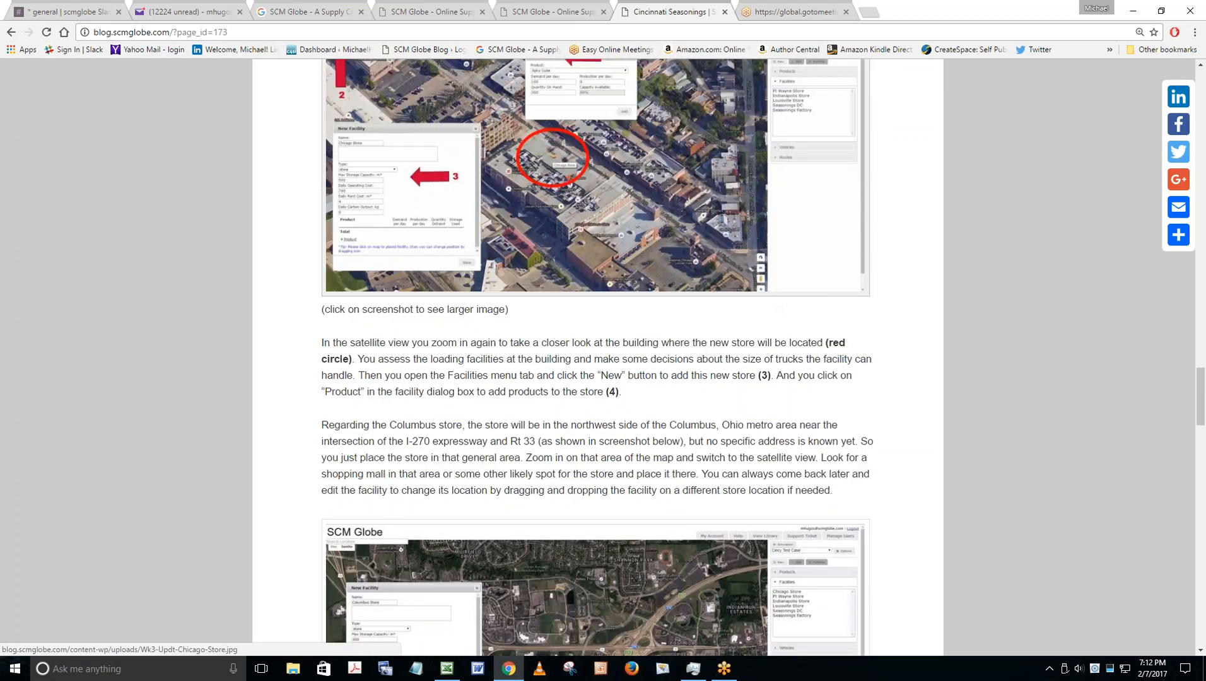
pyautogui.scroll(-10, 592, 353)
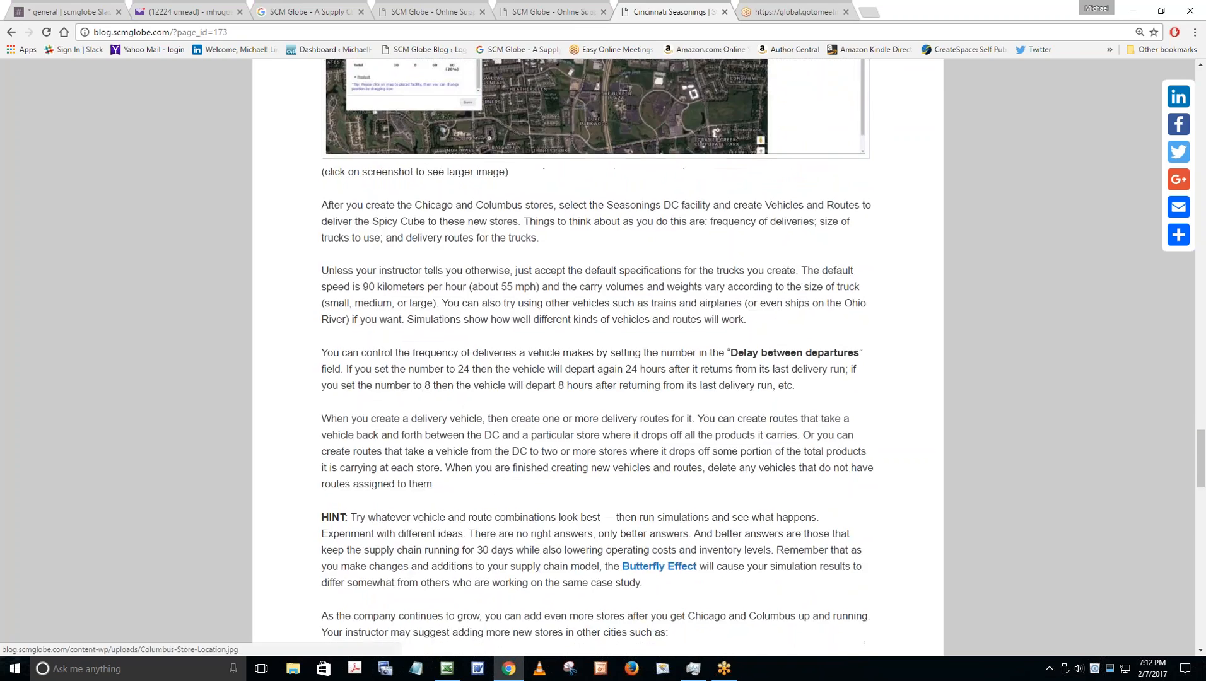
pyautogui.scroll(-8, 614, 250)
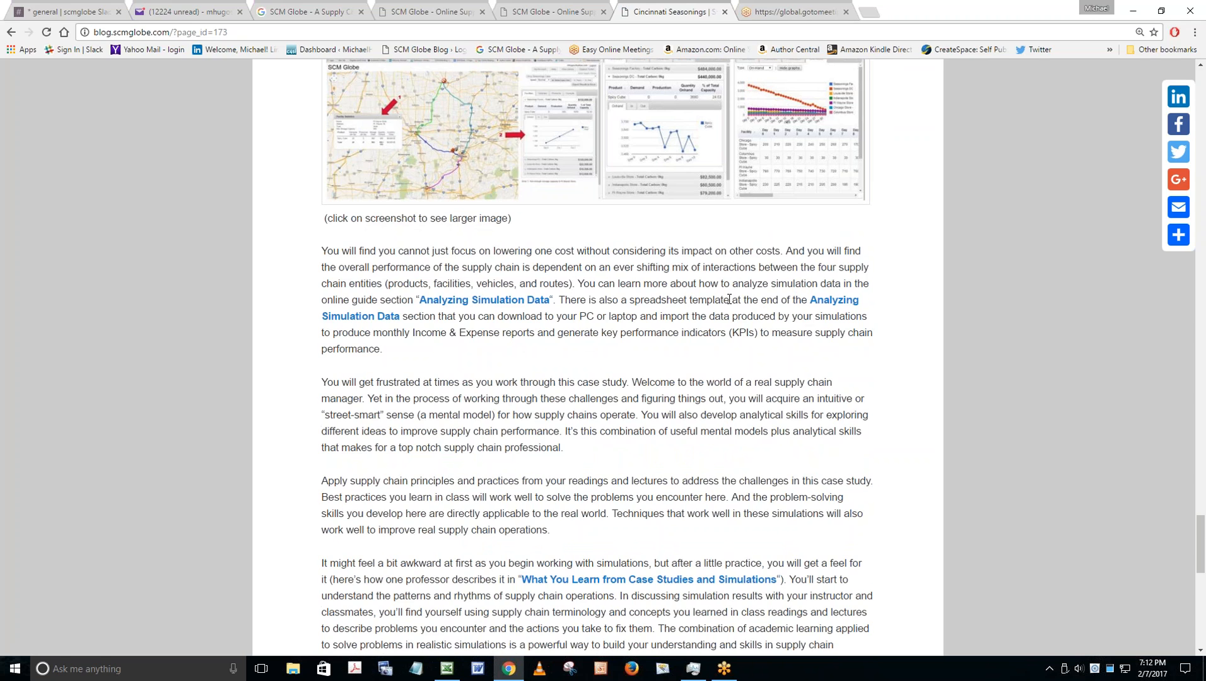
pyautogui.scroll(-2, 727, 297)
pyautogui.scroll(-3, 632, 471)
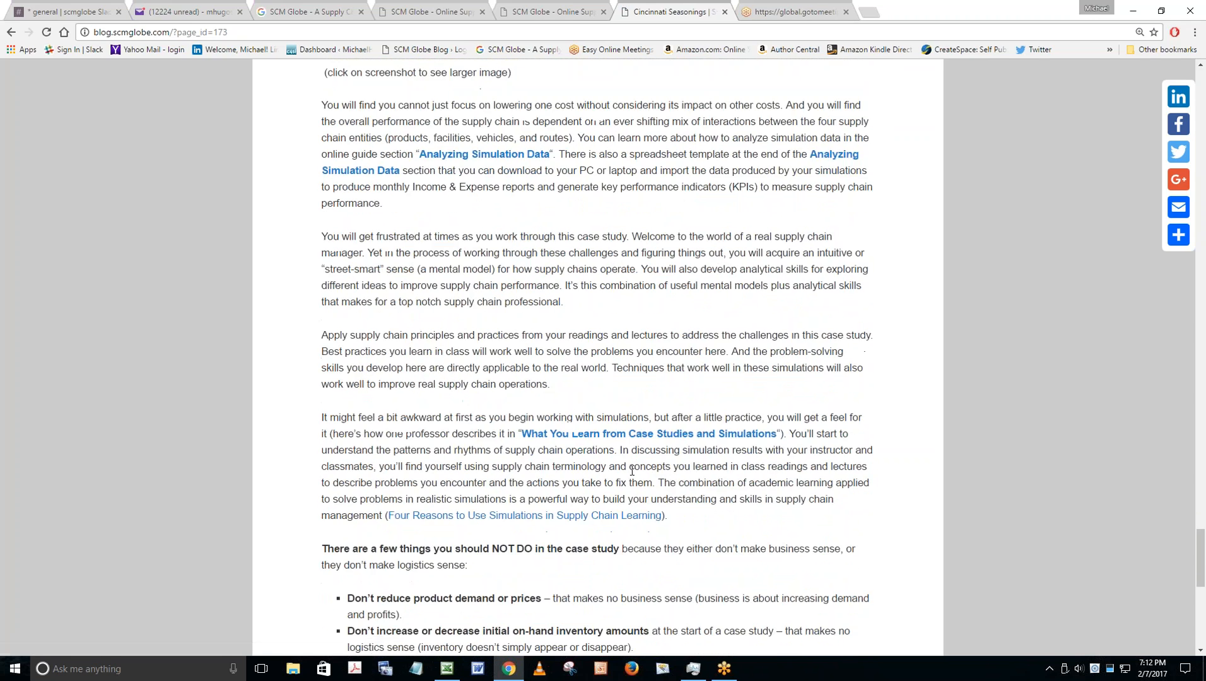
pyautogui.scroll(-4, 628, 464)
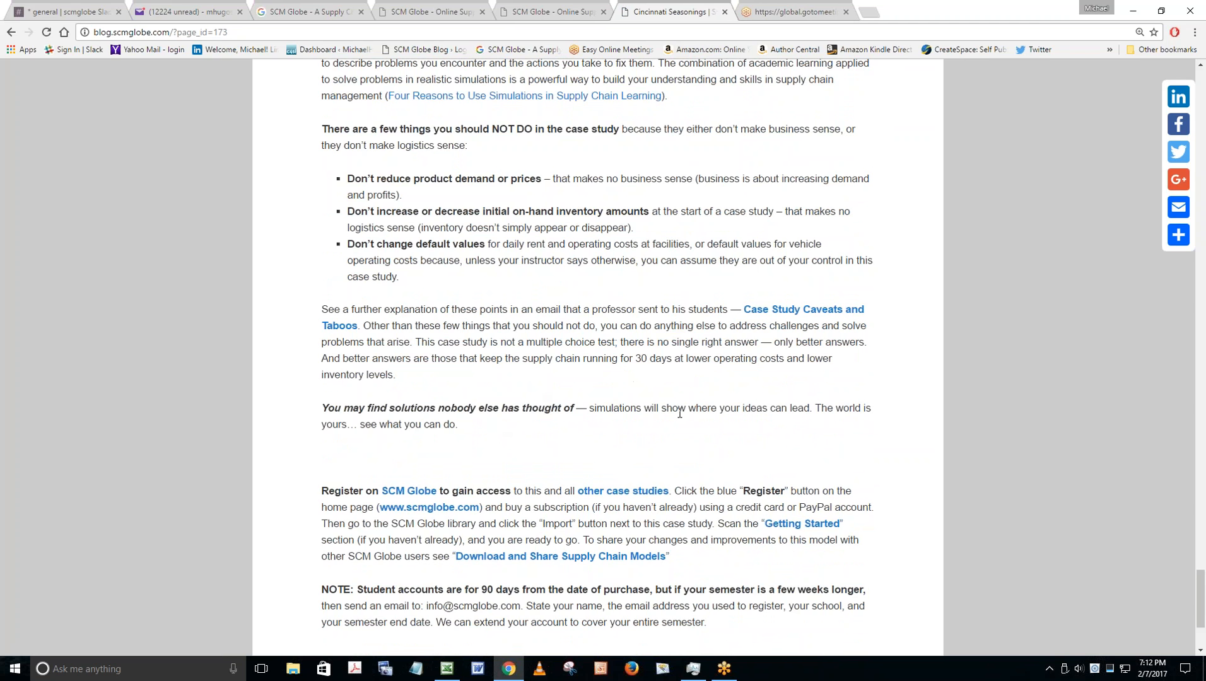
pyautogui.scroll(-1, 679, 415)
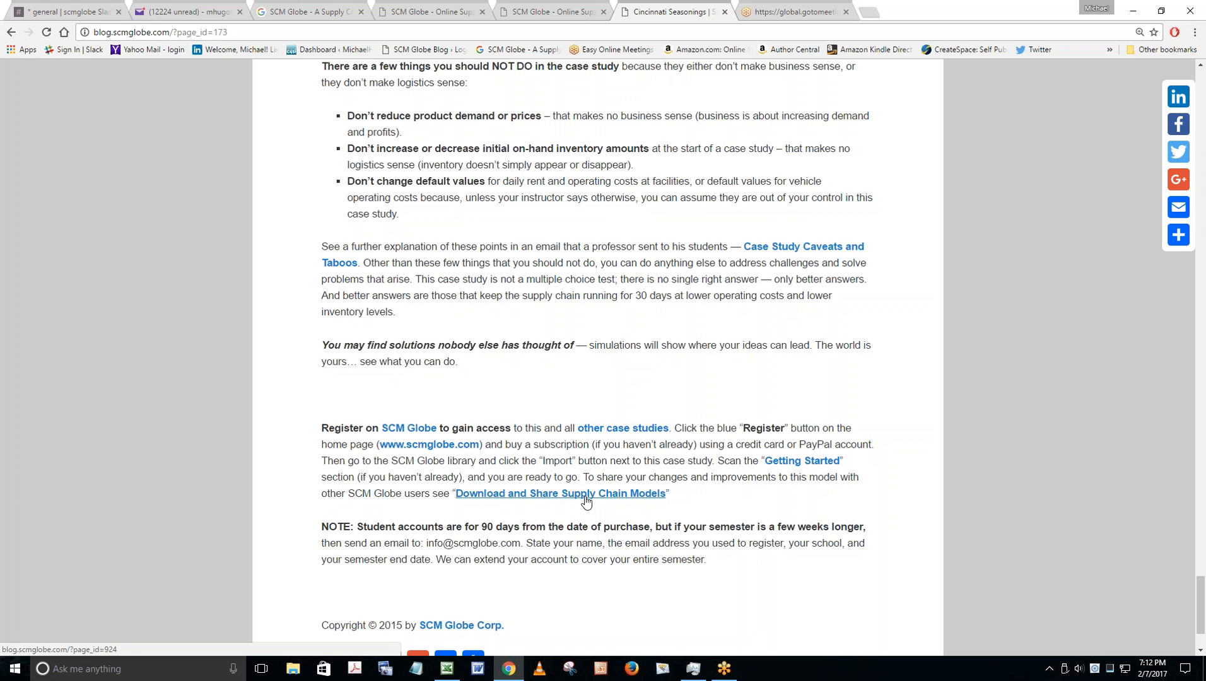
# Follow the case study's link to Download and Share Supply Chain Models and review its instructions for saving and downloading a model.
pyautogui.scroll(1, 591, 253)
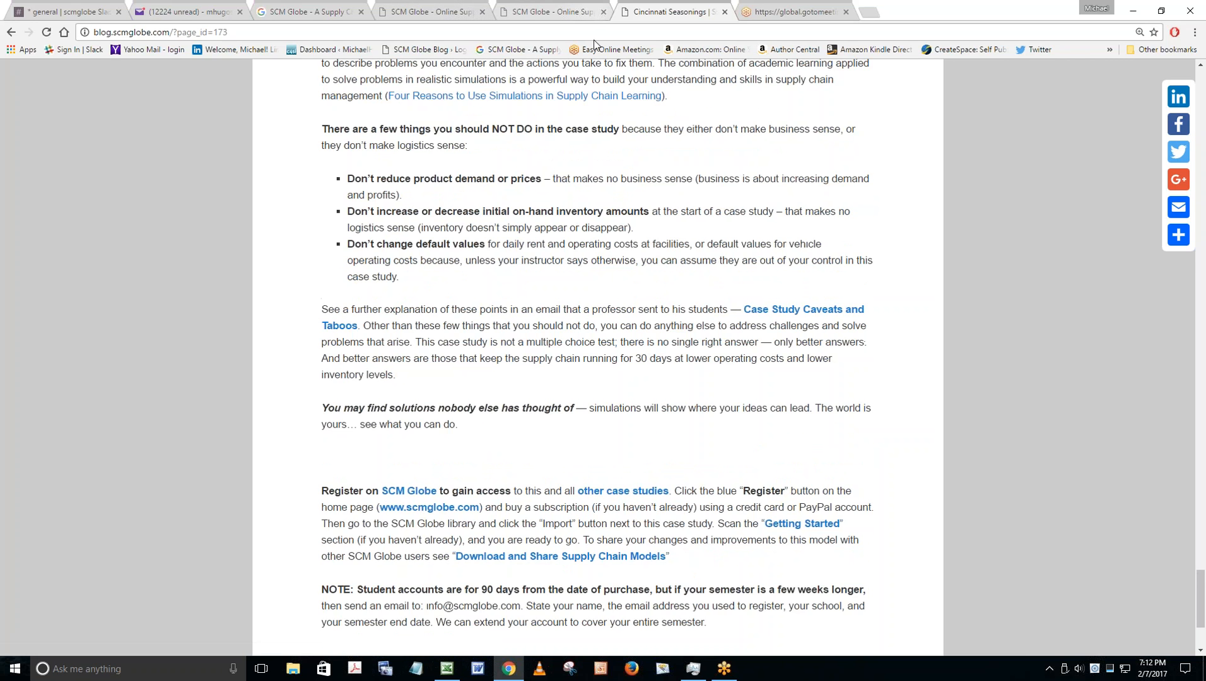
pyautogui.scroll(-3, 627, 406)
pyautogui.click(605, 382)
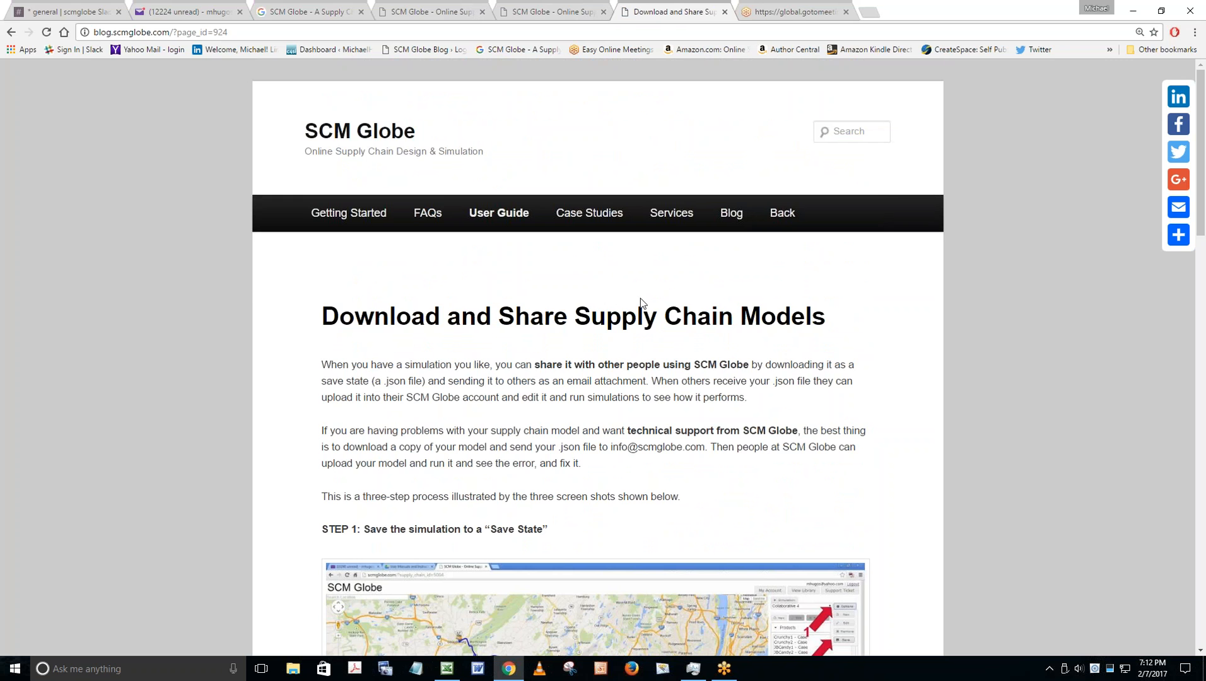
pyautogui.moveTo(511, 242)
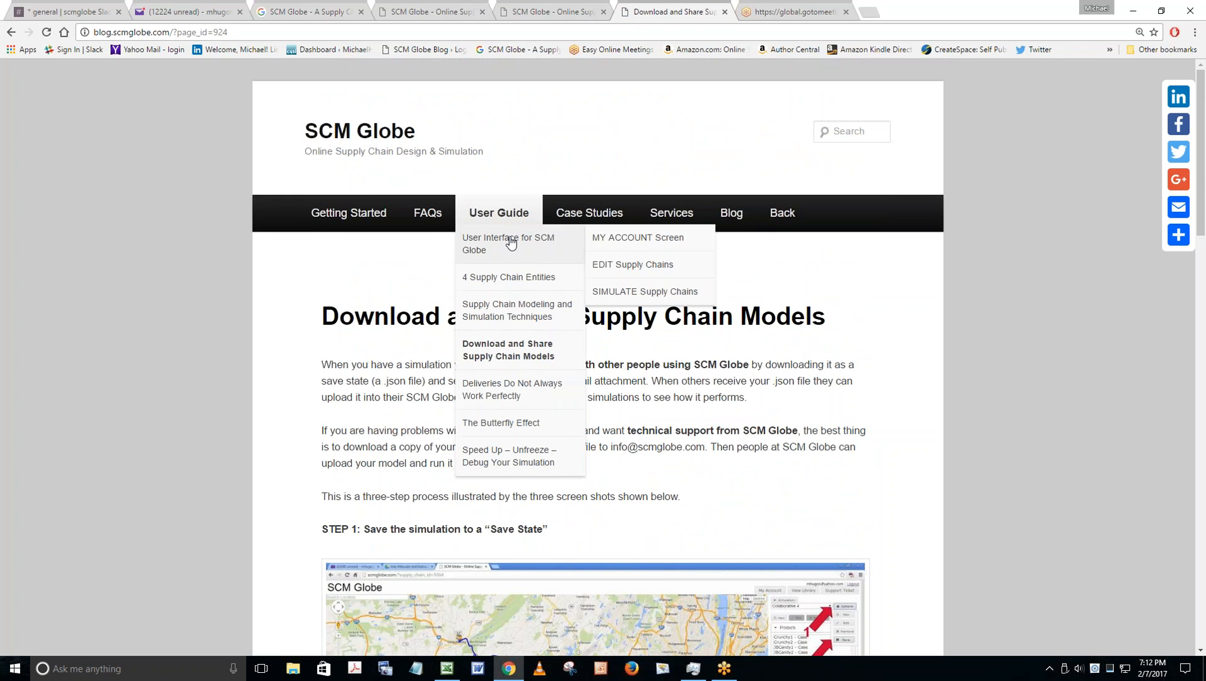
pyautogui.scroll(-4, 371, 344)
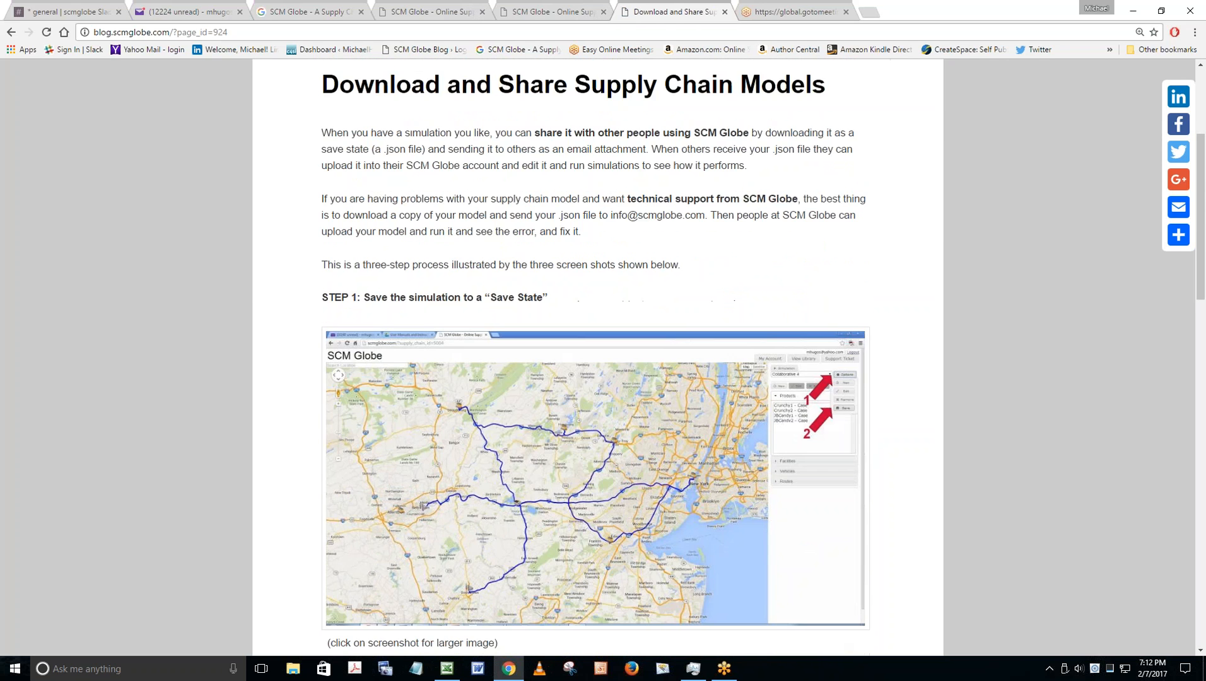
pyautogui.scroll(-8, 595, 378)
pyautogui.scroll(-9, 607, 641)
pyautogui.scroll(10, 606, 641)
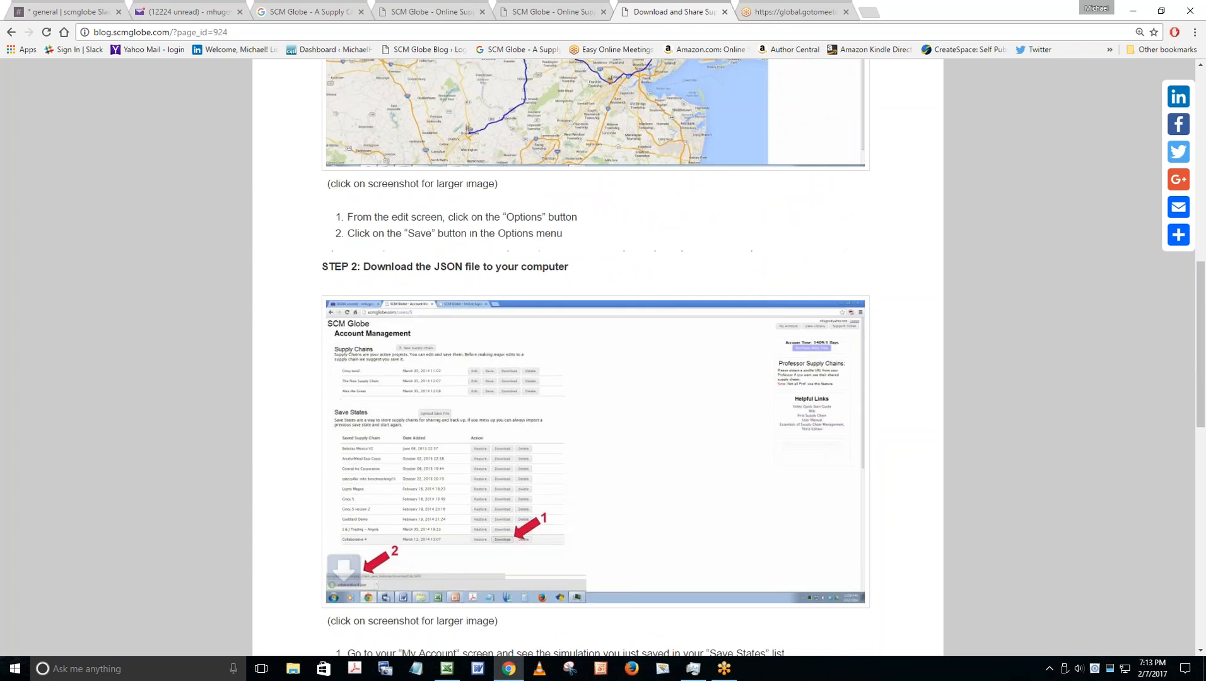
pyautogui.scroll(7, 477, 429)
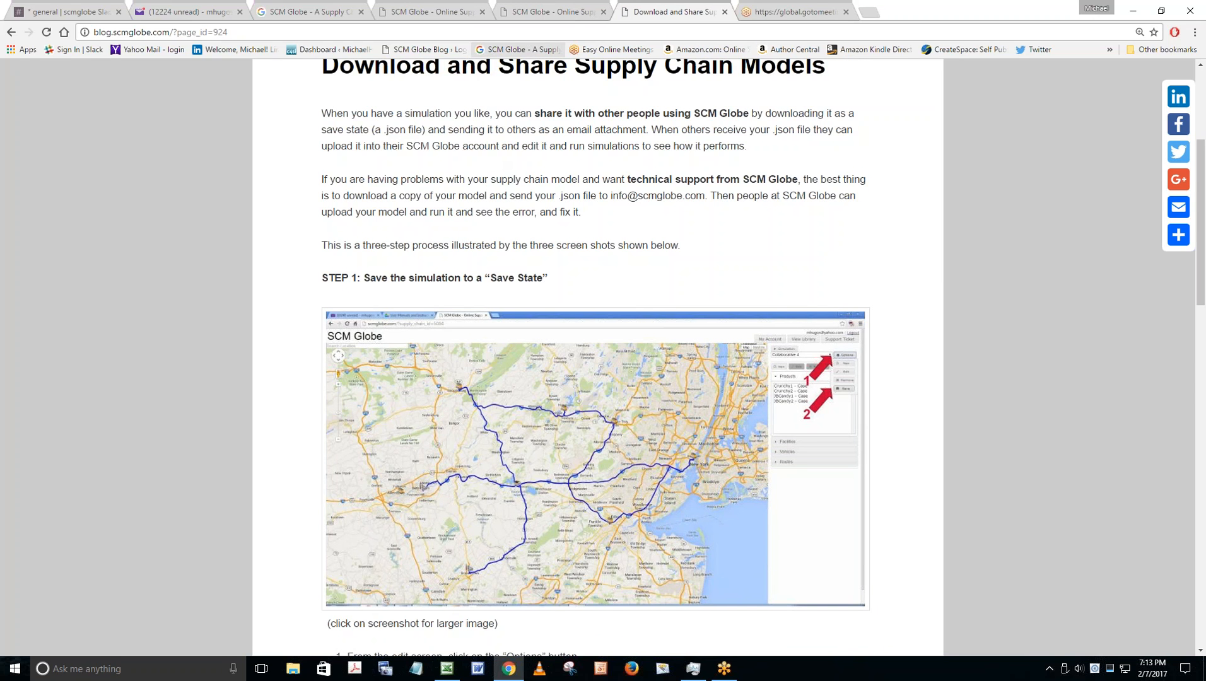
# Return to the Cincy Seasonings edit screen and try to save the model from the supply chain options.
pyautogui.click(427, 14)
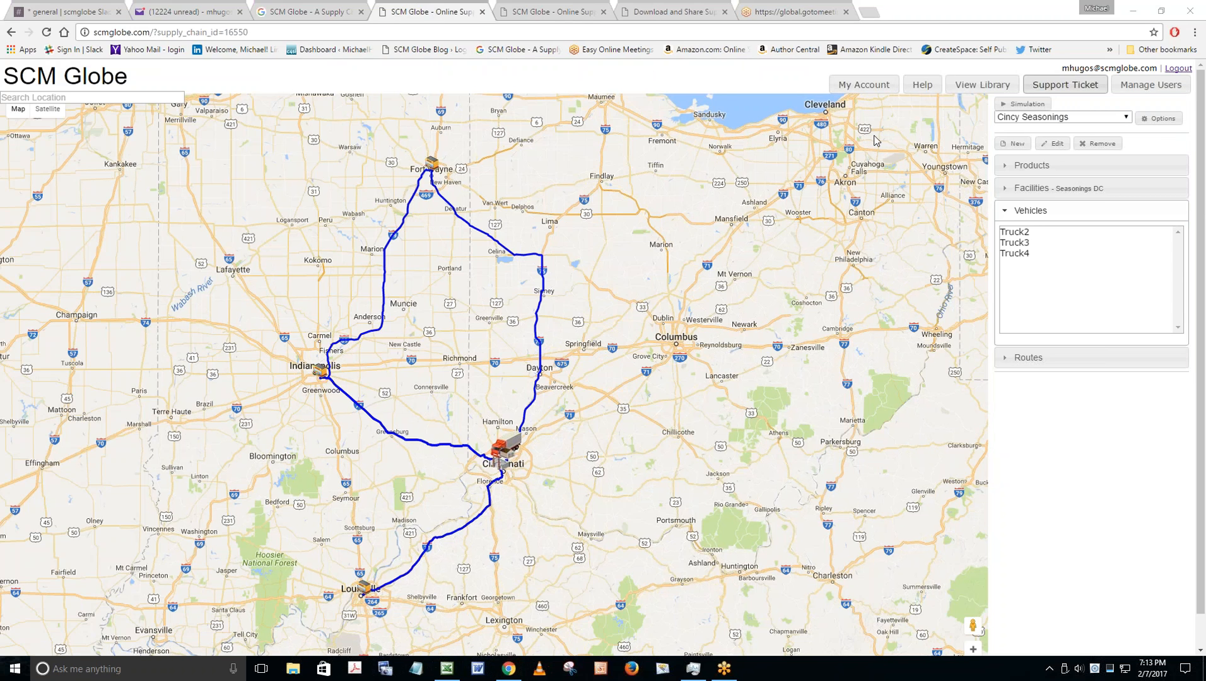
pyautogui.click(1164, 120)
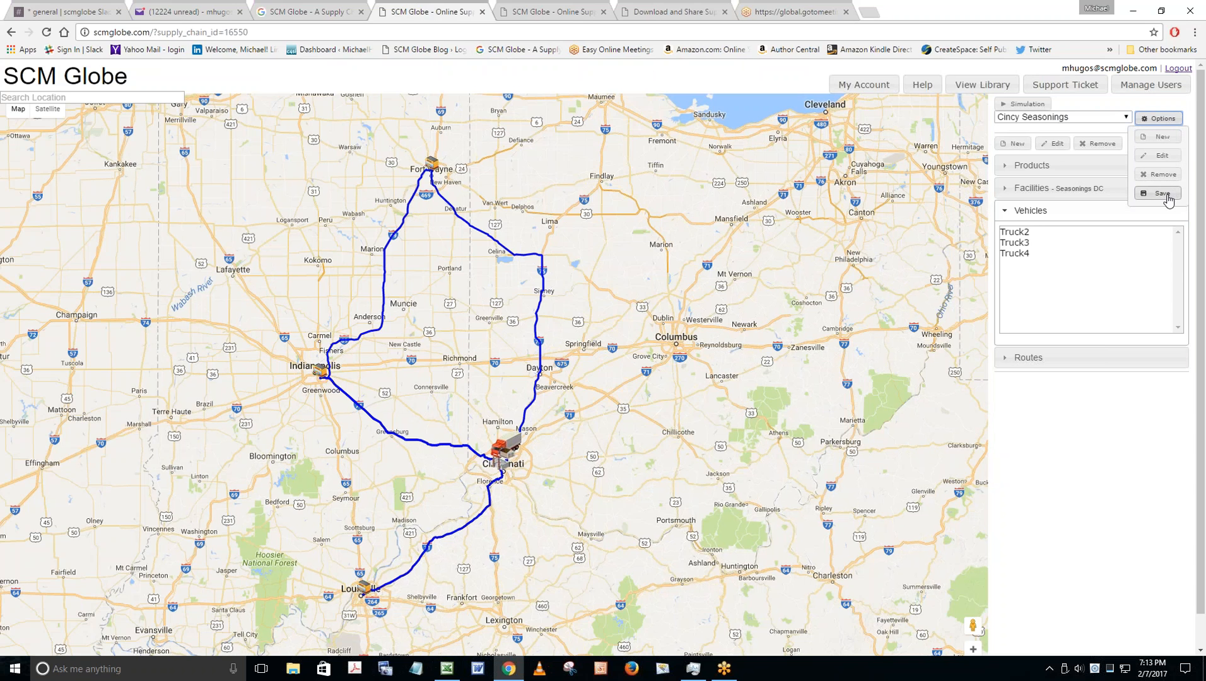
pyautogui.click(1168, 200)
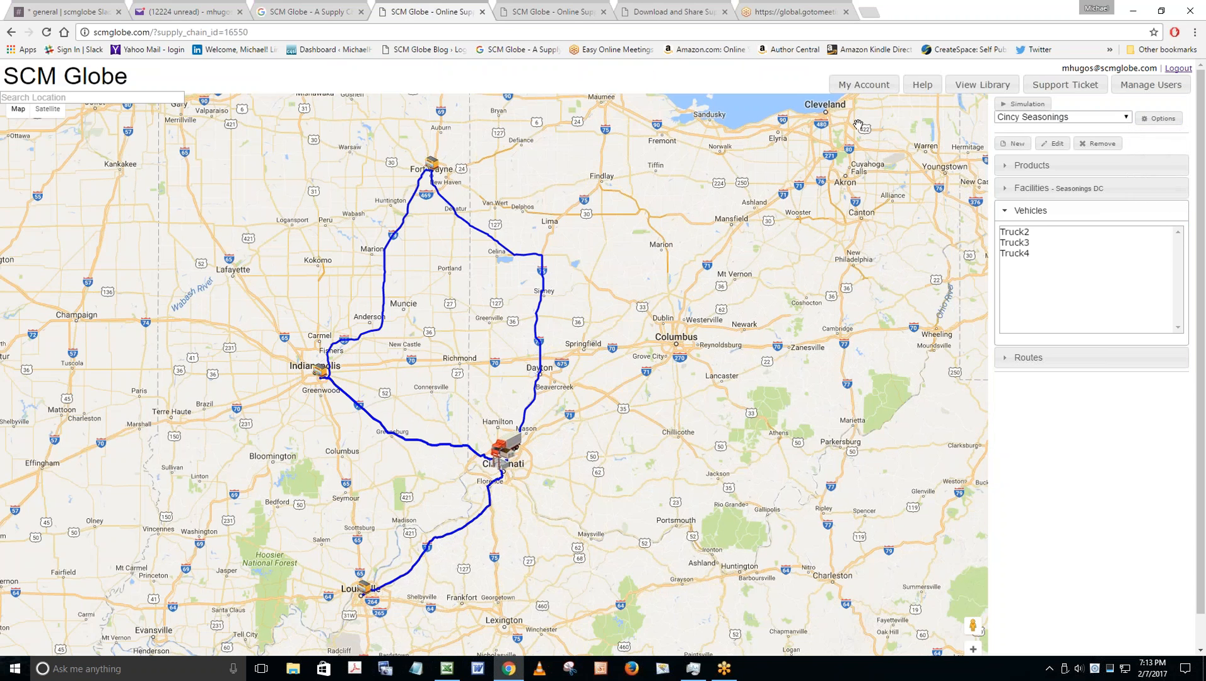
# Save the Cincy Seasonings supply chain from the account page as a save state named "Cincy Wk1 Solution".
pyautogui.click(866, 92)
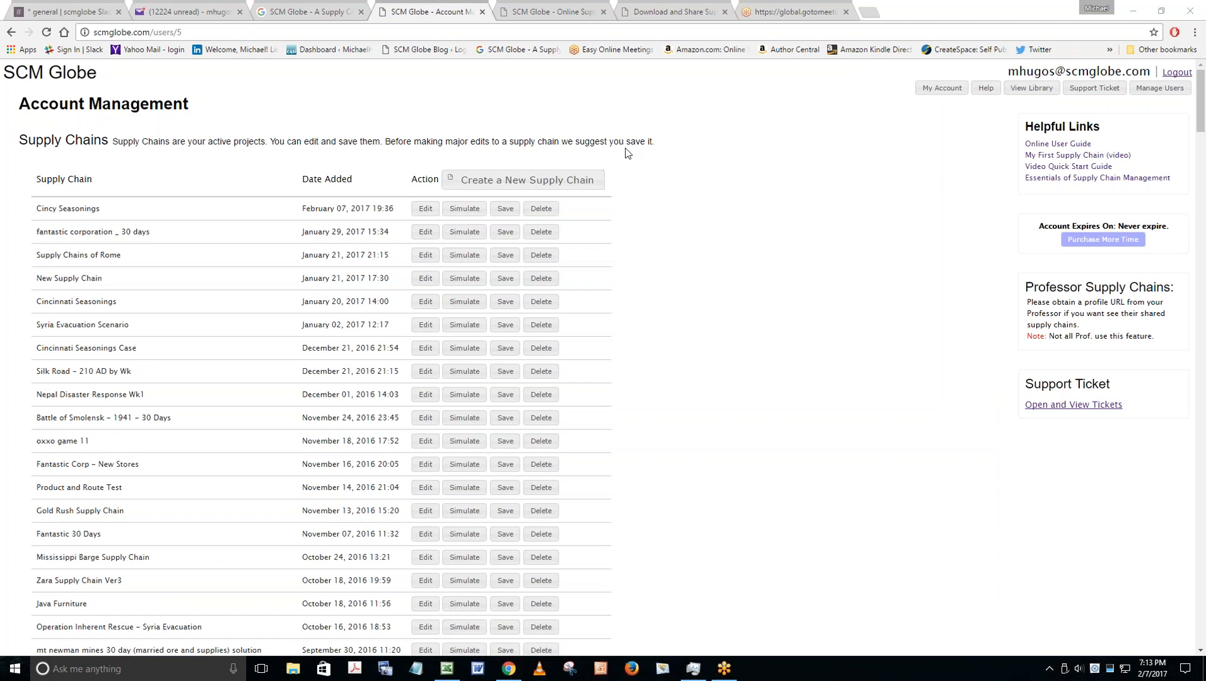
pyautogui.click(505, 210)
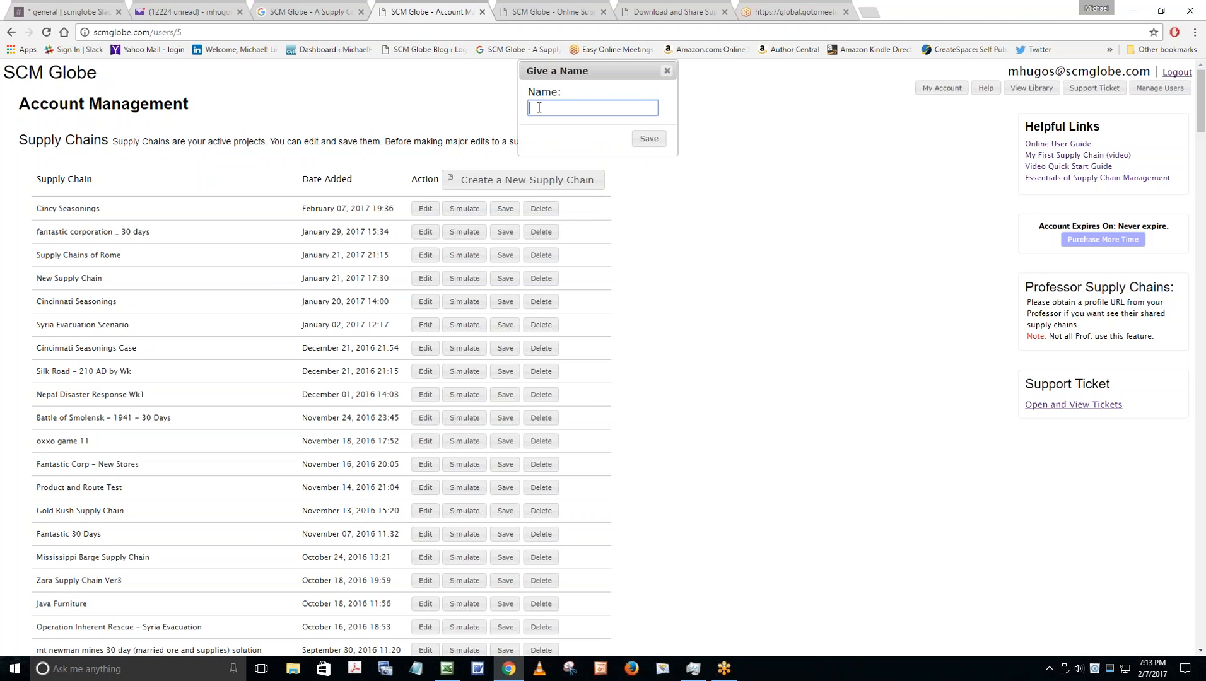
pyautogui.write('Cincy Wk1 Solution')
pyautogui.click(649, 140)
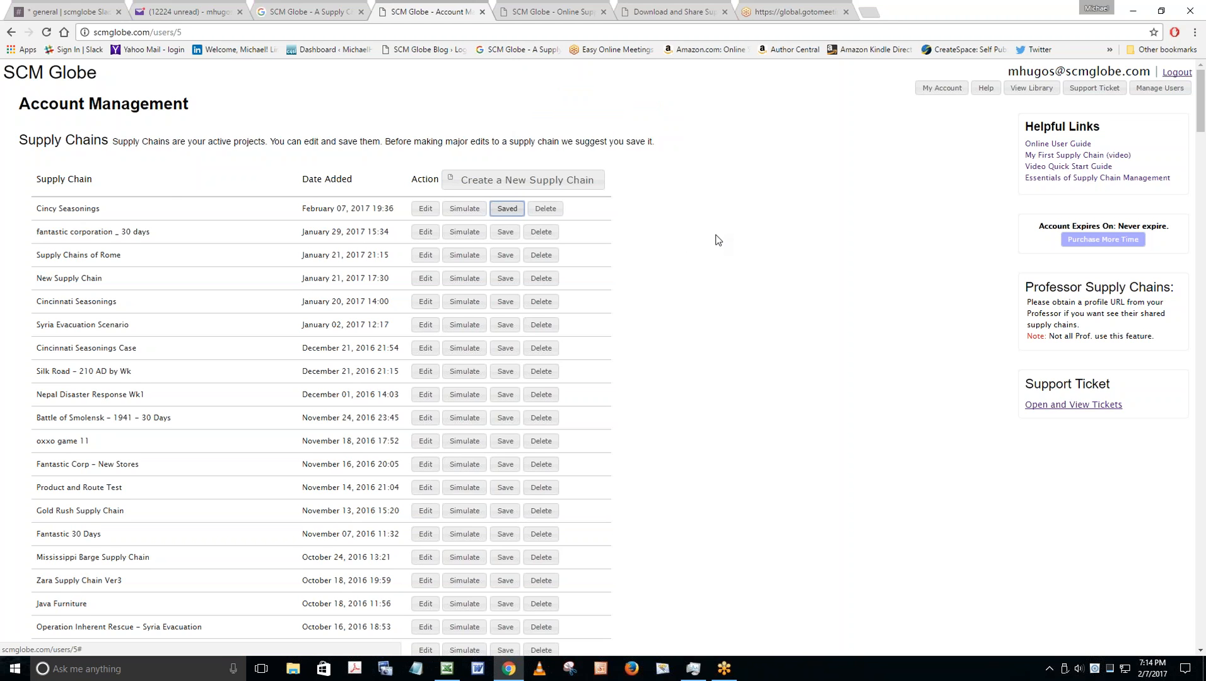
# Download the Cincy Wk1 Solution save state from the end of the Save States list.
pyautogui.scroll(-20, 713, 240)
pyautogui.scroll(-20, 716, 248)
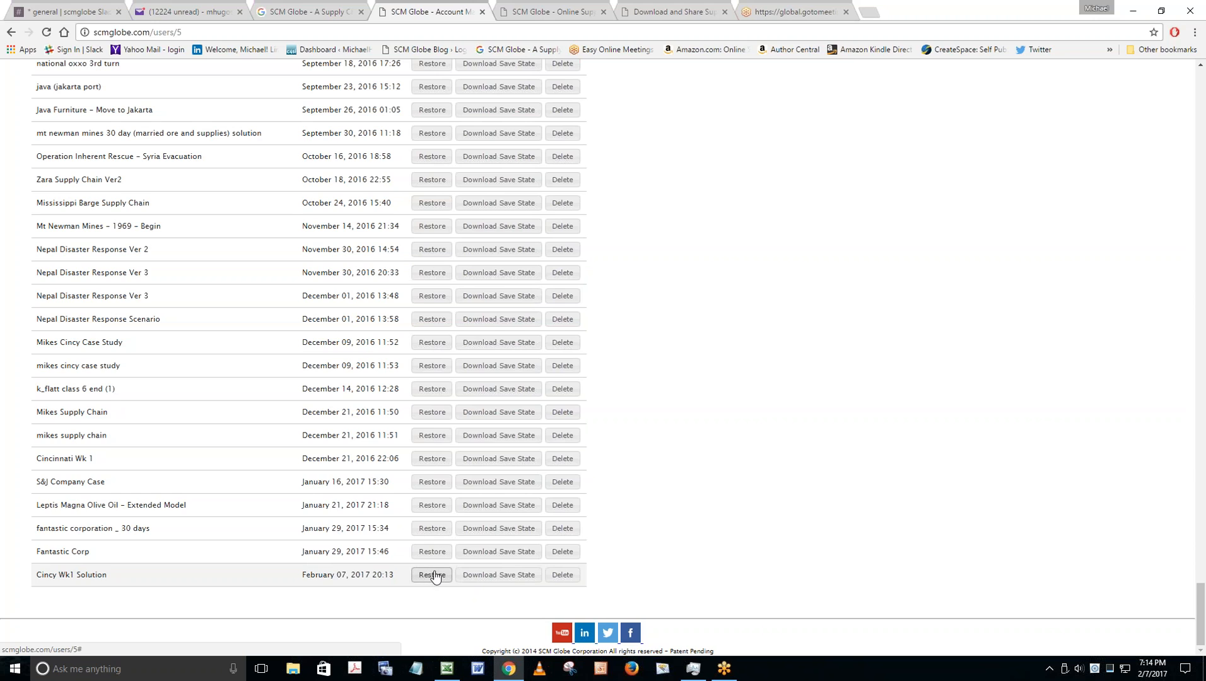
pyautogui.click(501, 581)
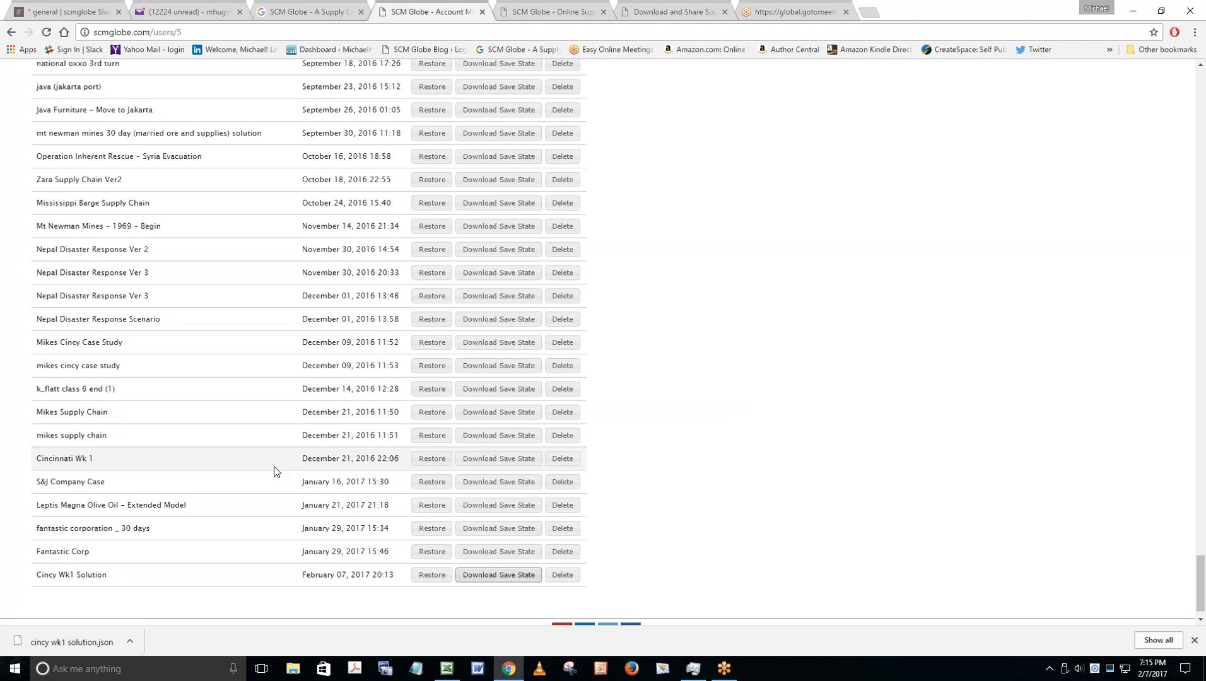
# Upload the file cincy wk1 solution.json from the Downloads folder to the account's Save States.
pyautogui.scroll(10, 272, 413)
pyautogui.scroll(9, 274, 417)
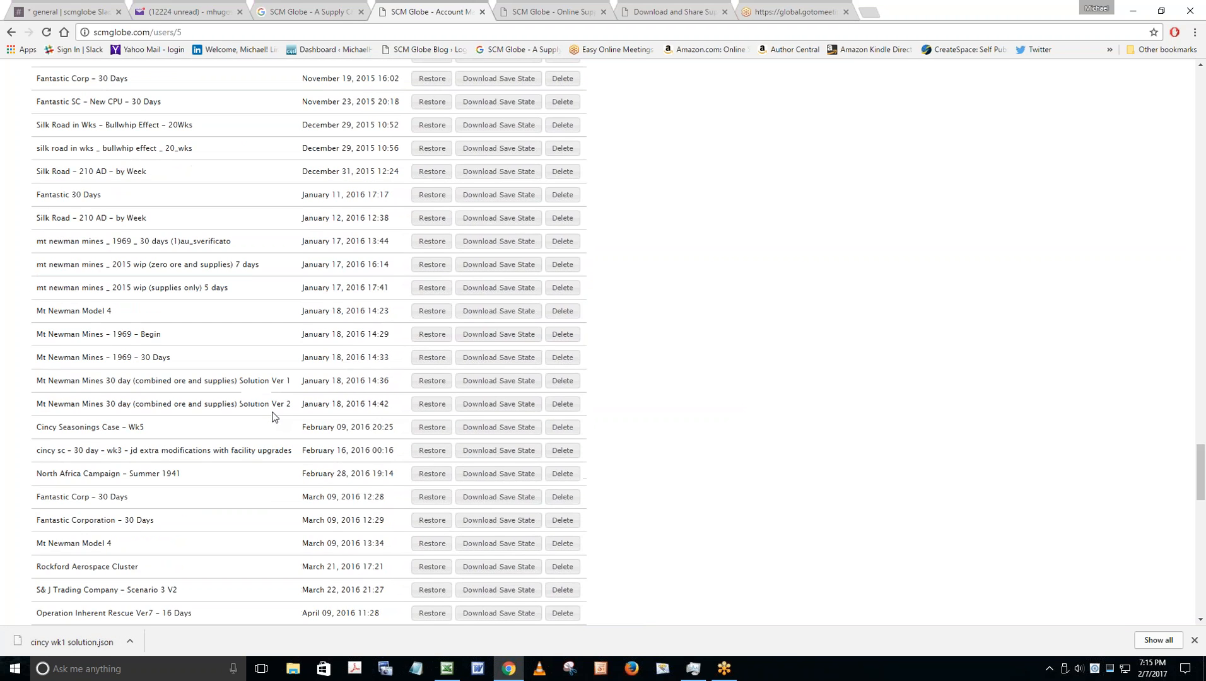
pyautogui.scroll(20, 304, 388)
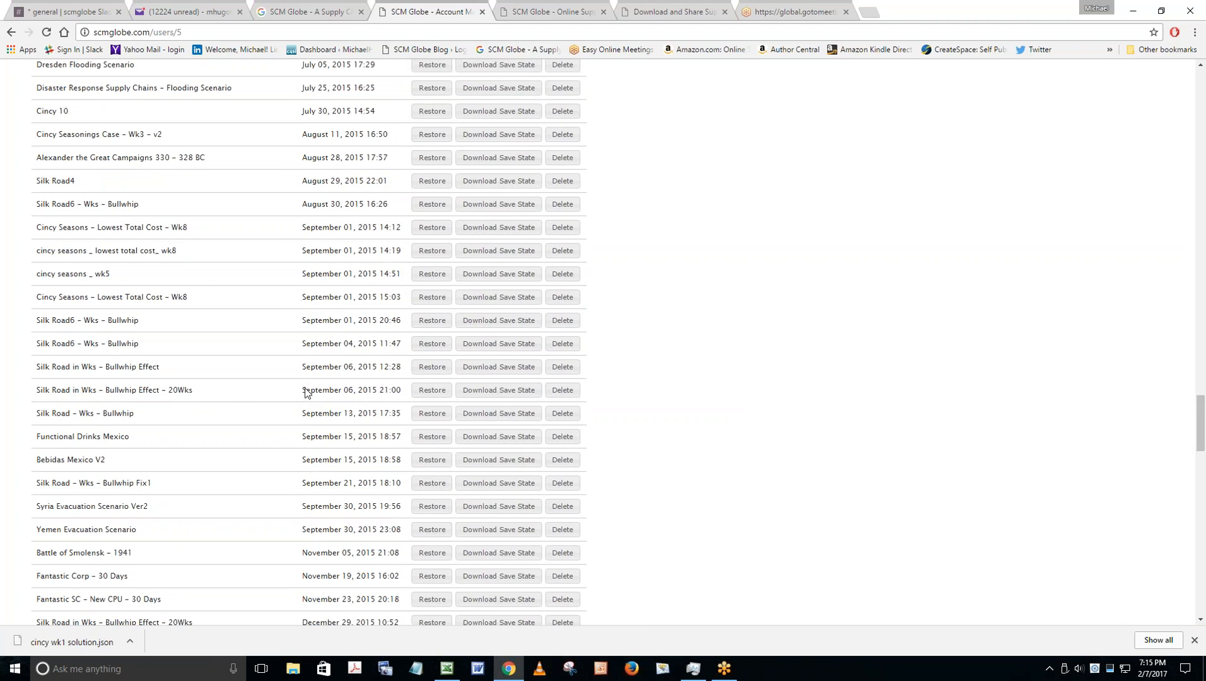
pyautogui.scroll(8, 304, 398)
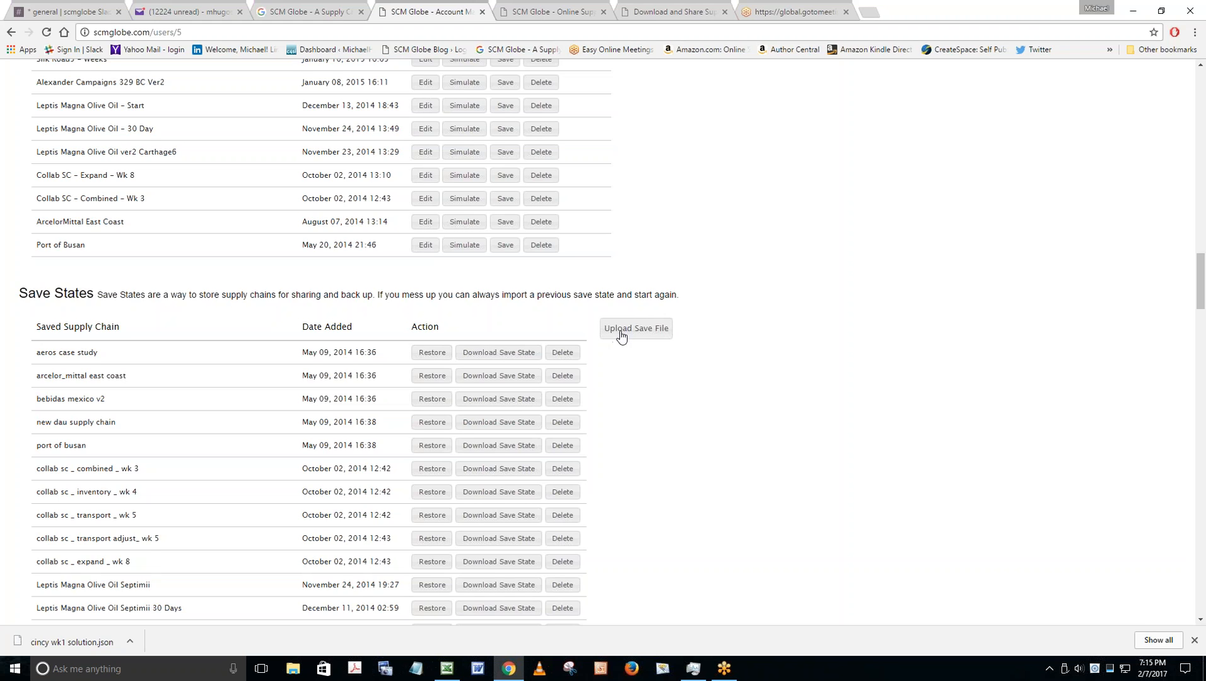
pyautogui.moveTo(65, 643)
pyautogui.mouseDown()
pyautogui.moveTo(411, 370)
pyautogui.moveTo(627, 328)
pyautogui.moveTo(331, 470)
pyautogui.moveTo(69, 634)
pyautogui.mouseUp()
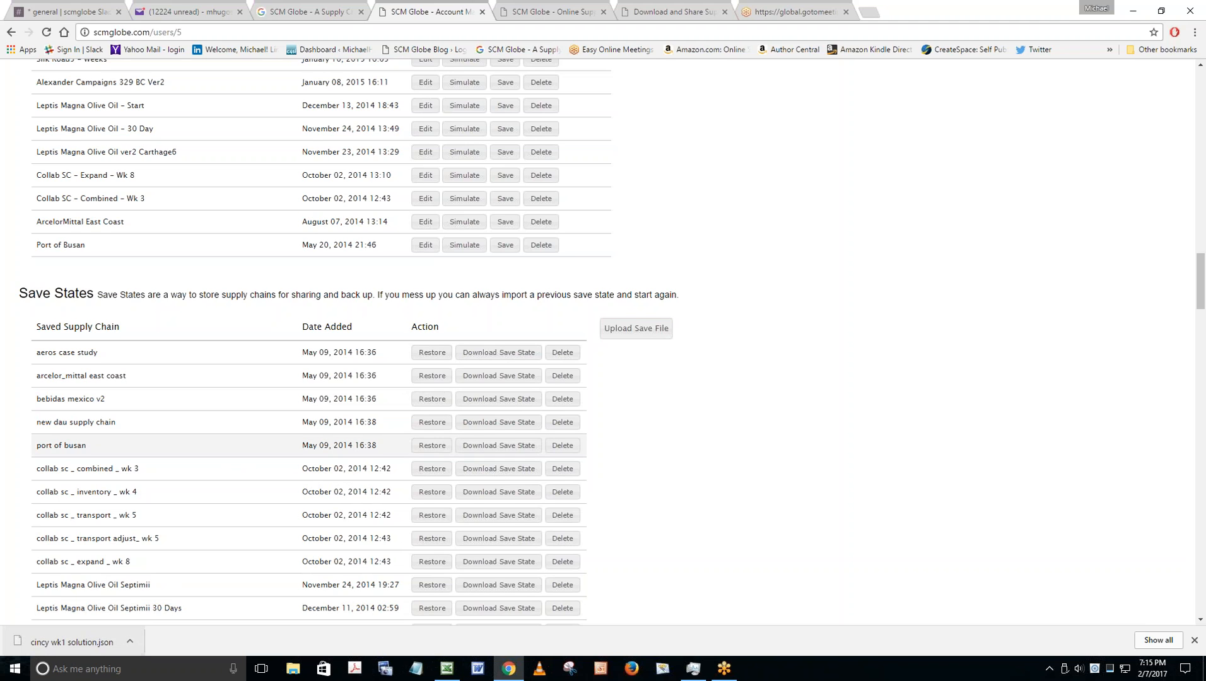
pyautogui.click(635, 329)
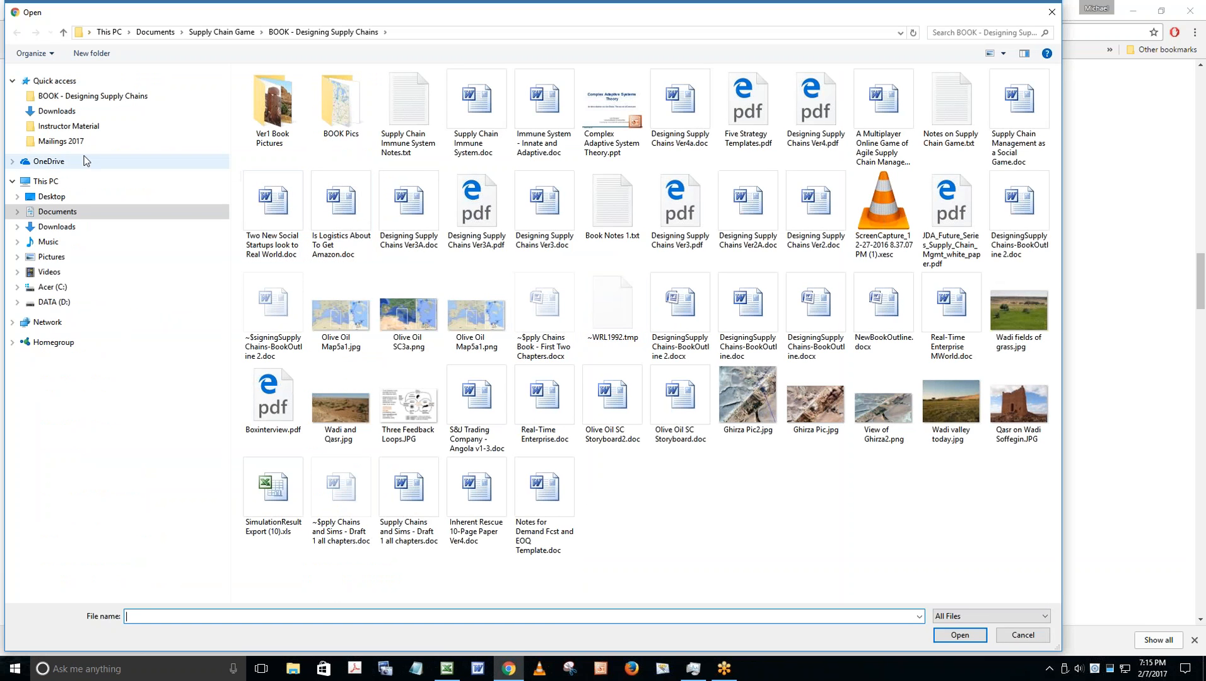
pyautogui.click(46, 232)
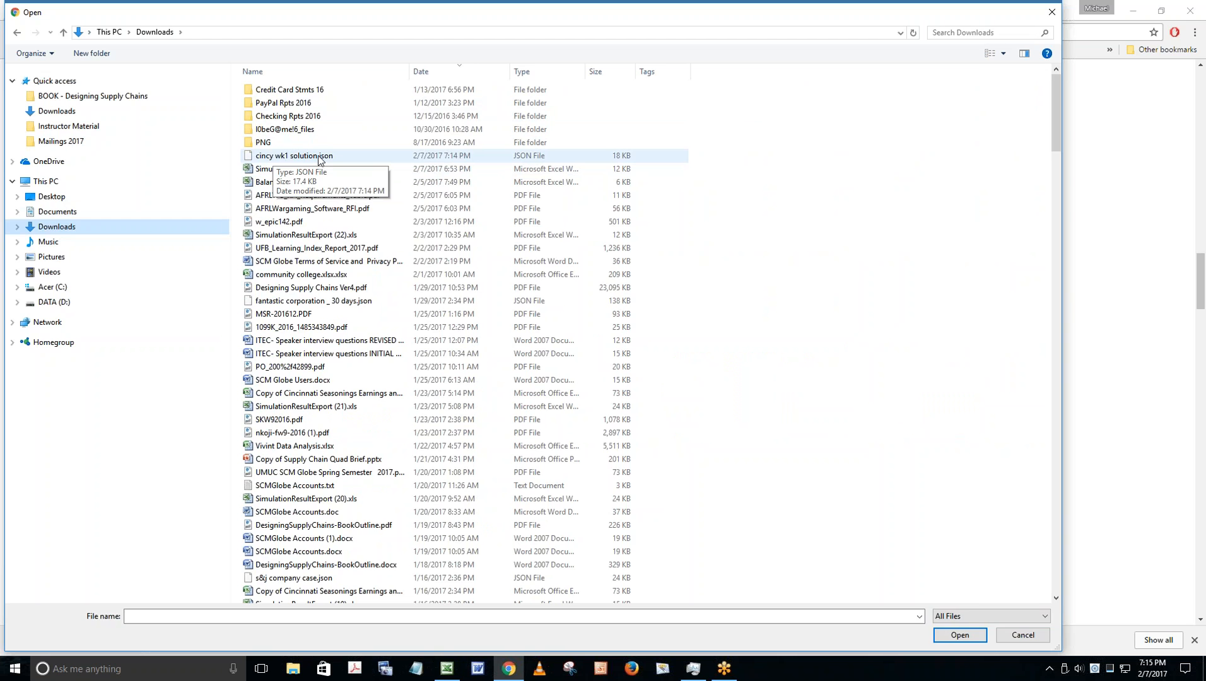
pyautogui.doubleClick(319, 156)
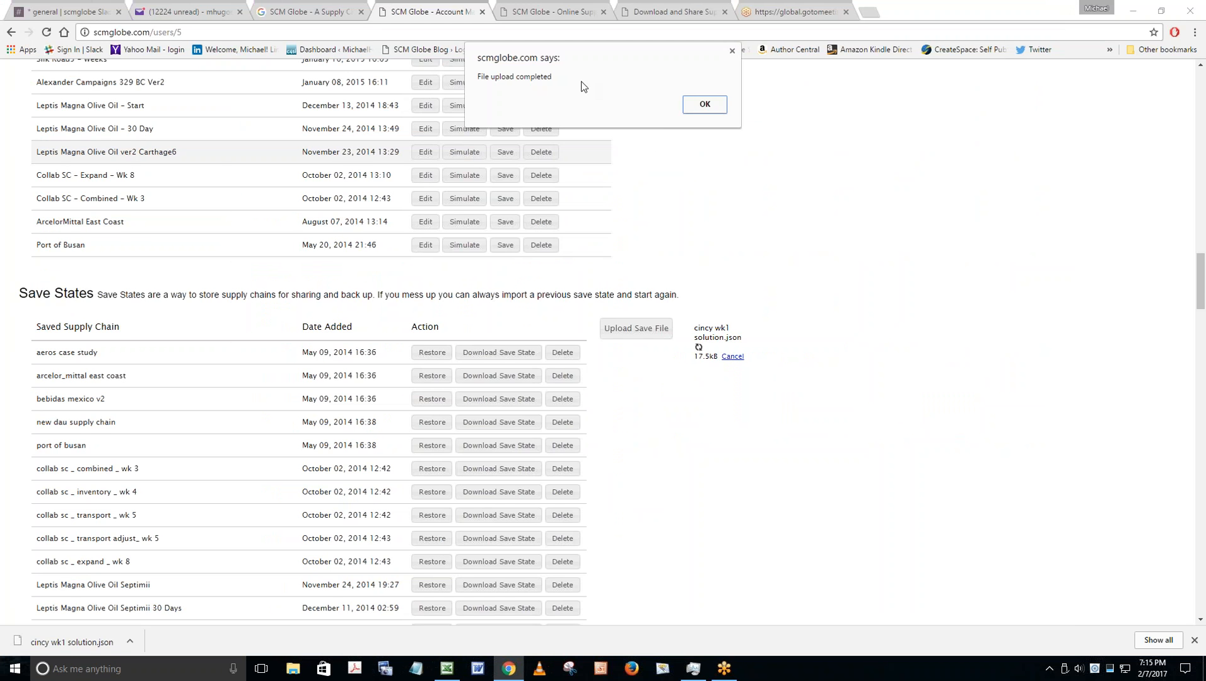
pyautogui.click(704, 107)
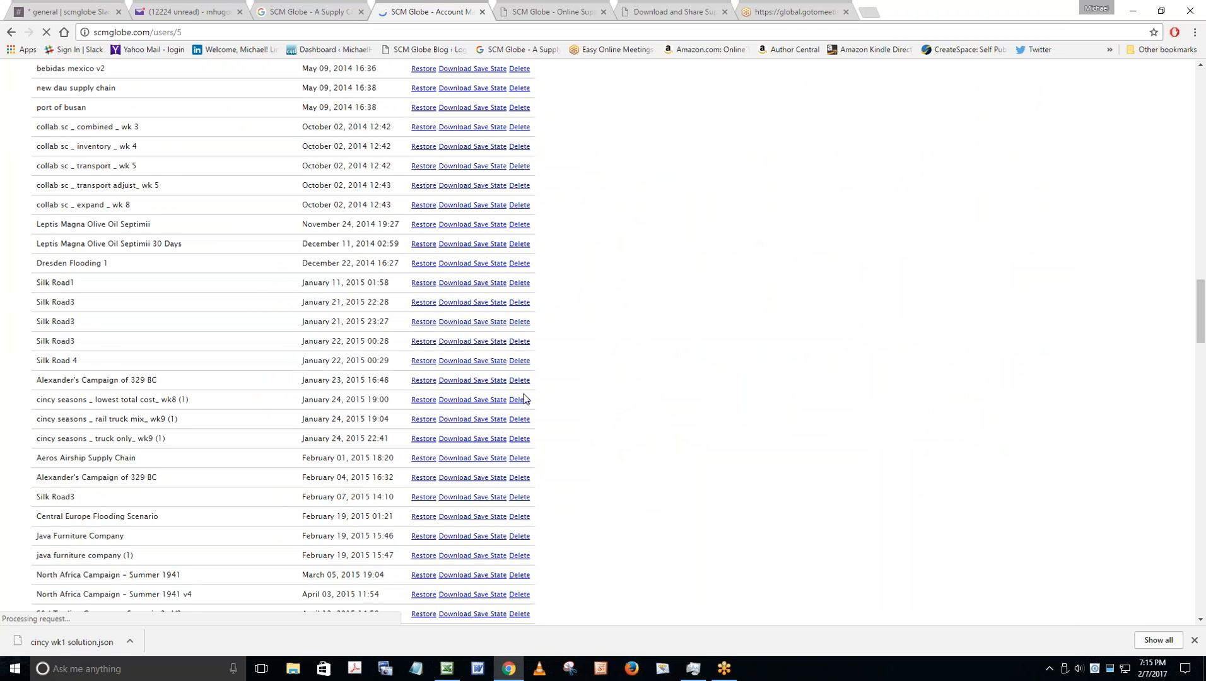
# Restore the newly uploaded cincy wk1 solution save state from the end of the Save States list.
pyautogui.scroll(-20, 568, 391)
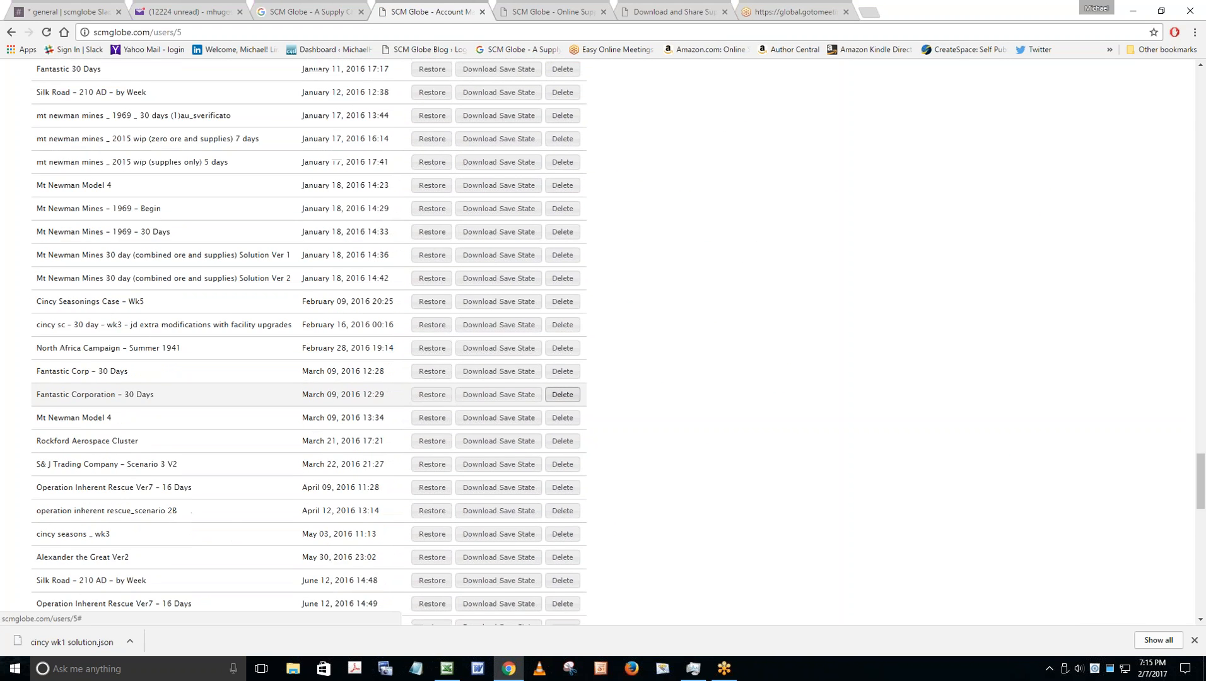
pyautogui.scroll(-1, 597, 343)
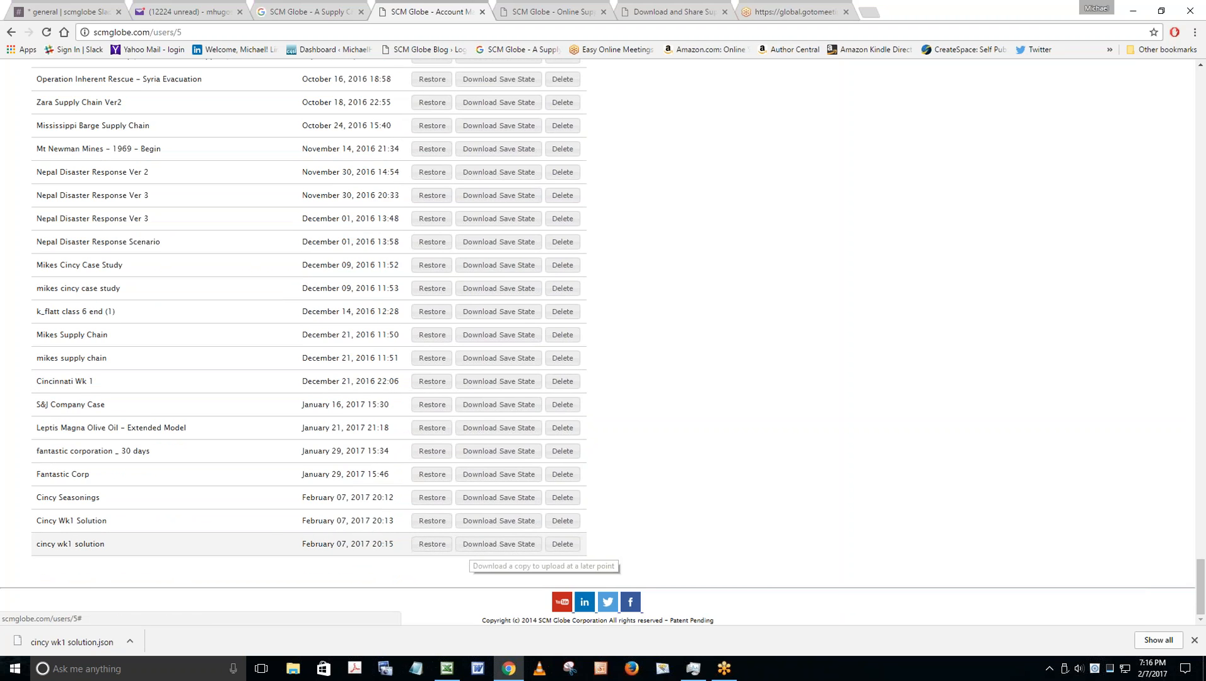
pyautogui.click(432, 546)
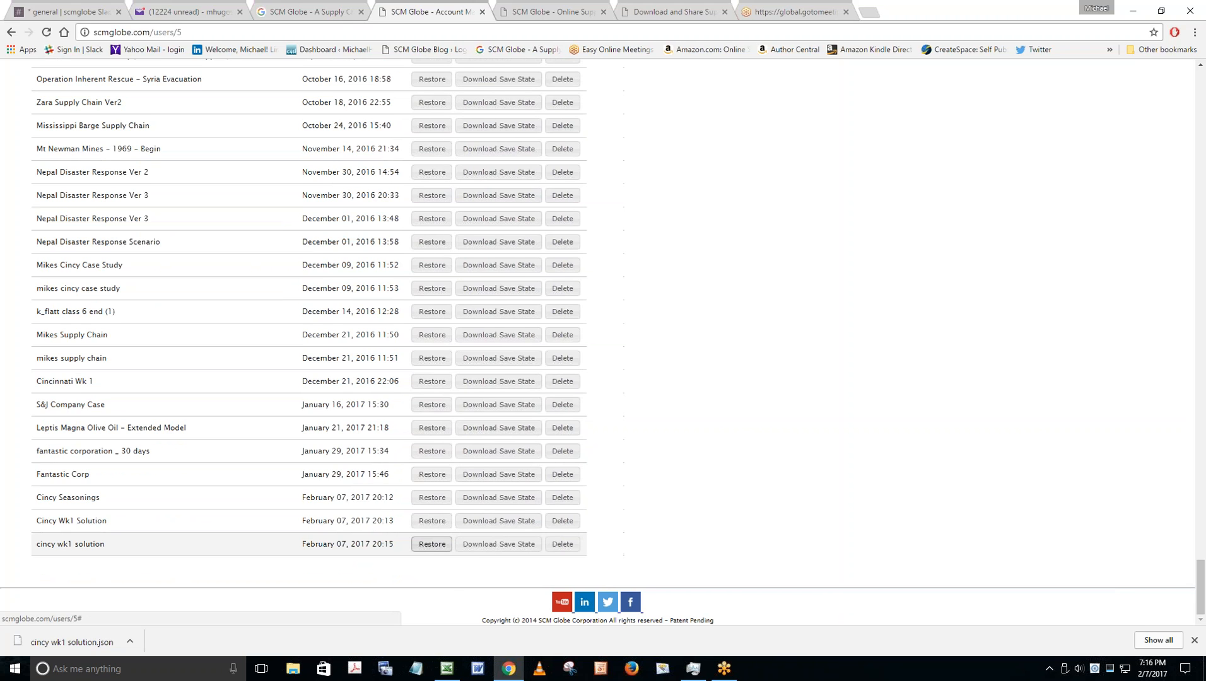
# Find the restored cincy wk1 solution at the end of the account's supply chains and open it for editing.
pyautogui.scroll(15, 309, 341)
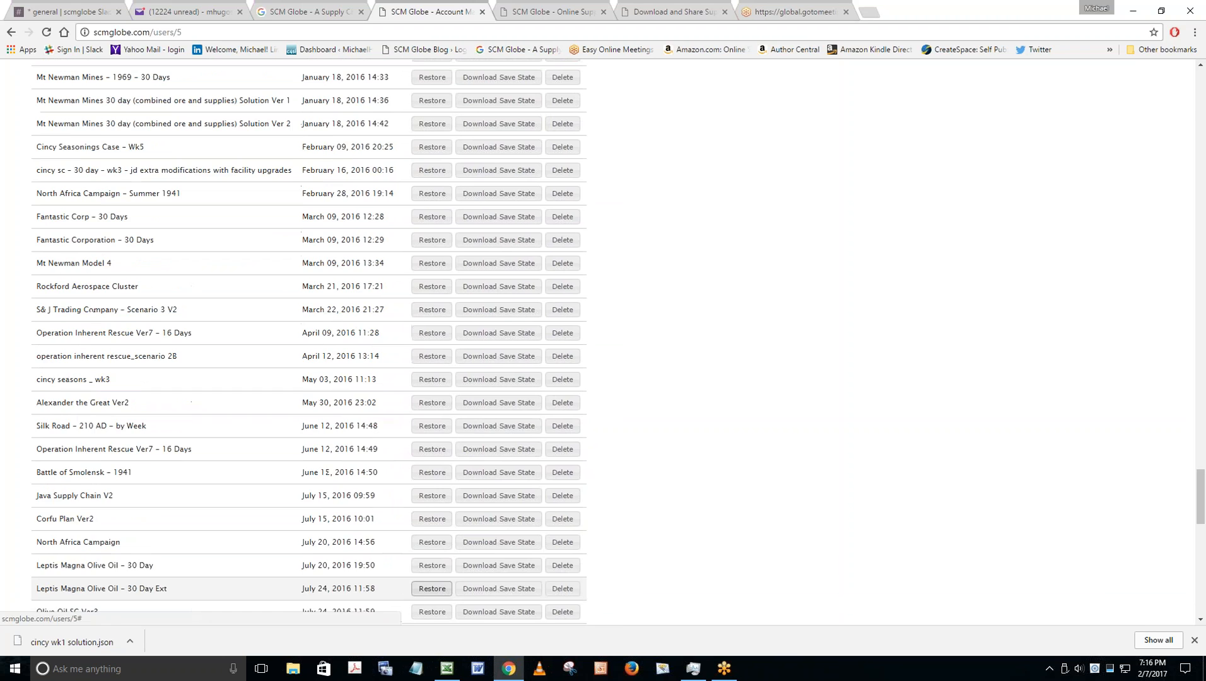
pyautogui.scroll(15, 309, 341)
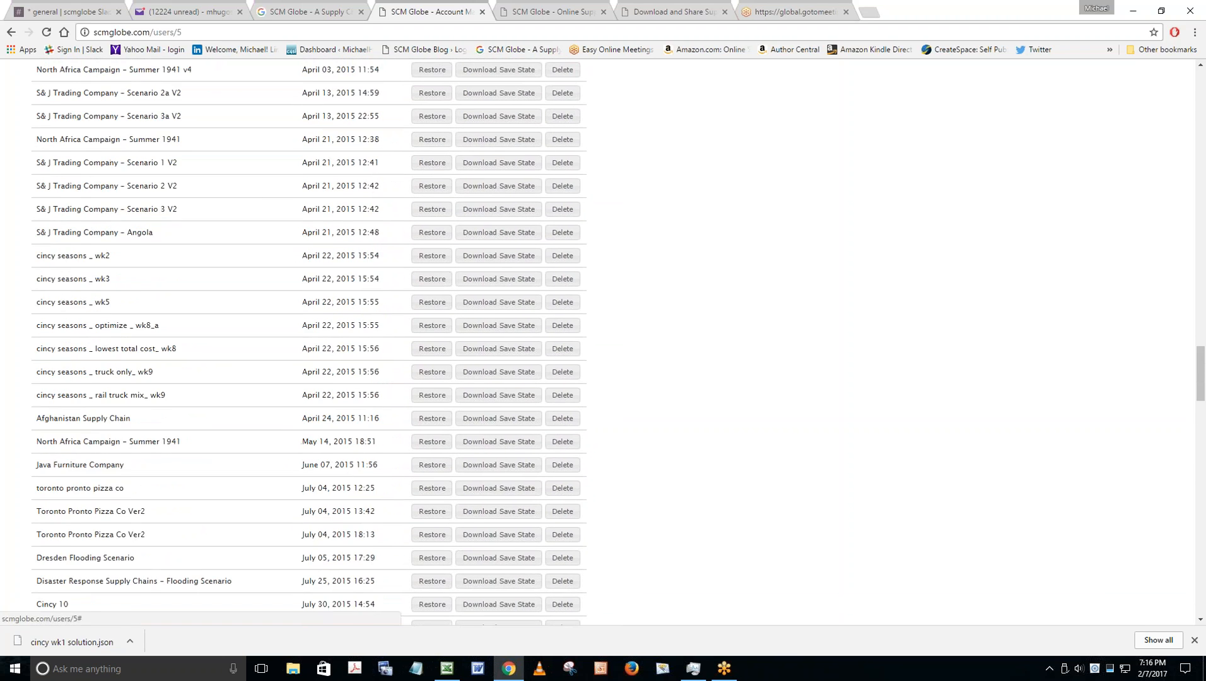
pyautogui.scroll(5, 433, 545)
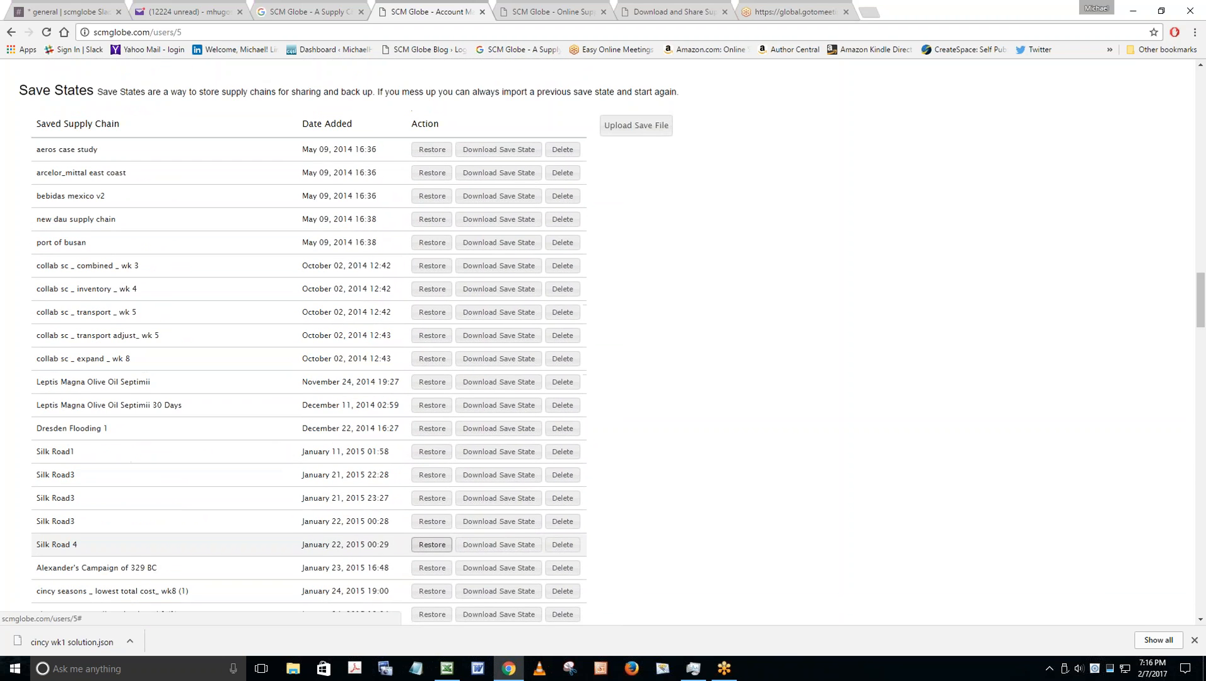
pyautogui.scroll(4, 432, 544)
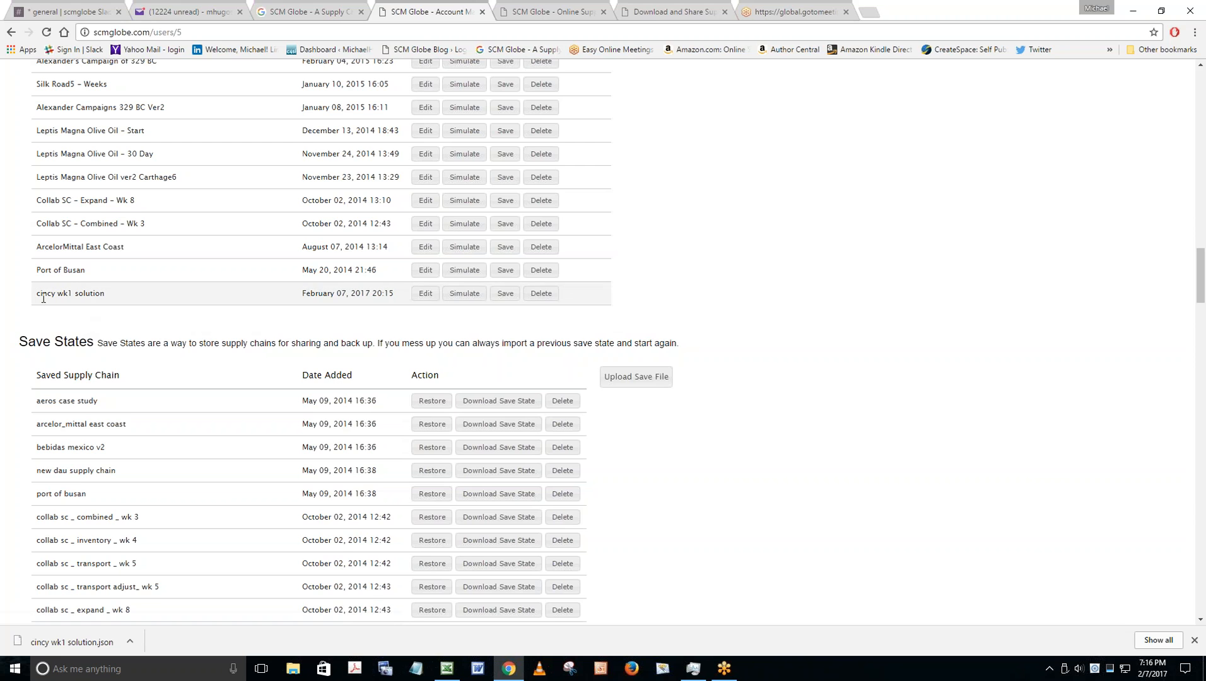
pyautogui.scroll(-1, 239, 251)
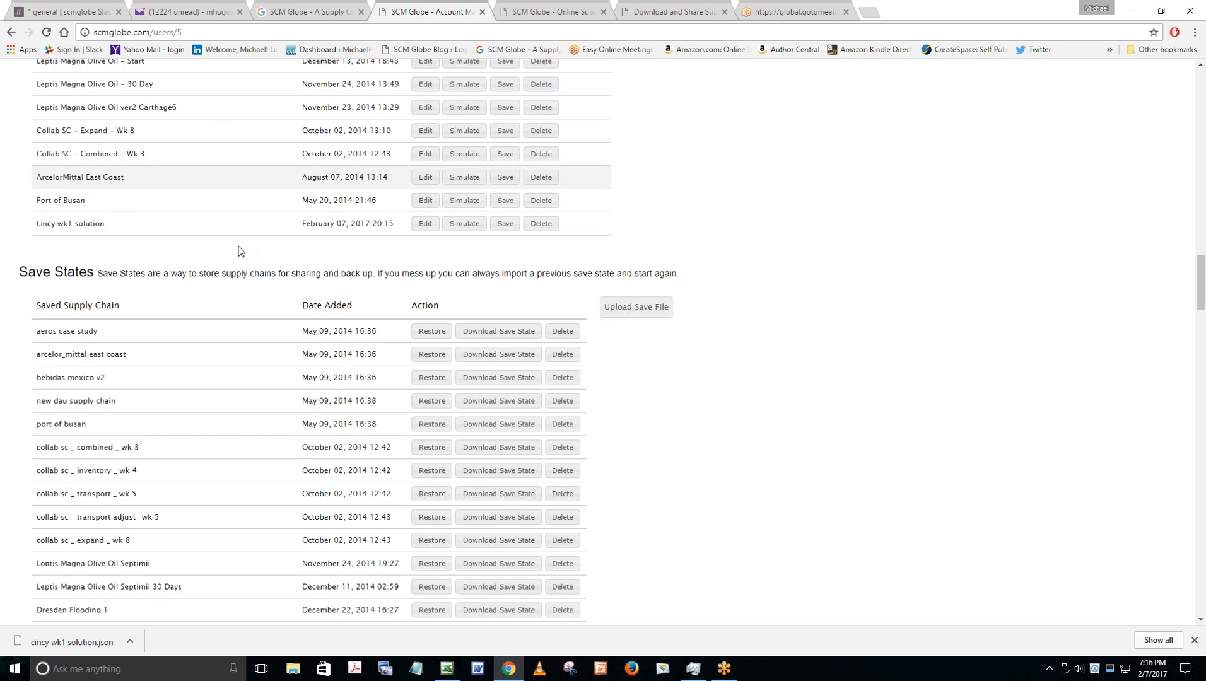
pyautogui.scroll(-1, 238, 251)
pyautogui.scroll(3, 237, 250)
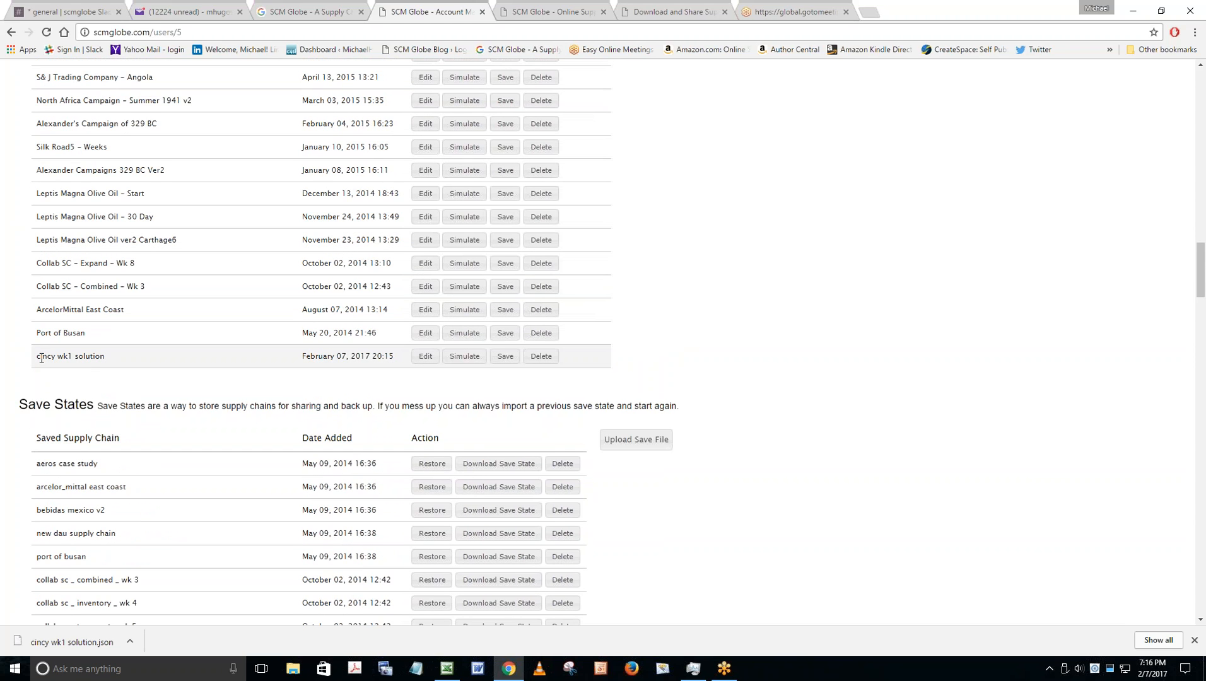
pyautogui.click(434, 359)
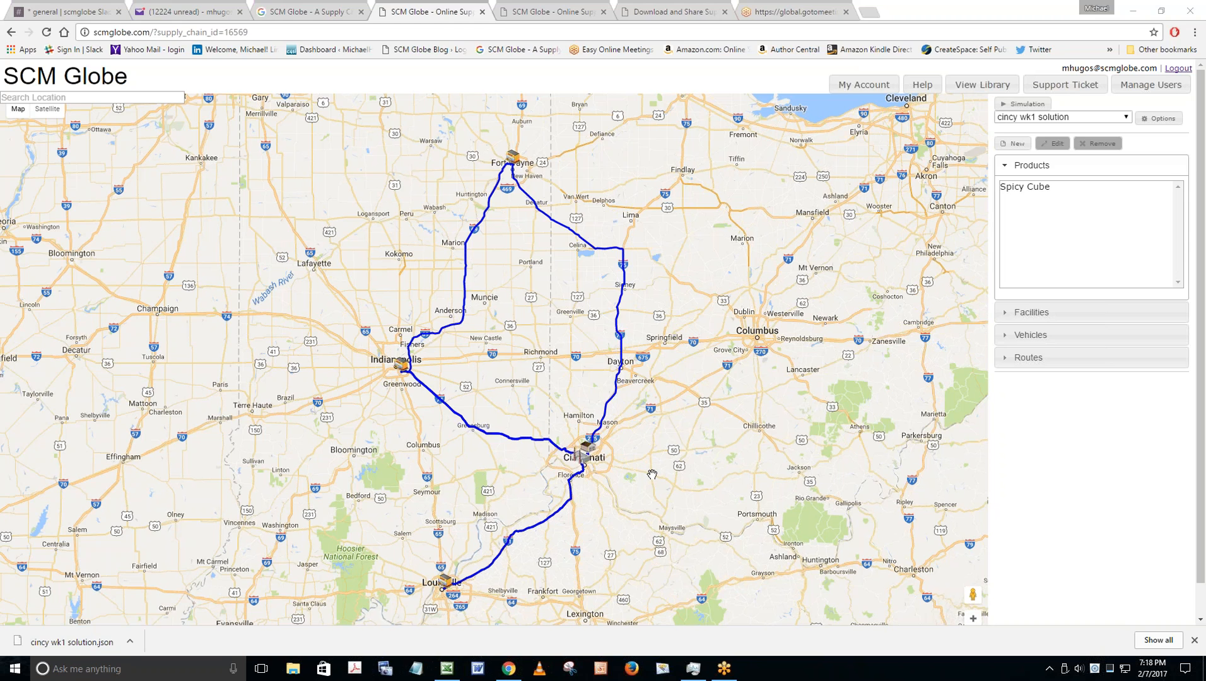
pyautogui.moveTo(652, 474); pyautogui.dragTo(670, 454)
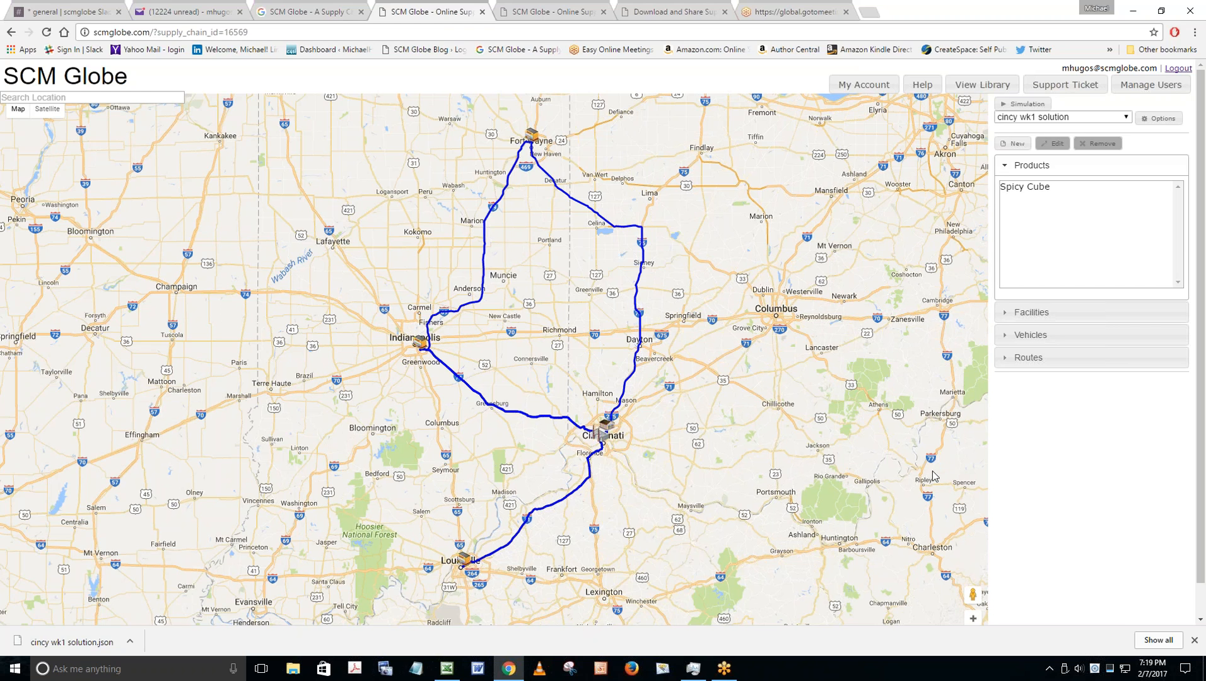
# Switch to the SCM Globe blog and open the Cincinnati Seasonings case study.
pyautogui.click(670, 16)
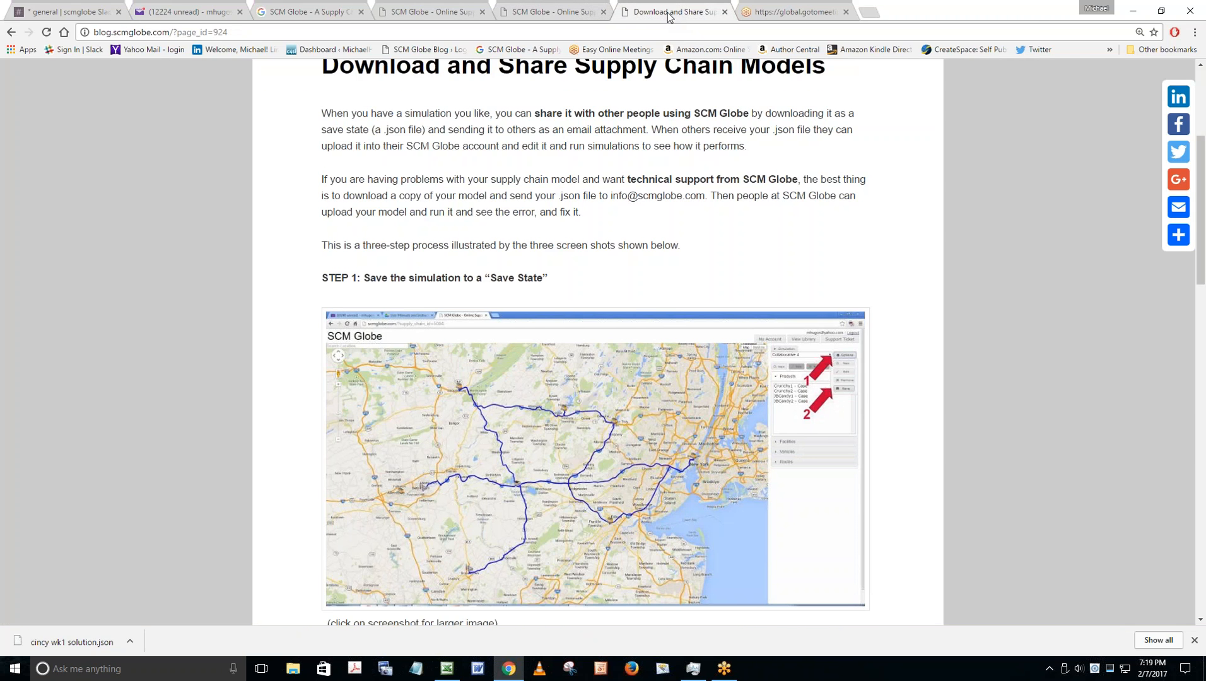
pyautogui.scroll(5, 625, 202)
pyautogui.moveTo(603, 218)
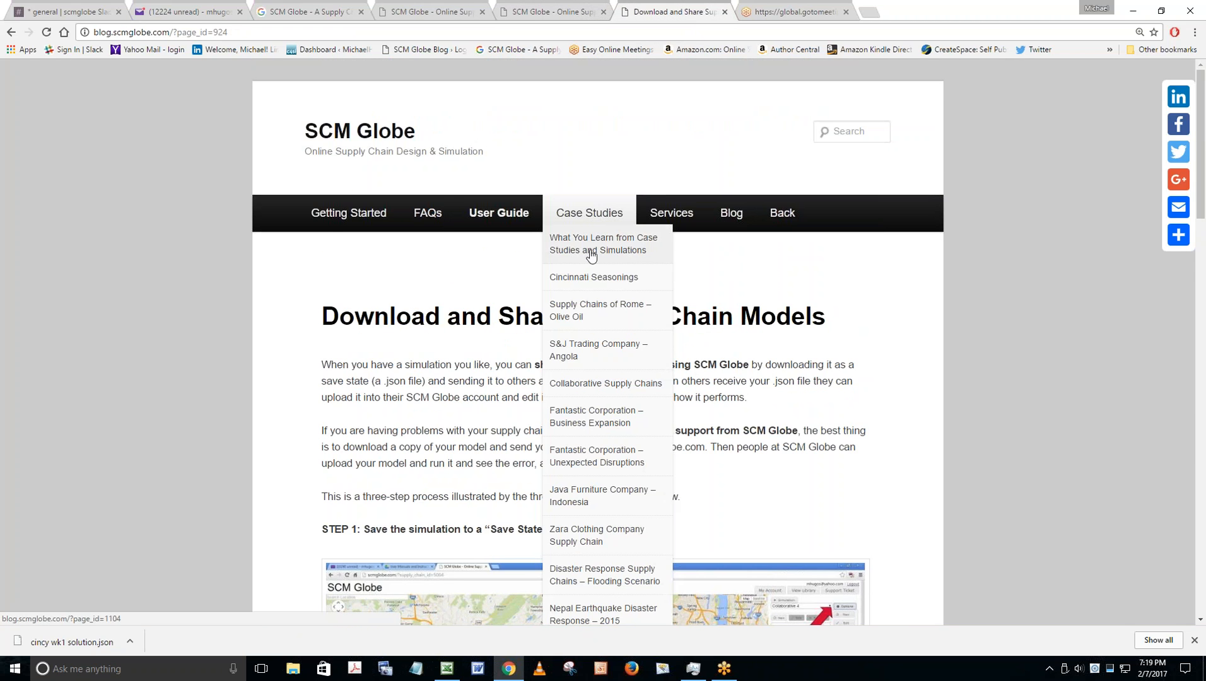
pyautogui.click(586, 281)
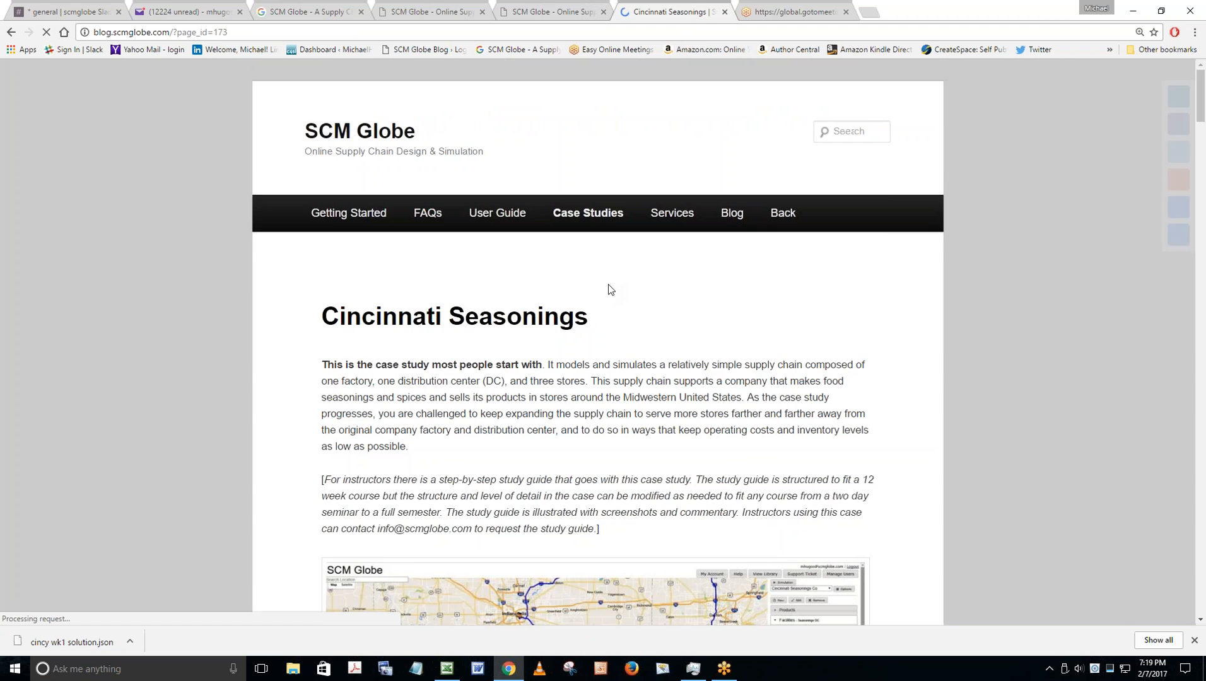
# Review the case study through the First Challenge and highlight "to Run for 30 Days" in its heading.
pyautogui.scroll(-8, 605, 294)
pyautogui.scroll(-6, 602, 297)
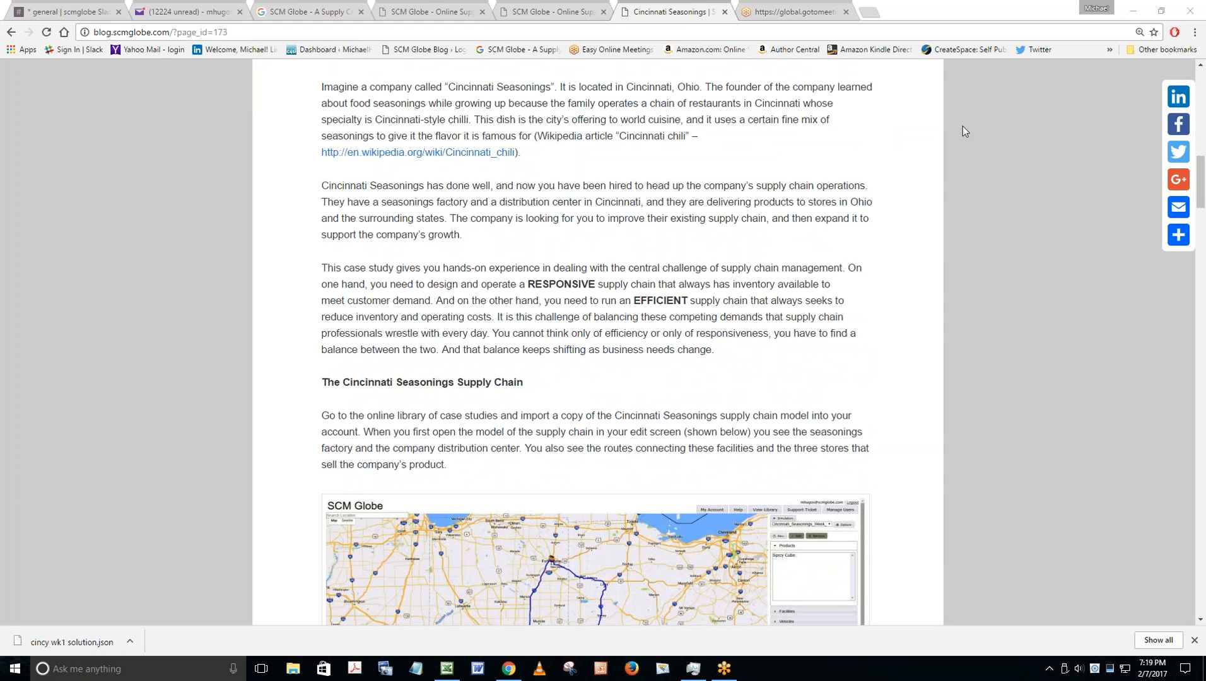
pyautogui.scroll(-6, 598, 223)
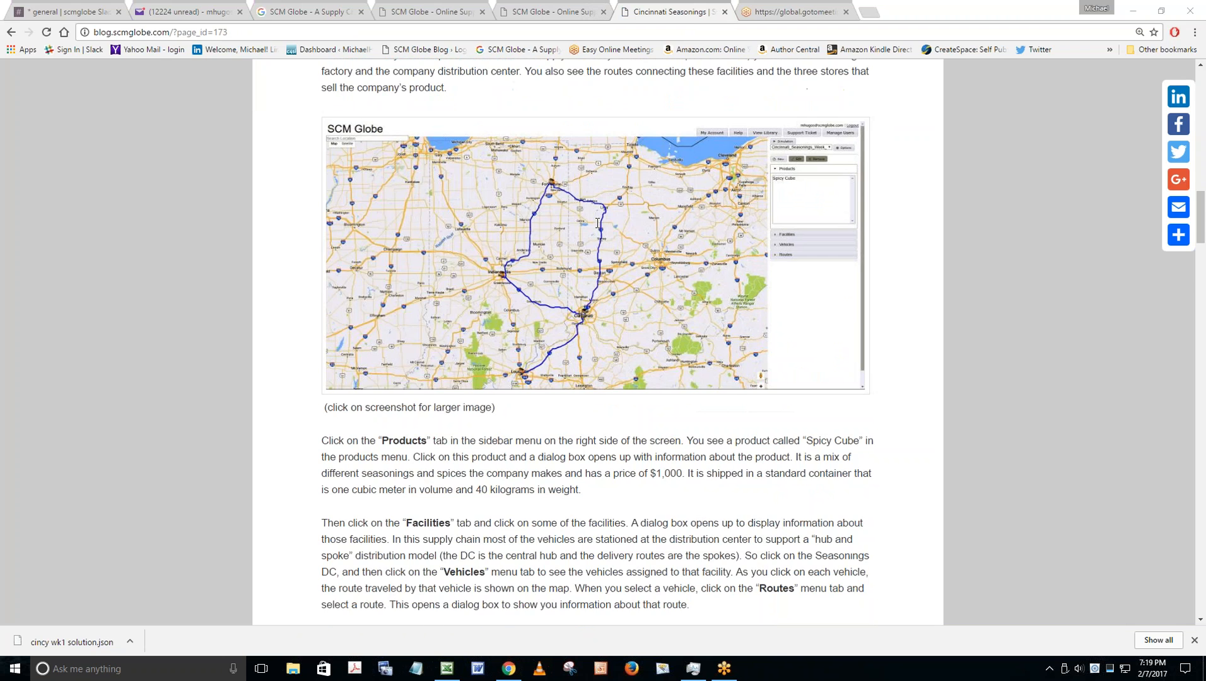
pyautogui.scroll(-8, 598, 223)
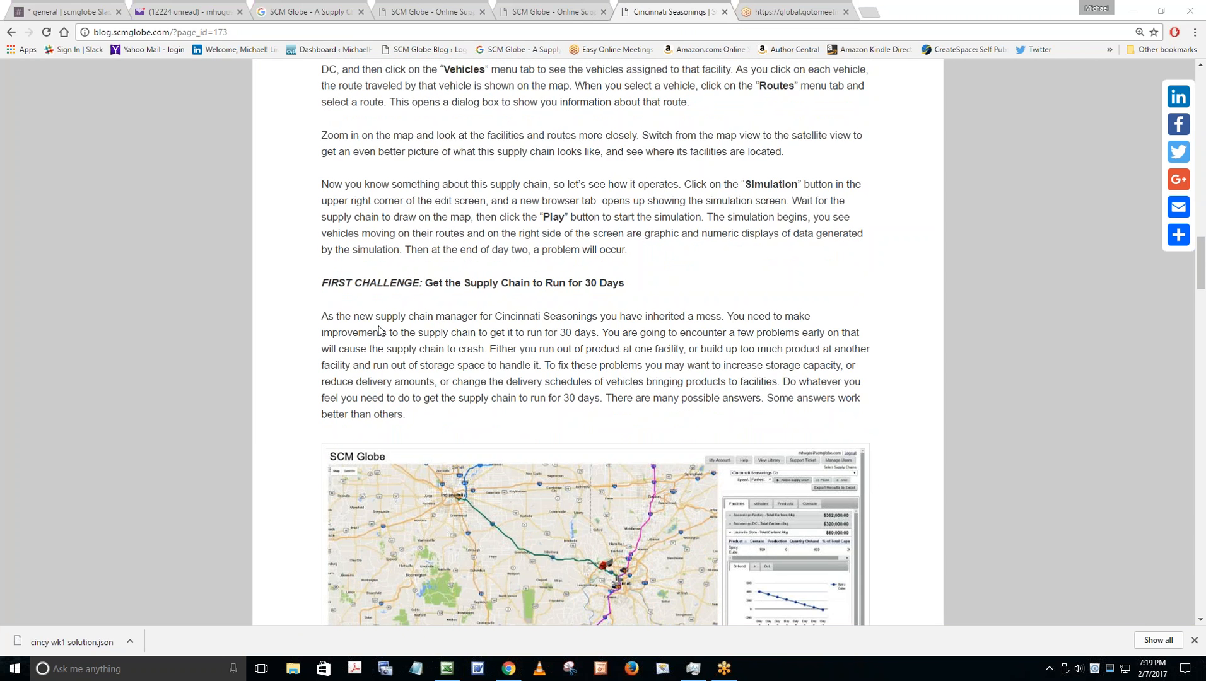
pyautogui.scroll(-4, 378, 331)
pyautogui.scroll(-1, 378, 330)
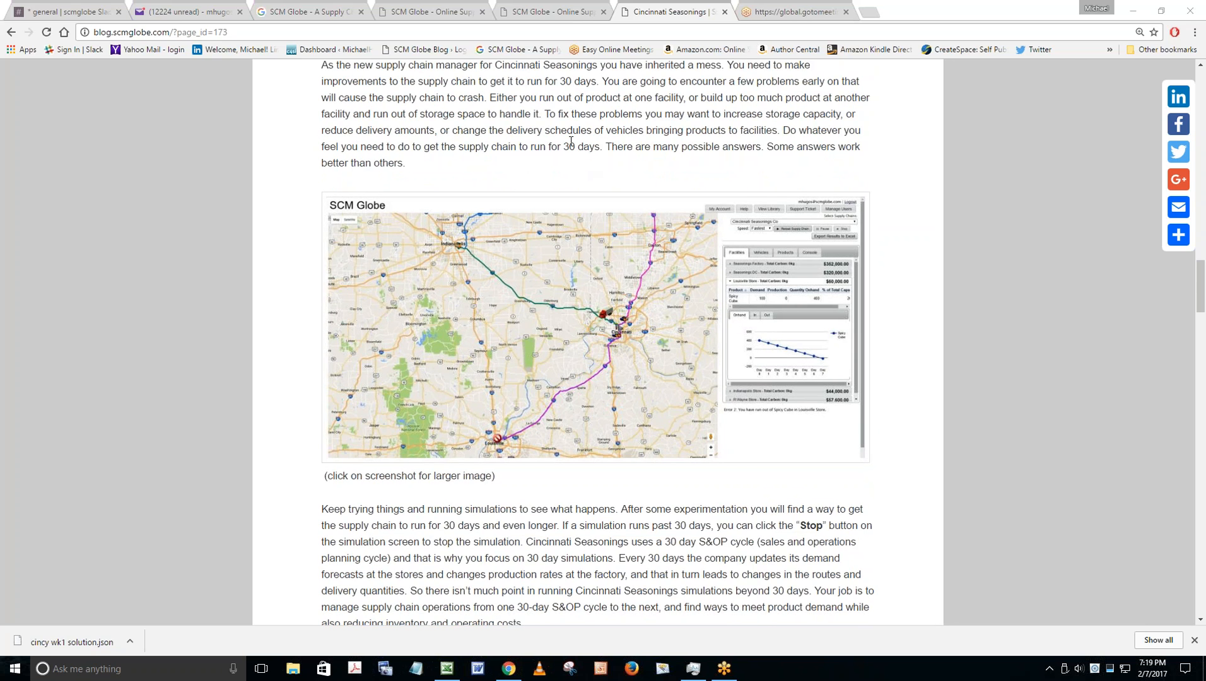
pyautogui.scroll(2, 570, 142)
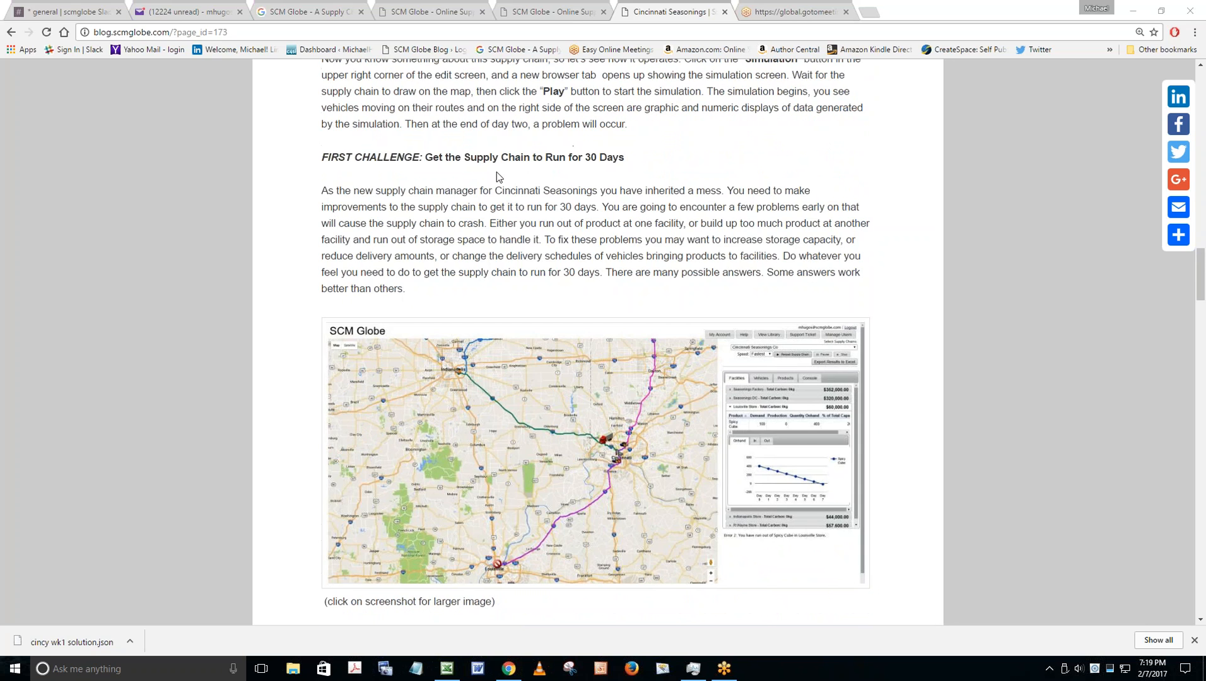
pyautogui.moveTo(533, 159); pyautogui.dragTo(624, 157)
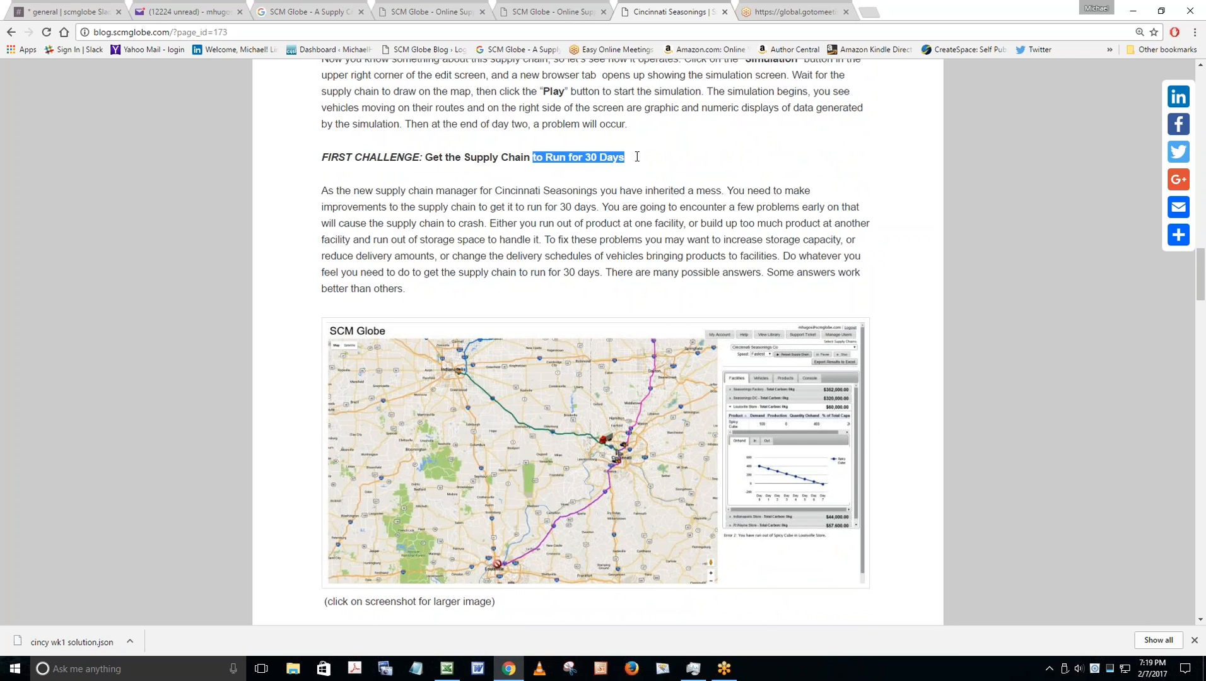
# Find the Second Challenge and highlight its title, "Add more stores and keep the supply chain running for 30 days".
pyautogui.scroll(-1, 624, 189)
pyautogui.scroll(-13, 621, 227)
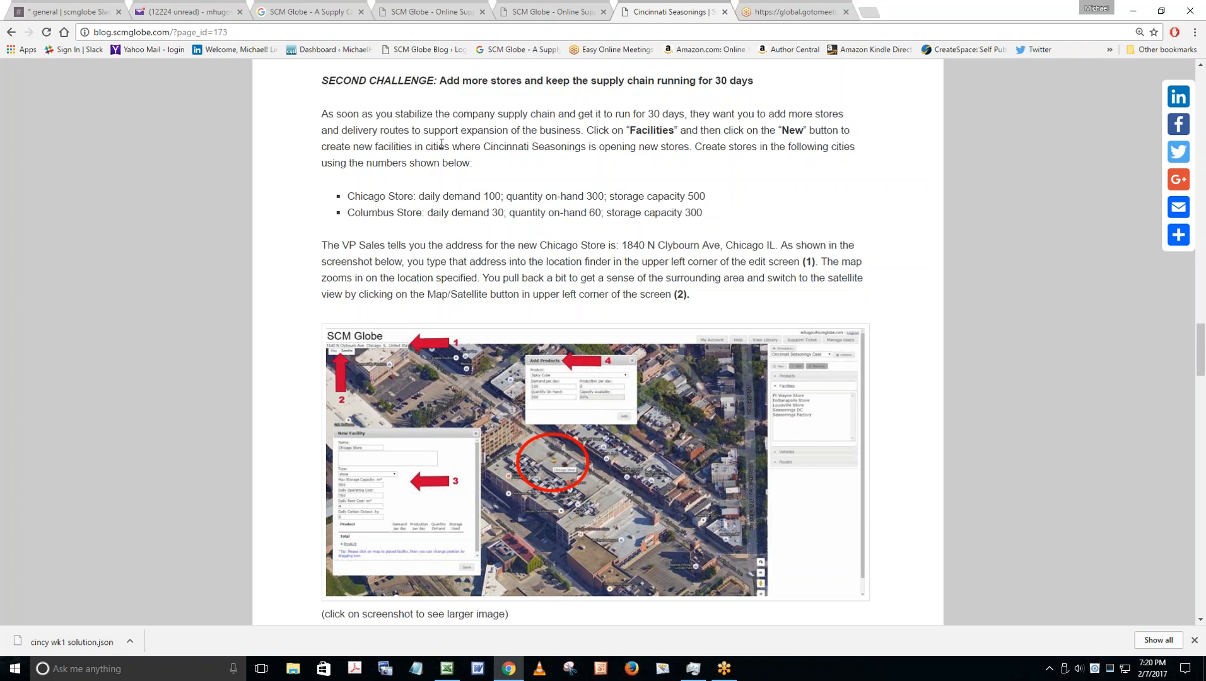
pyautogui.scroll(2, 527, 135)
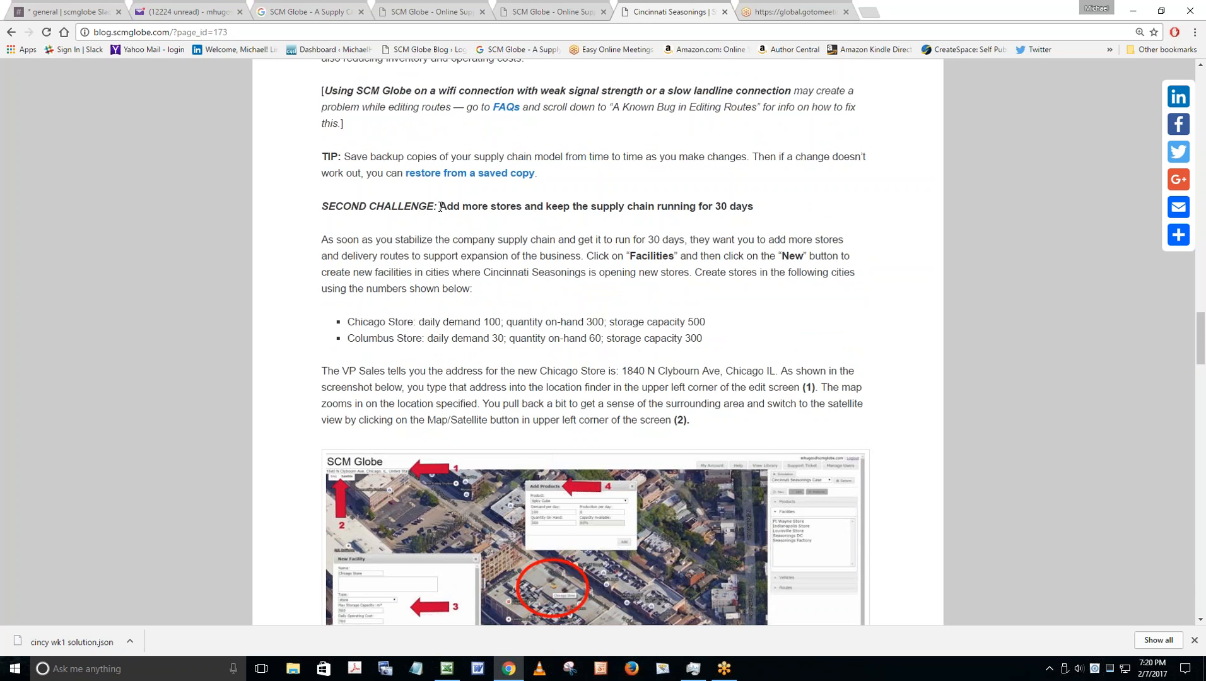
pyautogui.moveTo(440, 207); pyautogui.dragTo(763, 207)
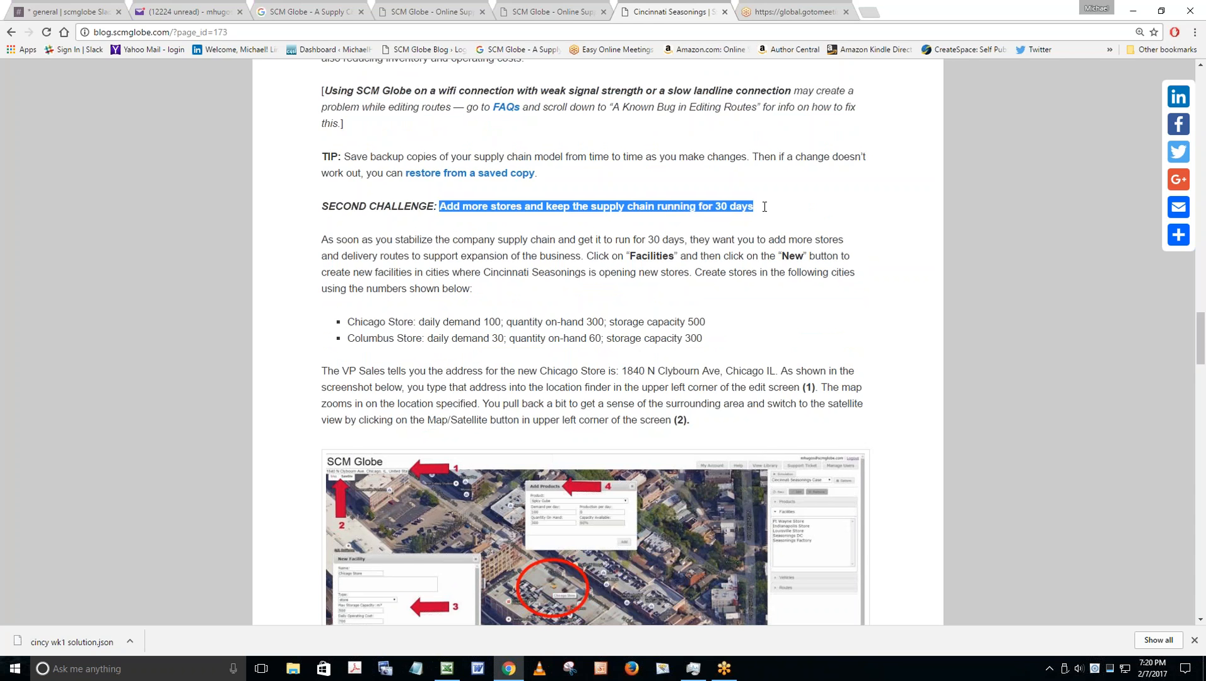
# Find the Third Challenge and highlight its title about lowering costs and on-hand inventory, then clear the selection.
pyautogui.scroll(-7, 763, 206)
pyautogui.scroll(-12, 763, 207)
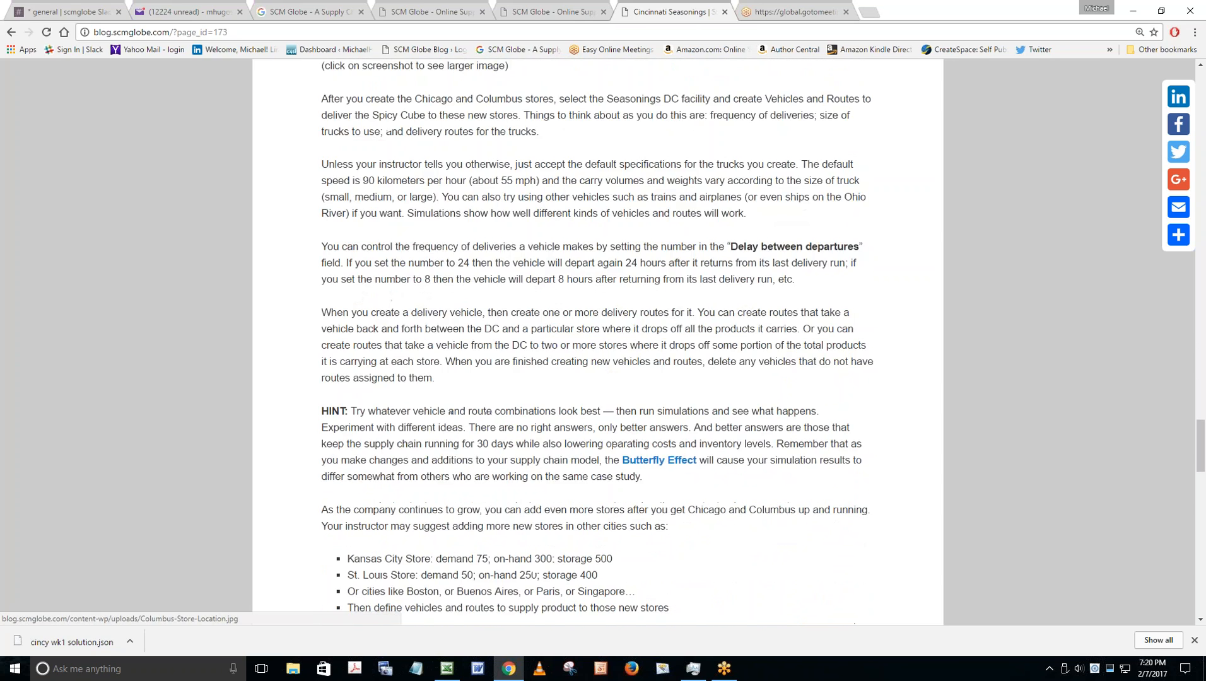
pyautogui.scroll(-4, 565, 369)
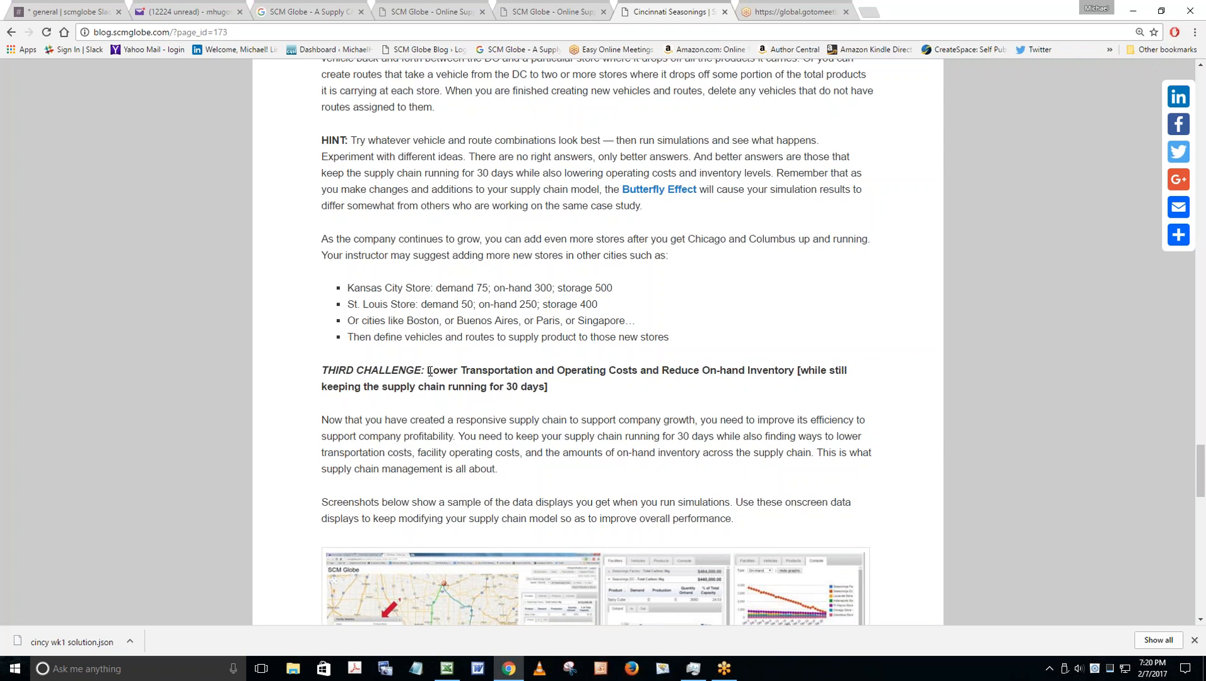
pyautogui.moveTo(429, 371); pyautogui.dragTo(551, 406)
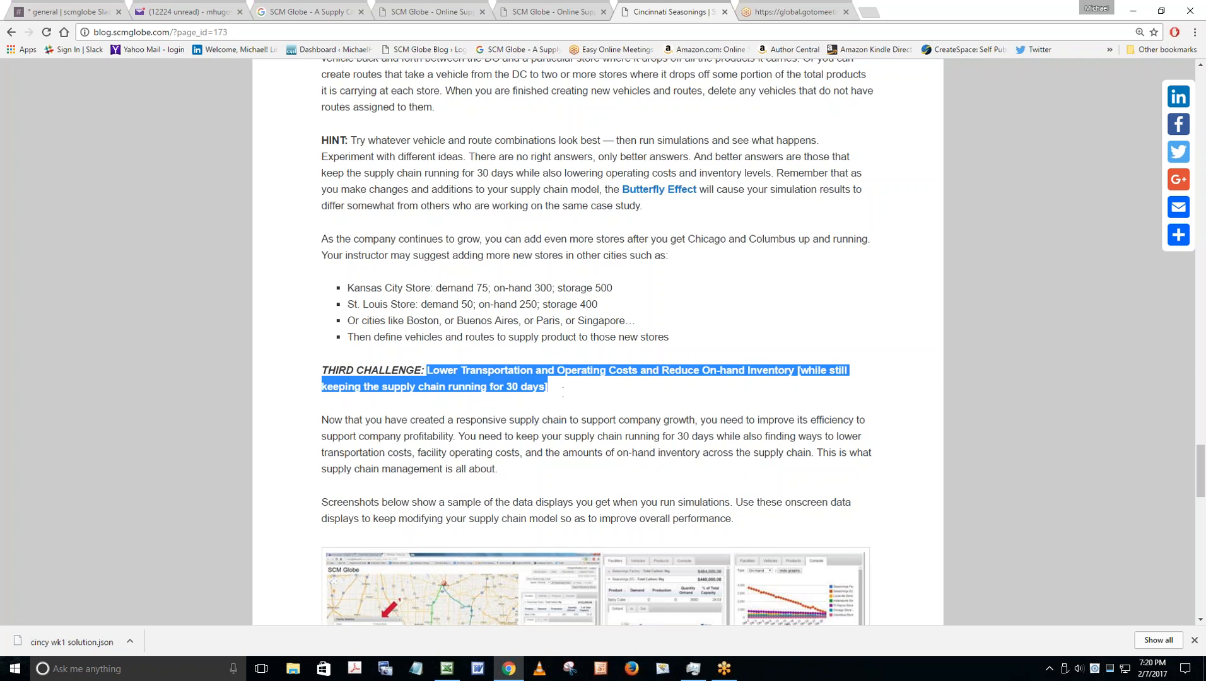
pyautogui.click(579, 401)
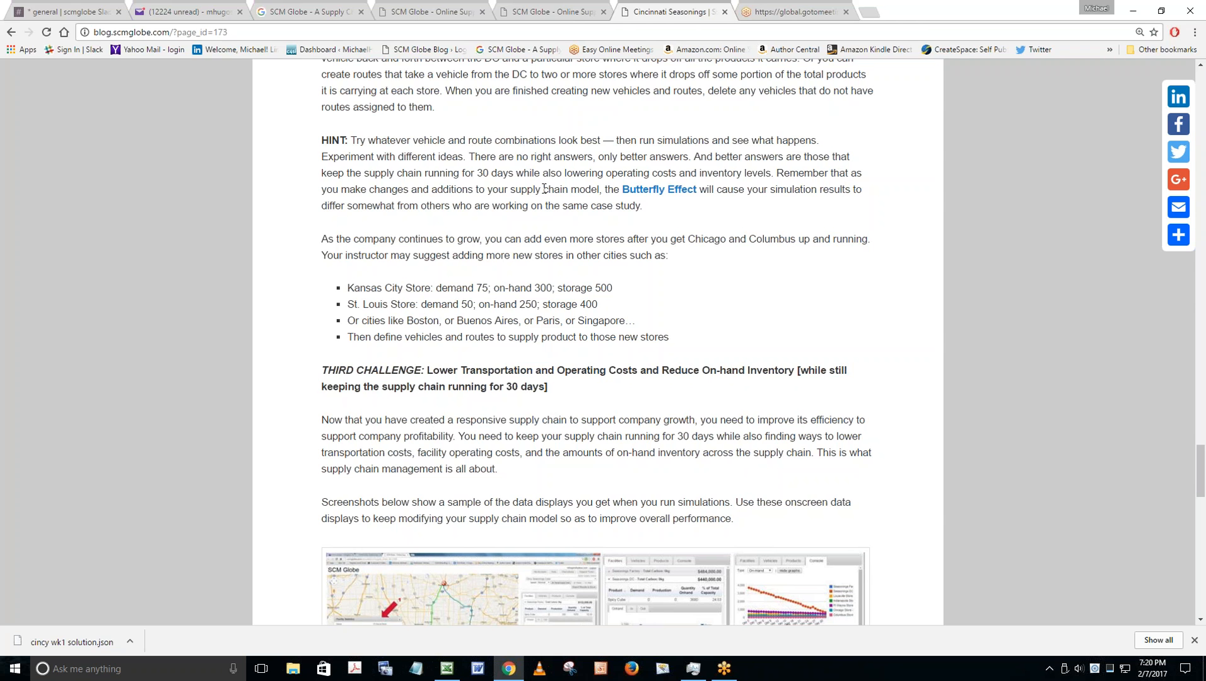
# Return to the Second Challenge and review the Chicago and Columbus store figures and the Chicago Store setup screenshot.
pyautogui.scroll(8, 543, 188)
pyautogui.scroll(15, 533, 101)
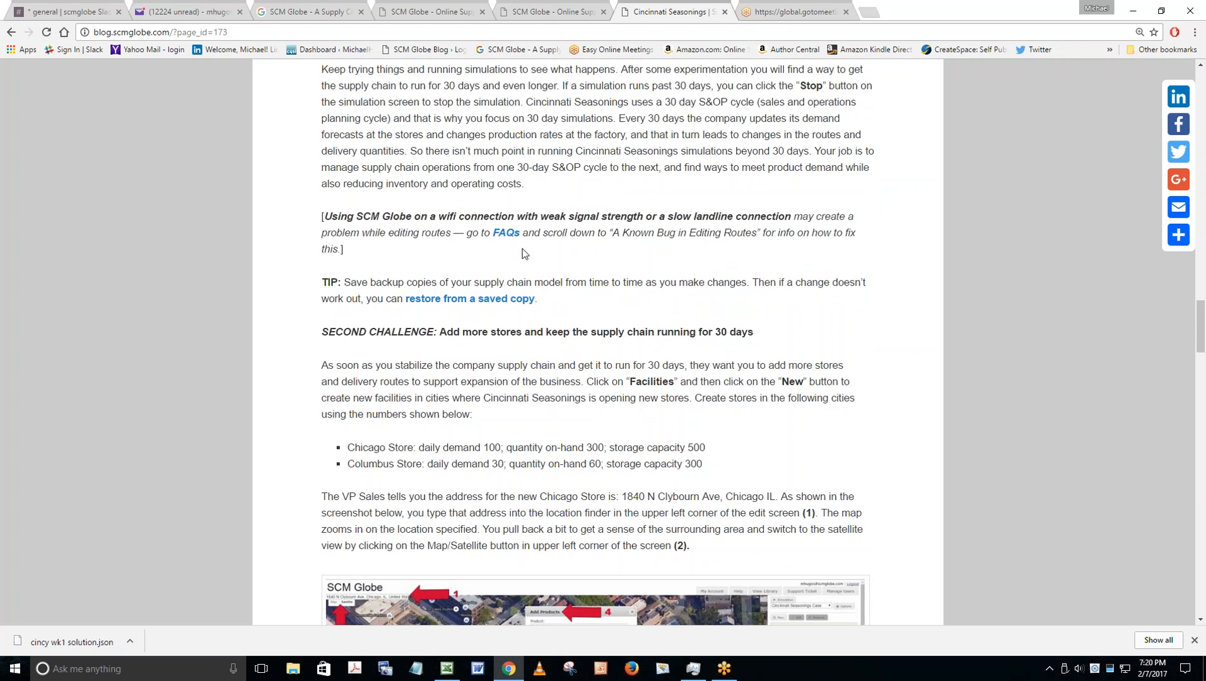
pyautogui.scroll(-4, 522, 248)
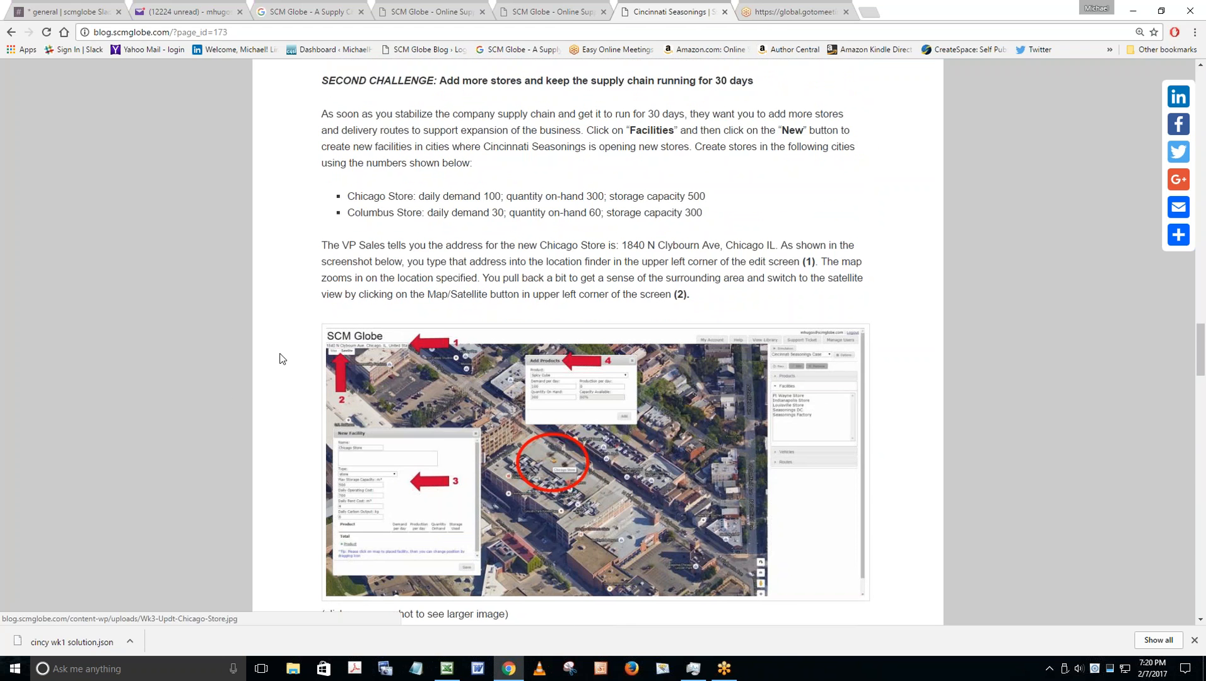
pyautogui.scroll(-1, 236, 396)
pyautogui.scroll(-3, 237, 397)
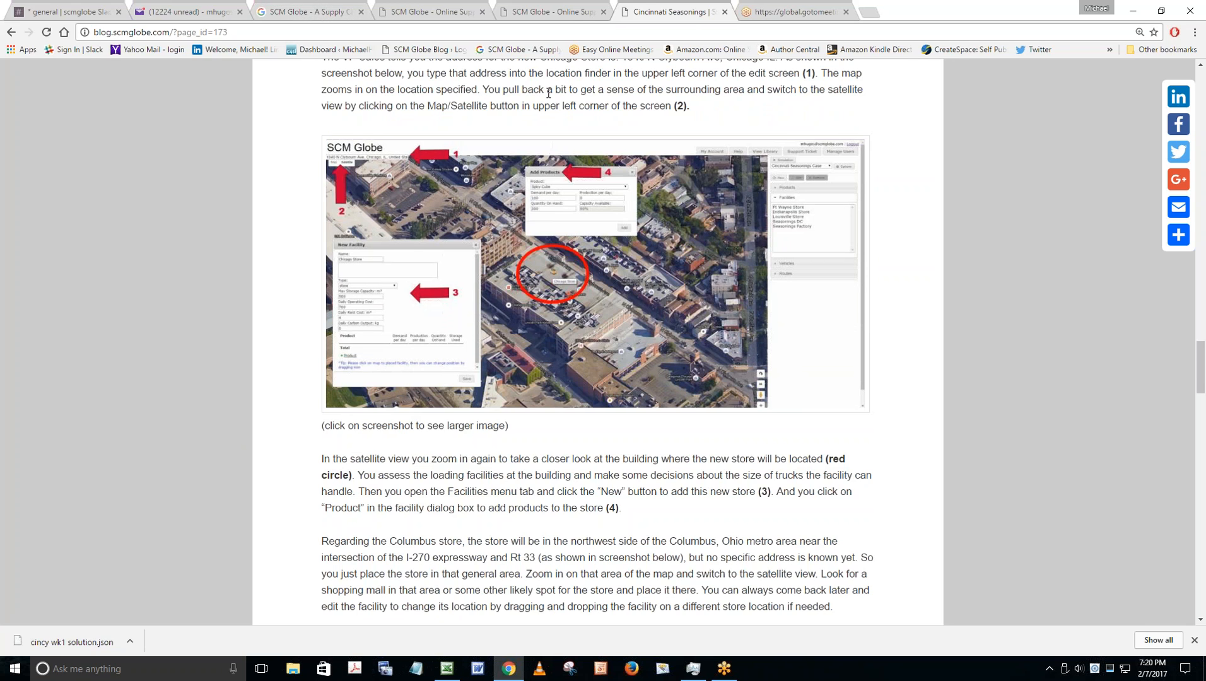
pyautogui.scroll(2, 521, 584)
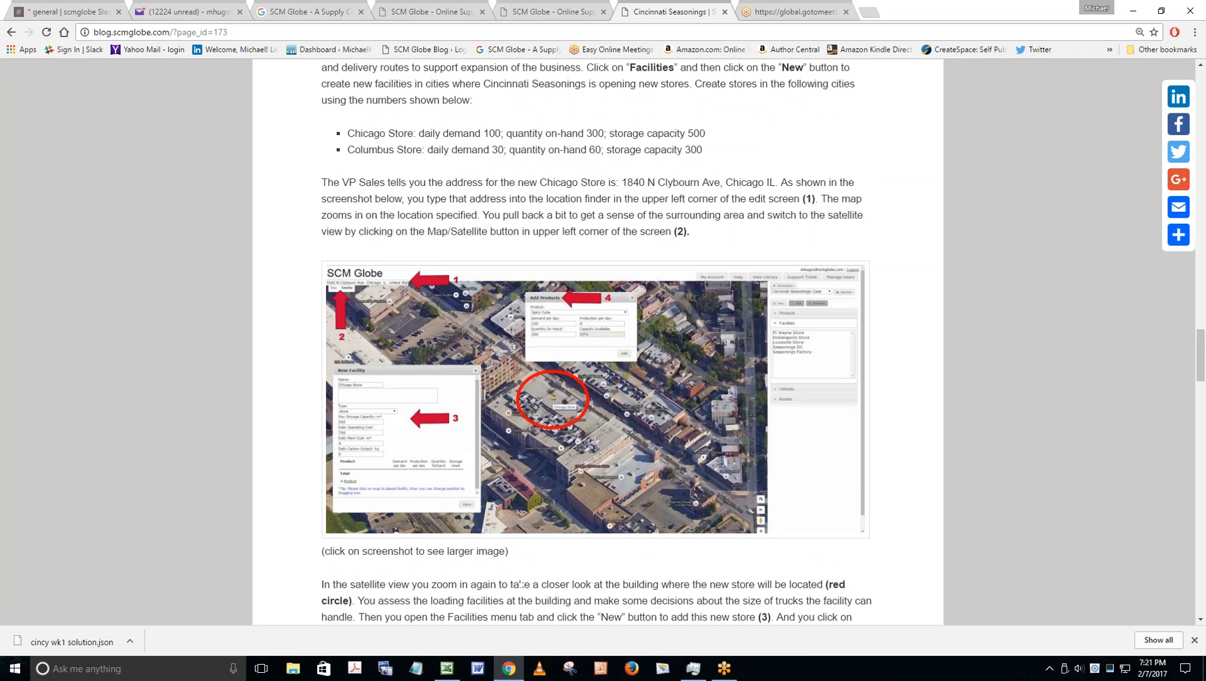
pyautogui.scroll(2, 548, 163)
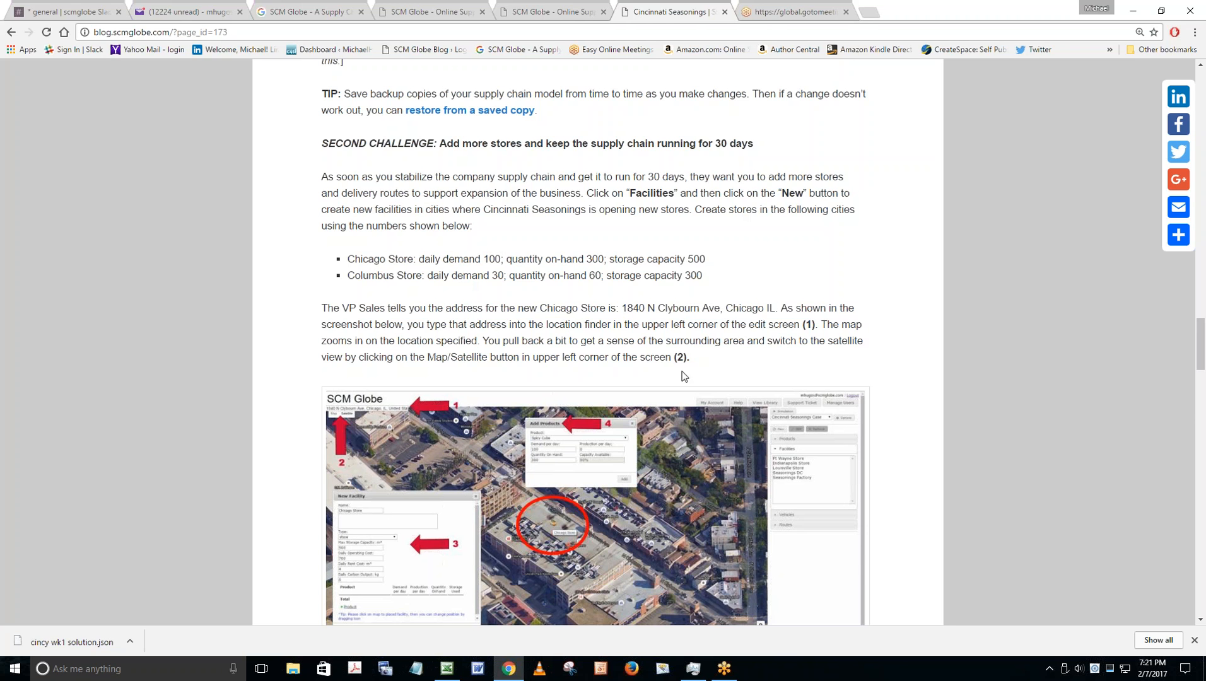
# View the Columbus Store location screenshot at full size, and return to the case study page.
pyautogui.scroll(-10, 741, 366)
pyautogui.click(568, 417)
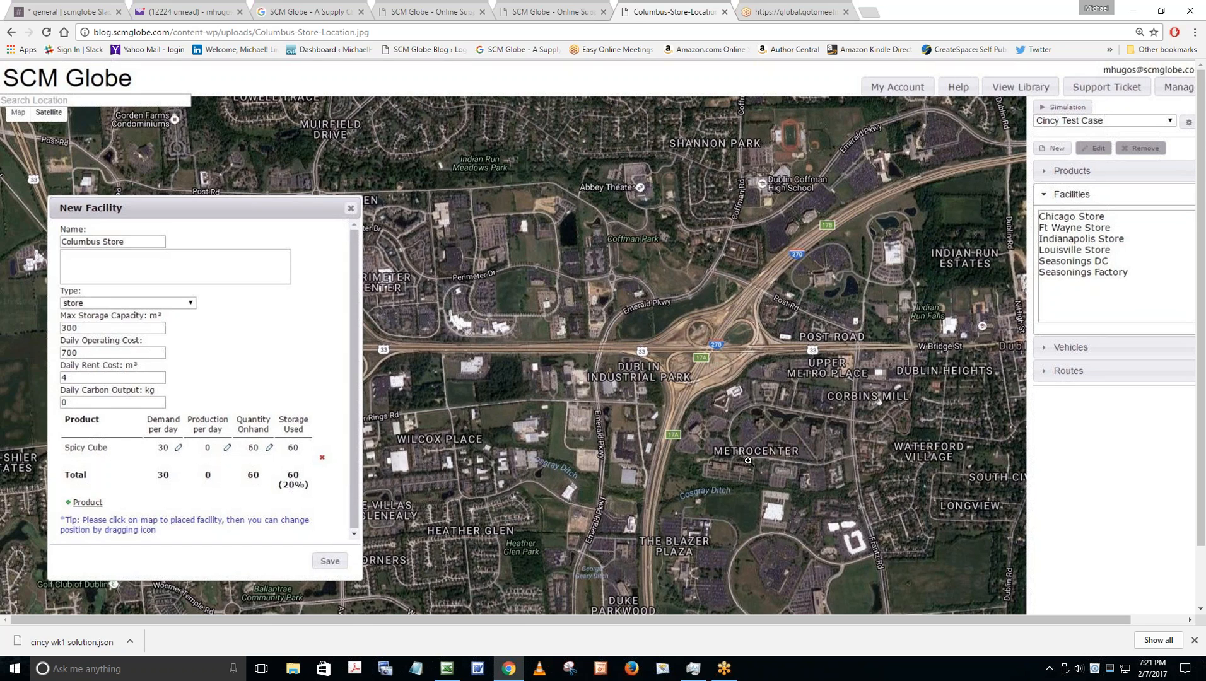
pyautogui.click(10, 34)
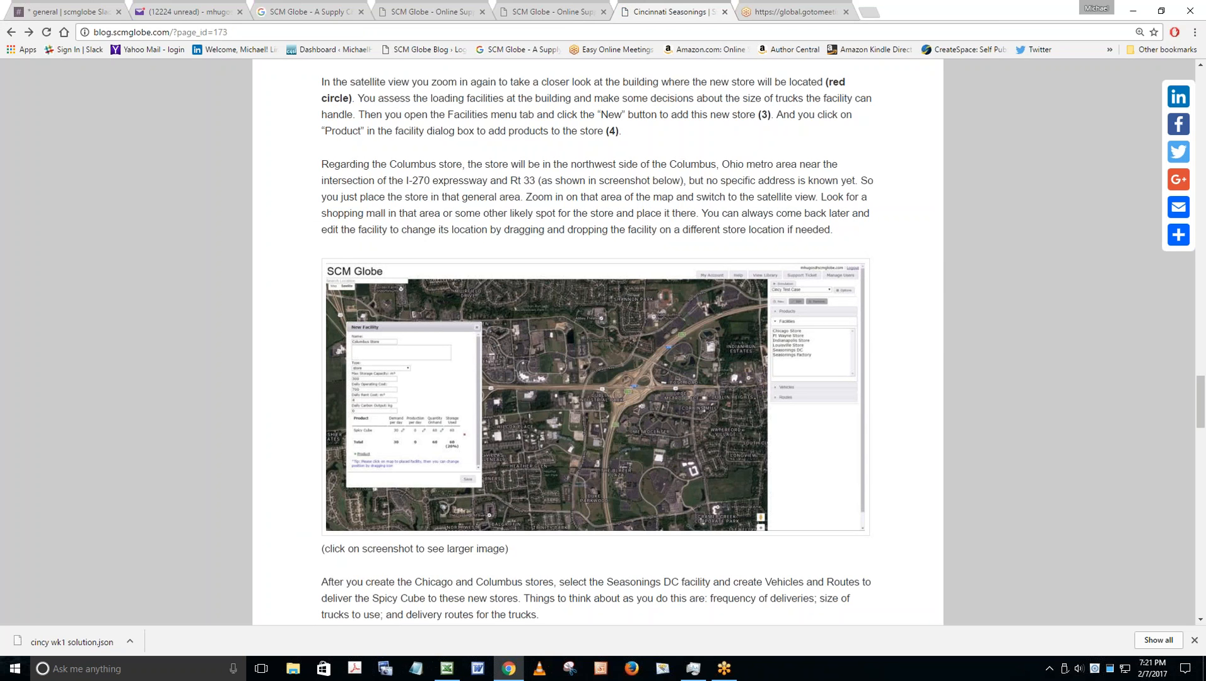
# Copy the street address of the new Chicago Store from the Second Challenge text.
pyautogui.scroll(2, 637, 212)
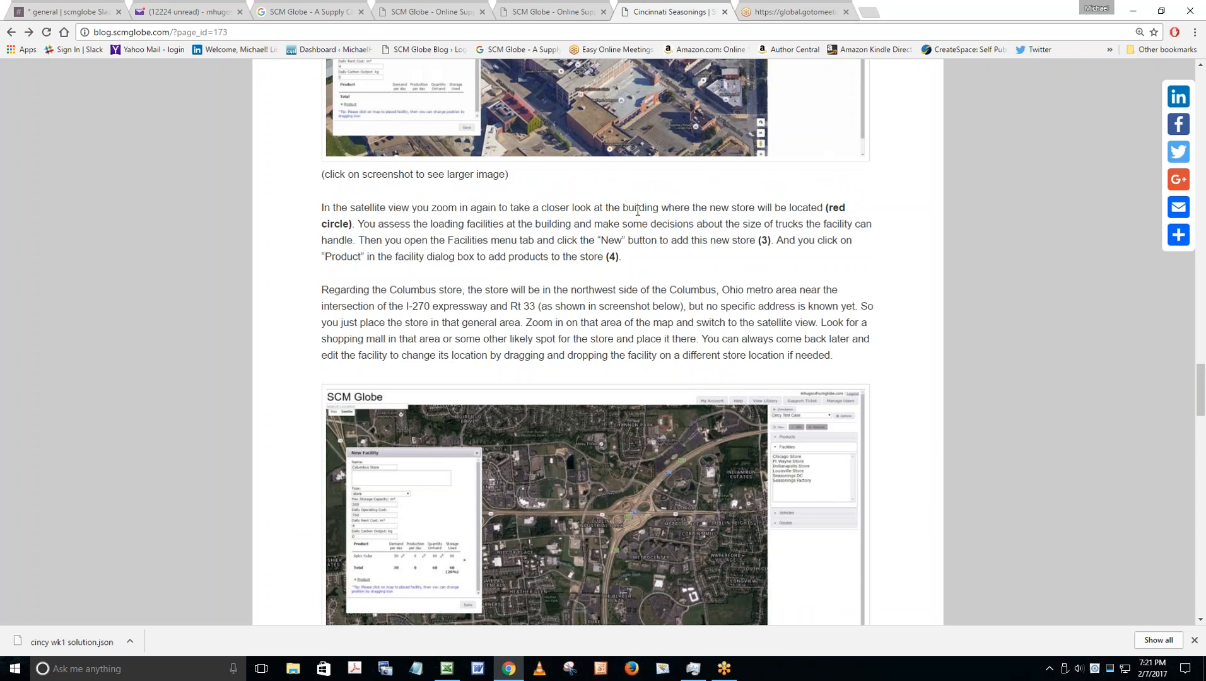
pyautogui.scroll(4, 637, 212)
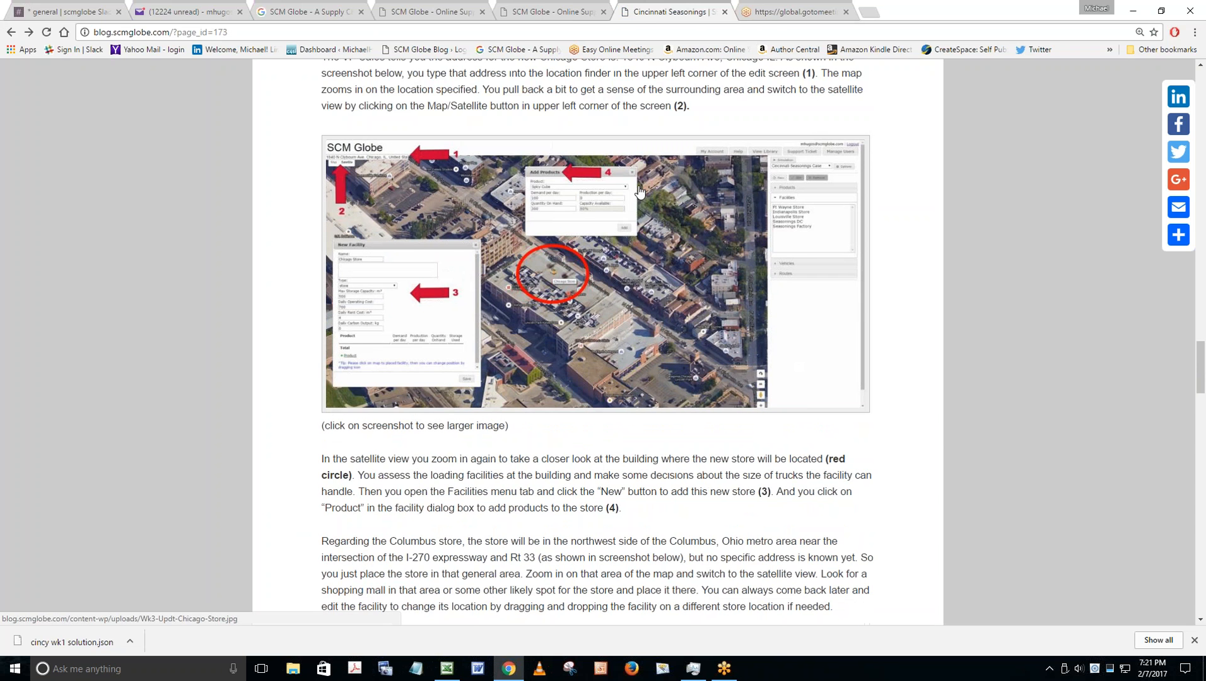
pyautogui.scroll(3, 756, 114)
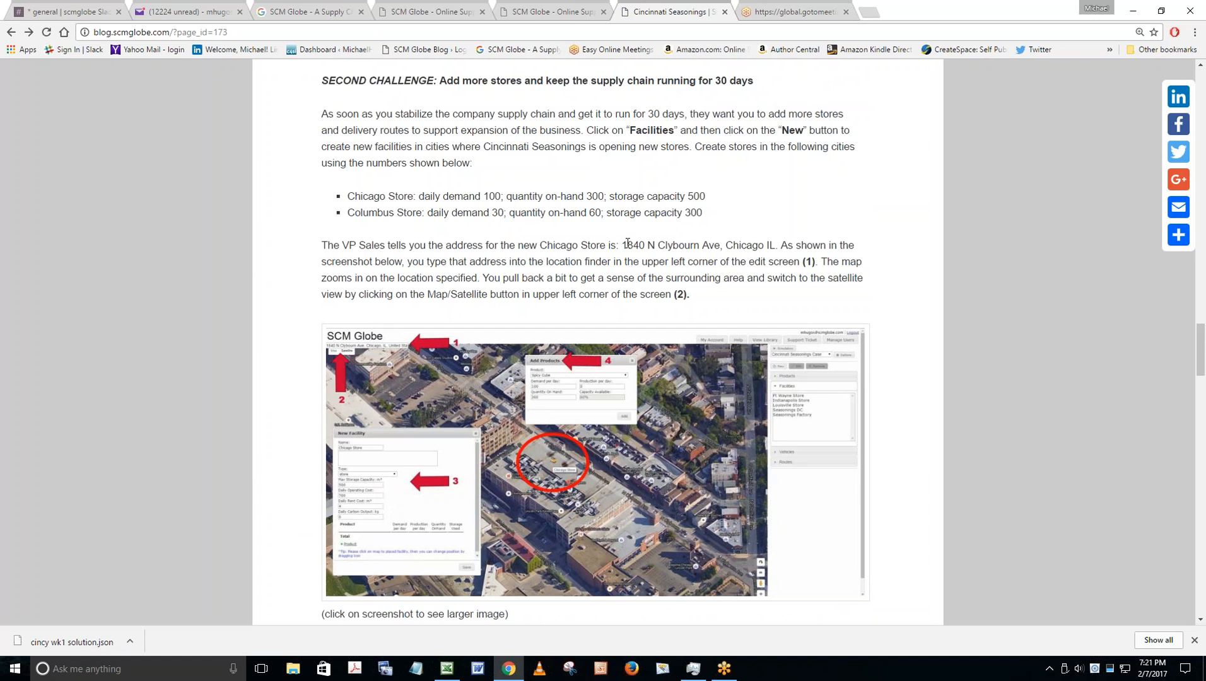
pyautogui.moveTo(623, 246); pyautogui.dragTo(776, 239)
pyautogui.hotkey('ctrl', 'c')
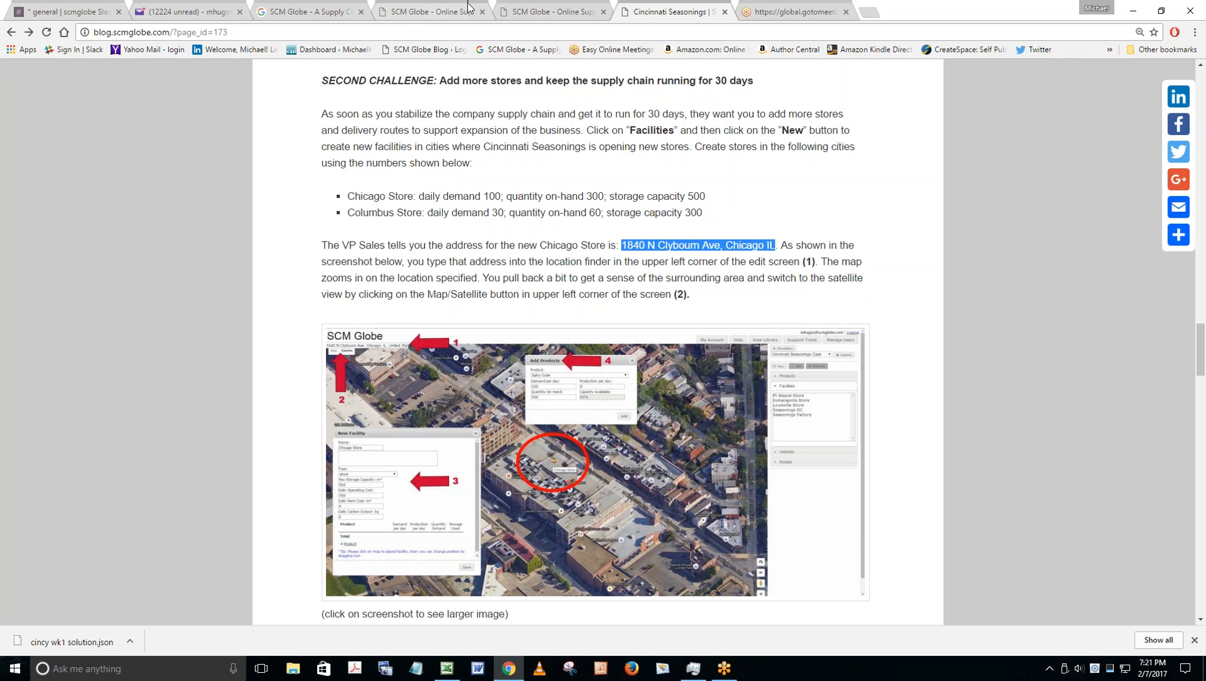
# Switch to the SCM Globe model, locate the copied Chicago Store address on the map and show it in satellite view.
pyautogui.click(422, 12)
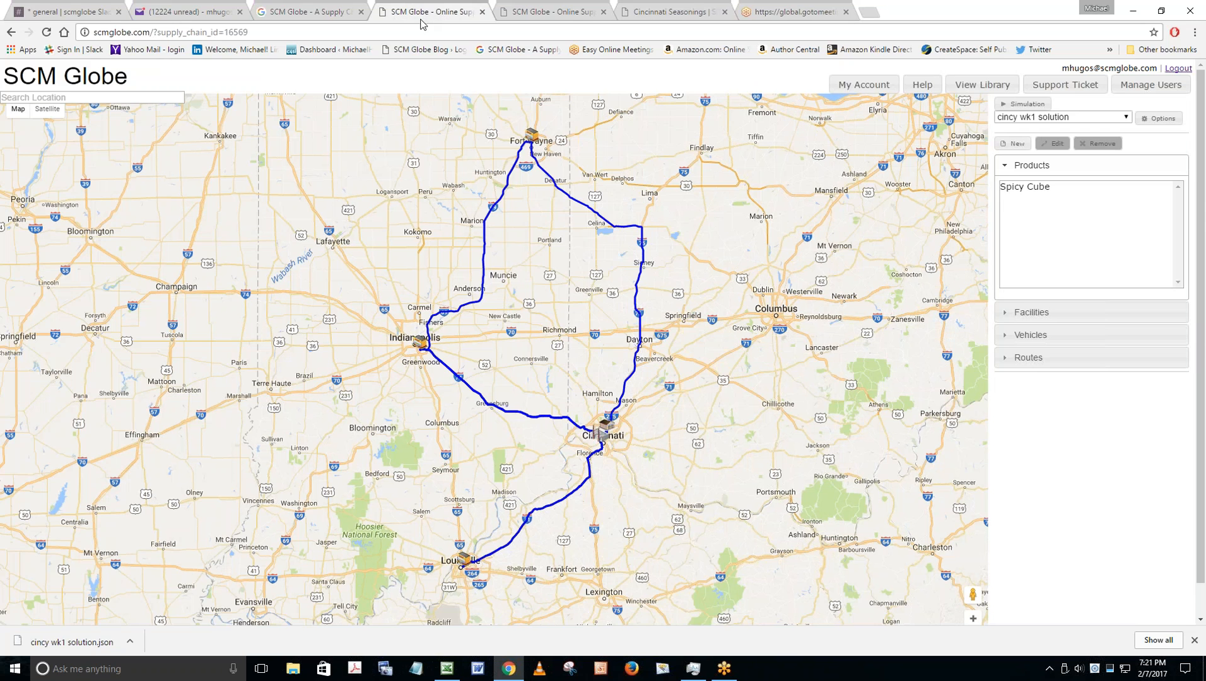
pyautogui.click(142, 100)
pyautogui.hotkey('ctrl', 'v')
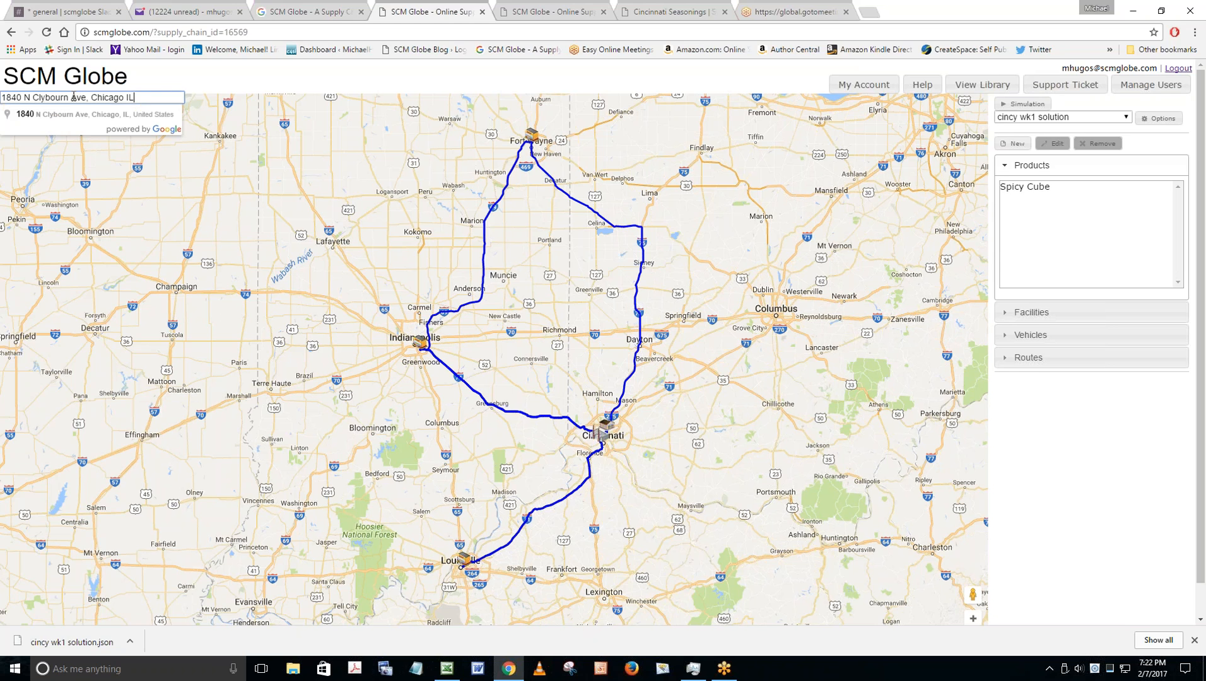
pyautogui.click(53, 121)
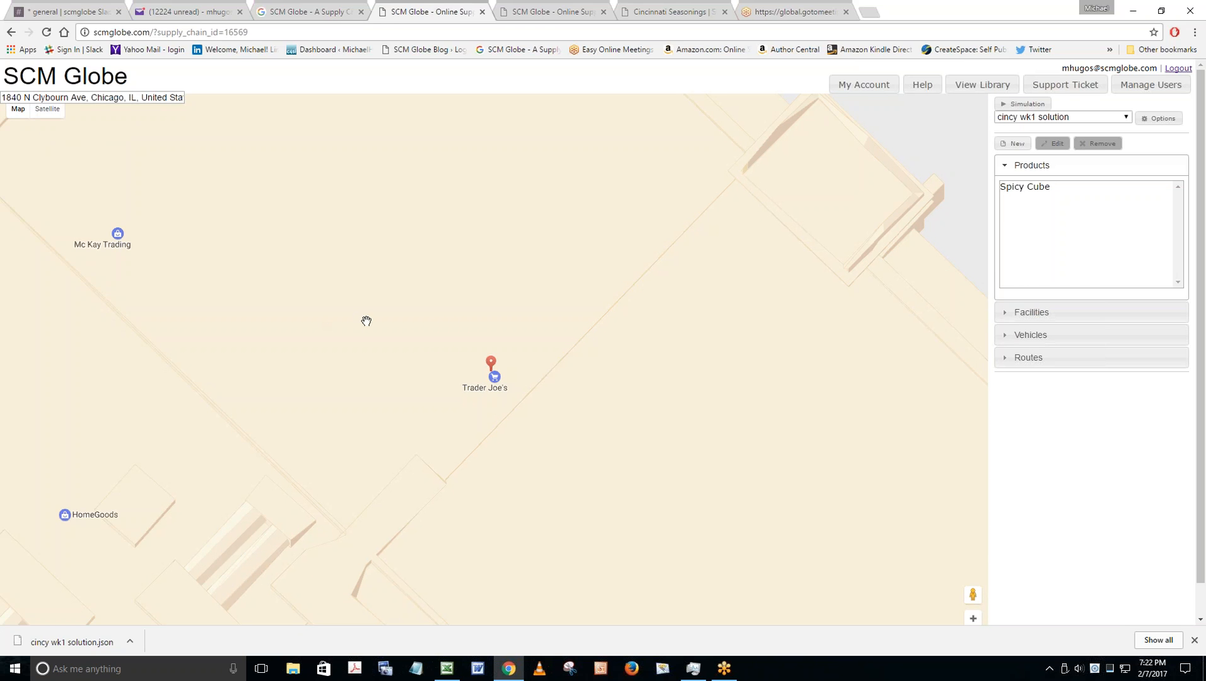
pyautogui.click(42, 113)
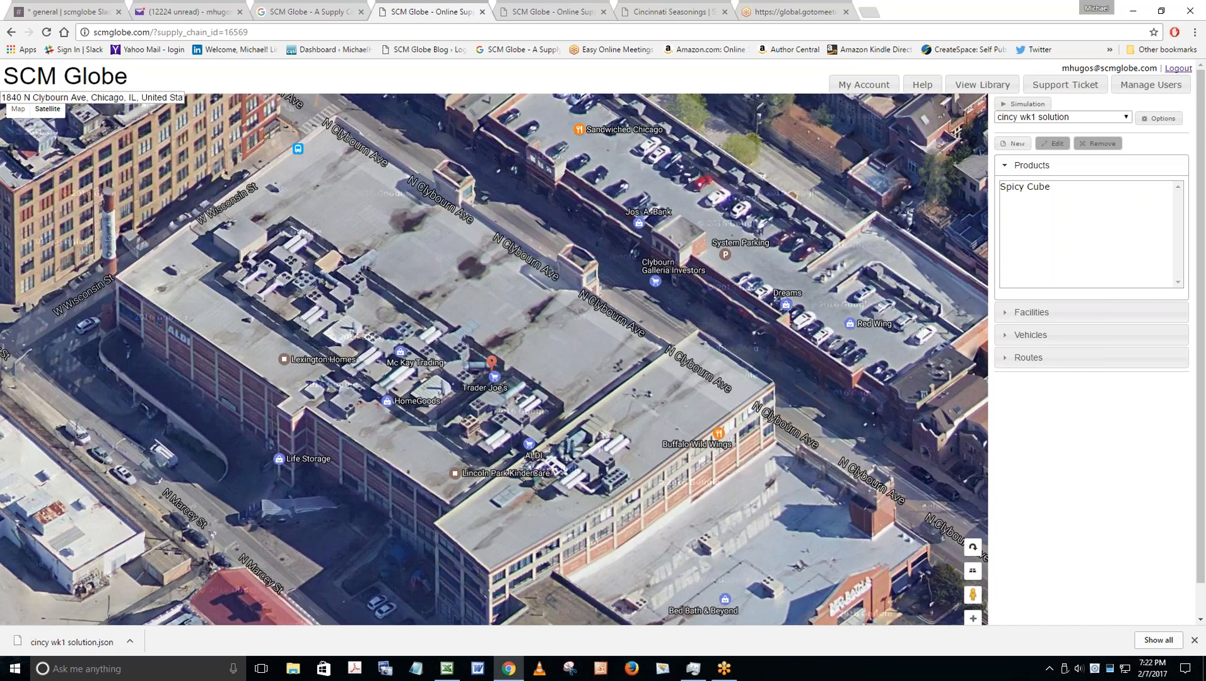
# Examine the building at the Chicago Store address, including its loading areas and the adjoining streets.
pyautogui.scroll(-1, 405, 419)
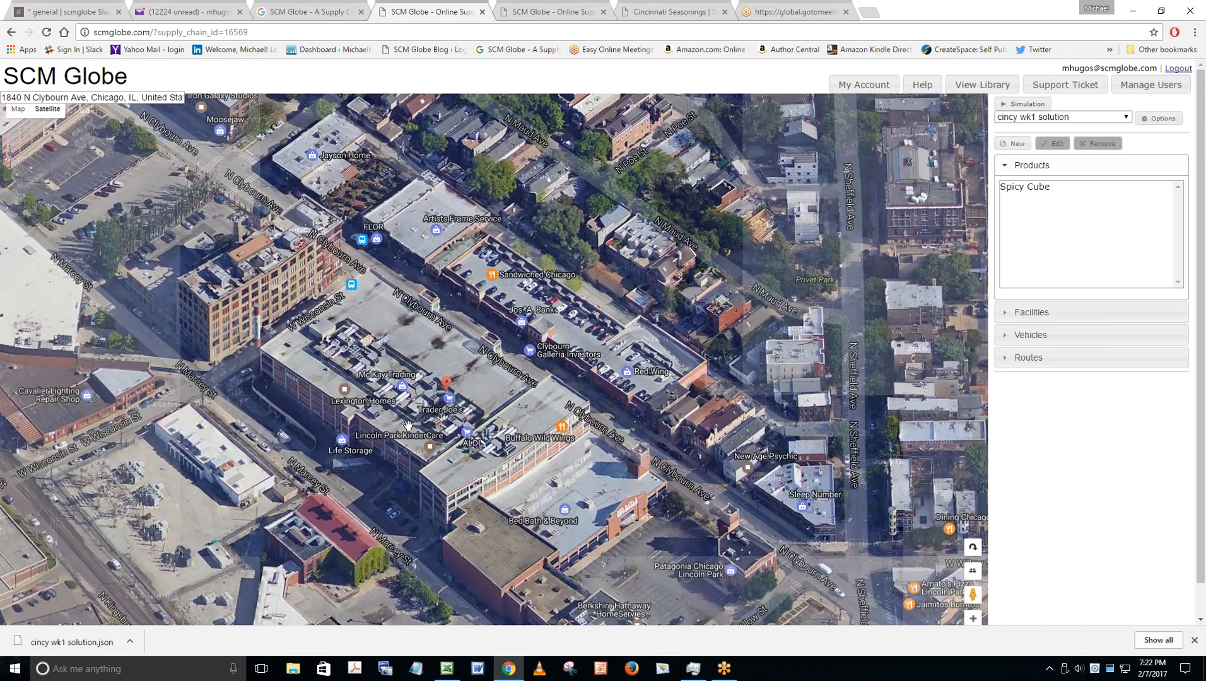
pyautogui.moveTo(405, 418); pyautogui.dragTo(394, 389)
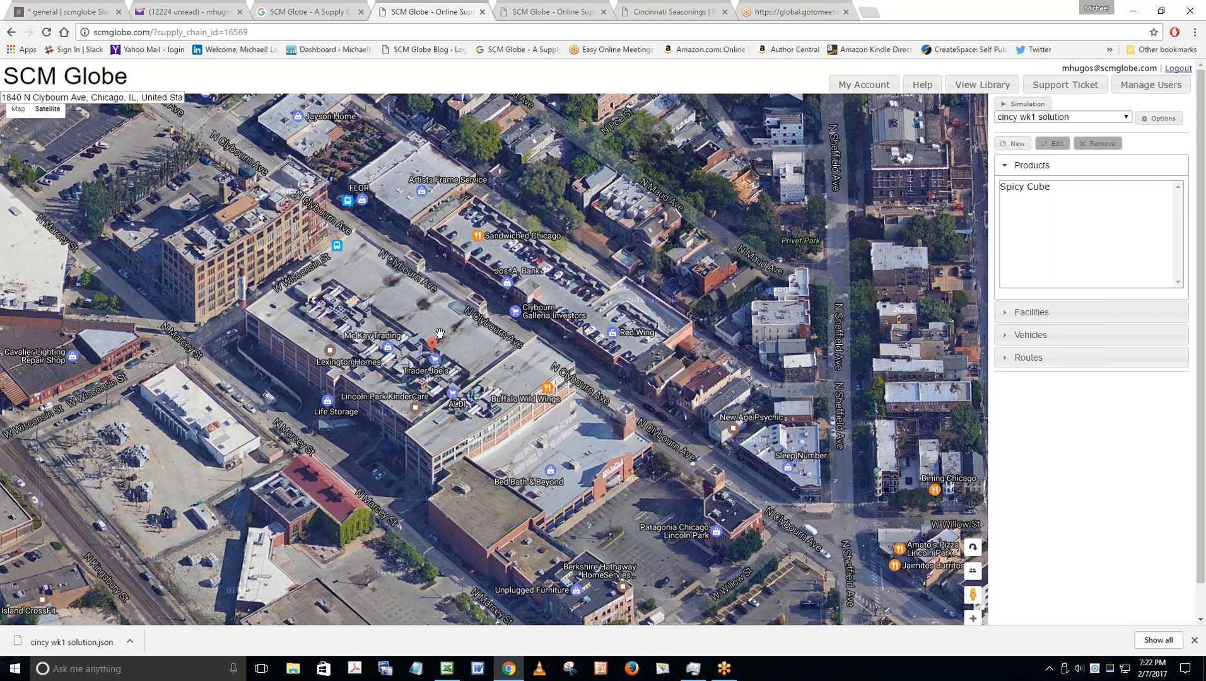
pyautogui.scroll(1, 439, 333)
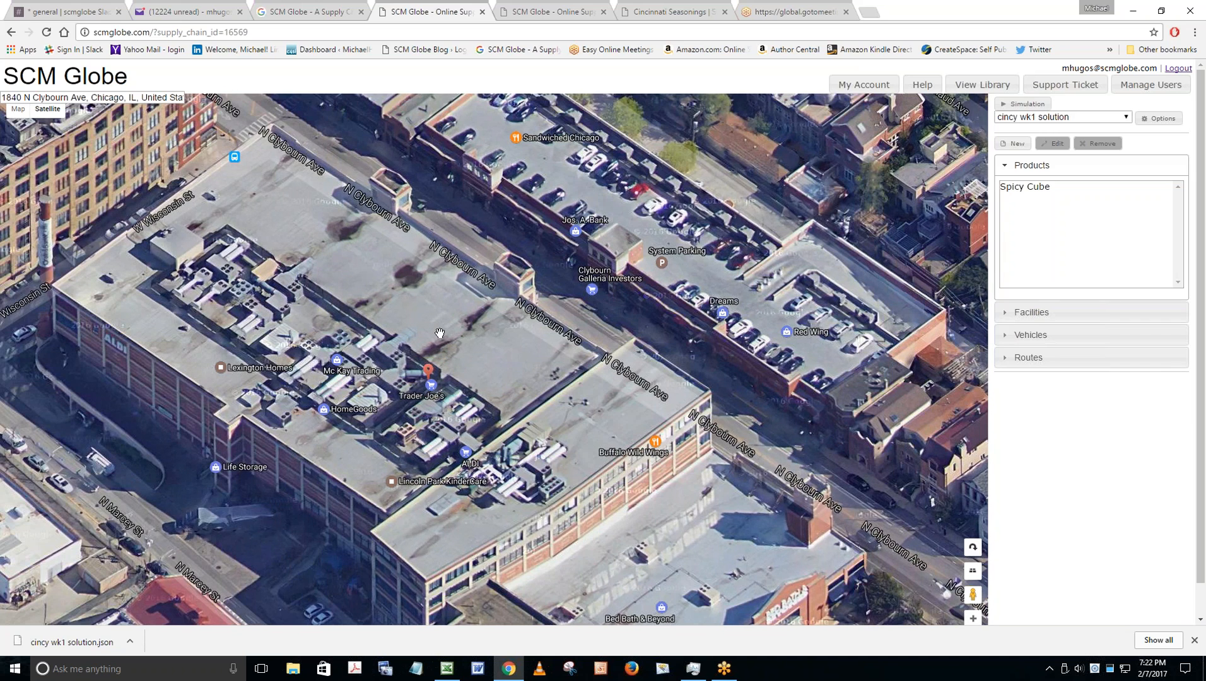
pyautogui.moveTo(514, 361); pyautogui.dragTo(592, 346)
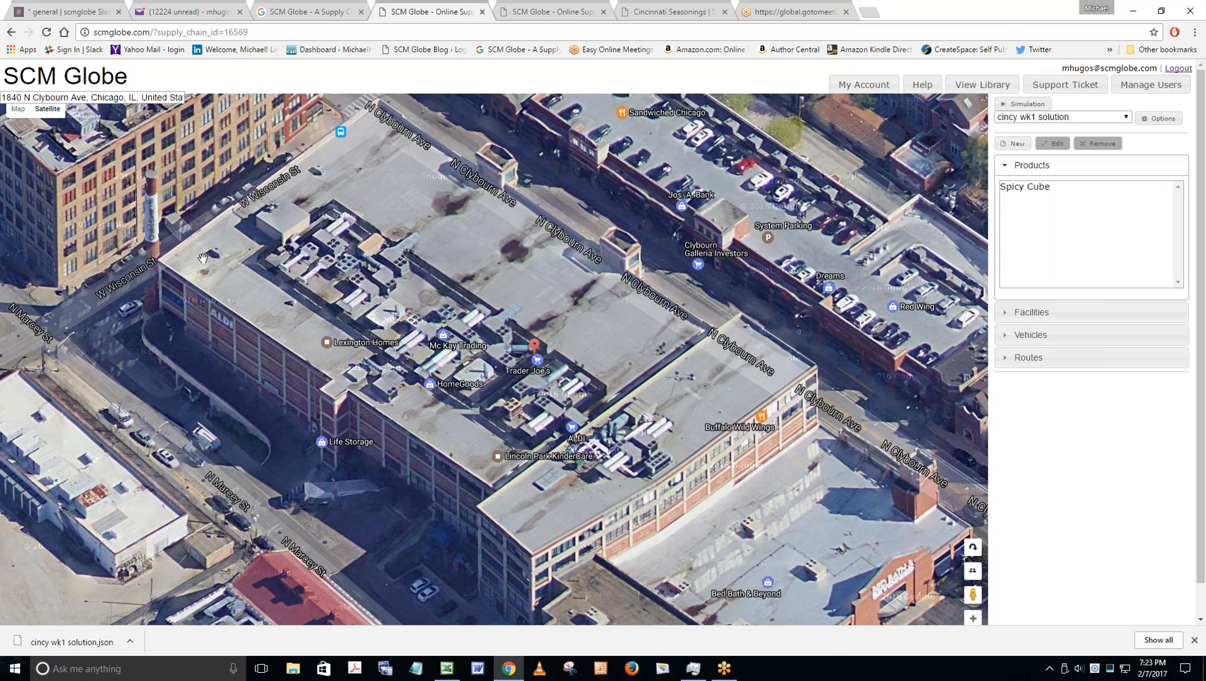
pyautogui.scroll(-1, 203, 258)
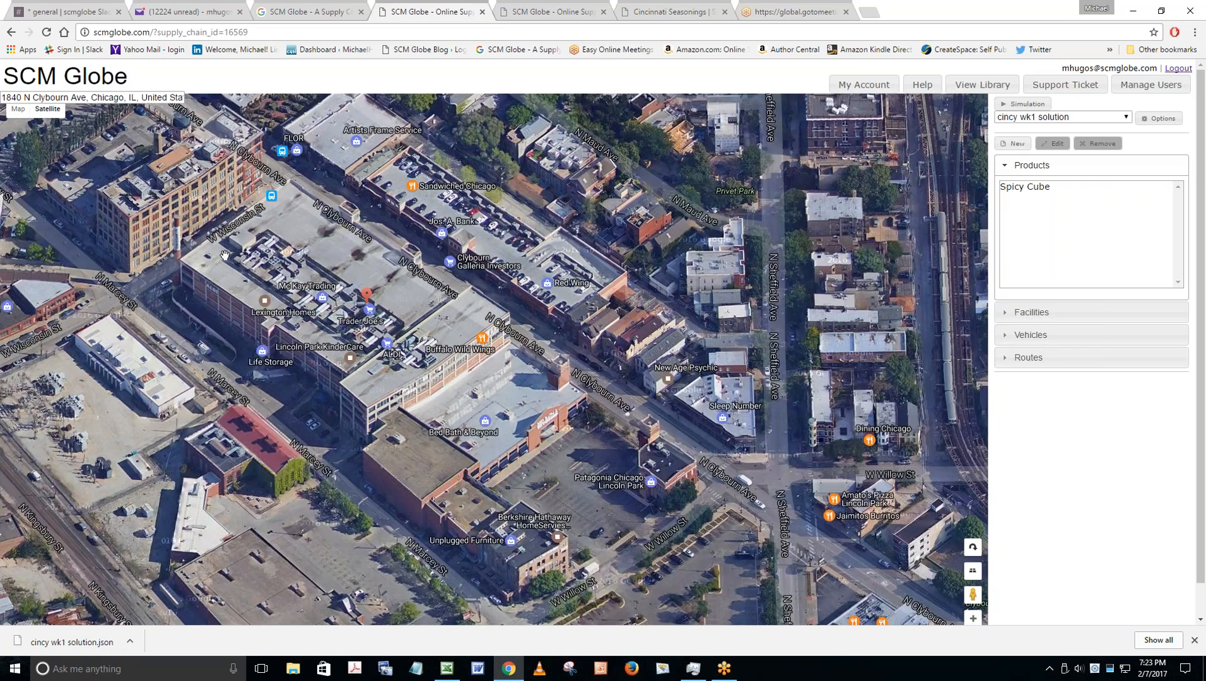
pyautogui.moveTo(328, 231); pyautogui.dragTo(432, 285)
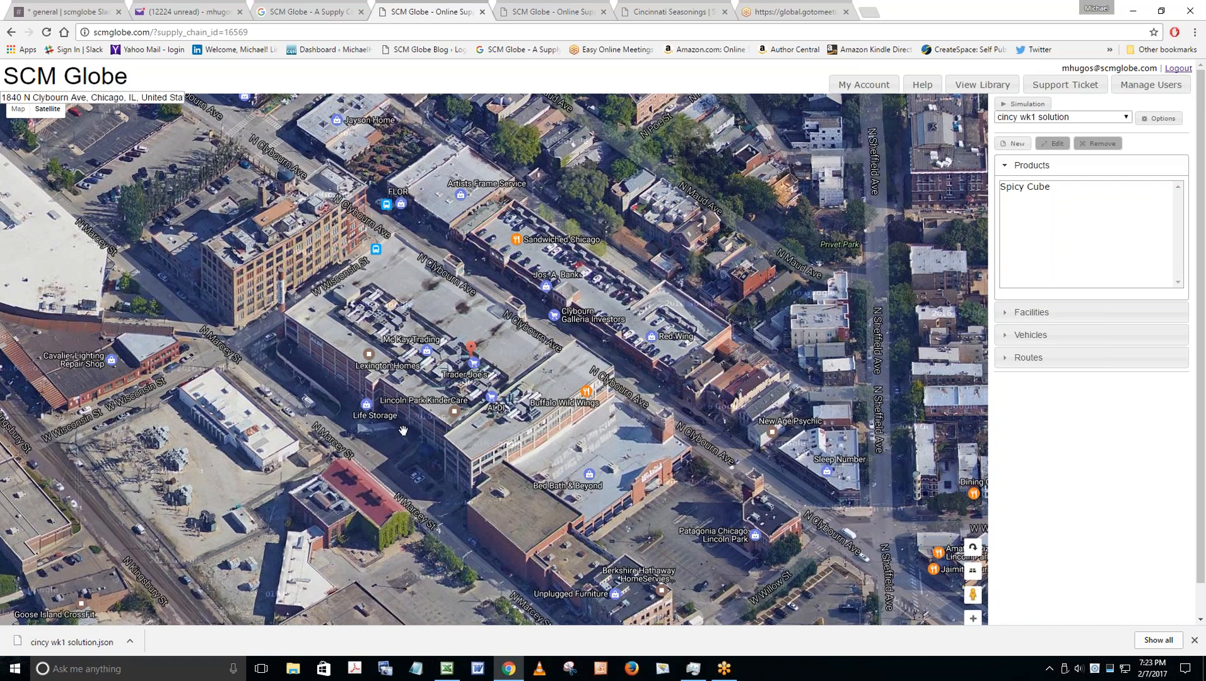
pyautogui.scroll(1, 402, 438)
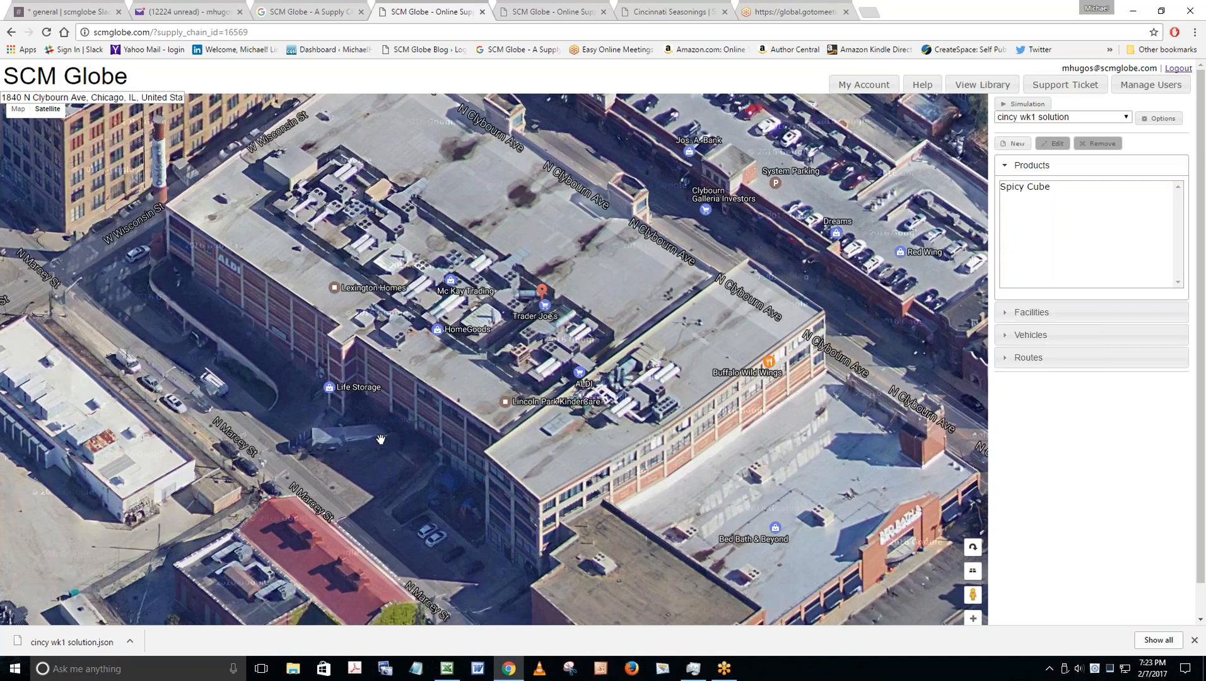
pyautogui.scroll(-2, 381, 440)
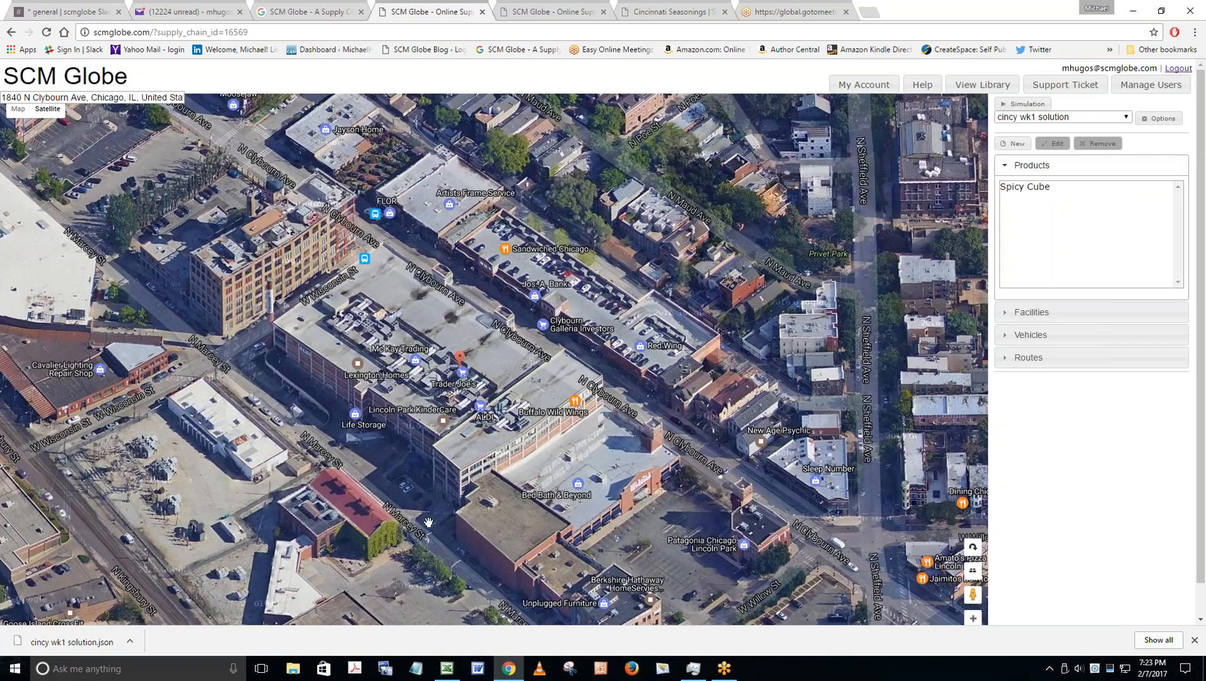
pyautogui.moveTo(360, 446); pyautogui.dragTo(377, 345)
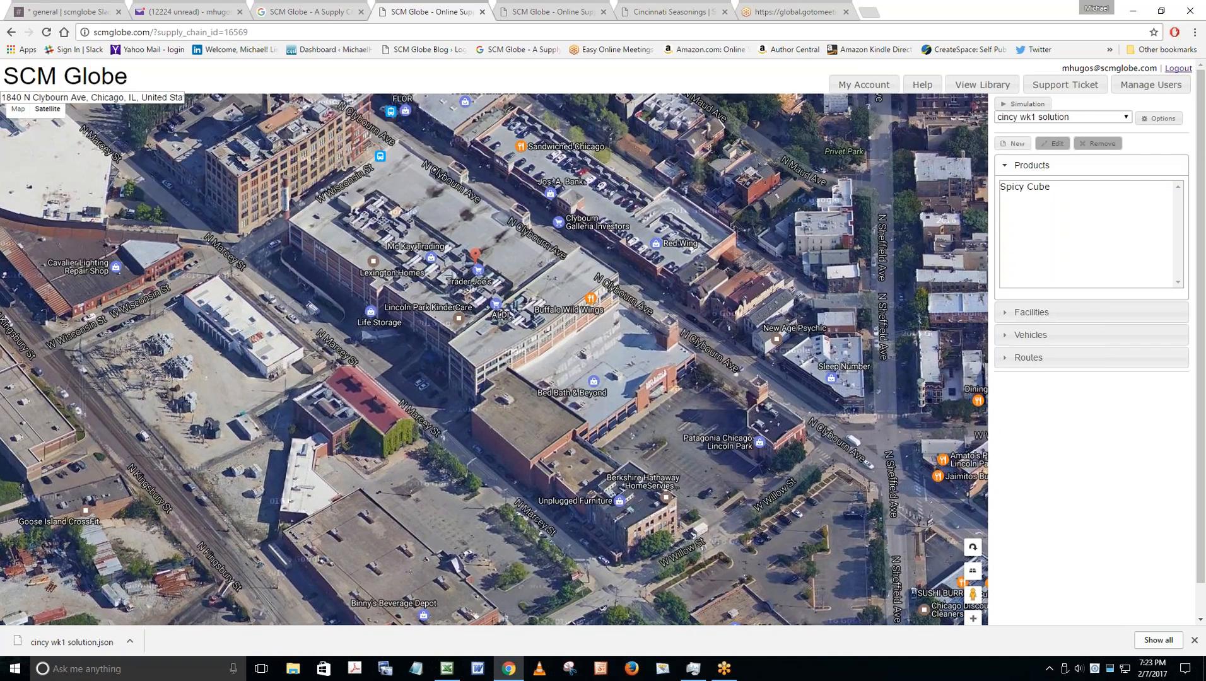
# Examine the wider neighbourhood around the Chicago Store, including the residential blocks to the east and truck access near the building.
pyautogui.scroll(-2, 436, 422)
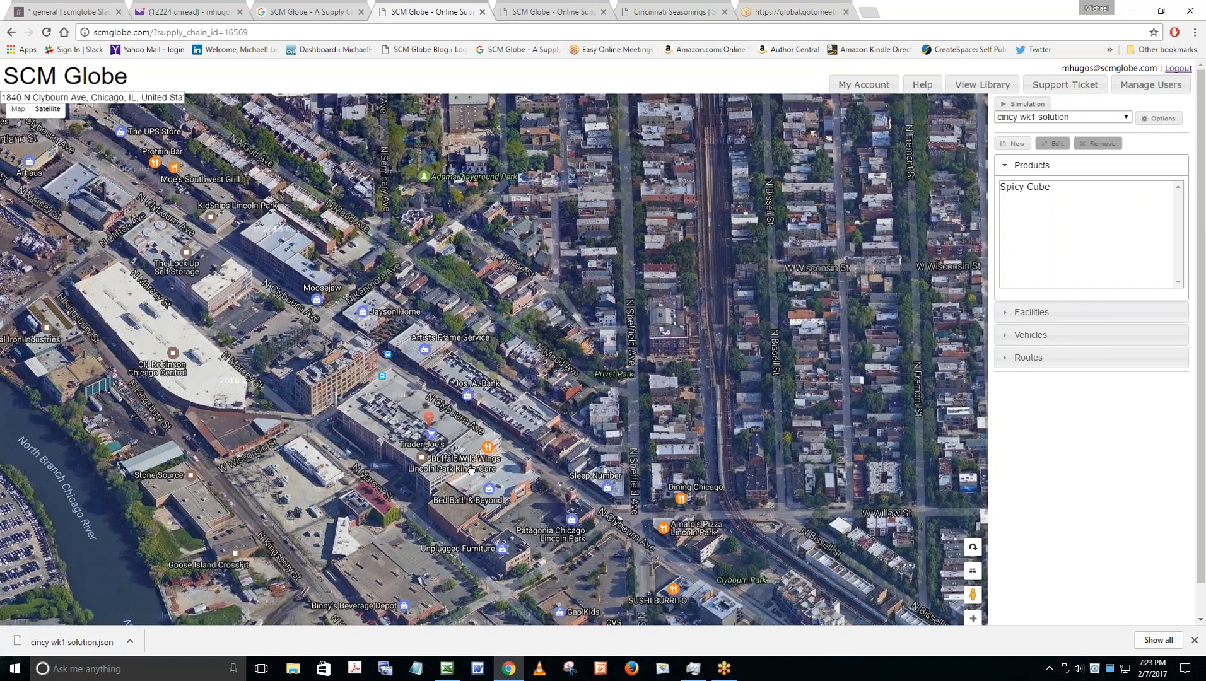
pyautogui.moveTo(471, 470); pyautogui.dragTo(383, 461)
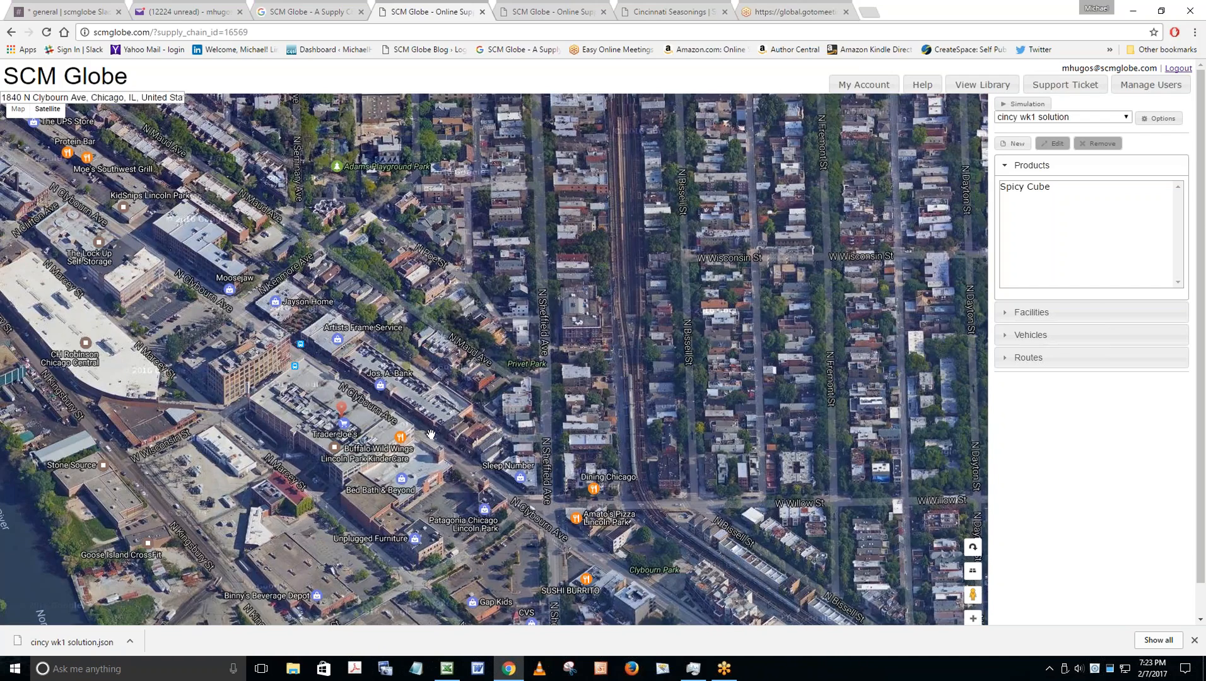
pyautogui.moveTo(729, 366); pyautogui.dragTo(344, 466)
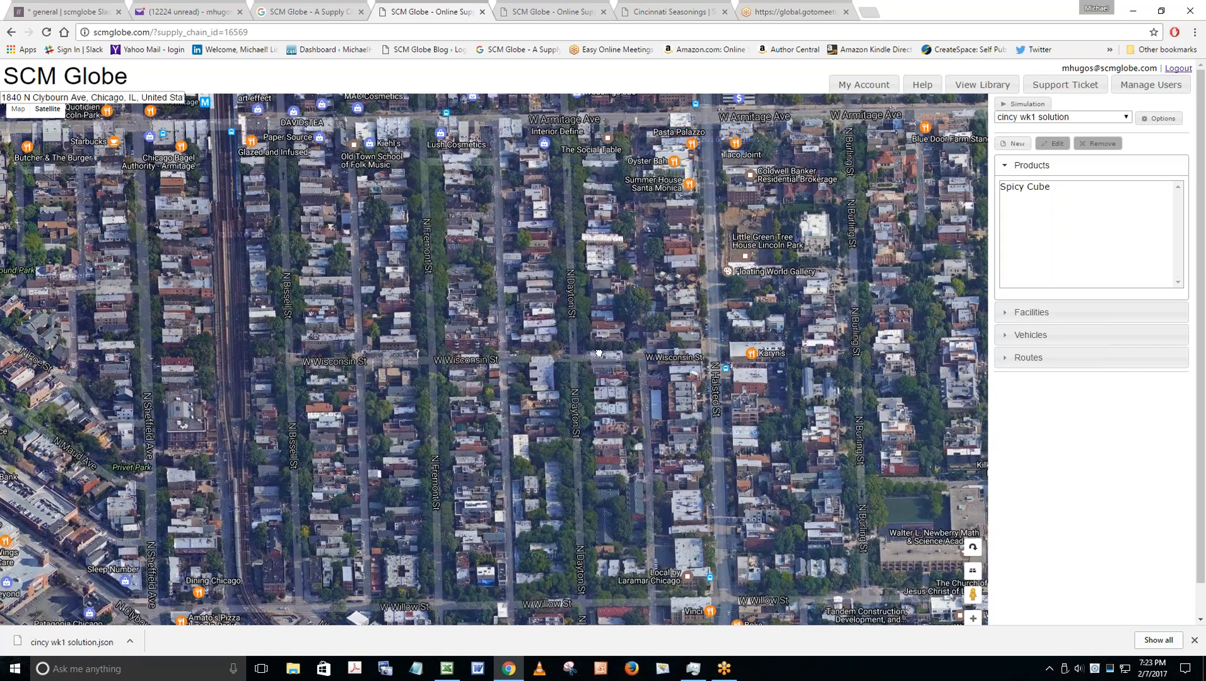
pyautogui.moveTo(477, 399); pyautogui.dragTo(746, 290)
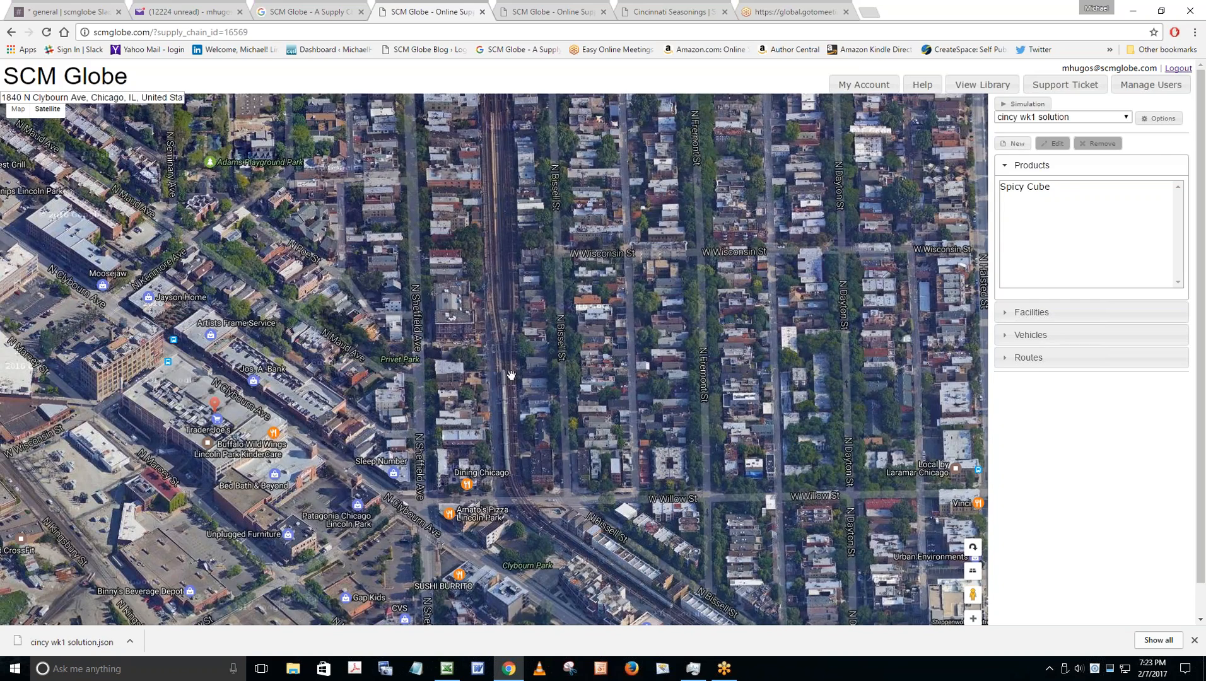
pyautogui.moveTo(512, 379); pyautogui.dragTo(646, 287)
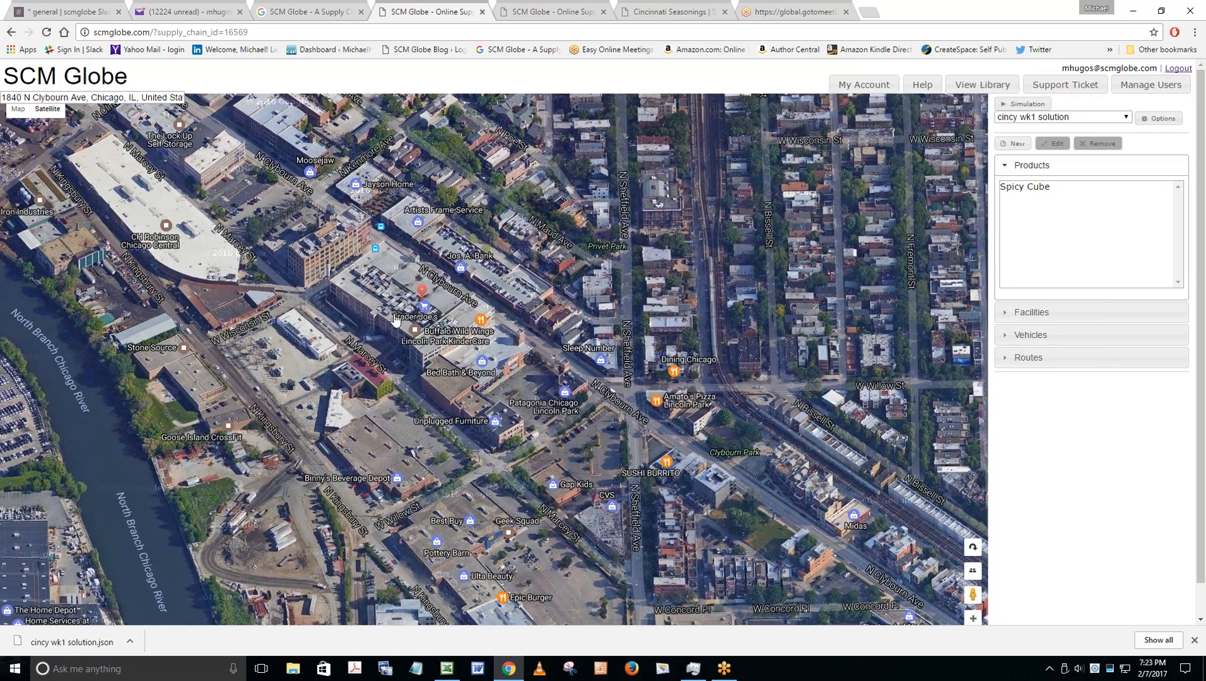
pyautogui.scroll(3, 379, 342)
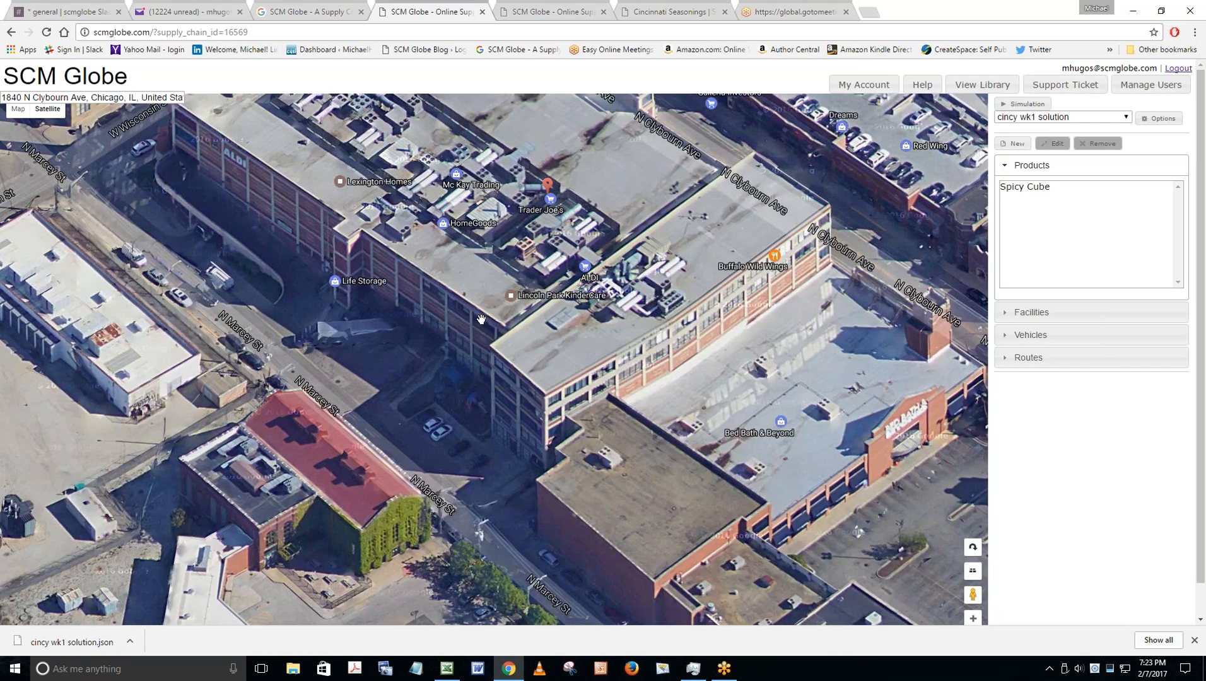
pyautogui.scroll(-2, 481, 319)
pyautogui.scroll(-1, 508, 321)
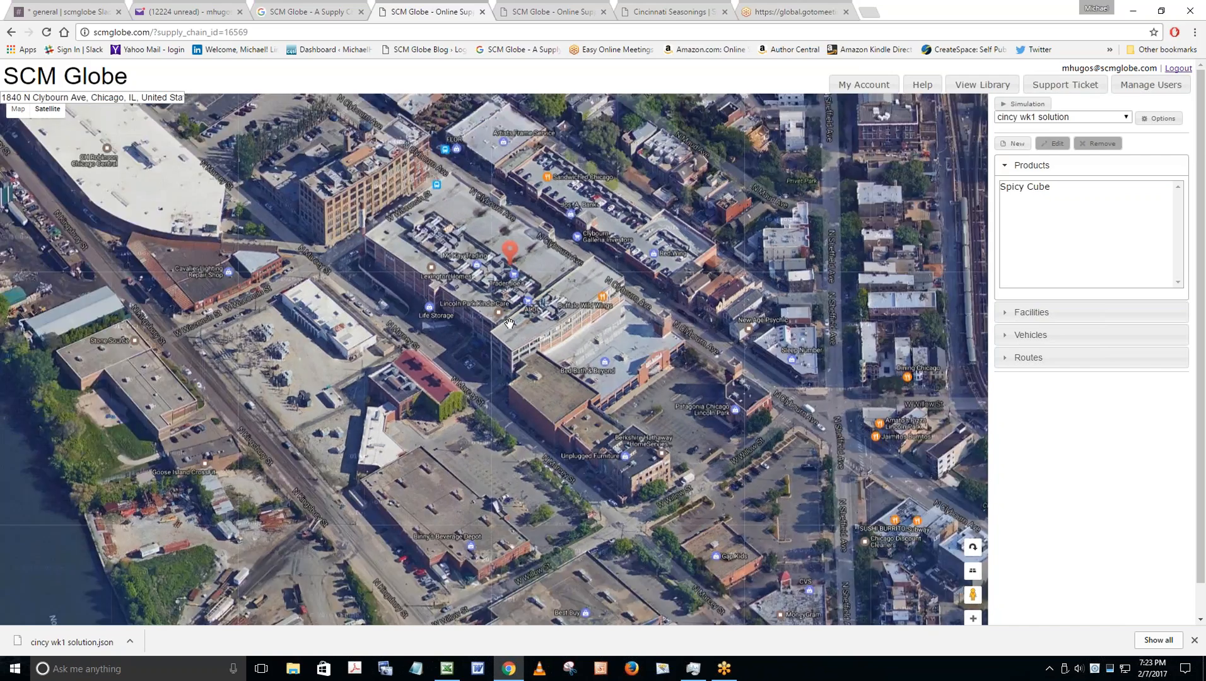
# Examine downtown Chicago and its lakefront, south-east of the store location, in the satellite view.
pyautogui.scroll(-2, 580, 316)
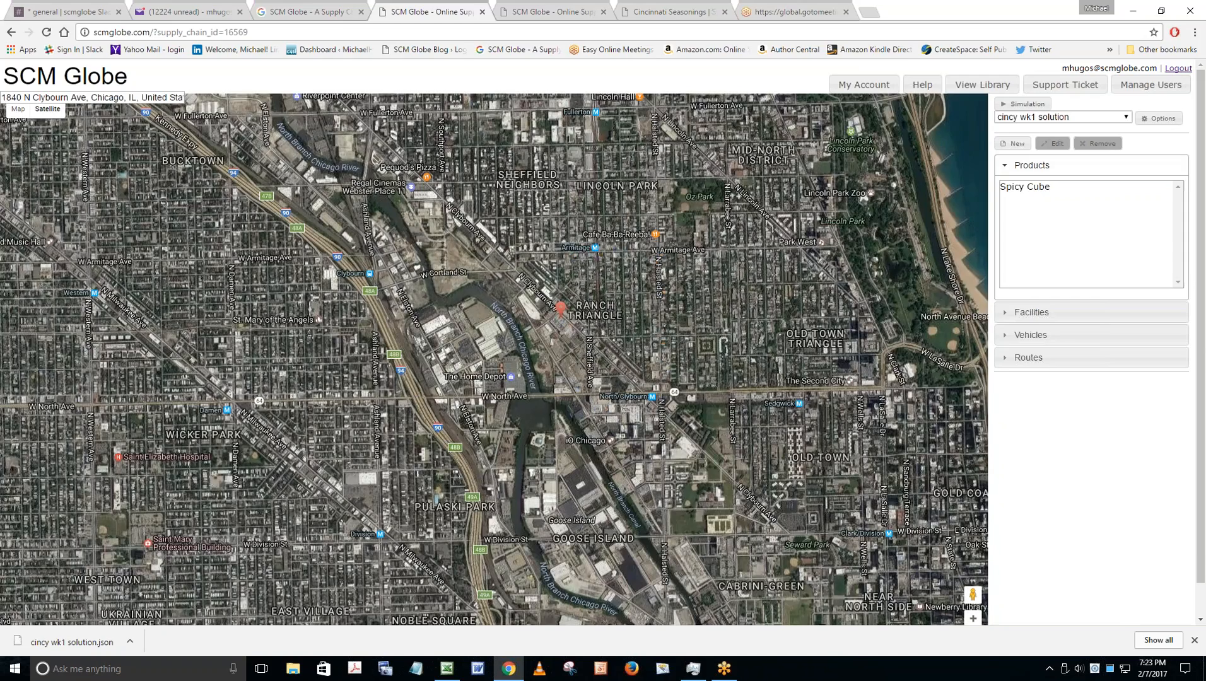
pyautogui.moveTo(618, 542); pyautogui.dragTo(430, 161)
pyautogui.moveTo(542, 466); pyautogui.dragTo(447, 218)
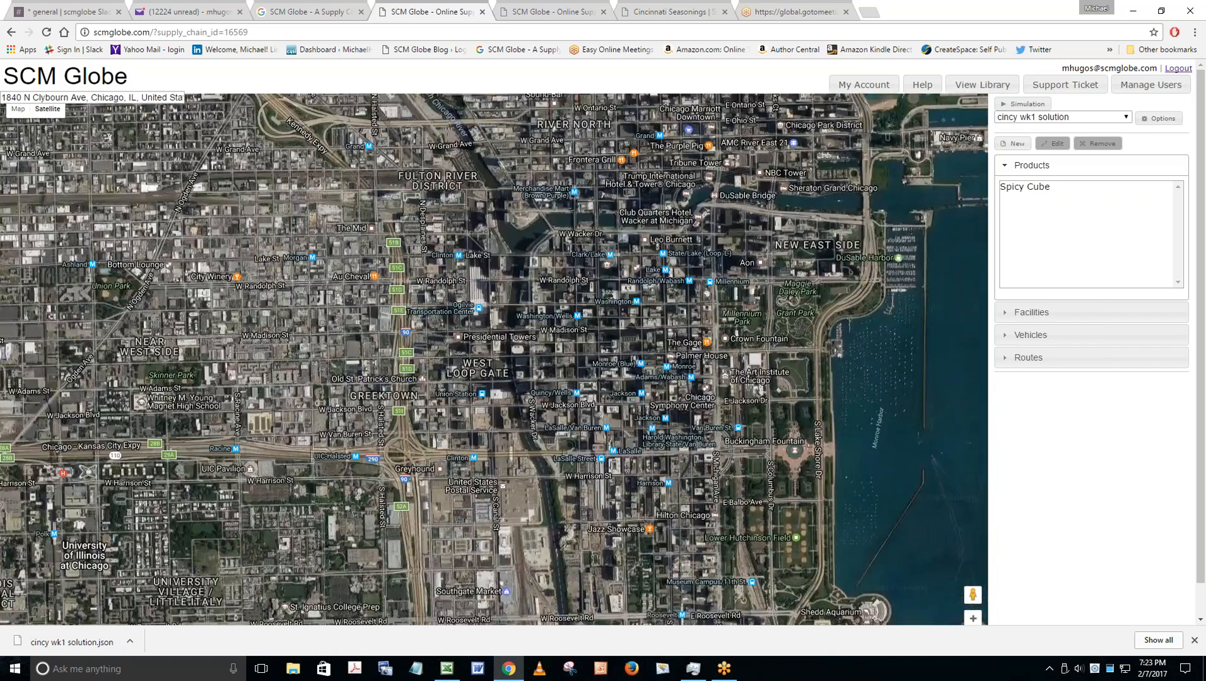
pyautogui.moveTo(567, 303); pyautogui.dragTo(407, 346)
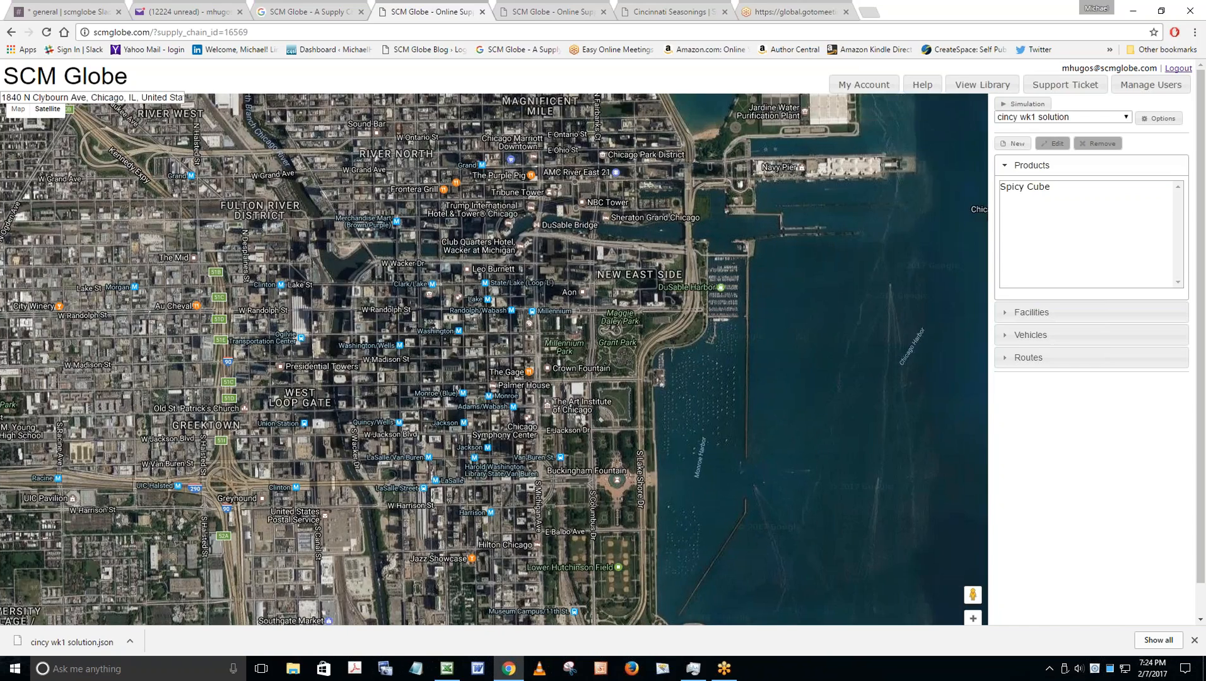
pyautogui.scroll(1, 440, 386)
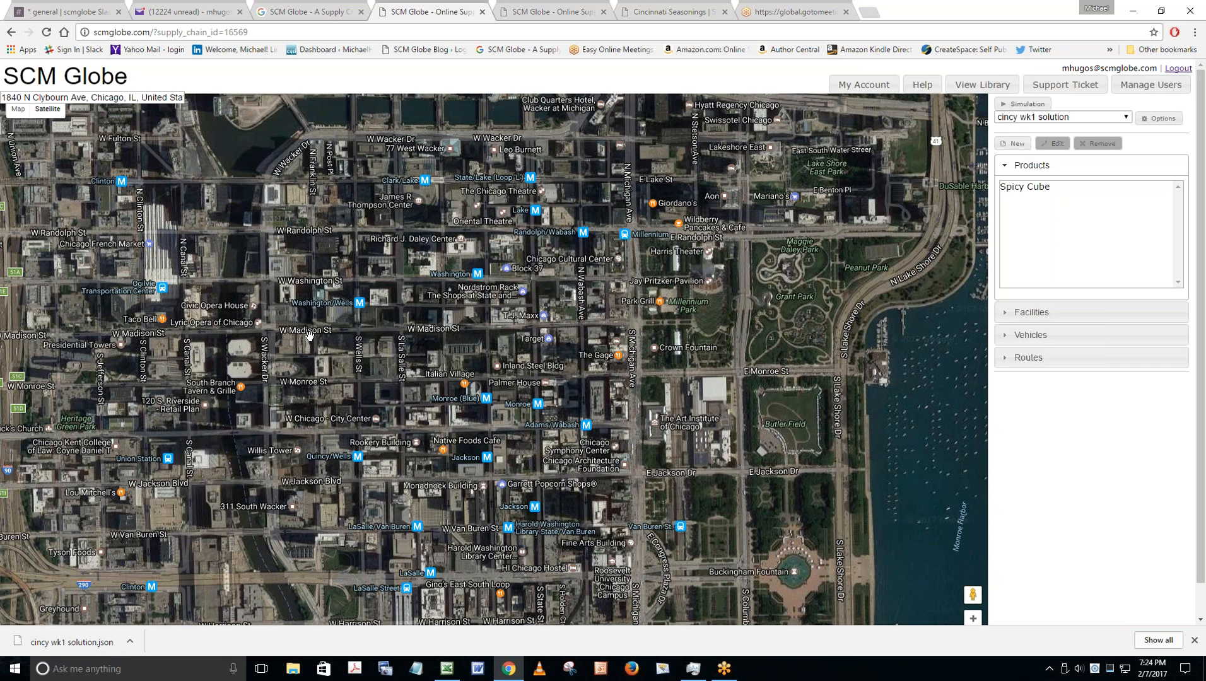
# Return to the Chicago Store address on the map and start a new facility named Chicago Store with type store.
pyautogui.scroll(-2, 312, 334)
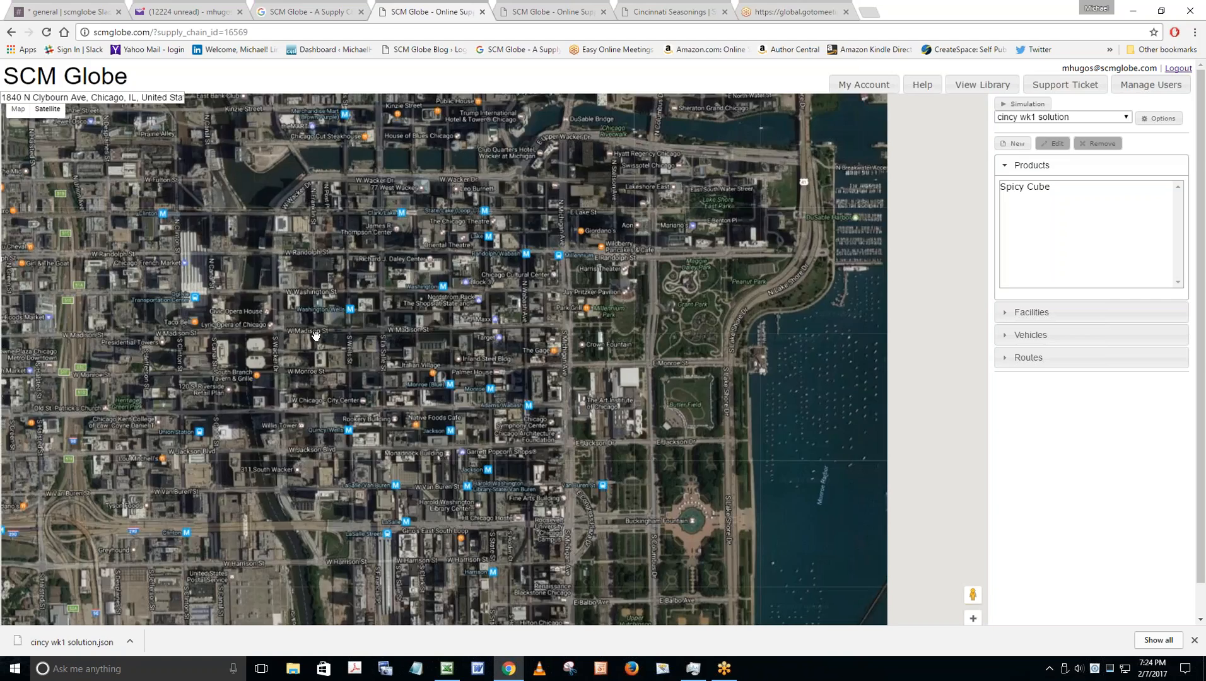
pyautogui.moveTo(330, 326); pyautogui.dragTo(541, 400)
pyautogui.moveTo(267, 270); pyautogui.dragTo(357, 400)
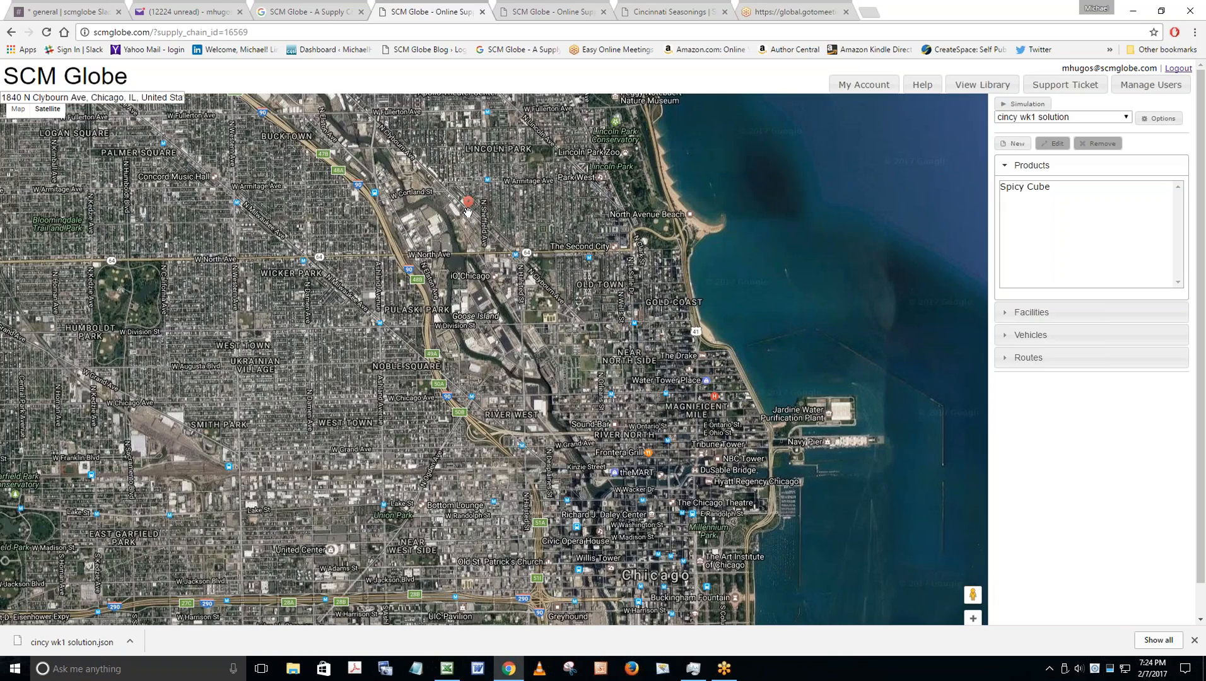
pyautogui.scroll(1, 467, 211)
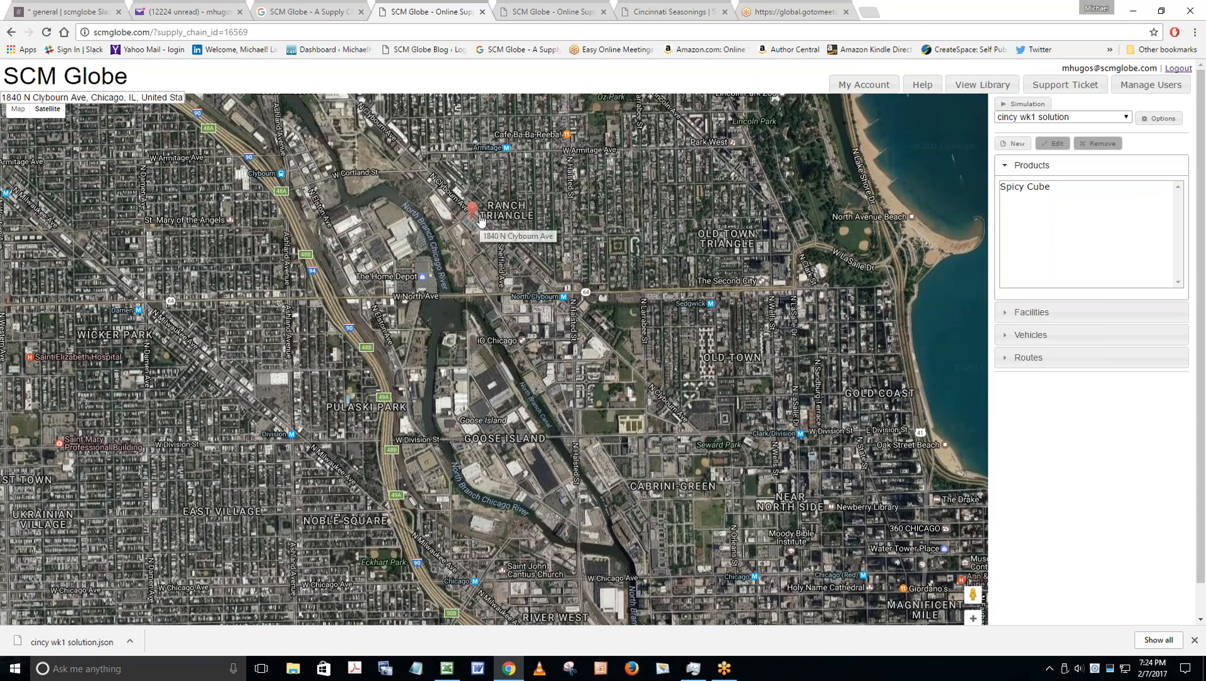
pyautogui.scroll(2, 481, 220)
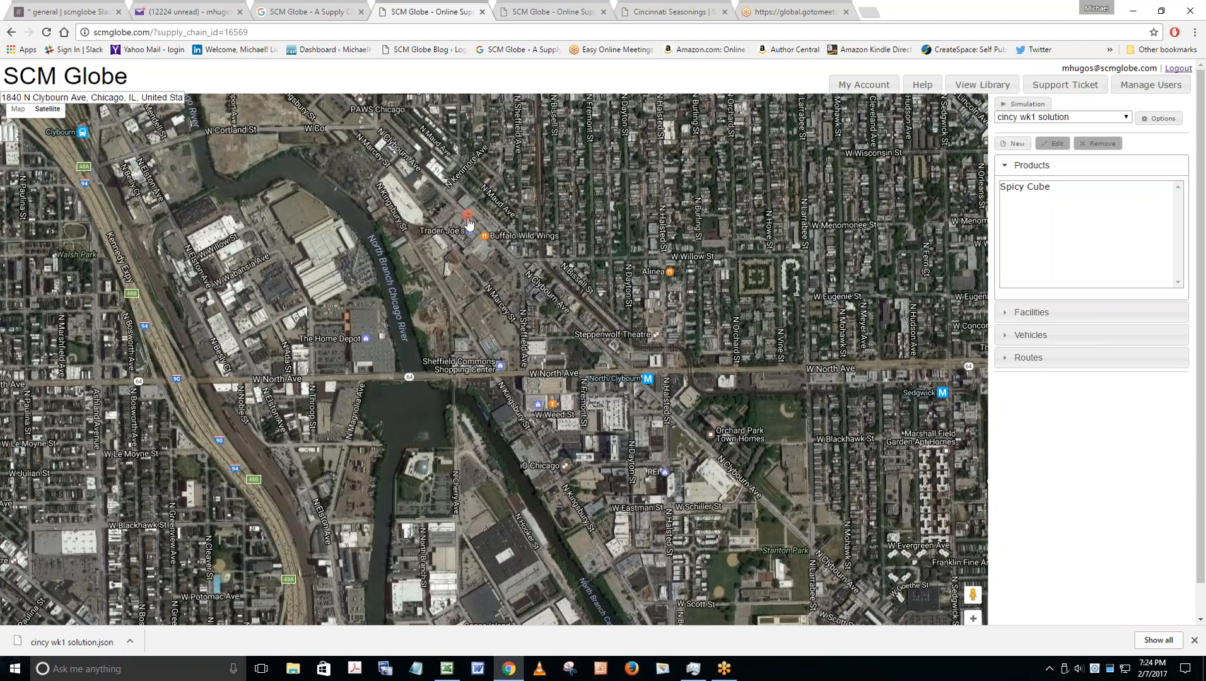
pyautogui.scroll(2, 498, 238)
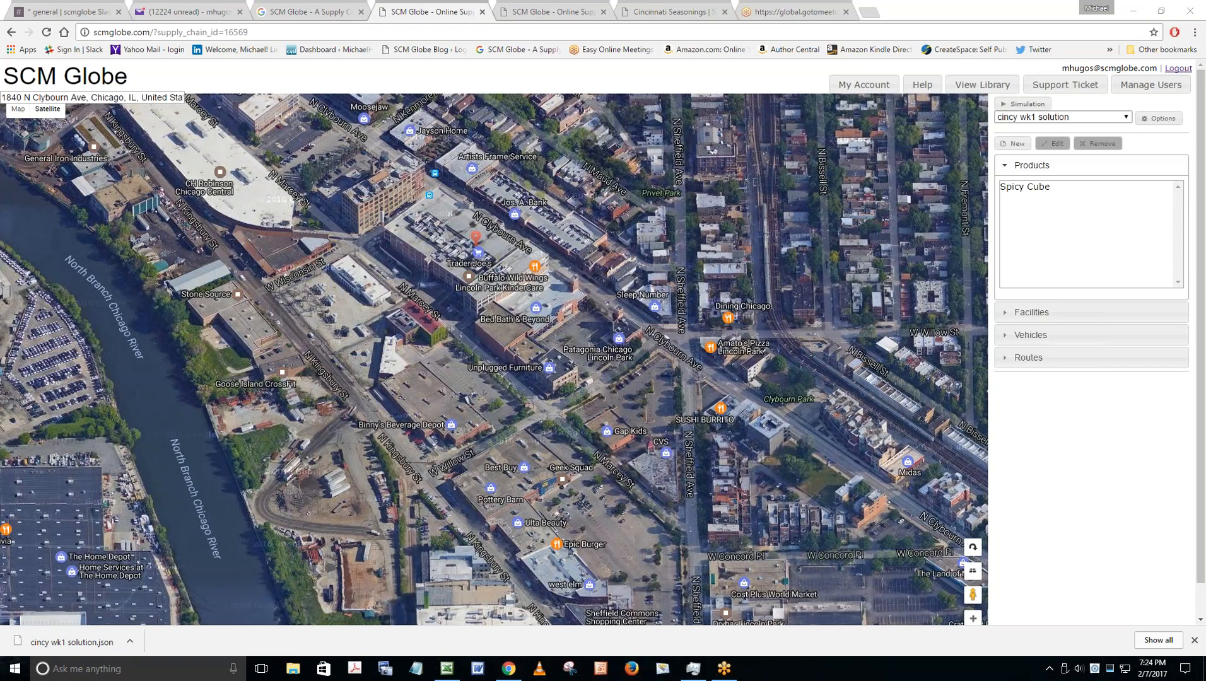
pyautogui.click(1020, 313)
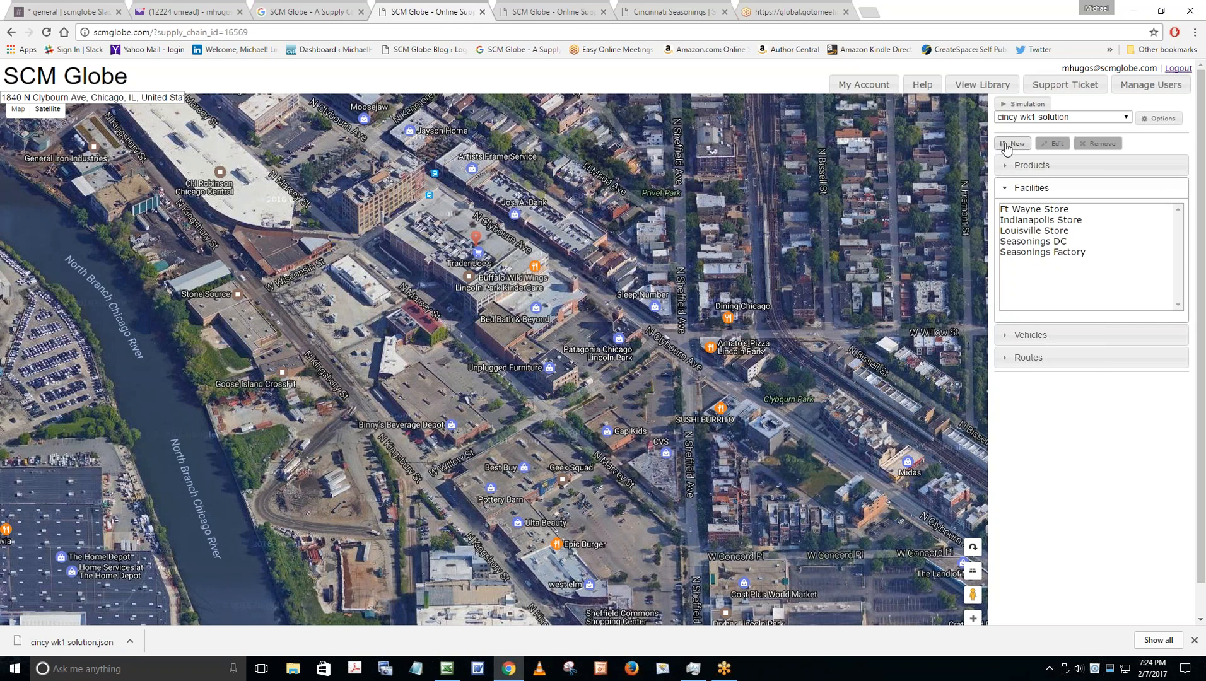
pyautogui.click(1016, 143)
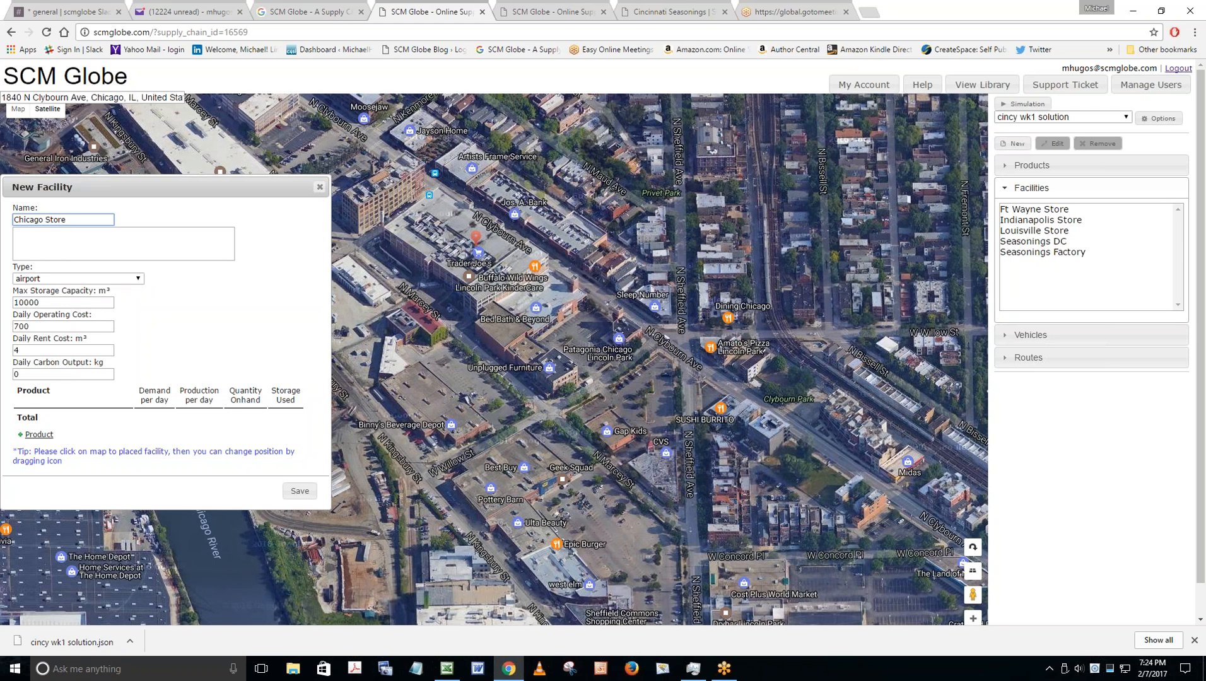
pyautogui.click(139, 279)
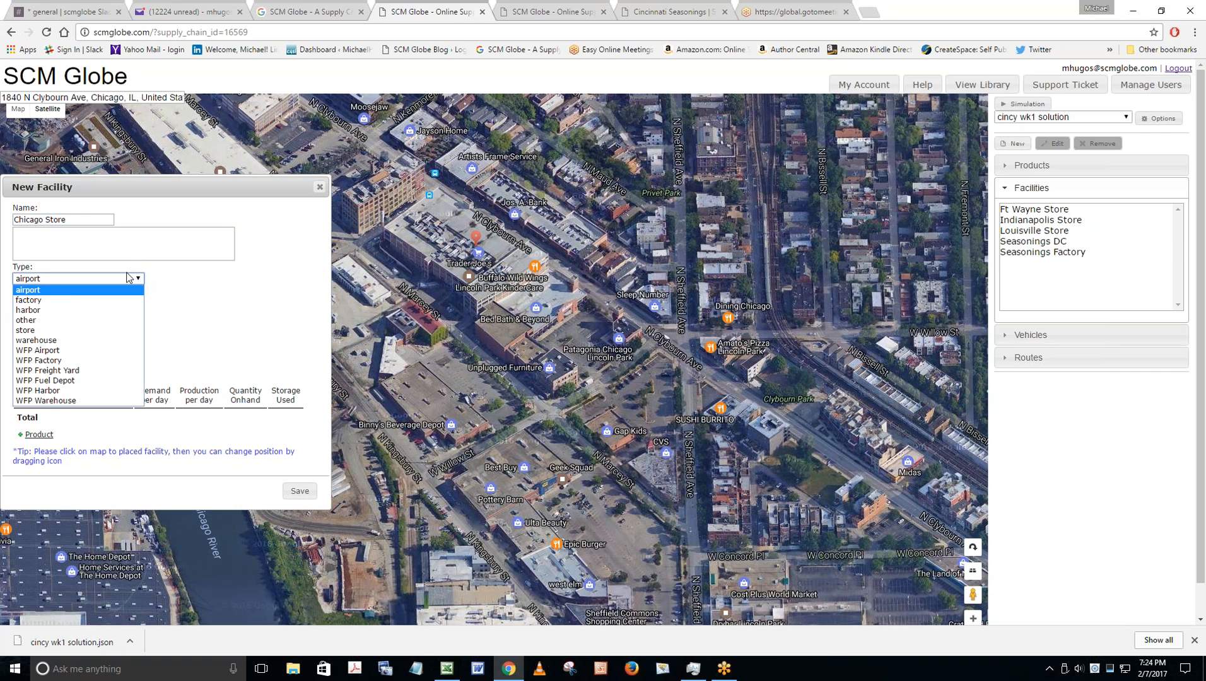
pyautogui.click(29, 330)
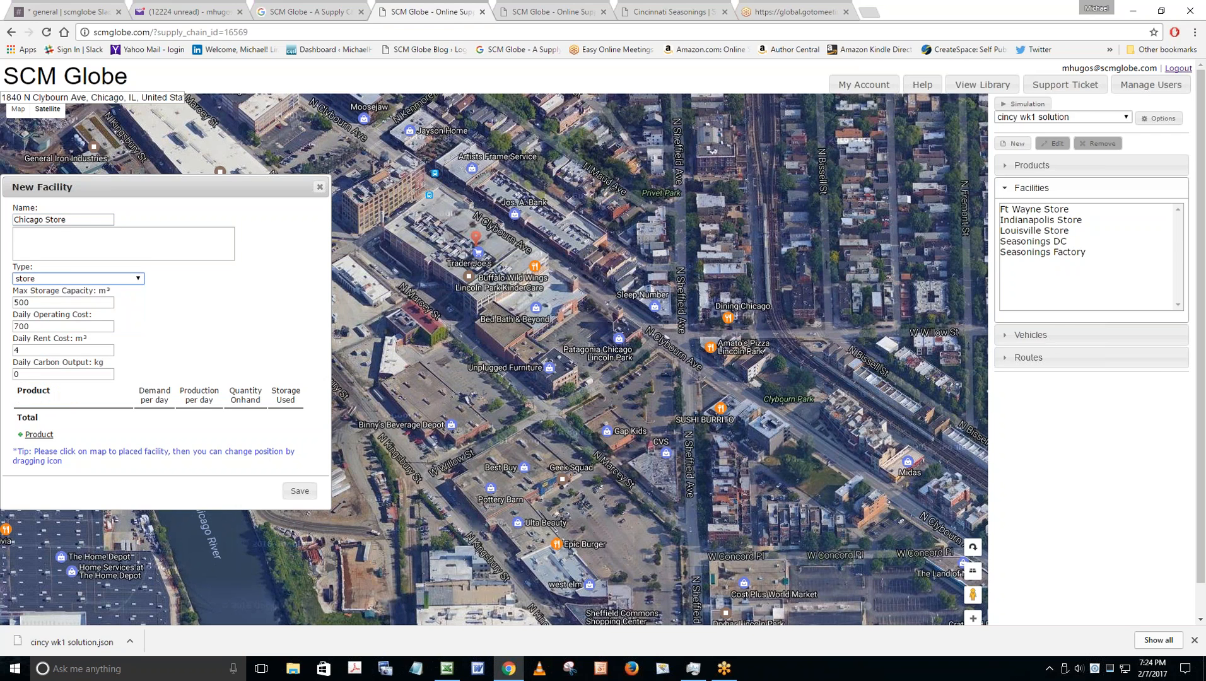
# Check the Chicago Store's daily demand, on-hand quantity and storage capacity in the Second Challenge text, and return to the SCM Globe model.
pyautogui.click(40, 300)
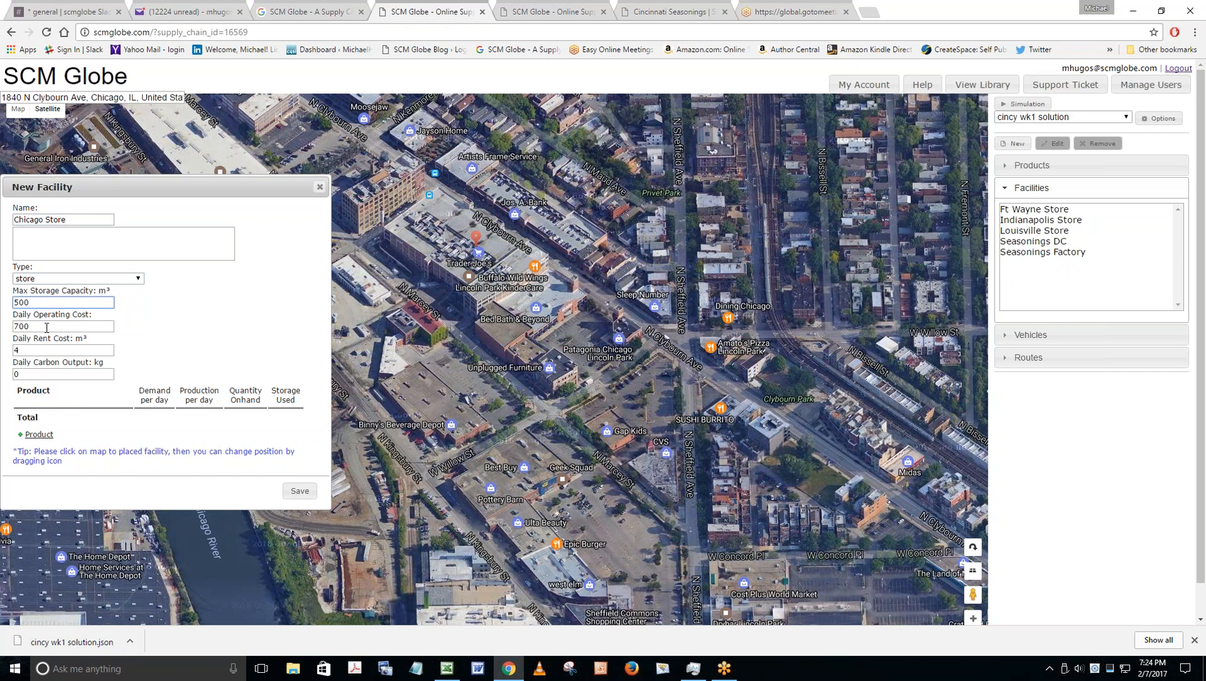
pyautogui.click(662, 11)
pyautogui.moveTo(460, 226); pyautogui.dragTo(453, 230)
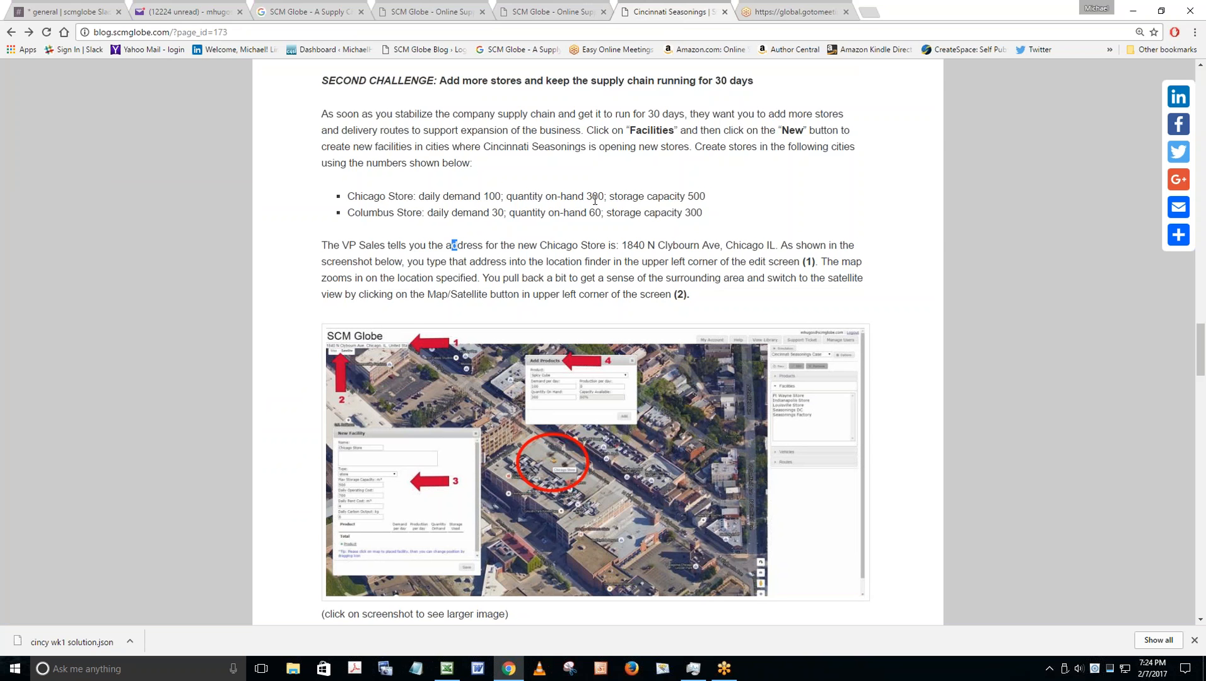
pyautogui.click(434, 13)
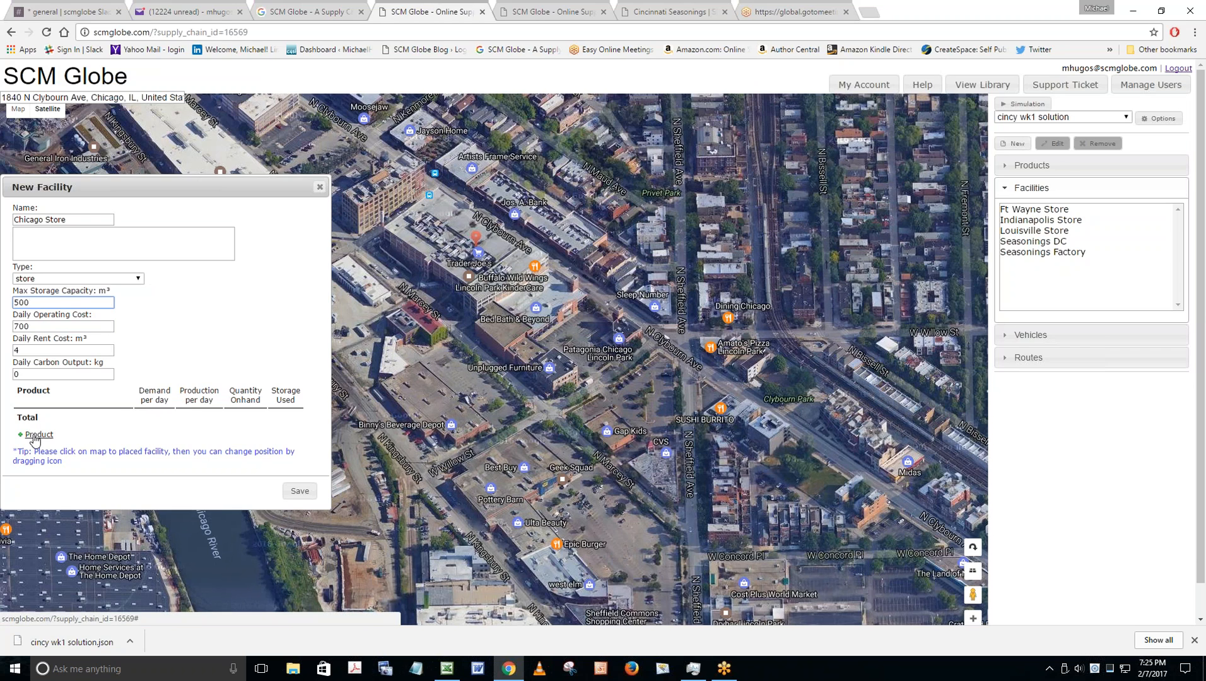
# Add the Spicy Cube product to the Chicago Store with a demand of 100 per day and 300 on hand.
pyautogui.click(34, 435)
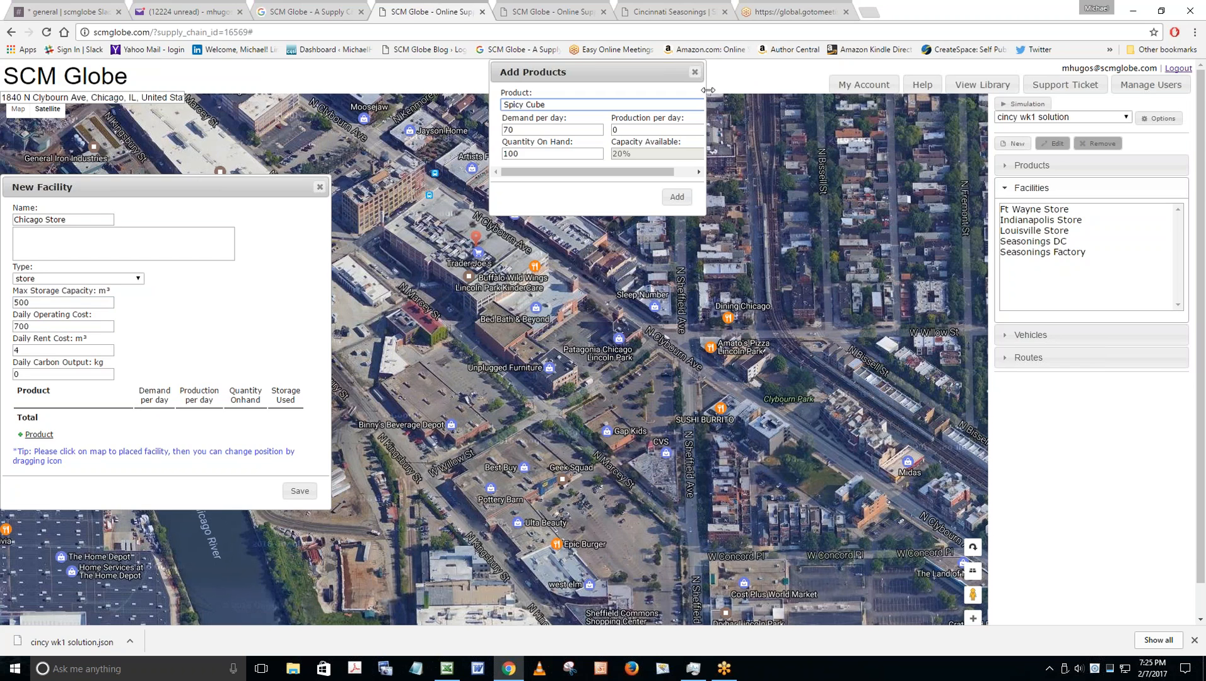
pyautogui.moveTo(707, 90); pyautogui.dragTo(767, 90)
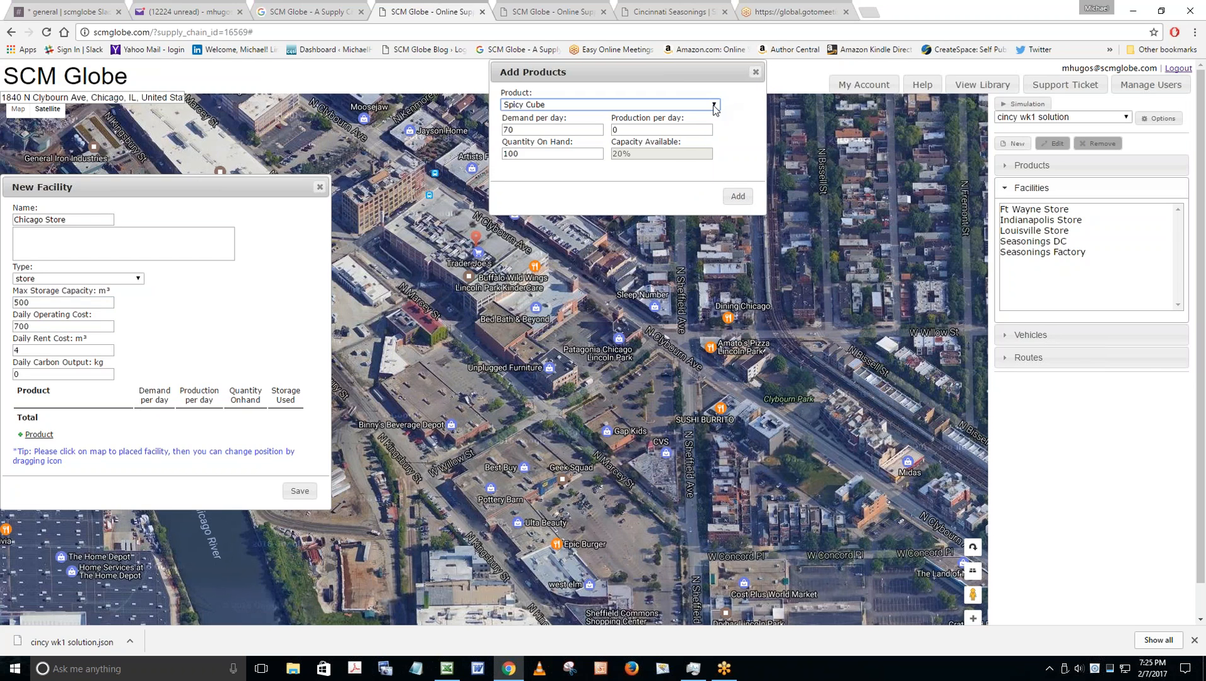
pyautogui.click(714, 106)
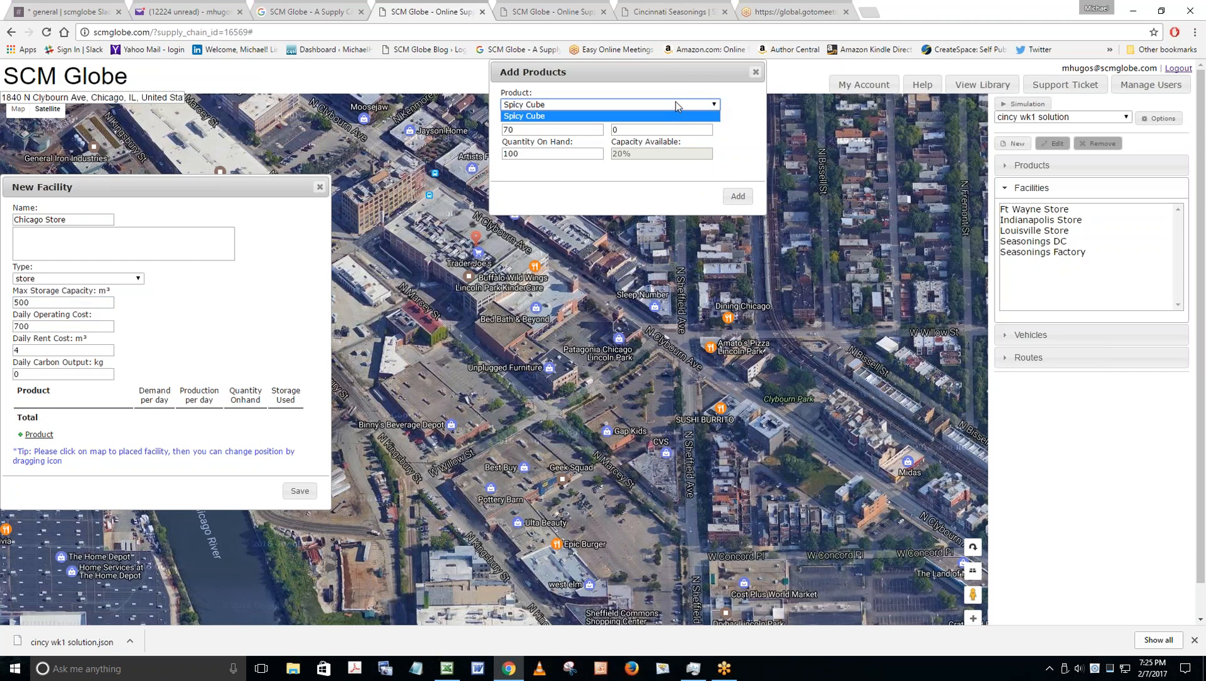
pyautogui.click(520, 118)
pyautogui.click(524, 129)
pyautogui.doubleClick(524, 129)
pyautogui.write('100')
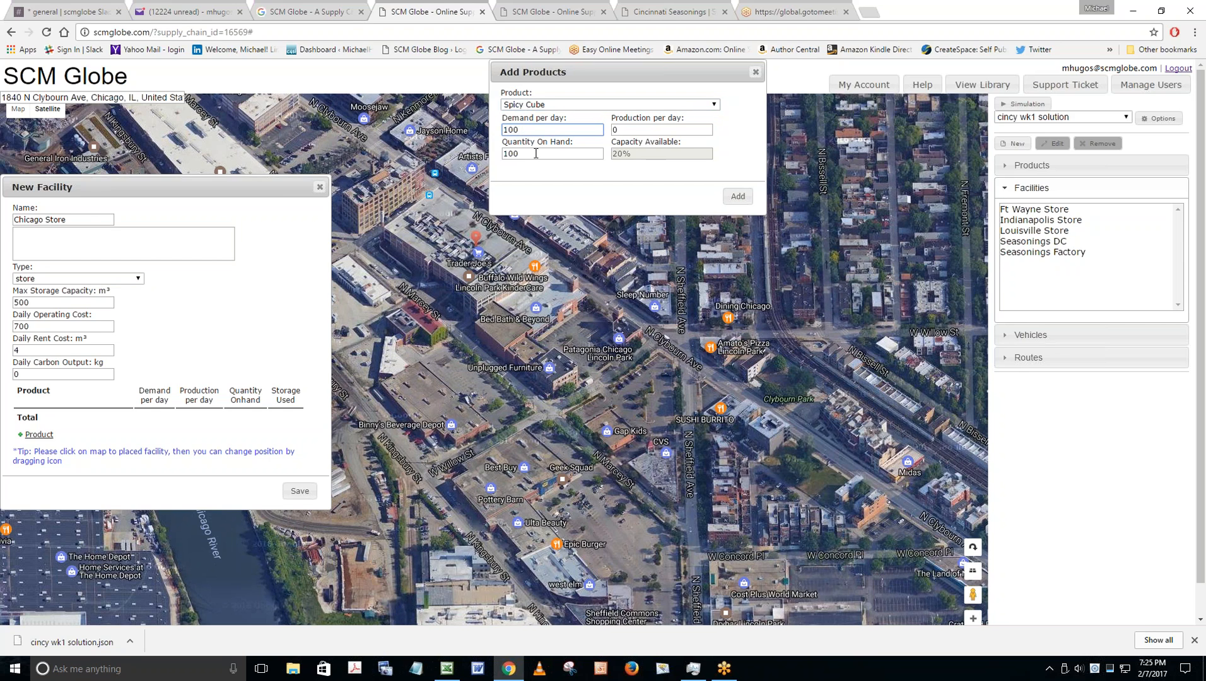
pyautogui.doubleClick(535, 153)
pyautogui.write('3')
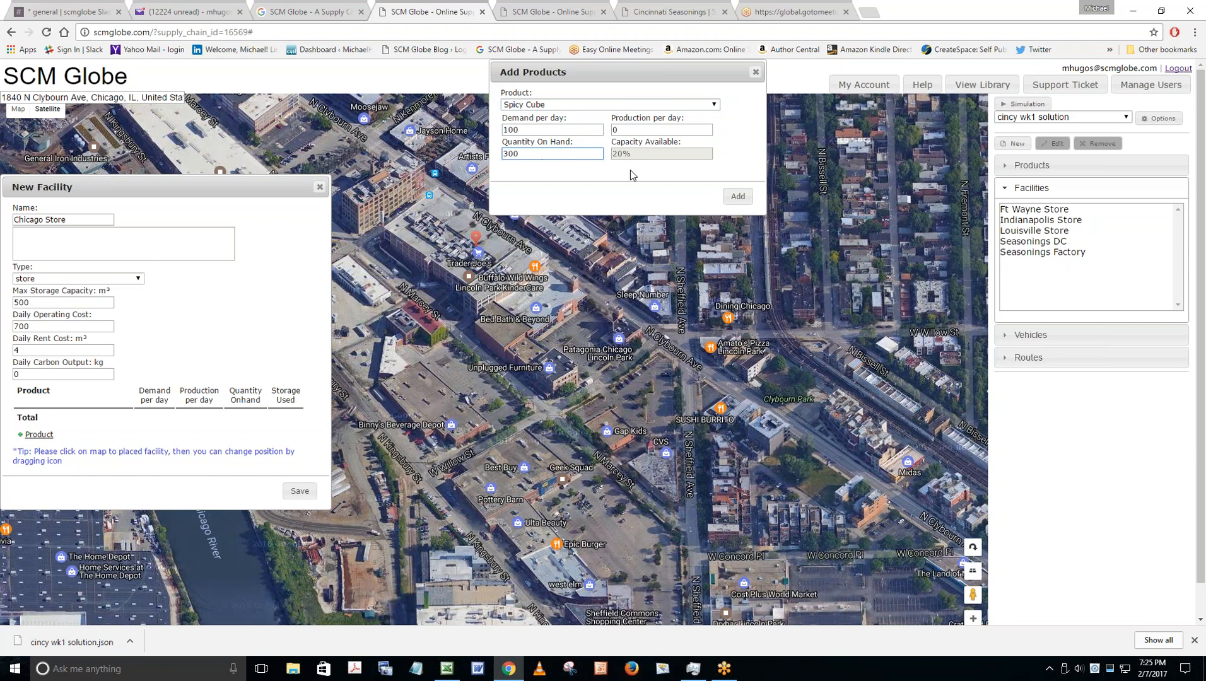
pyautogui.click(855, 145)
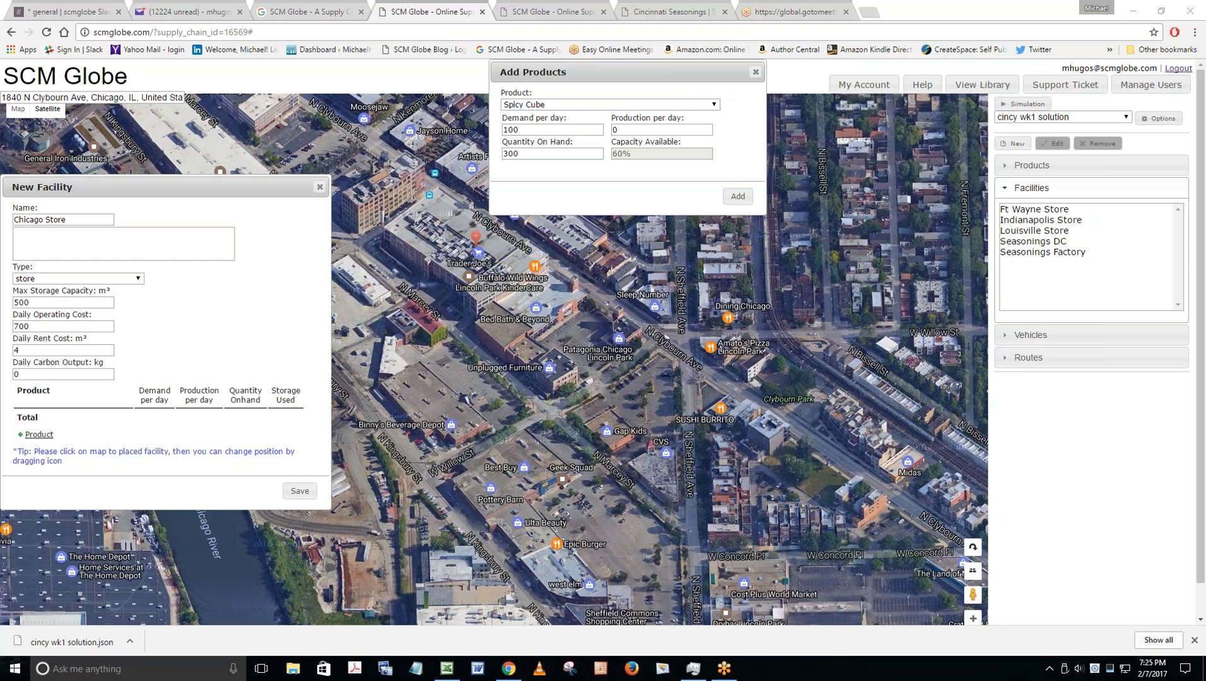
pyautogui.click(737, 196)
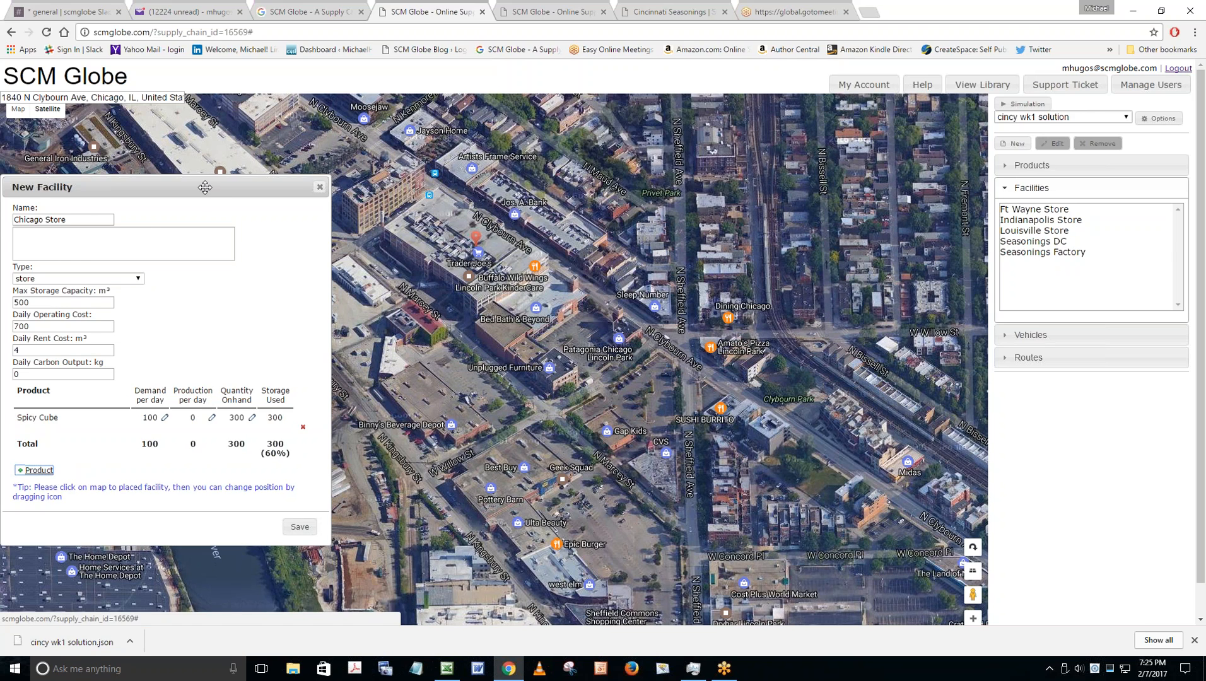
# Place the Chicago Store on the building beside the 1840 N Clybourn Ave marker and save the facility.
pyautogui.click(297, 527)
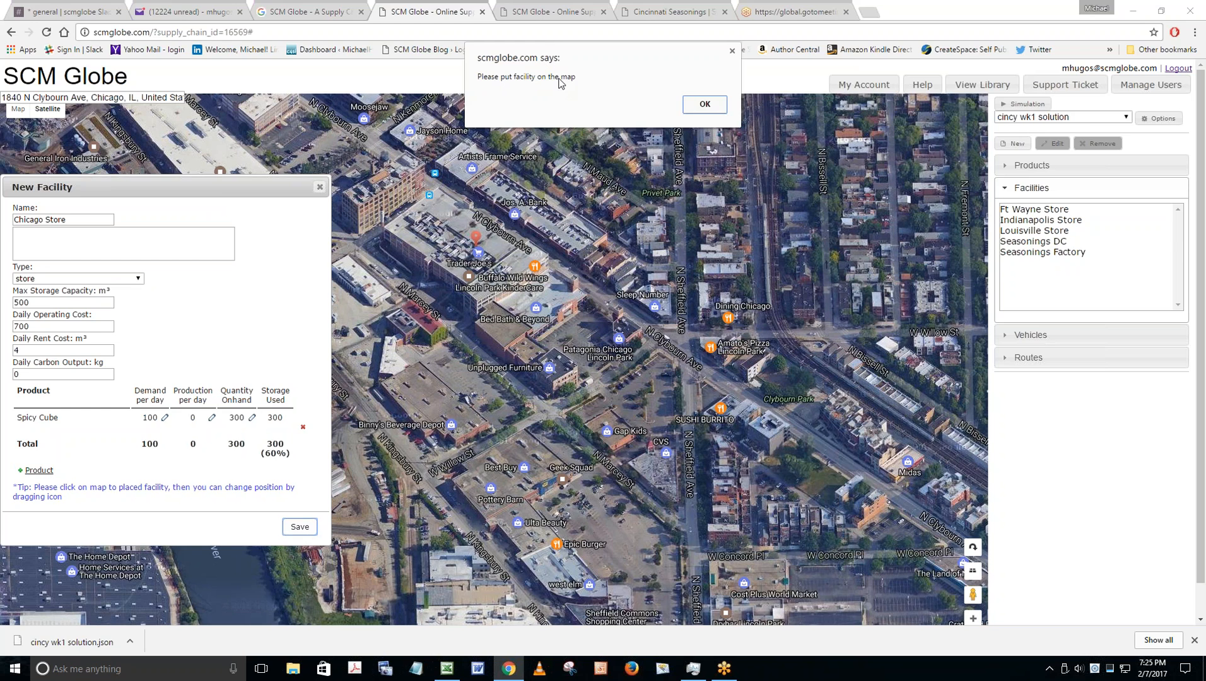
pyautogui.click(707, 106)
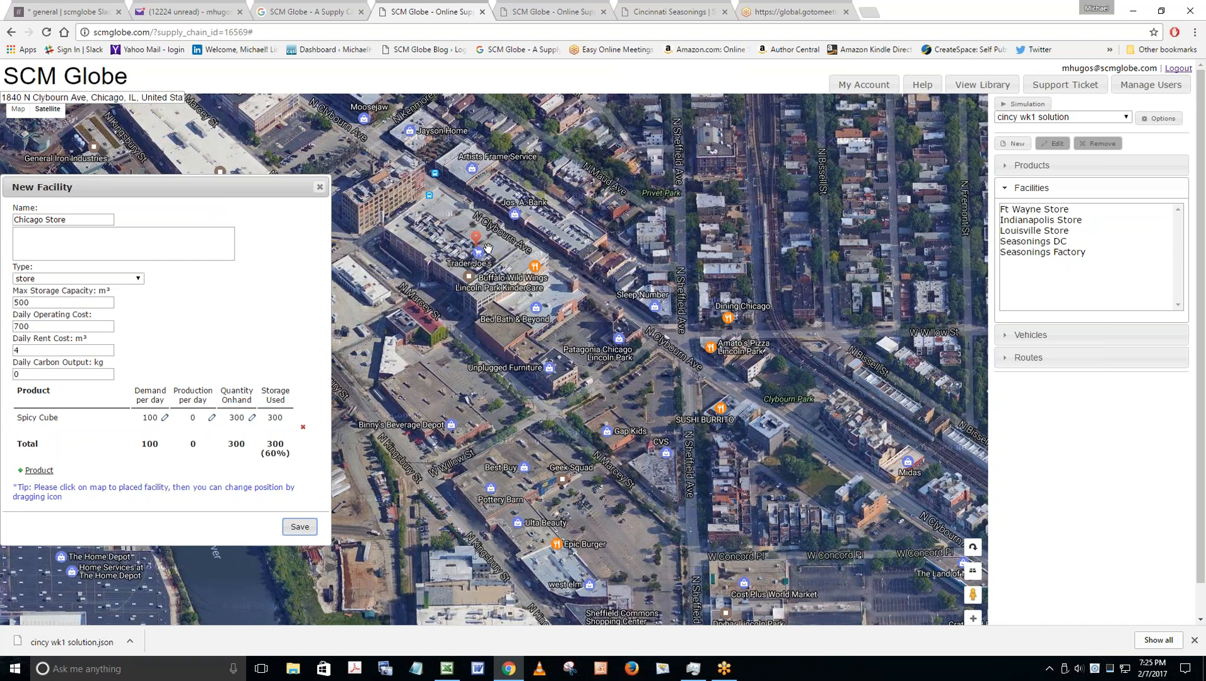
pyautogui.doubleClick(489, 248)
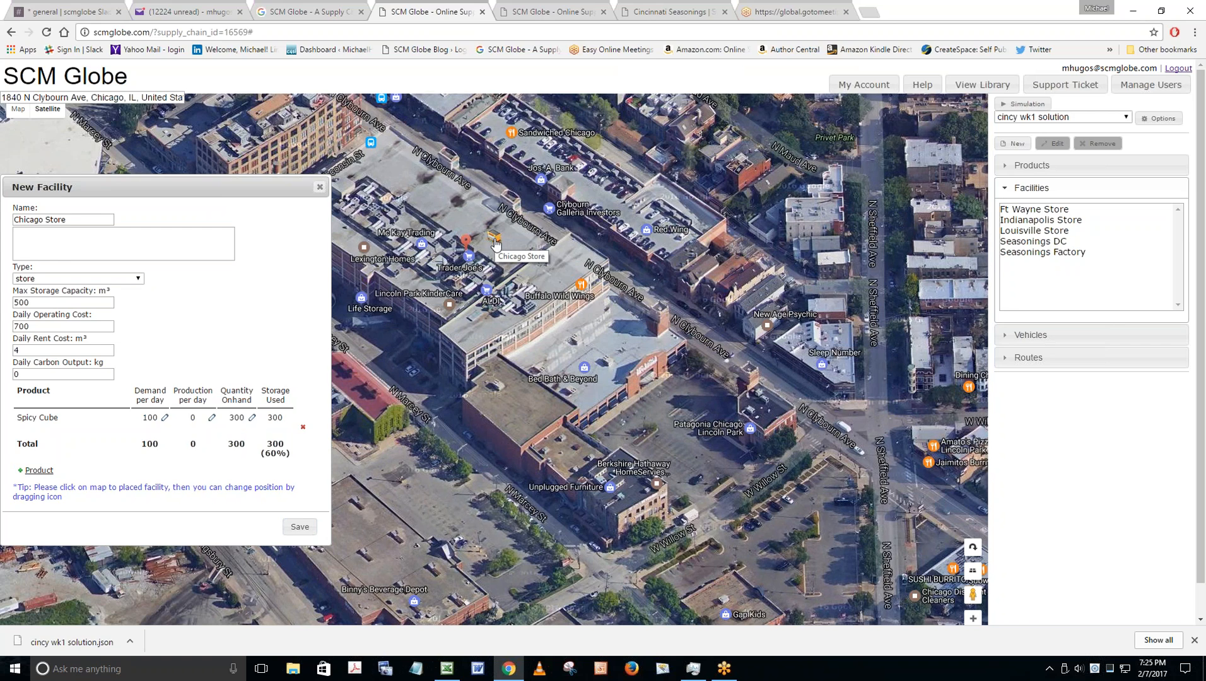
pyautogui.click(300, 528)
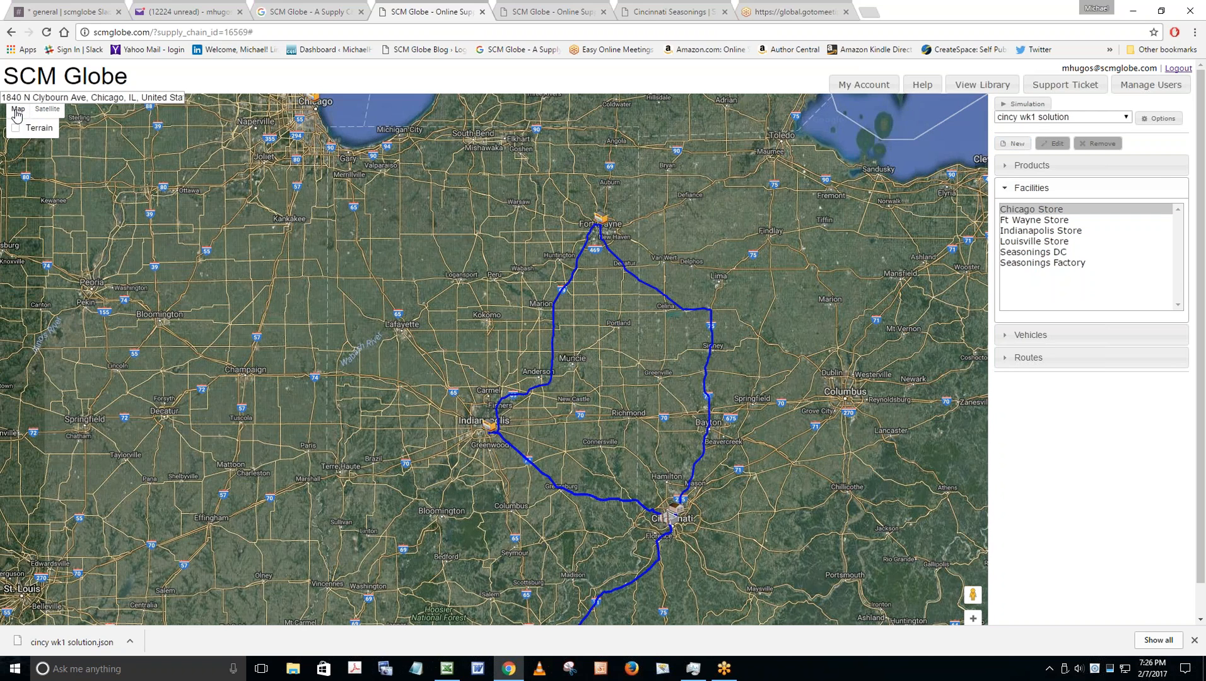
# Switch from satellite imagery to the standard road map and open the Seasonings DC facility's details.
pyautogui.click(17, 114)
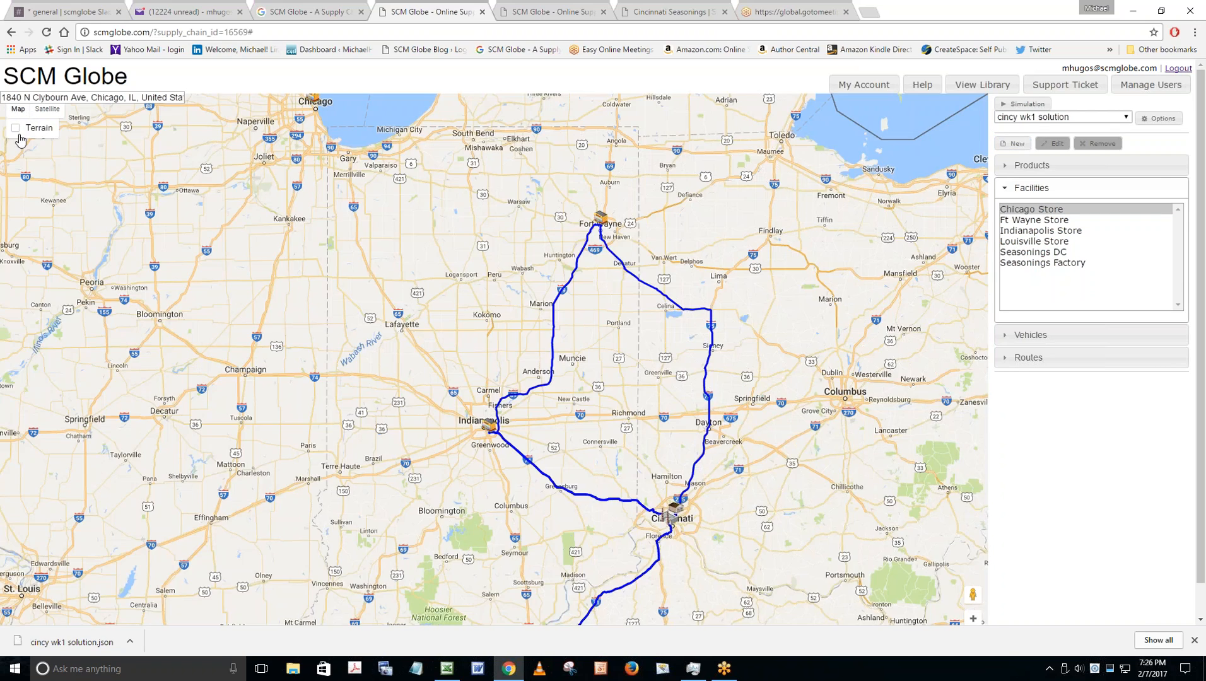
pyautogui.moveTo(256, 268); pyautogui.dragTo(250, 351)
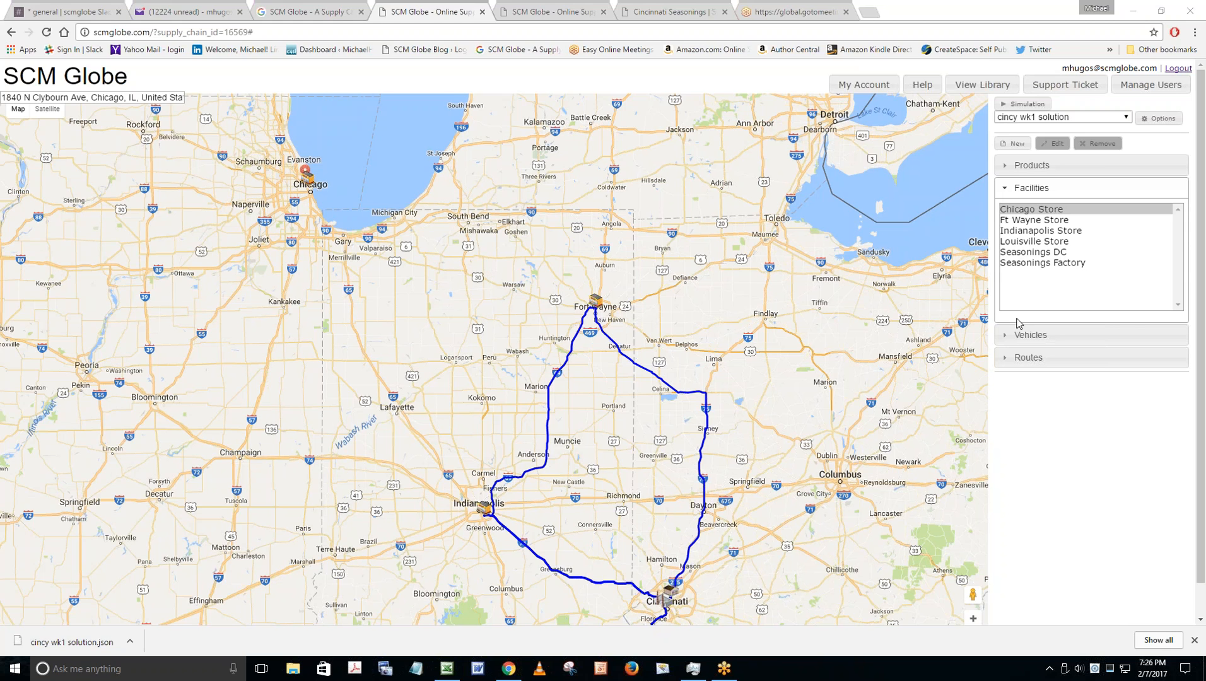
pyautogui.click(1017, 252)
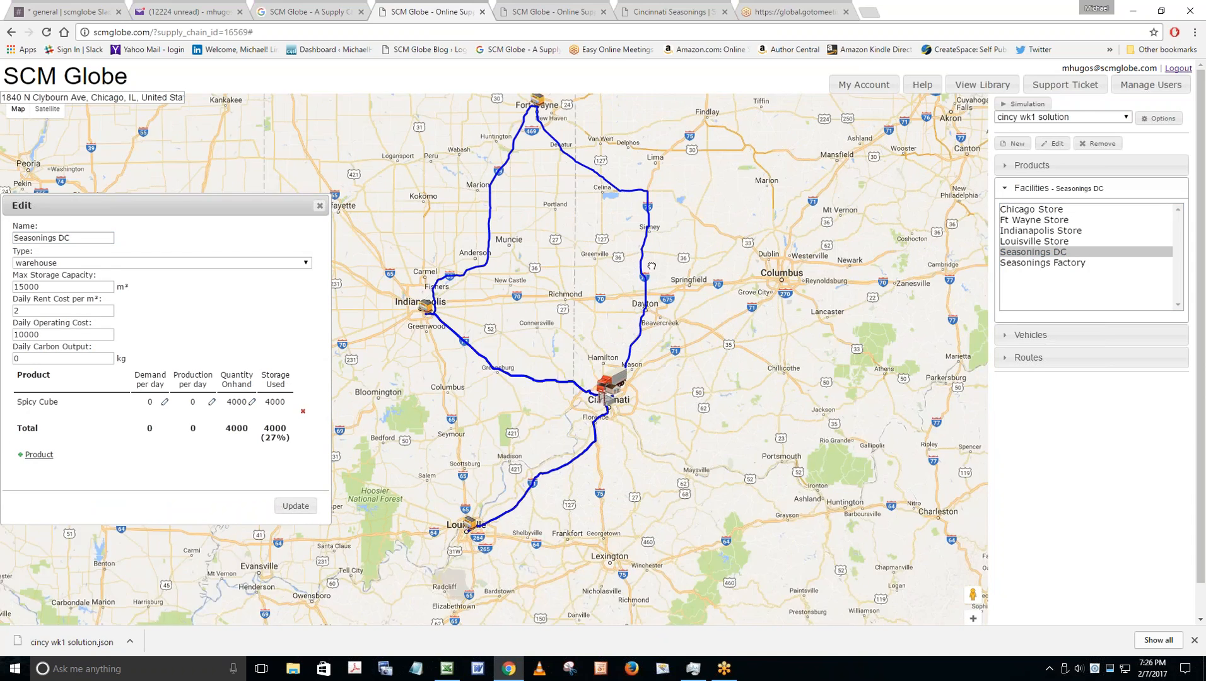
pyautogui.moveTo(242, 204); pyautogui.dragTo(305, 129)
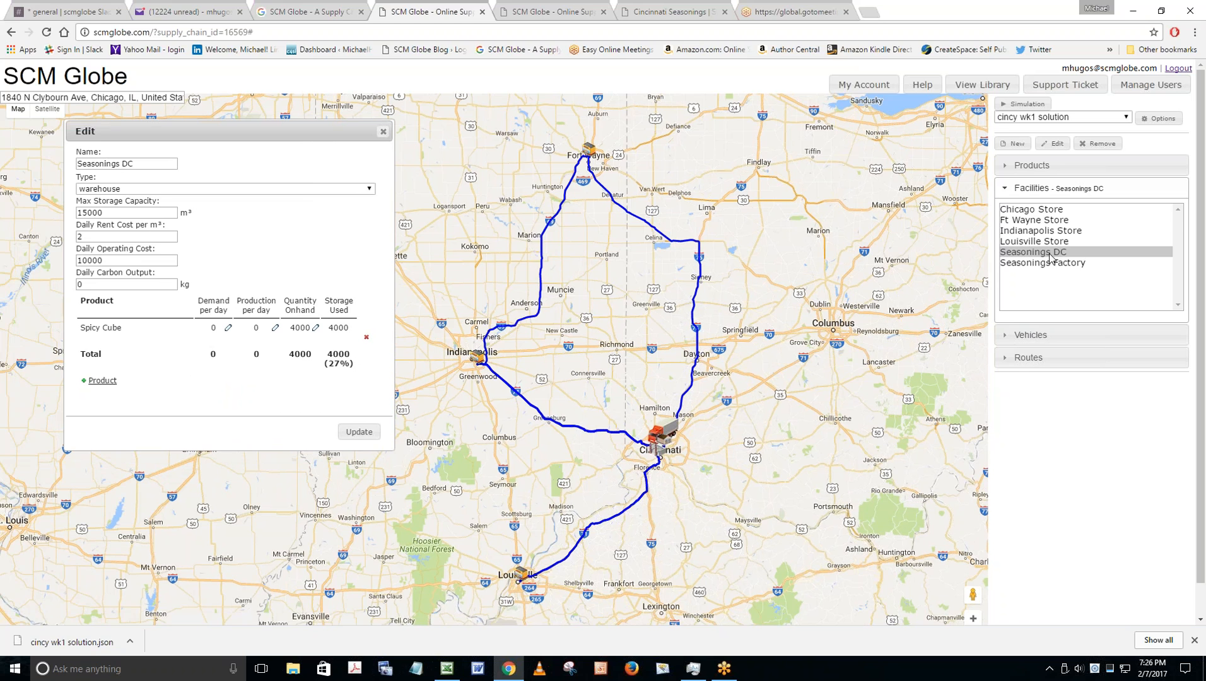
# Create a new vehicle starting at Seasonings DC, named Chicago Truck, with the type Truck/Large.
pyautogui.click(1032, 337)
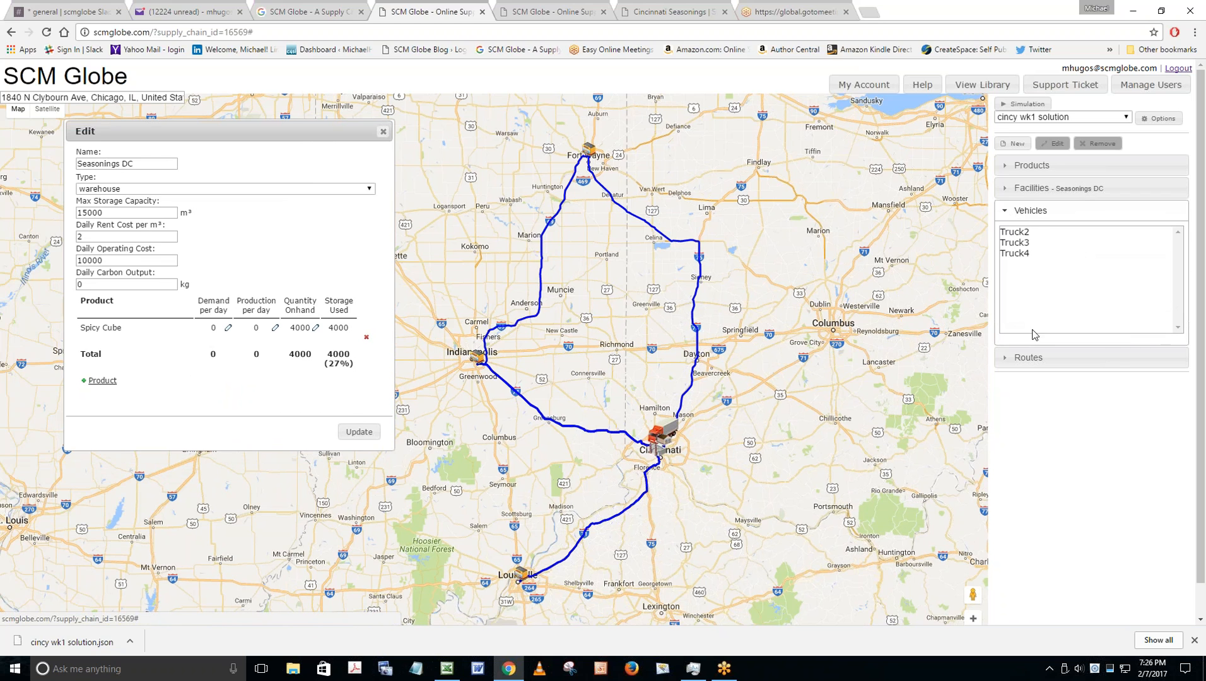
pyautogui.moveTo(335, 136); pyautogui.dragTo(272, 285)
pyautogui.moveTo(504, 225); pyautogui.dragTo(533, 220)
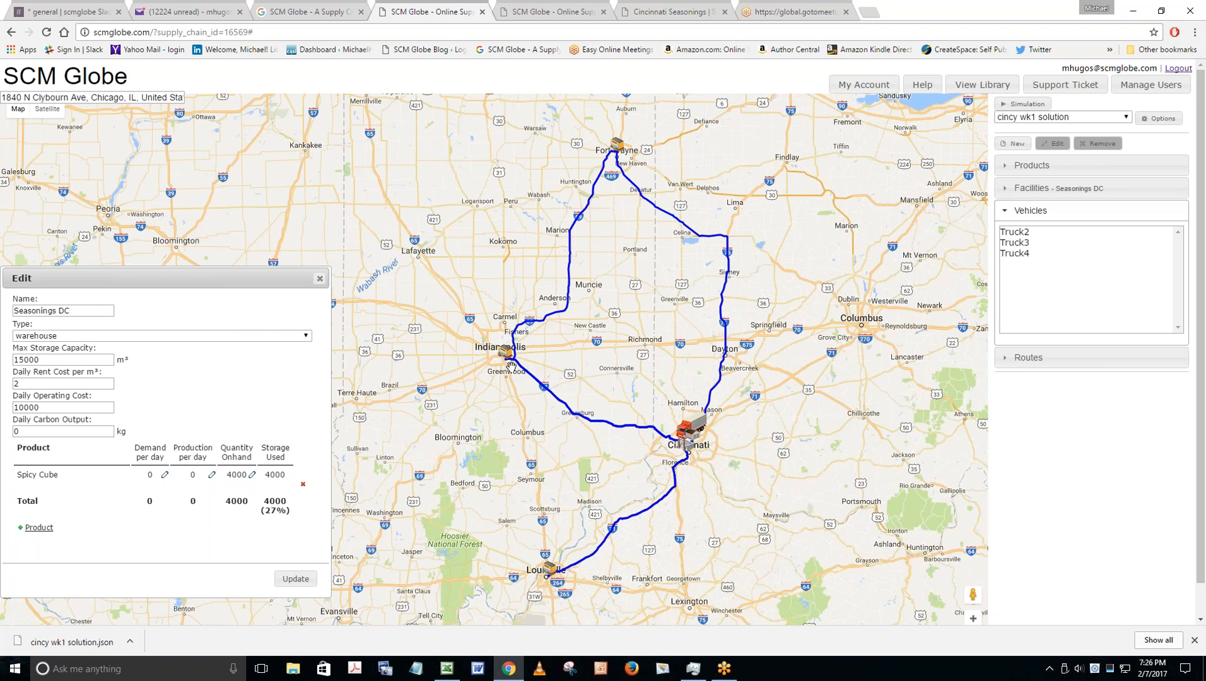
pyautogui.moveTo(406, 240); pyautogui.dragTo(471, 390)
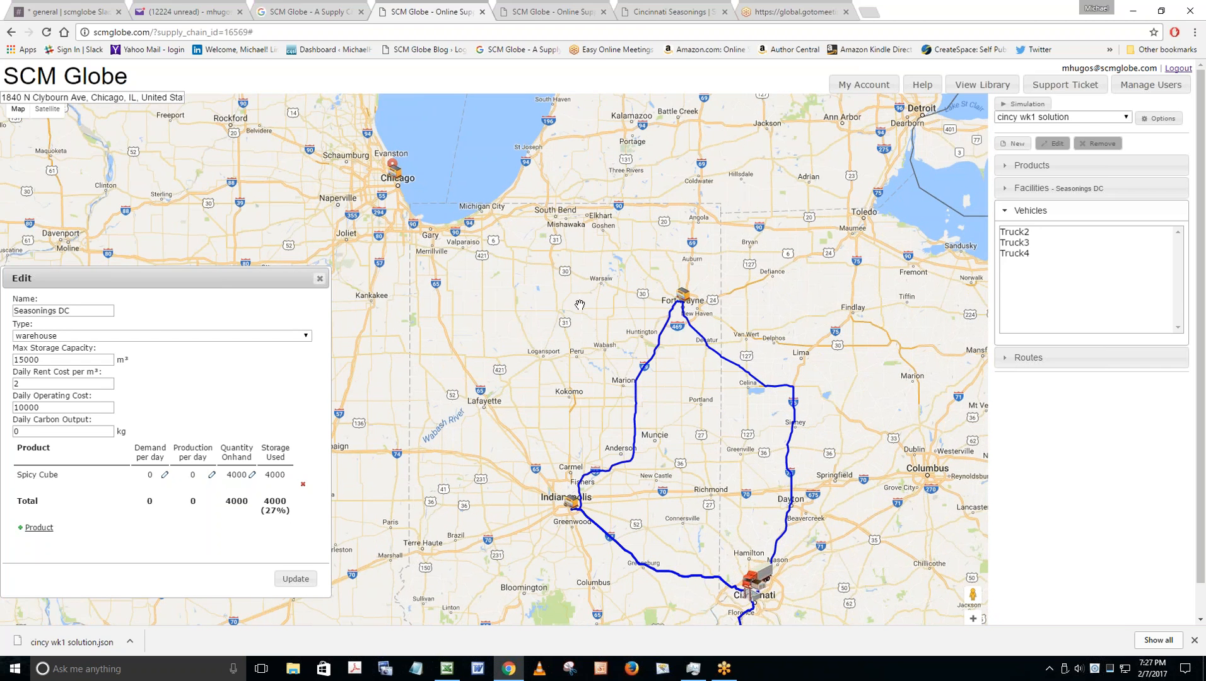
pyautogui.moveTo(547, 263); pyautogui.dragTo(493, 219)
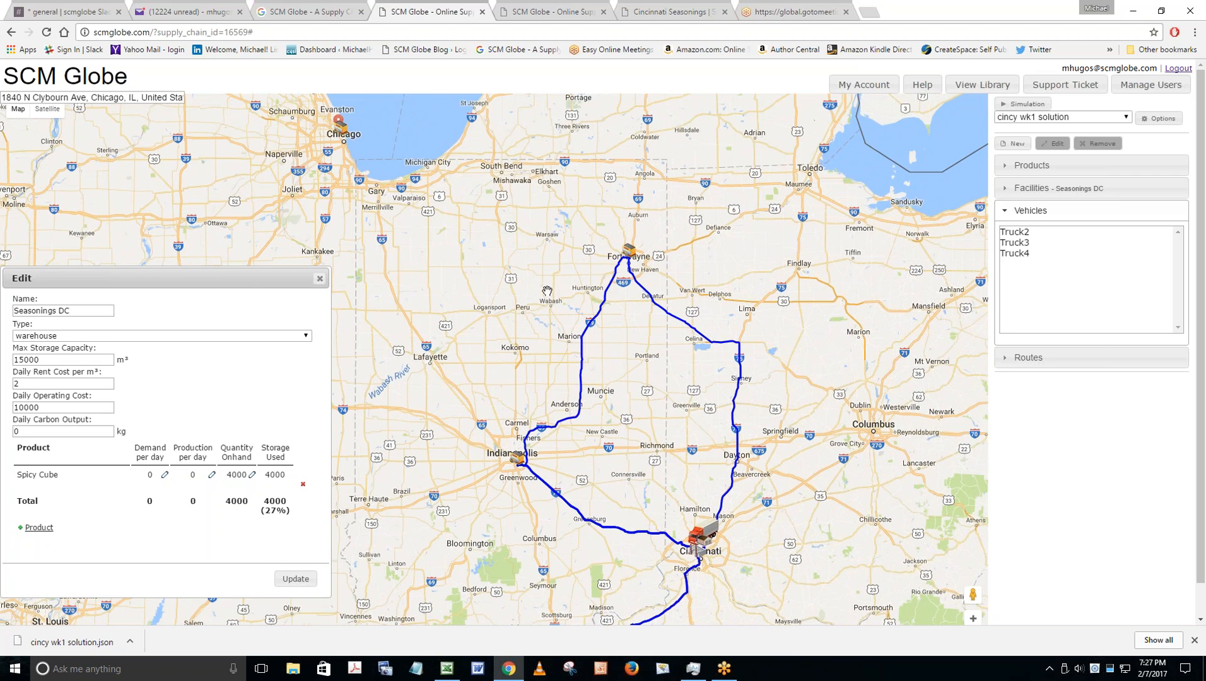
pyautogui.click(1014, 144)
pyautogui.moveTo(107, 215); pyautogui.dragTo(457, 133)
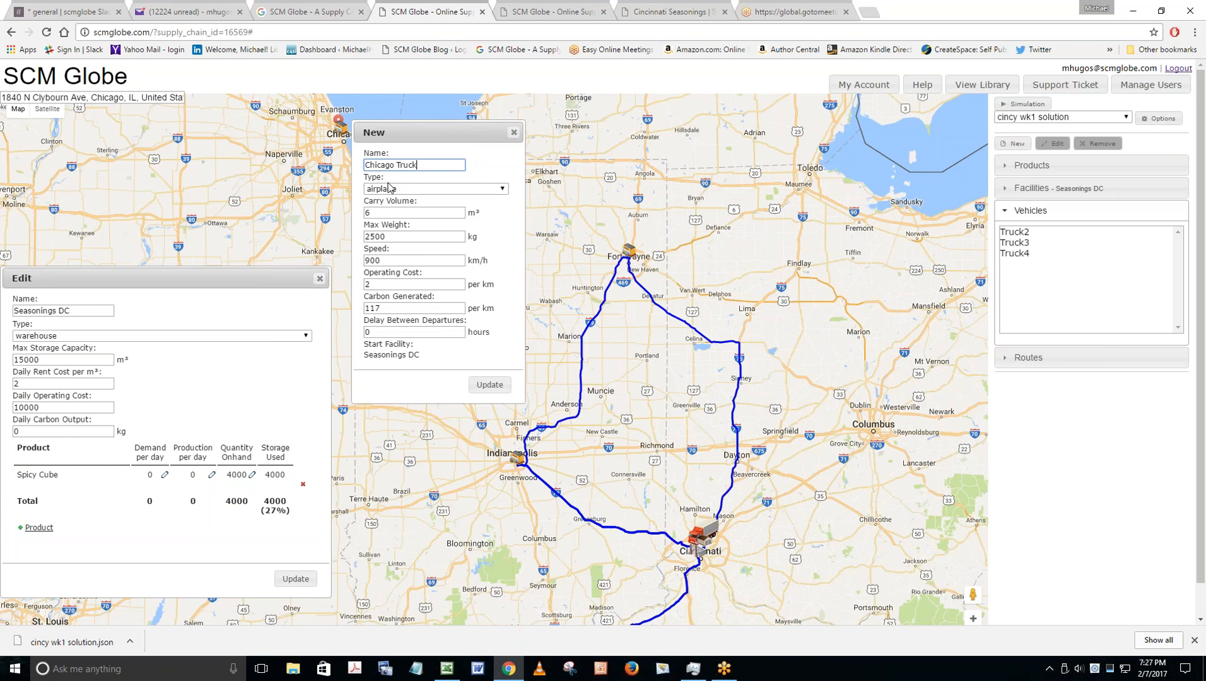
pyautogui.click(502, 189)
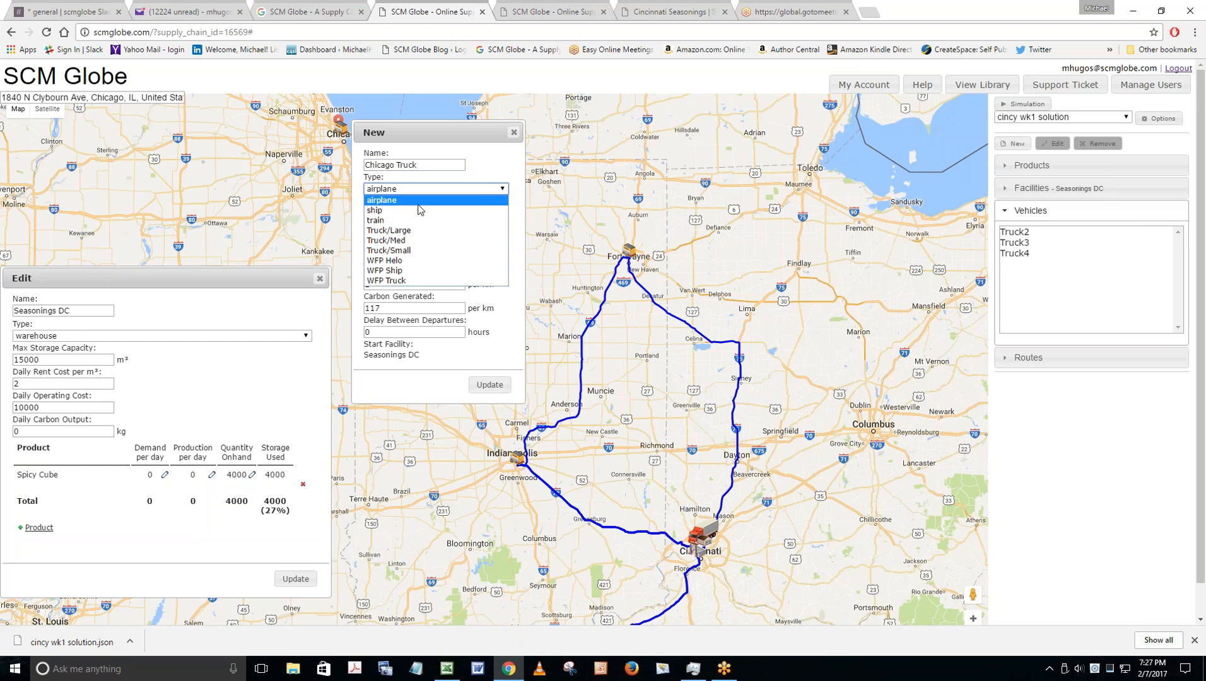
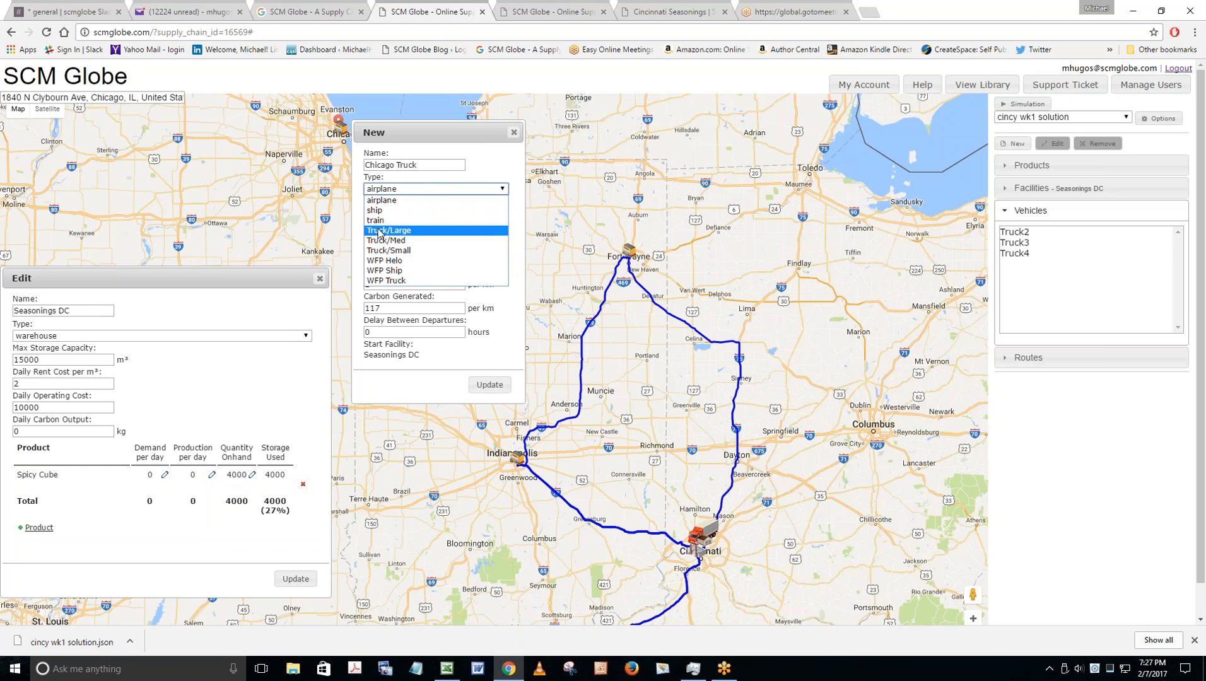
pyautogui.click(379, 231)
pyautogui.moveTo(462, 133); pyautogui.dragTo(520, 94)
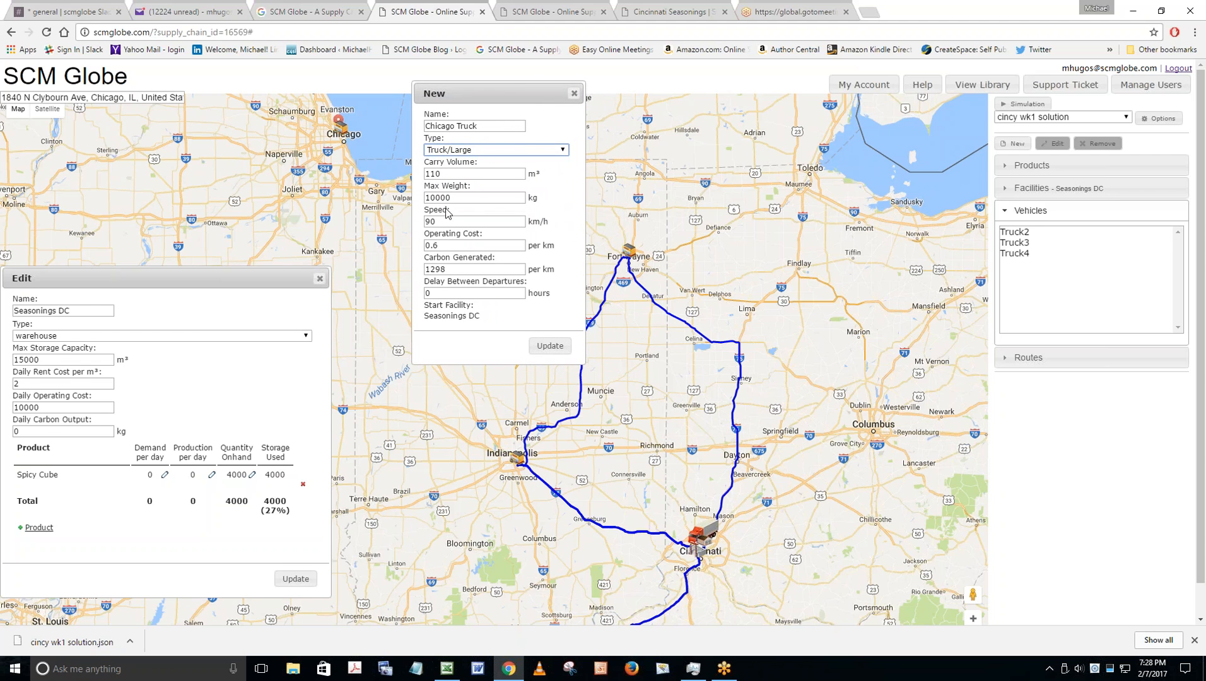
# Set the Chicago Truck's delay between departures to 24 hours and save the vehicle.
pyautogui.click(459, 175)
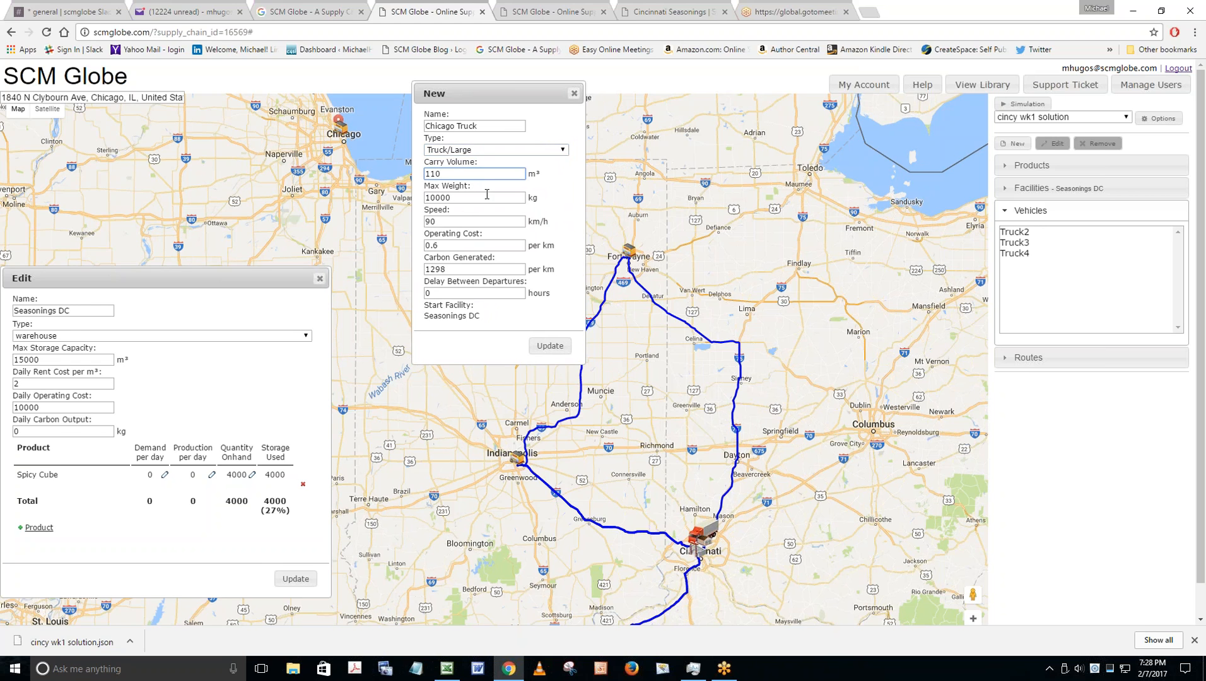
pyautogui.doubleClick(465, 281)
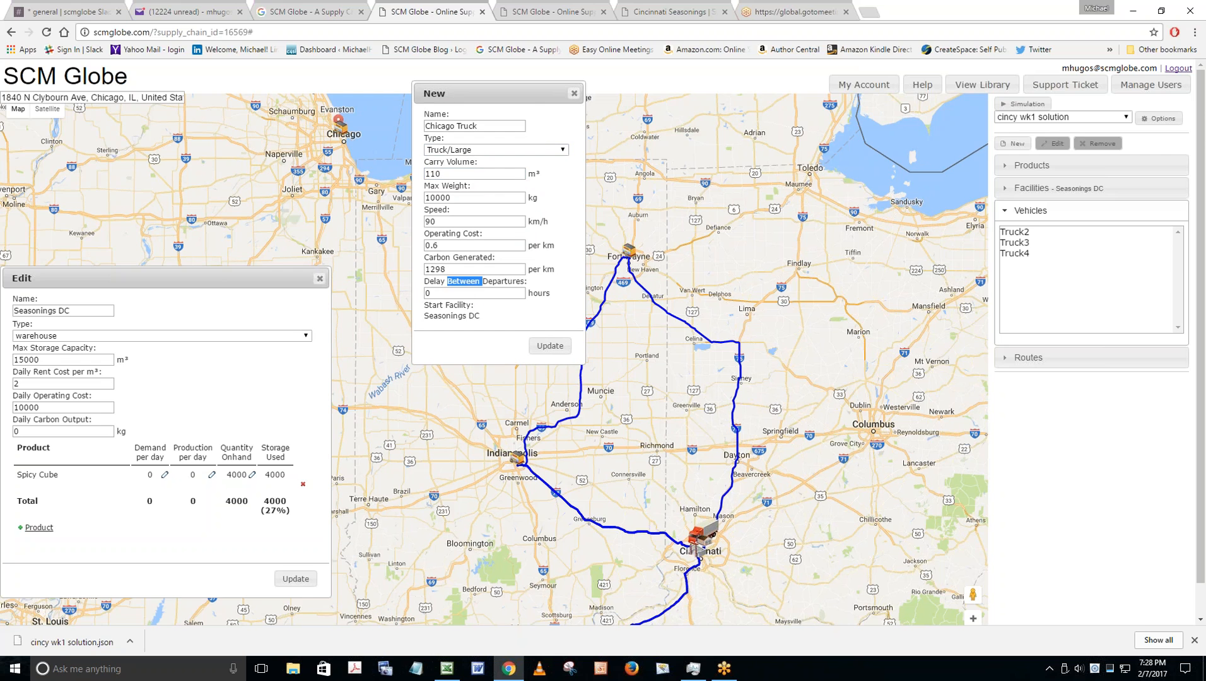
pyautogui.click(450, 292)
pyautogui.moveTo(435, 286); pyautogui.dragTo(413, 290)
pyautogui.click(427, 292)
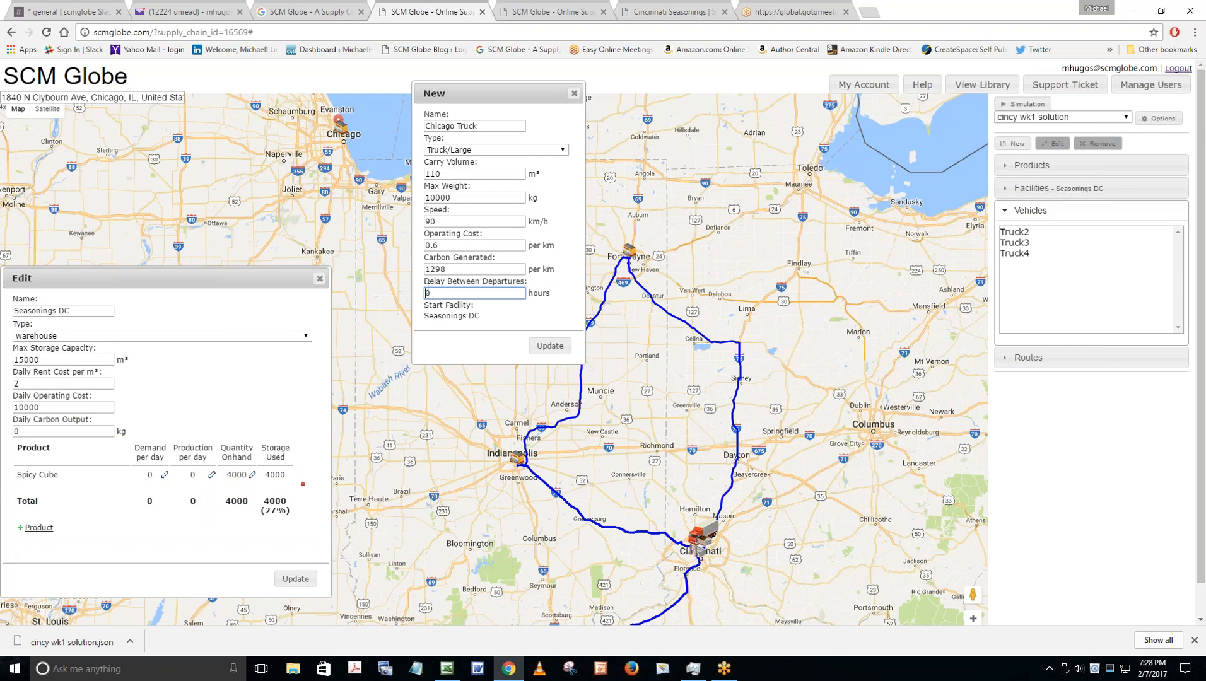
pyautogui.doubleClick(423, 292)
pyautogui.write('24')
pyautogui.click(549, 346)
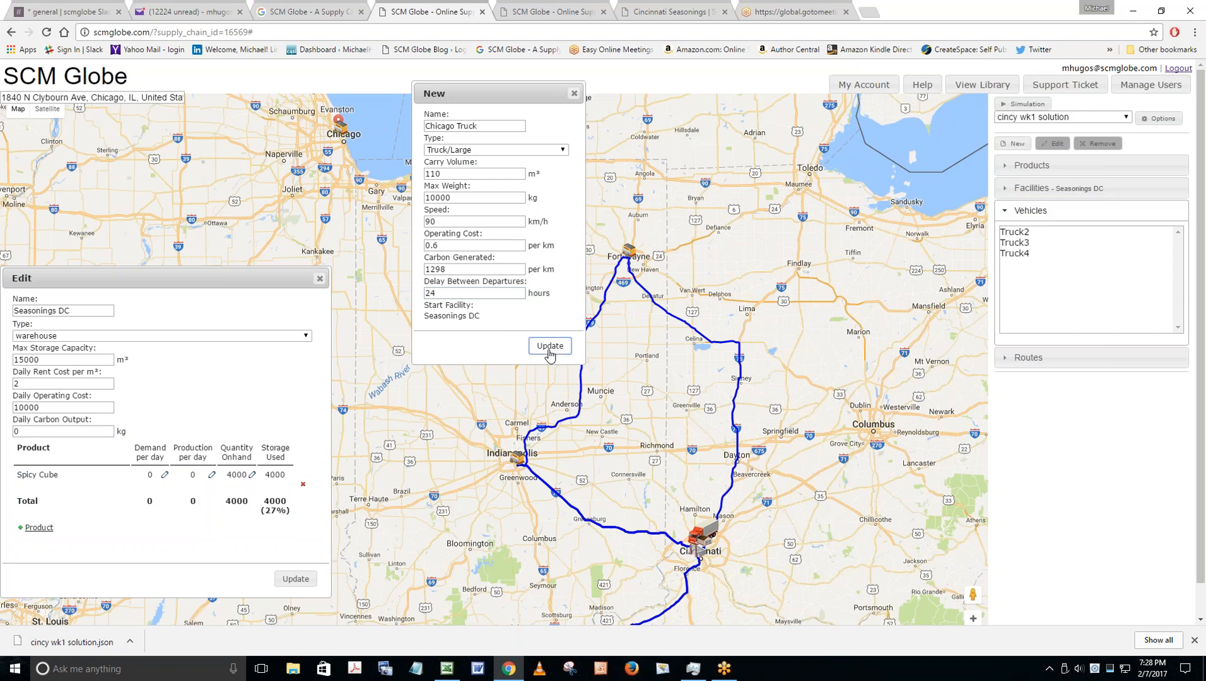
# Create a route for the Chicago Truck named "Cincy - Chicago" and add the Chicago Store as its stop.
pyautogui.click(1048, 359)
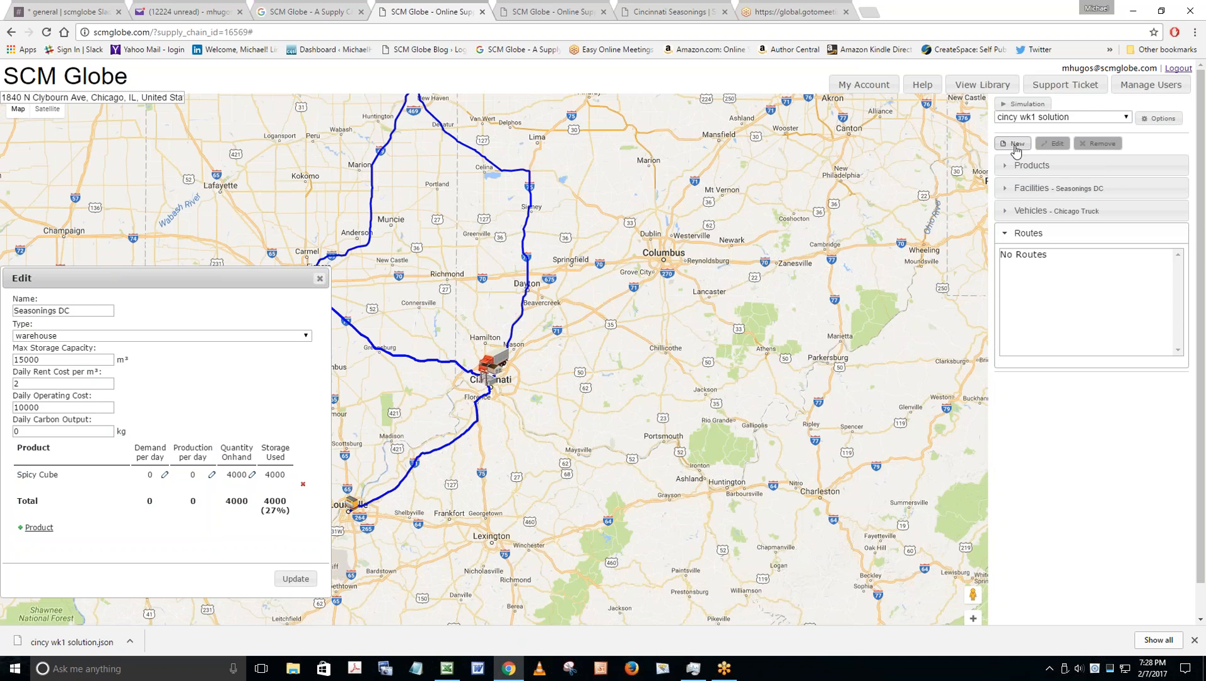
pyautogui.click(1015, 145)
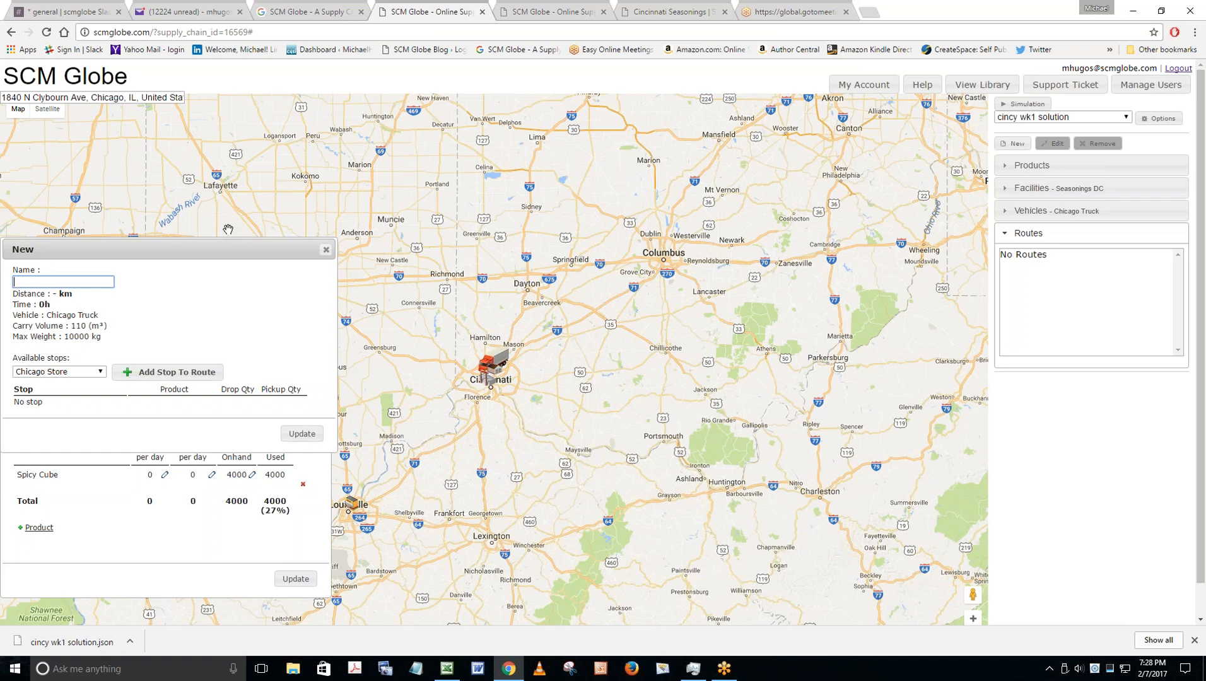
pyautogui.write('Cincy - Chicago')
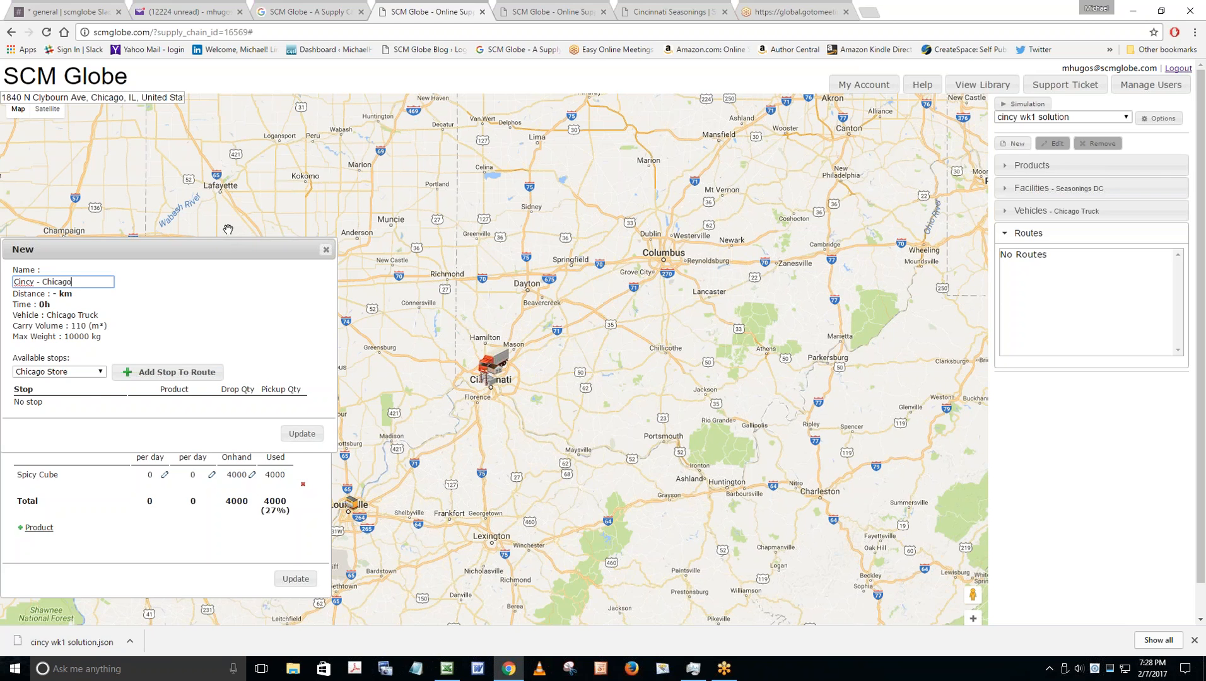
pyautogui.click(99, 373)
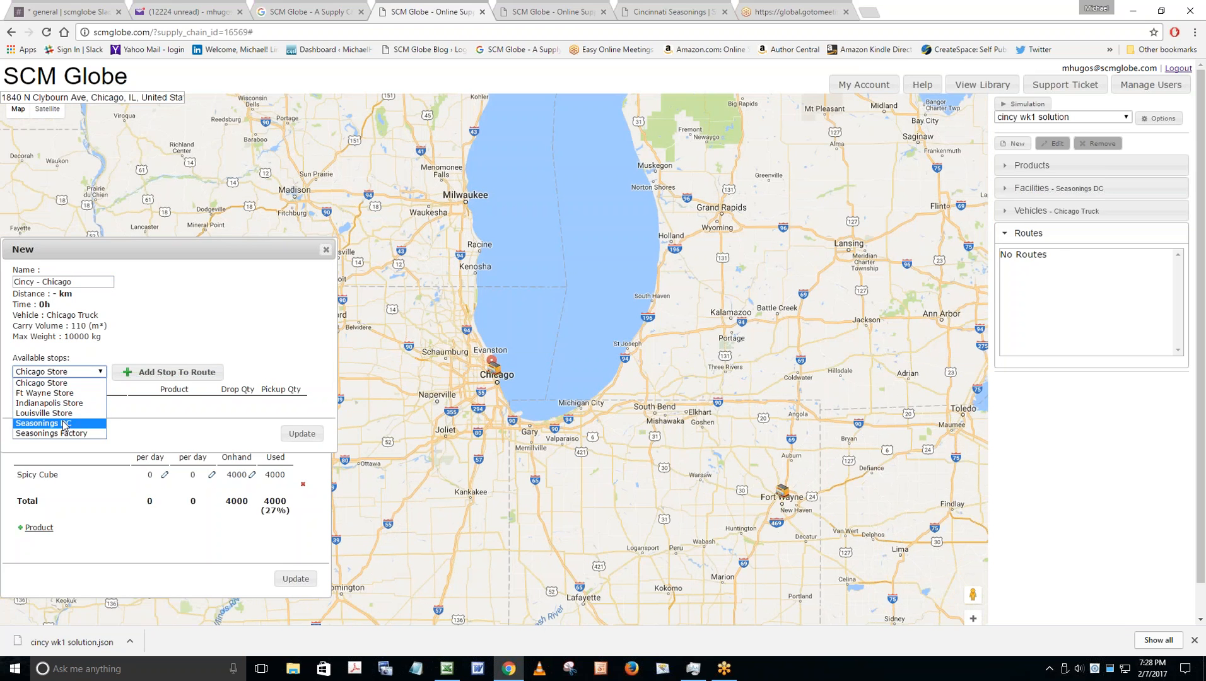
pyautogui.click(63, 384)
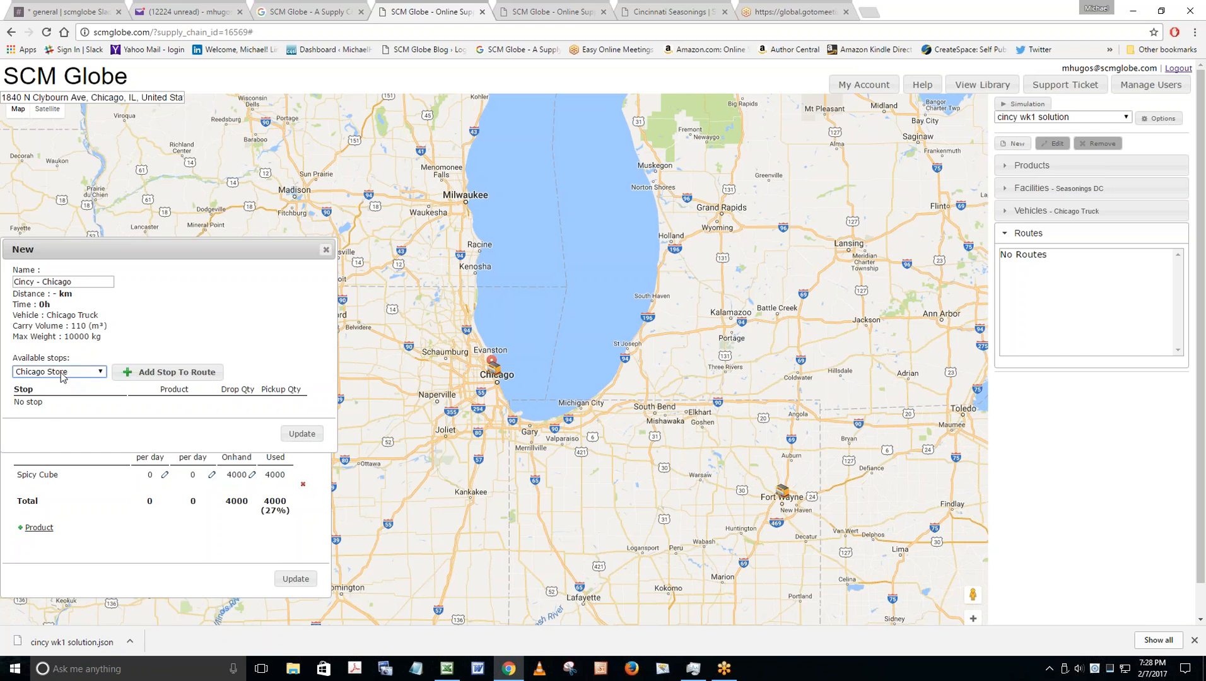
pyautogui.click(166, 378)
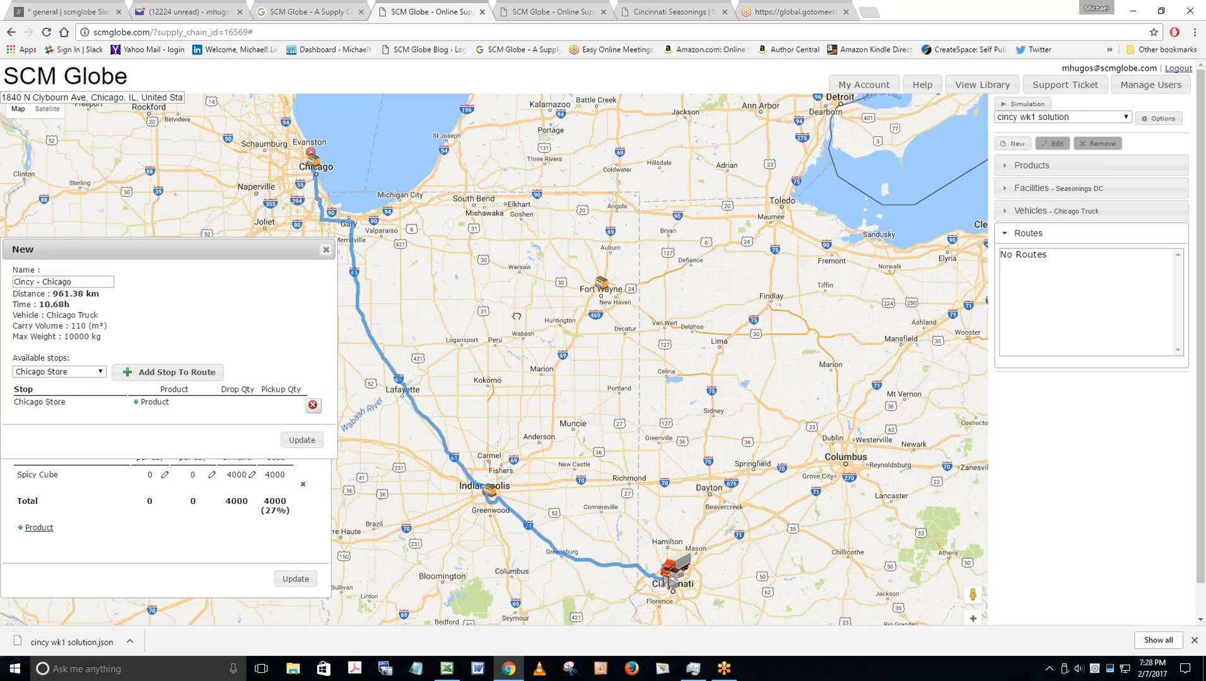
# Save the route with a Spicy Cube delivery quantity of 100 at the Chicago Store stop, and reload the model page.
pyautogui.moveTo(515, 316); pyautogui.dragTo(541, 307)
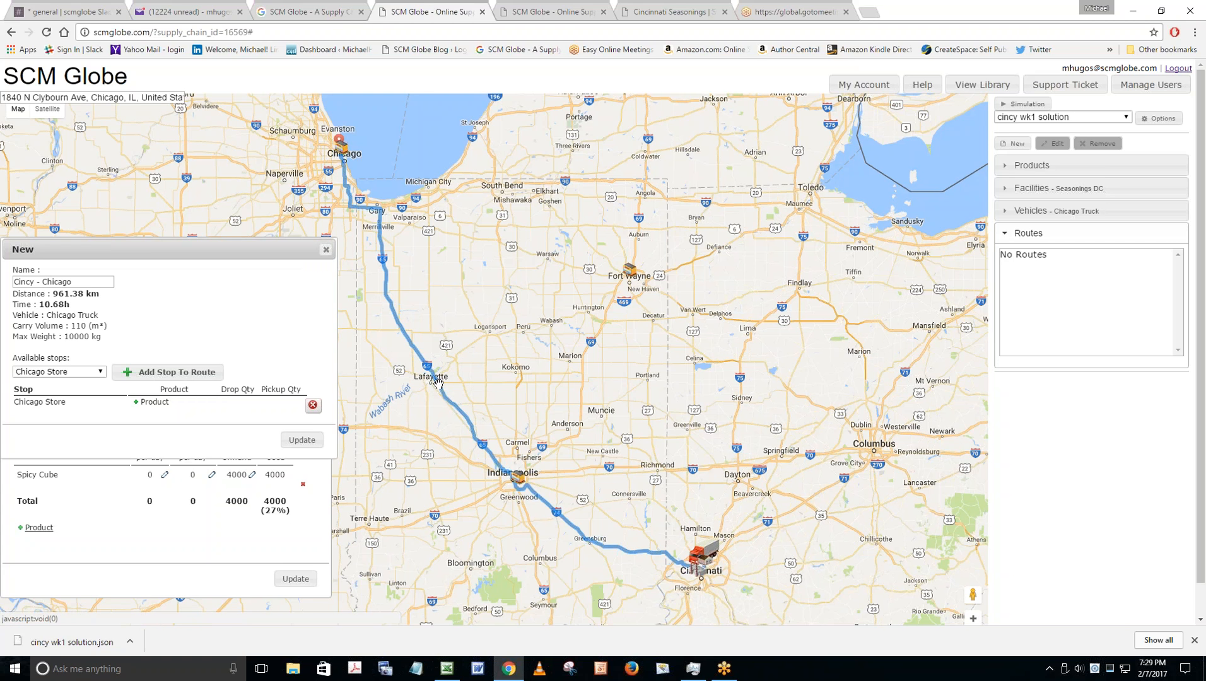
pyautogui.scroll(1, 435, 372)
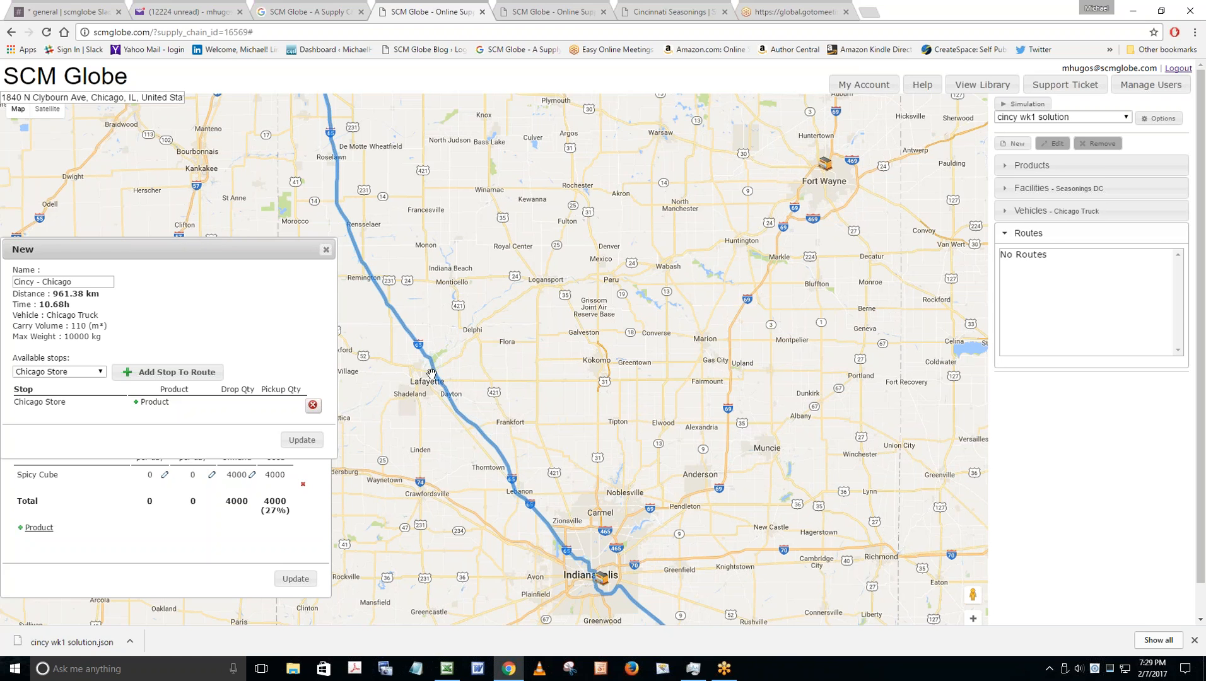
pyautogui.scroll(-1, 528, 353)
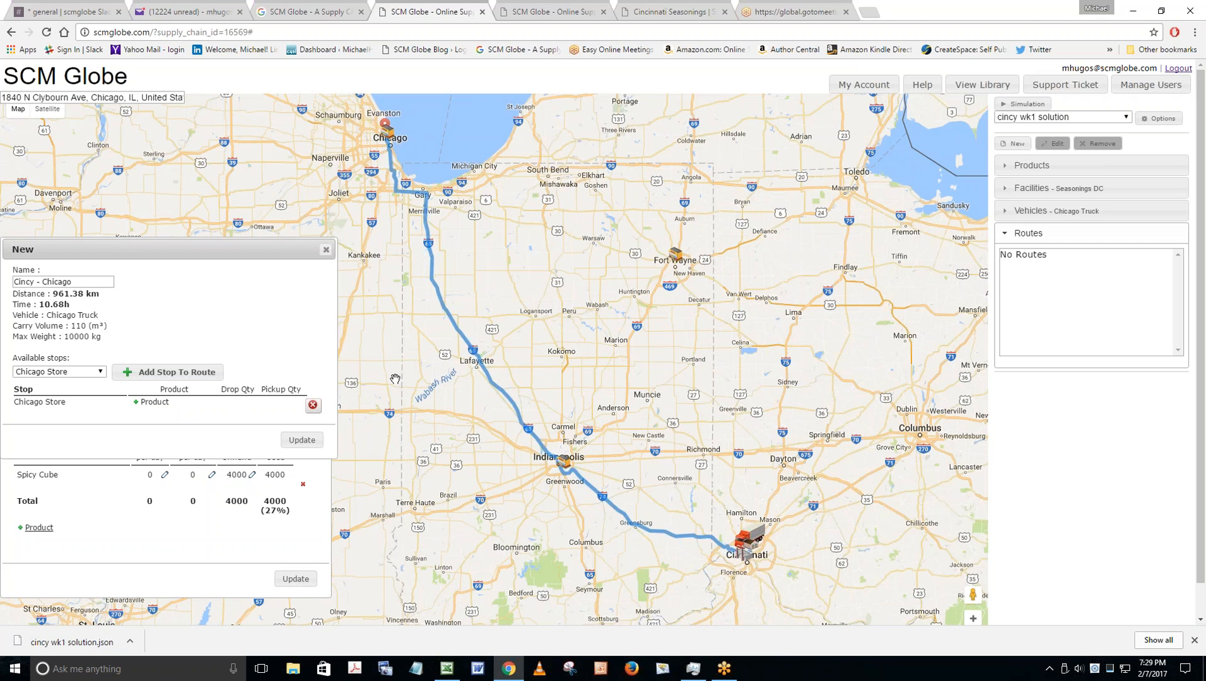
pyautogui.click(152, 410)
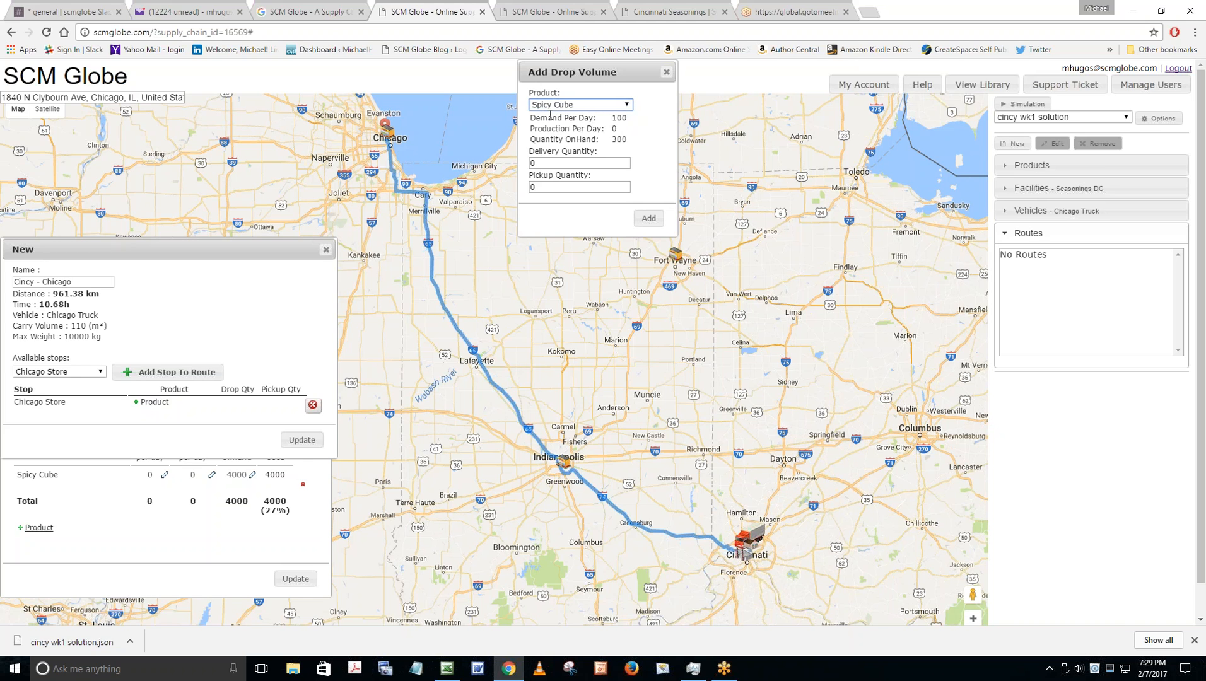
pyautogui.doubleClick(555, 162)
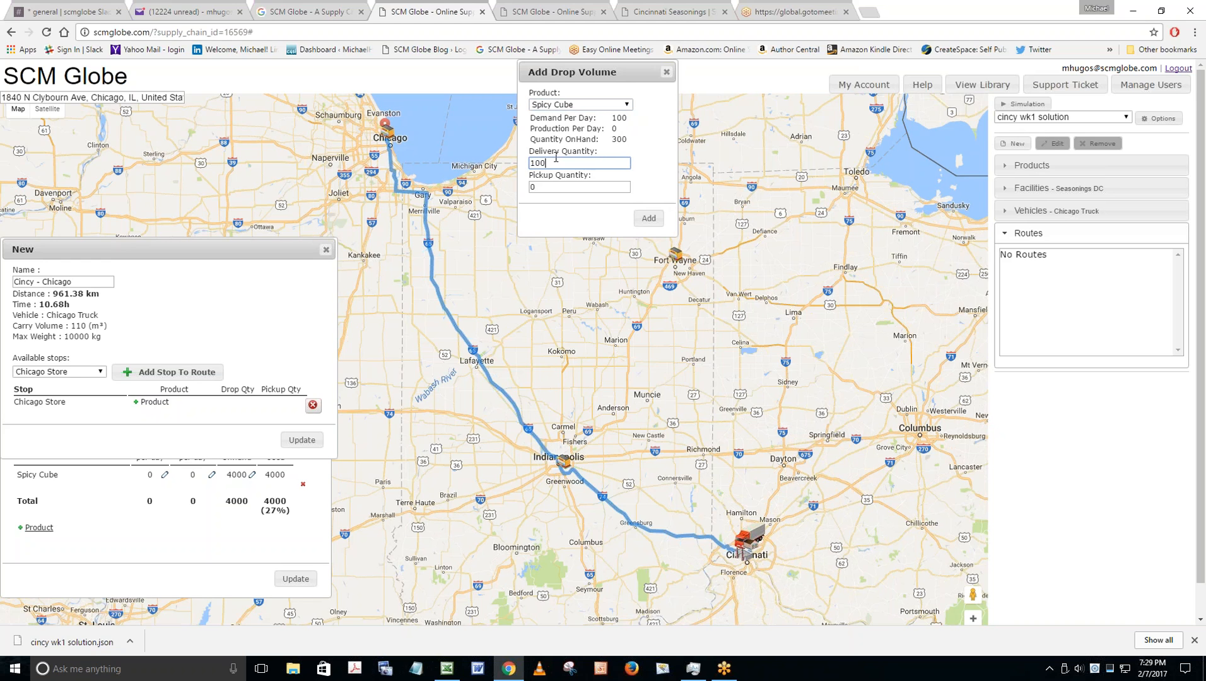
pyautogui.click(558, 188)
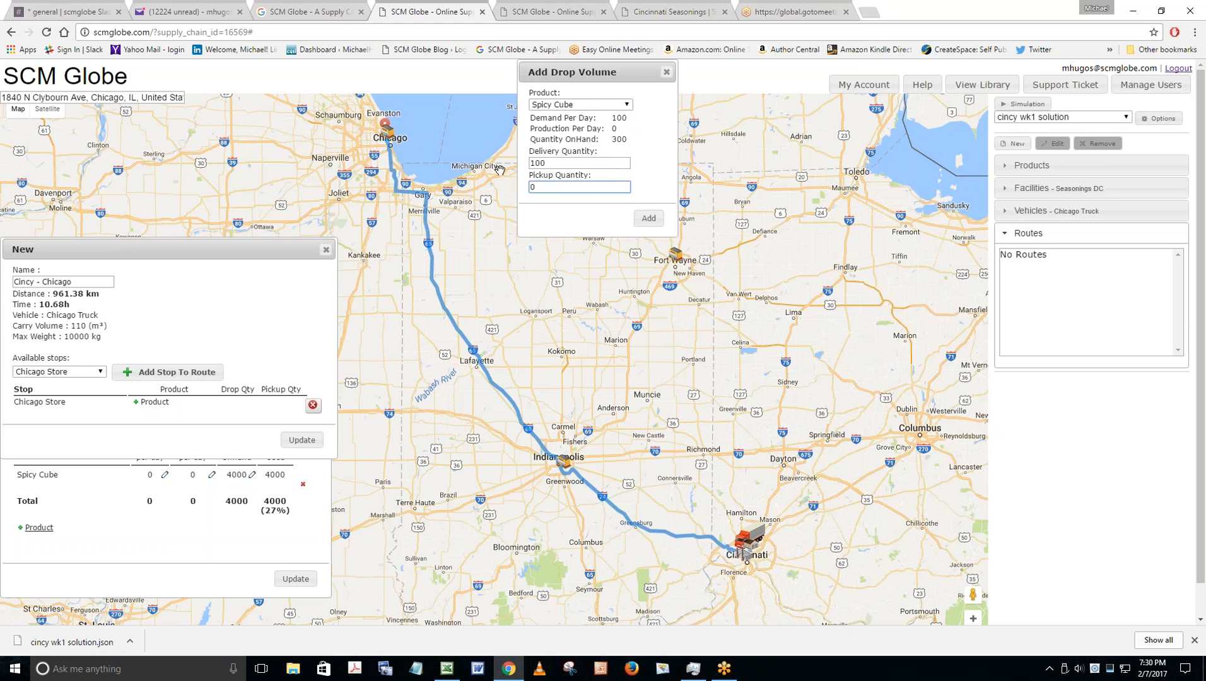
pyautogui.click(643, 220)
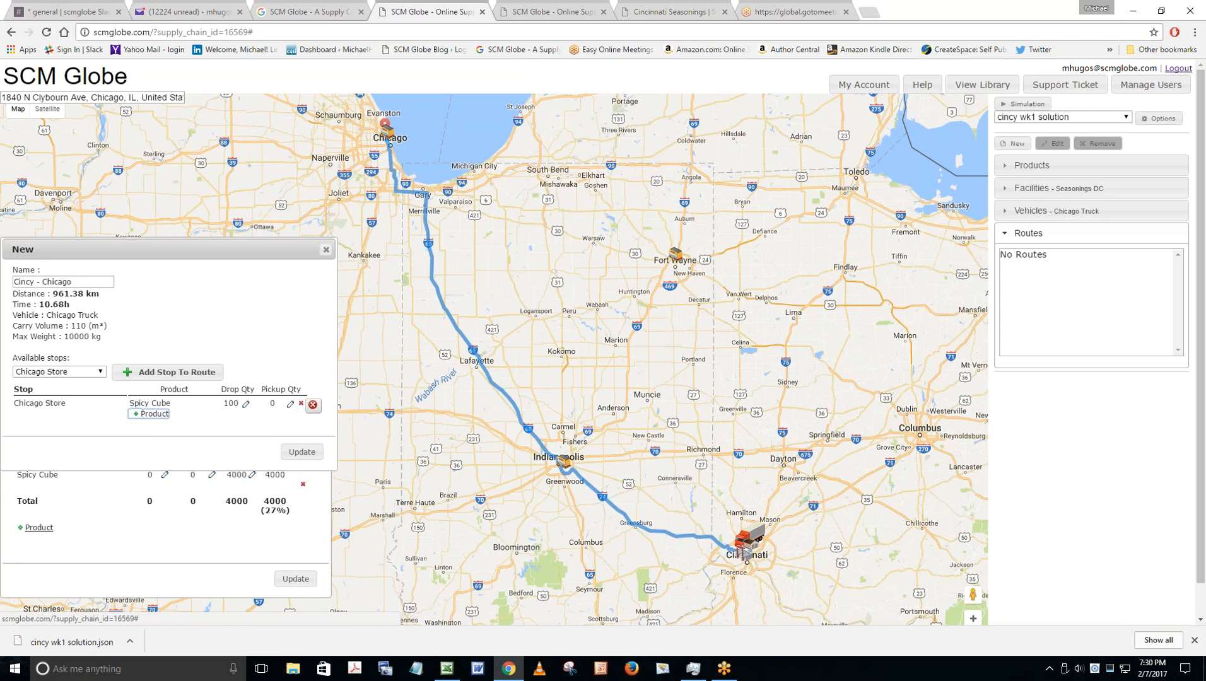
pyautogui.click(302, 452)
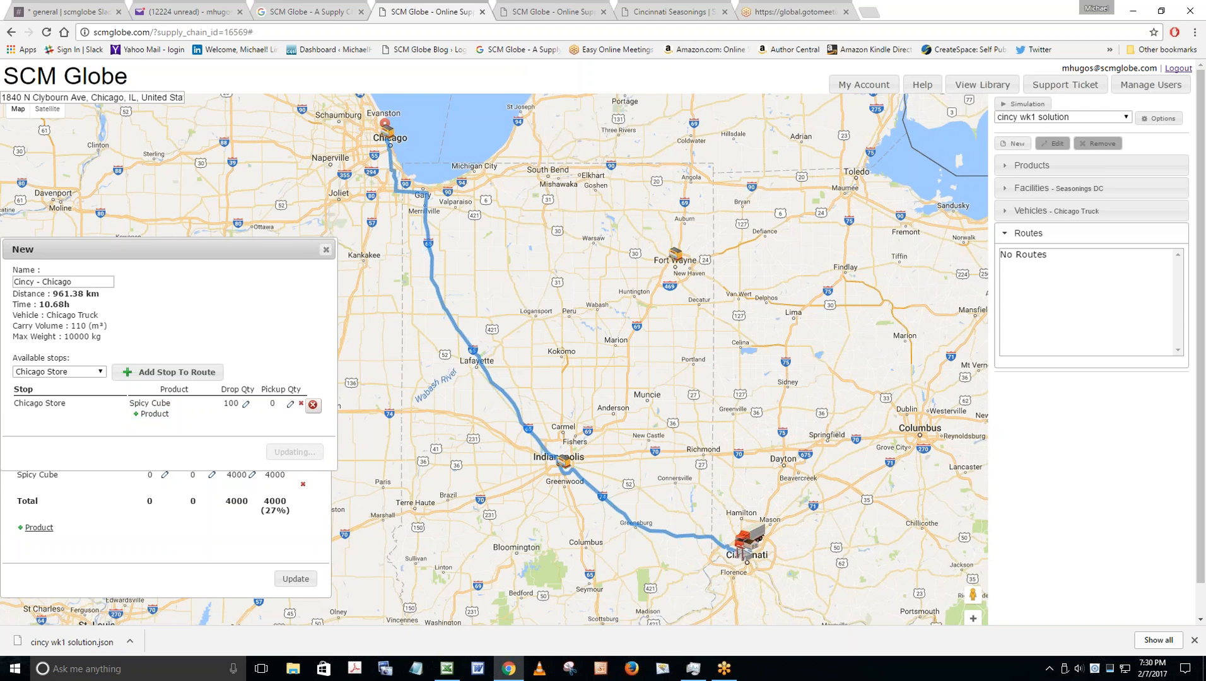
pyautogui.click(48, 32)
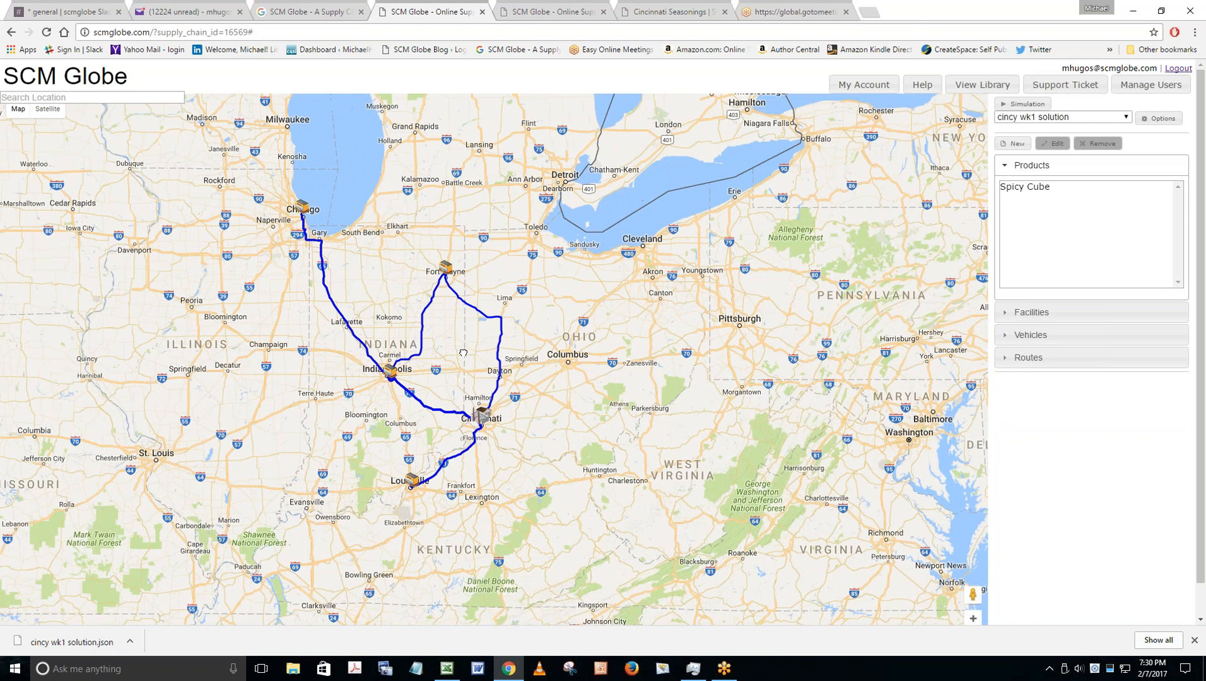
# Try to bring the updated supply chain into the already open Cincy Seasonings simulation by reloading it.
pyautogui.click(553, 12)
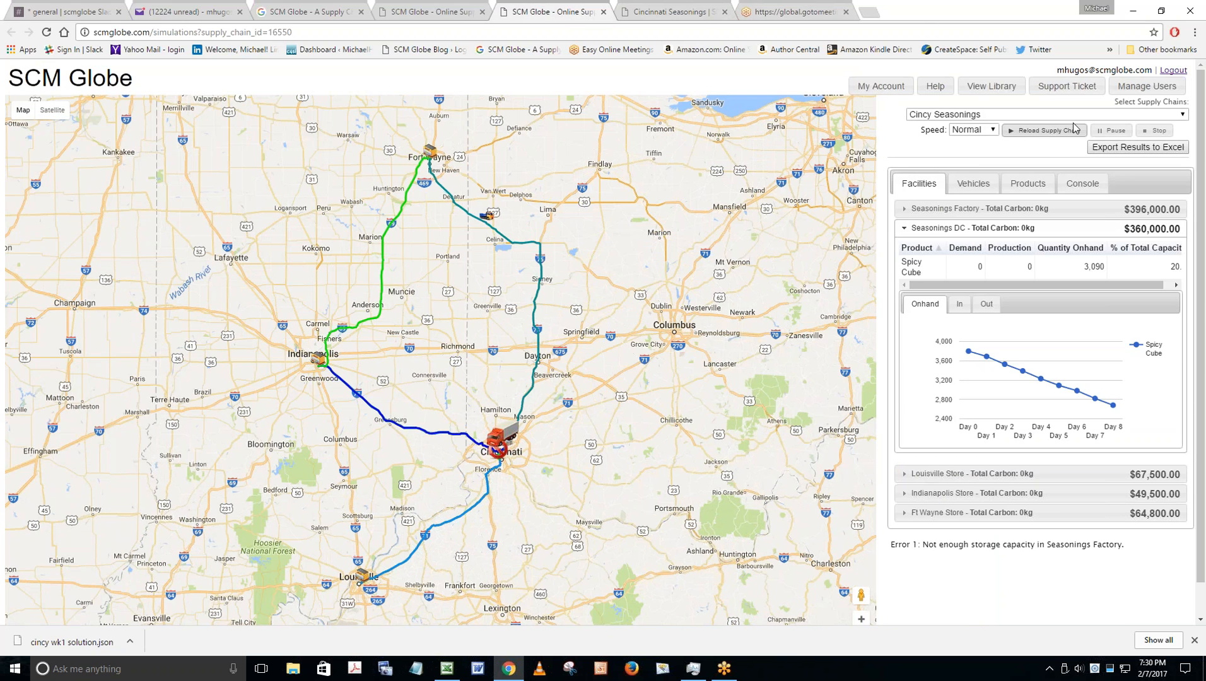
pyautogui.click(1044, 130)
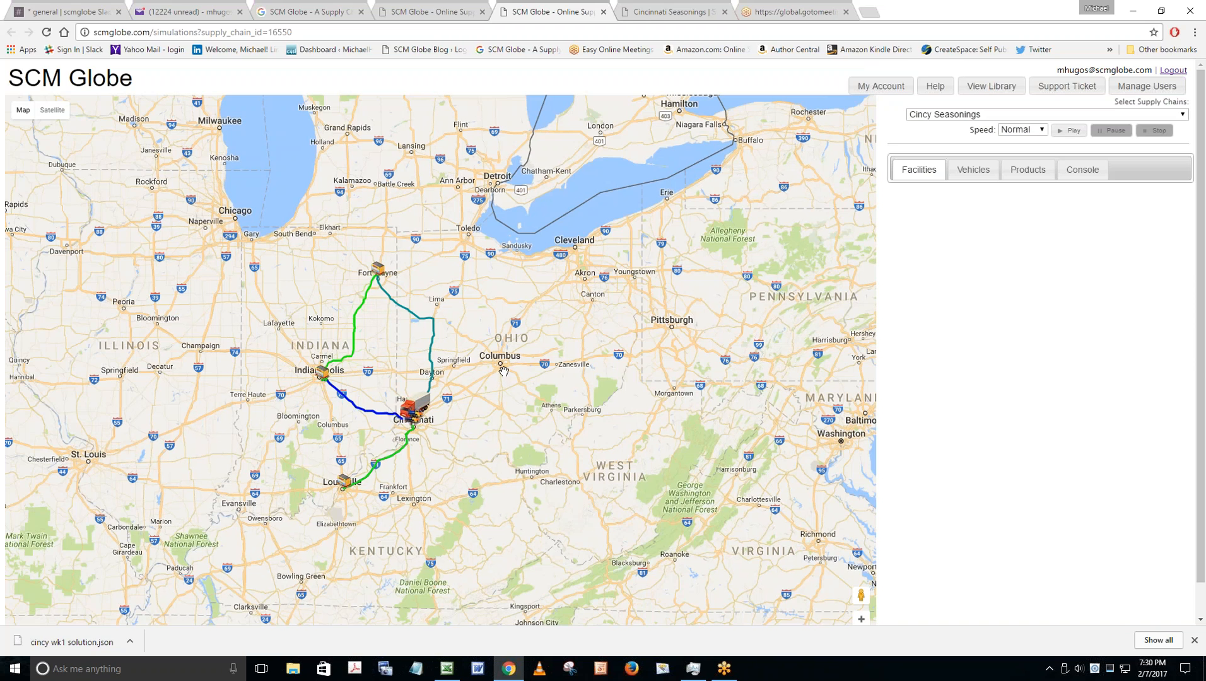
pyautogui.moveTo(585, 385); pyautogui.dragTo(681, 416)
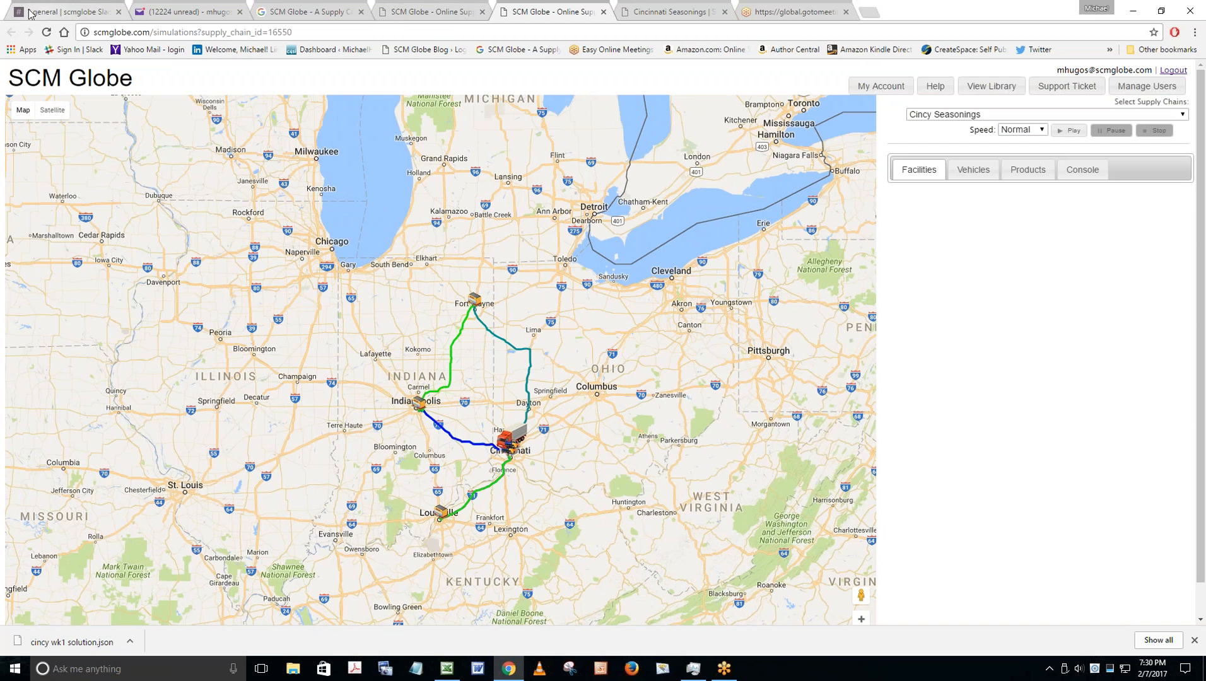
pyautogui.click(47, 35)
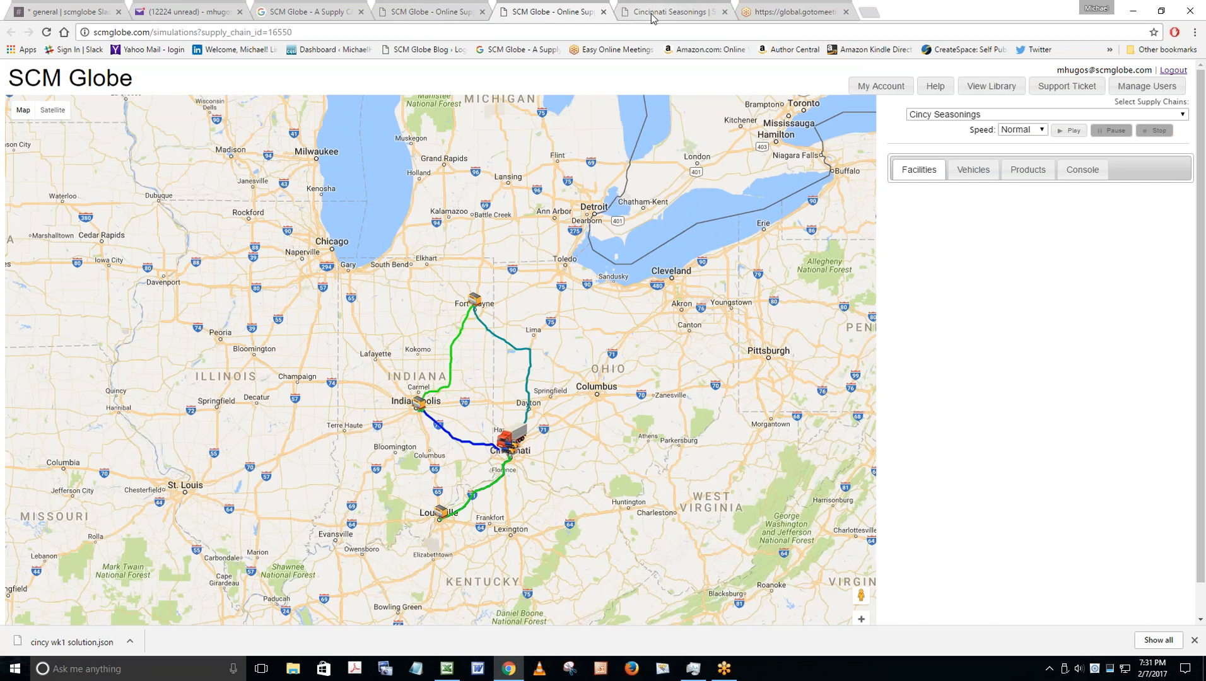
# Open a simulation of the cincy wk1 solution model and close the older Cincy Seasonings simulation page.
pyautogui.click(421, 14)
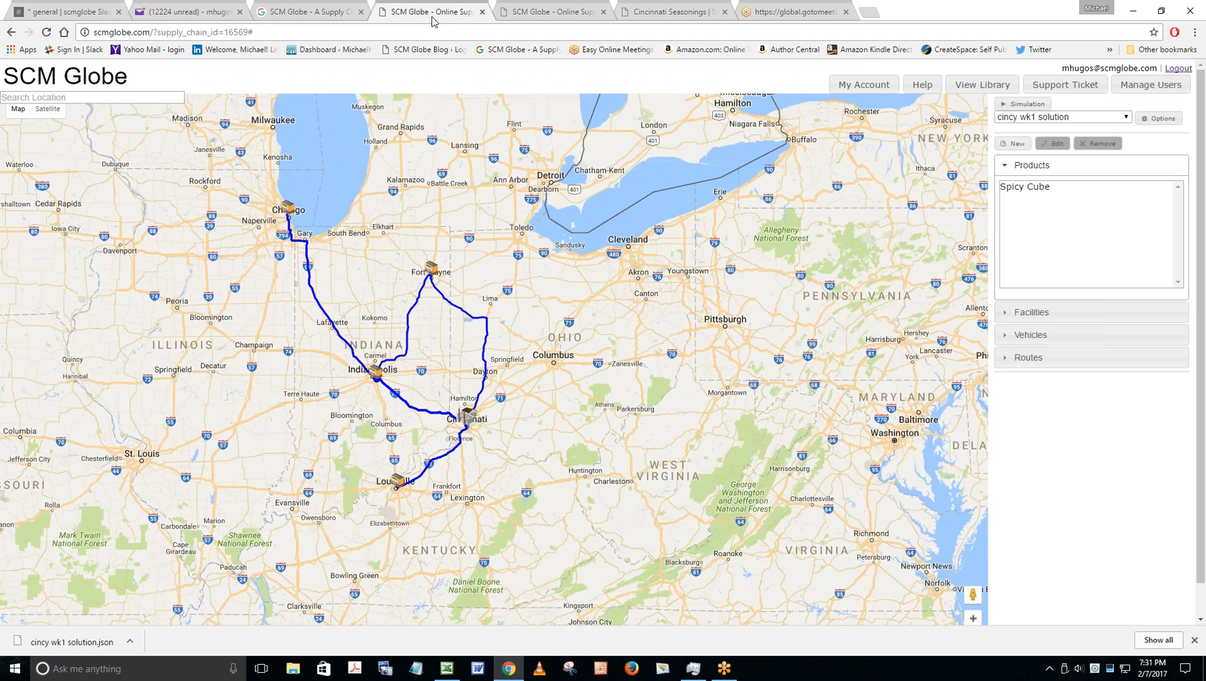
pyautogui.click(888, 122)
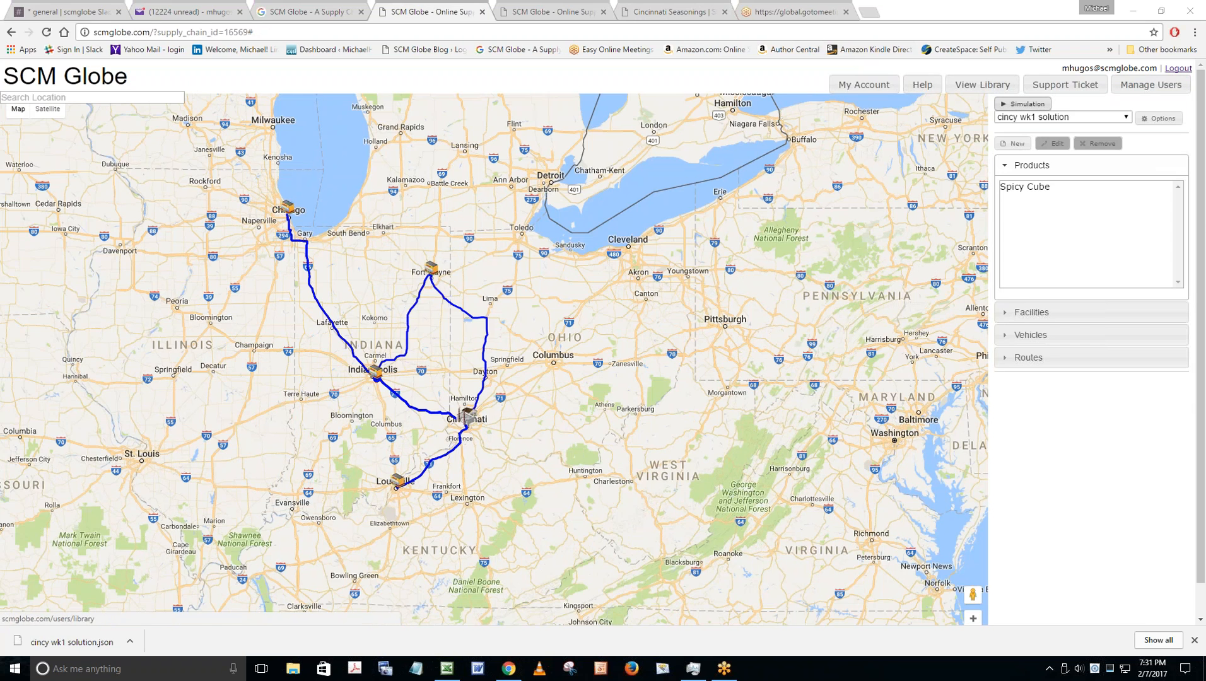
pyautogui.click(1023, 104)
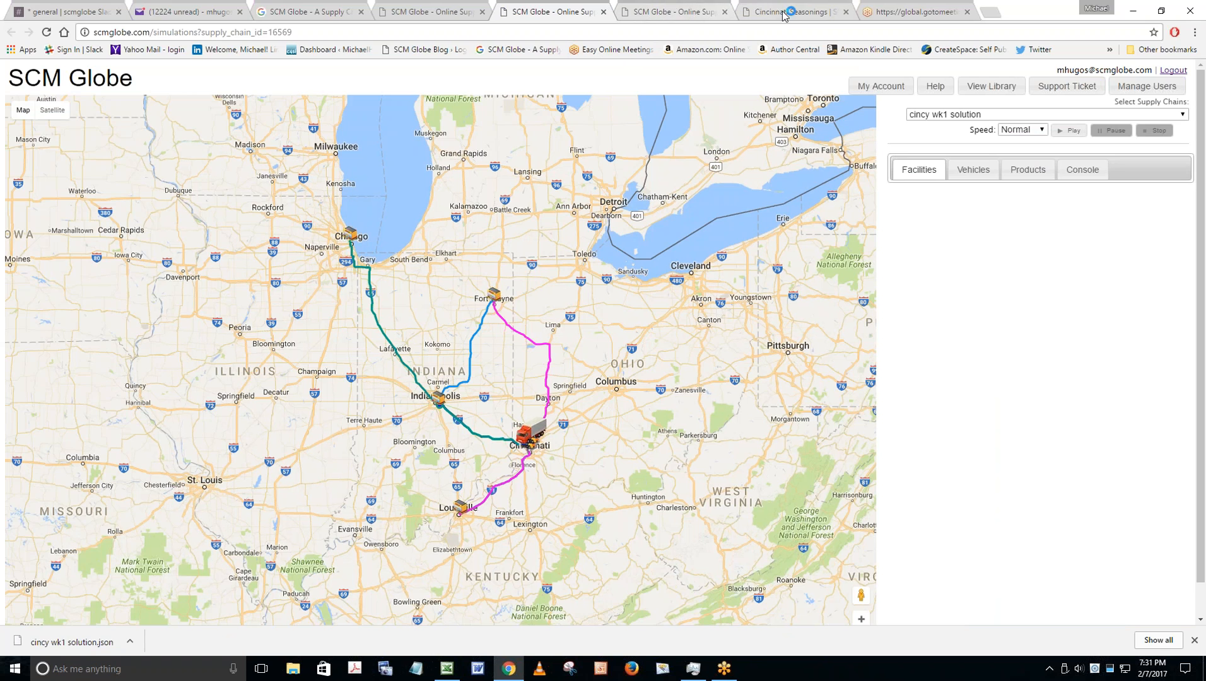
pyautogui.click(725, 13)
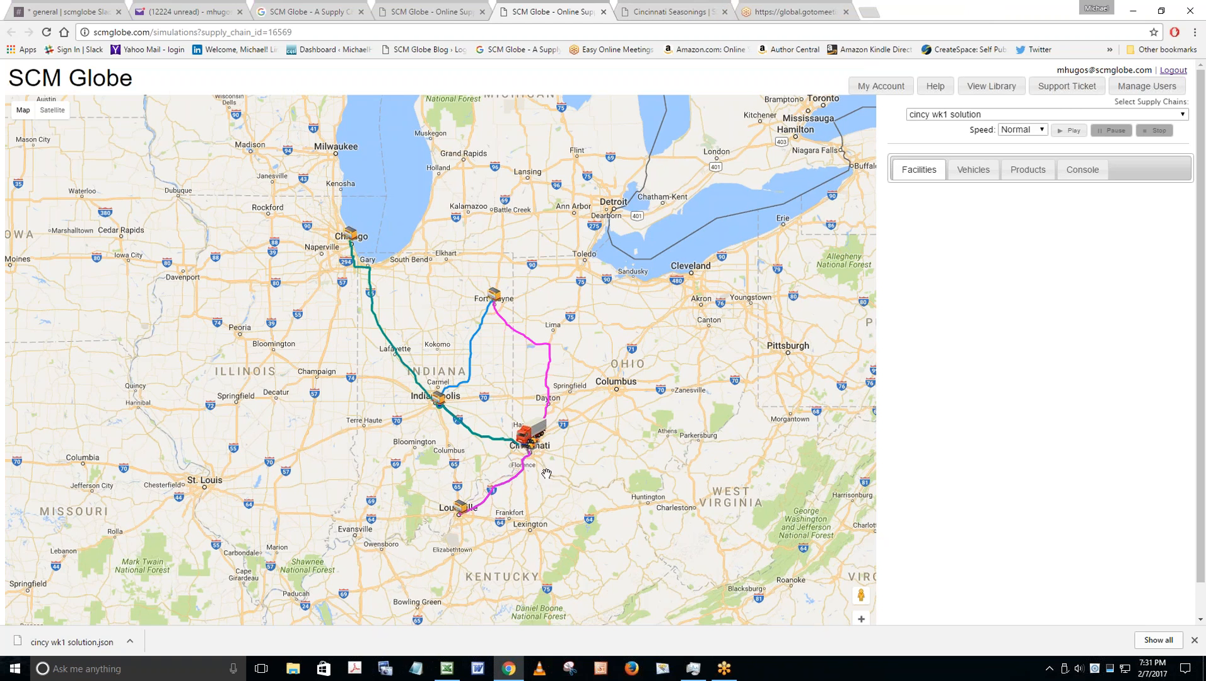
# Run the cincy wk1 solution simulation at Fastest speed, display the Seasonings DC on-hand data, and dismiss the resulting alert.
pyautogui.click(1043, 132)
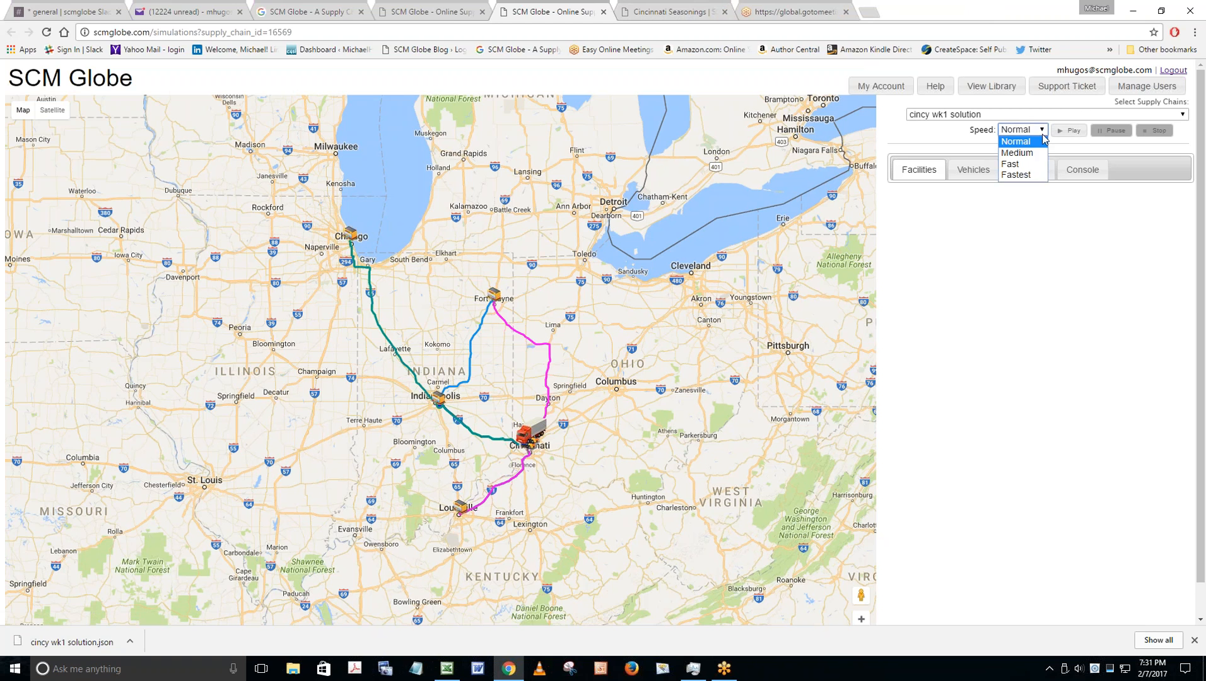
pyautogui.click(1014, 175)
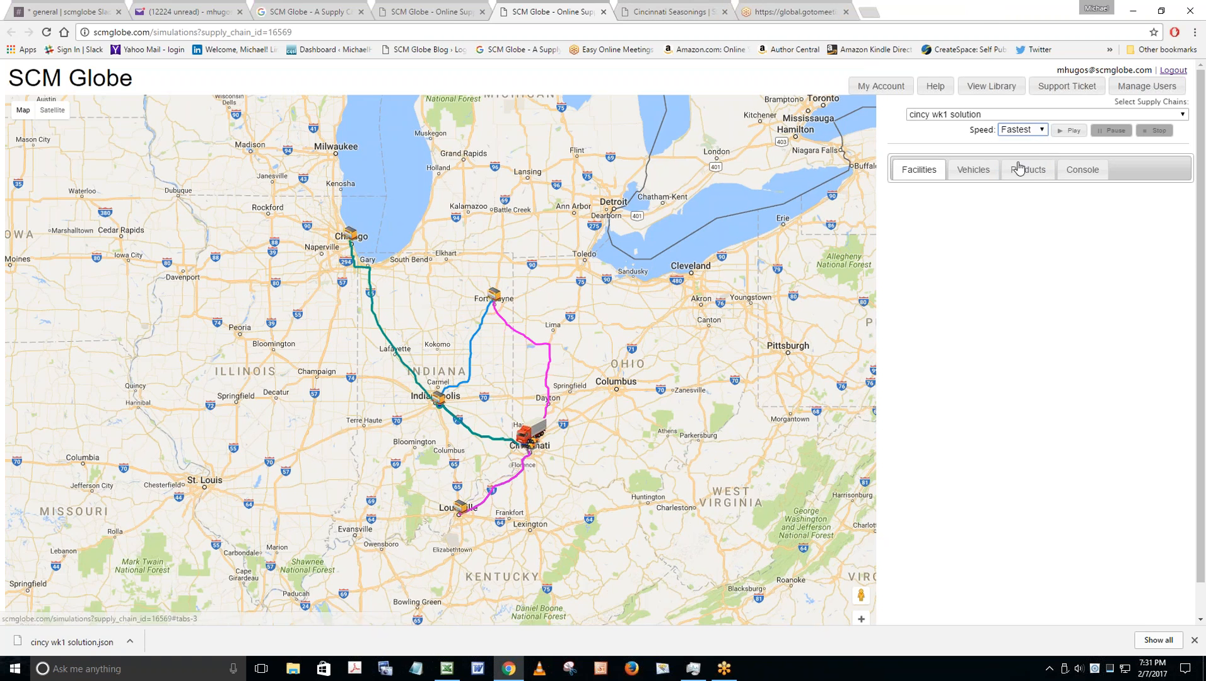
pyautogui.click(1070, 132)
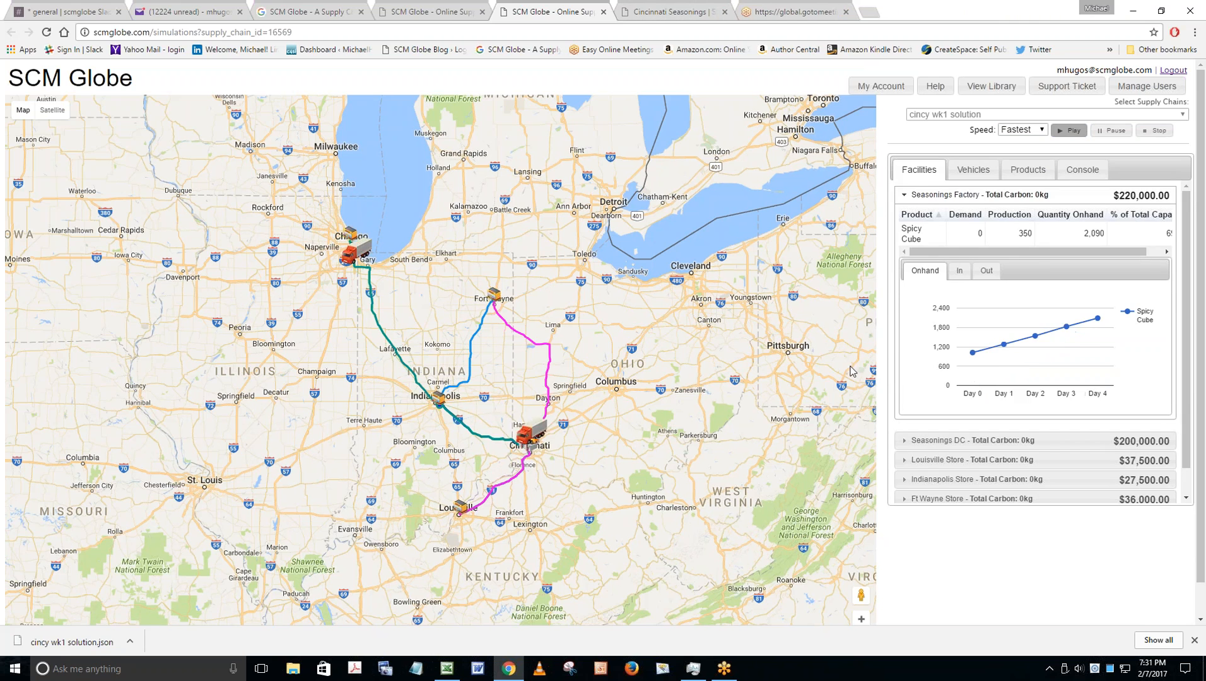
pyautogui.click(963, 440)
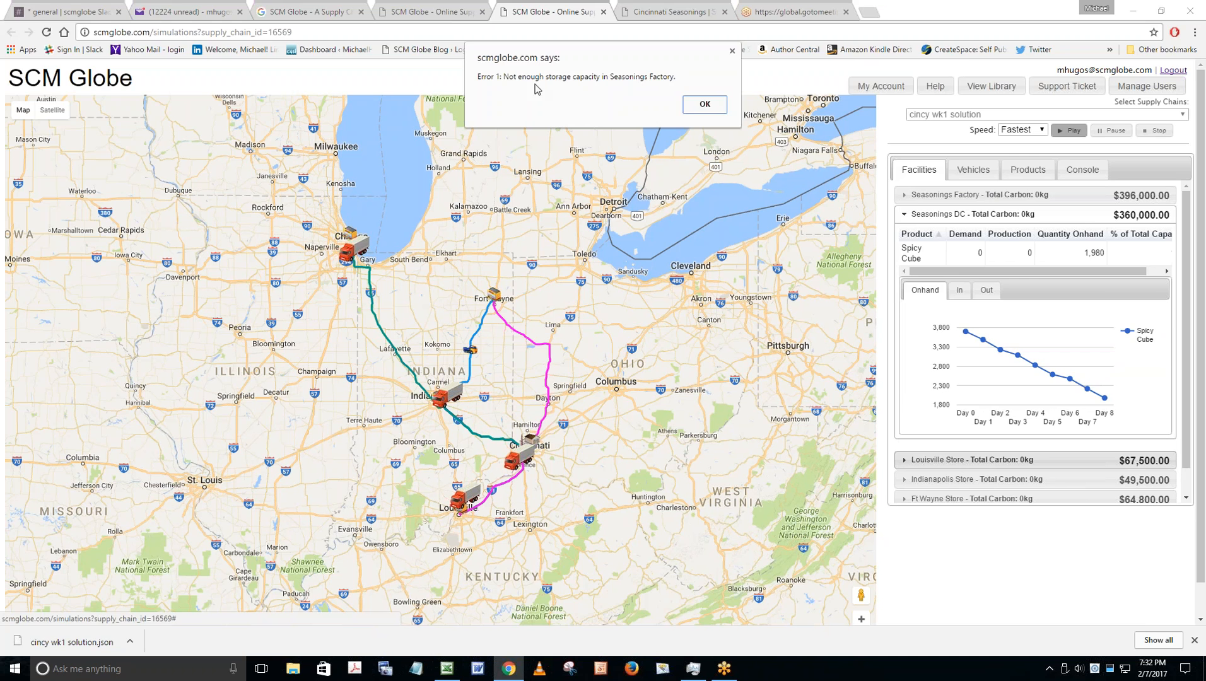
pyautogui.click(704, 105)
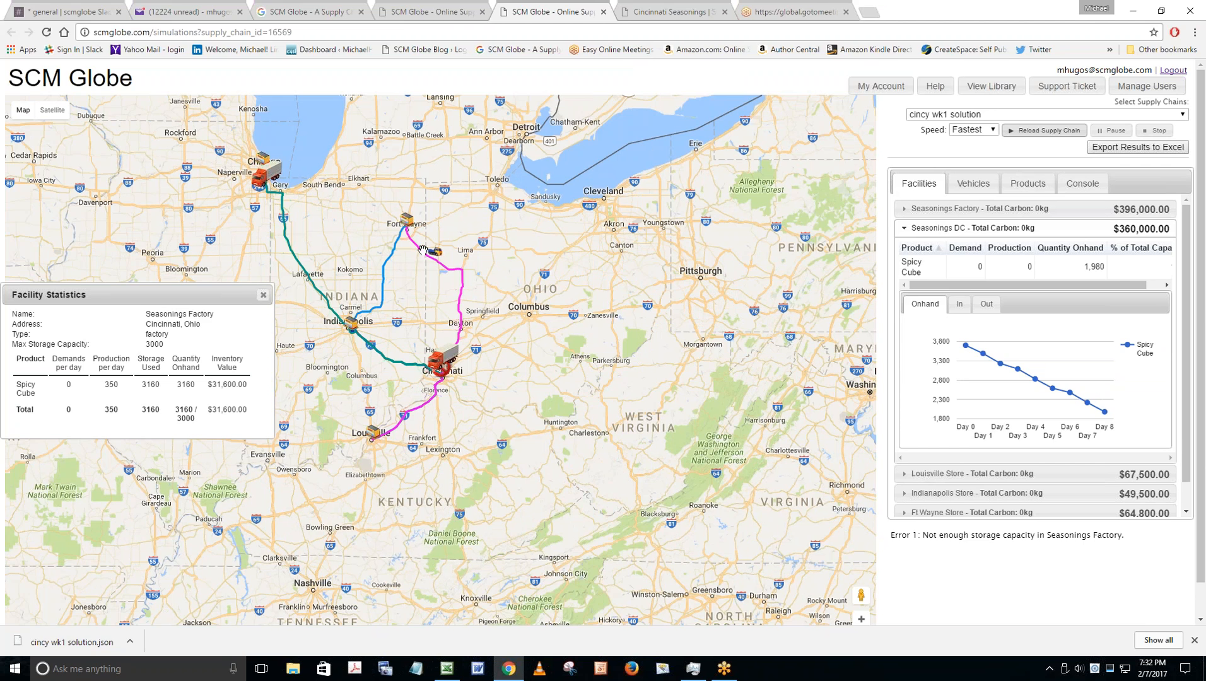
pyautogui.moveTo(597, 251); pyautogui.dragTo(642, 296)
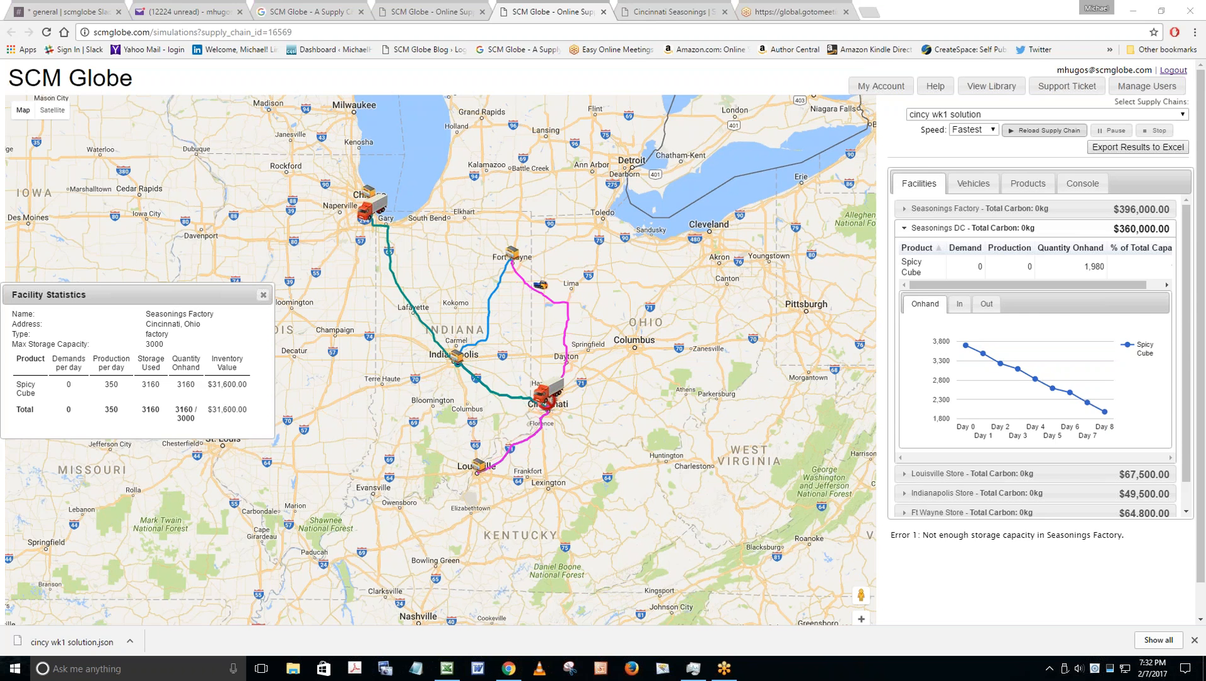
# Switch to the Cincinnati Seasonings case study page and open the "How to Work with Case Studies" guide from its site.
pyautogui.click(658, 14)
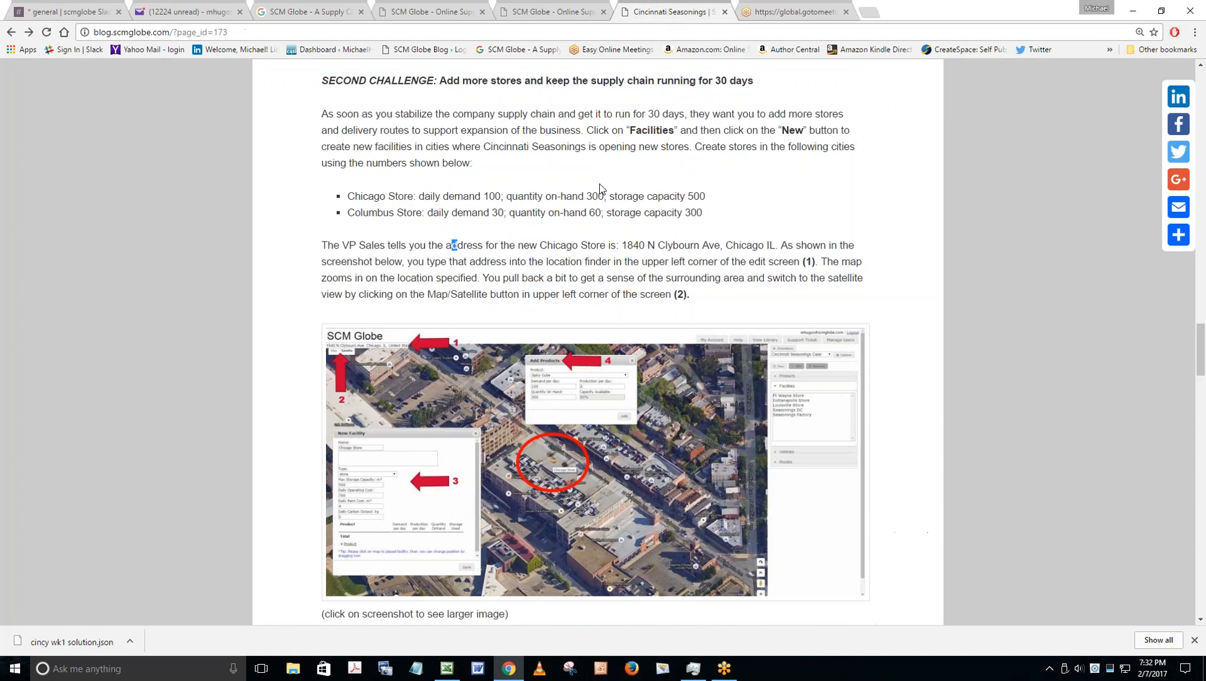
pyautogui.scroll(9, 599, 129)
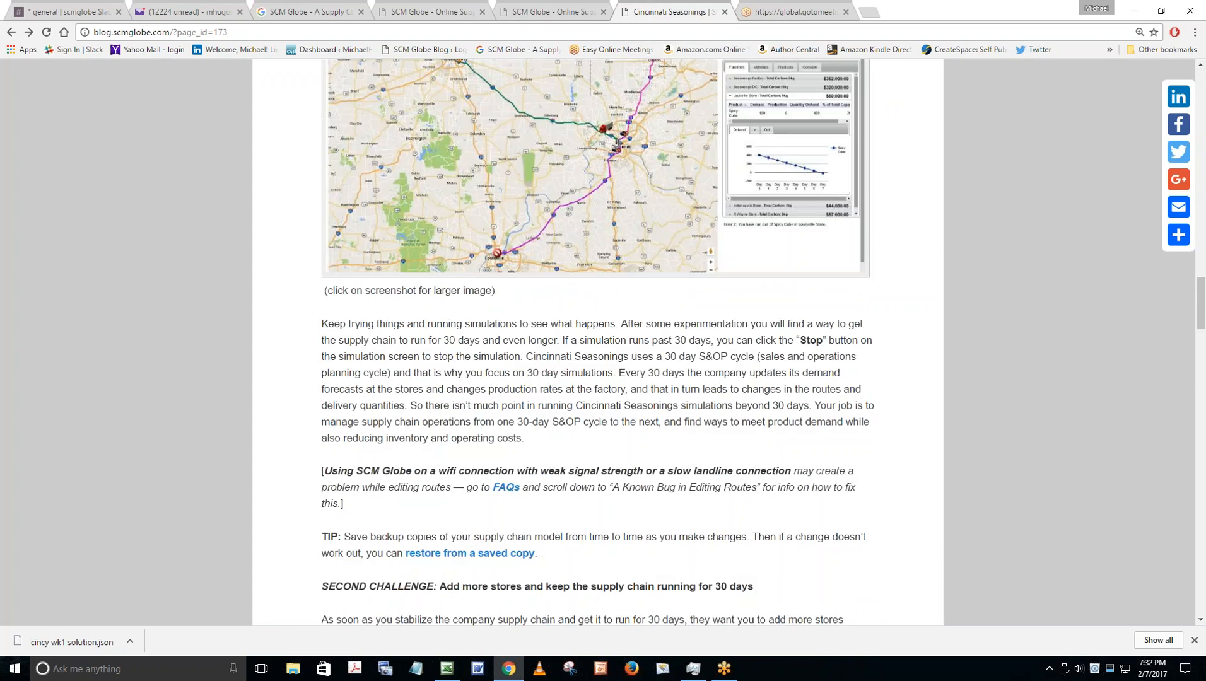
pyautogui.scroll(15, 450, 149)
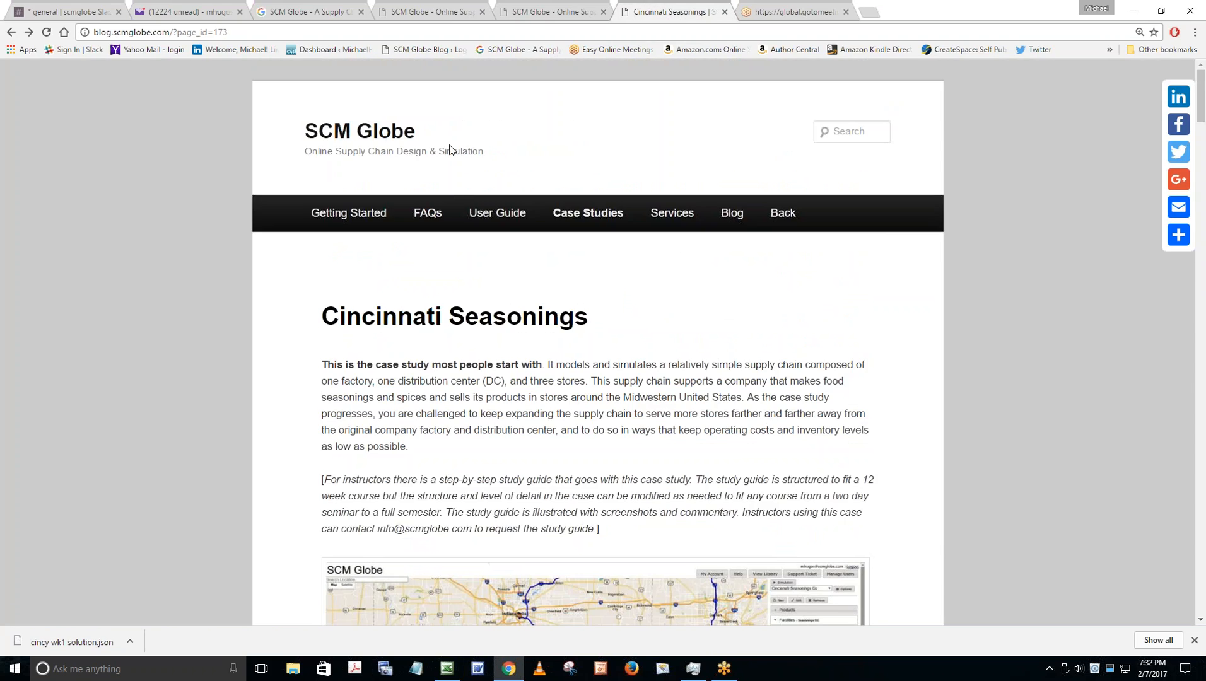
pyautogui.moveTo(492, 222)
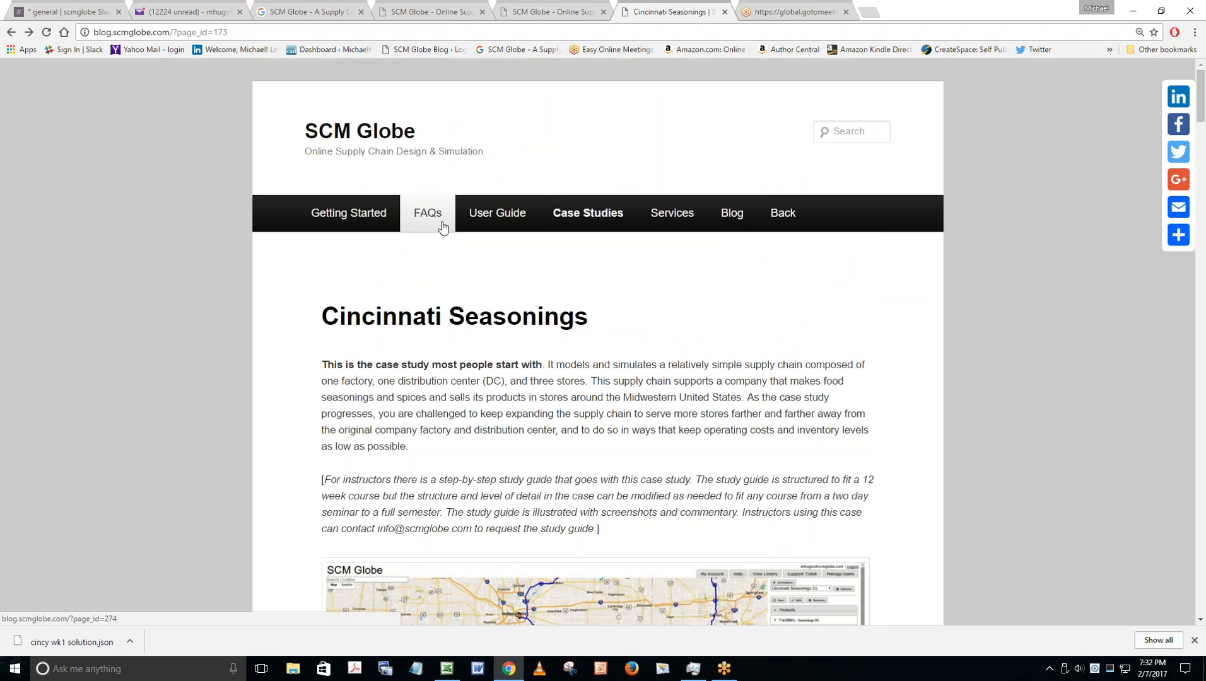
pyautogui.moveTo(360, 224)
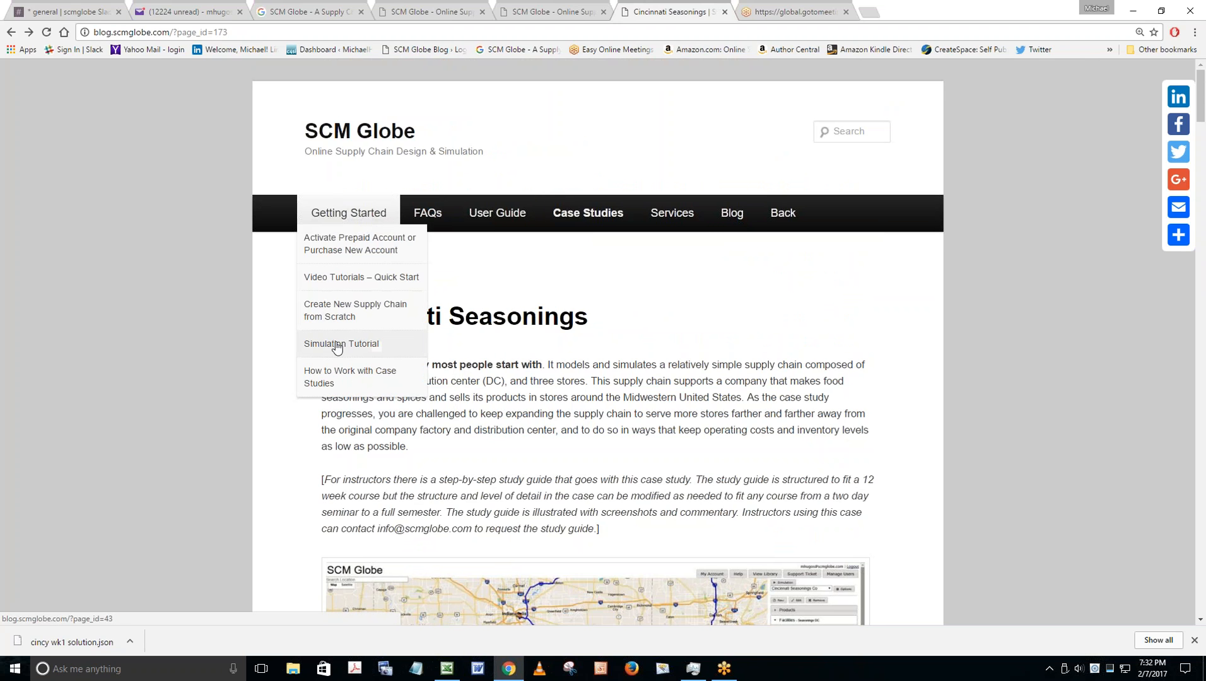
pyautogui.click(328, 376)
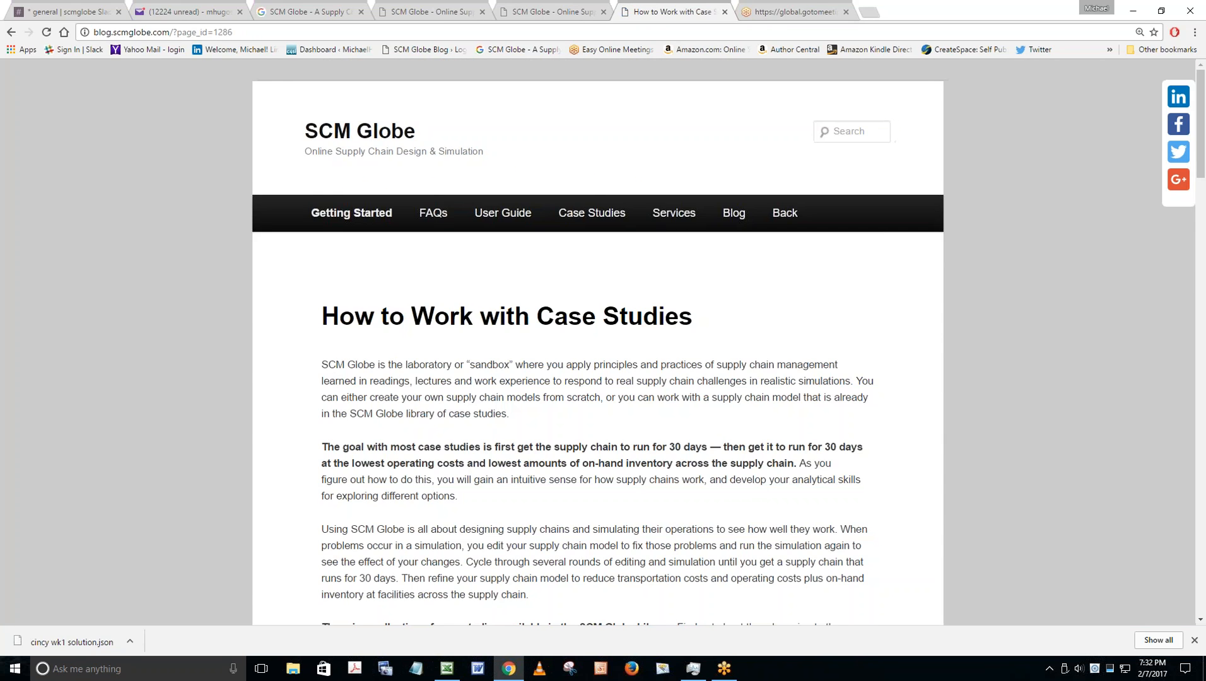
# Look through the guide's instructions on importing case studies, alternating between editing and simulation, practices to avoid, and getting help.
pyautogui.scroll(-20, 598, 340)
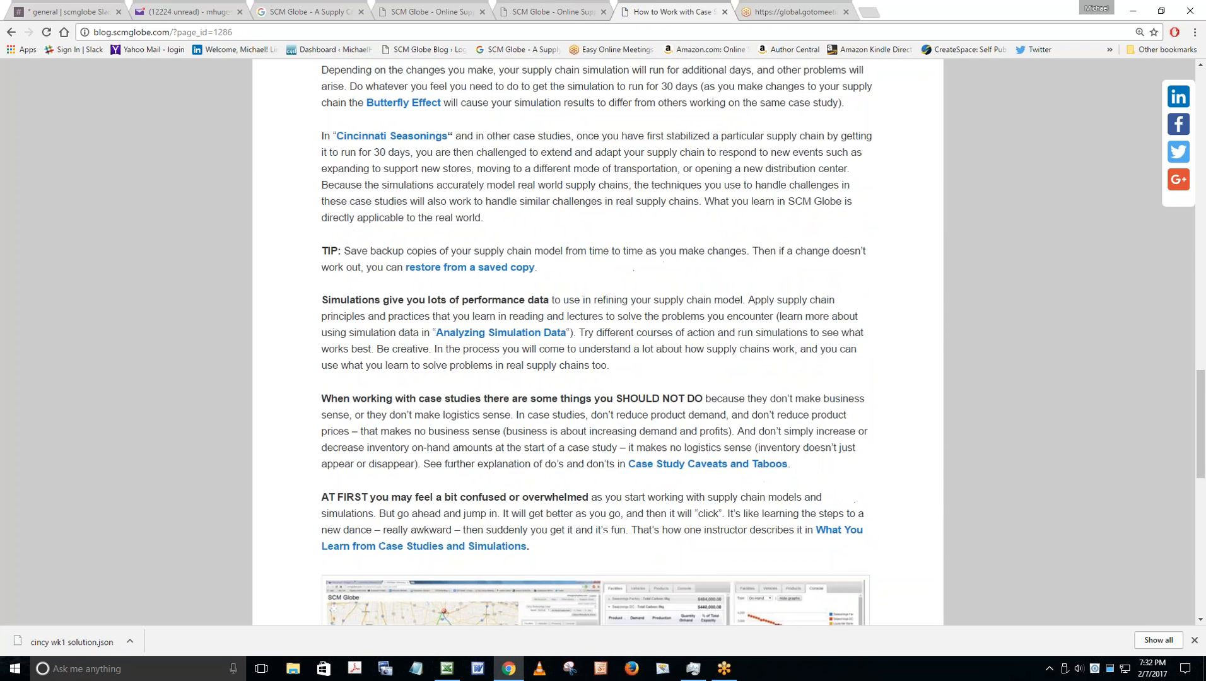
pyautogui.scroll(-8, 598, 341)
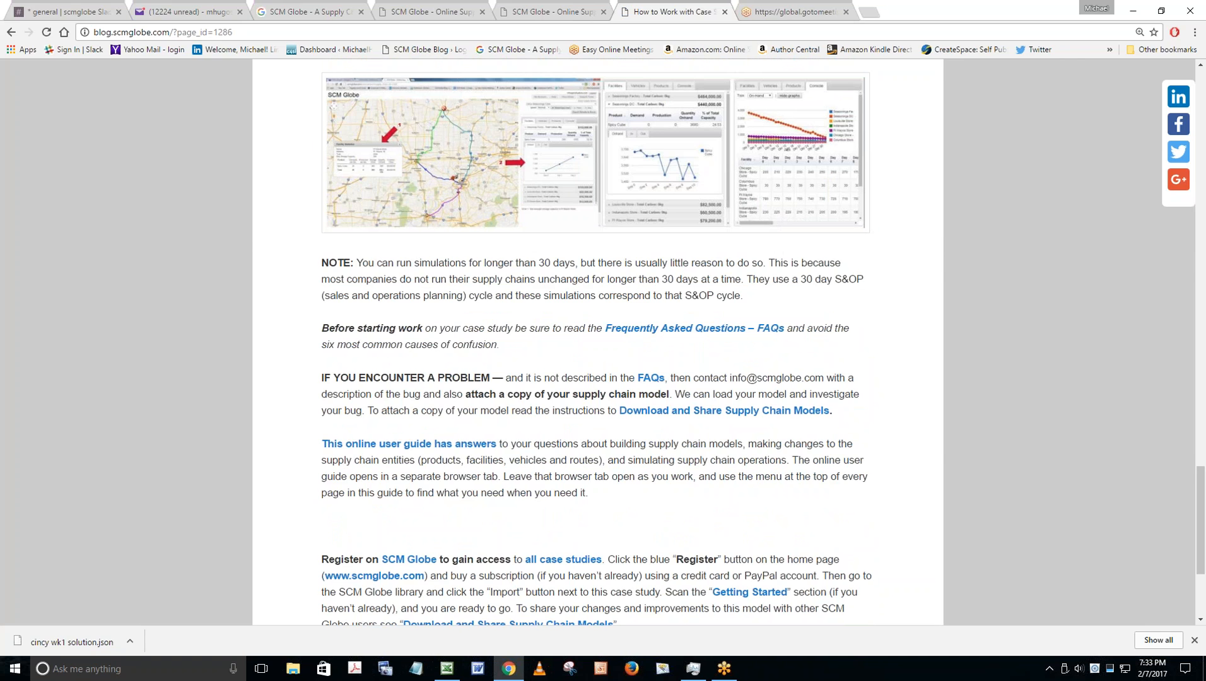
pyautogui.scroll(-4, 684, 236)
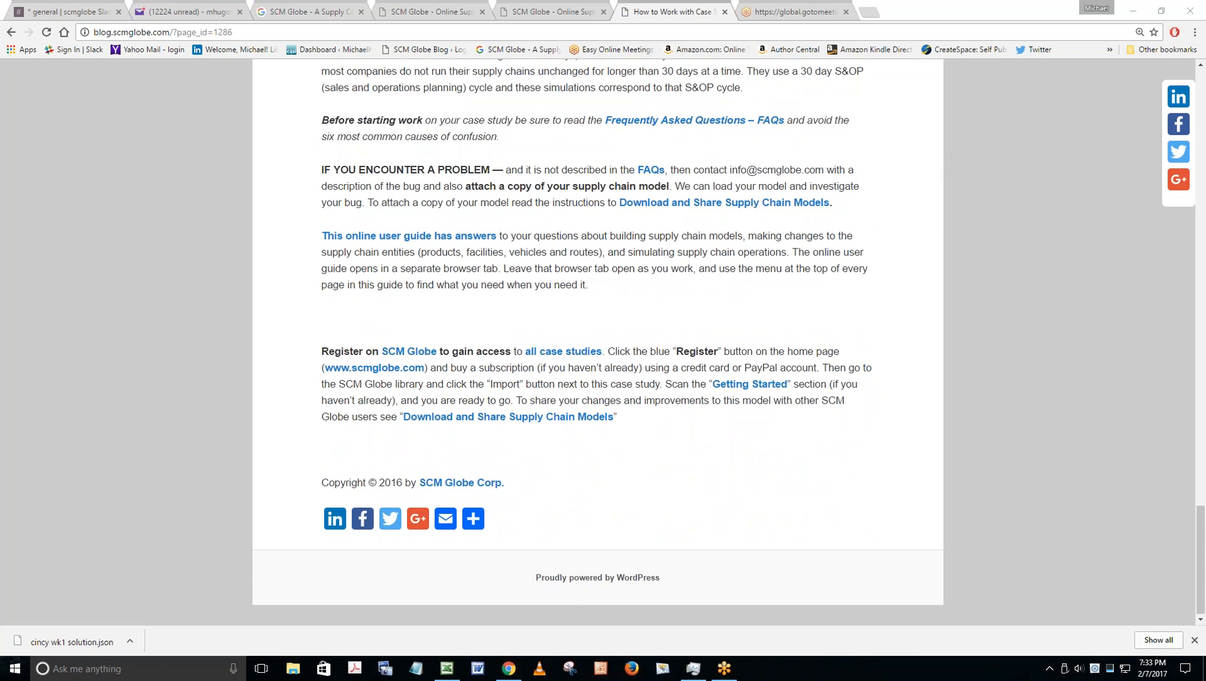
pyautogui.scroll(10, 882, 126)
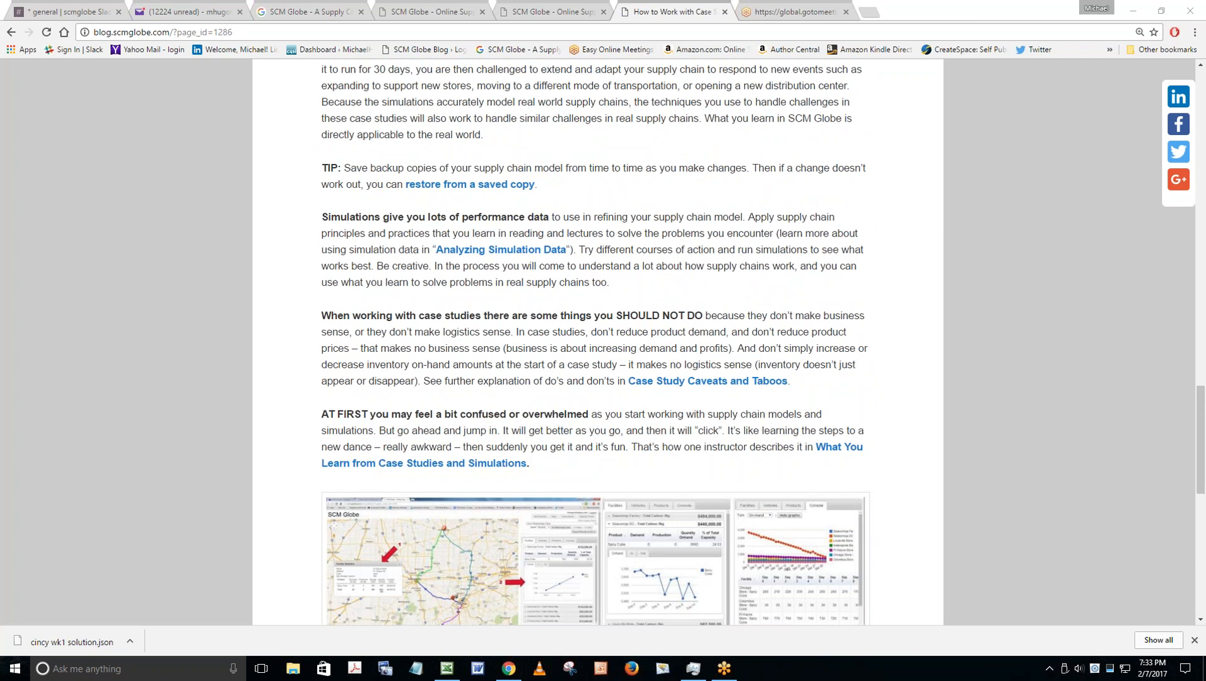
pyautogui.scroll(-10, 599, 340)
pyautogui.scroll(7, 599, 341)
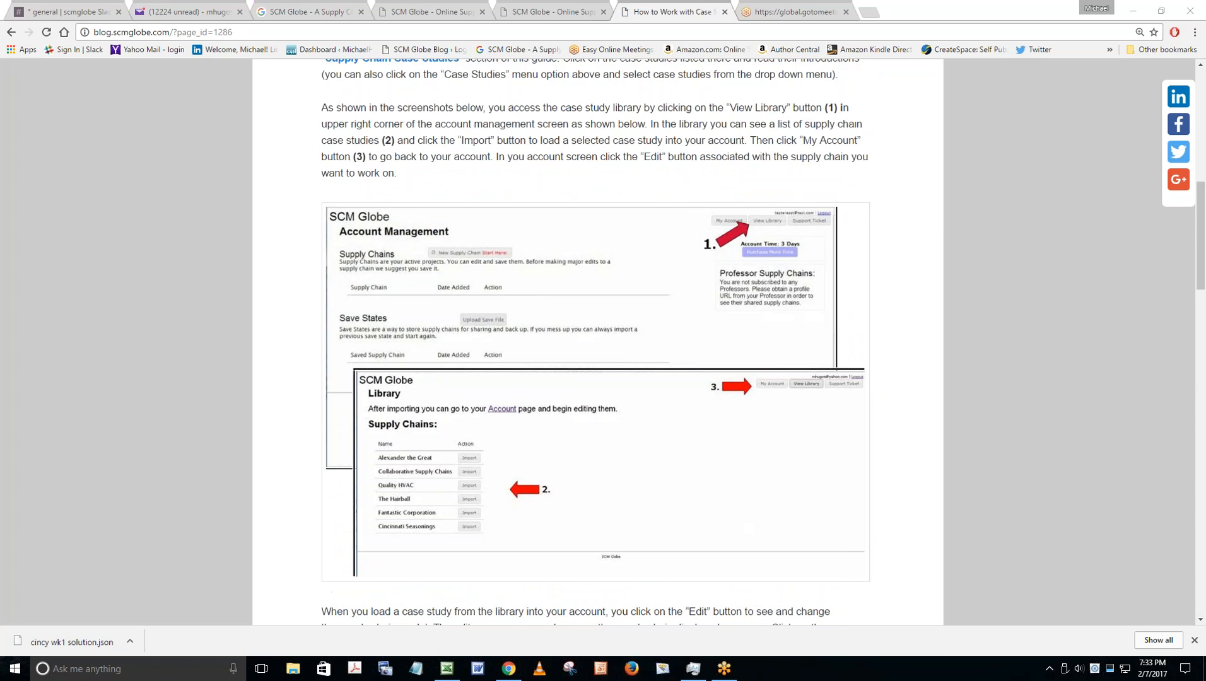
pyautogui.scroll(-5, 600, 341)
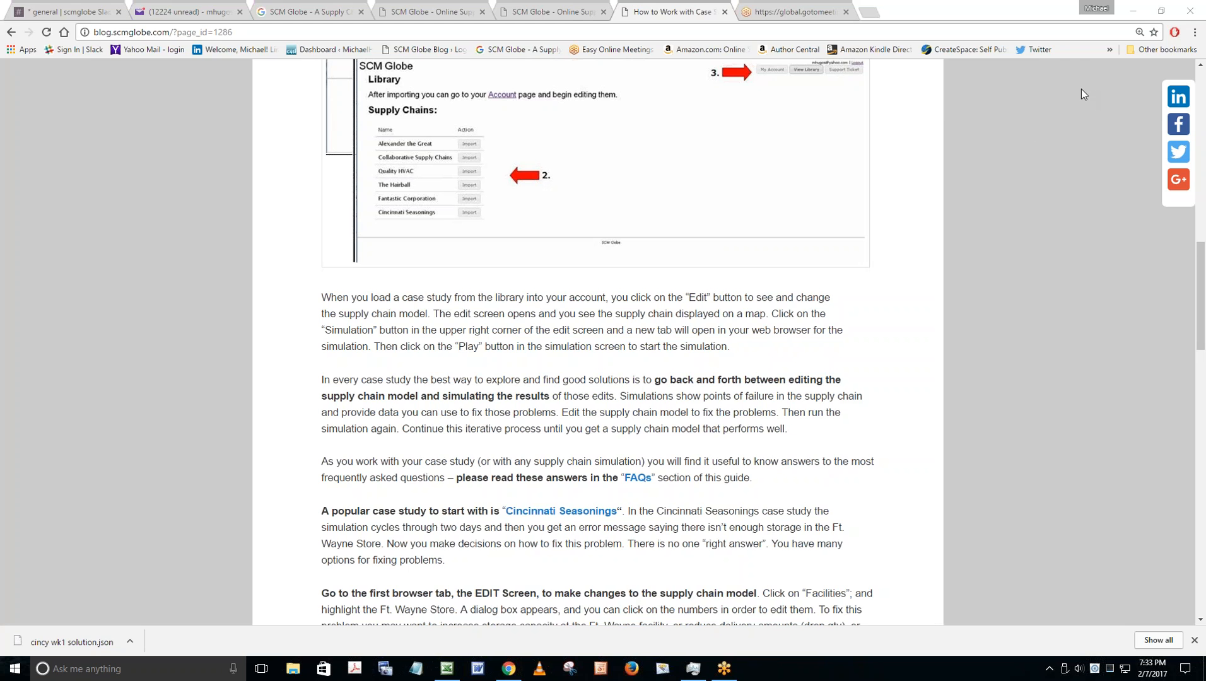
pyautogui.scroll(1, 917, 136)
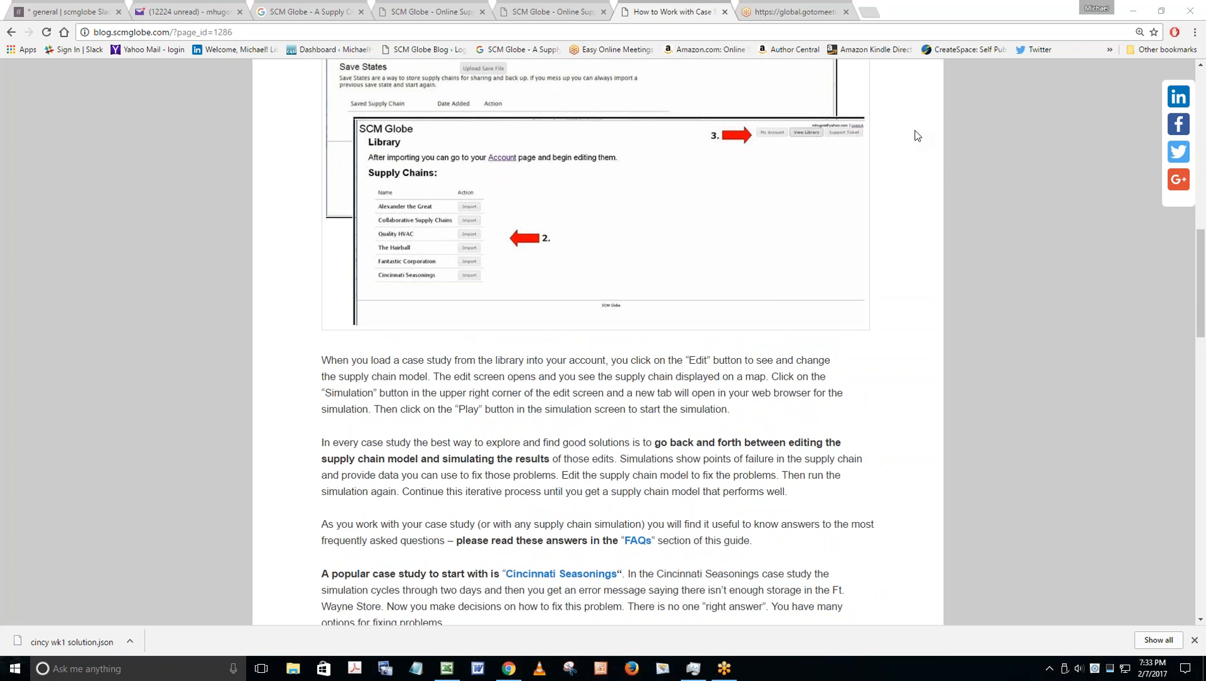
# Return to the Cincinnati Seasonings case study and review its introduction, three challenges, and closing advice on simulation data and learning.
pyautogui.scroll(15, 917, 136)
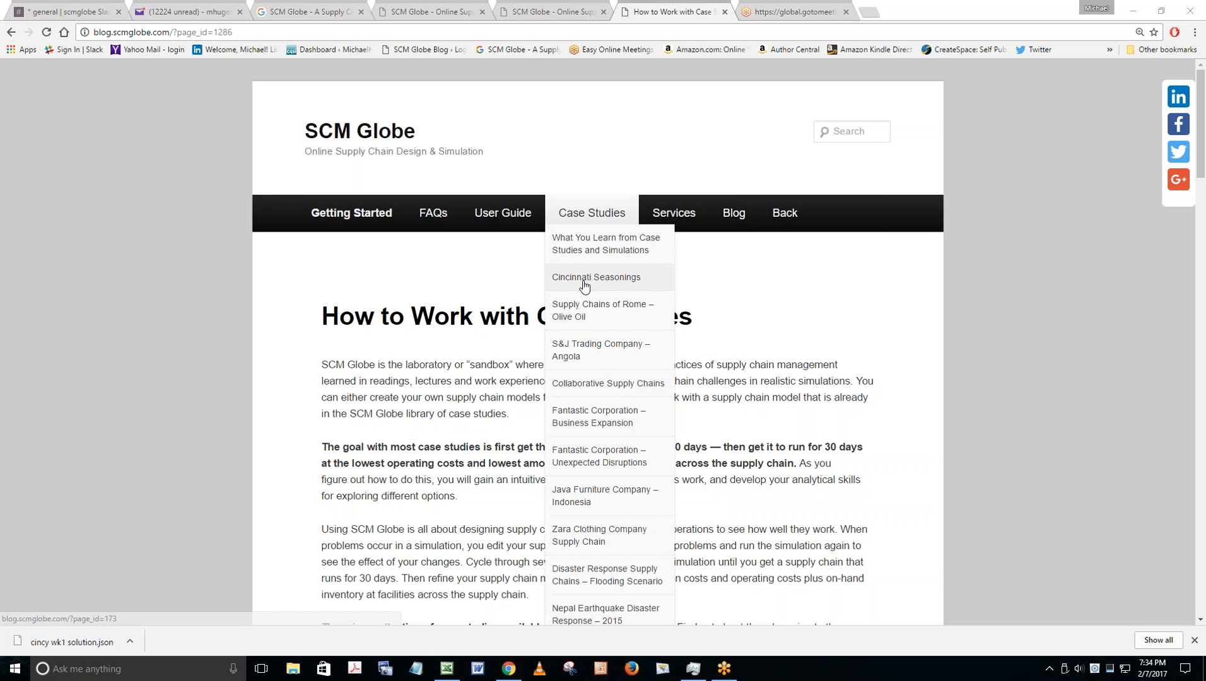
pyautogui.click(587, 278)
pyautogui.scroll(-15, 587, 291)
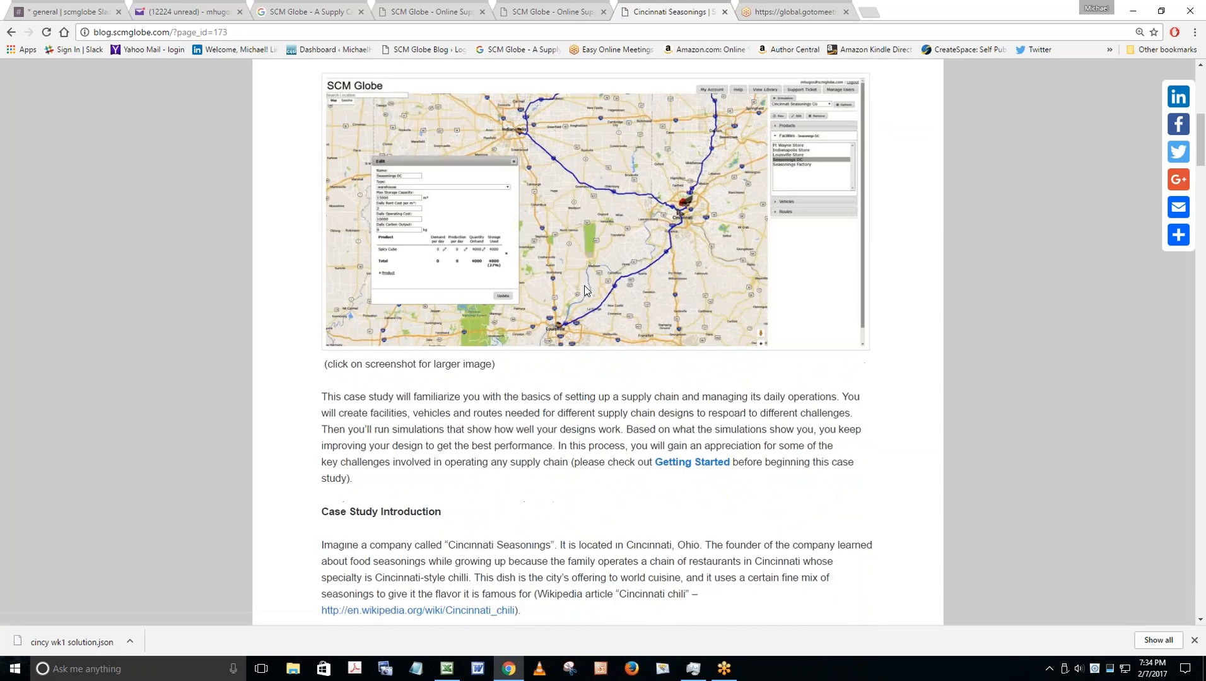
pyautogui.scroll(3, 598, 341)
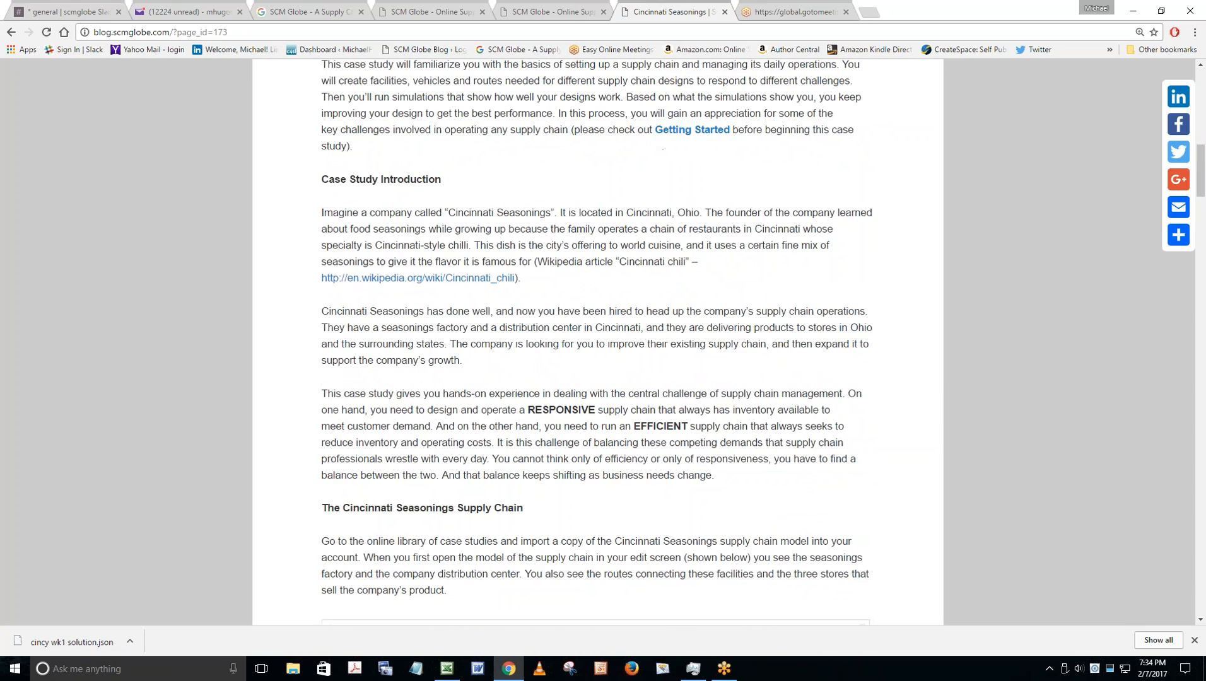
pyautogui.scroll(-15, 595, 340)
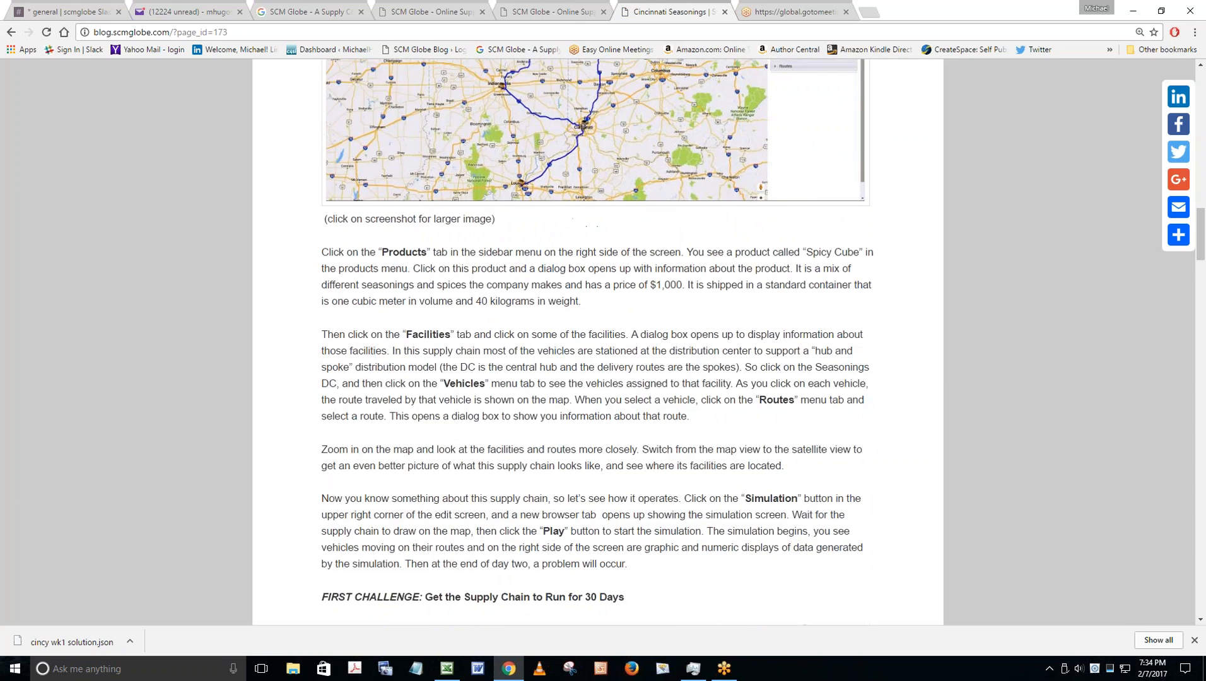
pyautogui.scroll(-10, 598, 341)
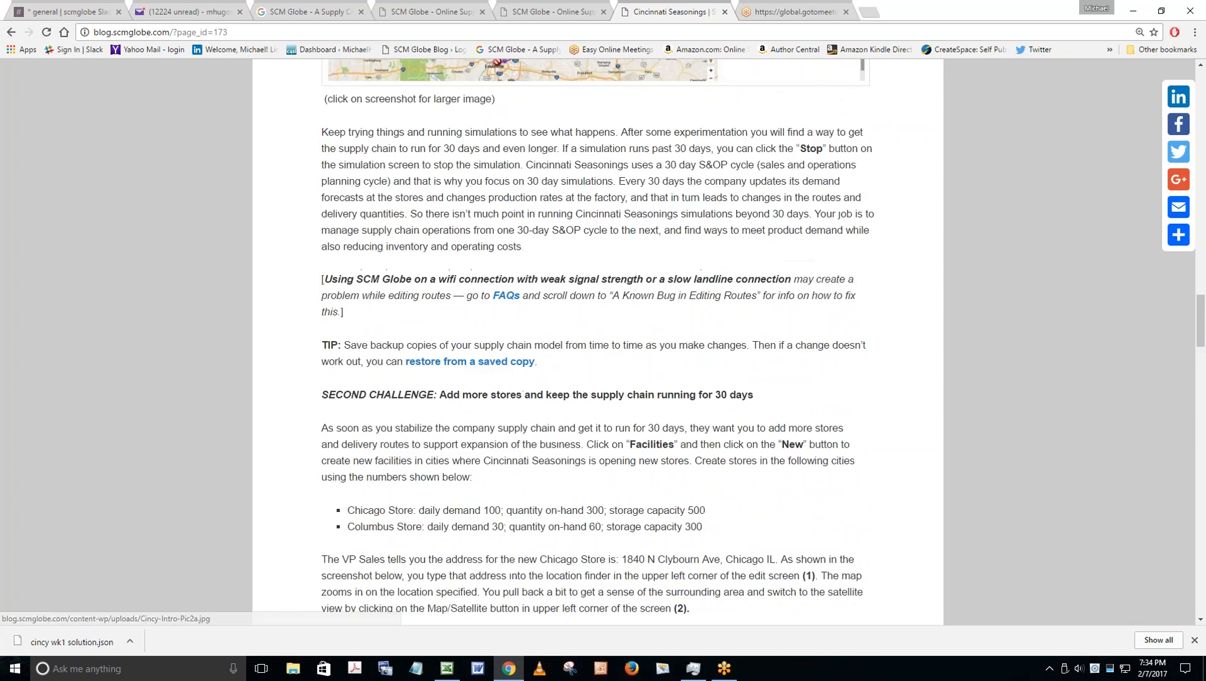
pyautogui.scroll(-17, 596, 340)
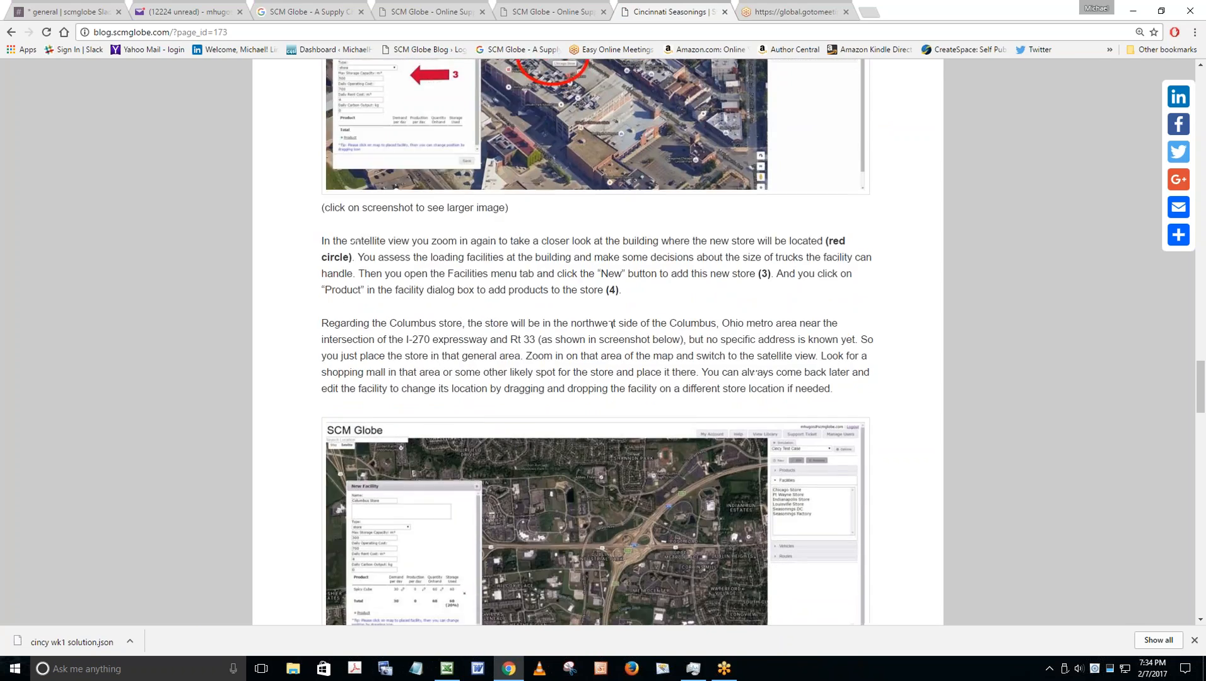
pyautogui.scroll(-4, 595, 341)
pyautogui.scroll(-7, 599, 341)
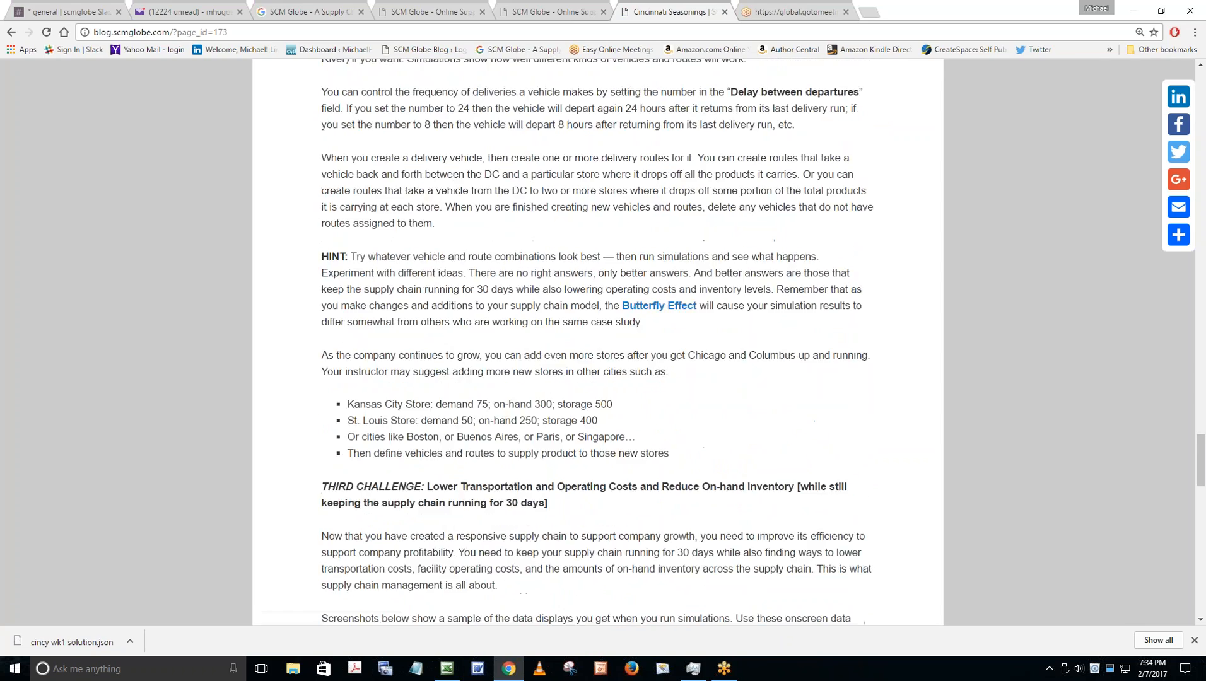
pyautogui.scroll(-4, 599, 340)
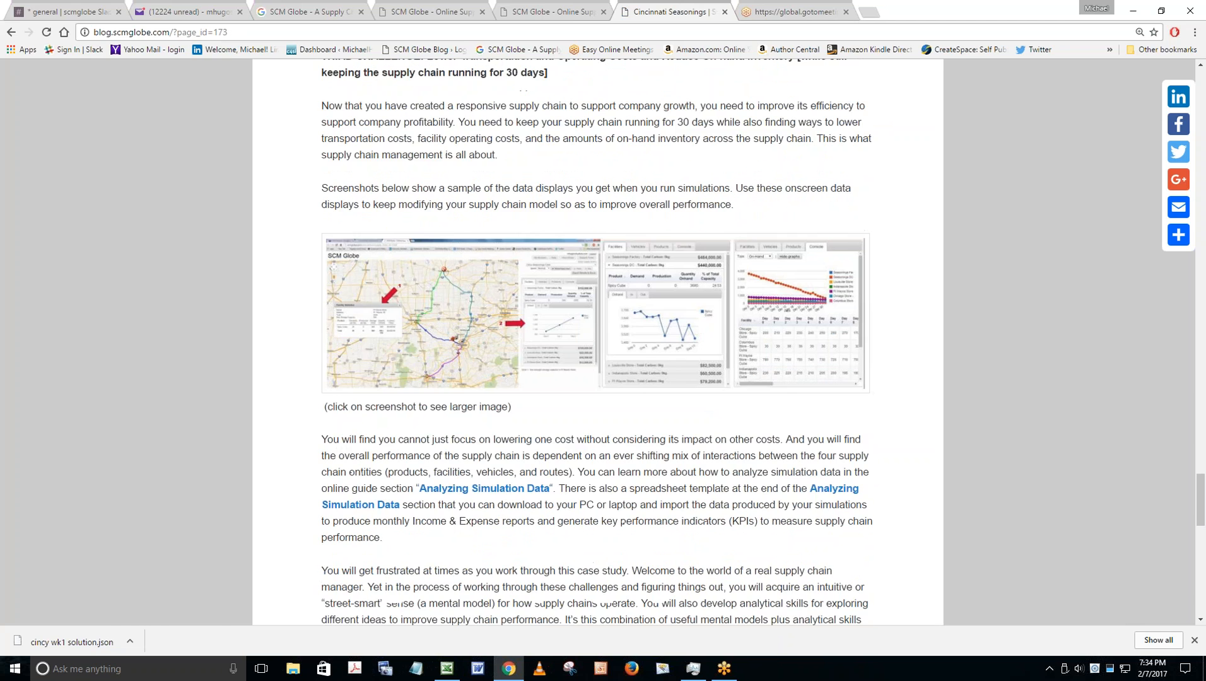
pyautogui.scroll(-2, 599, 341)
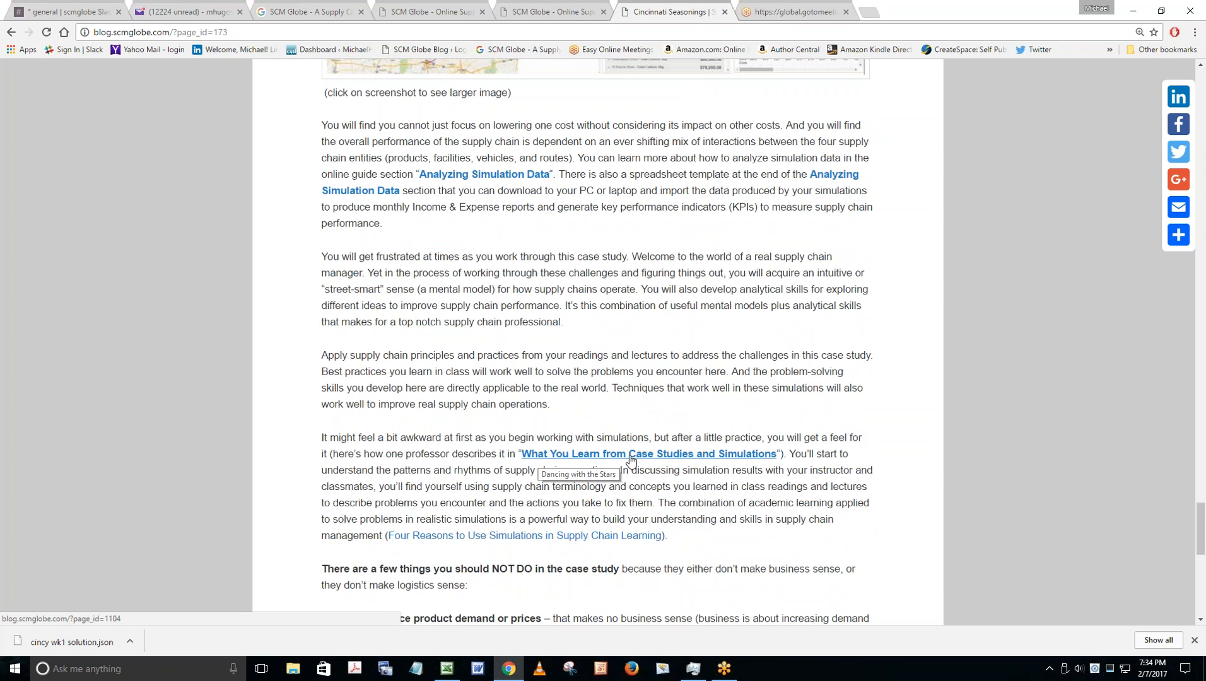
# Open the linked article "What You Learn from Case Studies and Simulations" and look over its opening section.
pyautogui.click(694, 454)
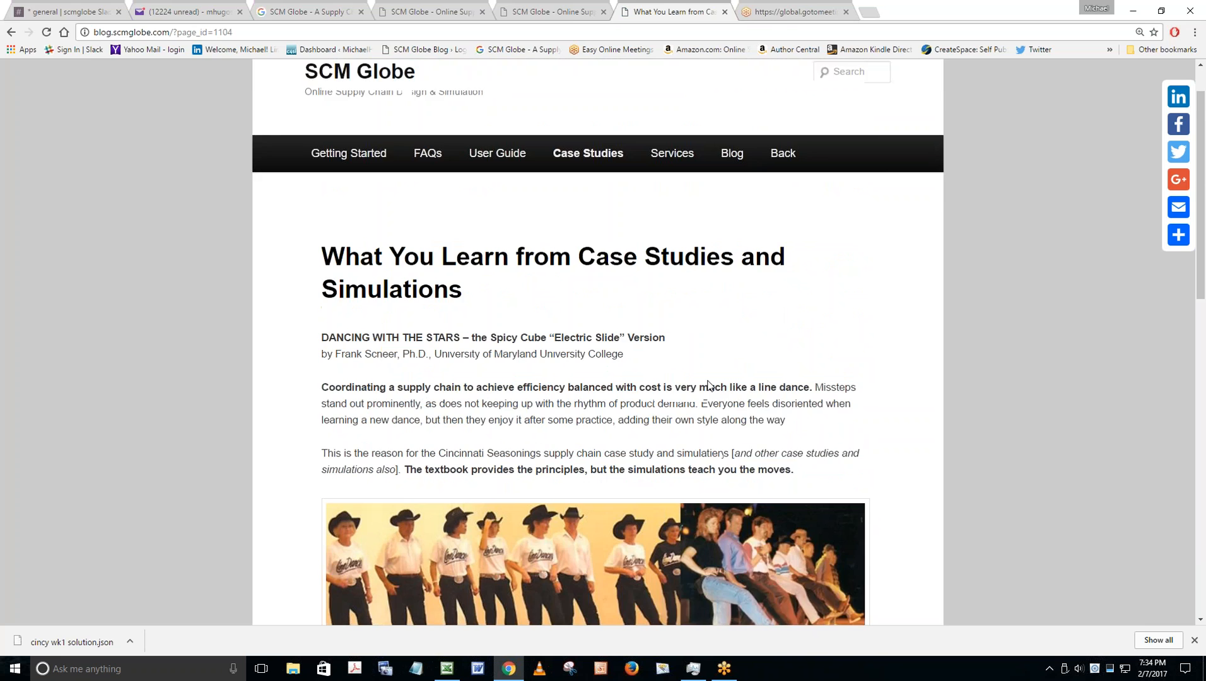
pyautogui.scroll(-2, 709, 385)
pyautogui.scroll(-2, 710, 385)
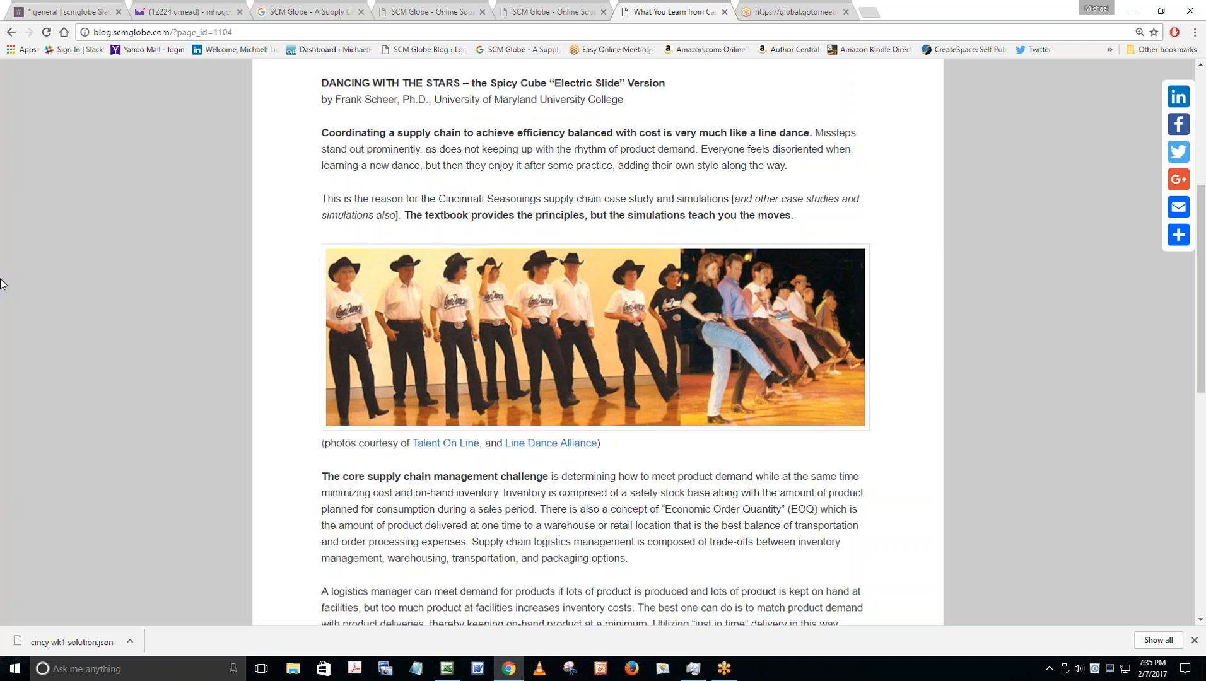
pyautogui.scroll(5, 2, 284)
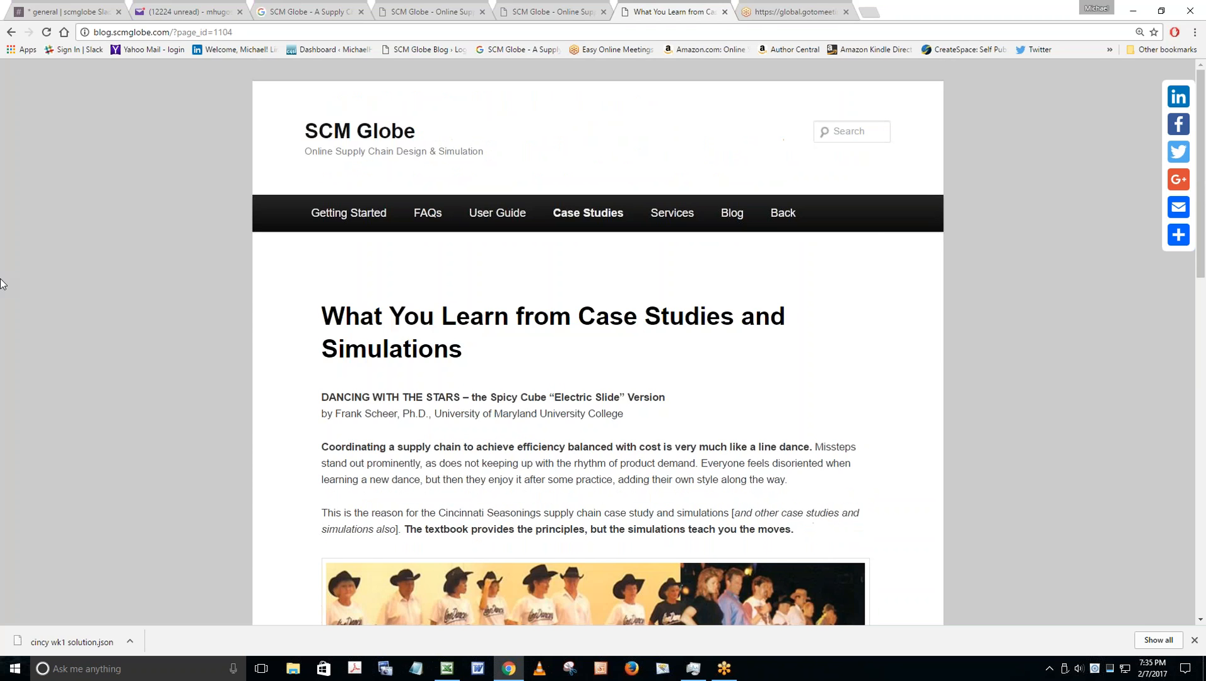